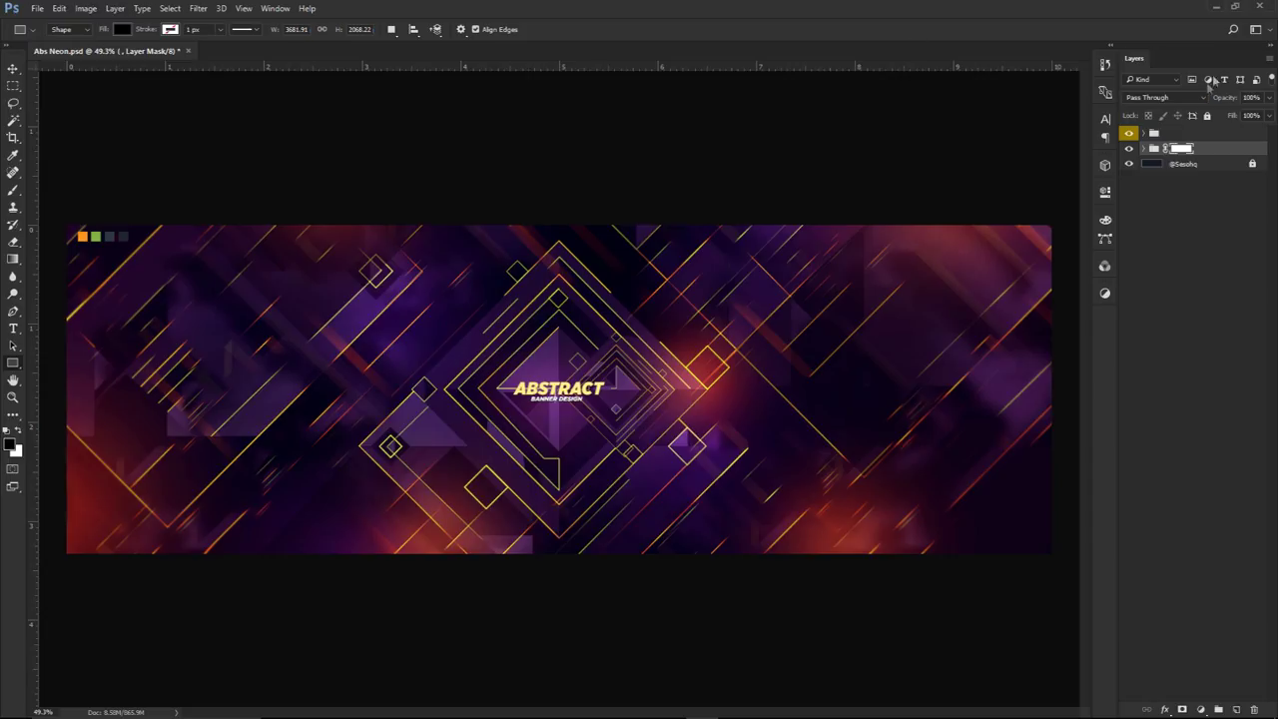
# Hide the top artwork group and check the orange swatch's hex value in the foreground Color Picker
pyautogui.click(1129, 134)
pyautogui.click(1174, 136)
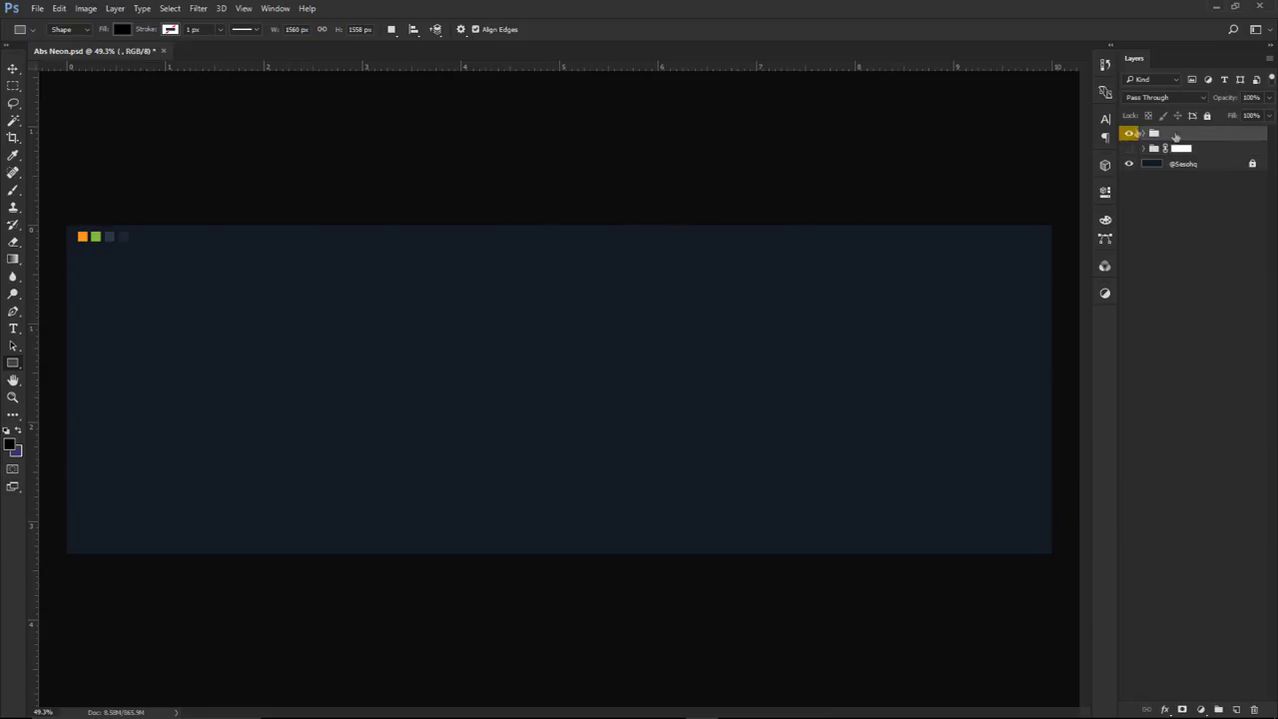
pyautogui.click(11, 445)
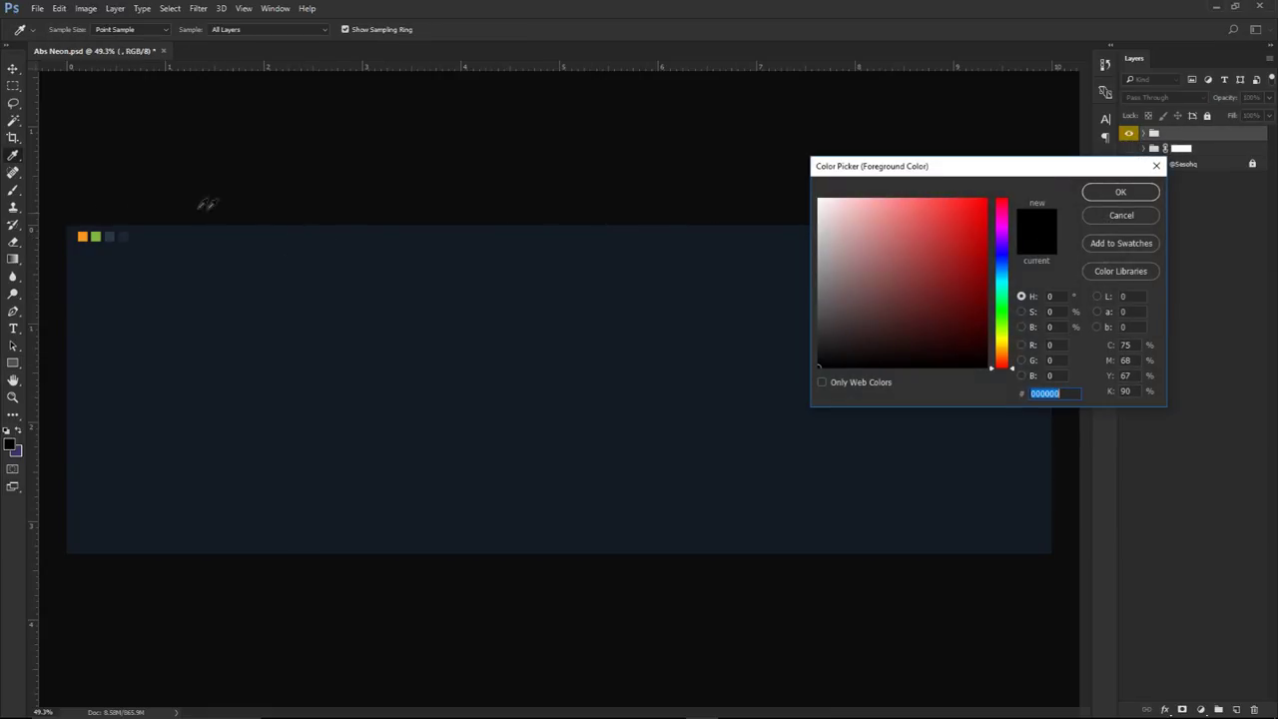
pyautogui.click(83, 234)
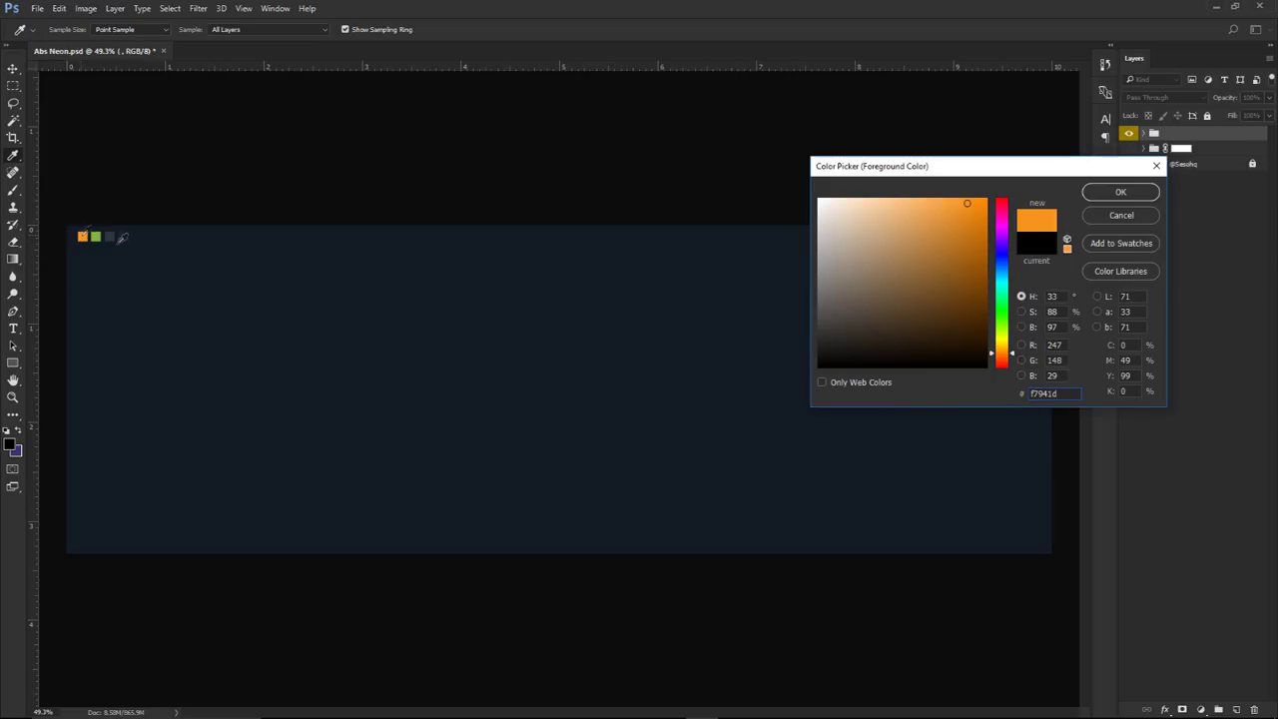
pyautogui.click(1043, 393)
# Sample the green, dark blue, darker and navy background colours, then cancel the picker
pyautogui.click(97, 236)
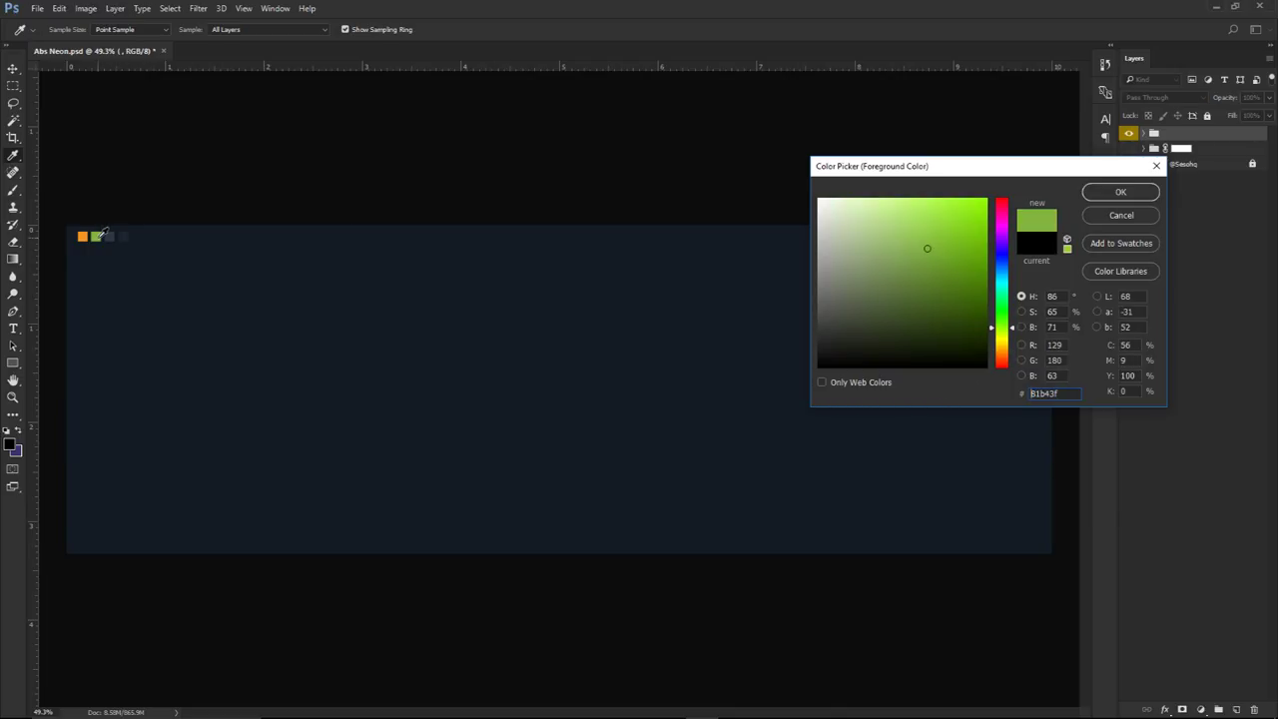
pyautogui.click(110, 236)
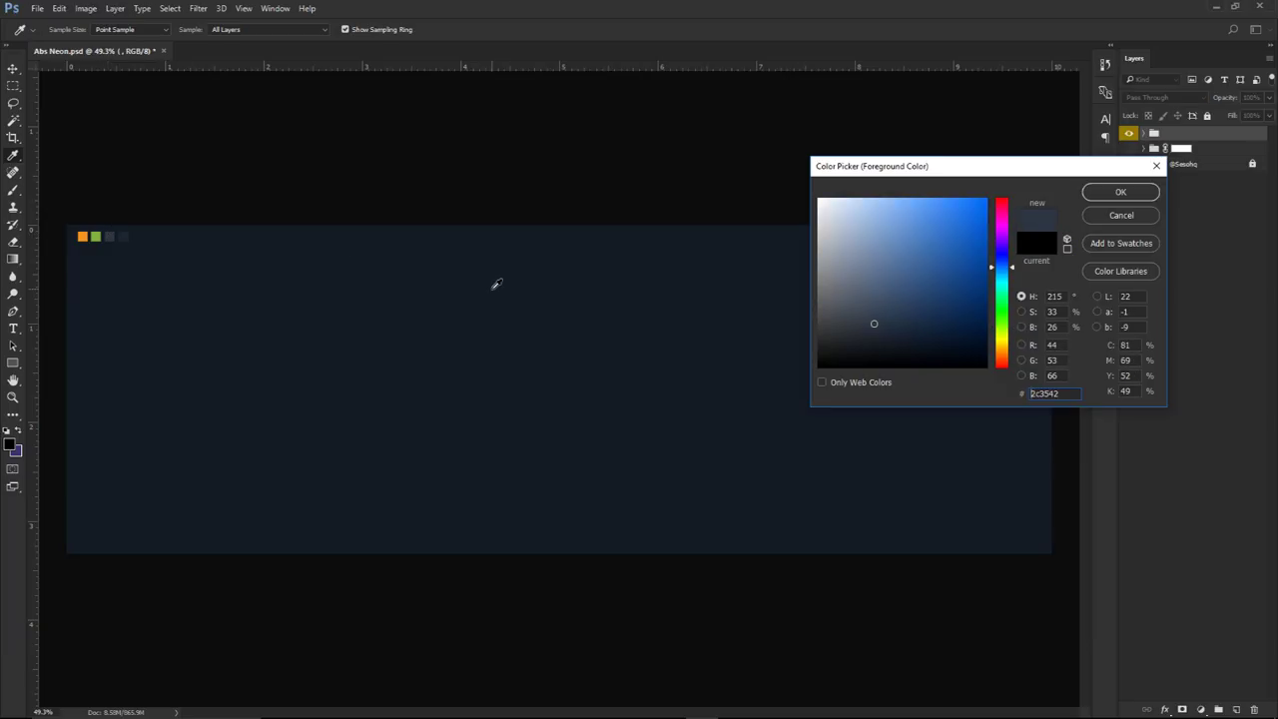
pyautogui.click(124, 237)
pyautogui.click(409, 292)
pyautogui.click(1112, 213)
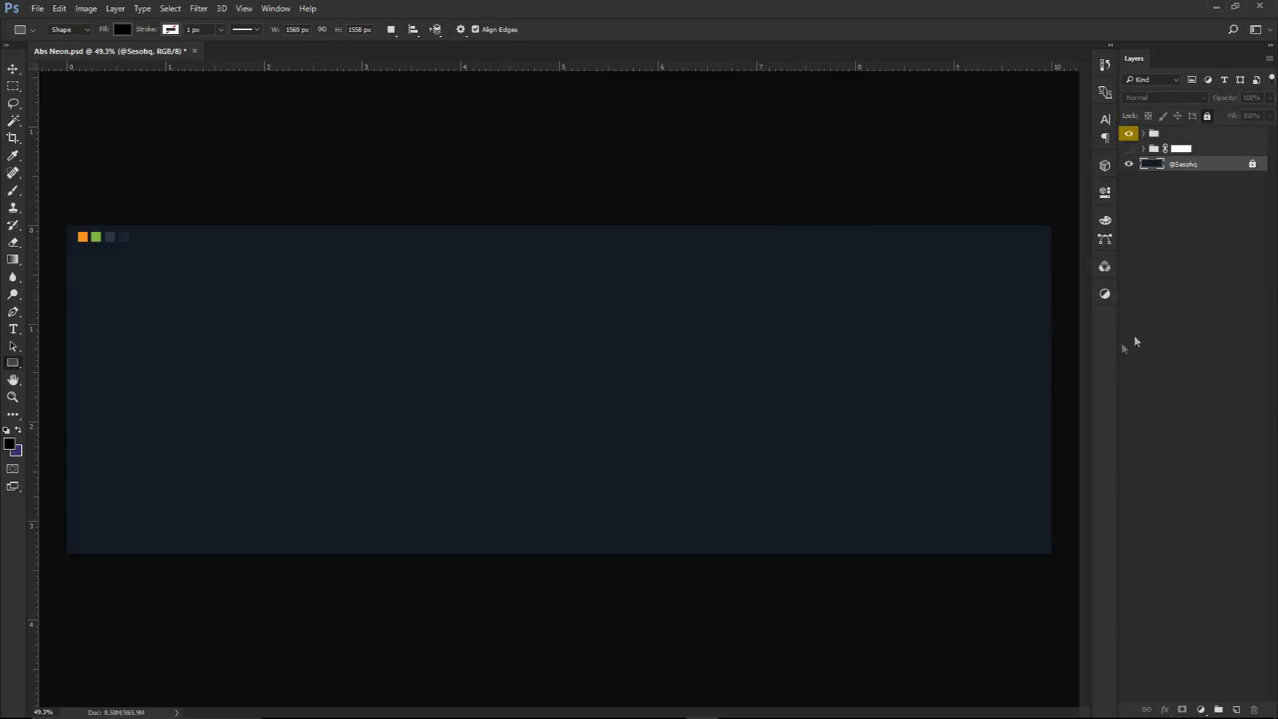
# Select the Rectangle Tool and drag the old vertical and horizontal guides off the canvas
pyautogui.rightClick(13, 363)
pyautogui.click(76, 366)
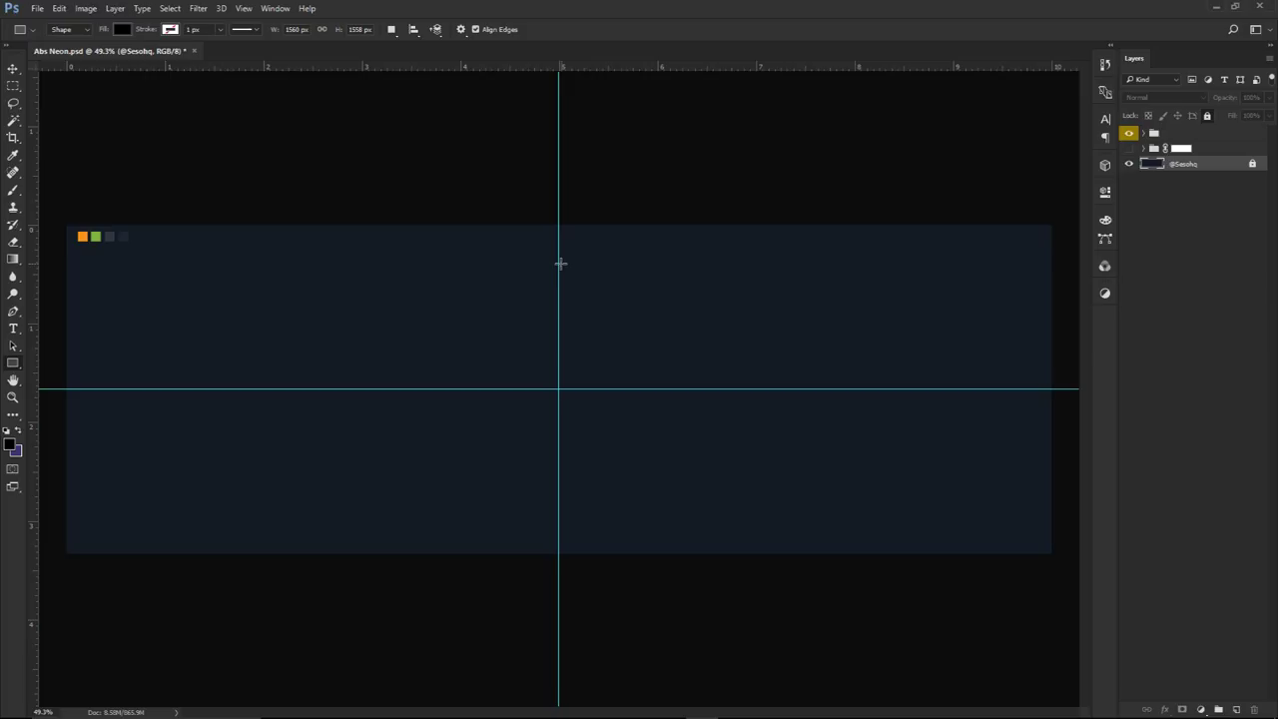
pyautogui.moveTo(556, 264); pyautogui.dragTo(30, 225)
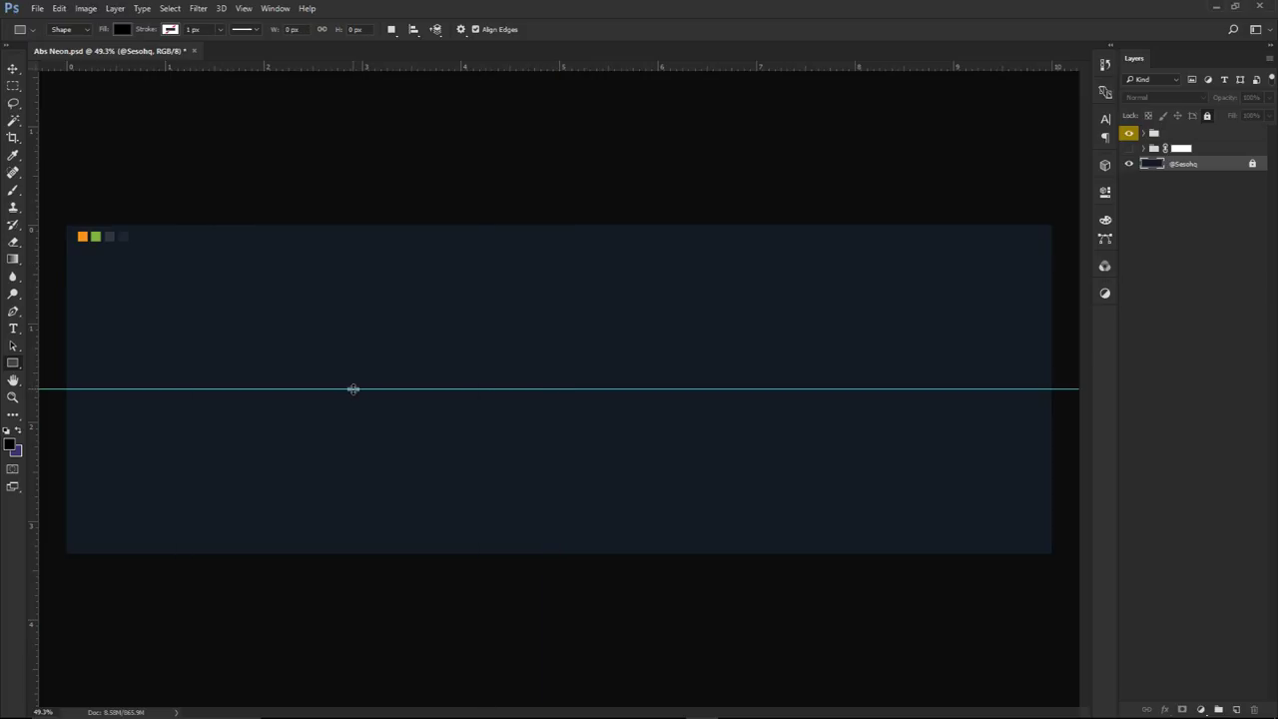
pyautogui.doubleClick(482, 392)
pyautogui.click(904, 158)
pyautogui.moveTo(763, 391); pyautogui.dragTo(770, 40)
pyautogui.hotkey('ctrl', 'r')
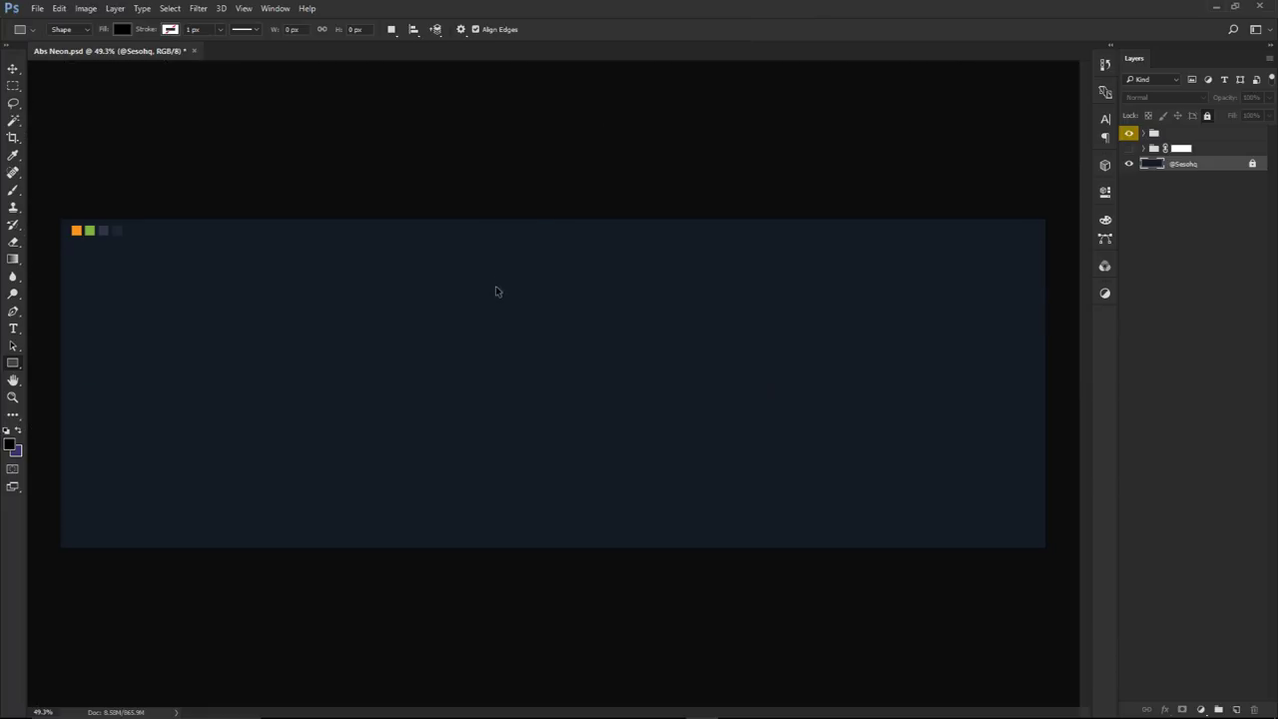
pyautogui.hotkey('ctrl', 'r')
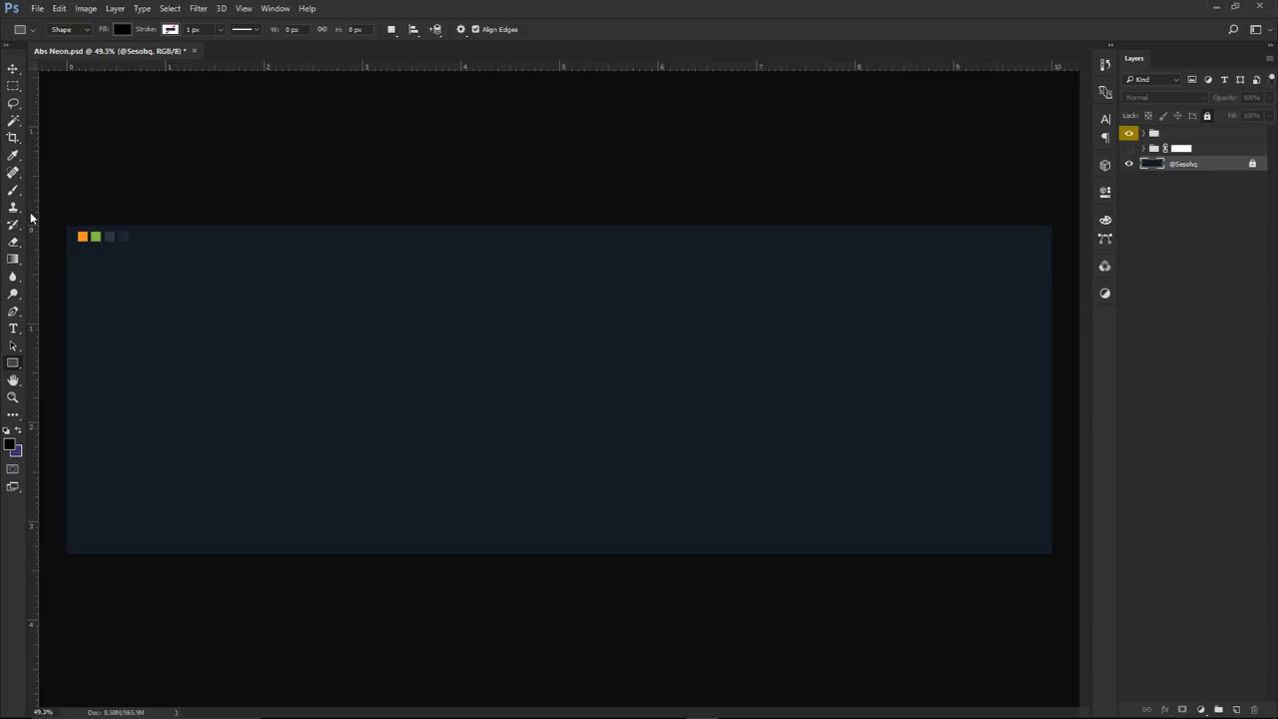
# Place new vertical and horizontal guides crossing at the banner's centre
pyautogui.moveTo(31, 217); pyautogui.dragTo(562, 259)
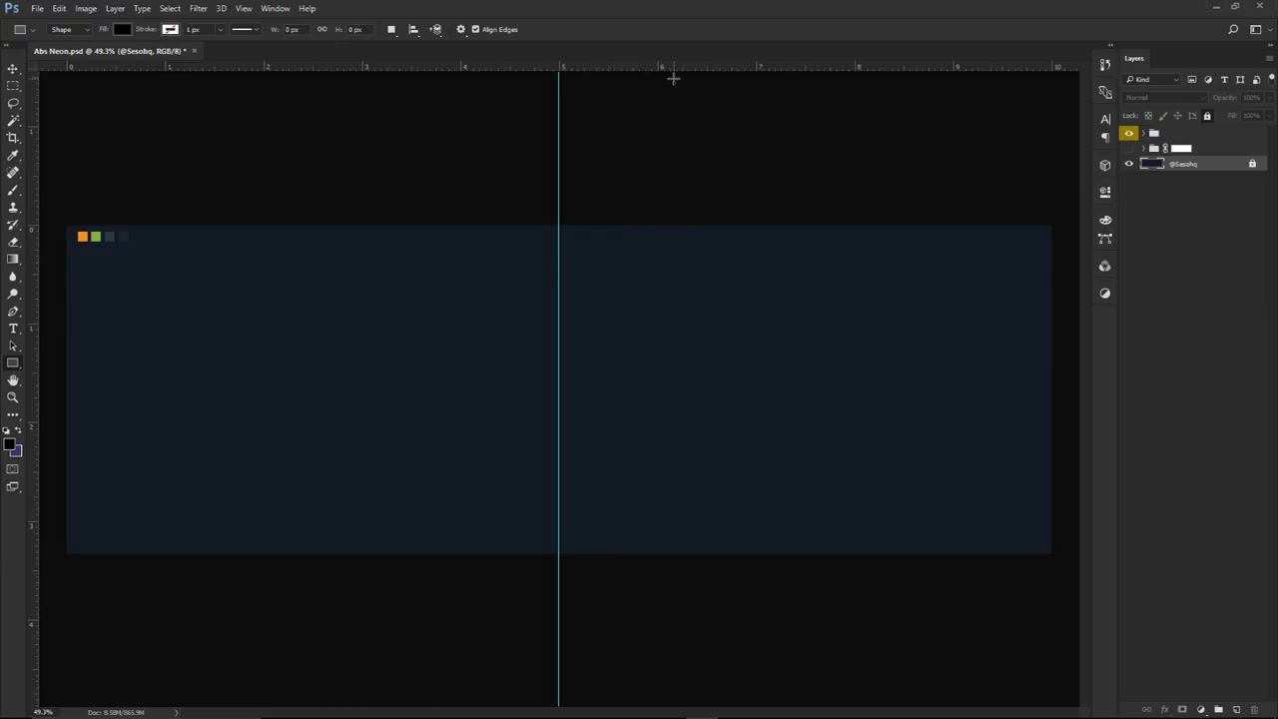
pyautogui.moveTo(656, 70); pyautogui.dragTo(669, 391)
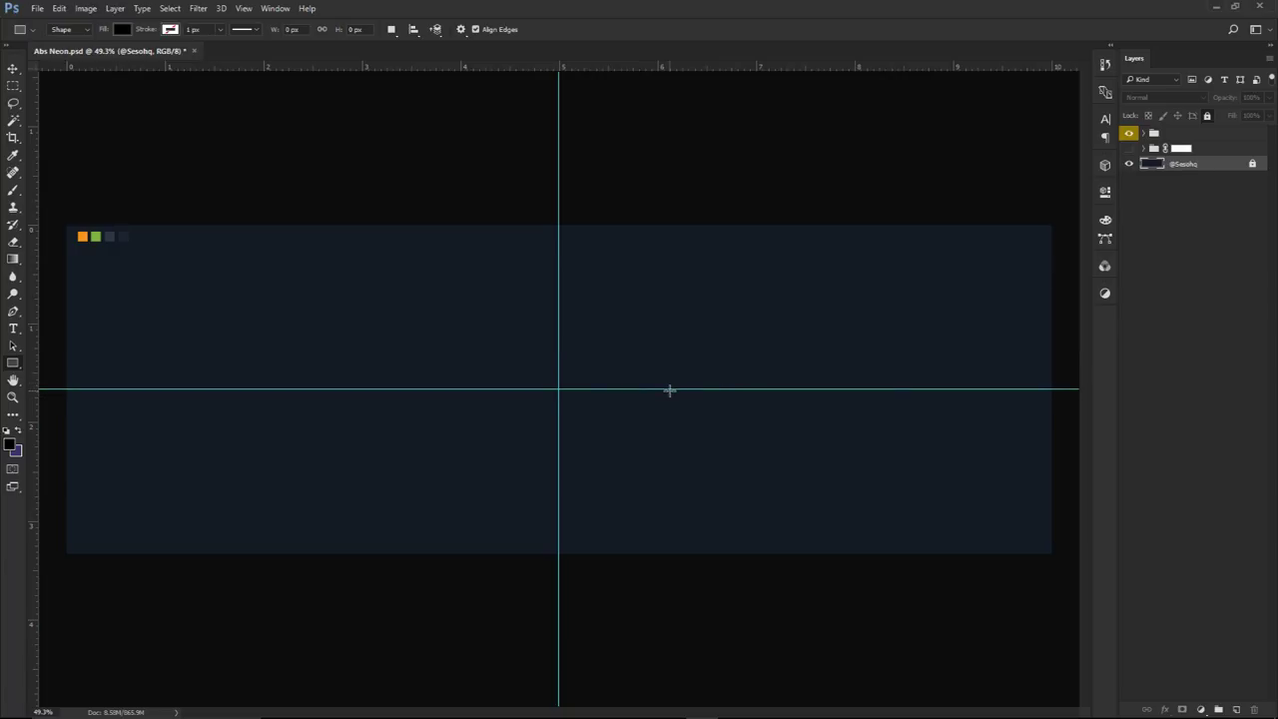
pyautogui.click(558, 389)
# Draw a square from the guide crossing and fill it bright green
pyautogui.moveTo(558, 389); pyautogui.dragTo(705, 503)
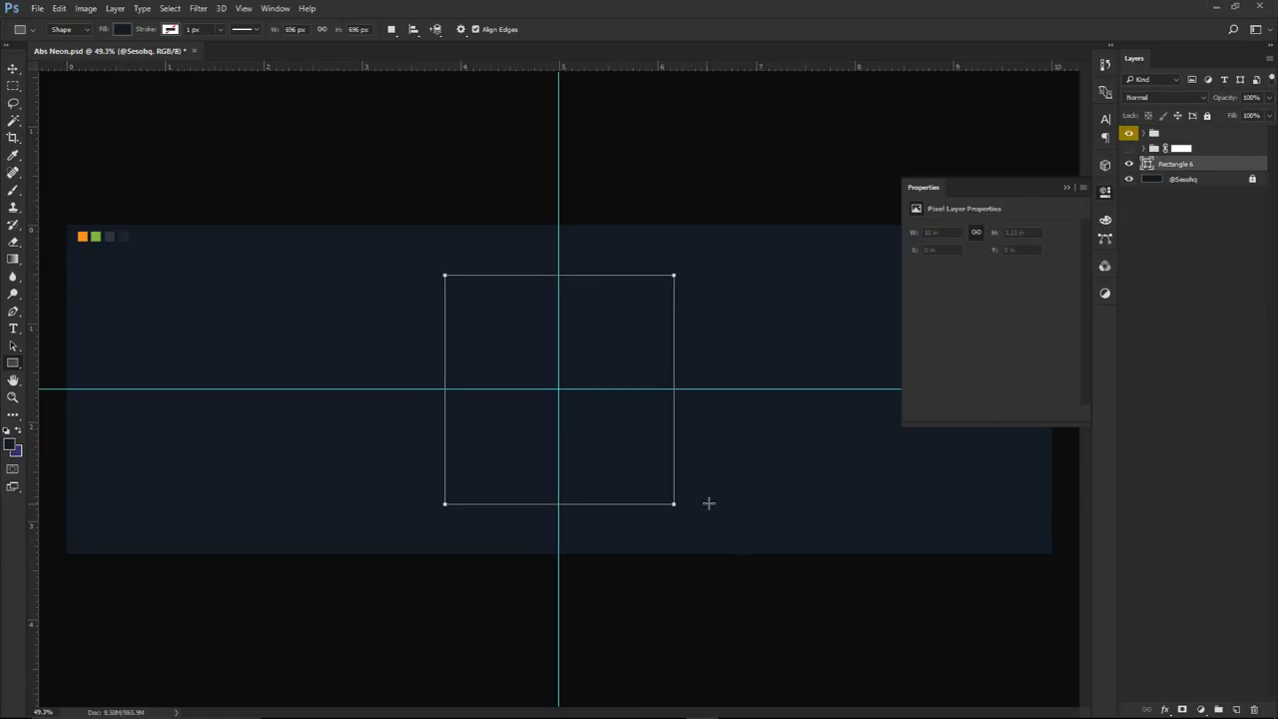
pyautogui.click(918, 270)
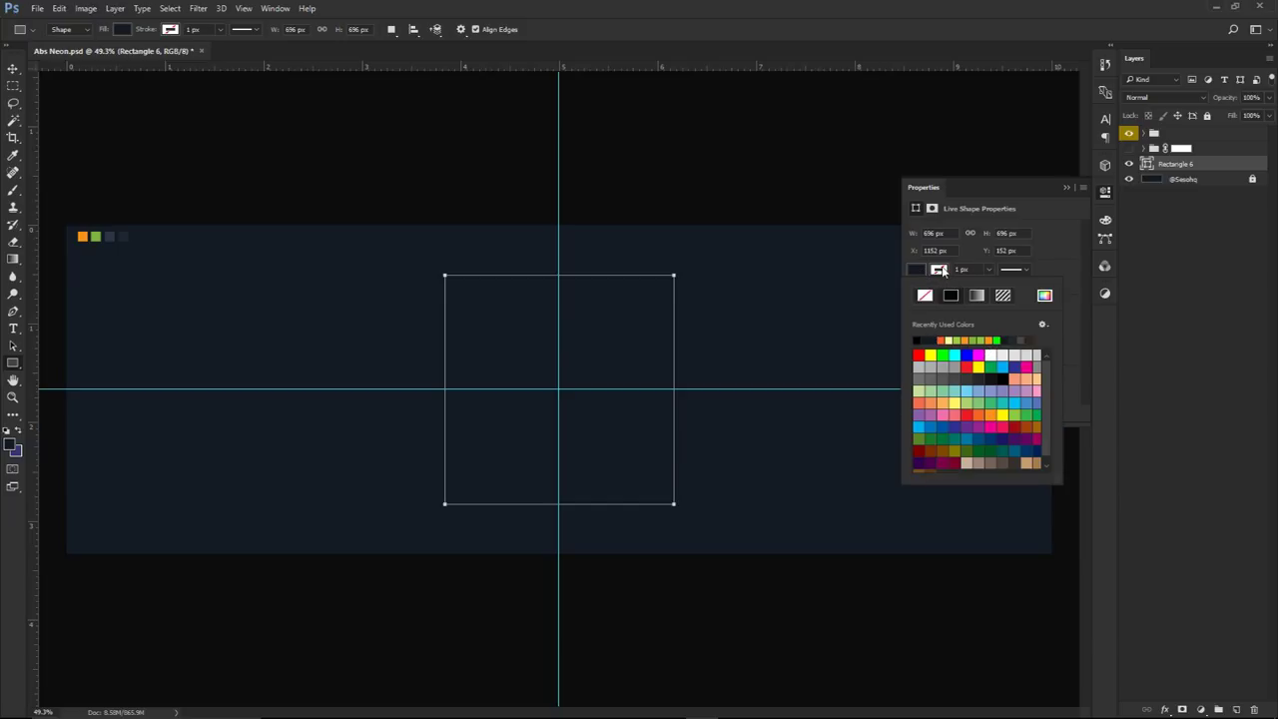
pyautogui.click(942, 354)
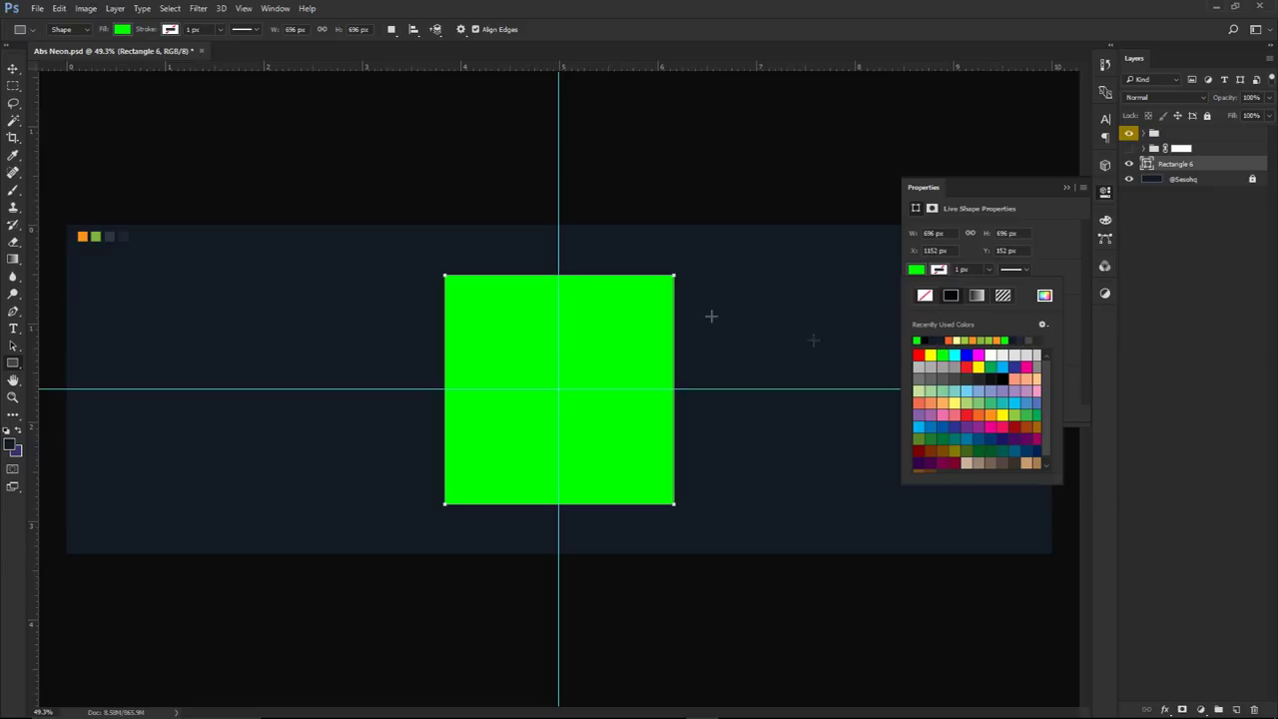
pyautogui.click(13, 68)
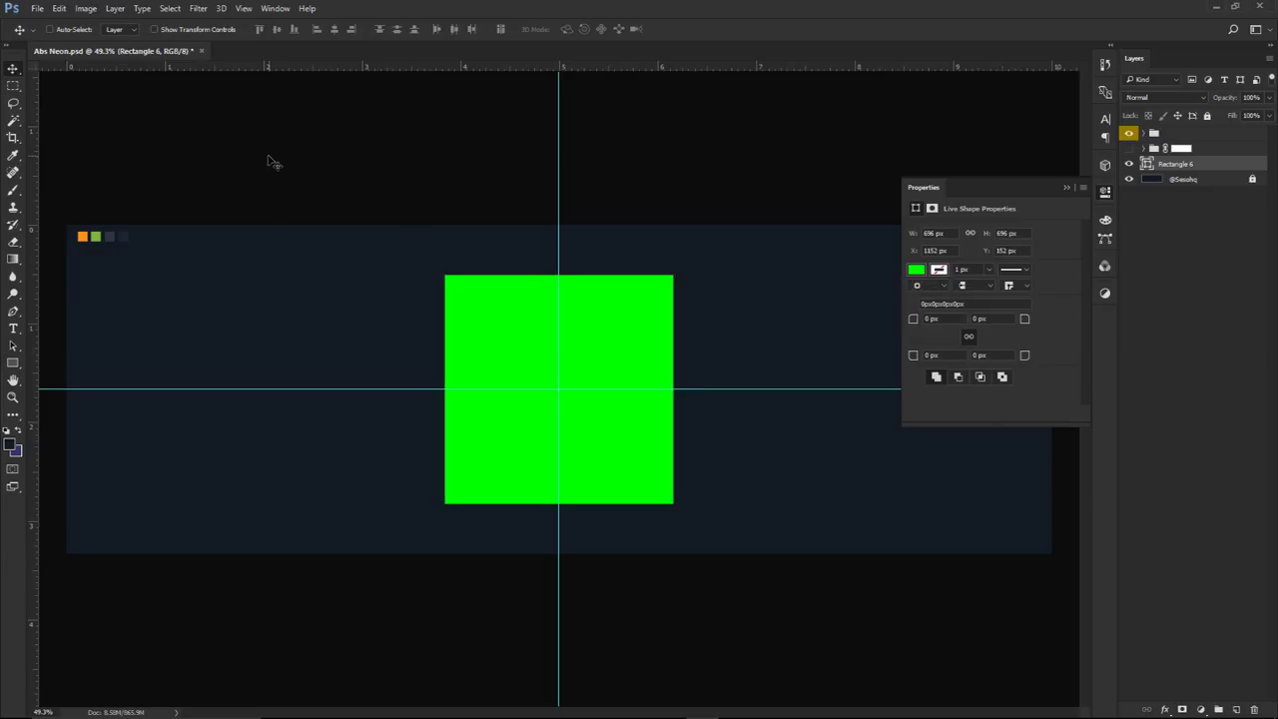
# Rotate the square 45° into a diamond, shrink it slightly, and duplicate the layer
pyautogui.hotkey('ctrl', 't')
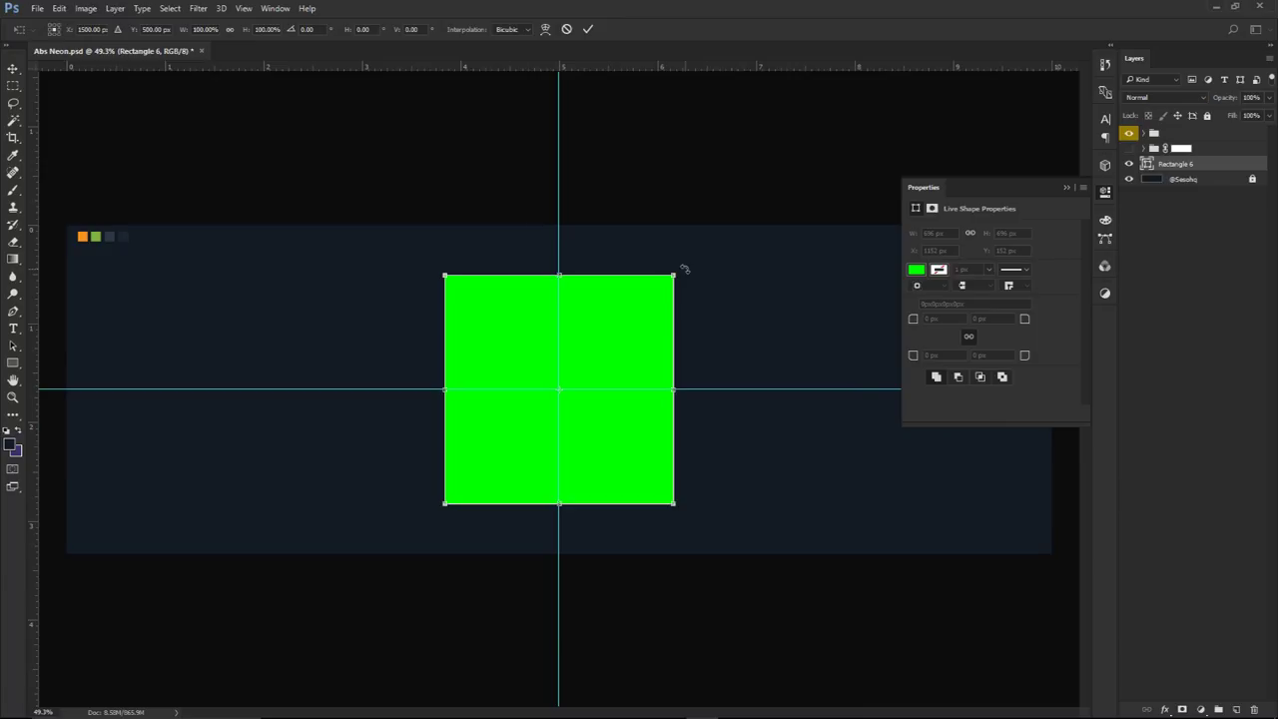
pyautogui.moveTo(684, 269); pyautogui.dragTo(728, 383)
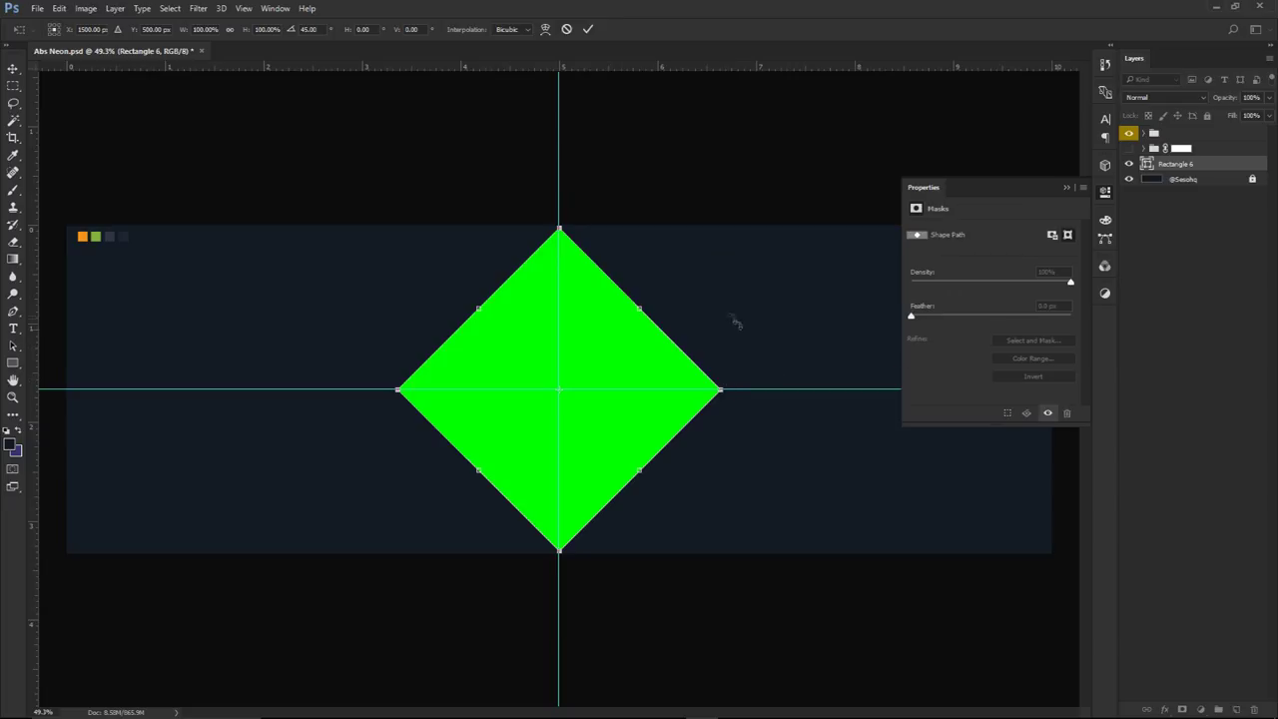
pyautogui.click(588, 29)
pyautogui.hotkey('ctrl', 't')
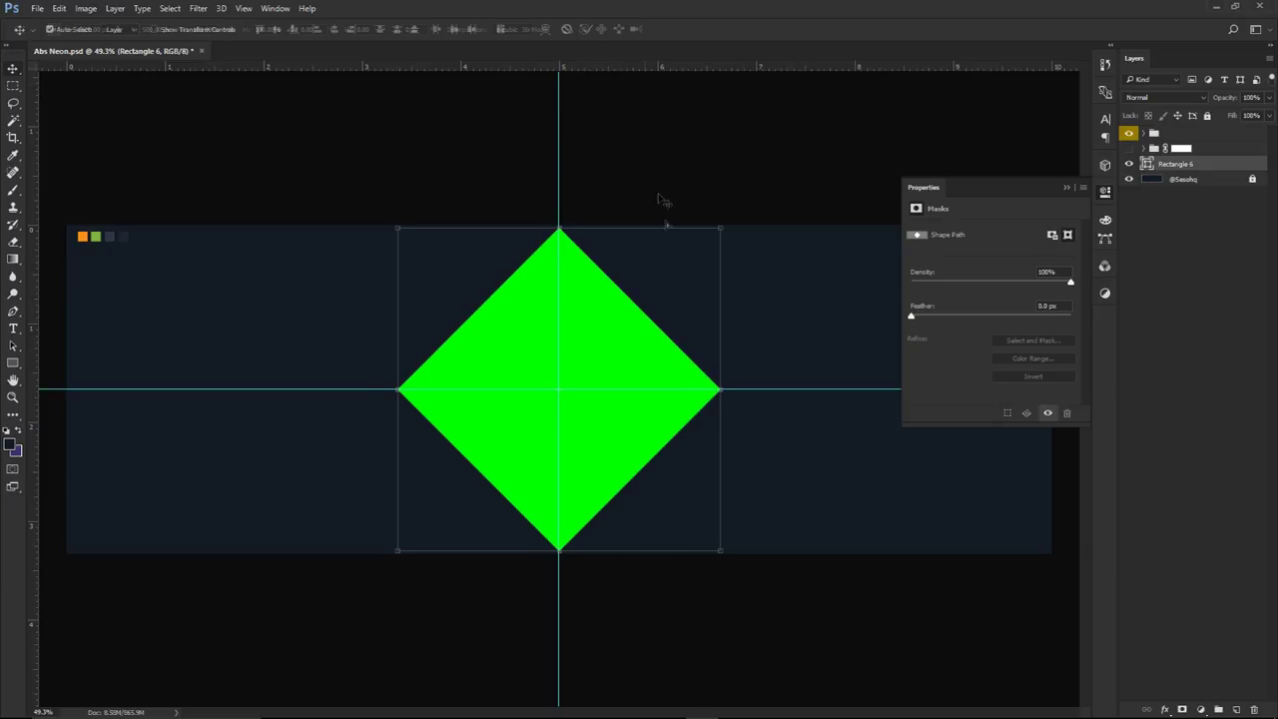
pyautogui.moveTo(719, 229); pyautogui.dragTo(698, 235)
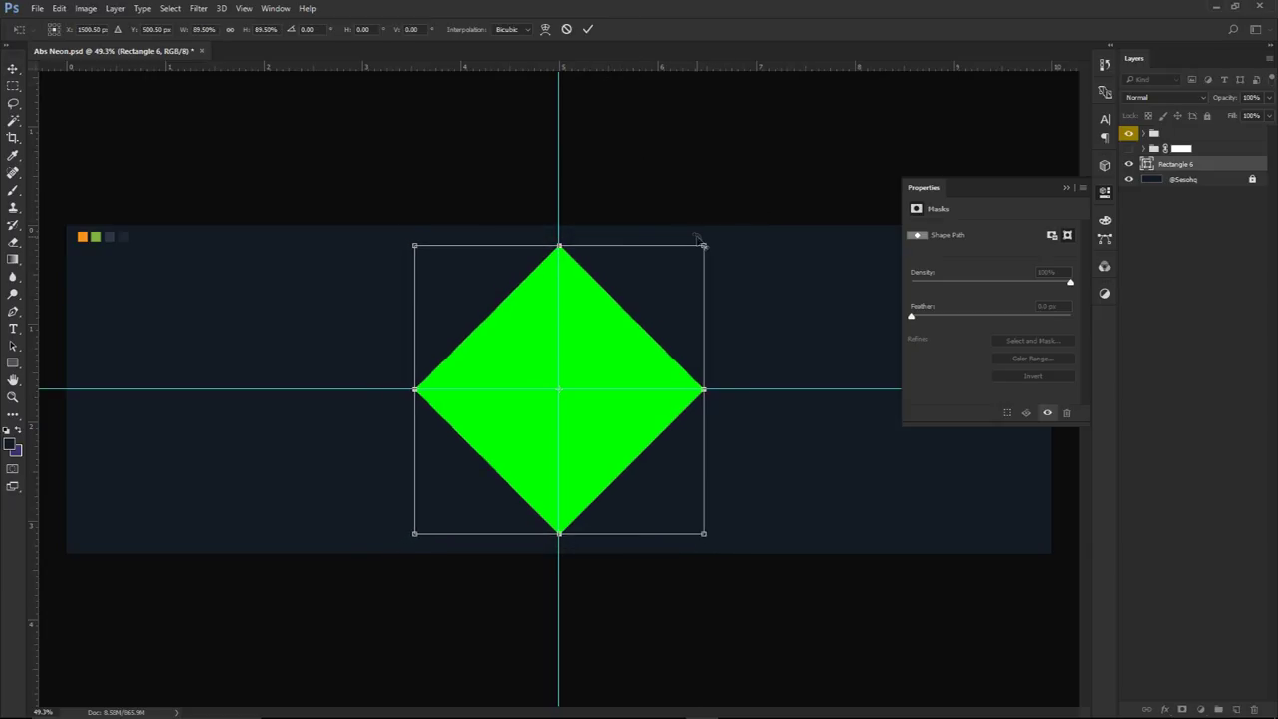
pyautogui.press('Return')
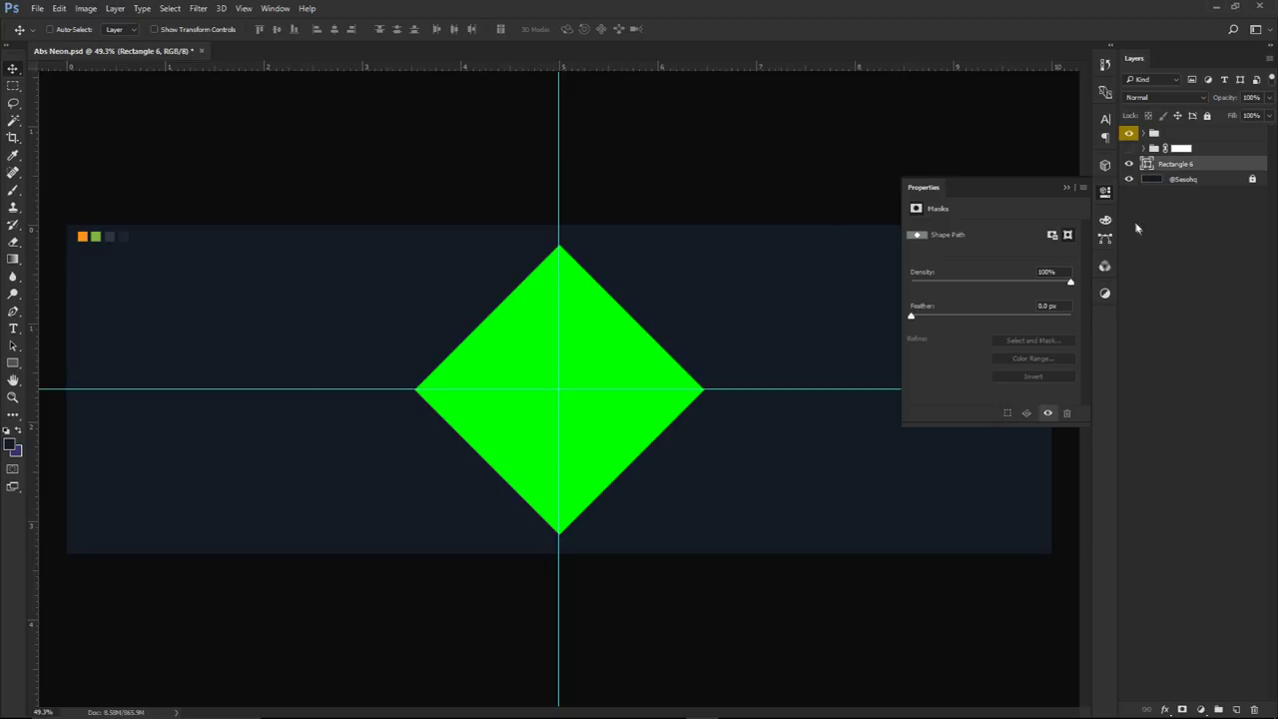
pyautogui.click(1105, 191)
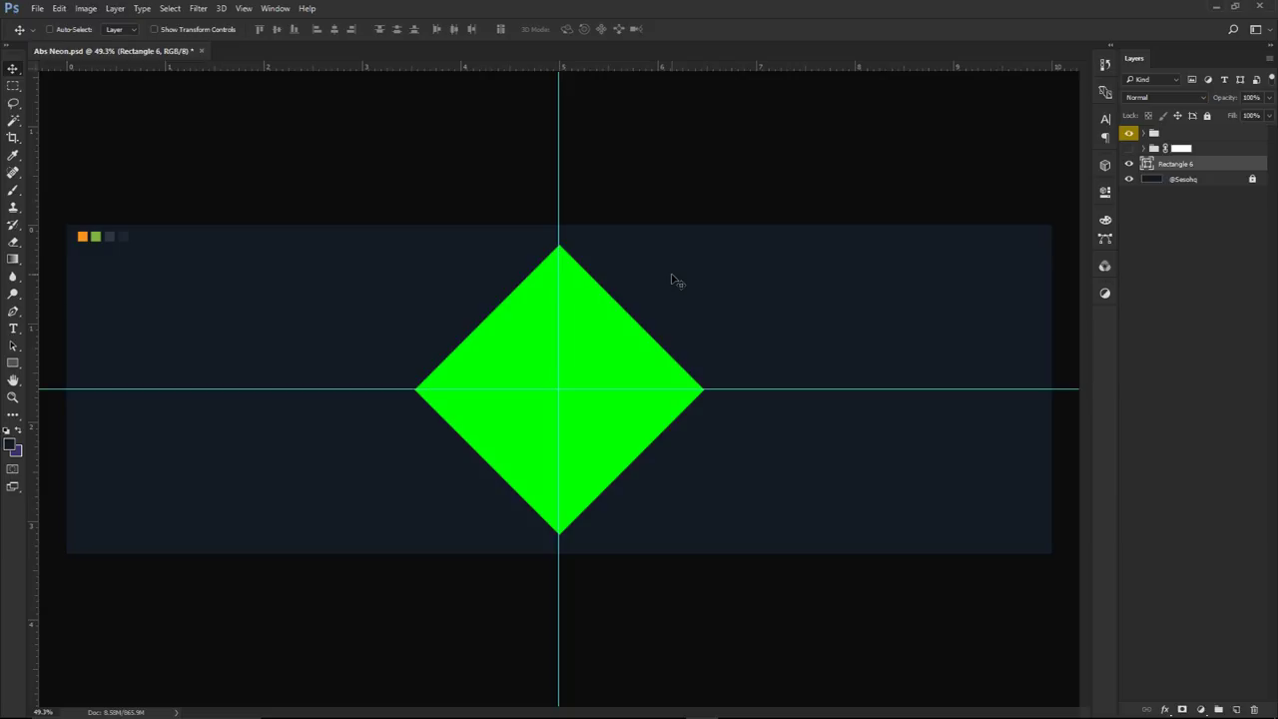
pyautogui.hotkey('ctrl', 'j')
# Hide the diamond copy and select the original Rectangle 6 layer with the Rectangle tool
pyautogui.click(1129, 163)
pyautogui.click(1131, 180)
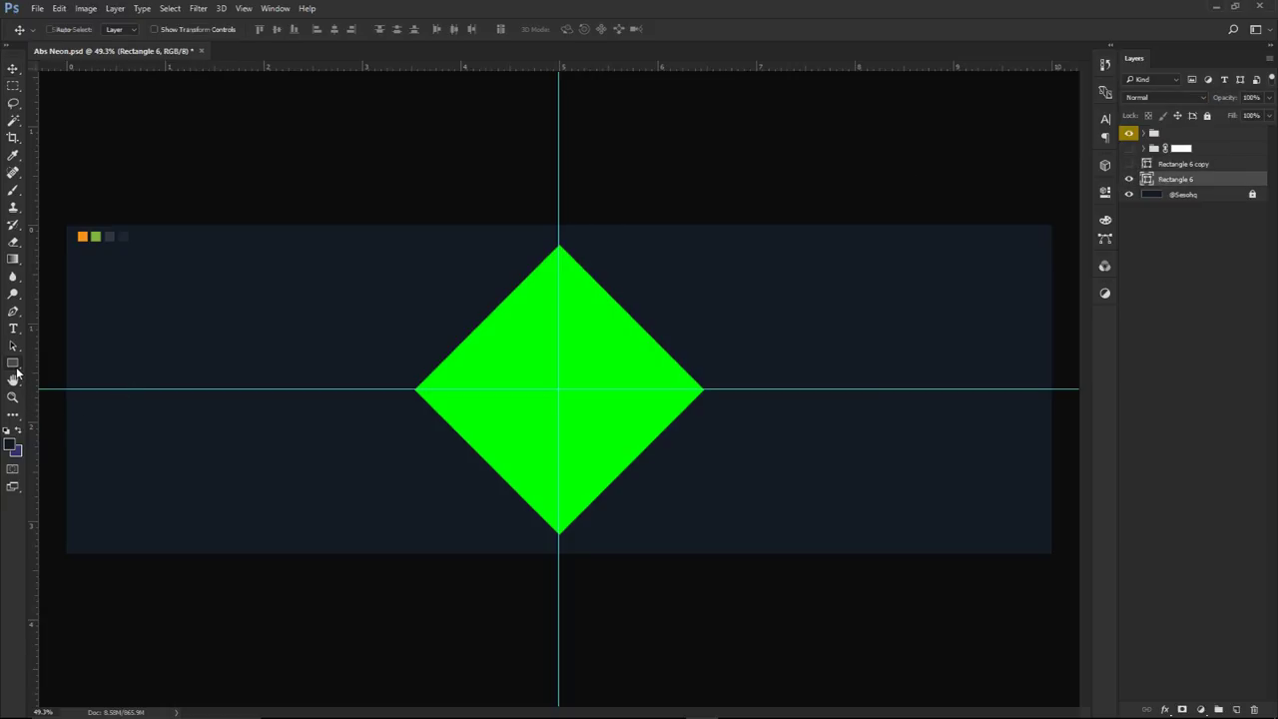
pyautogui.click(15, 365)
pyautogui.click(124, 31)
pyautogui.click(124, 32)
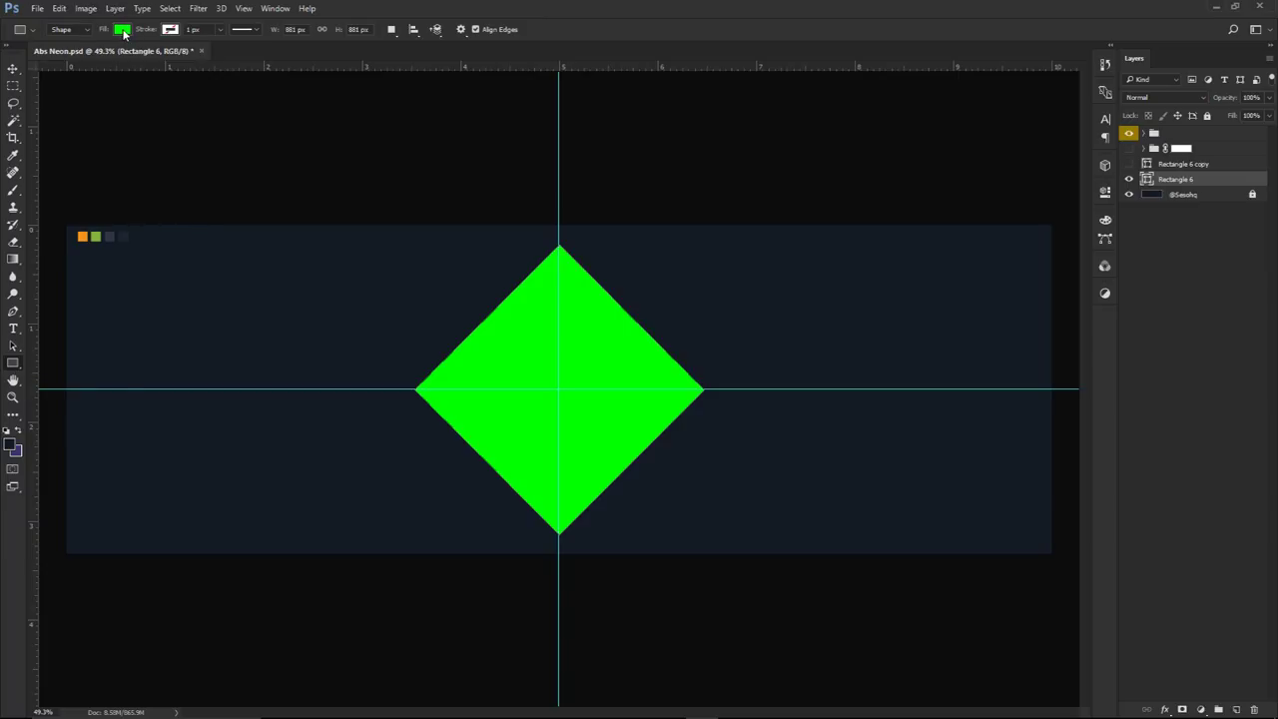
pyautogui.click(123, 32)
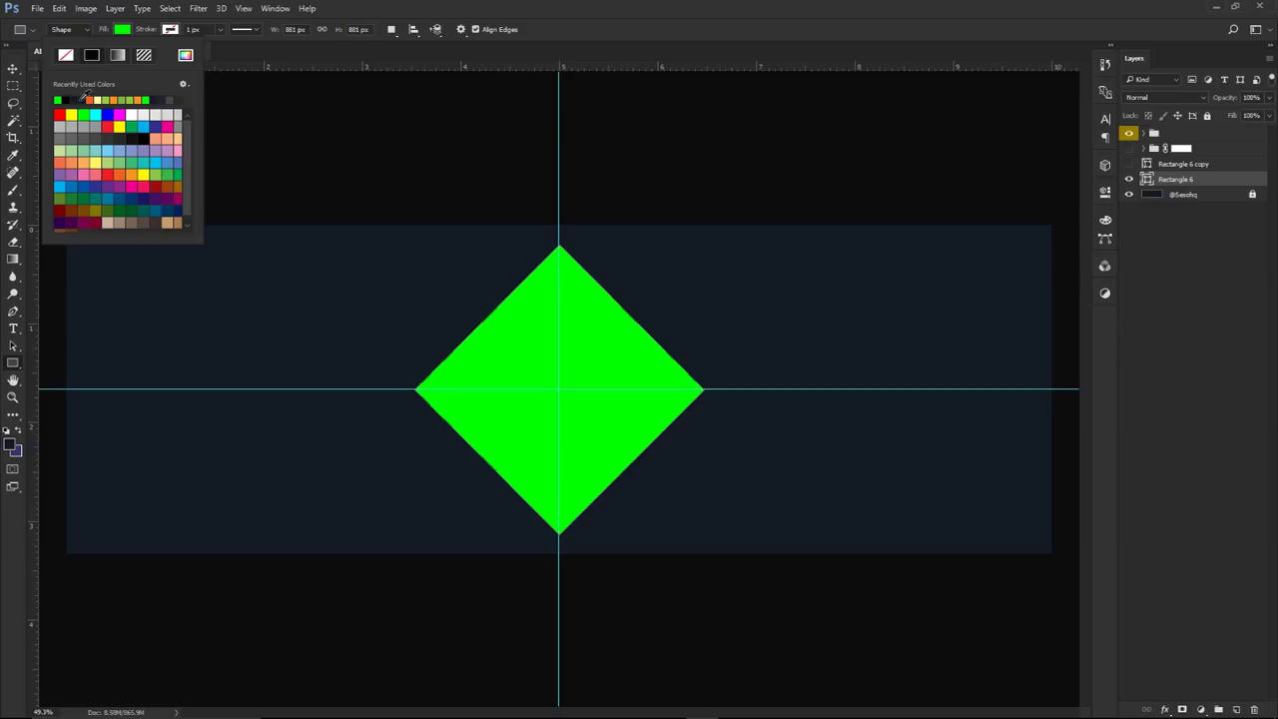
pyautogui.click(1221, 185)
# Give Rectangle 6 a dark #1e2531 Color Overlay, then show and select Rectangle 6 copy
pyautogui.doubleClick(1220, 186)
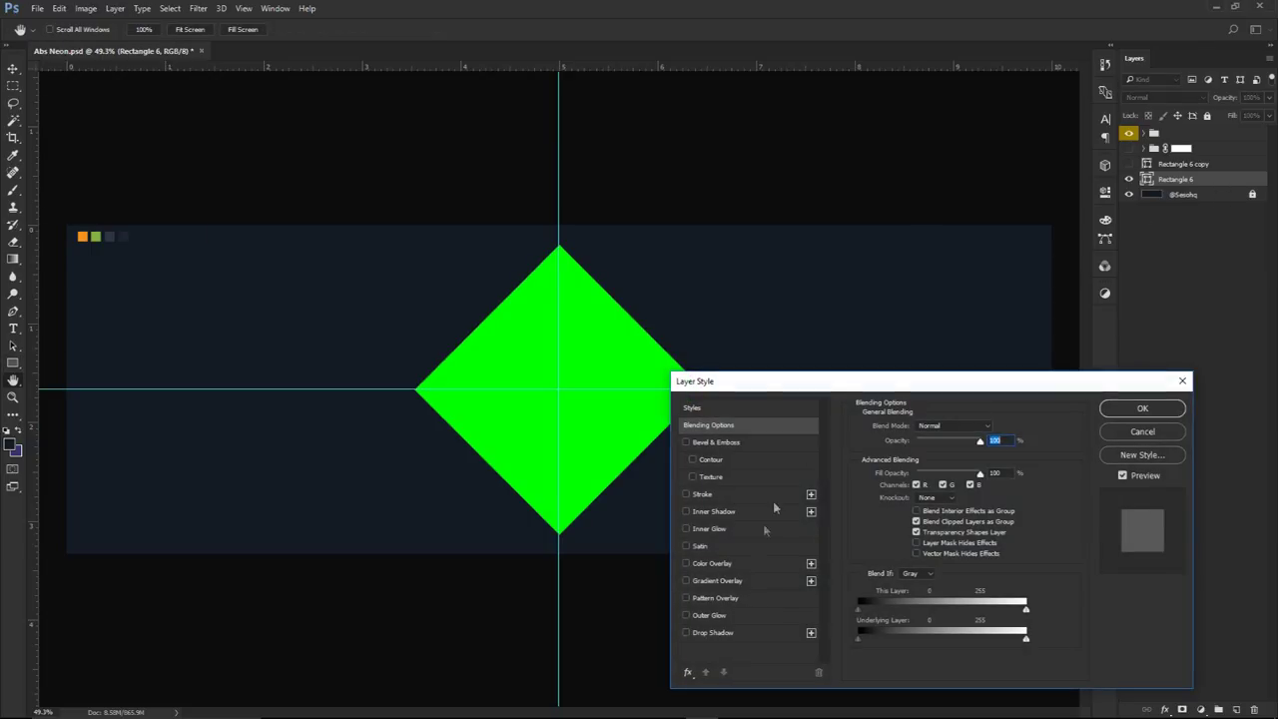
pyautogui.click(729, 563)
pyautogui.click(998, 431)
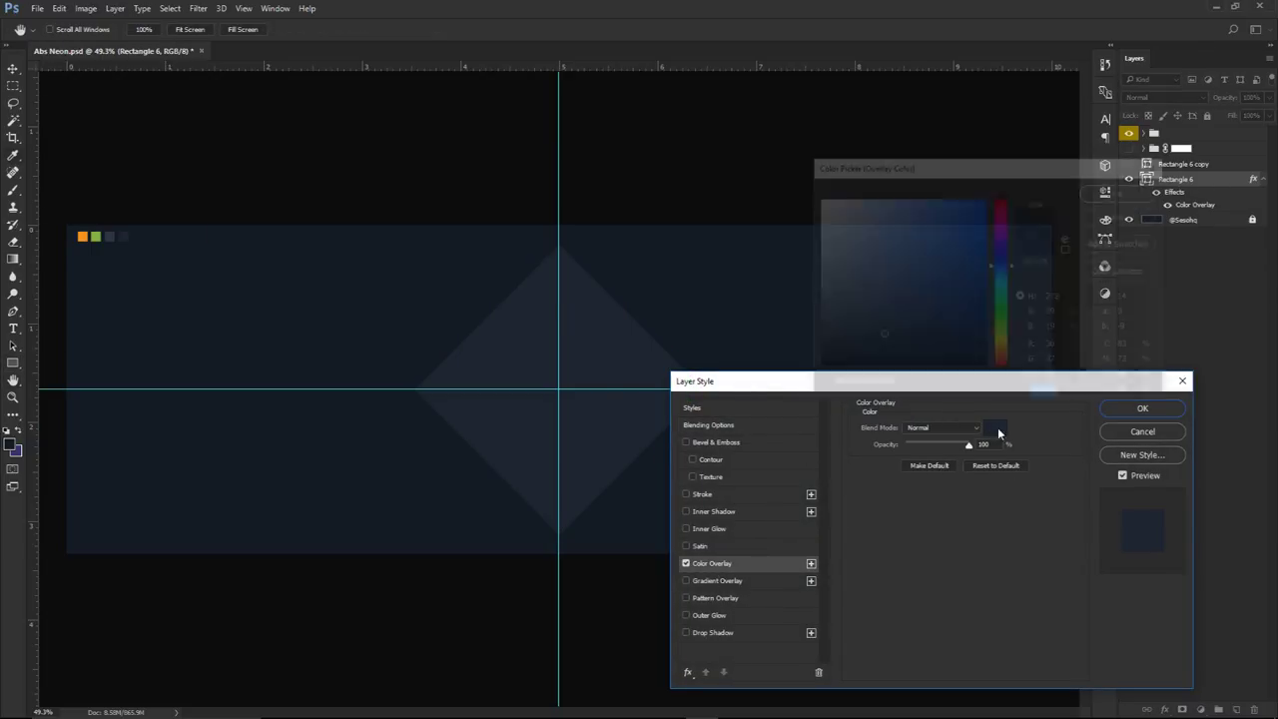
pyautogui.click(109, 235)
pyautogui.click(1099, 196)
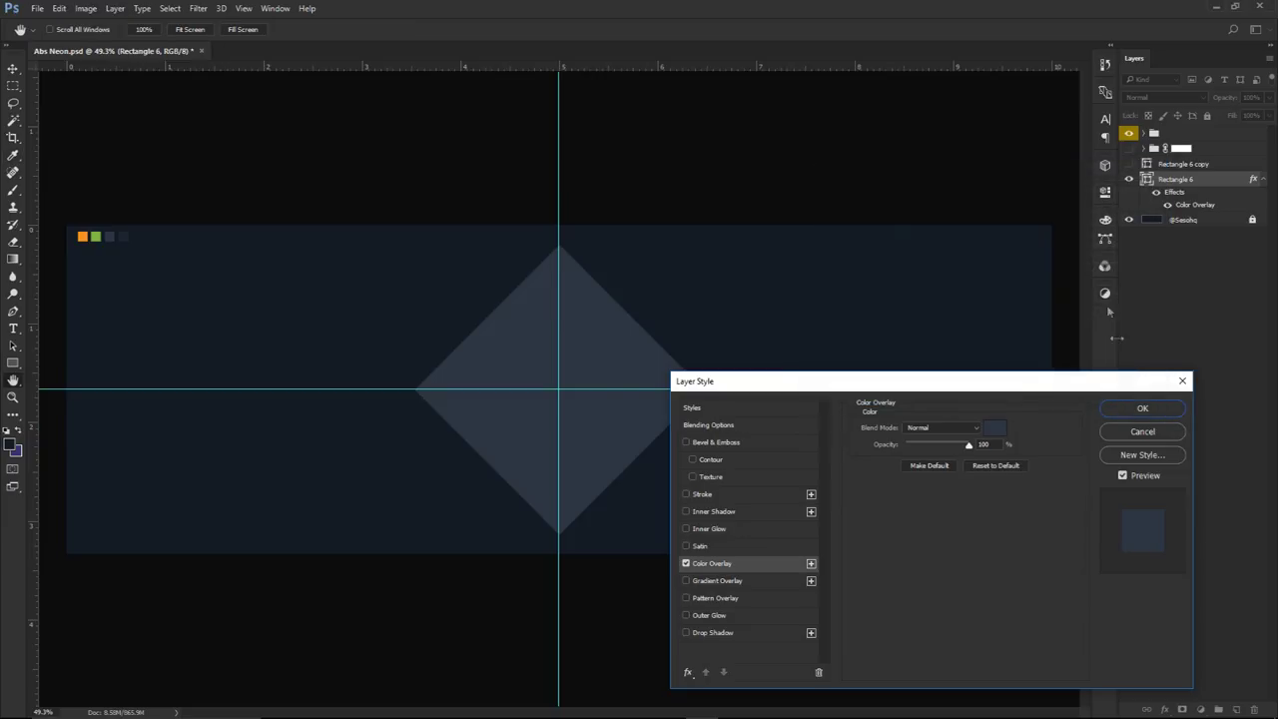
pyautogui.click(996, 427)
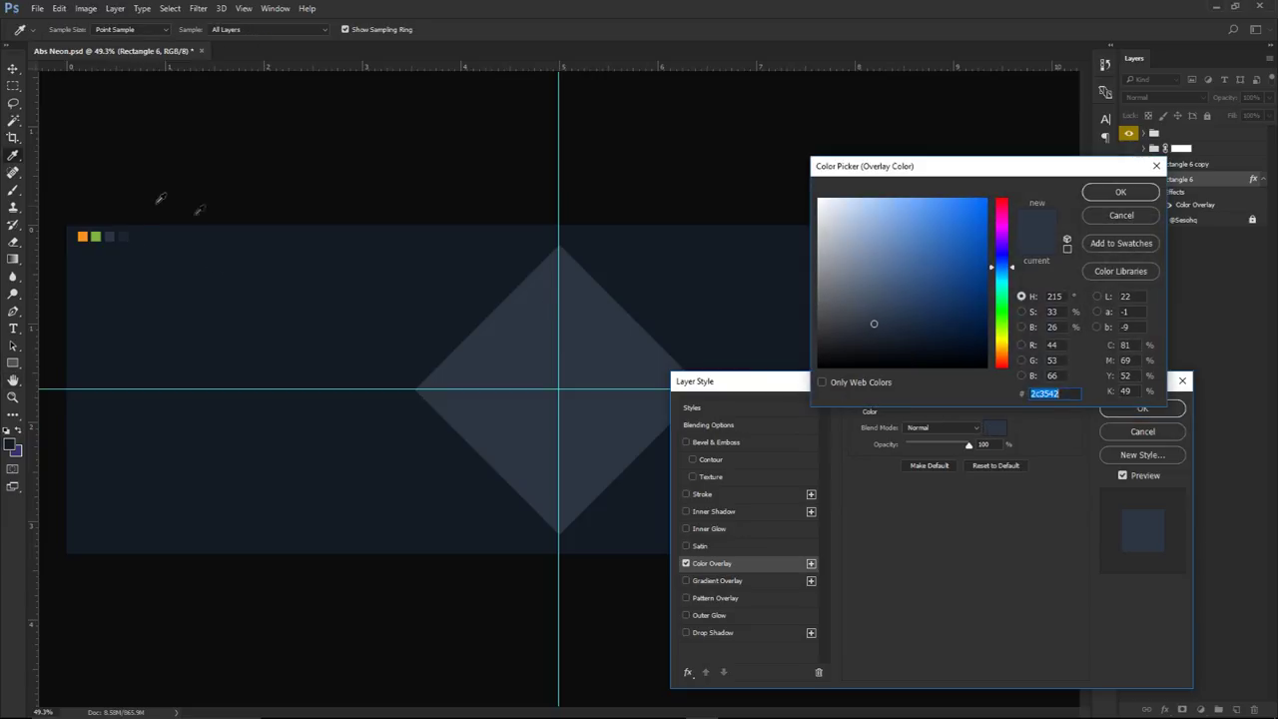
pyautogui.click(127, 236)
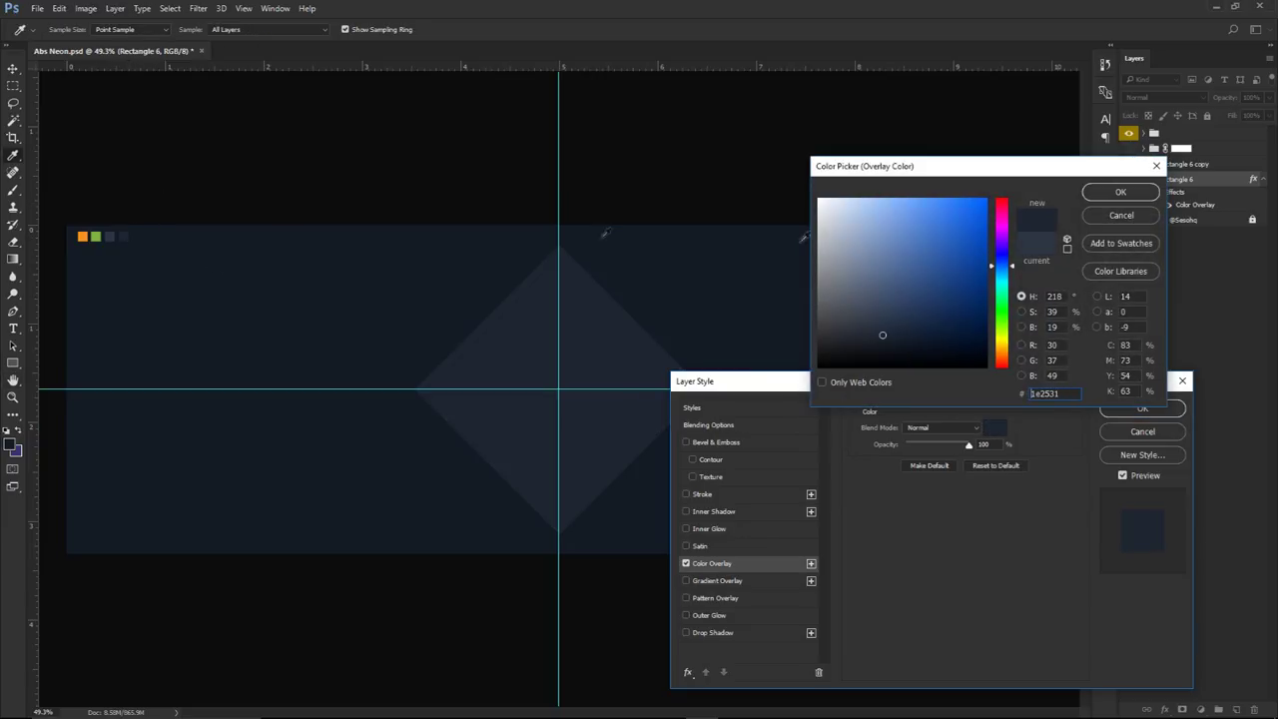
pyautogui.click(1108, 196)
pyautogui.click(1142, 408)
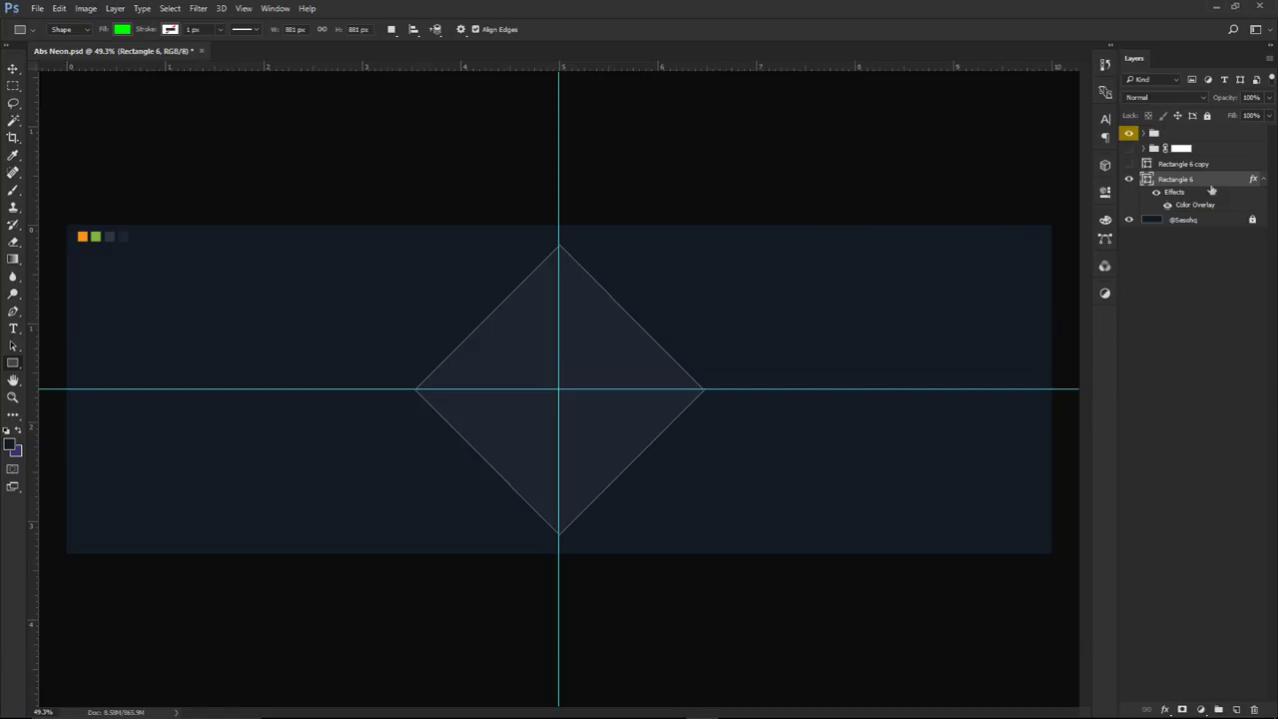
pyautogui.click(1129, 164)
pyautogui.click(1148, 163)
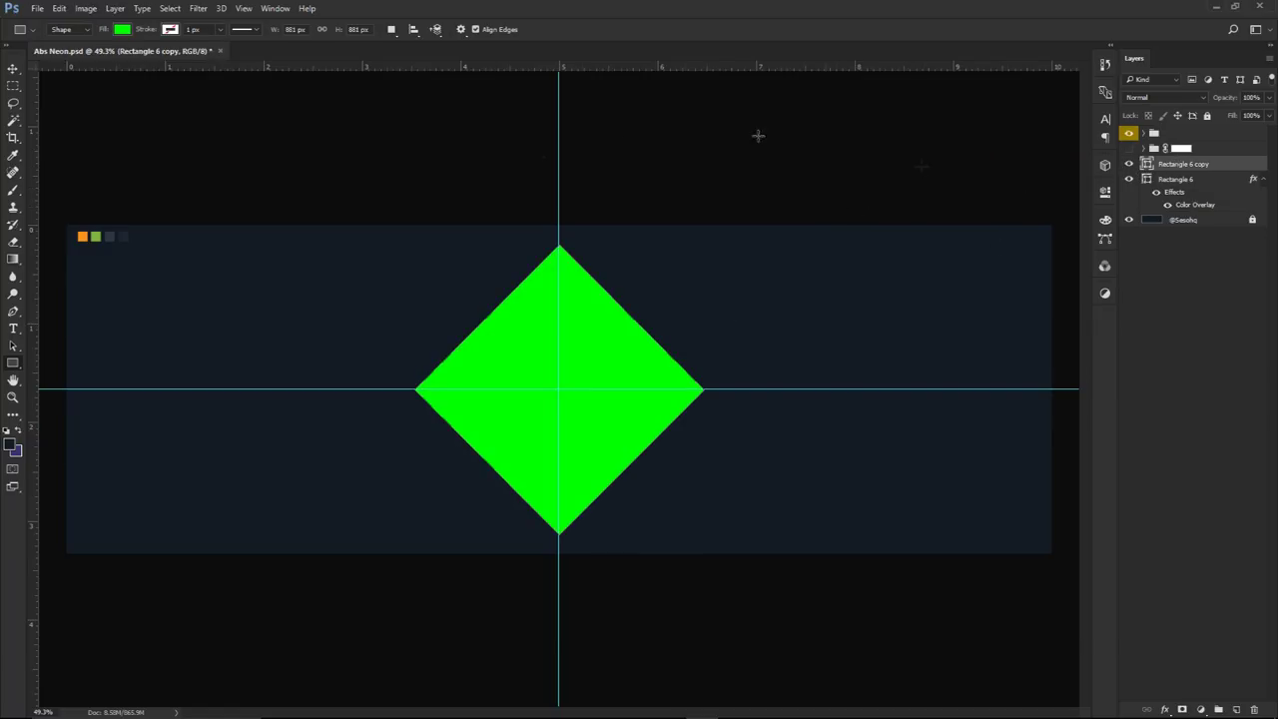
# Set the diamond copy to no fill with a 3 px orange stroke
pyautogui.click(122, 30)
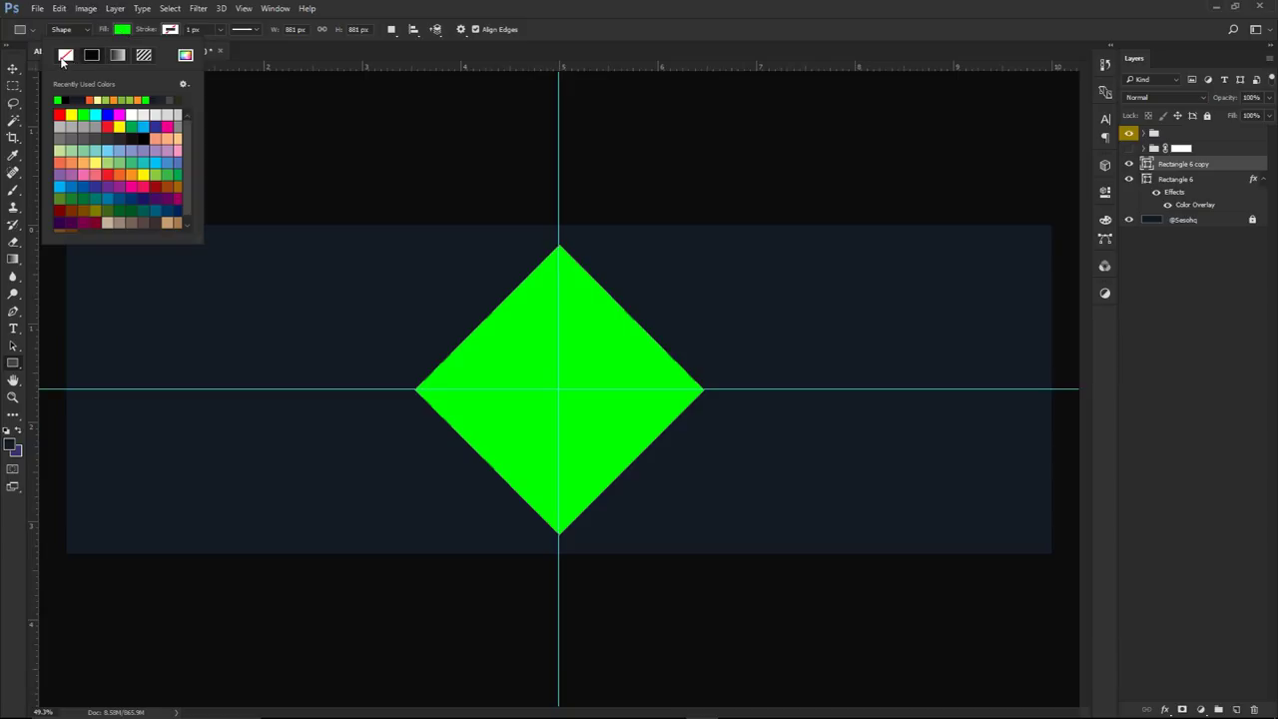
pyautogui.click(63, 58)
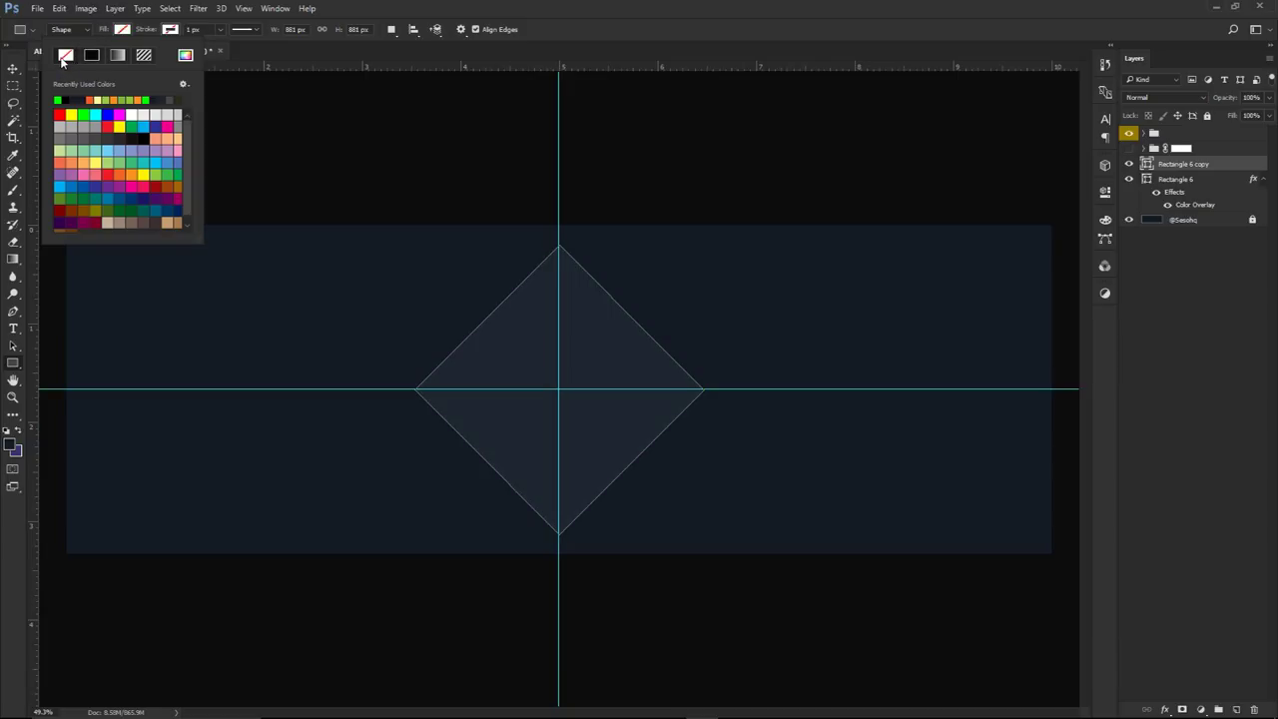
pyautogui.click(170, 29)
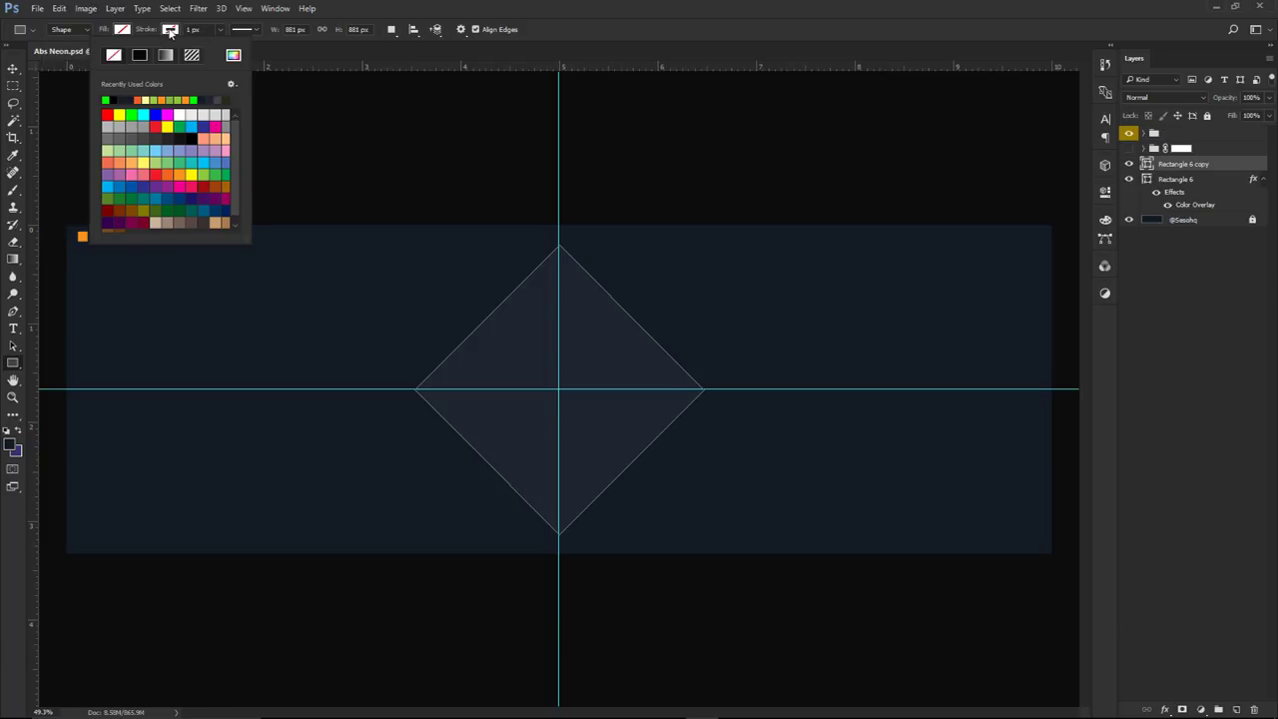
pyautogui.click(170, 98)
pyautogui.click(155, 114)
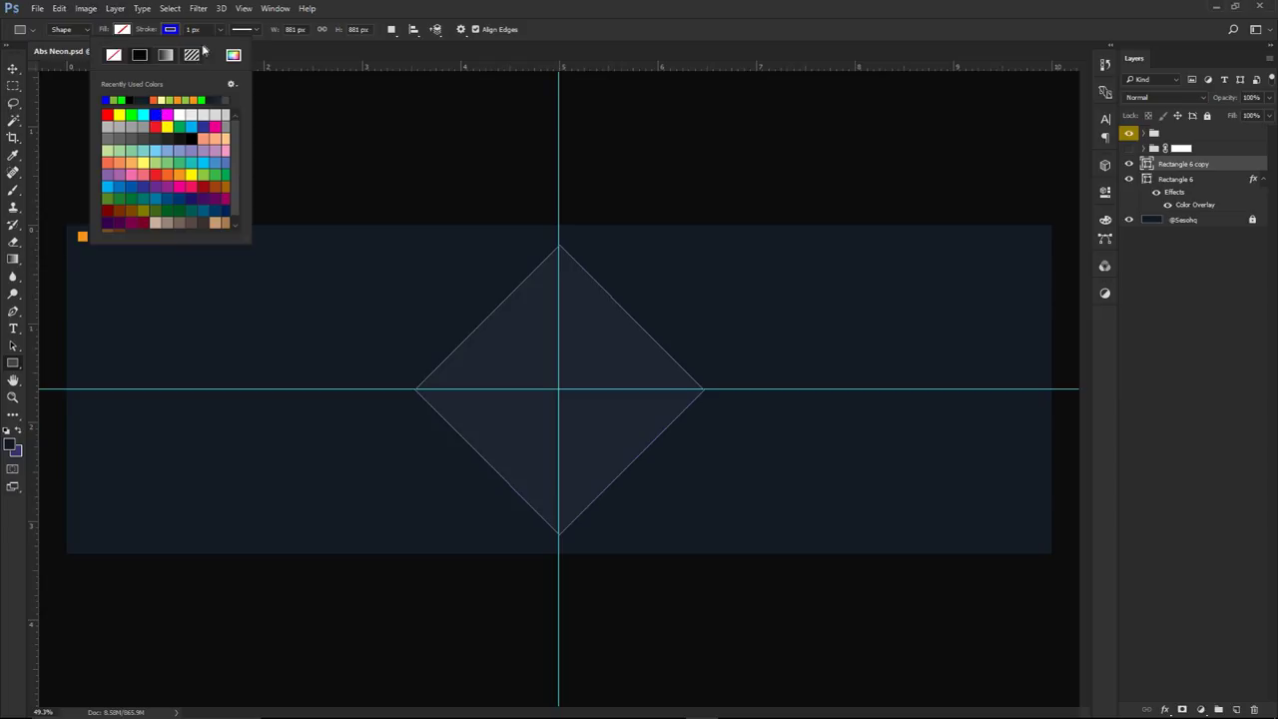
pyautogui.click(201, 29)
pyautogui.click(202, 29)
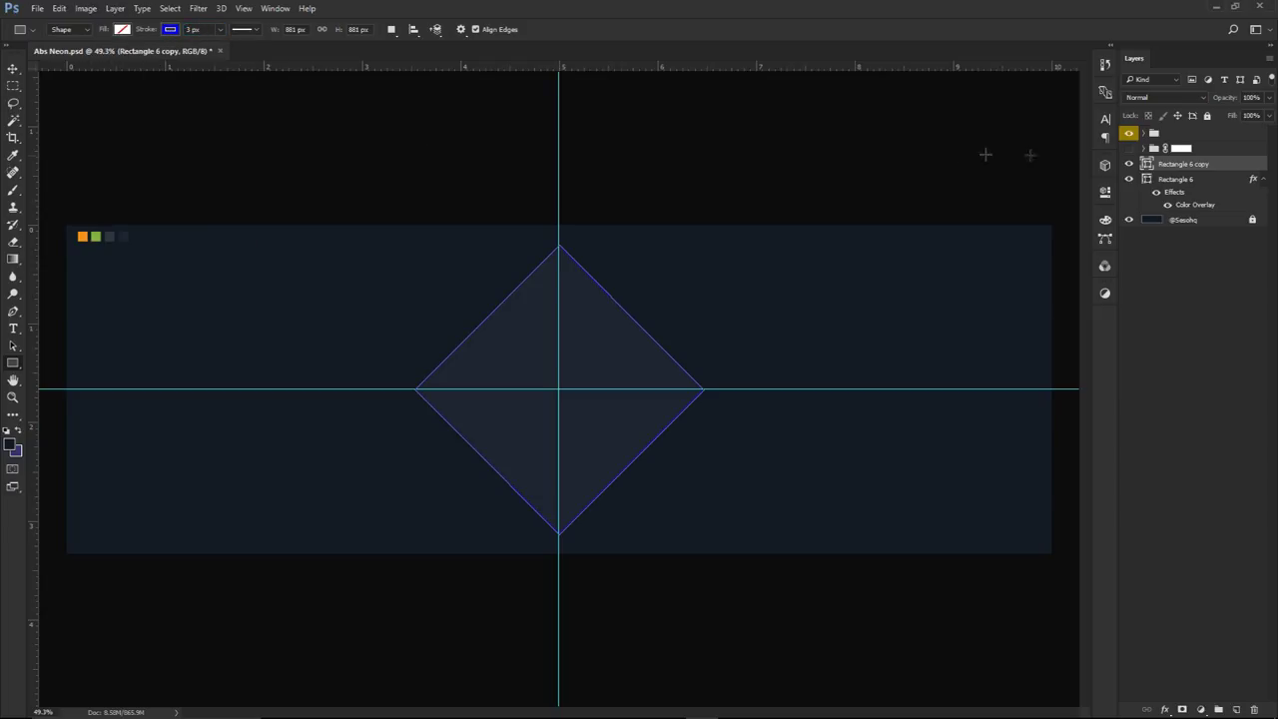
pyautogui.click(171, 28)
pyautogui.click(171, 28)
pyautogui.click(172, 28)
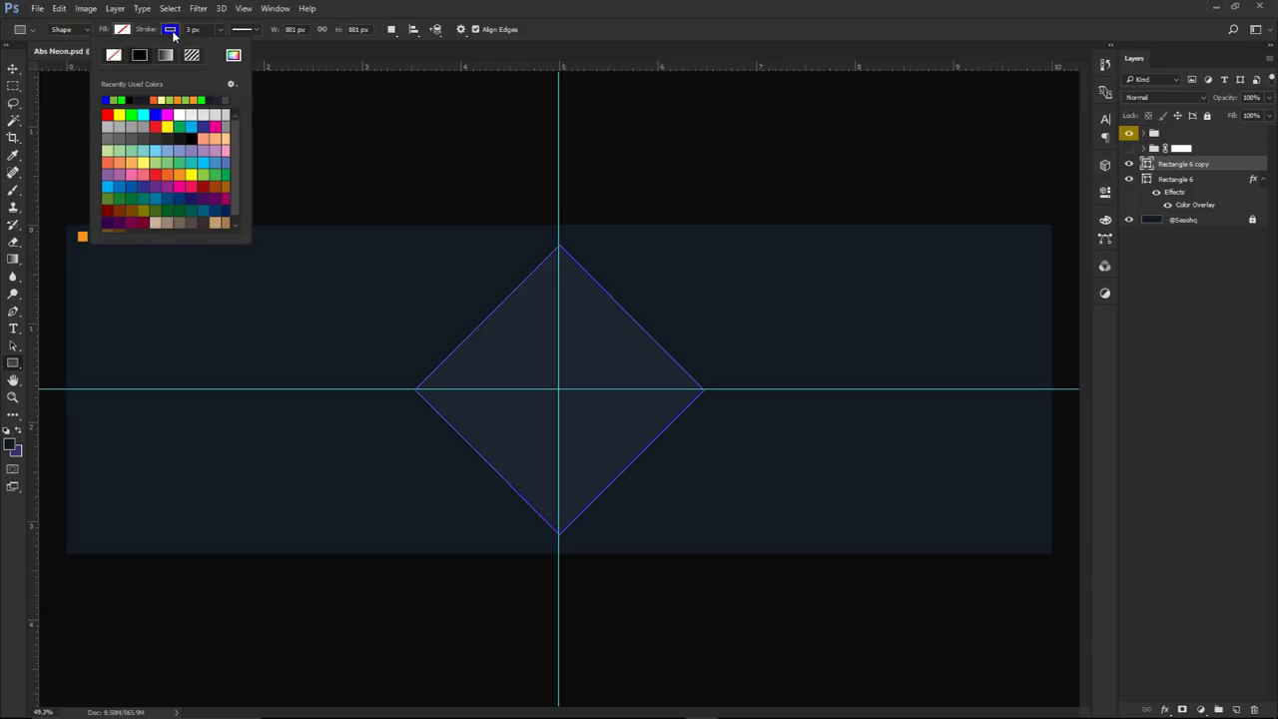
pyautogui.click(193, 99)
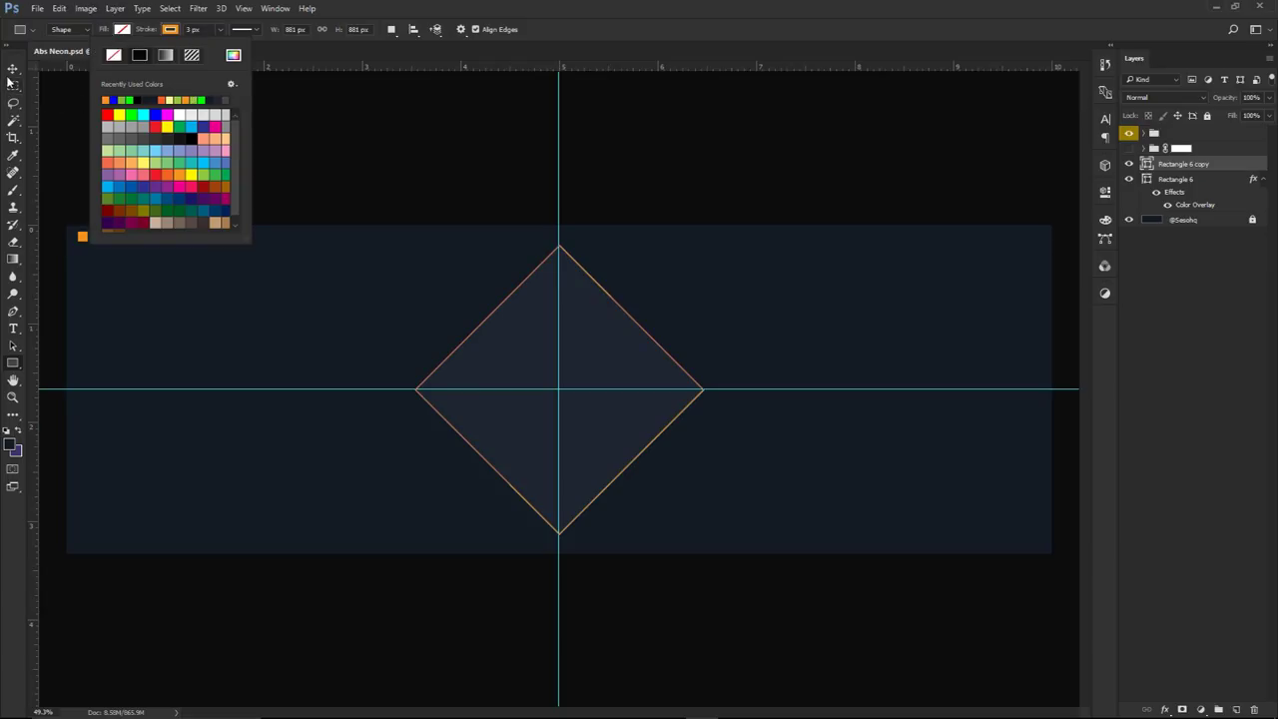
pyautogui.click(13, 68)
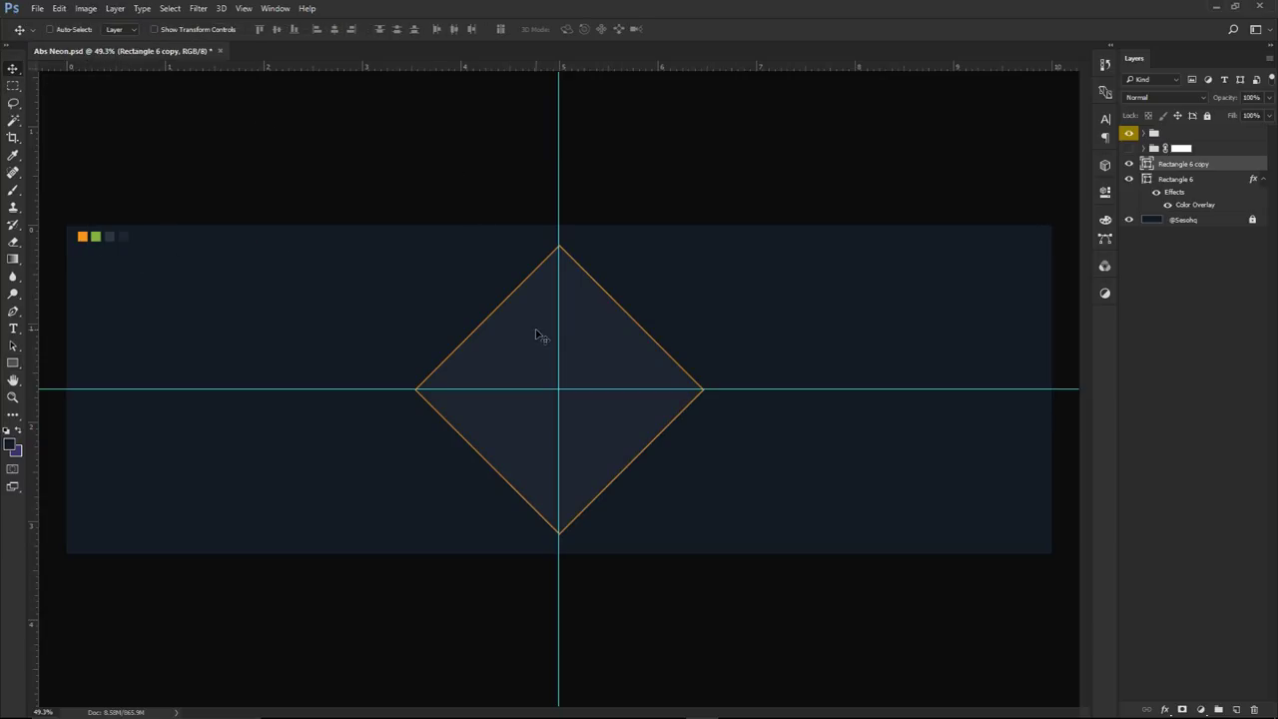
# Hide the guides and scroll the view to inspect the orange outline
pyautogui.hotkey('ctrl', ';')
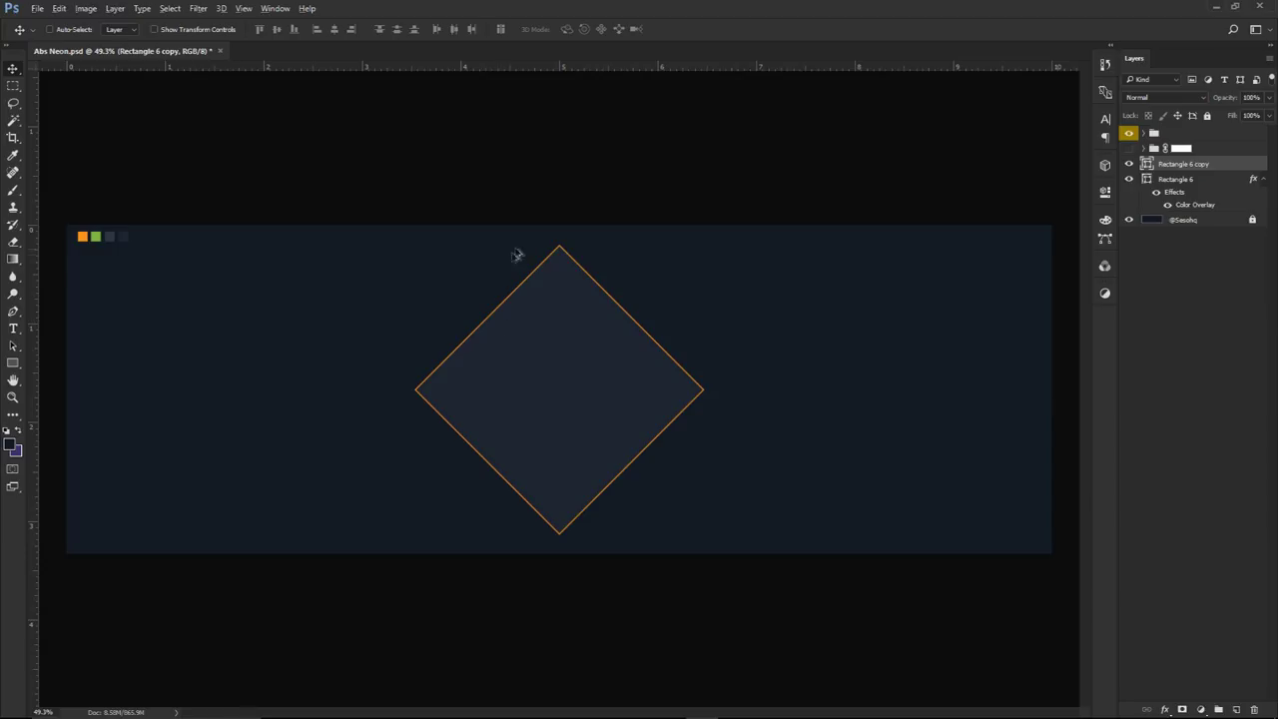
pyautogui.scroll(4, 516, 253)
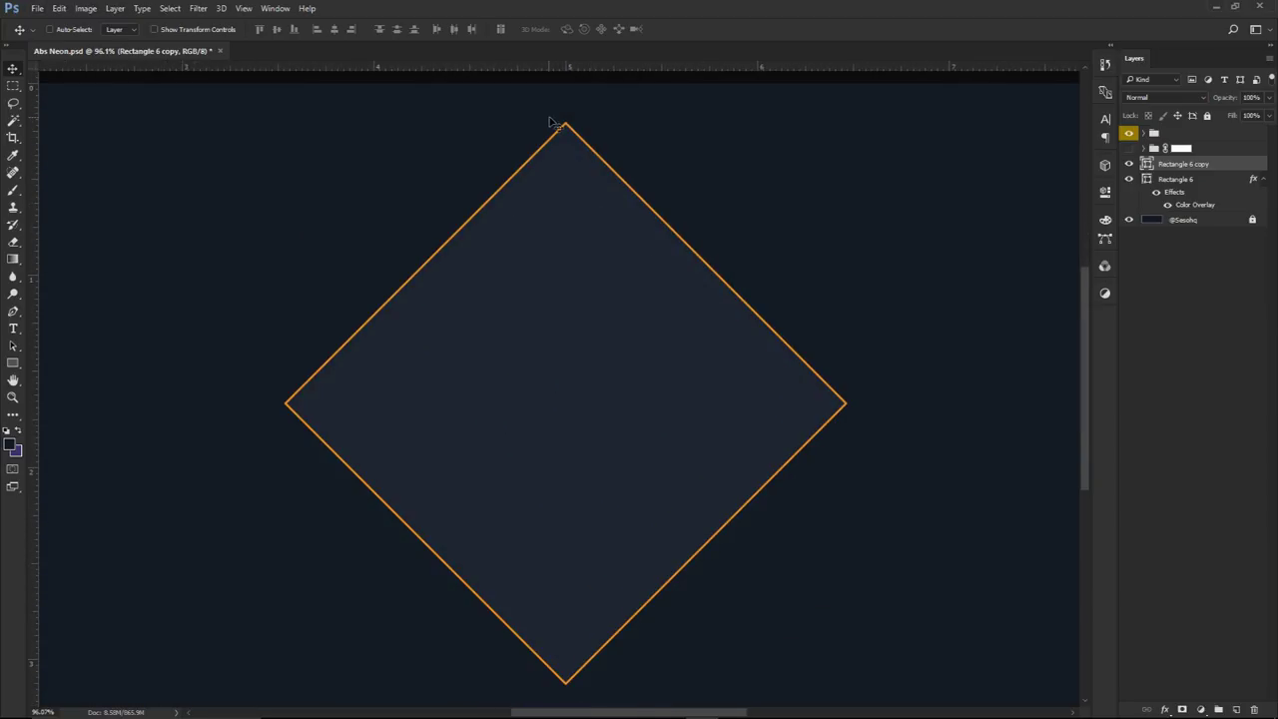
pyautogui.scroll(7, 883, 411)
pyautogui.scroll(-7, 883, 413)
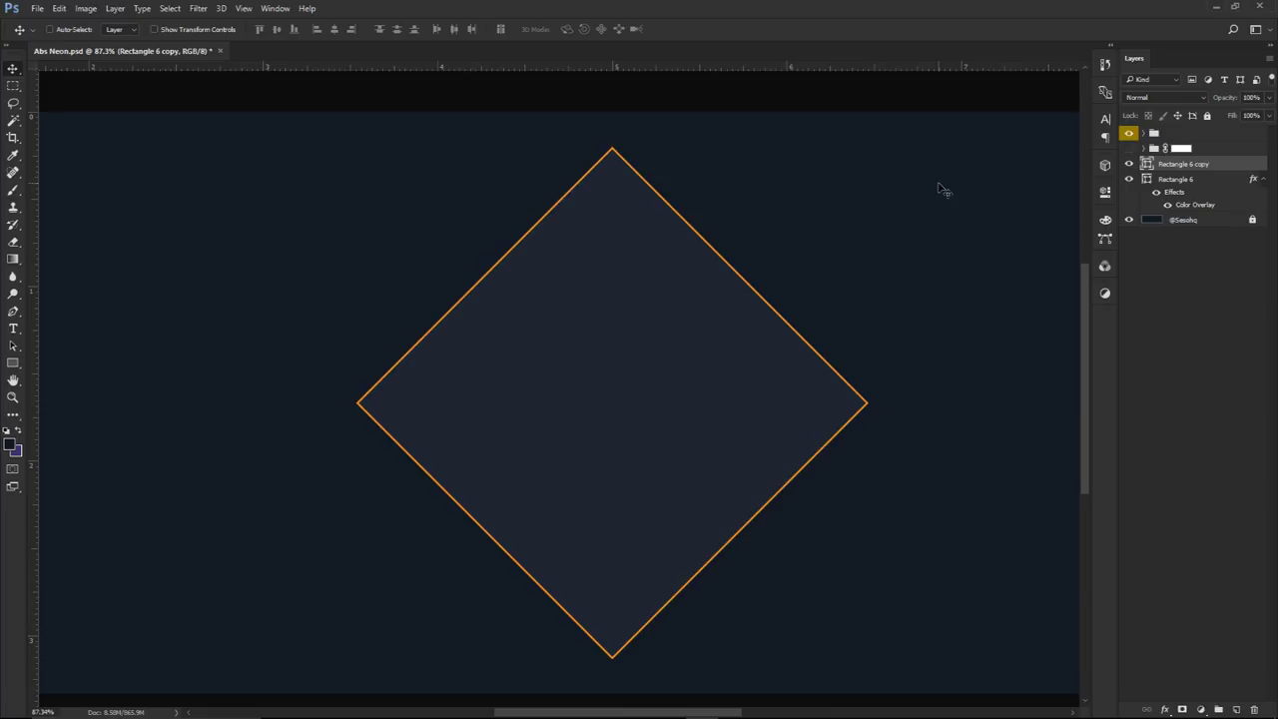
pyautogui.scroll(3, 905, 390)
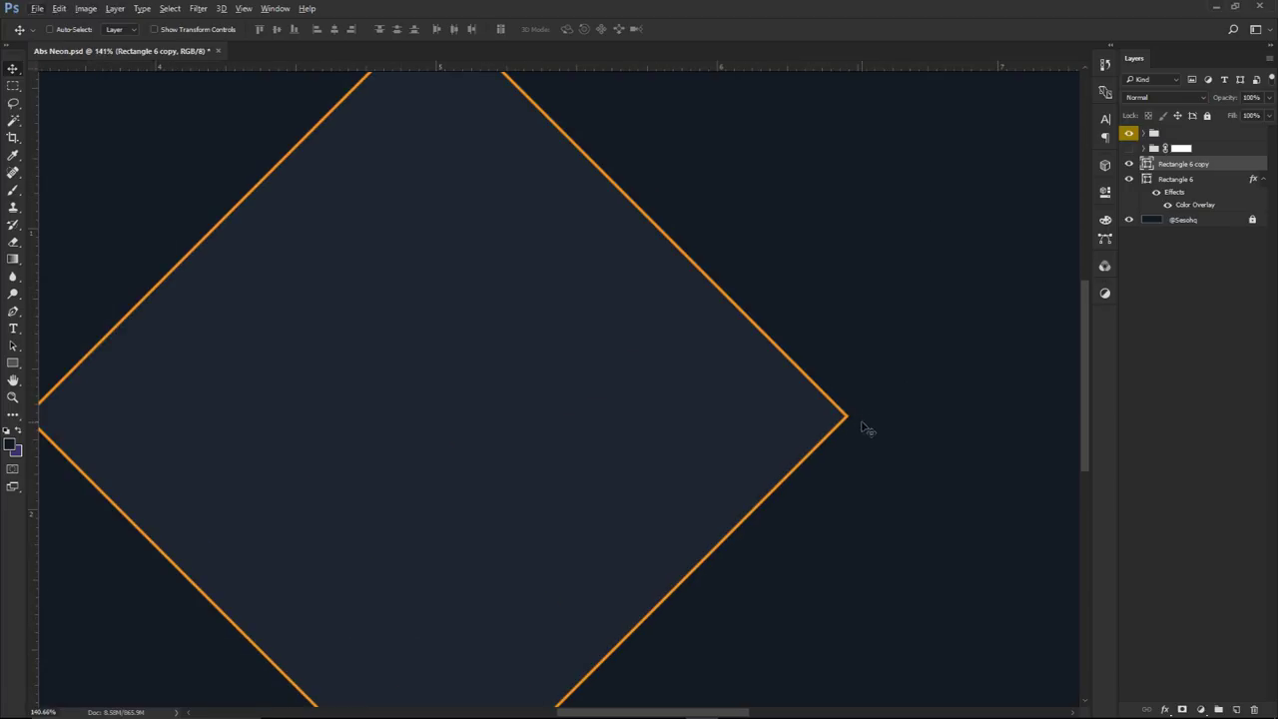
pyautogui.scroll(-3, 863, 427)
pyautogui.scroll(-3, 867, 423)
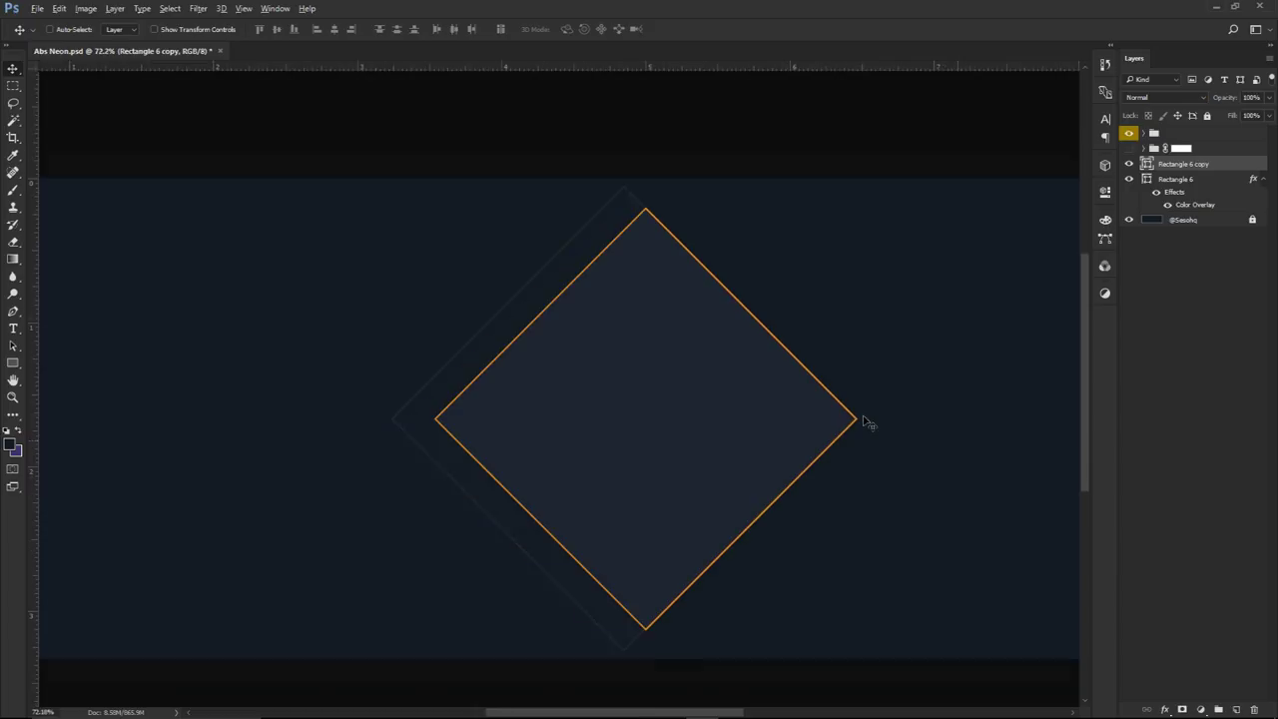
pyautogui.scroll(-2, 868, 393)
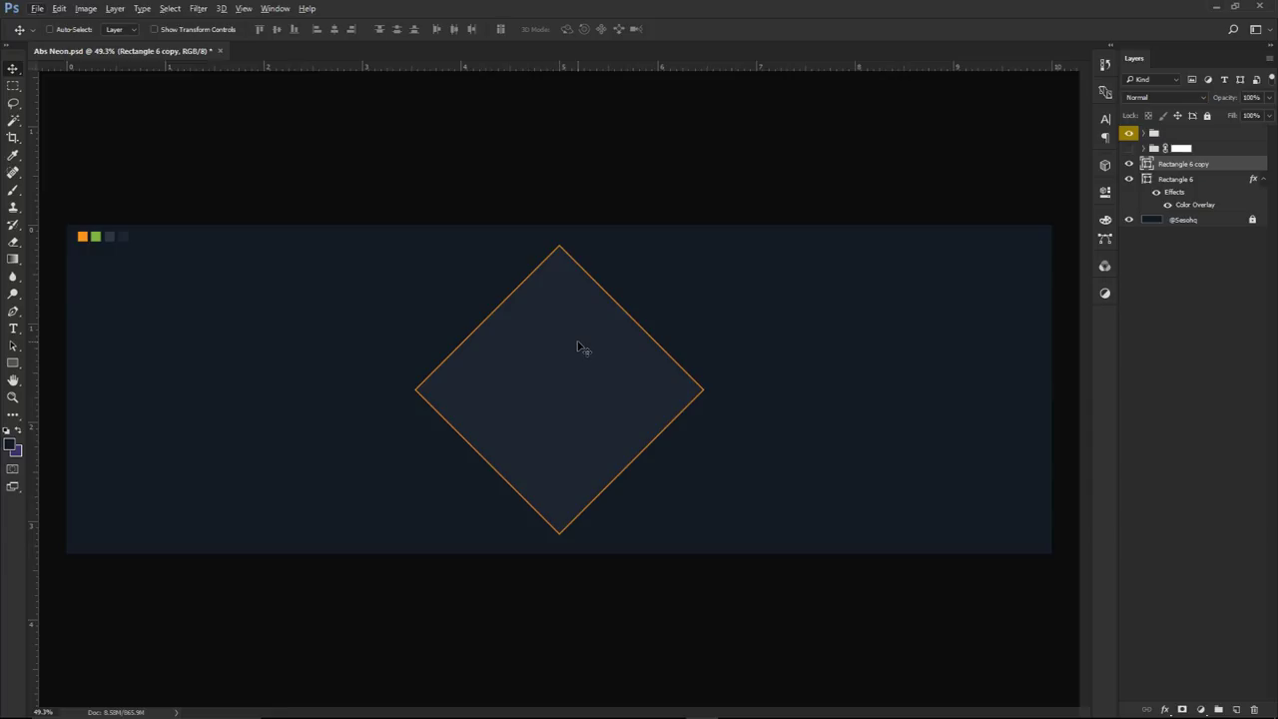
# Duplicate the Rectangle 6 copy layer and give the original a red colour label
pyautogui.rightClick(1169, 168)
pyautogui.click(1038, 292)
pyautogui.hotkey('ctrl', 'z')
pyautogui.hotkey('ctrl', 'j')
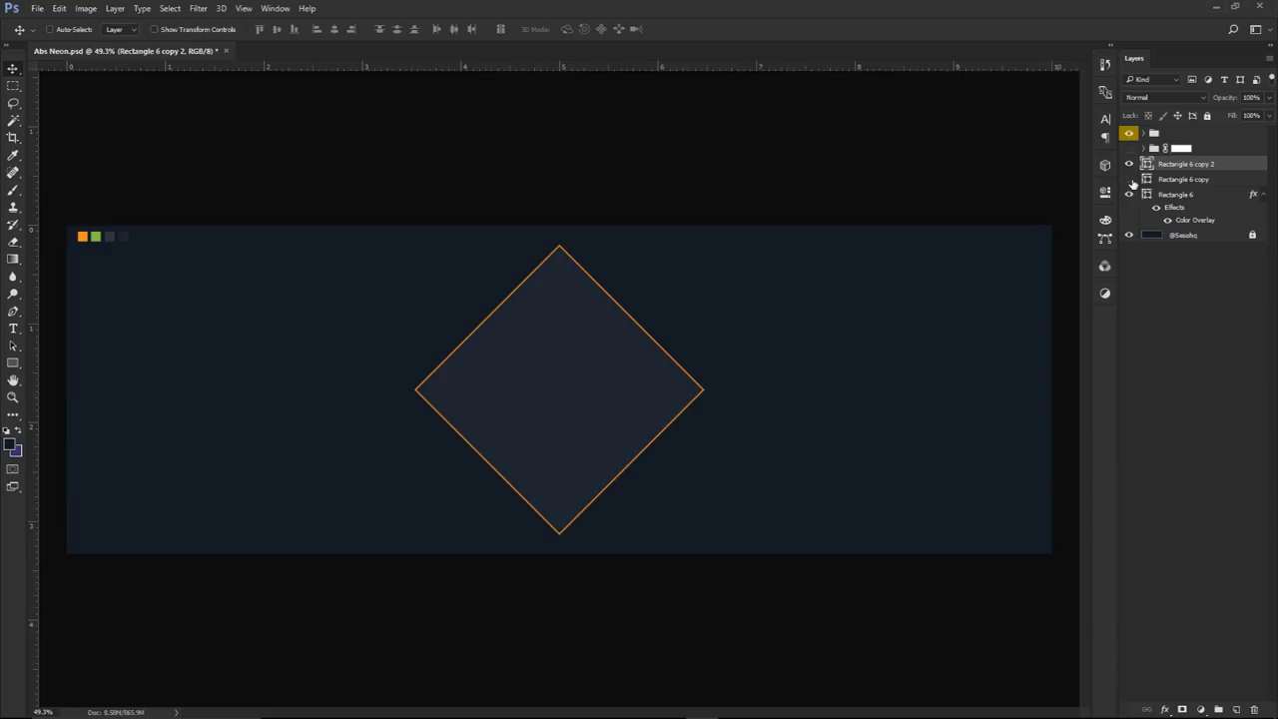
pyautogui.rightClick(1131, 180)
pyautogui.click(1119, 235)
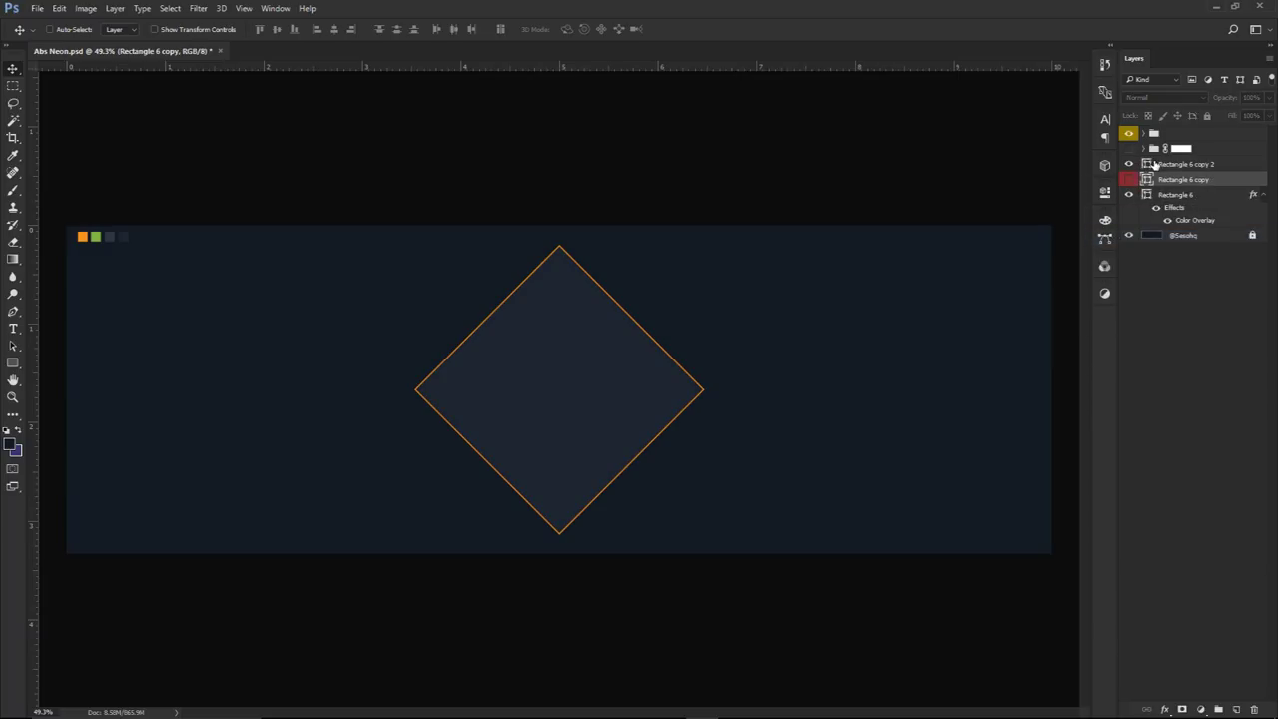
# Rasterize the new Rectangle 6 copy 2 layer
pyautogui.click(1158, 165)
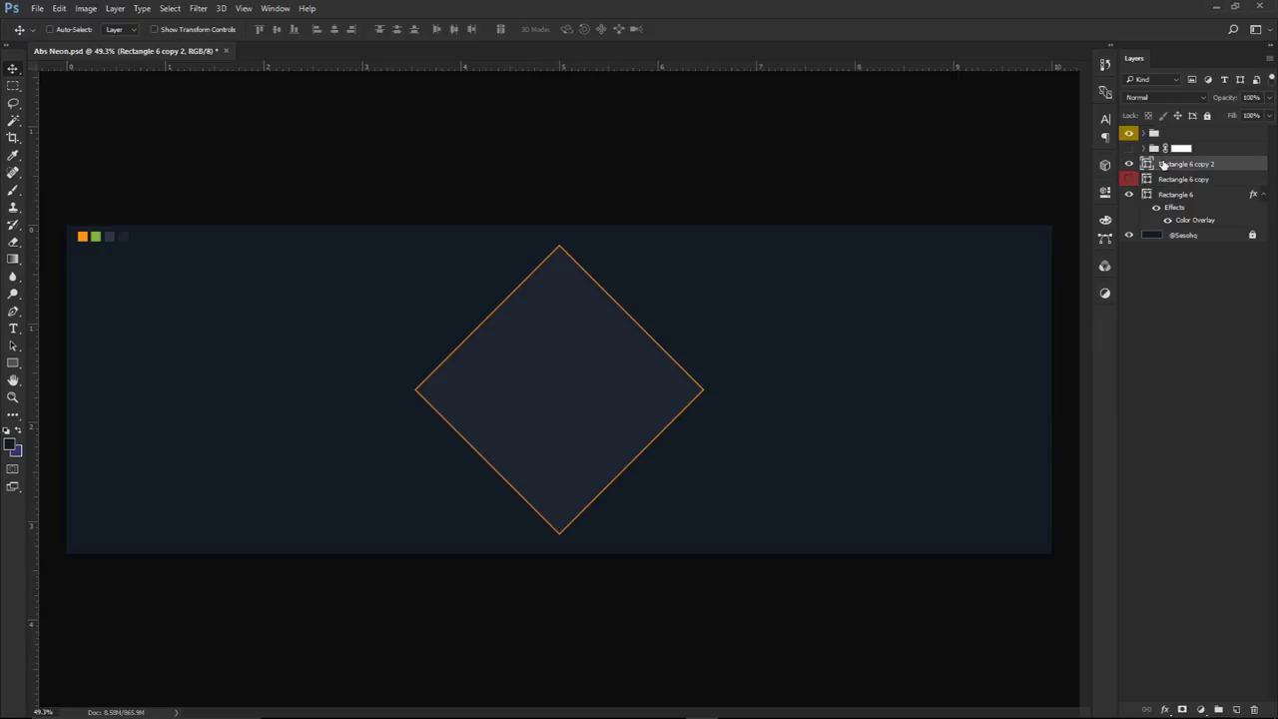
pyautogui.click(1129, 165)
pyautogui.click(1129, 164)
pyautogui.rightClick(1174, 165)
pyautogui.click(1060, 290)
# Zoom in and draw a Pen path around the outline's upper-right section
pyautogui.press('p')
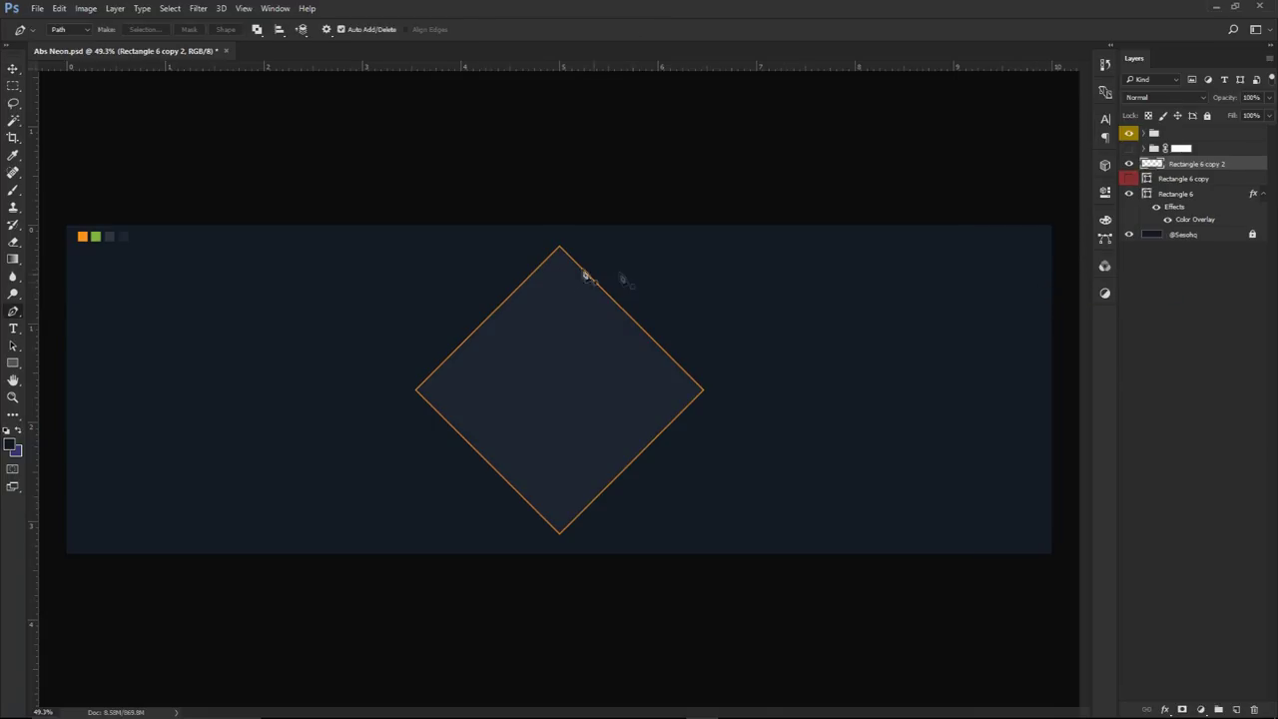
pyautogui.scroll(3, 589, 310)
pyautogui.moveTo(665, 354); pyautogui.dragTo(756, 245)
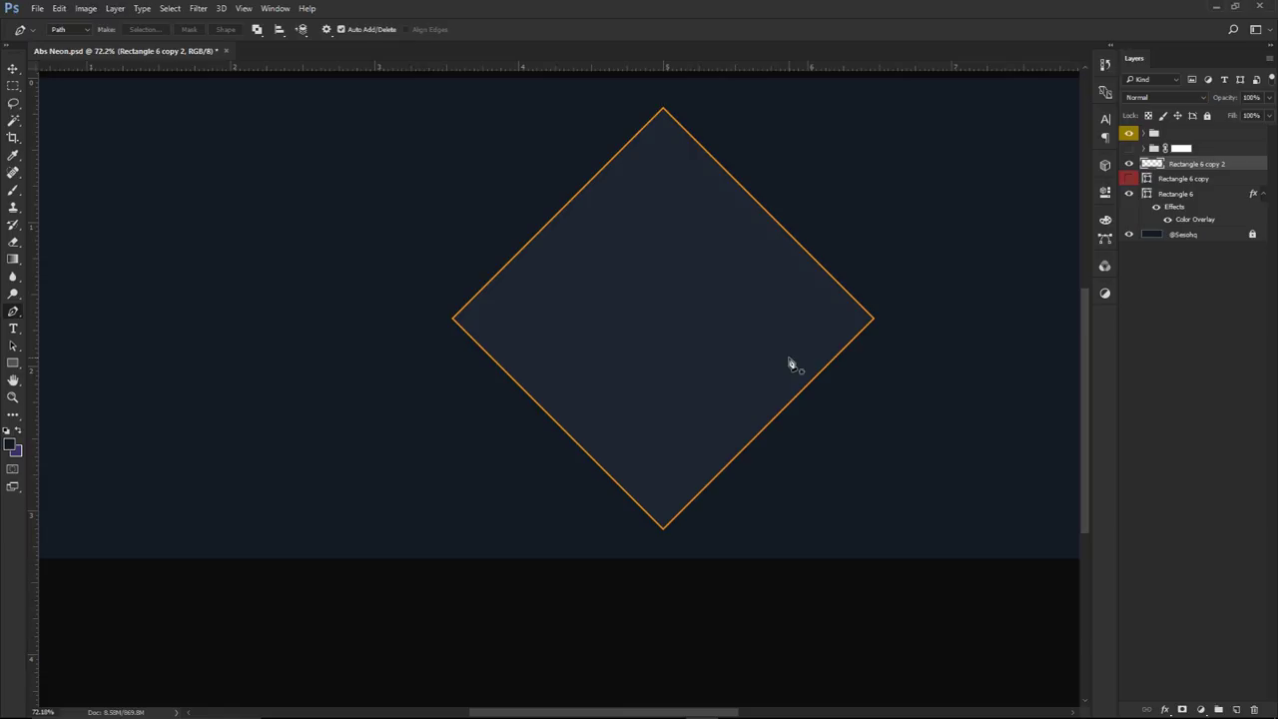
pyautogui.click(723, 142)
pyautogui.click(708, 251)
pyautogui.click(782, 289)
pyautogui.click(865, 233)
pyautogui.click(723, 141)
# Draw a second Pen path around the diamond's bottom and left corners
pyautogui.click(449, 238)
pyautogui.click(614, 388)
pyautogui.click(581, 507)
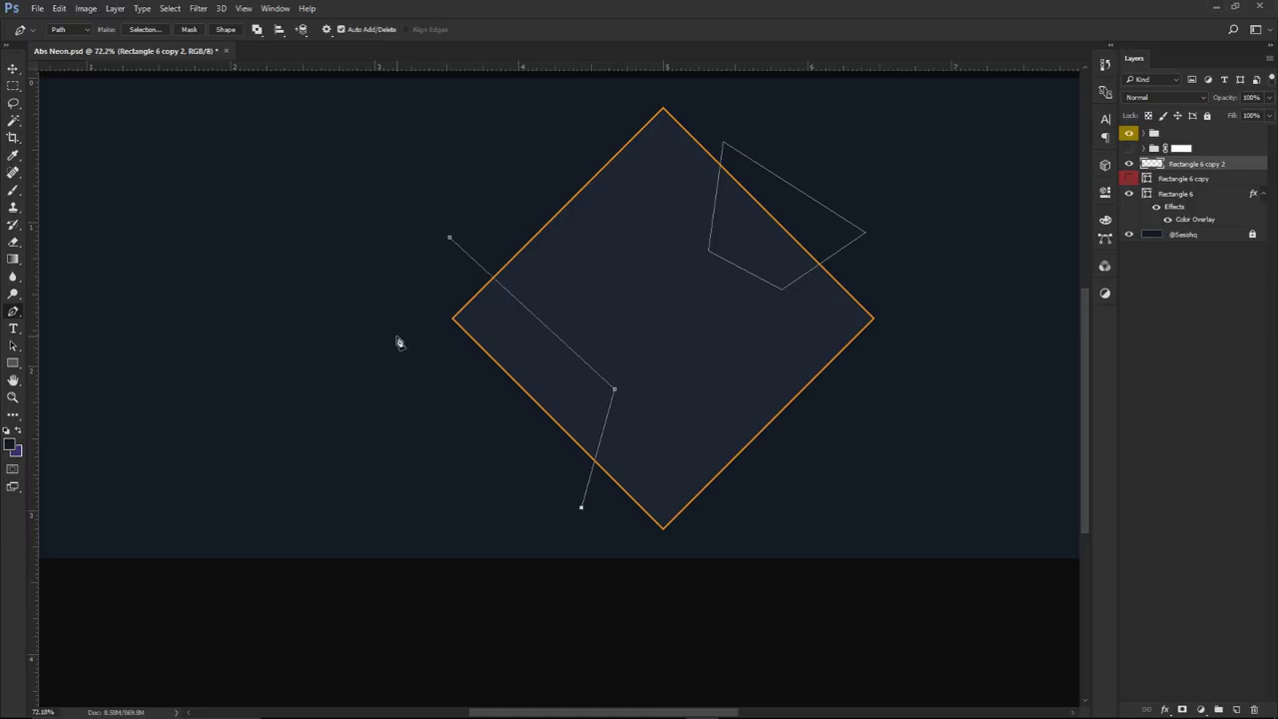
pyautogui.hotkey('ctrl', 'z')
pyautogui.click(706, 532)
pyautogui.hotkey('ctrl', 'z')
pyautogui.click(683, 546)
pyautogui.click(528, 544)
pyautogui.moveTo(417, 445); pyautogui.dragTo(390, 405)
pyautogui.click(358, 330)
pyautogui.moveTo(389, 287); pyautogui.dragTo(408, 272)
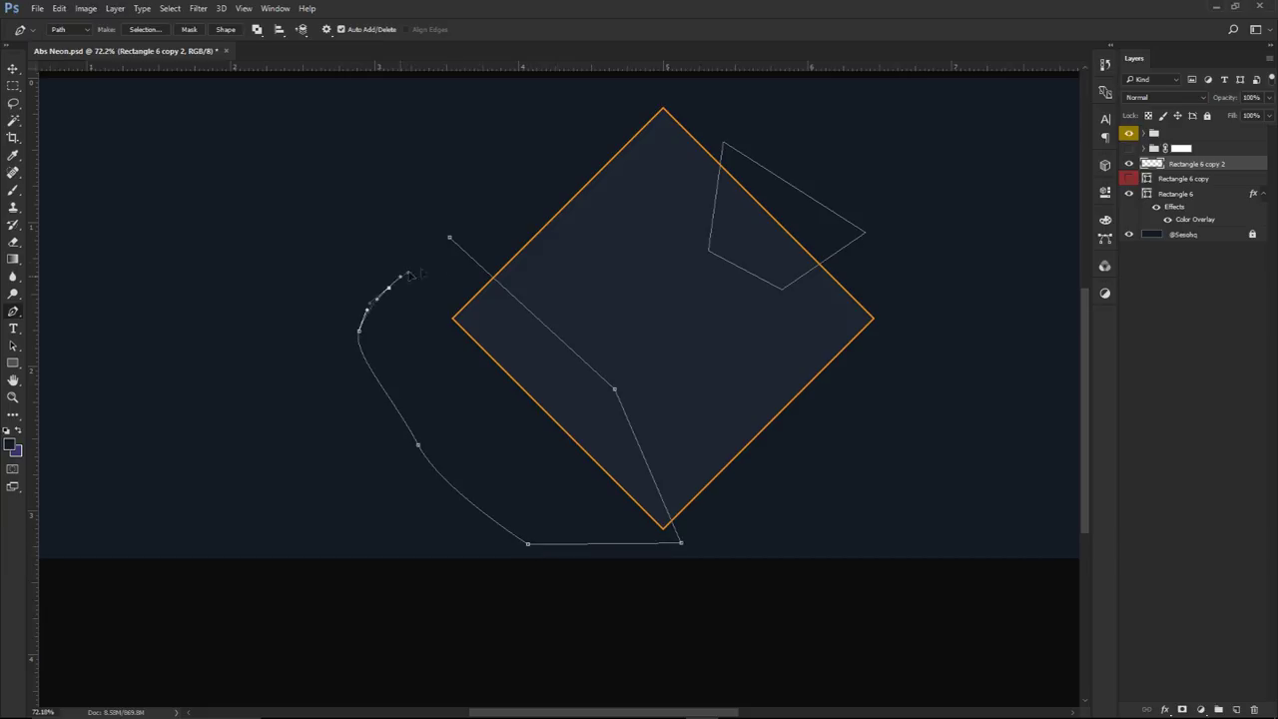
# Turn the paths into a selection, delete the enclosed outline, deselect and fit the banner on screen
pyautogui.rightClick(898, 209)
pyautogui.click(924, 272)
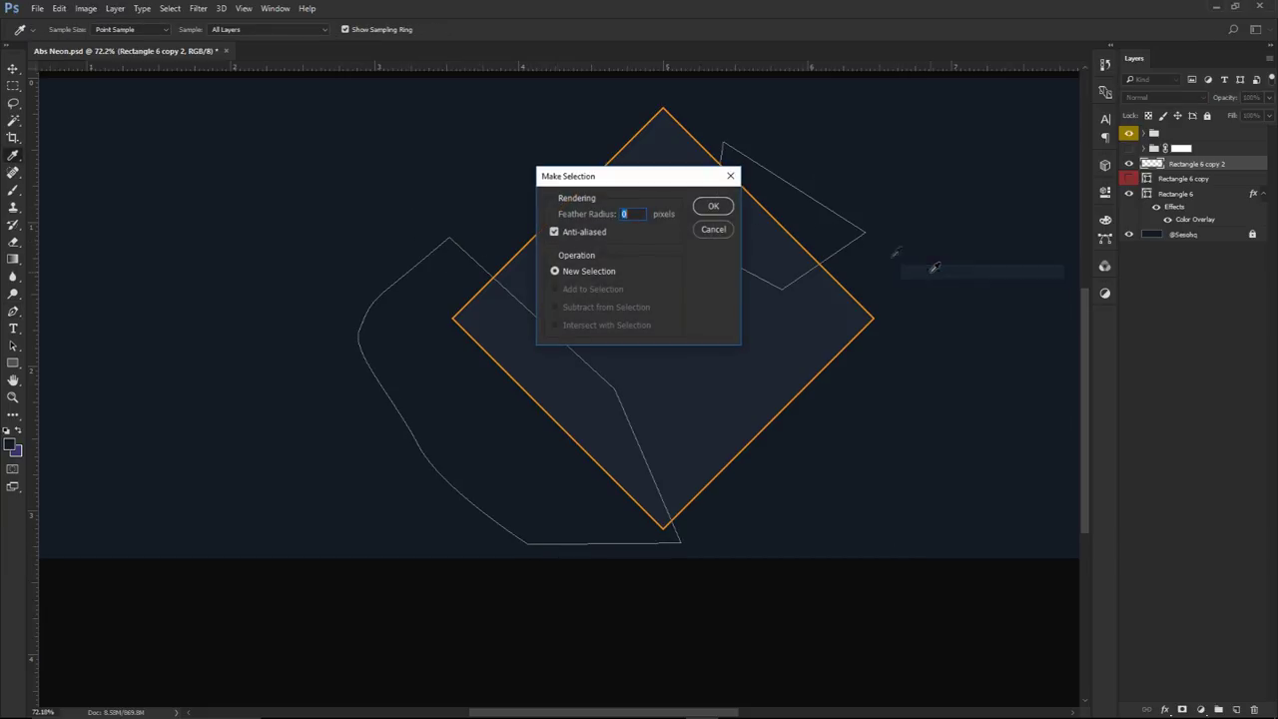
pyautogui.click(713, 205)
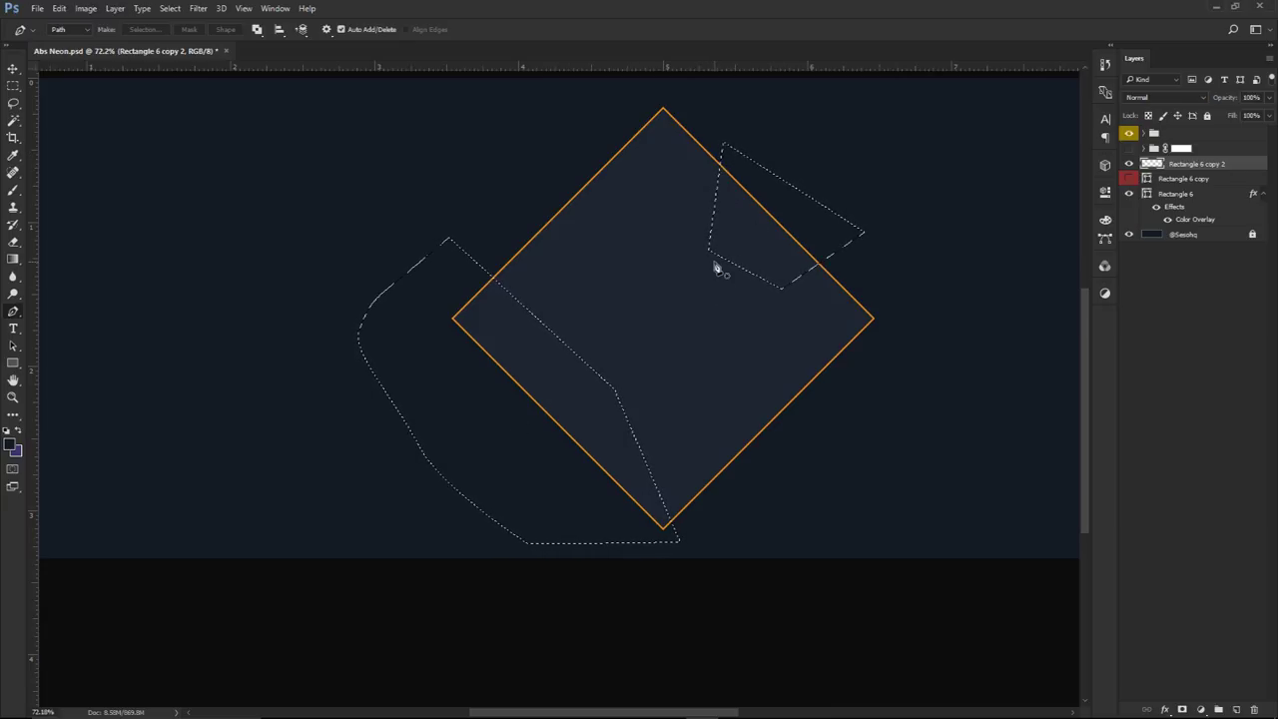
pyautogui.press('Delete')
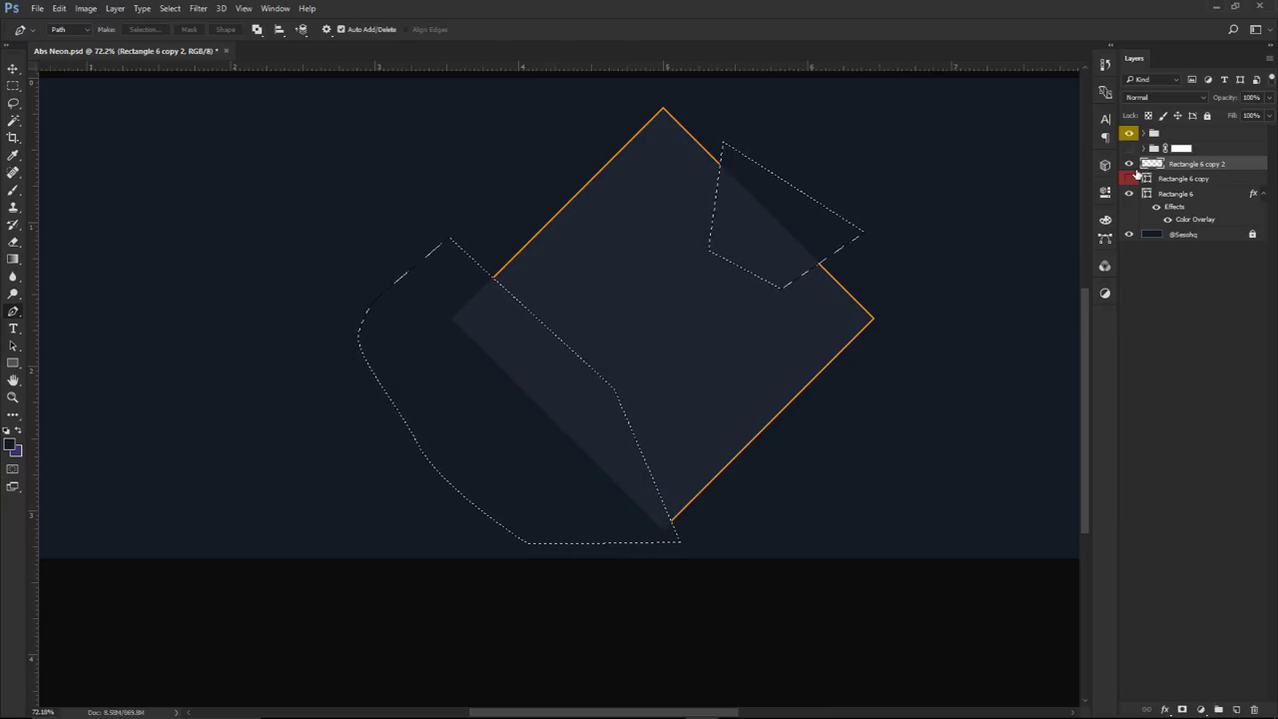
pyautogui.hotkey('ctrl', 'd')
pyautogui.press('v')
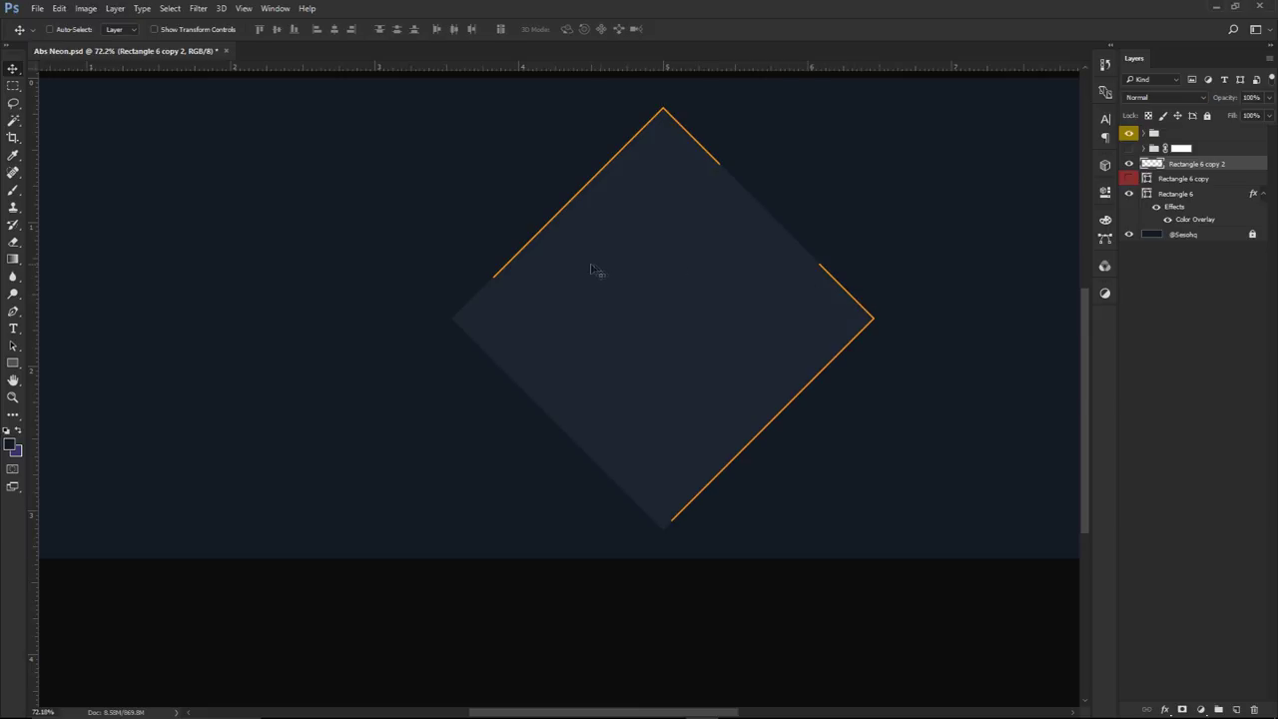
pyautogui.hotkey('ctrl', '0')
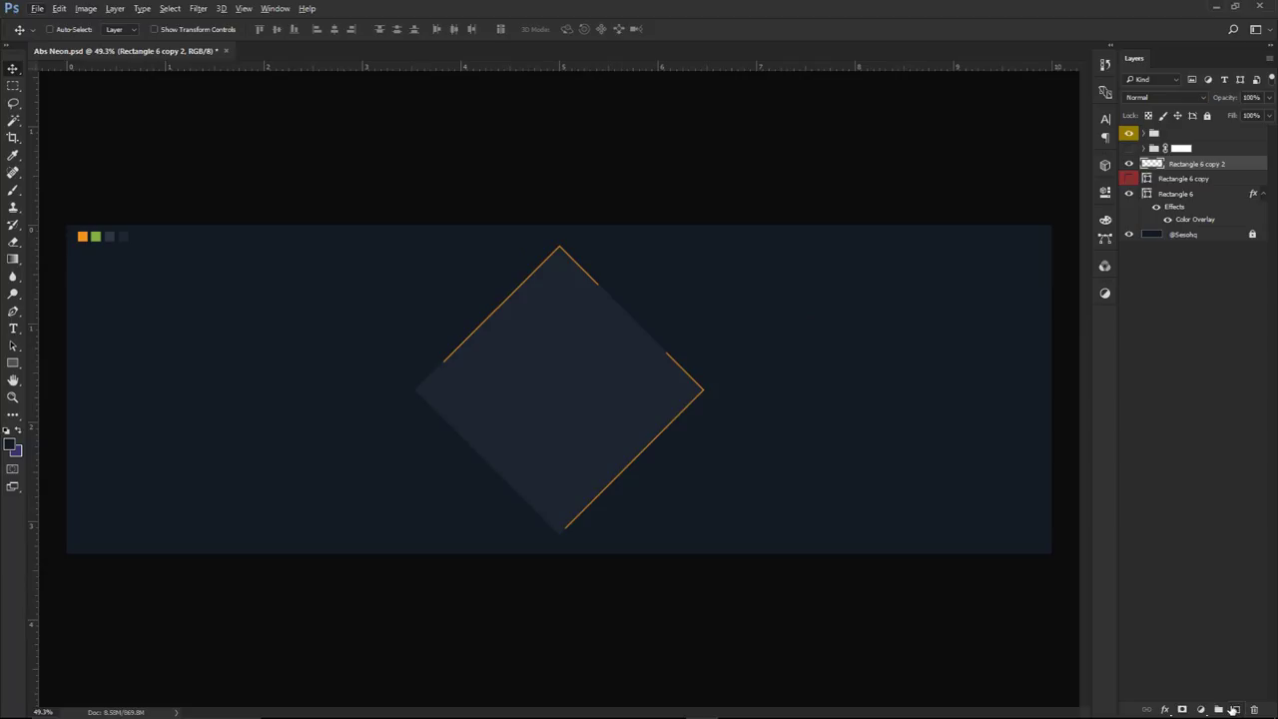
# Turn off Instant Replay in the screen-recording overlay and close it
pyautogui.hotkey('alt', 'z')
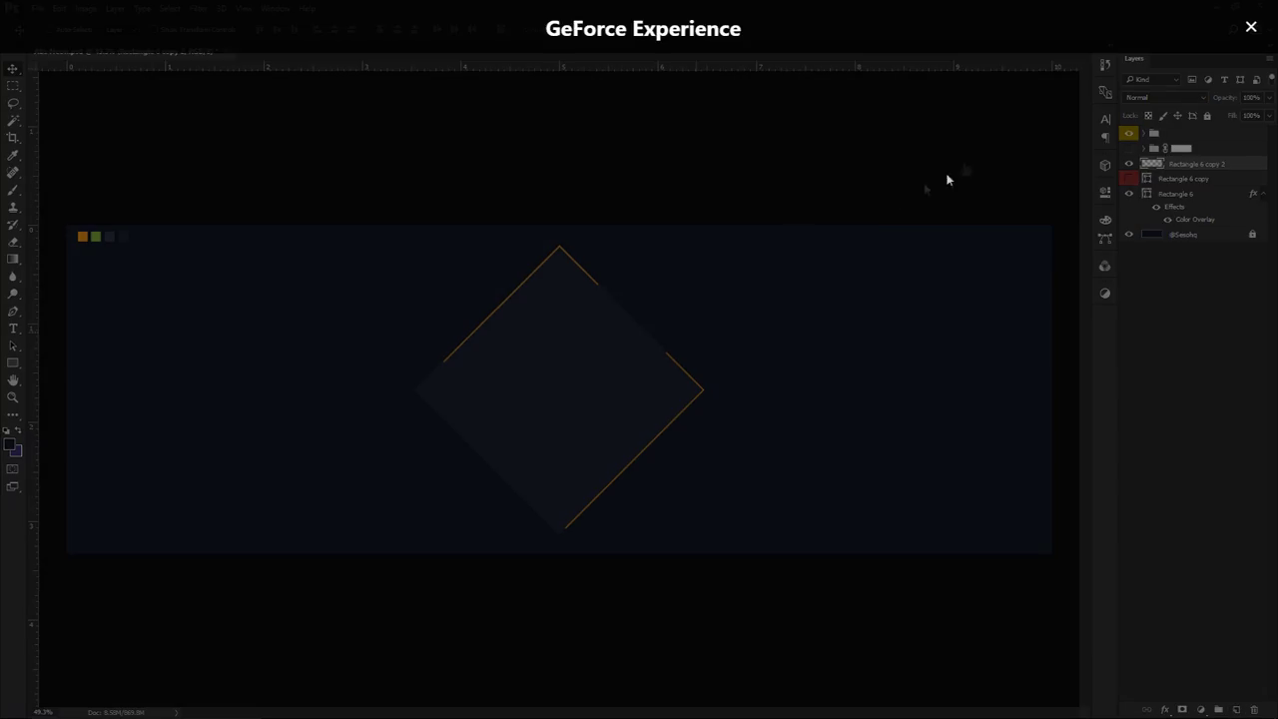
pyautogui.click(480, 214)
pyautogui.click(449, 280)
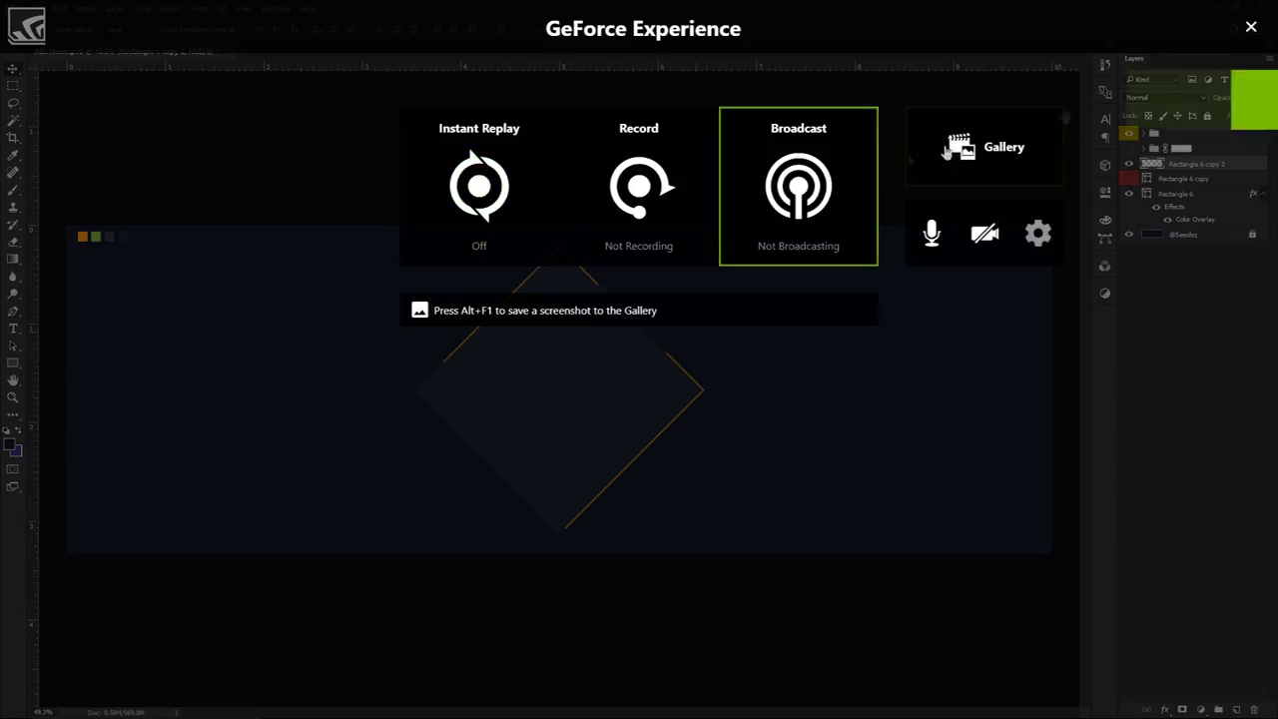
pyautogui.click(1251, 27)
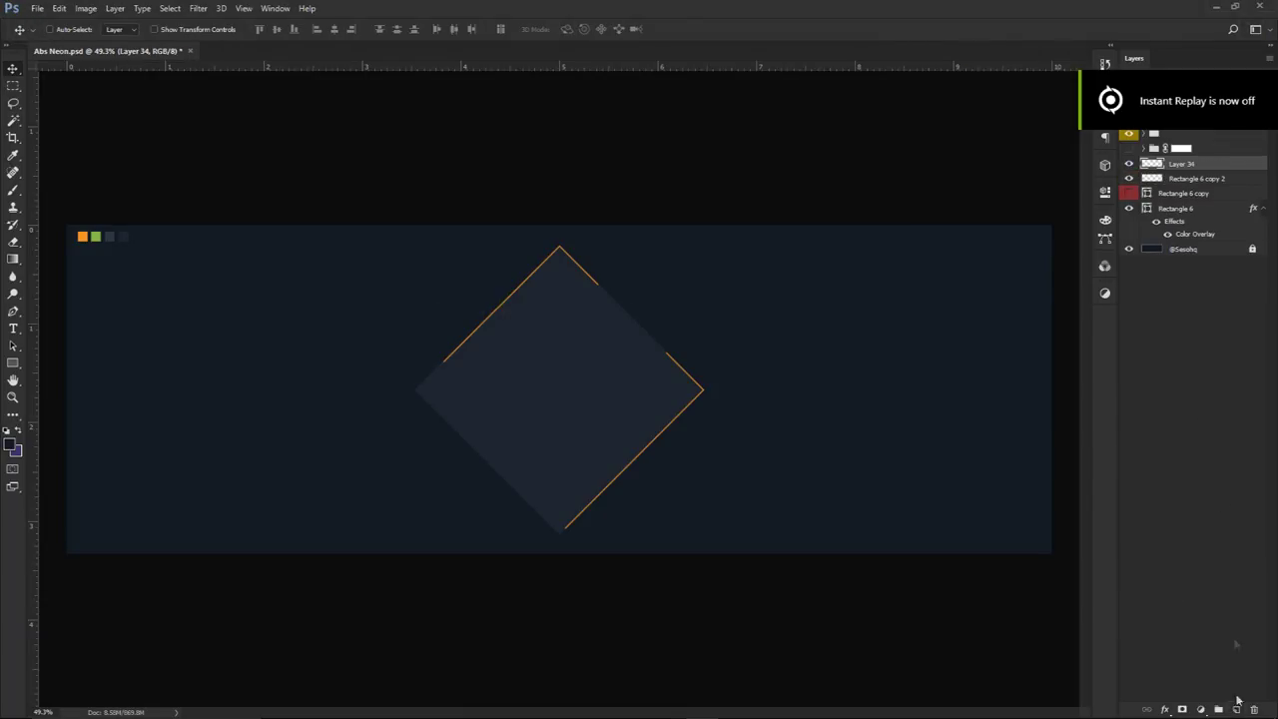
# Clip Layer 34 to the orange outline layer and set the foreground to the green swatch colour
pyautogui.rightClick(1185, 171)
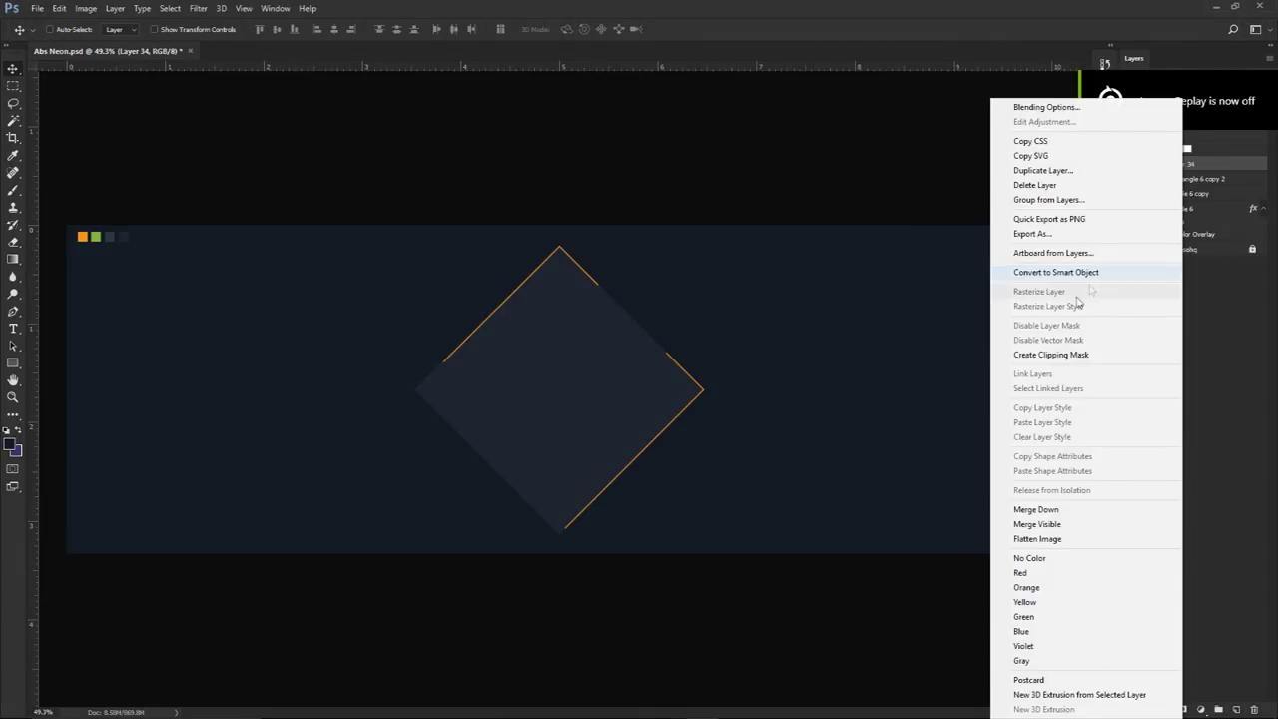
pyautogui.click(1040, 354)
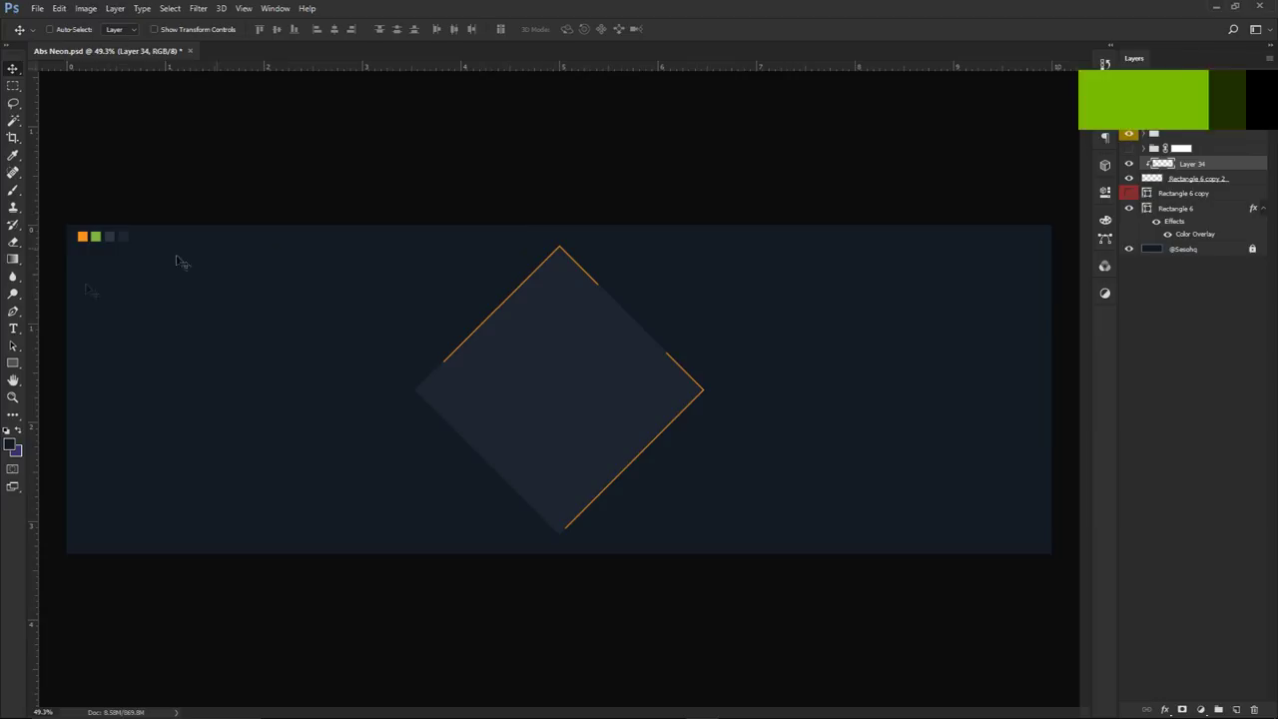
pyautogui.click(11, 448)
pyautogui.click(95, 236)
pyautogui.click(1121, 193)
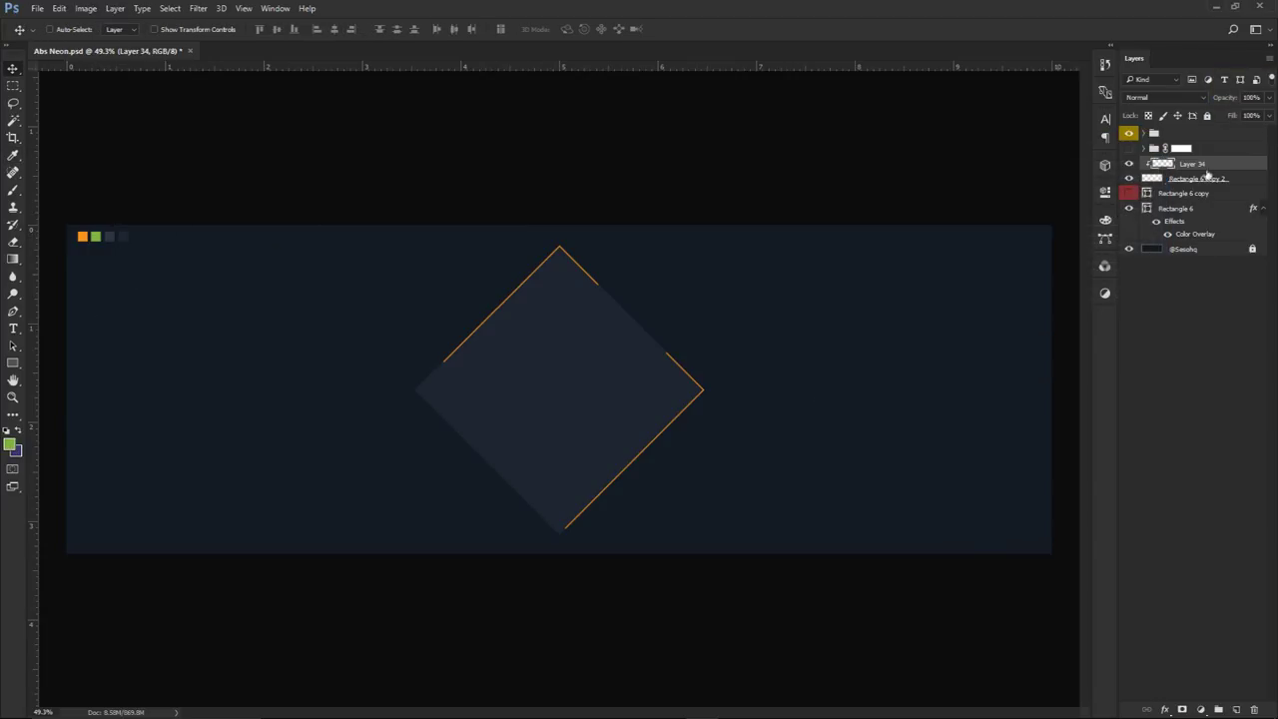
# Pen-trace an area around the diamond outline's top corner
pyautogui.press('p')
pyautogui.scroll(2, 530, 330)
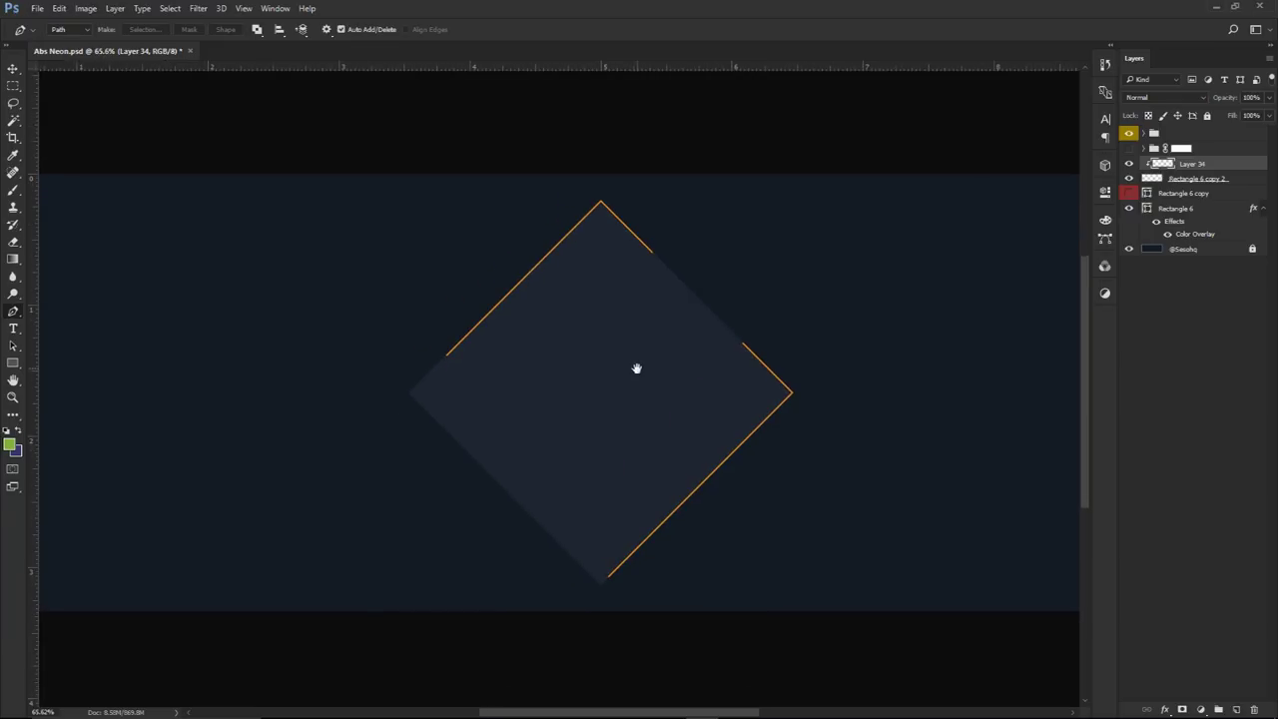
pyautogui.click(599, 266)
pyautogui.click(646, 210)
pyautogui.click(637, 180)
pyautogui.click(555, 196)
pyautogui.click(518, 247)
# Pen-trace a second area over the outline's lower-right edge
pyautogui.click(616, 603)
pyautogui.click(761, 470)
pyautogui.click(683, 412)
pyautogui.click(558, 552)
pyautogui.click(571, 611)
pyautogui.click(616, 604)
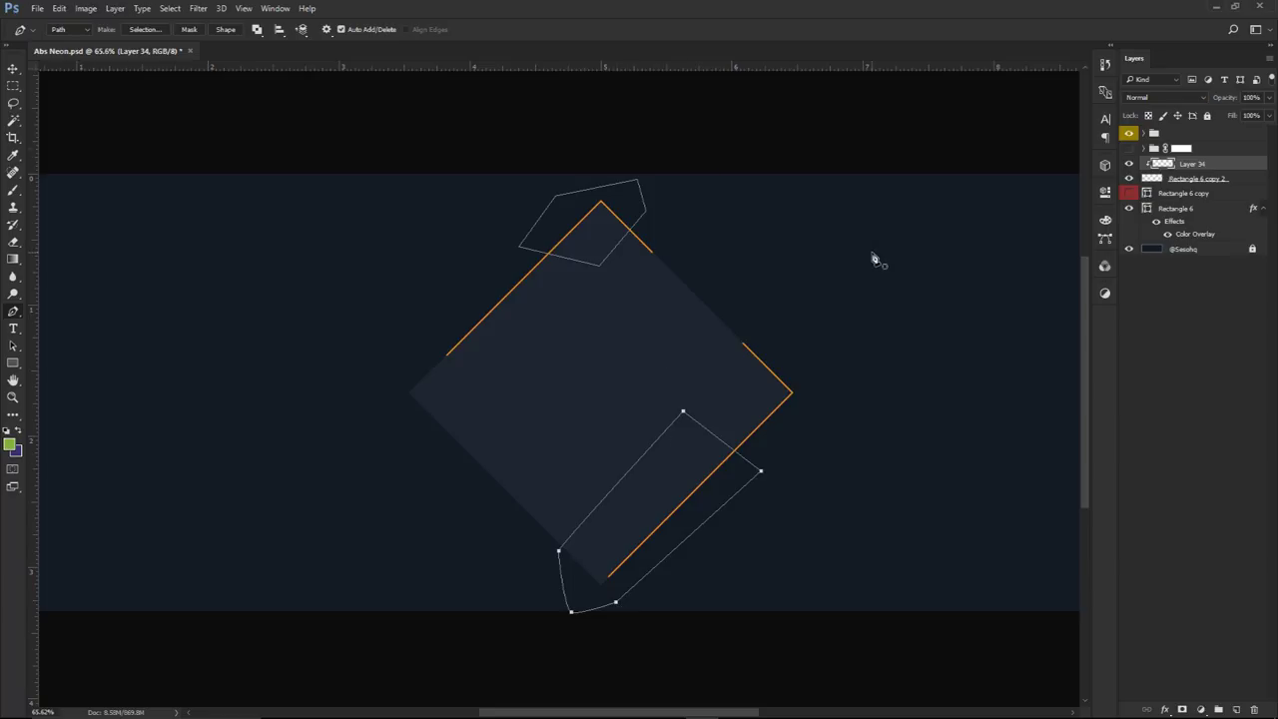
# Turn the traced paths into a selection, fill it green, and deselect
pyautogui.rightClick(809, 253)
pyautogui.click(846, 309)
pyautogui.click(713, 209)
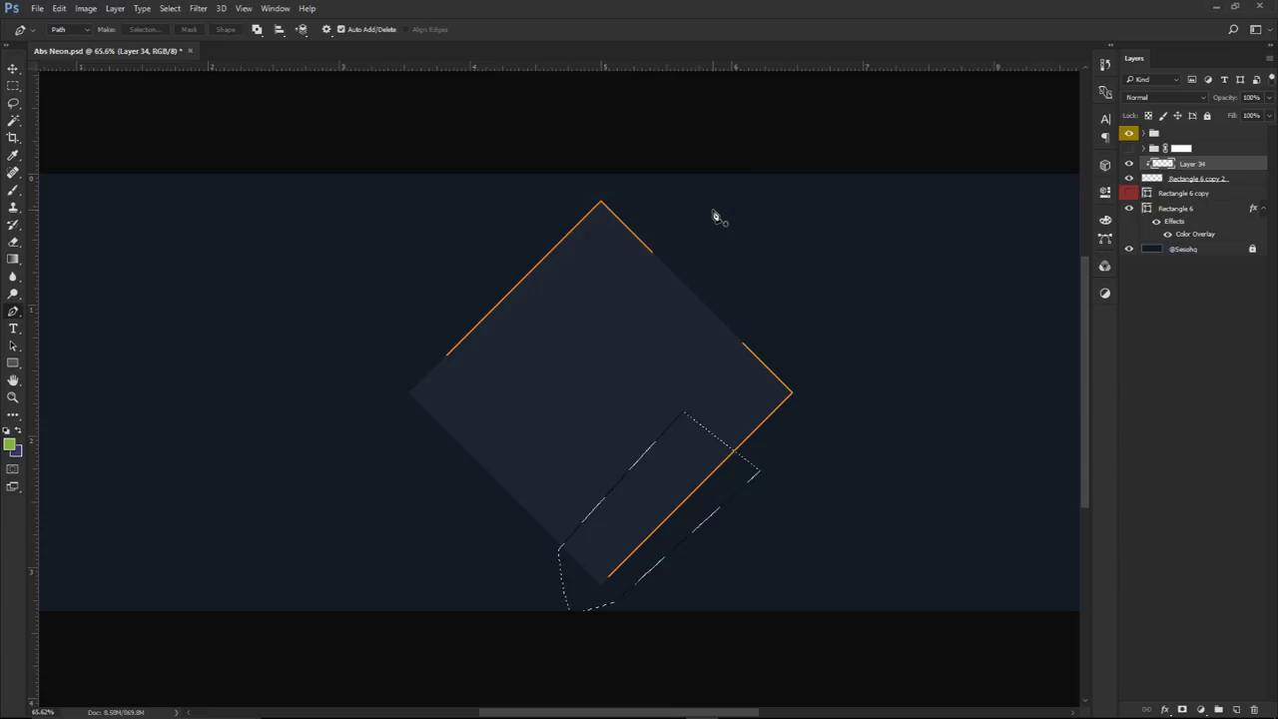
pyautogui.hotkey('ctrl', 'z')
pyautogui.rightClick(827, 301)
pyautogui.click(879, 369)
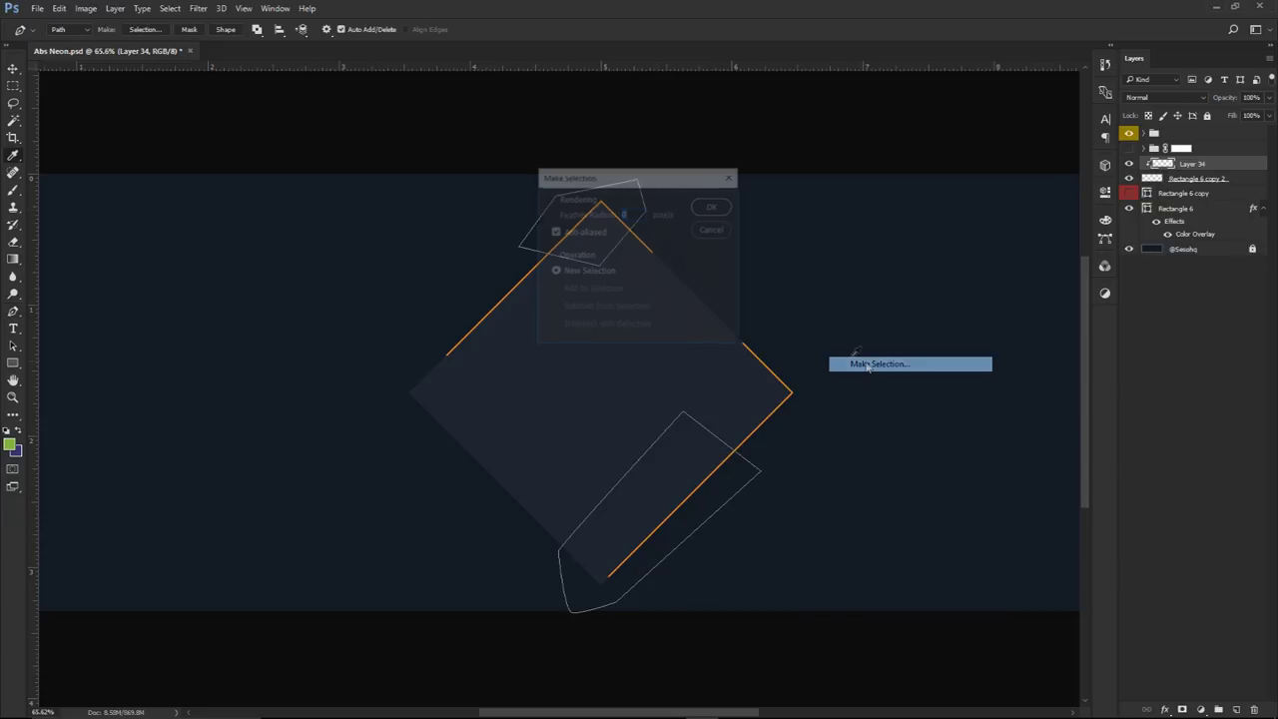
pyautogui.click(709, 207)
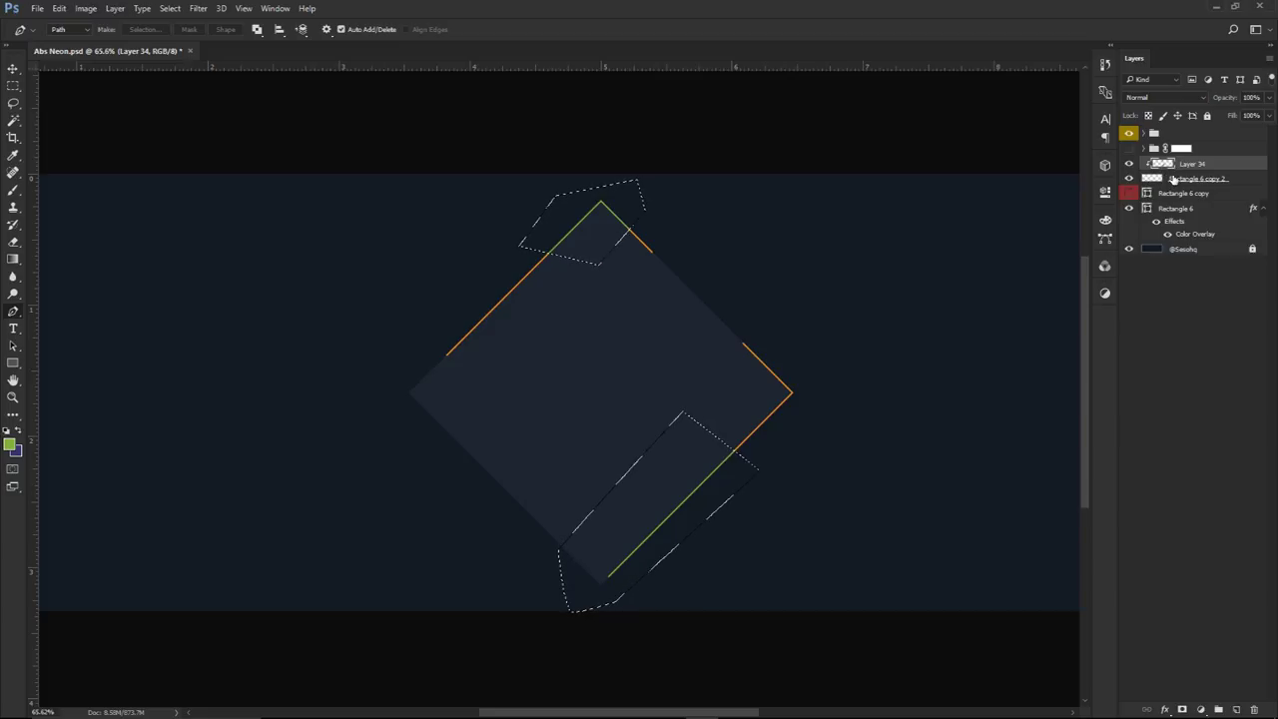
pyautogui.hotkey('ctrl', 'd')
# Duplicate Rectangle 6 copy, move the duplicate to the top, and set its label to No Color
pyautogui.click(1171, 195)
pyautogui.hotkey('ctrl', 'j')
pyautogui.moveTo(1148, 200); pyautogui.dragTo(1131, 167)
pyautogui.rightClick(1131, 167)
pyautogui.click(1123, 205)
# Scale the duplicated diamond outline to about 75% around its centre
pyautogui.hotkey('ctrl', 't')
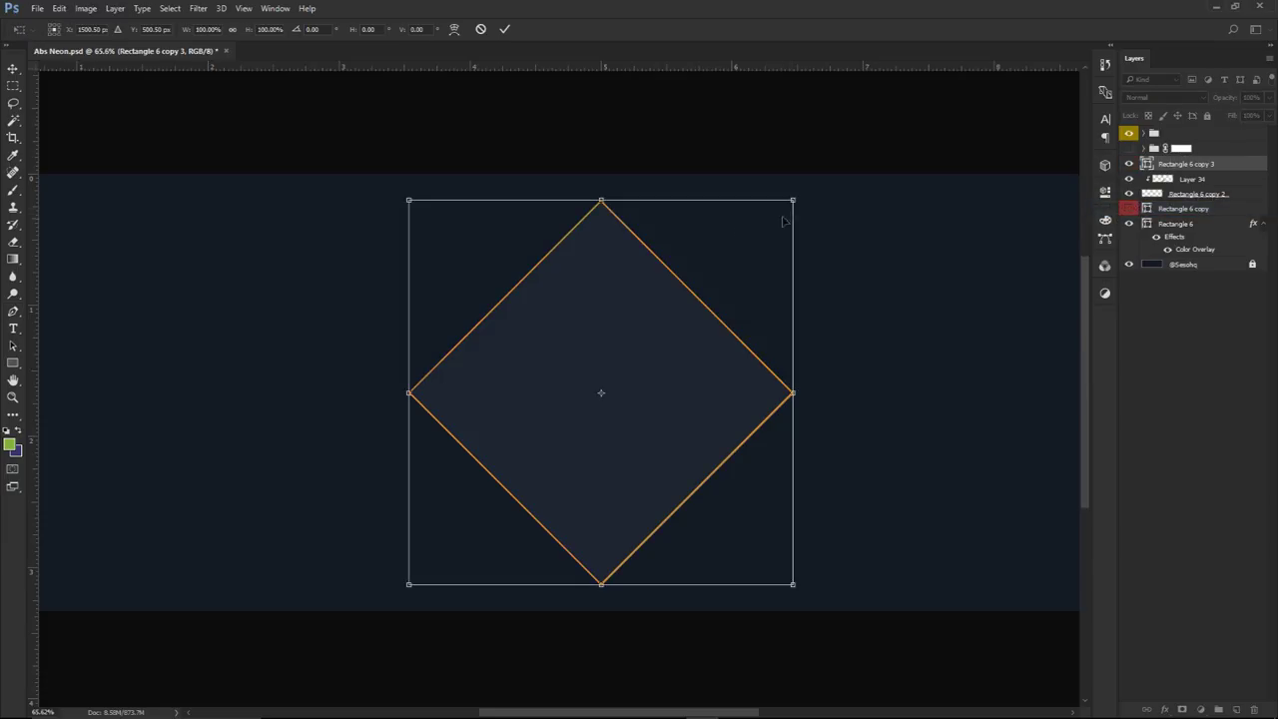
pyautogui.moveTo(791, 203); pyautogui.dragTo(706, 225)
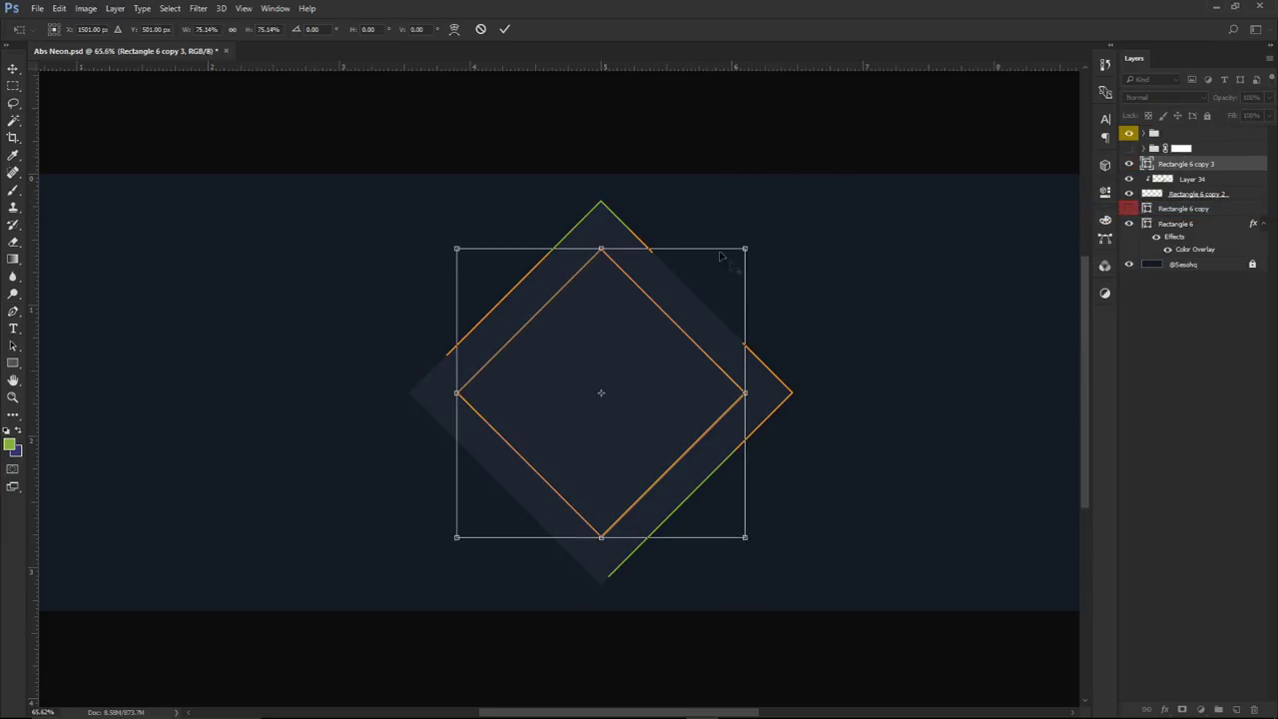
pyautogui.hotkey('alt', 'space')
pyautogui.press('Escape')
pyautogui.press('Return')
# Set the inner diamond copy's stroke colour to green
pyautogui.press('p')
pyautogui.scroll(-1, 704, 302)
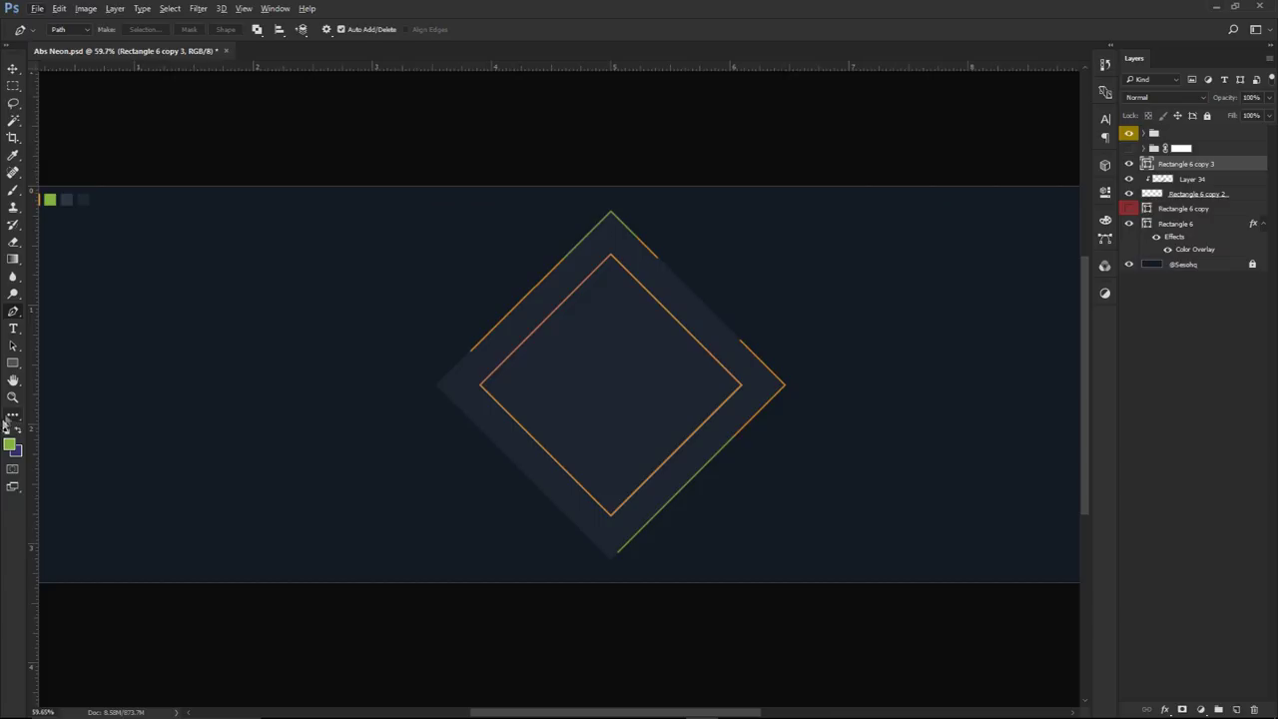
pyautogui.click(14, 363)
pyautogui.click(120, 29)
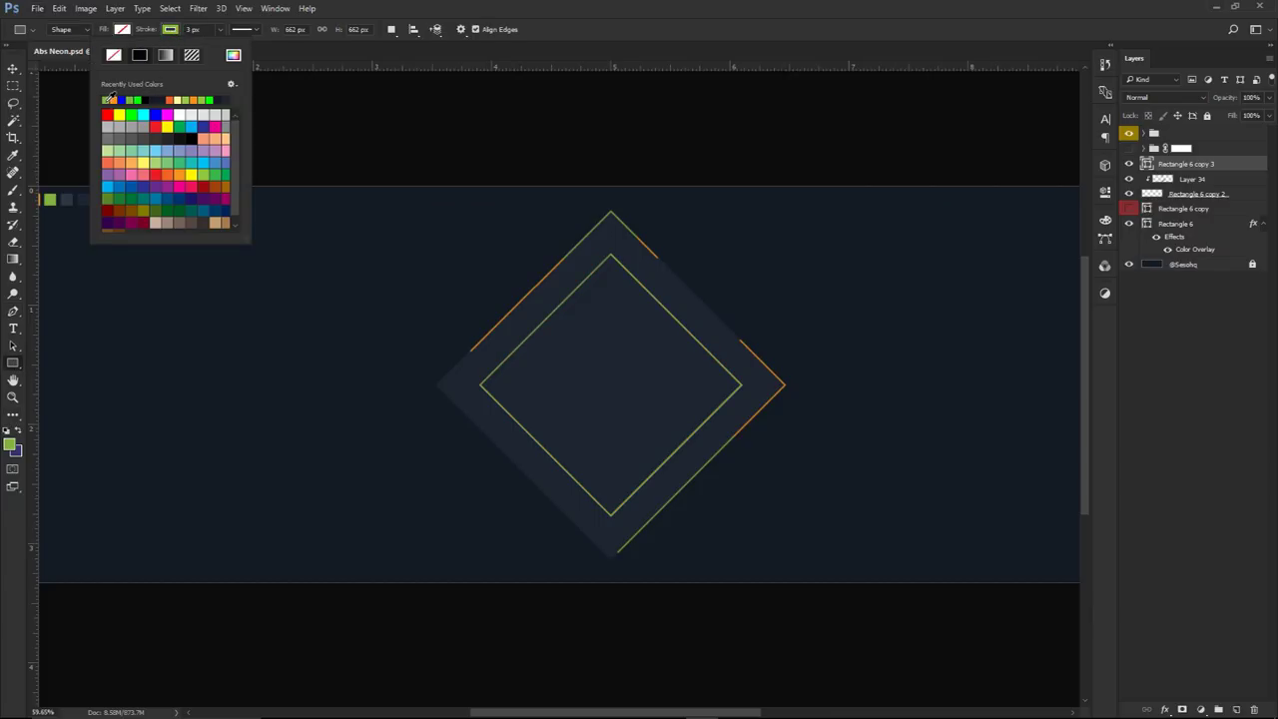
pyautogui.click(14, 68)
pyautogui.scroll(-2, 425, 276)
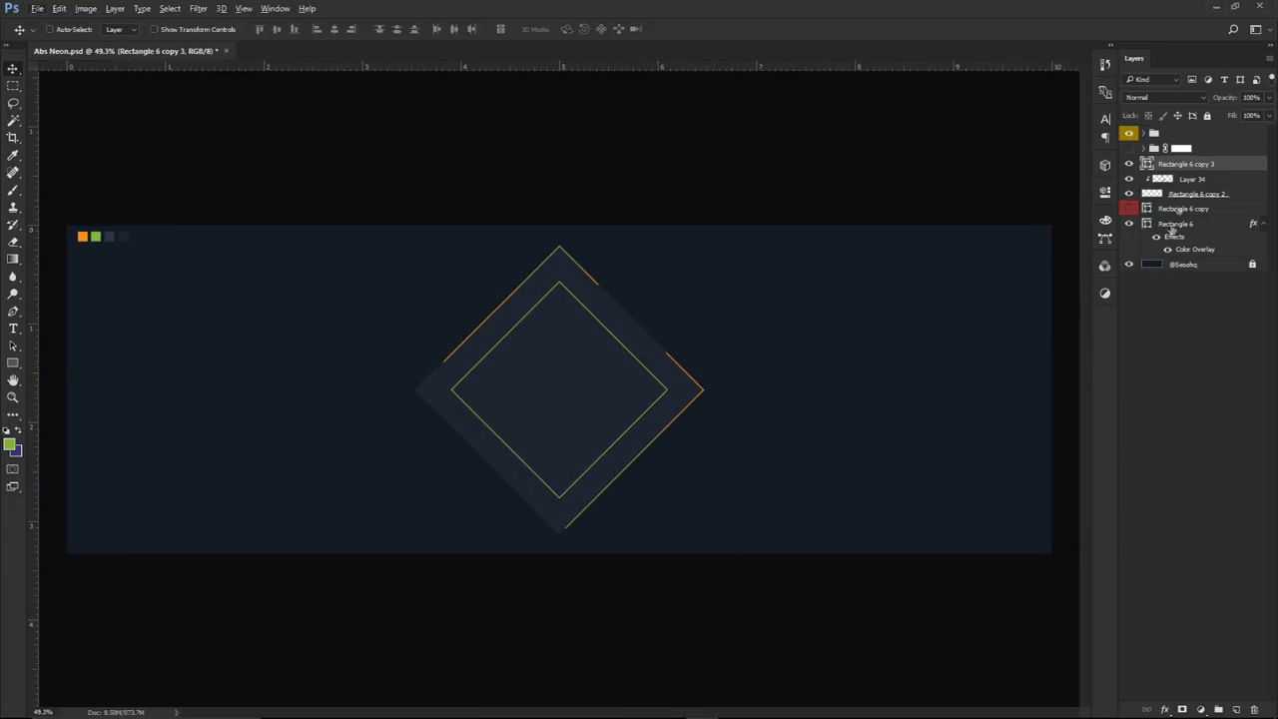
# Rasterize the inner green diamond layer
pyautogui.rightClick(1164, 179)
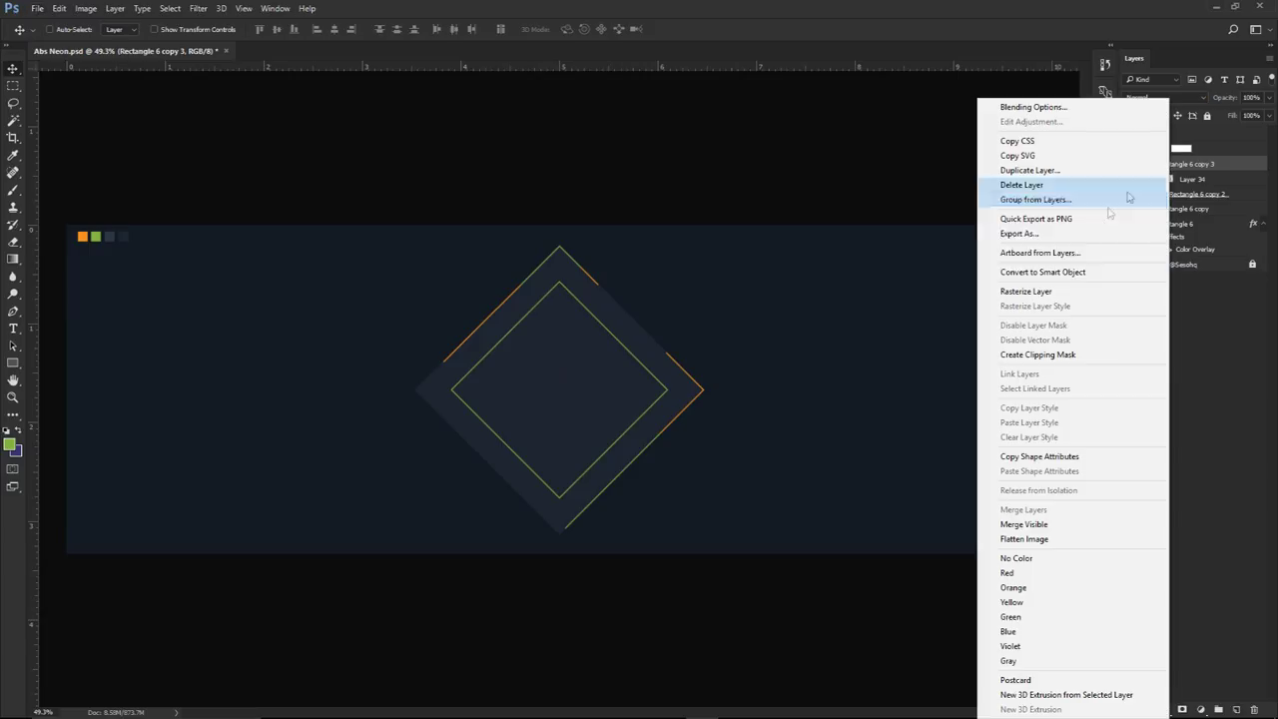
pyautogui.click(1055, 288)
pyautogui.press('p')
pyautogui.scroll(3, 506, 297)
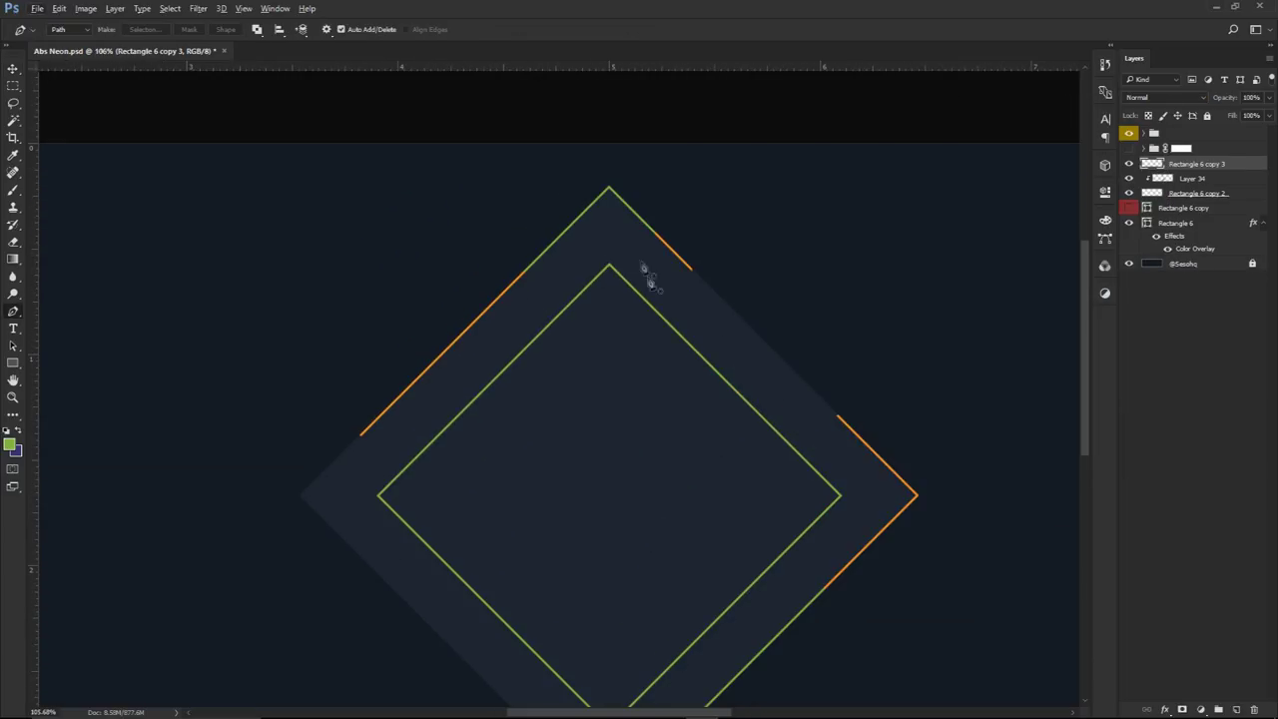
# Pen-draw a closed path over a section of the inner outline's upper-left edge
pyautogui.click(666, 289)
pyautogui.click(856, 477)
pyautogui.click(644, 440)
pyautogui.hotkey('ctrl', 'z')
pyautogui.hotkey('ctrl', 'z')
pyautogui.hotkey('ctrl', 'z')
pyautogui.click(566, 204)
pyautogui.click(596, 341)
pyautogui.click(520, 365)
pyautogui.click(471, 252)
pyautogui.click(566, 204)
# Pen-draw a second closed path over the inner outline's lower-right edge
pyautogui.moveTo(654, 428); pyautogui.dragTo(659, 246)
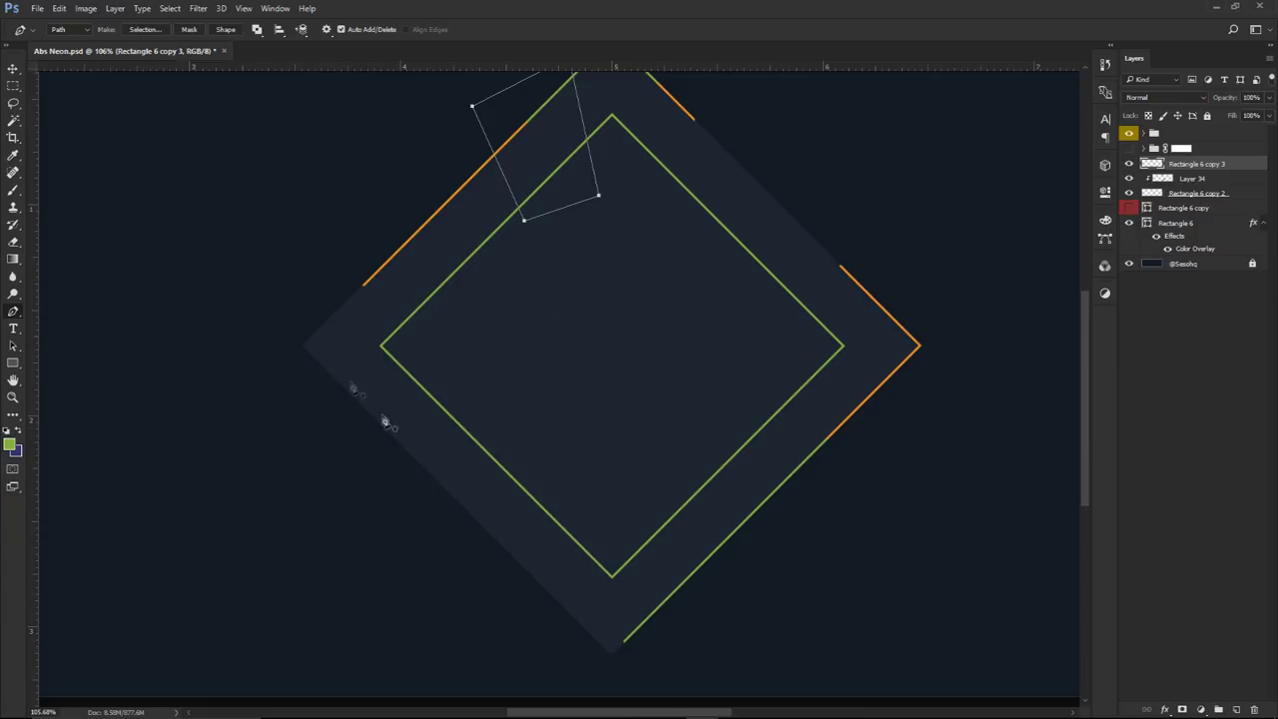
pyautogui.click(688, 461)
pyautogui.click(713, 603)
pyautogui.click(849, 529)
pyautogui.click(872, 436)
pyautogui.click(688, 462)
# Turn both paths into a selection, delete the green lines inside, and deselect
pyautogui.rightClick(702, 330)
pyautogui.rightClick(714, 292)
pyautogui.click(612, 307)
pyautogui.rightClick(670, 292)
pyautogui.click(699, 356)
pyautogui.click(715, 203)
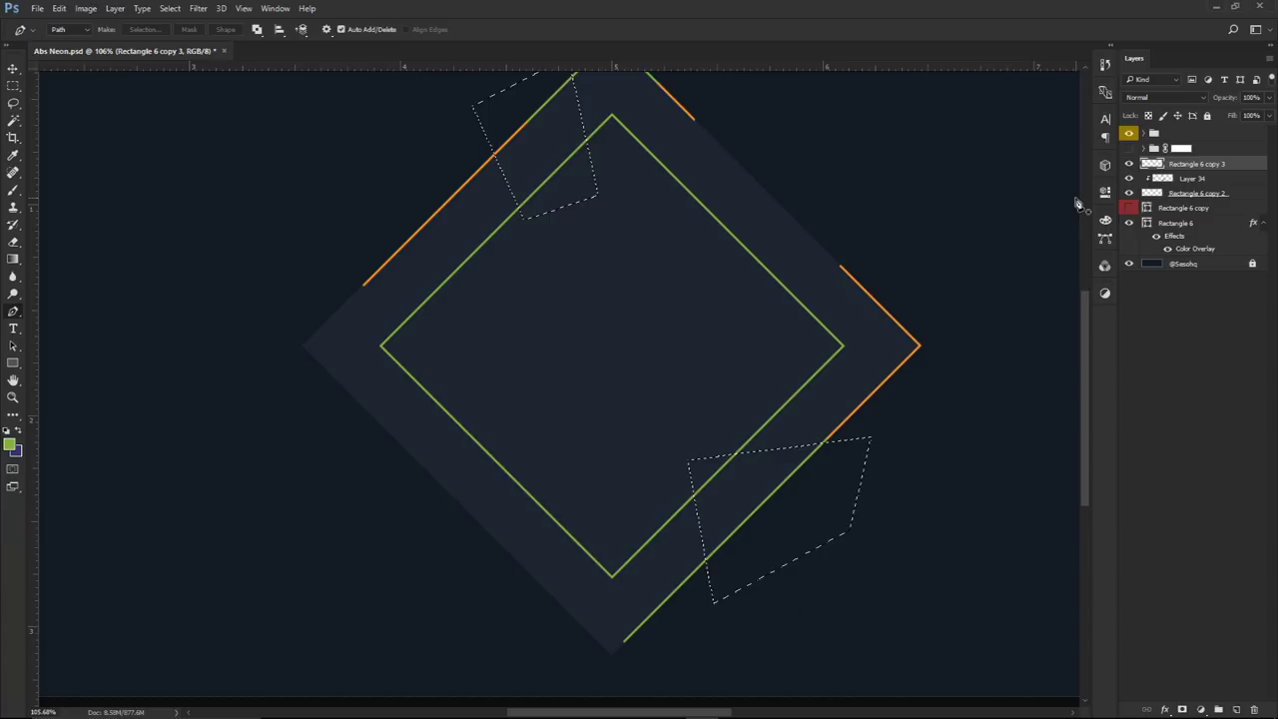
pyautogui.press('Delete')
pyautogui.hotkey('ctrl', 'd')
pyautogui.press('v')
pyautogui.scroll(-4, 919, 336)
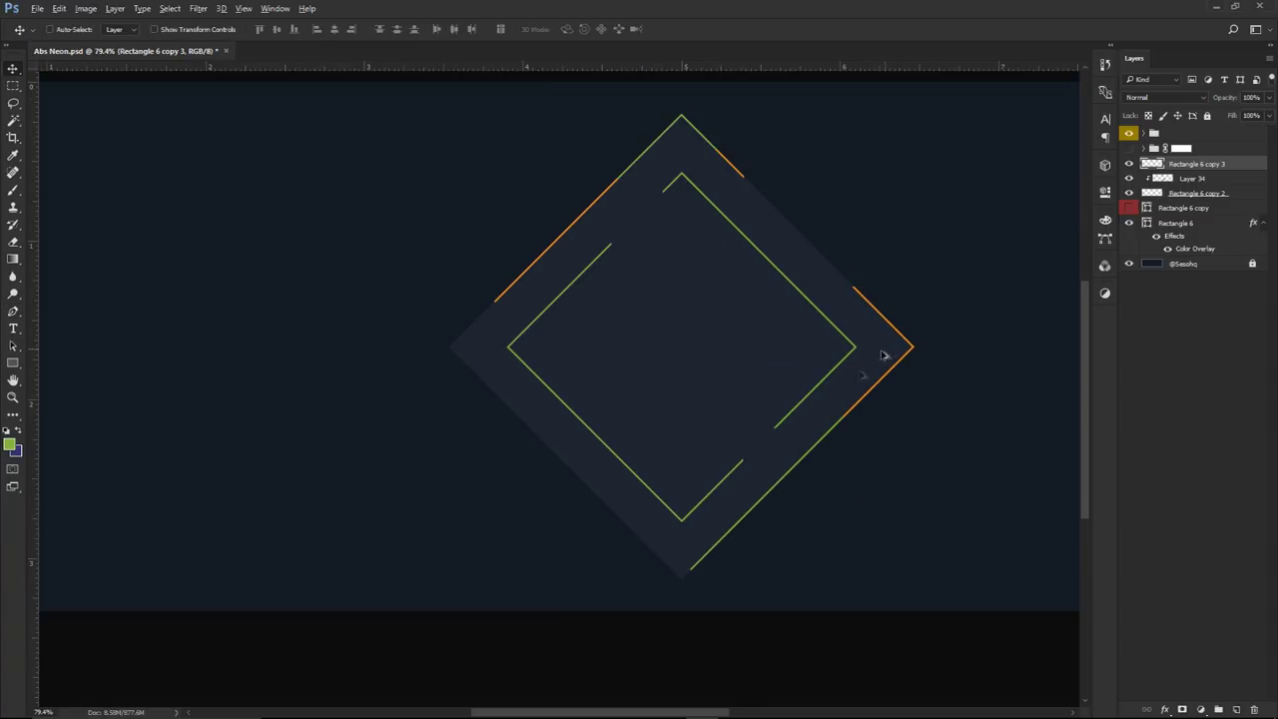
pyautogui.scroll(-2, 718, 294)
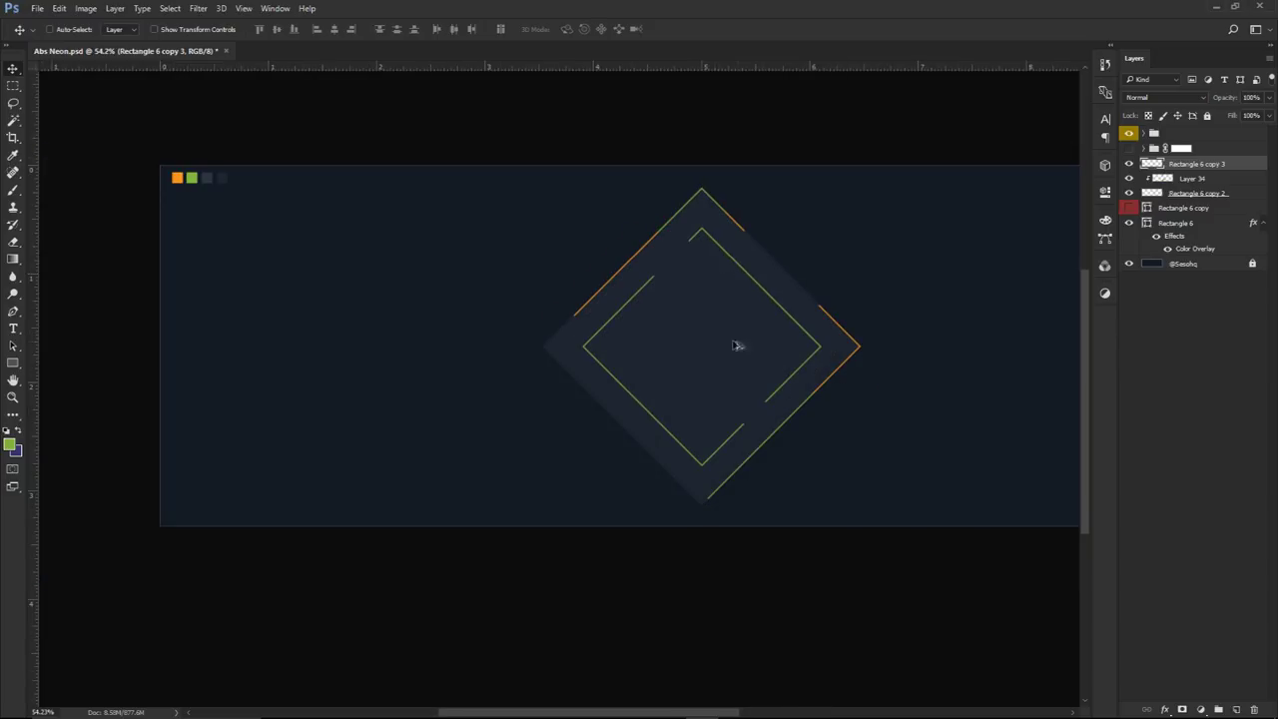
pyautogui.scroll(-1, 734, 344)
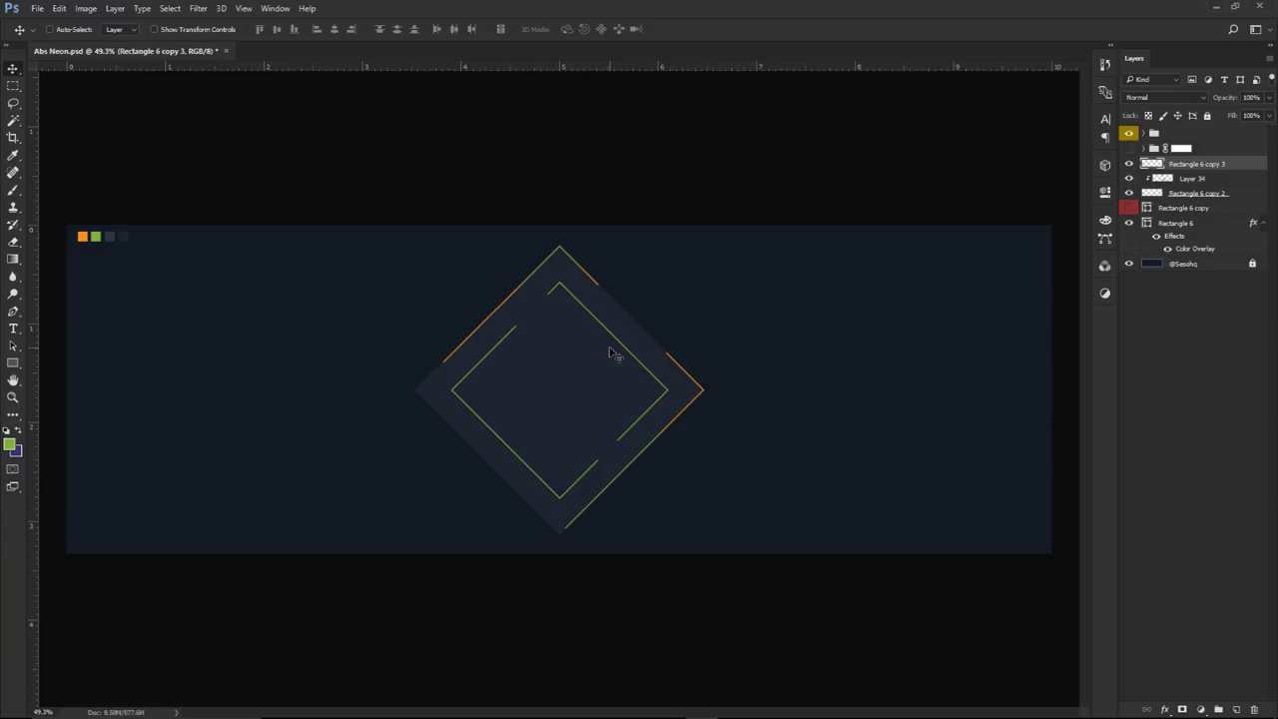
pyautogui.scroll(2, 537, 360)
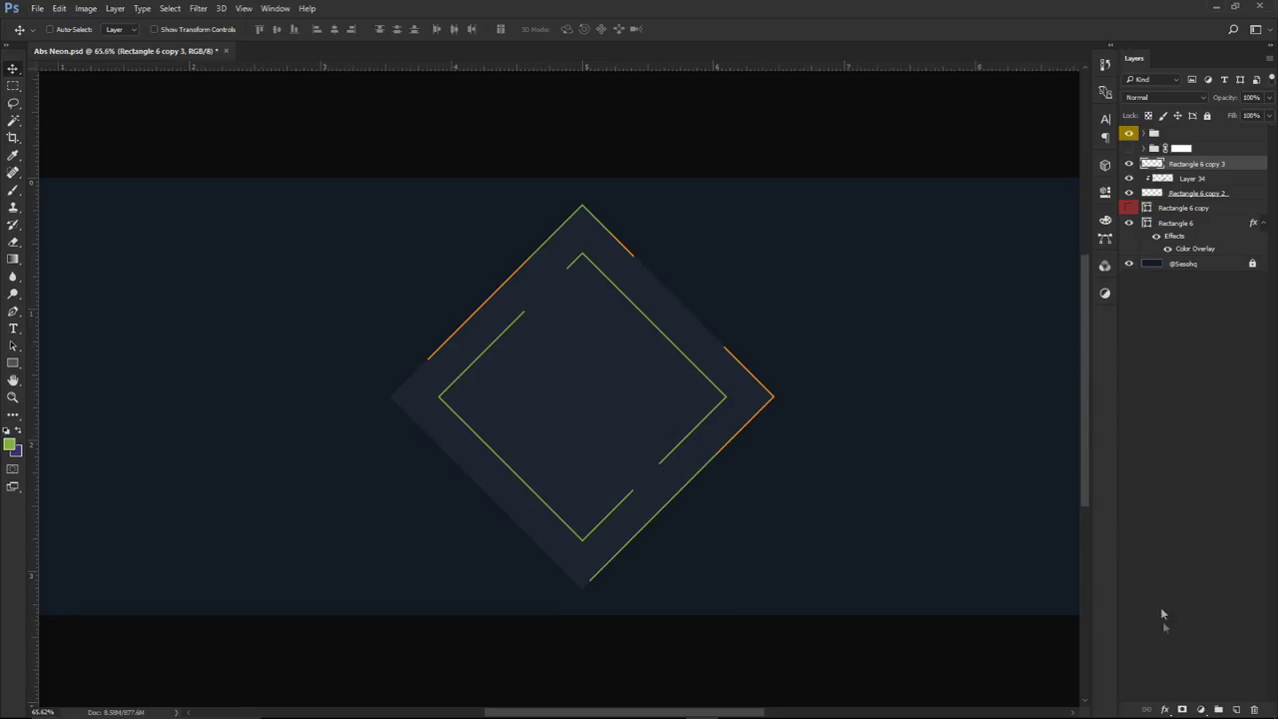
# Add Layer 35 and clip it to the inner diamond layer
pyautogui.click(1236, 710)
pyautogui.rightClick(1216, 164)
pyautogui.click(1084, 355)
# Pen-draw closed paths around the inner diamond's top and bottom corners
pyautogui.press('p')
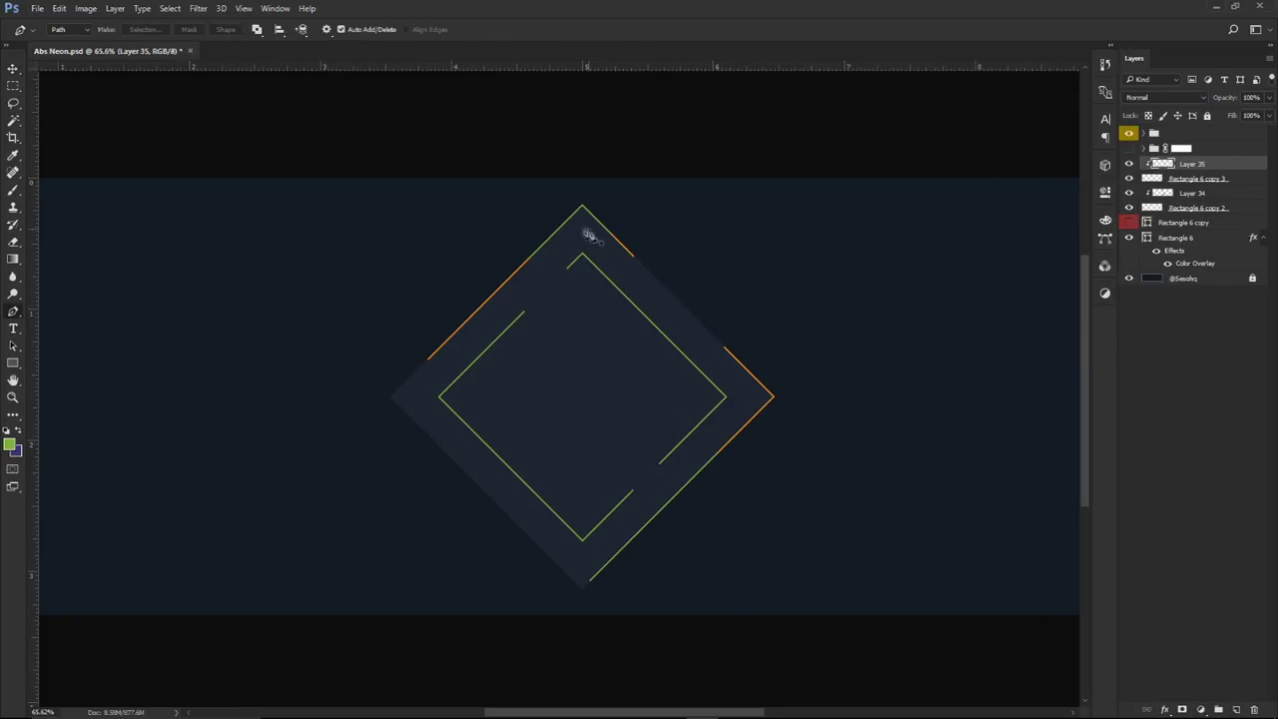
pyautogui.click(537, 241)
pyautogui.click(570, 291)
pyautogui.moveTo(607, 280); pyautogui.dragTo(607, 246)
pyautogui.click(538, 243)
pyautogui.click(669, 432)
pyautogui.click(685, 574)
pyautogui.click(594, 605)
pyautogui.click(513, 581)
pyautogui.moveTo(489, 507); pyautogui.dragTo(544, 464)
pyautogui.click(669, 432)
# Sample the orange accent square's colour as the foreground colour
pyautogui.rightClick(787, 322)
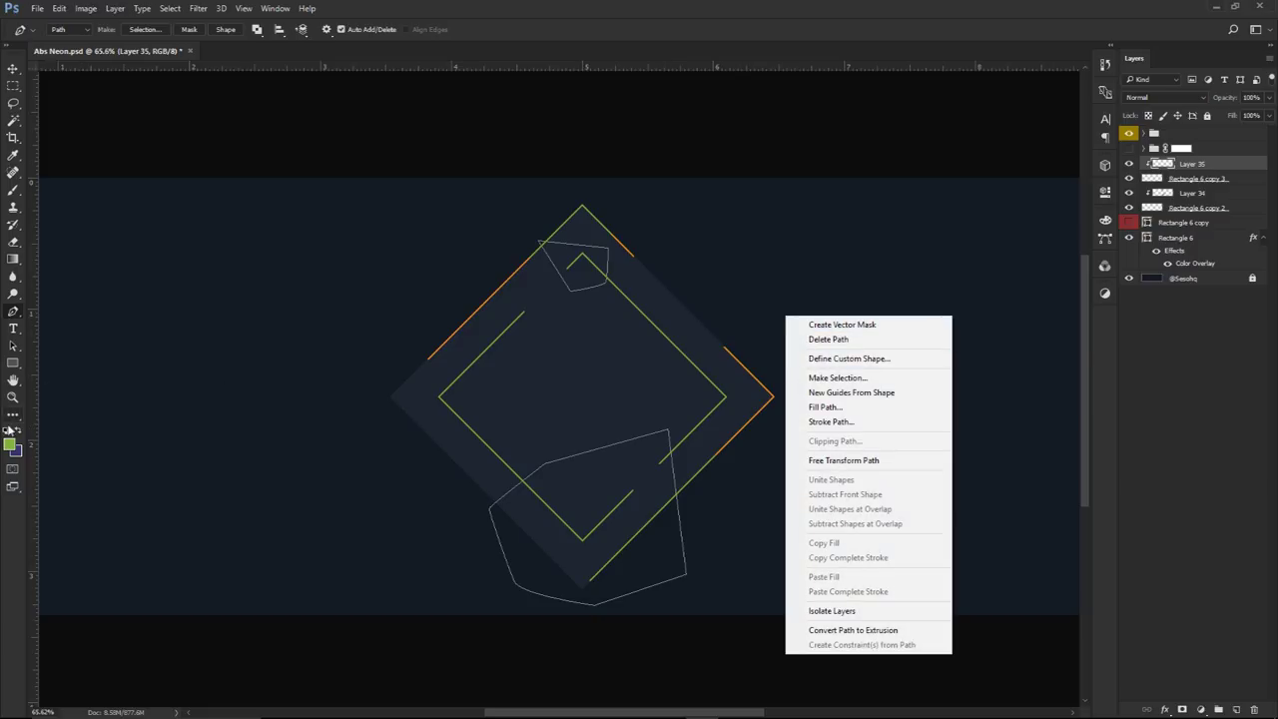
pyautogui.click(10, 445)
pyautogui.press('Return')
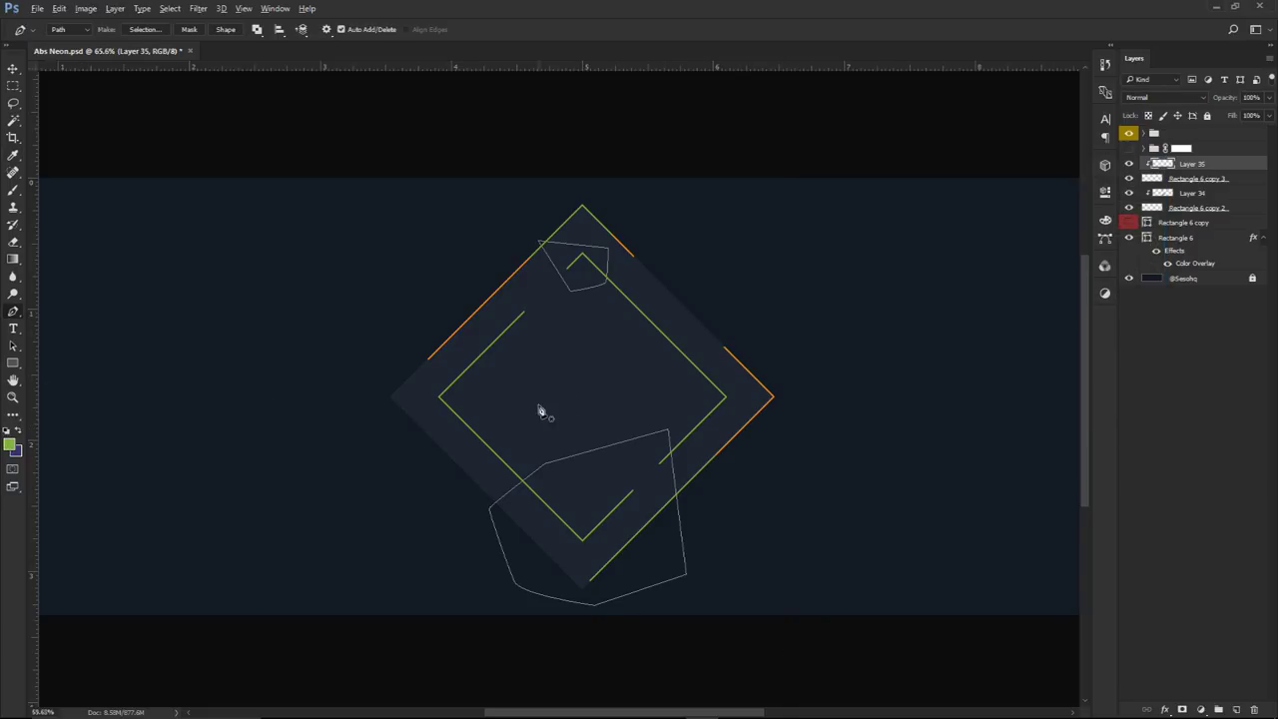
pyautogui.scroll(-2, 323, 416)
pyautogui.click(6, 445)
pyautogui.click(128, 230)
pyautogui.press('Return')
# Convert the corner paths to a selection, fill them orange, deselect, and select the background layer
pyautogui.rightClick(770, 269)
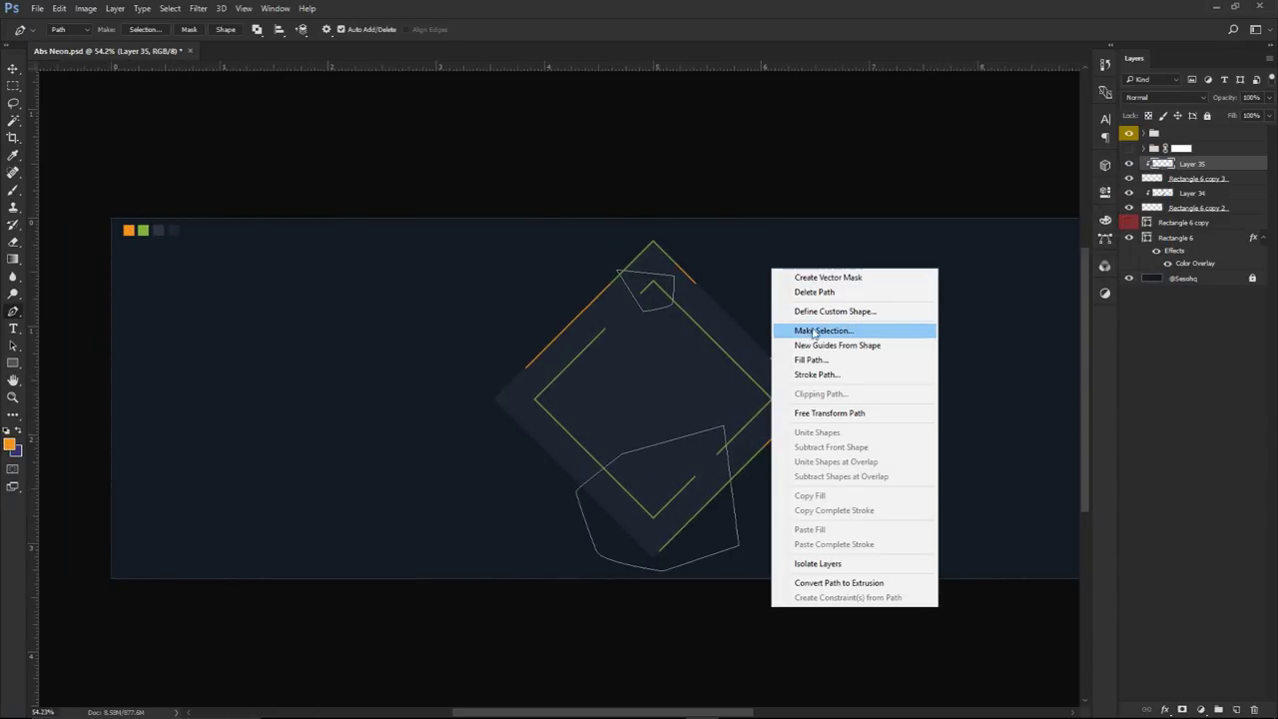
pyautogui.click(813, 330)
pyautogui.click(713, 205)
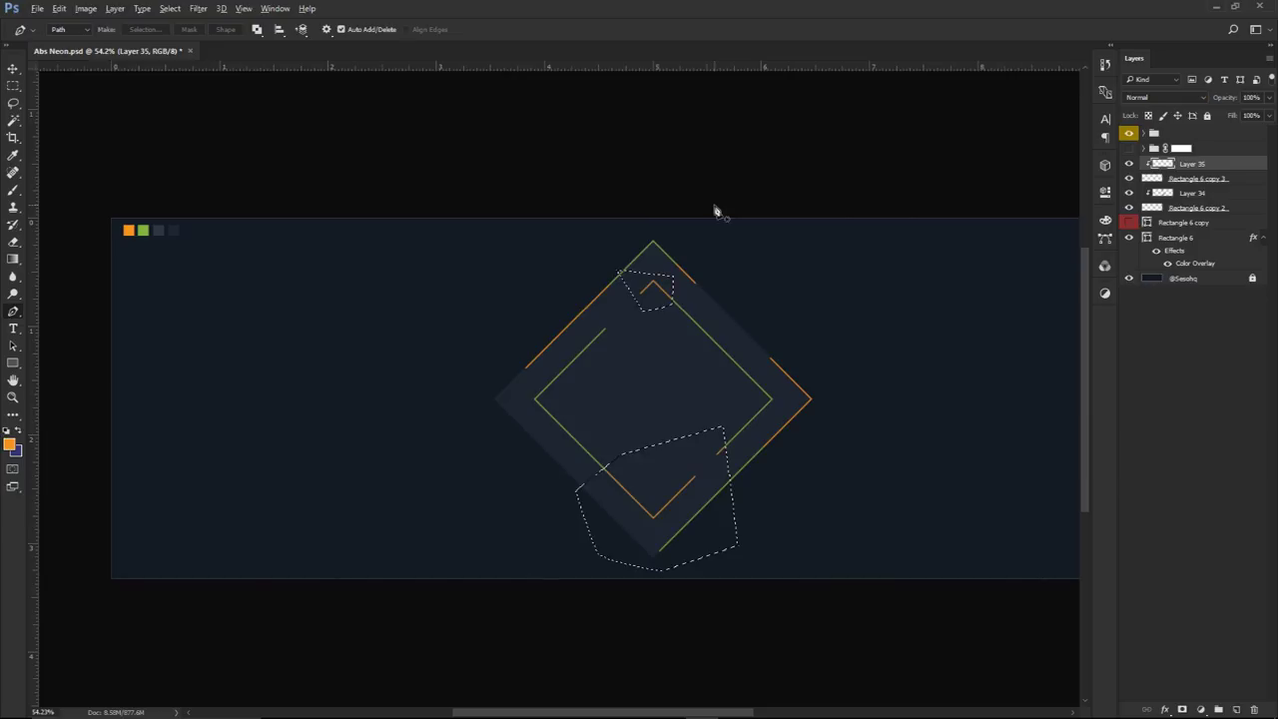
pyautogui.hotkey('ctrl', 'd')
pyautogui.press('v')
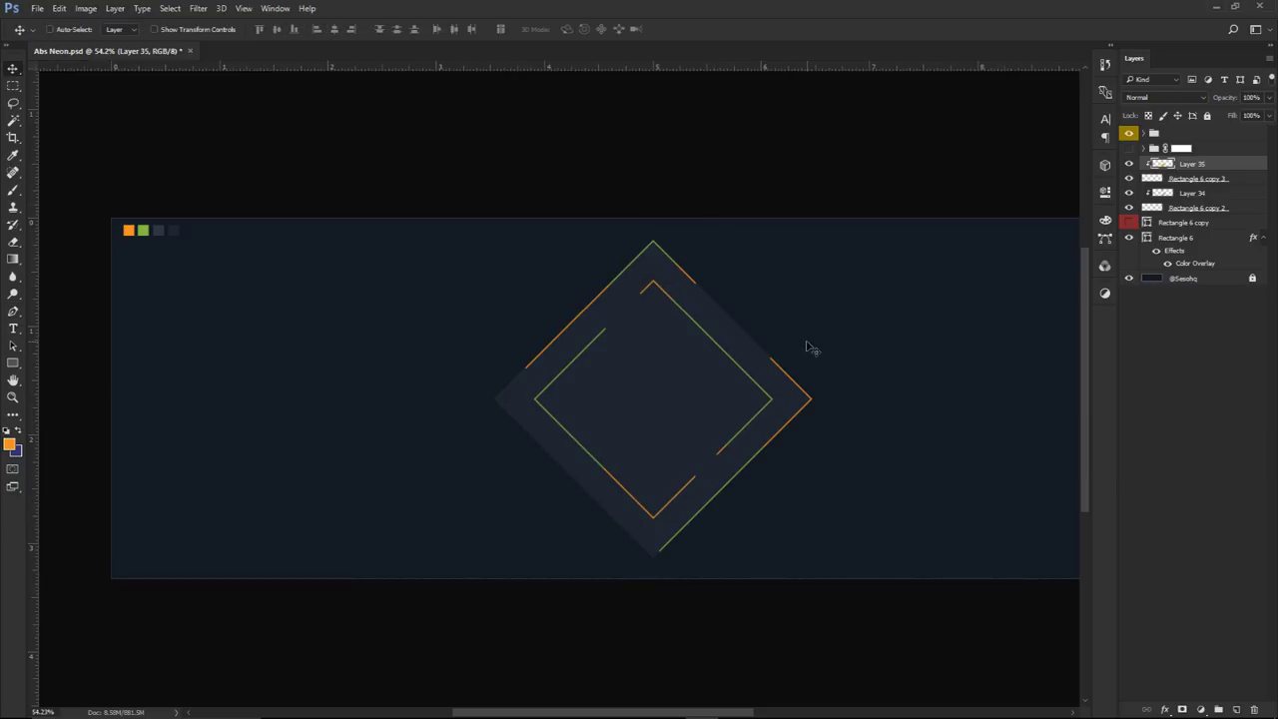
pyautogui.scroll(-2, 769, 352)
pyautogui.scroll(4, 693, 359)
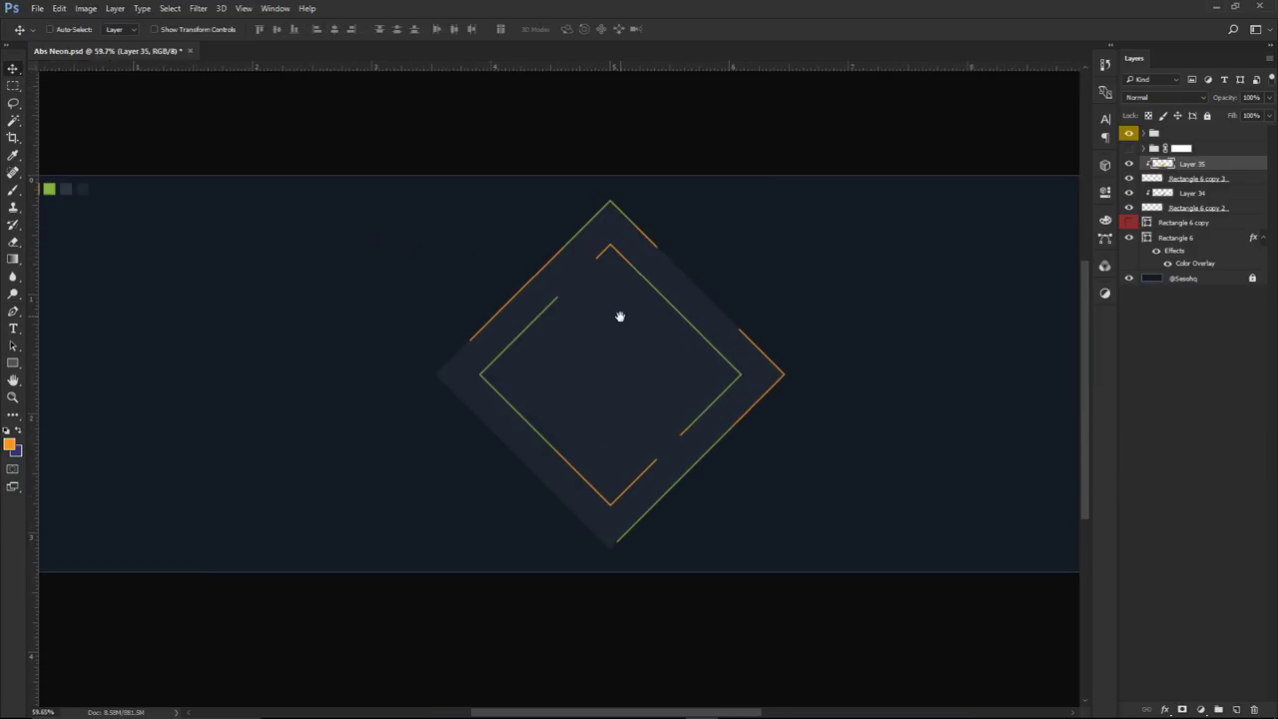
pyautogui.scroll(2, 658, 321)
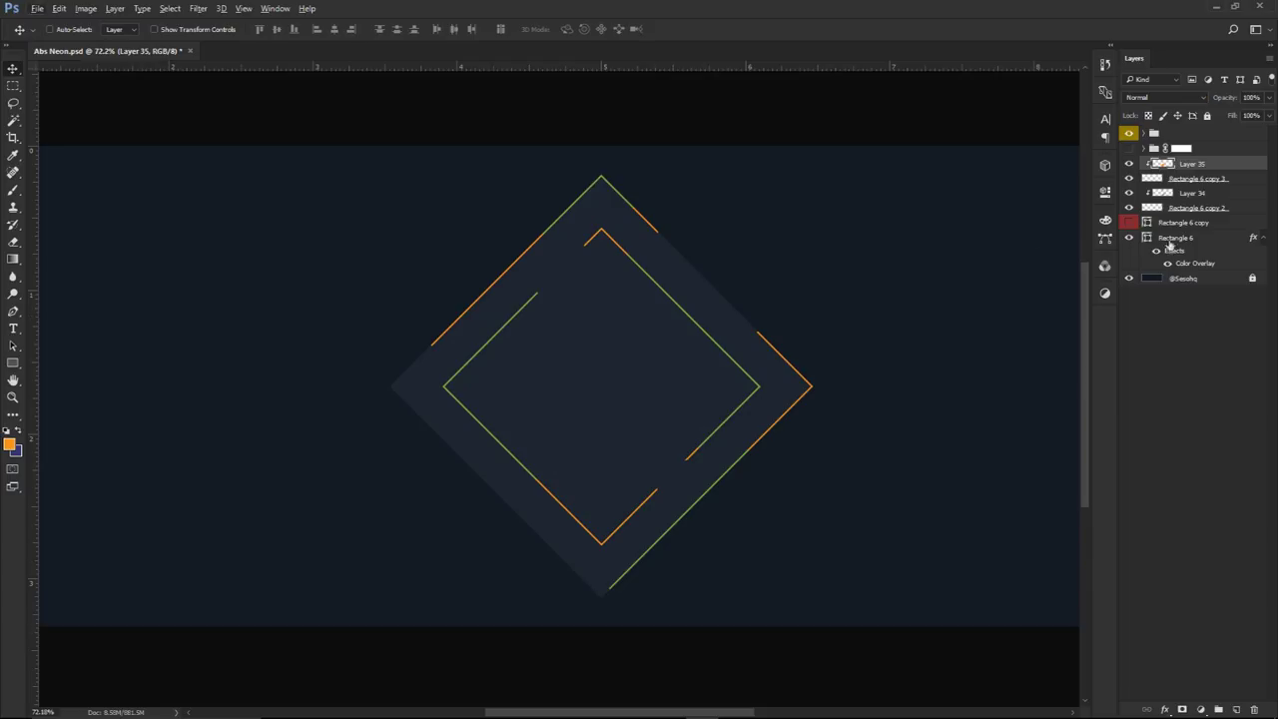
pyautogui.click(1180, 278)
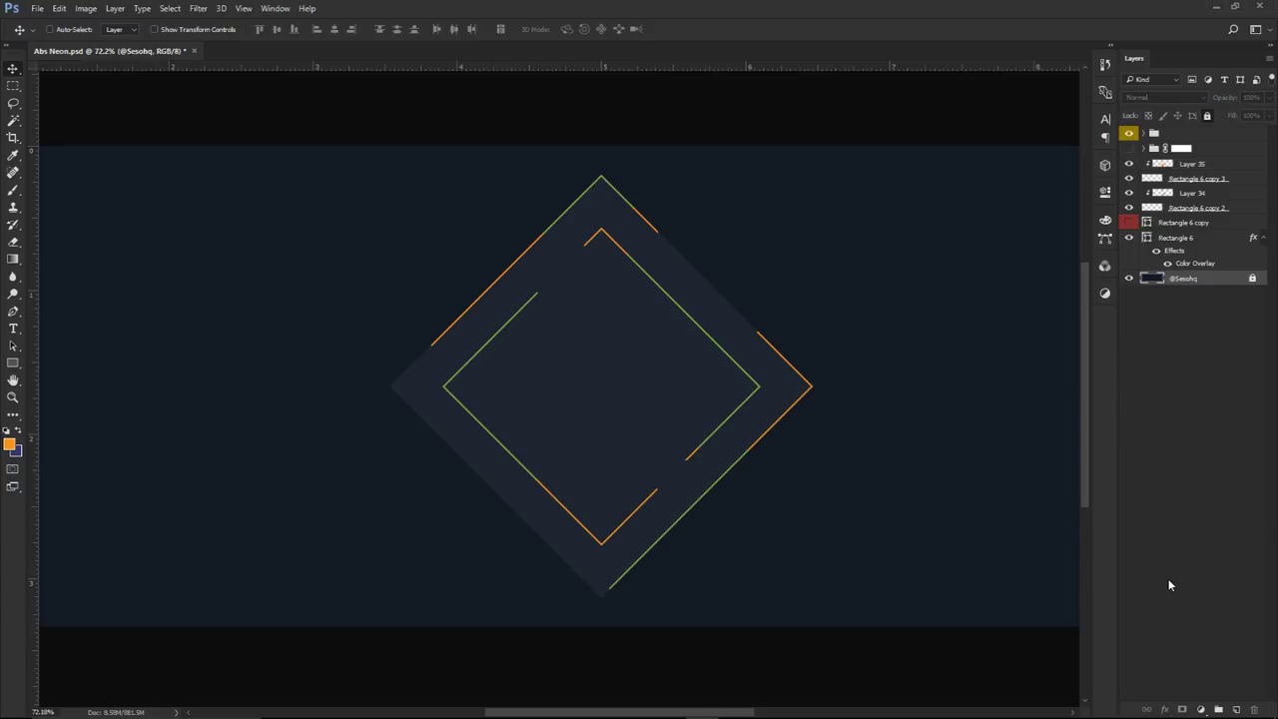
# Add Layer 36 and start a pen path at the inner diamond's corner
pyautogui.click(1236, 710)
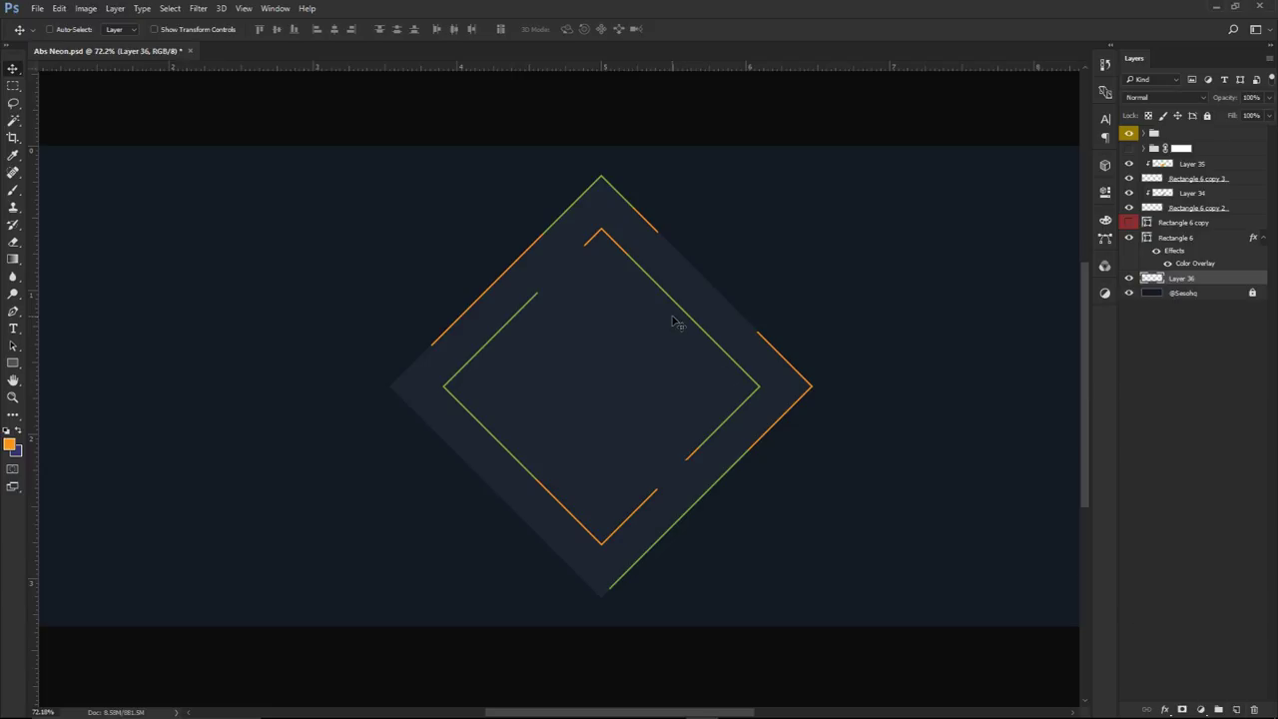
pyautogui.press('p')
pyautogui.scroll(5, 600, 231)
pyautogui.click(616, 216)
pyautogui.moveTo(743, 364); pyautogui.dragTo(566, 130)
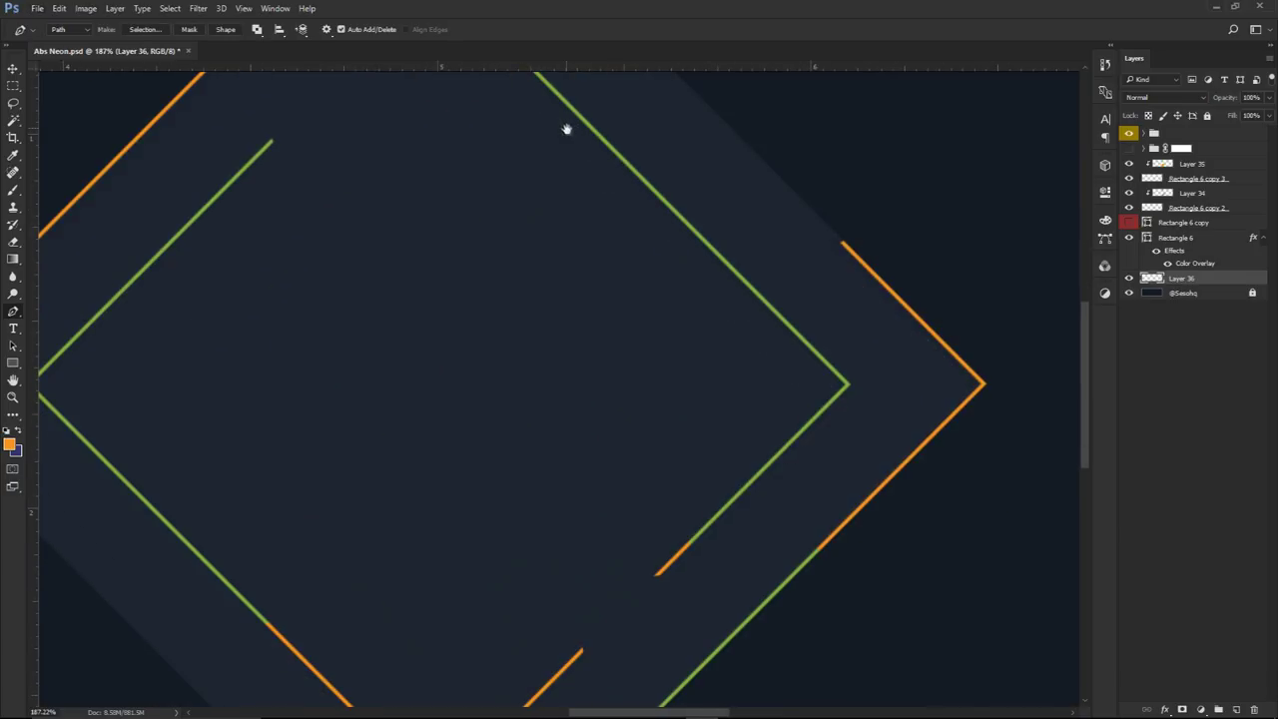
pyautogui.click(848, 390)
pyautogui.scroll(-3, 689, 382)
pyautogui.scroll(-2, 750, 311)
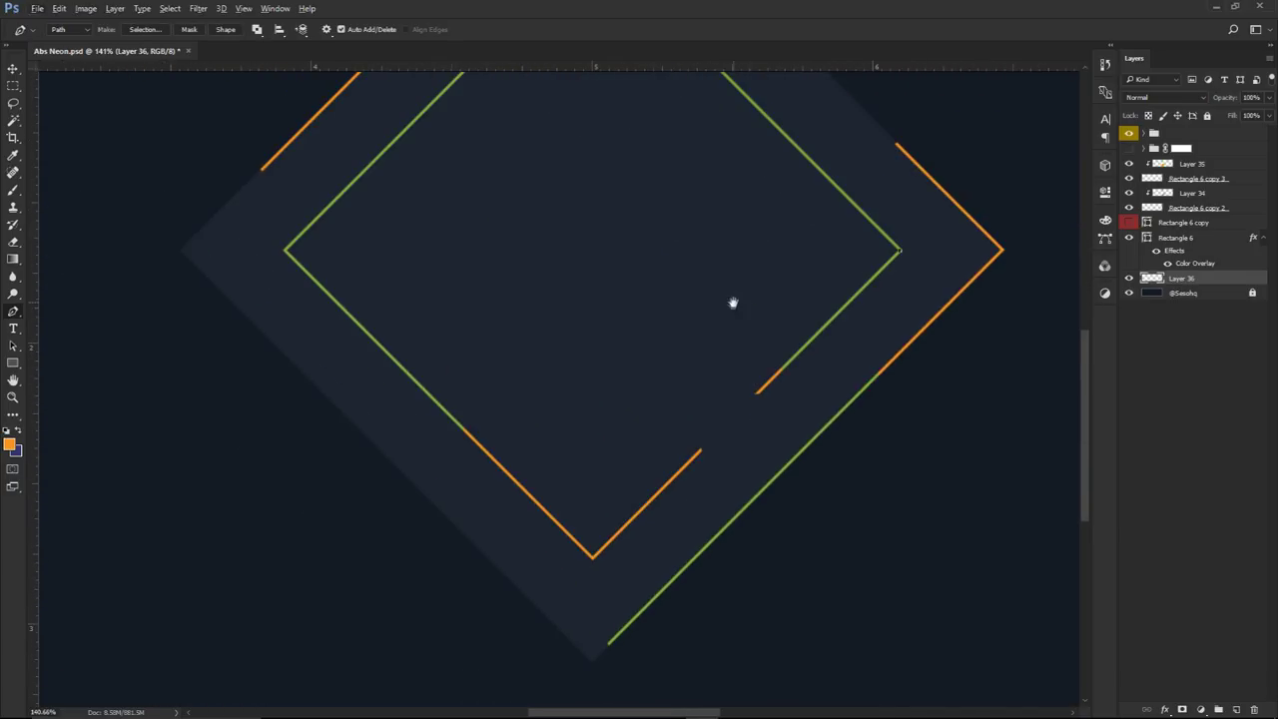
pyautogui.moveTo(733, 299); pyautogui.dragTo(755, 449)
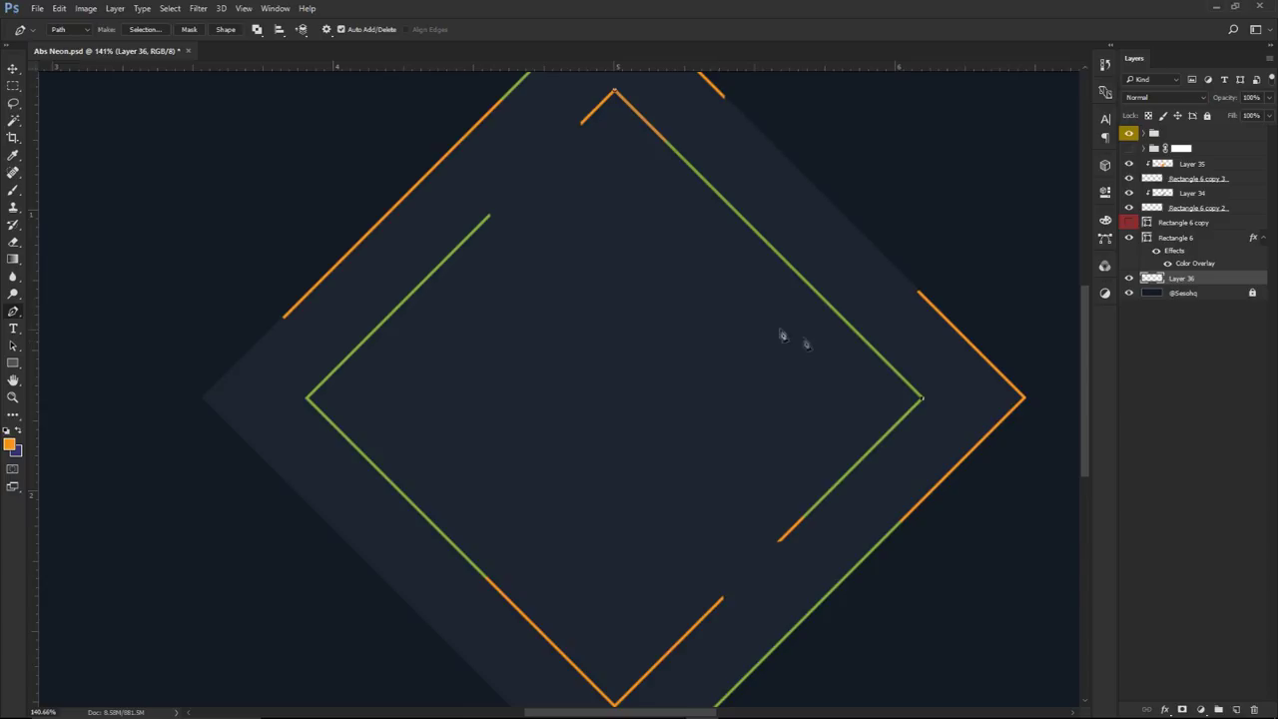
# Complete a triangle path across the diamond's middle, closing it at the top
pyautogui.click(307, 401)
pyautogui.moveTo(585, 252); pyautogui.dragTo(592, 385)
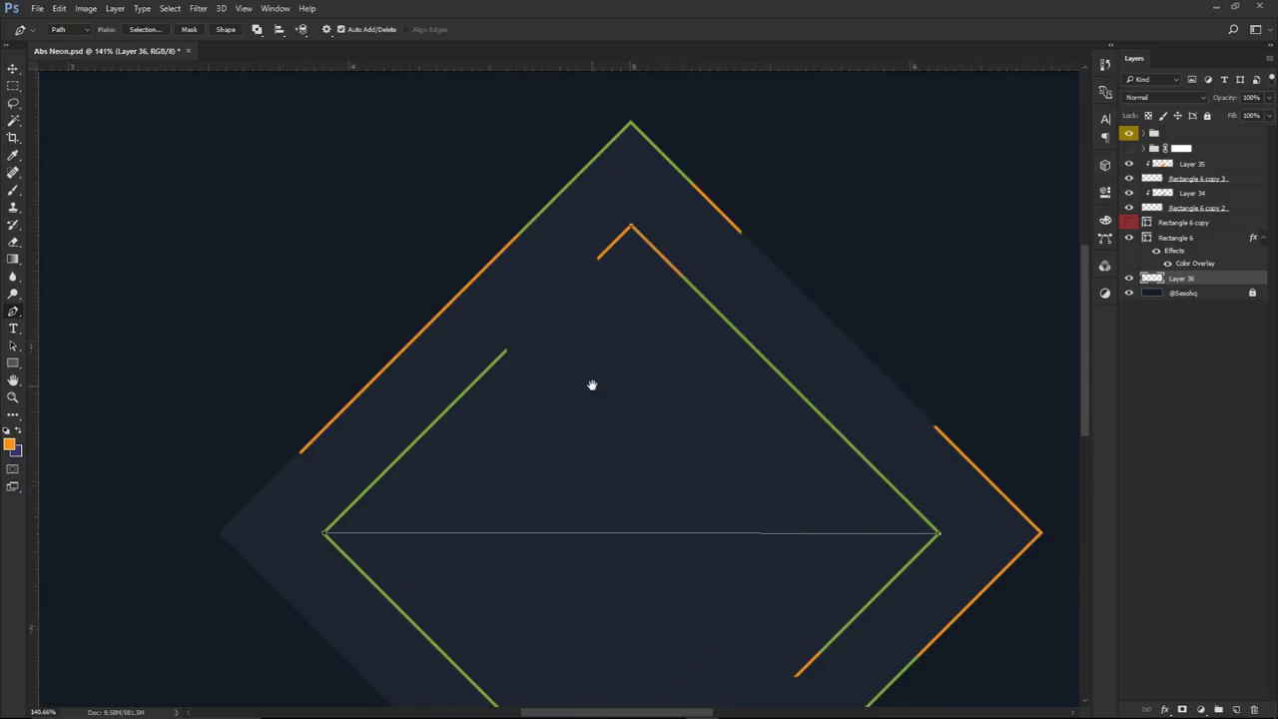
pyautogui.click(599, 256)
pyautogui.scroll(-2, 549, 299)
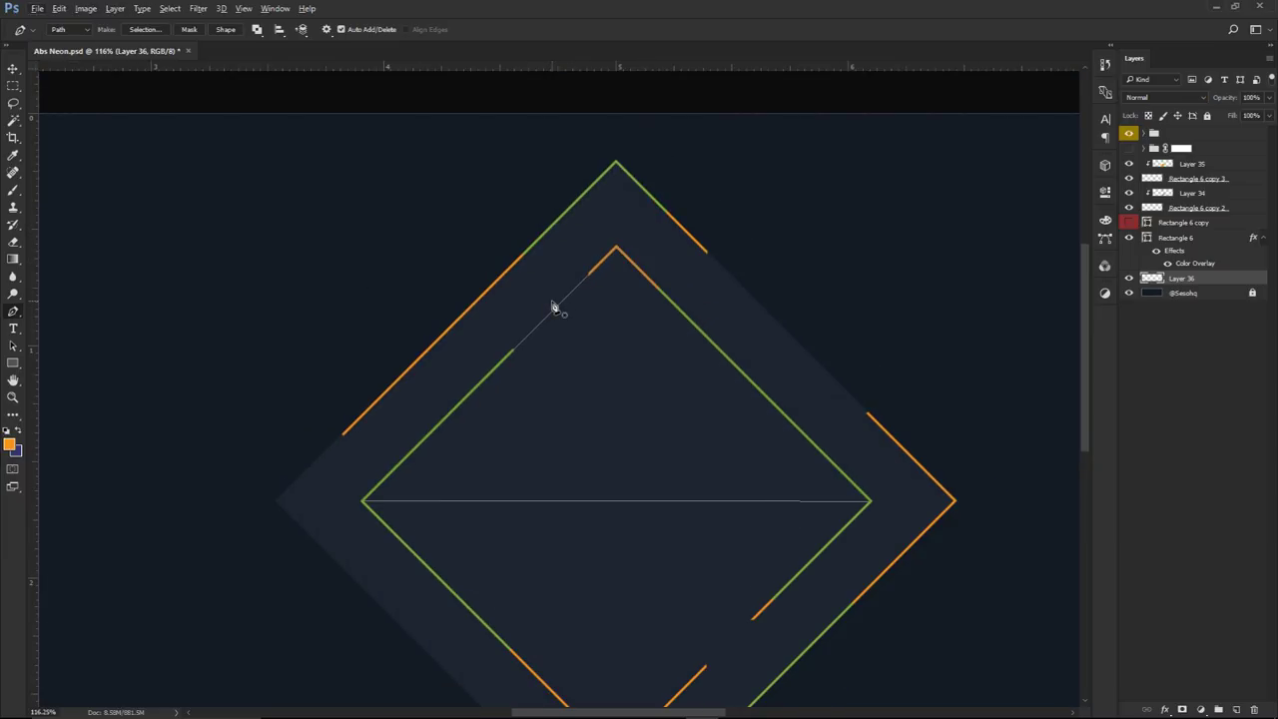
pyautogui.scroll(-4, 593, 265)
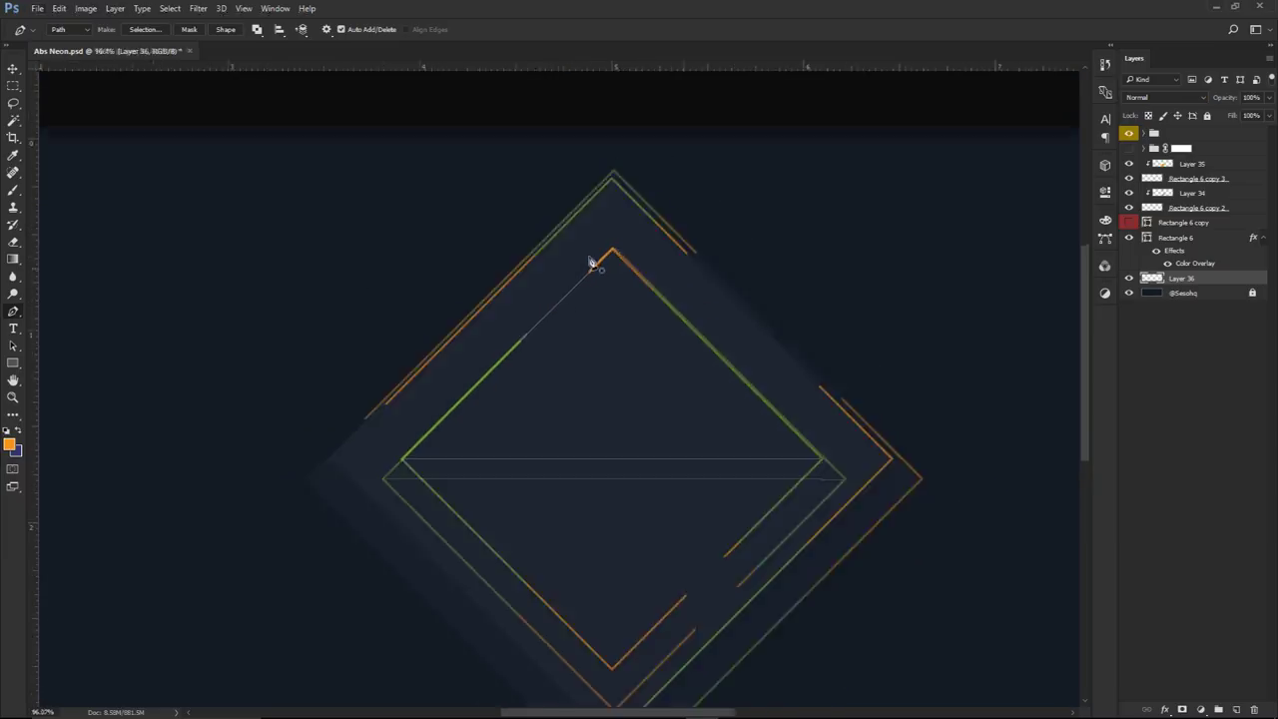
# Fill the triangle path with the sampled slate colour #2c3542
pyautogui.rightClick(479, 280)
pyautogui.click(516, 369)
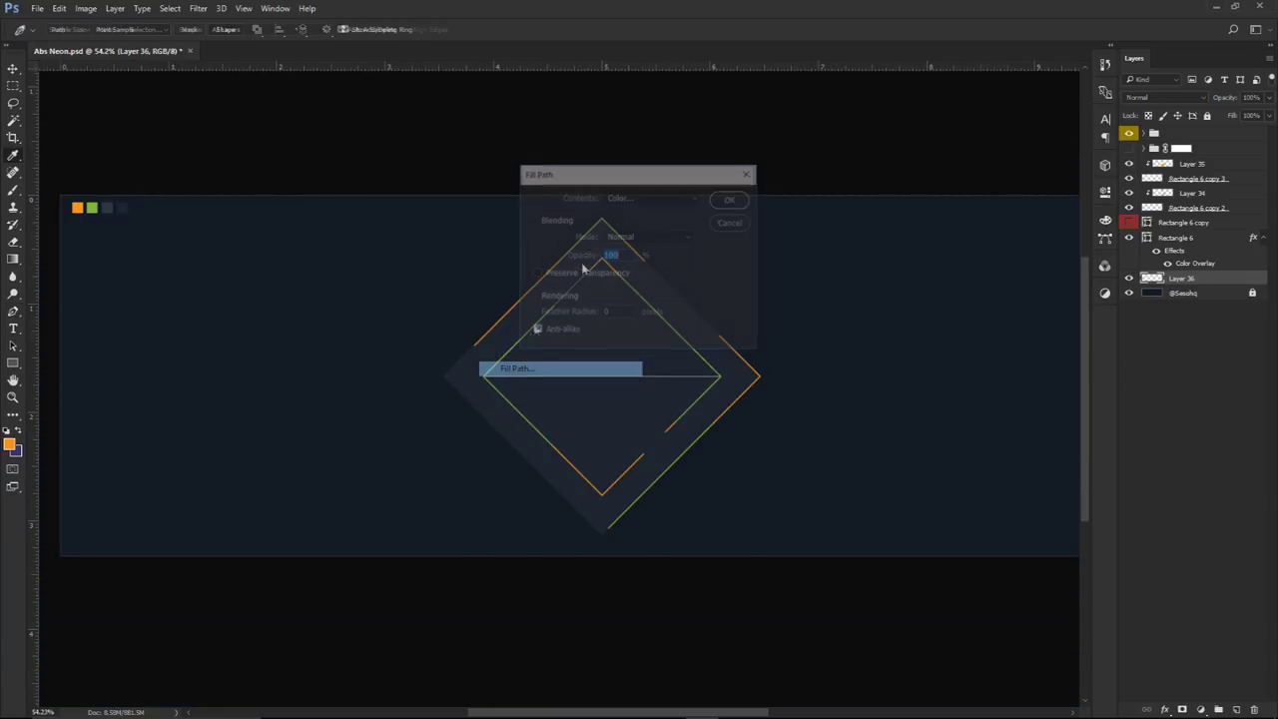
pyautogui.click(651, 197)
pyautogui.click(629, 225)
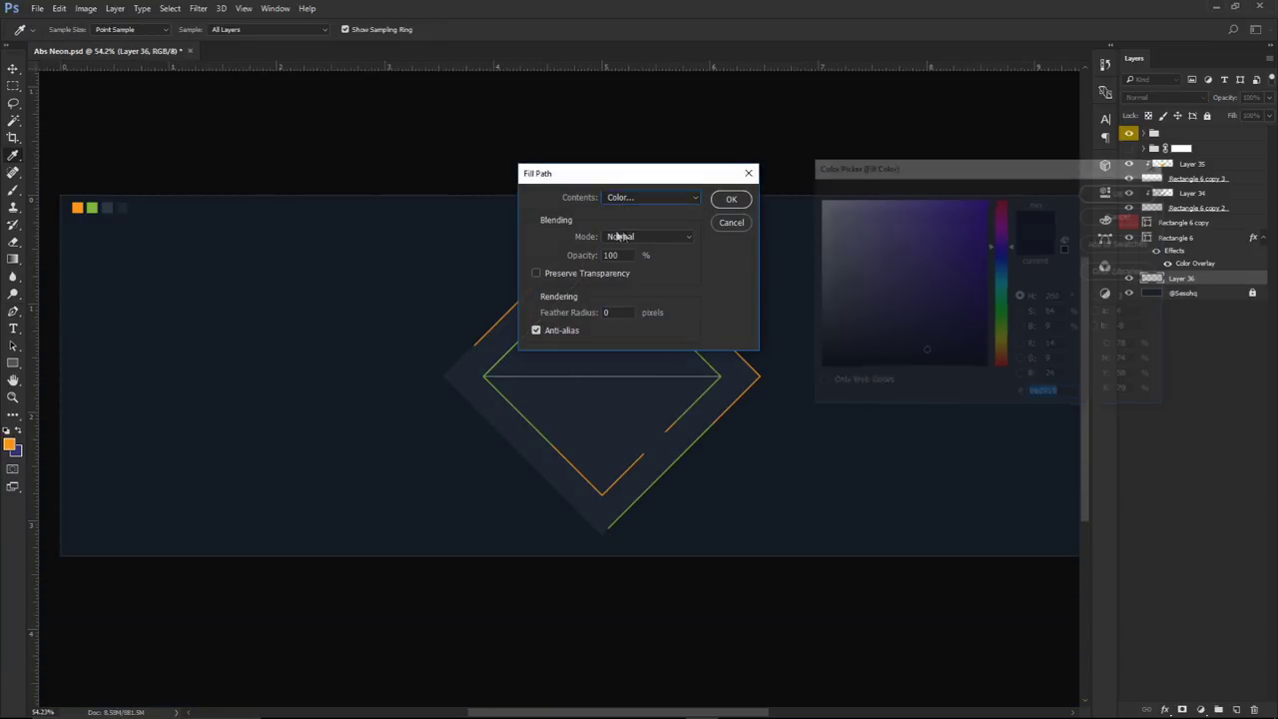
pyautogui.click(107, 204)
pyautogui.click(1131, 199)
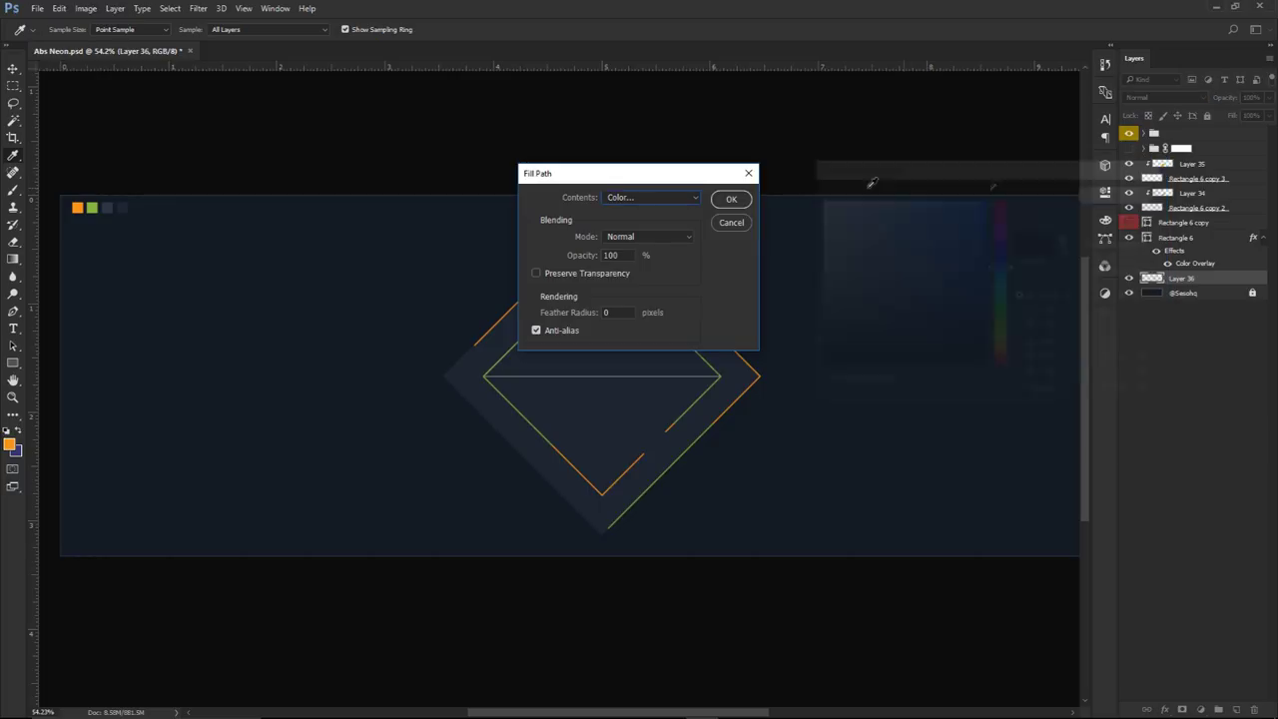
pyautogui.click(731, 199)
# Delete the temporary path and move Layer 36 above Rectangle 6
pyautogui.rightClick(716, 255)
pyautogui.click(757, 277)
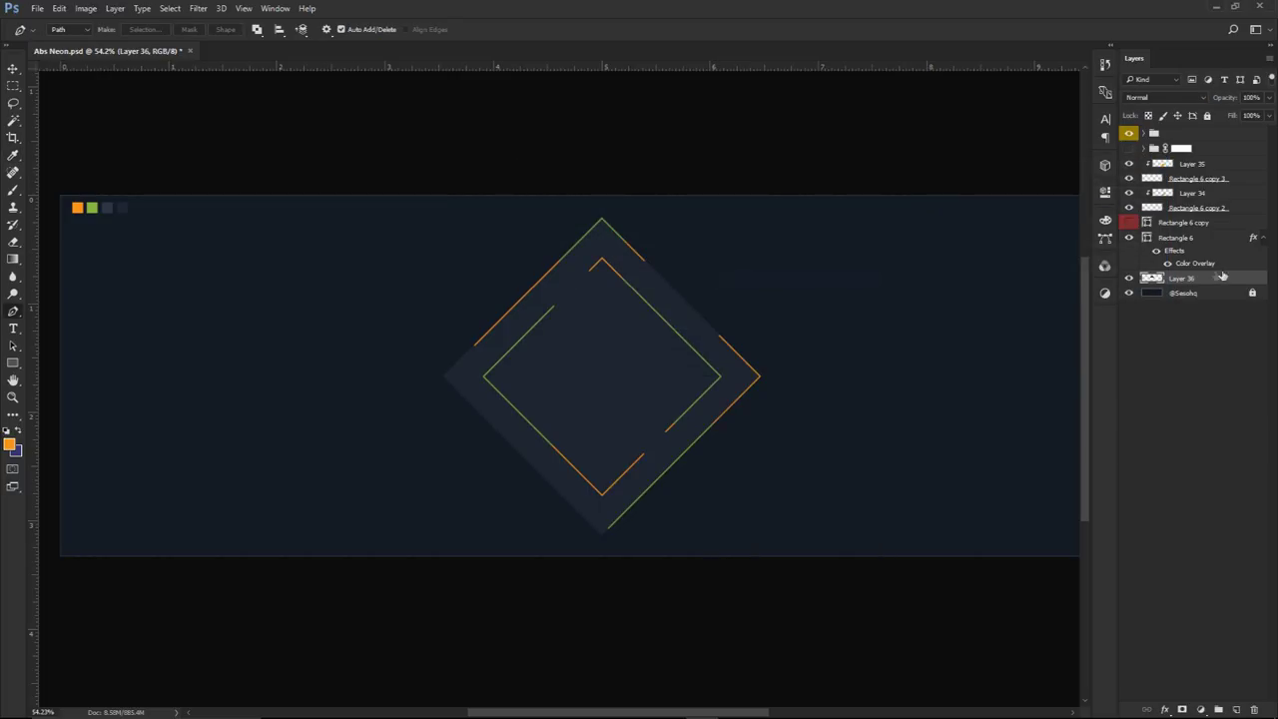
pyautogui.moveTo(1238, 282); pyautogui.dragTo(1197, 237)
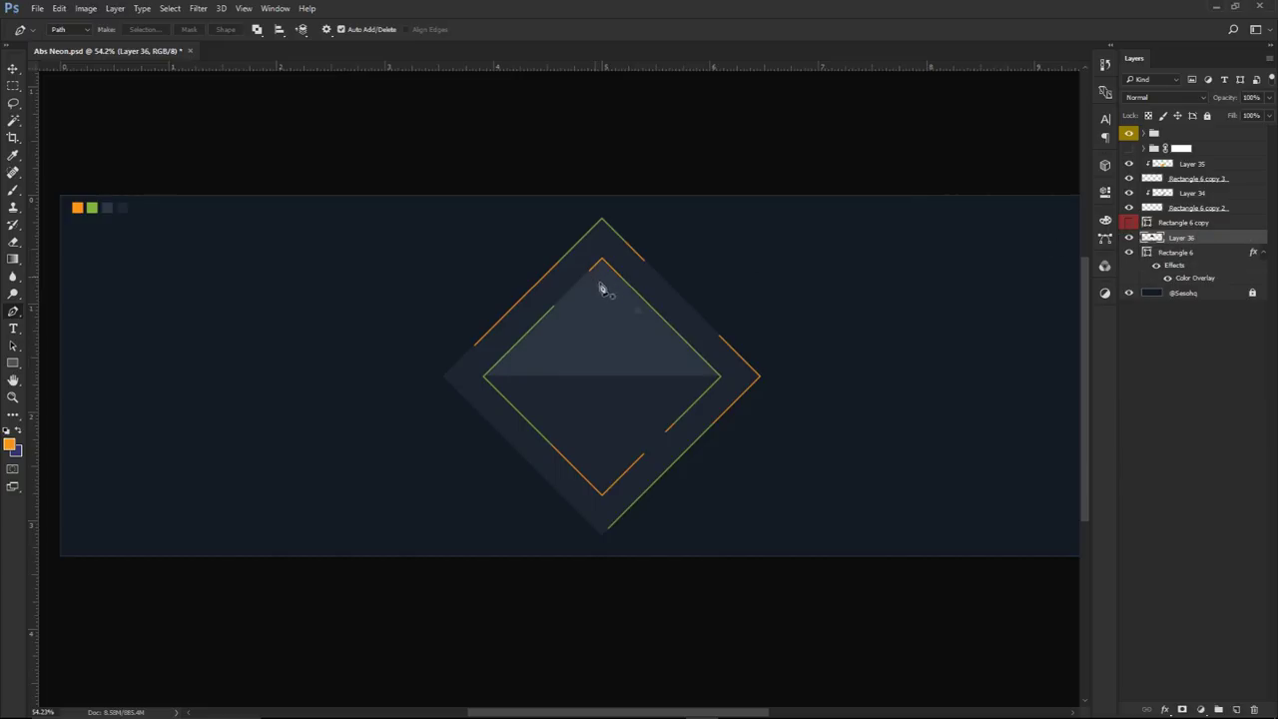
# Rename the Rectangle 6 layer to 'Base square' and collapse its effects list
pyautogui.doubleClick(1183, 253)
pyautogui.write('Base square')
pyautogui.press('Return')
pyautogui.click(1263, 252)
# Toggle the shaded half's visibility to compare, then select Layer 36
pyautogui.click(1129, 238)
pyautogui.click(1129, 238)
pyautogui.rightClick(772, 321)
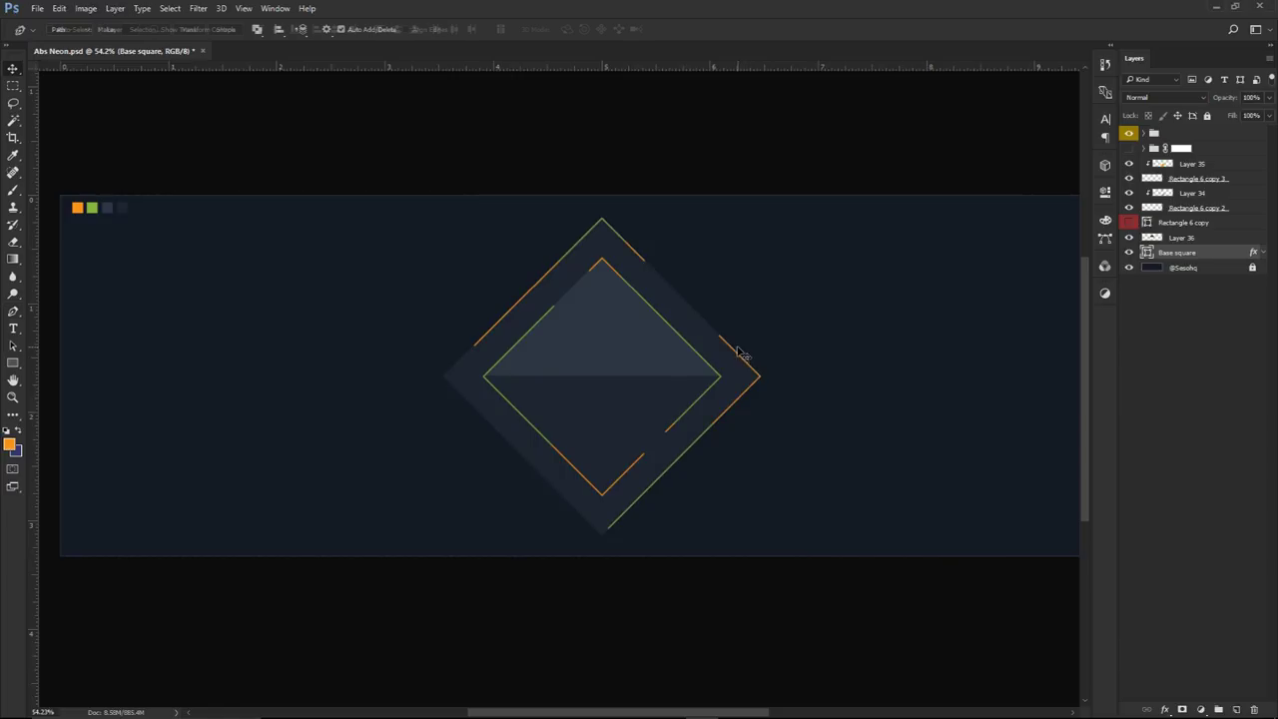
pyautogui.press('v')
pyautogui.scroll(-2, 688, 359)
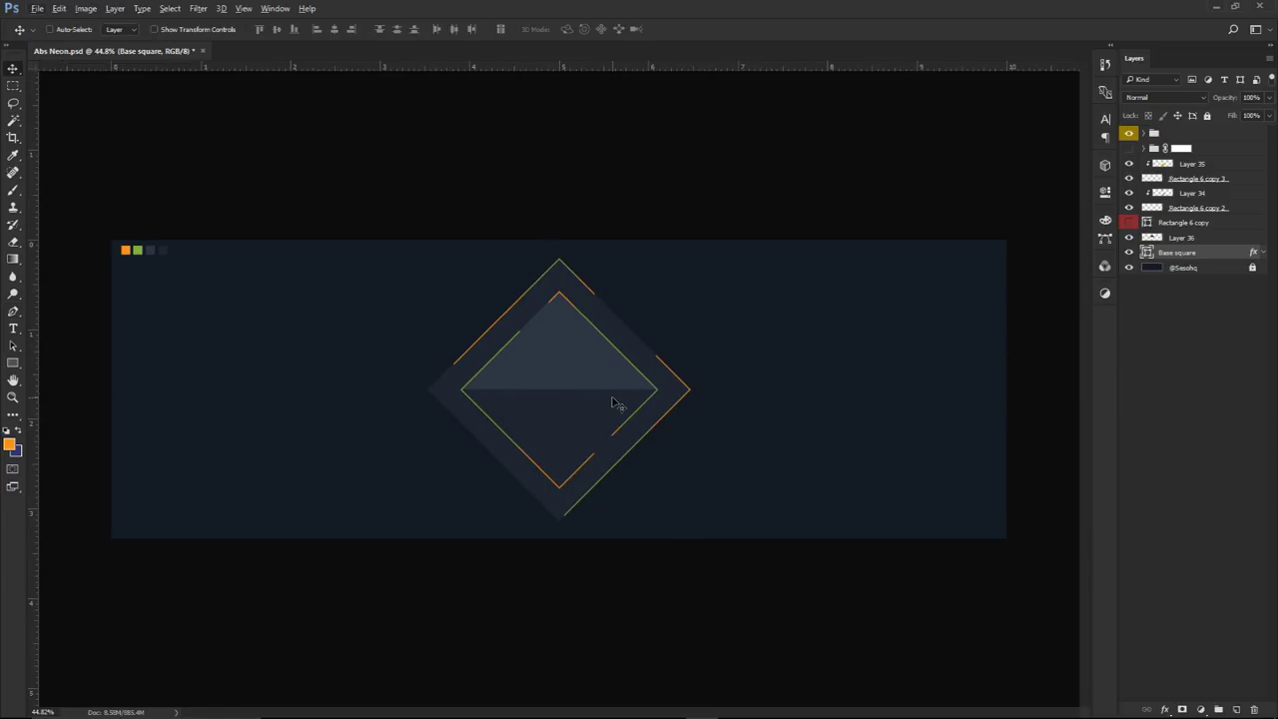
pyautogui.scroll(4, 522, 390)
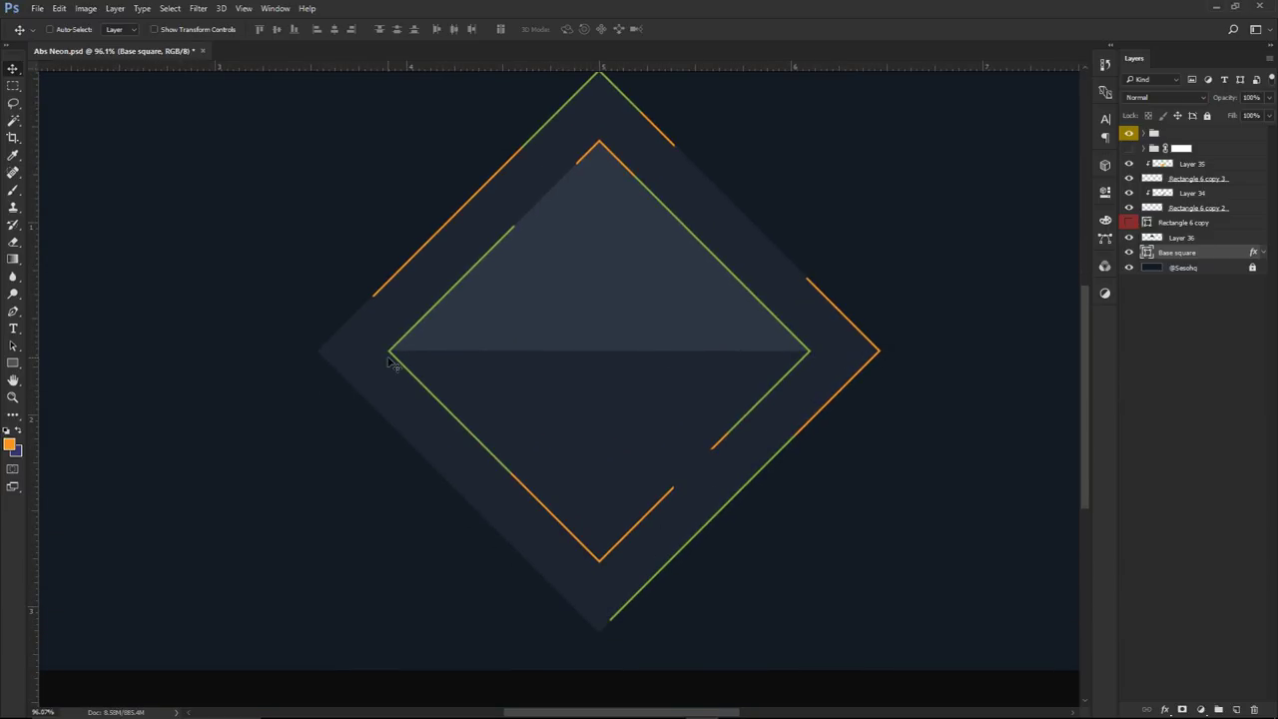
pyautogui.click(1180, 240)
# Add new Layer 37 and start a pen path at the diamond's lower corner
pyautogui.click(1236, 709)
pyautogui.press('p')
pyautogui.scroll(3, 879, 358)
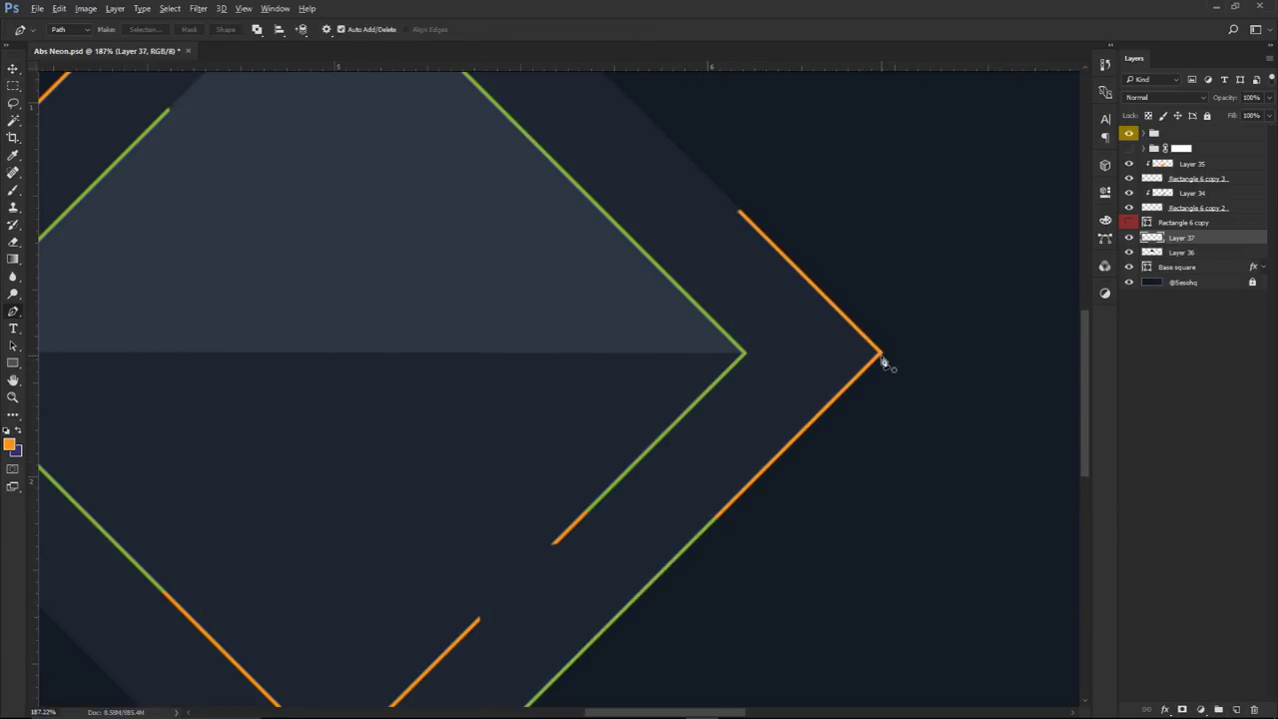
pyautogui.scroll(-2, 799, 400)
pyautogui.moveTo(699, 525); pyautogui.dragTo(879, 314)
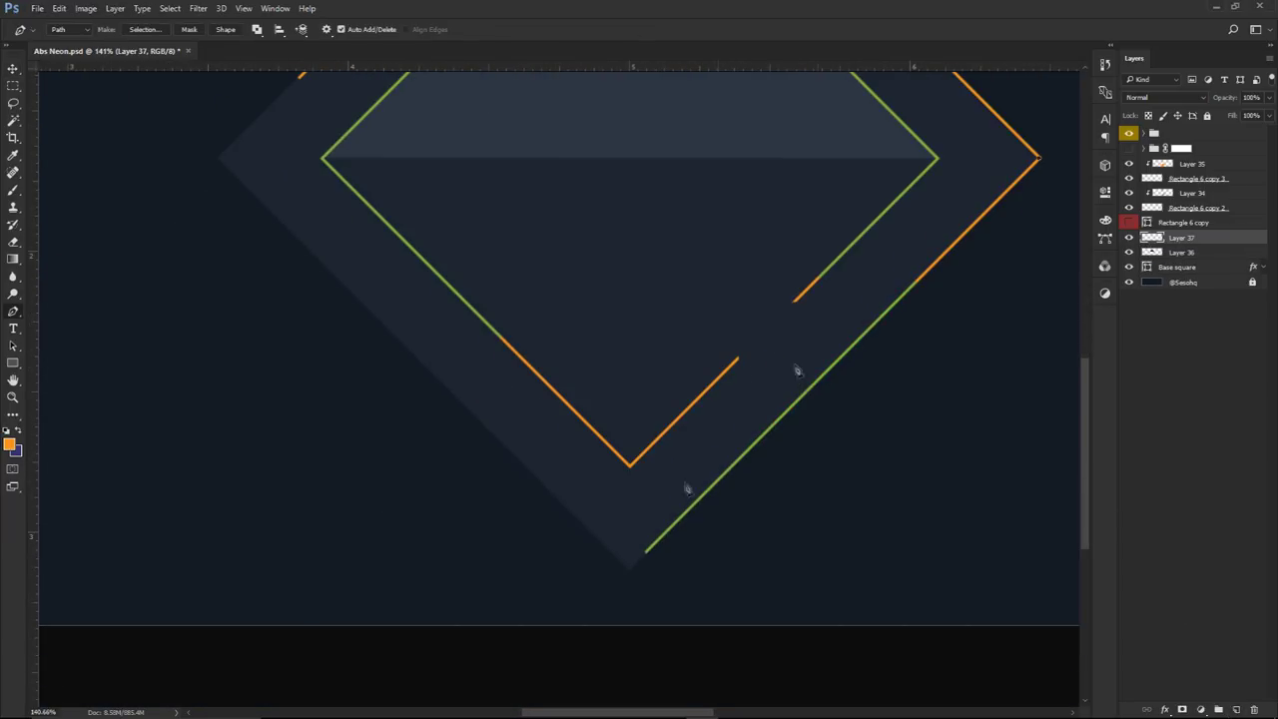
pyautogui.click(631, 569)
# Continue the path through the diamond's left corner, centre, top and right corners
pyautogui.moveTo(553, 530); pyautogui.dragTo(605, 576)
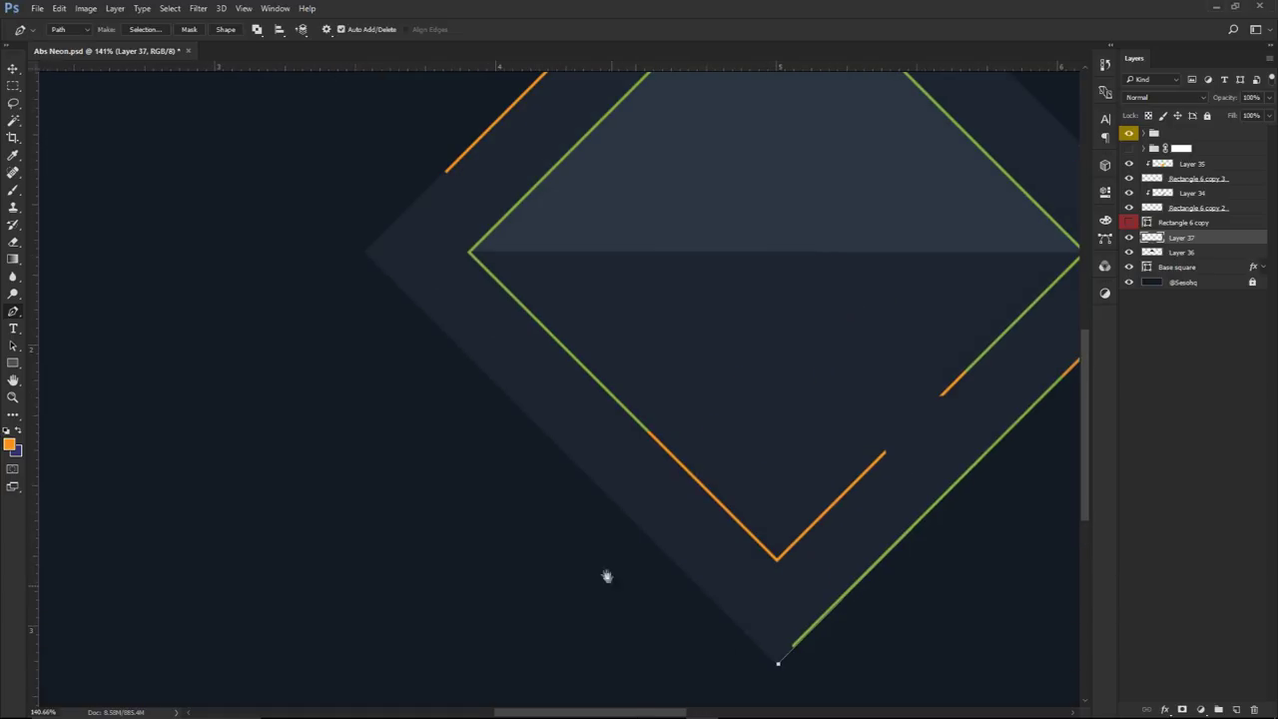
pyautogui.click(365, 257)
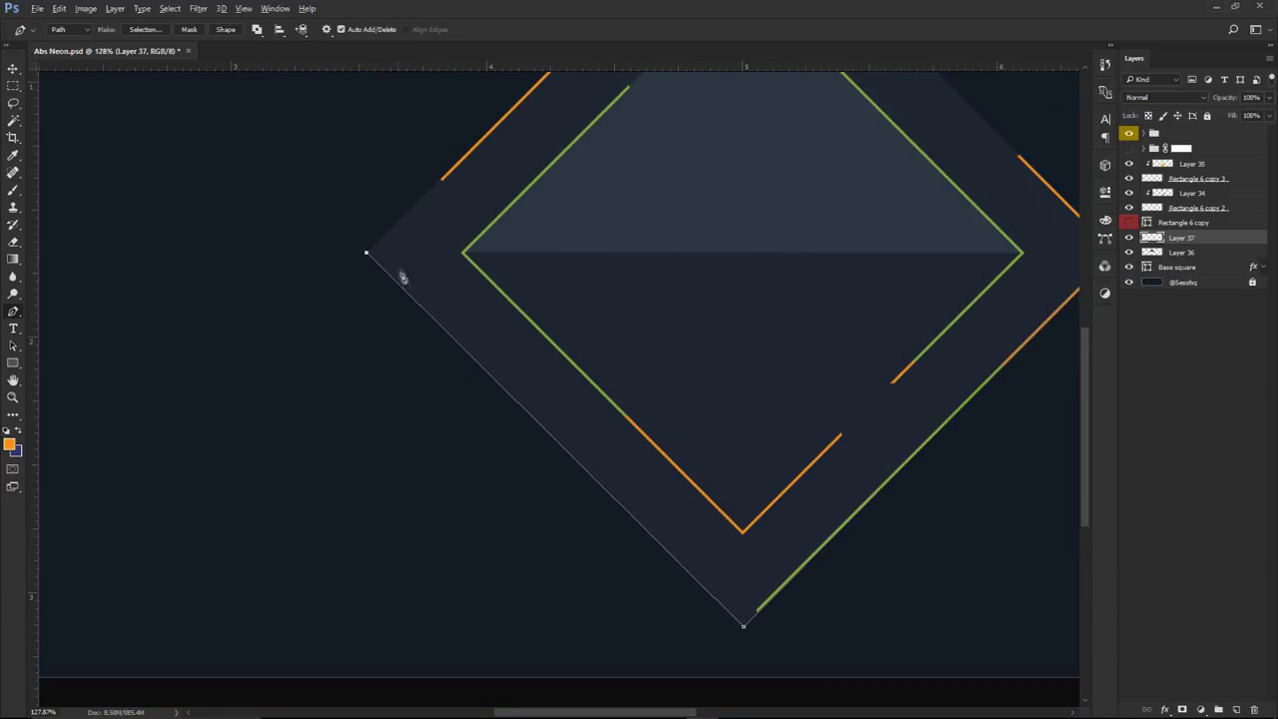
pyautogui.scroll(3, 367, 262)
pyautogui.scroll(-3, 492, 290)
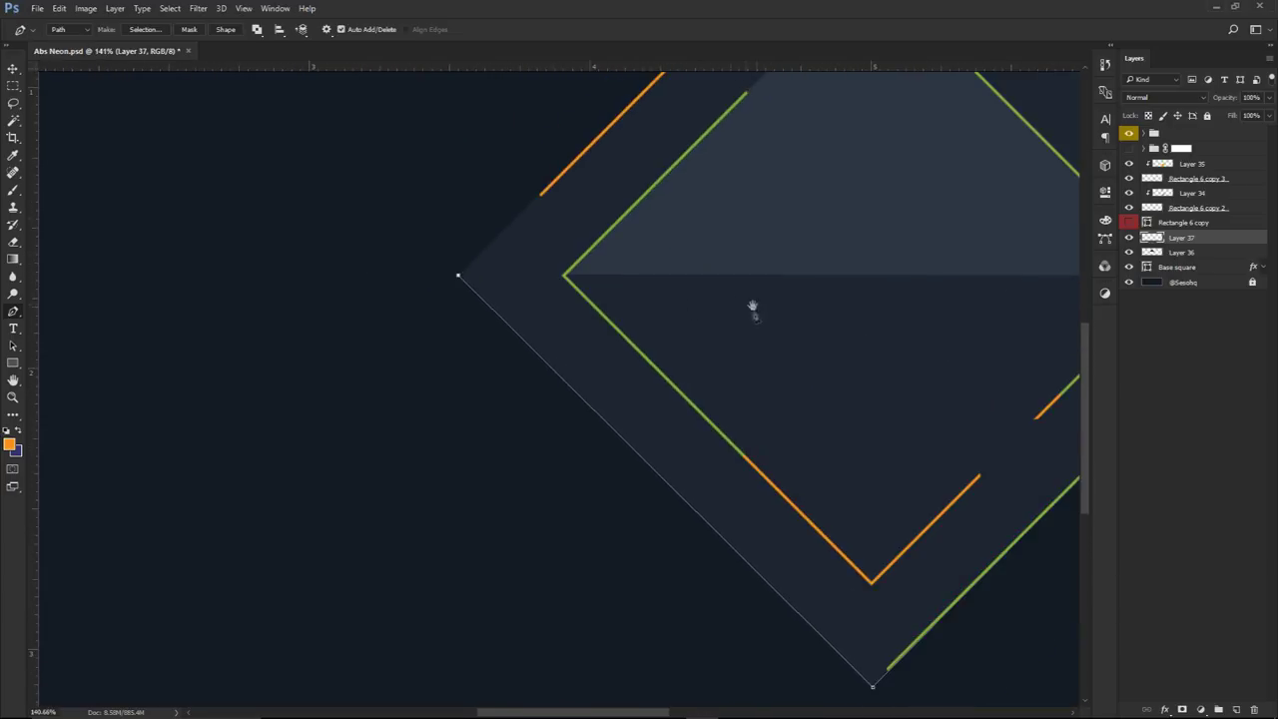
pyautogui.click(708, 280)
pyautogui.scroll(-3, 719, 279)
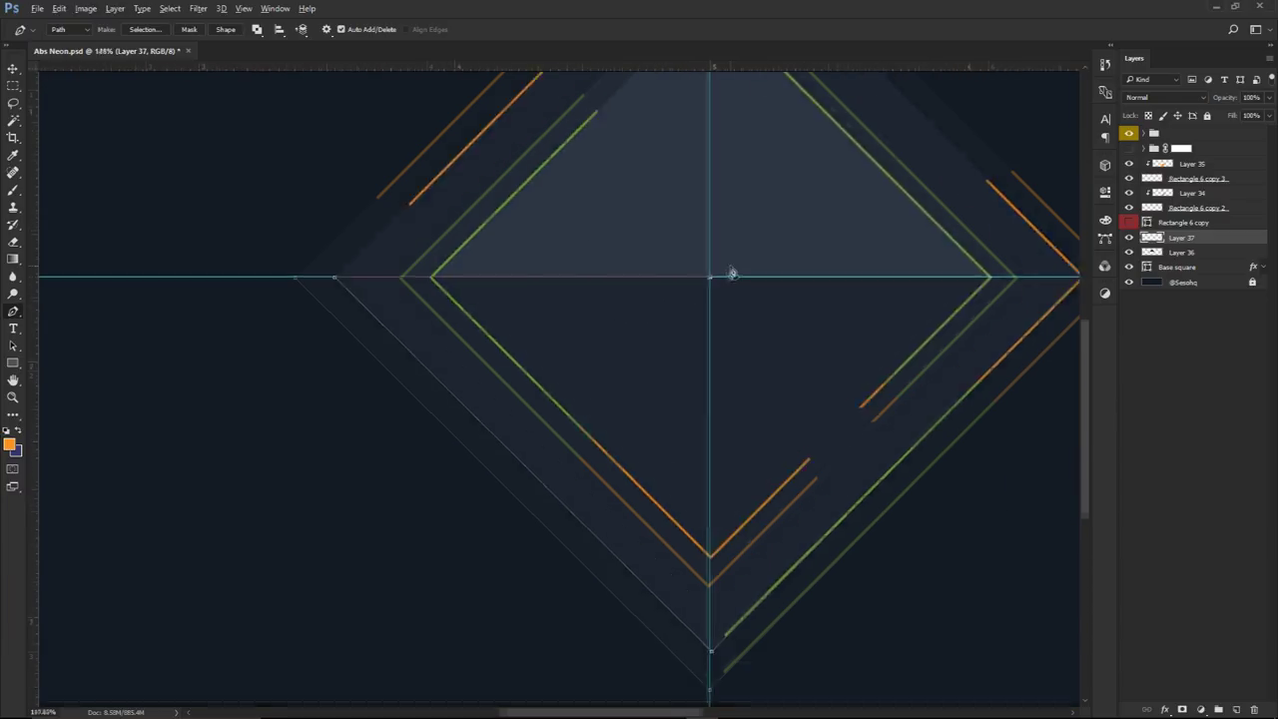
pyautogui.click(656, 107)
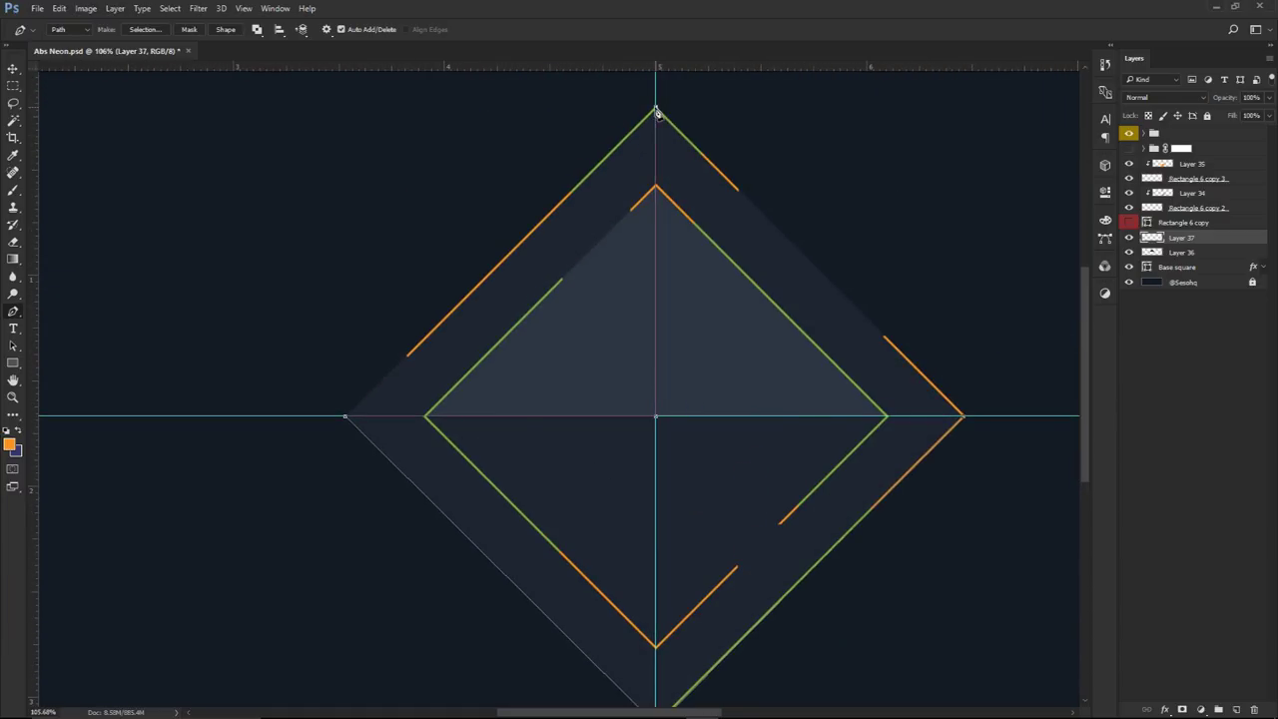
pyautogui.click(964, 416)
# Fill the path with the custom colour #2c3542
pyautogui.rightClick(1008, 266)
pyautogui.click(1038, 358)
pyautogui.click(734, 203)
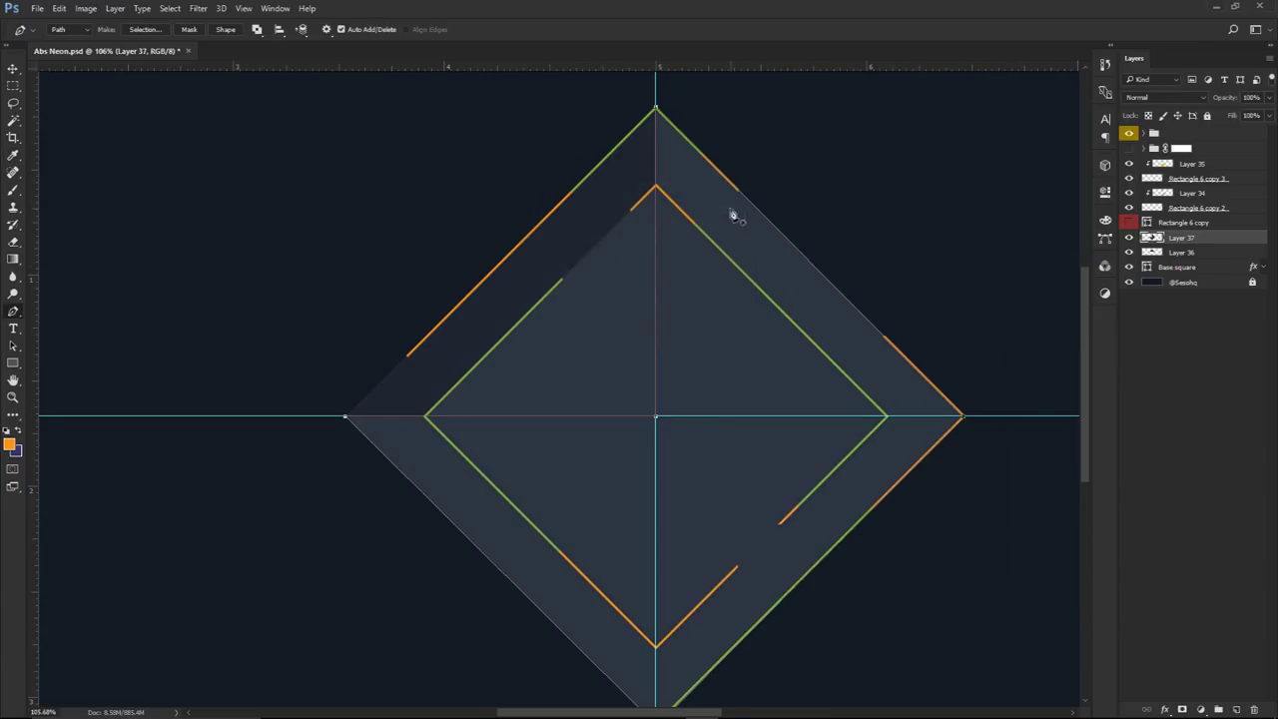
pyautogui.scroll(-3, 570, 291)
pyautogui.rightClick(400, 278)
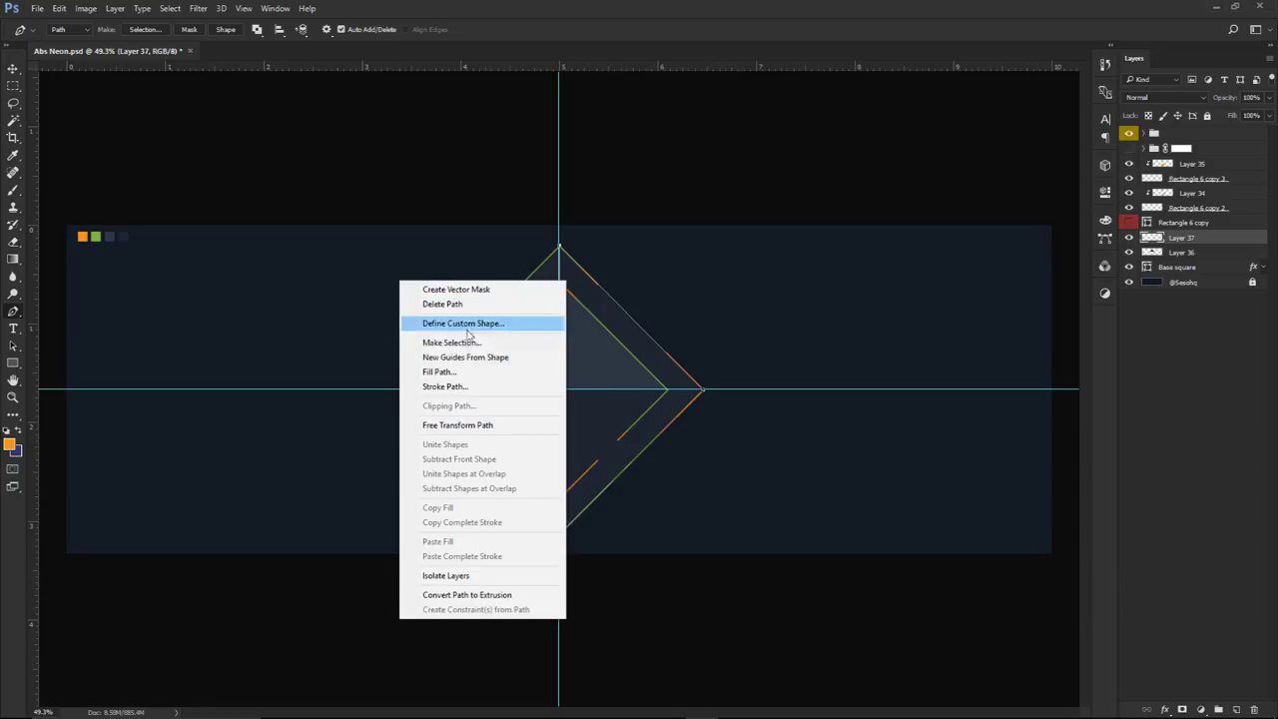
pyautogui.click(439, 374)
pyautogui.click(649, 197)
pyautogui.click(616, 227)
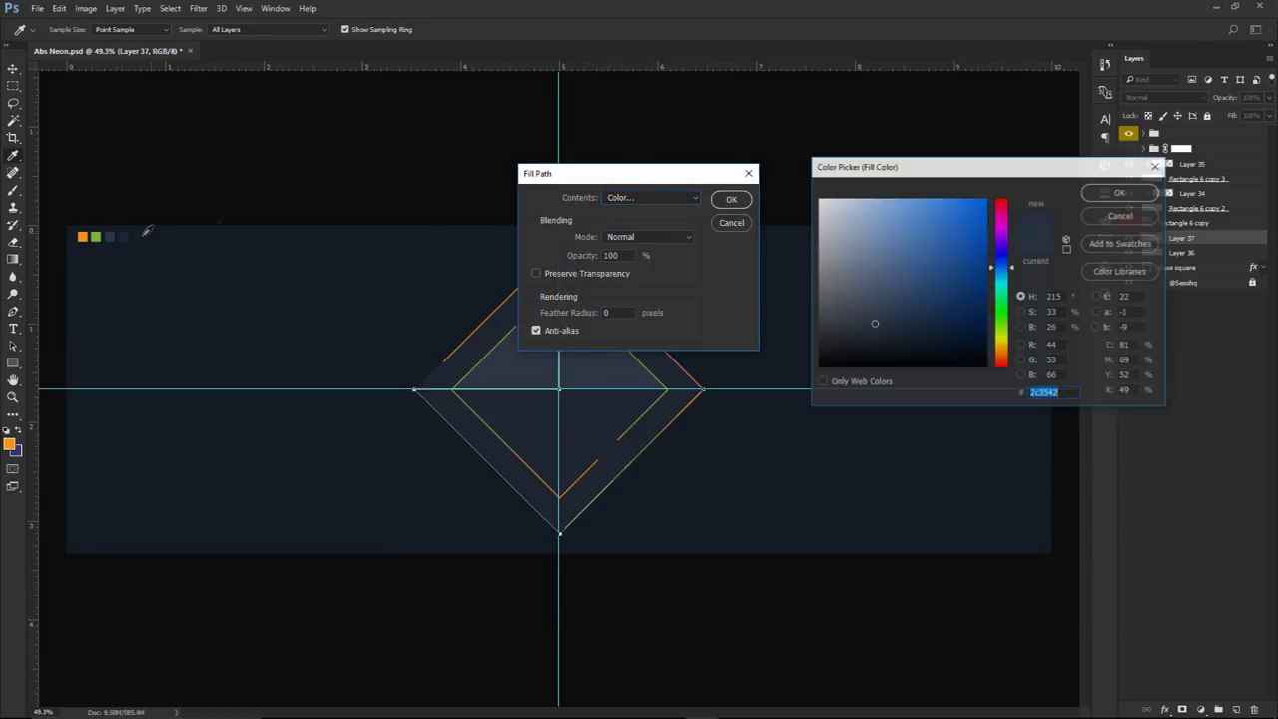
pyautogui.click(1120, 193)
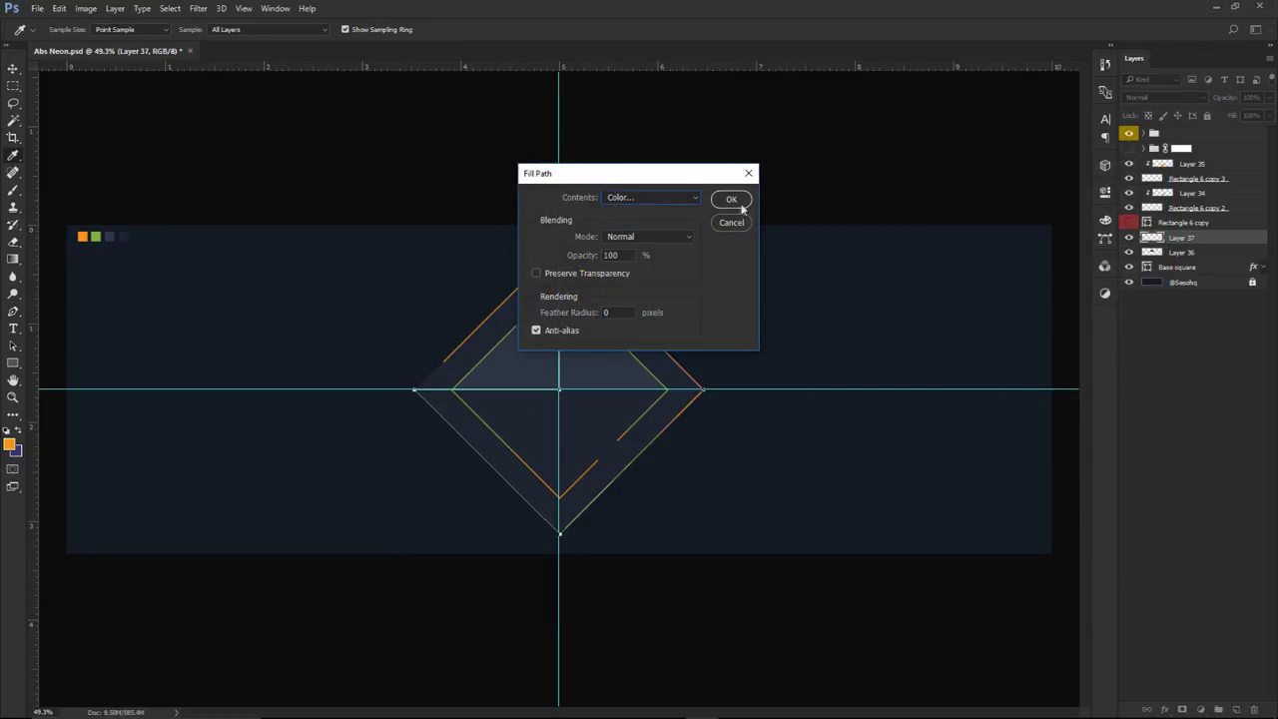
pyautogui.click(731, 198)
# Delete the path, hide the guides and enable Color Overlay on Layer 37
pyautogui.rightClick(711, 271)
pyautogui.click(767, 297)
pyautogui.hotkey('ctrl', ';')
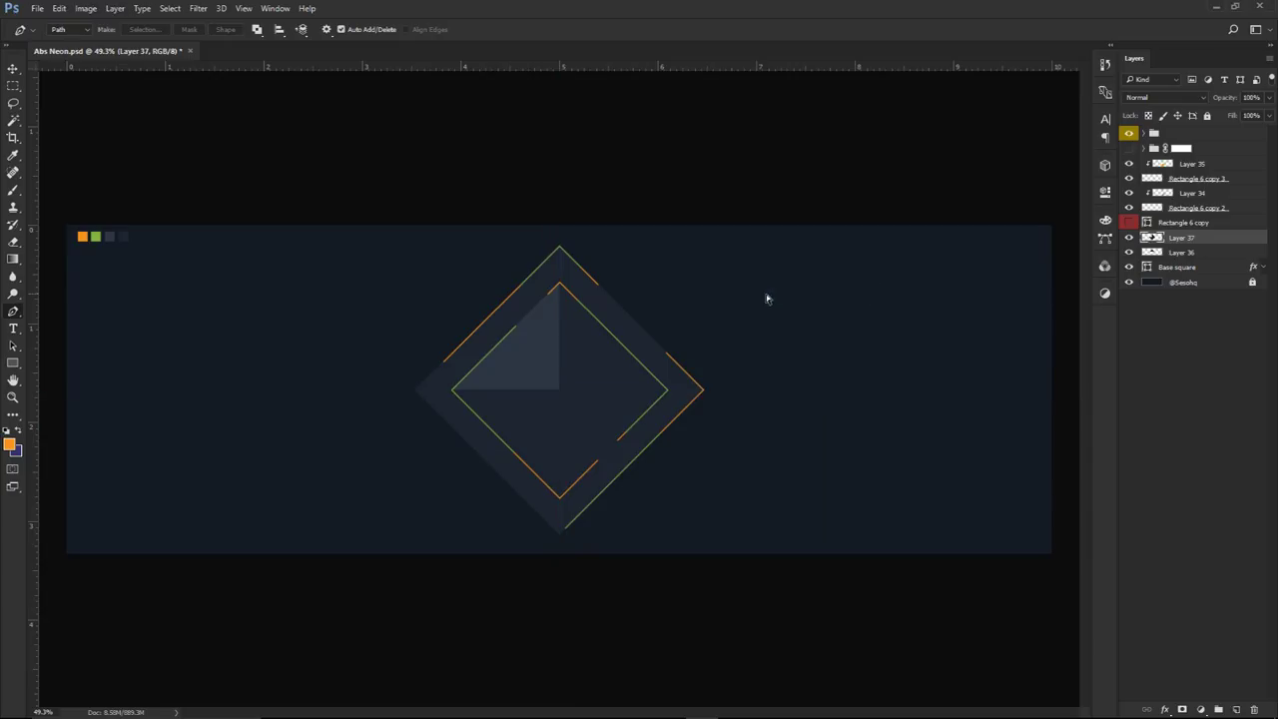
pyautogui.doubleClick(1211, 240)
pyautogui.click(705, 563)
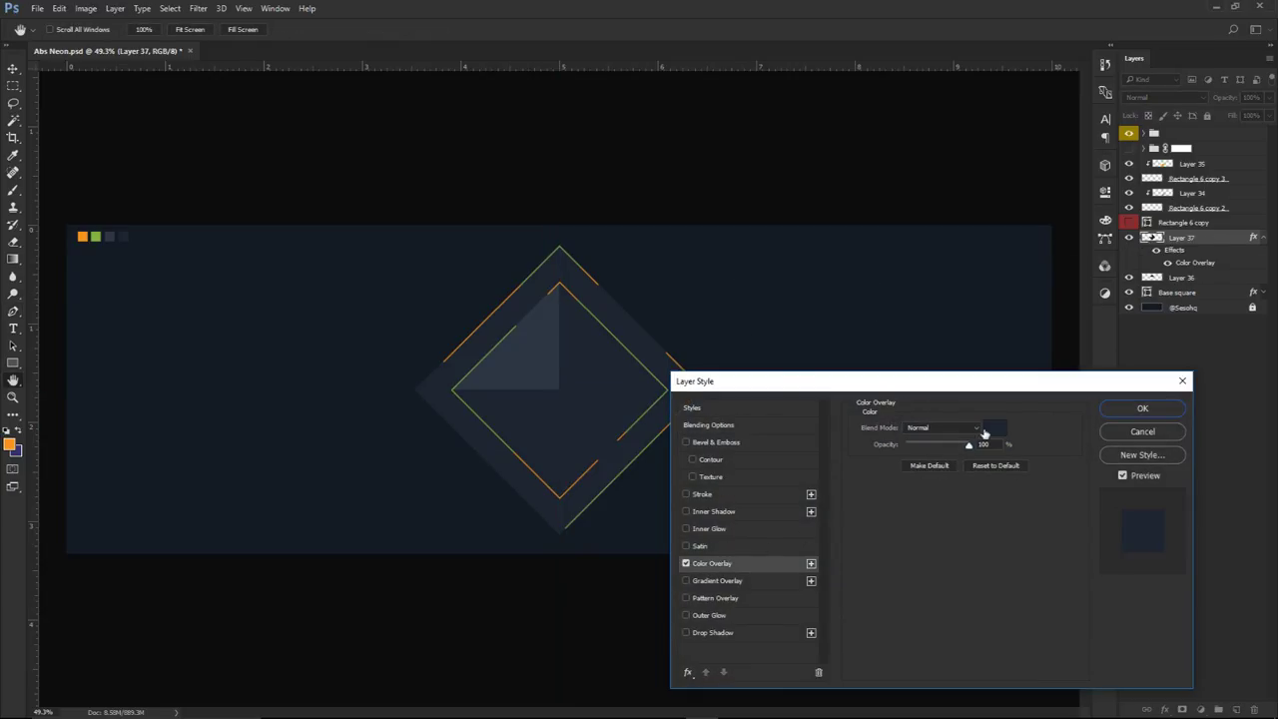
# Sample the navy background #131a24 as Layer 37's overlay colour and apply the style
pyautogui.click(994, 427)
pyautogui.click(742, 325)
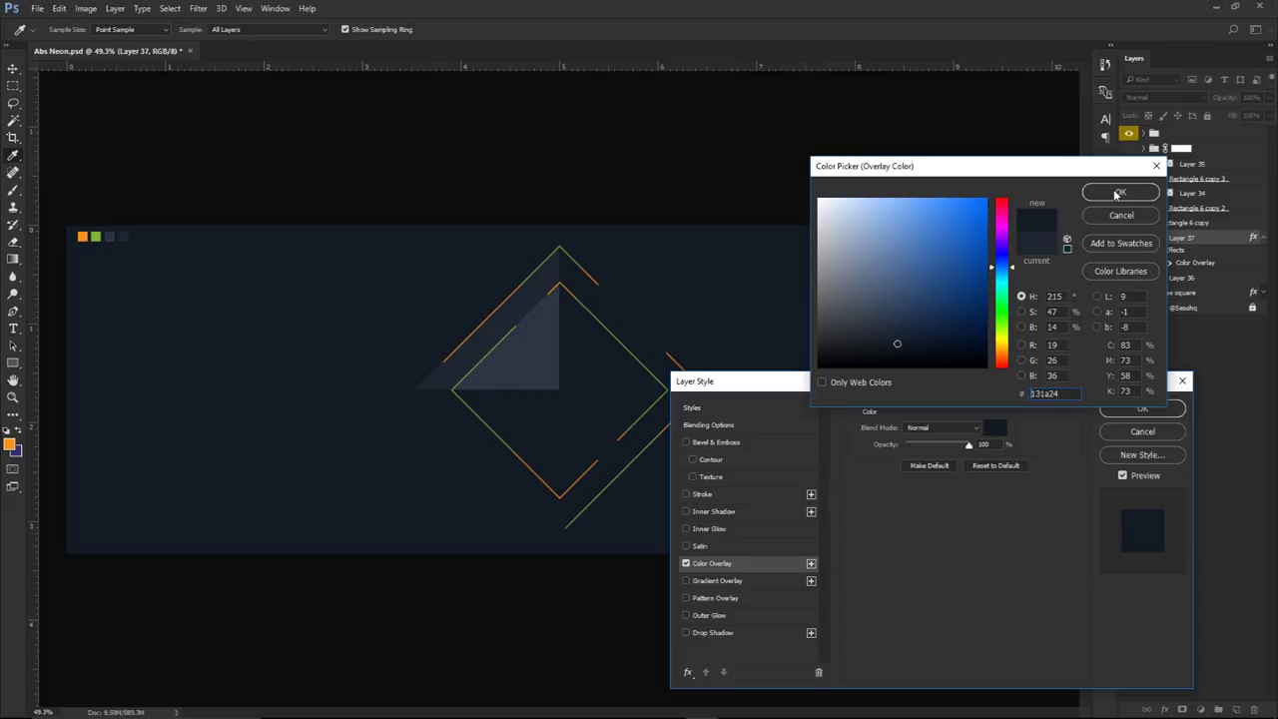
pyautogui.click(550, 337)
pyautogui.click(523, 298)
pyautogui.click(672, 310)
pyautogui.click(1120, 191)
pyautogui.click(1142, 408)
pyautogui.press('p')
pyautogui.scroll(2, 521, 413)
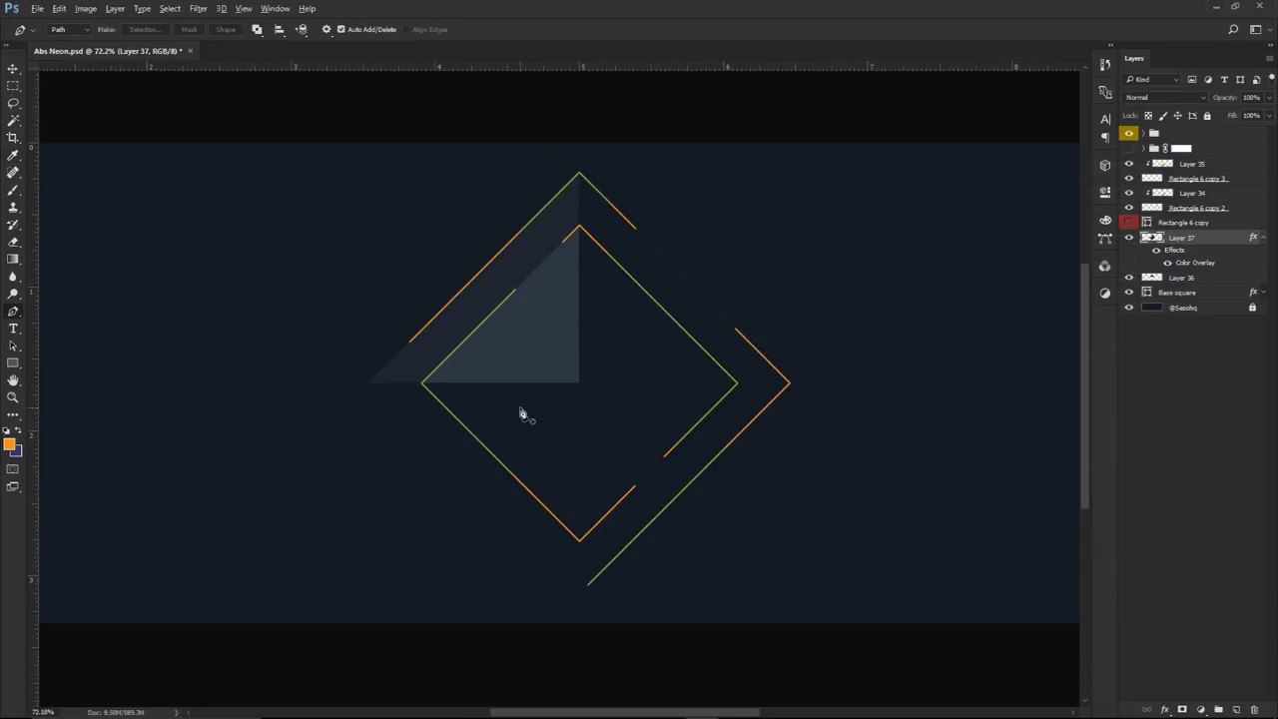
# Duplicate Layer 37 into Layer 37 copy and show the guides
pyautogui.scroll(1, 522, 413)
pyautogui.hotkey('ctrl', 'j')
pyautogui.hotkey('ctrl', ';')
pyautogui.scroll(4, 356, 386)
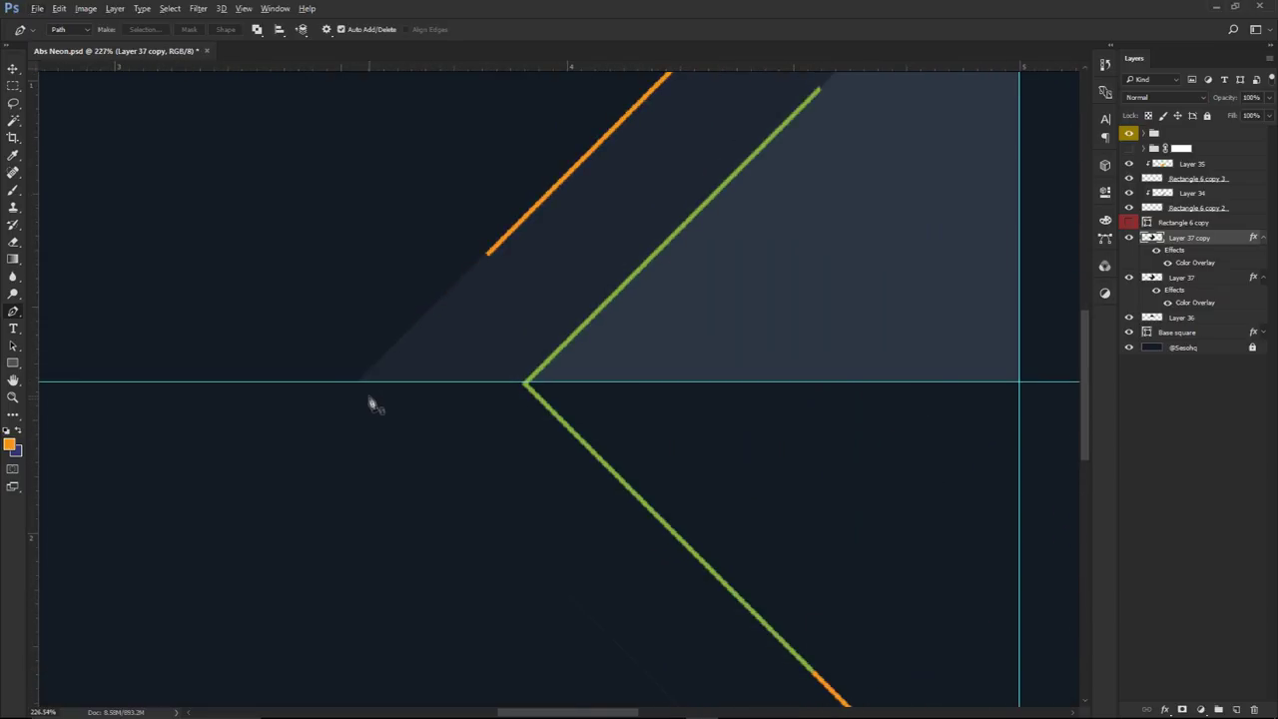
pyautogui.scroll(-3, 484, 408)
pyautogui.moveTo(605, 407); pyautogui.dragTo(180, 409)
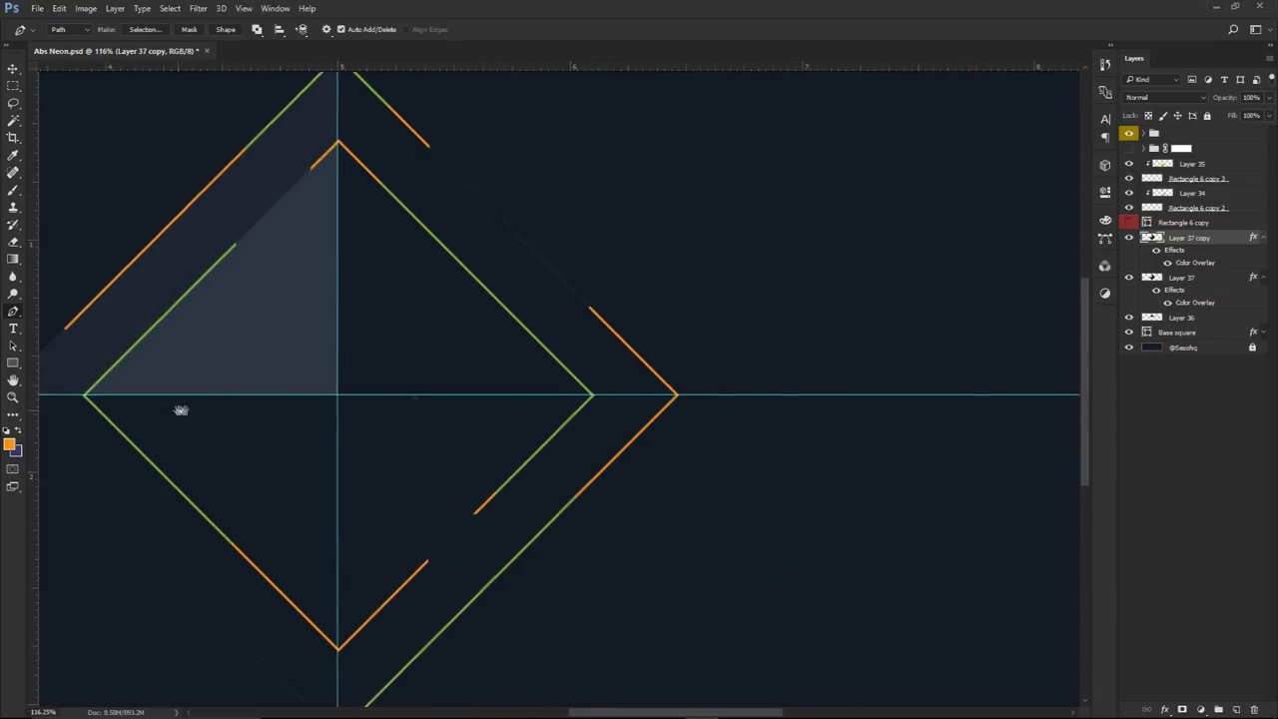
pyautogui.scroll(-3, 679, 400)
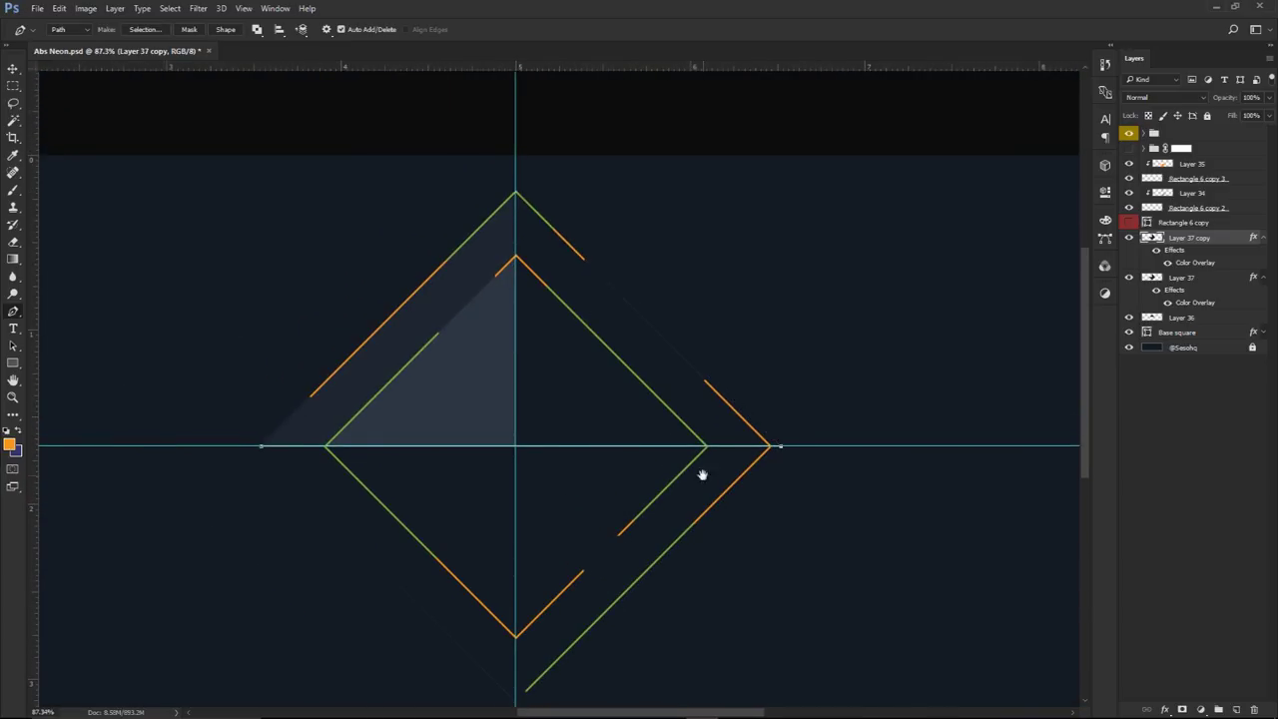
pyautogui.moveTo(702, 473); pyautogui.dragTo(772, 320)
# Pen a triangle over the right top facet, make it a selection, fill it and deselect
pyautogui.click(847, 293)
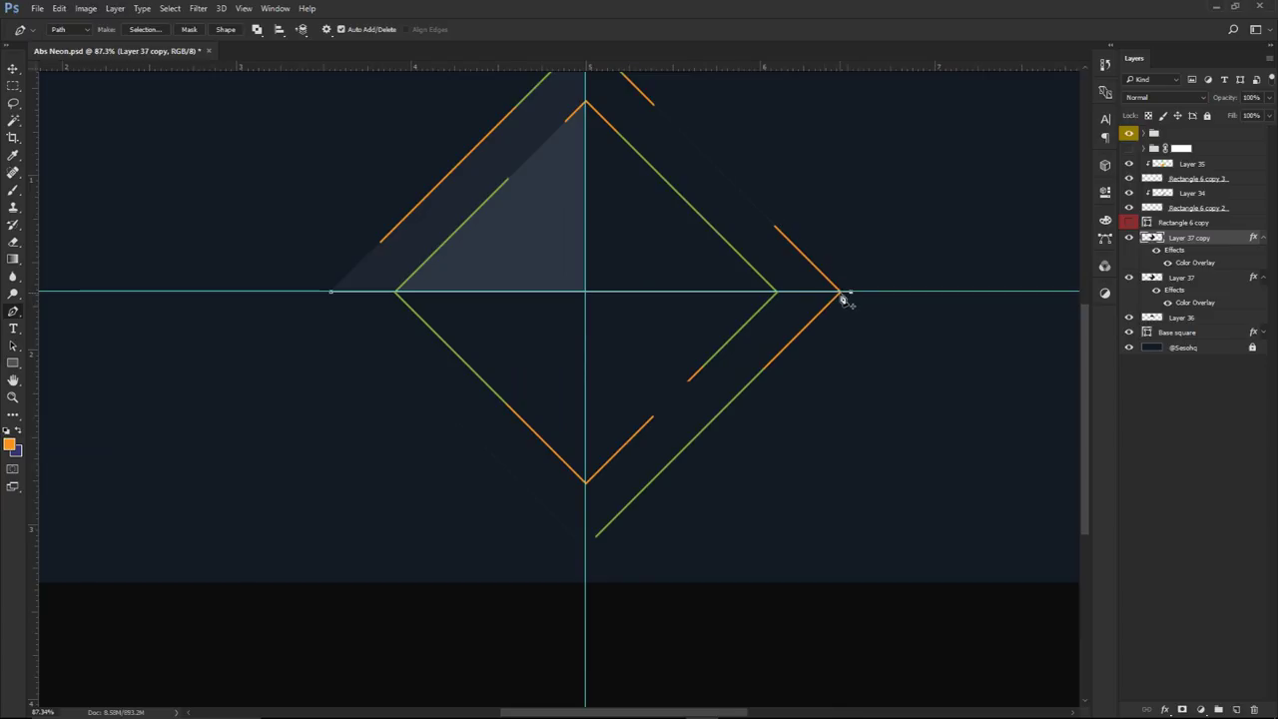
pyautogui.moveTo(844, 298); pyautogui.dragTo(844, 327)
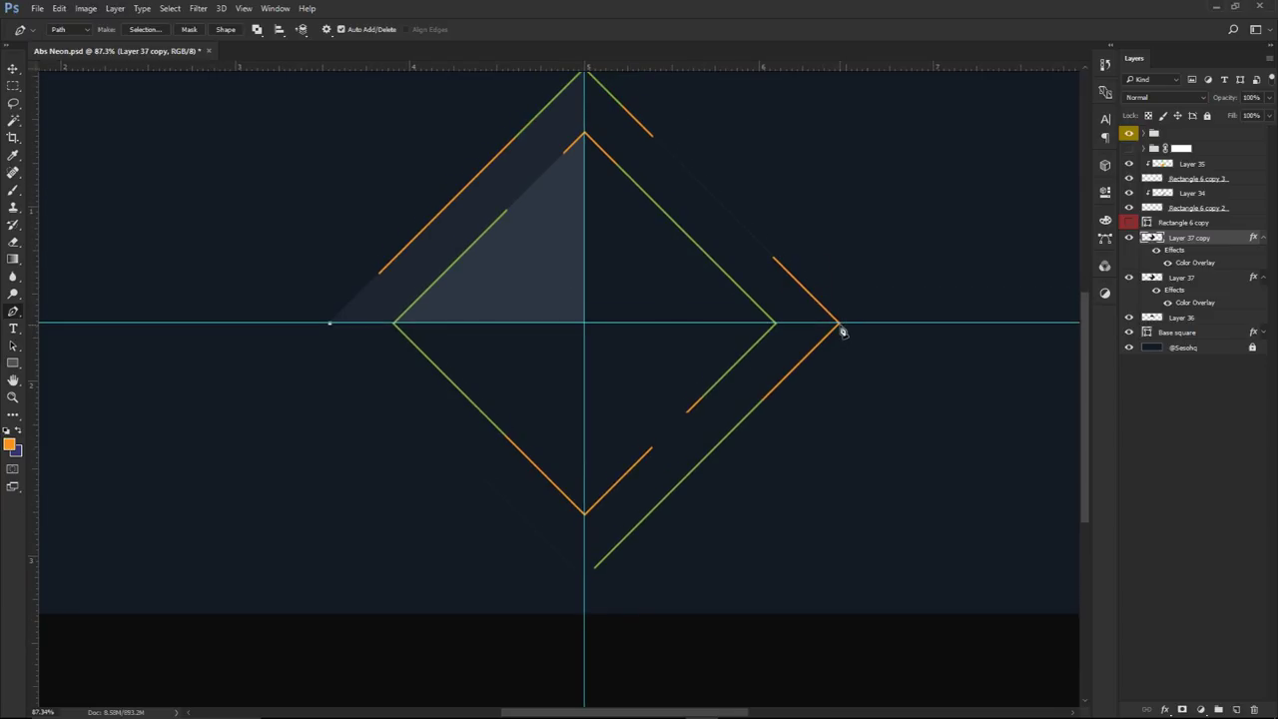
pyautogui.click(840, 325)
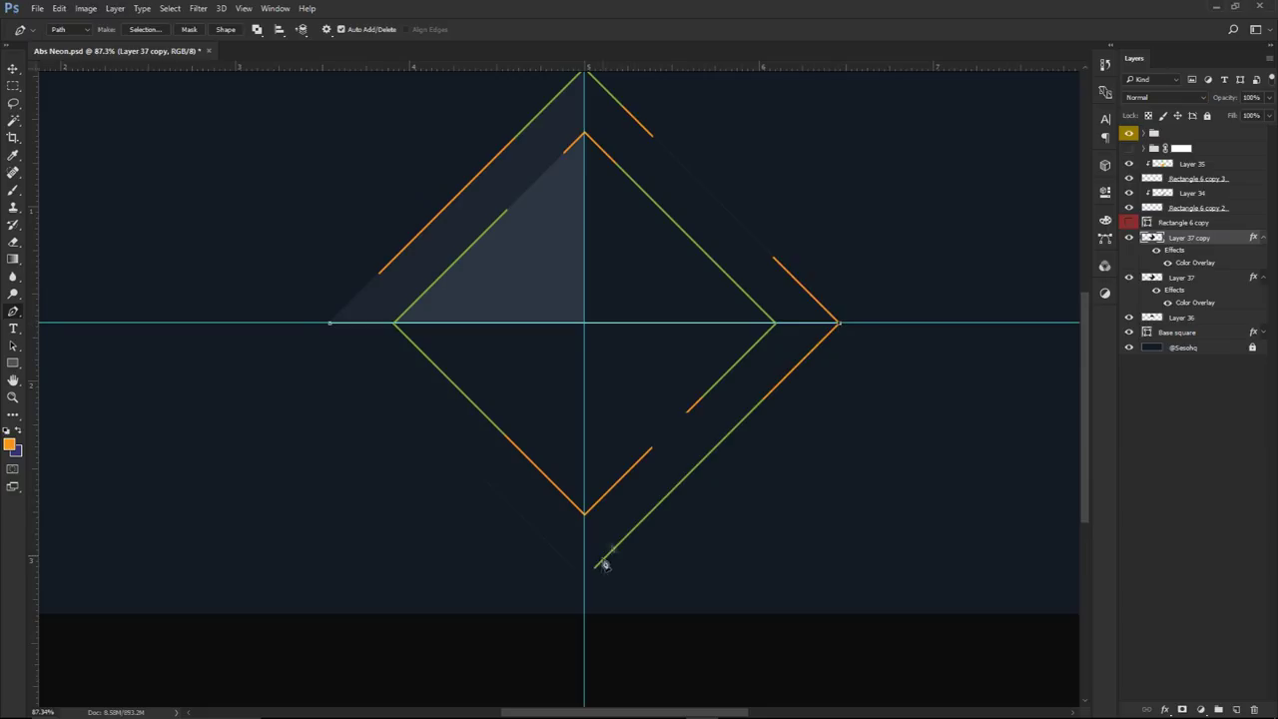
pyautogui.click(585, 579)
pyautogui.click(331, 324)
pyautogui.rightClick(414, 265)
pyautogui.click(475, 326)
pyautogui.press('Return')
pyautogui.hotkey('ctrl', 'd')
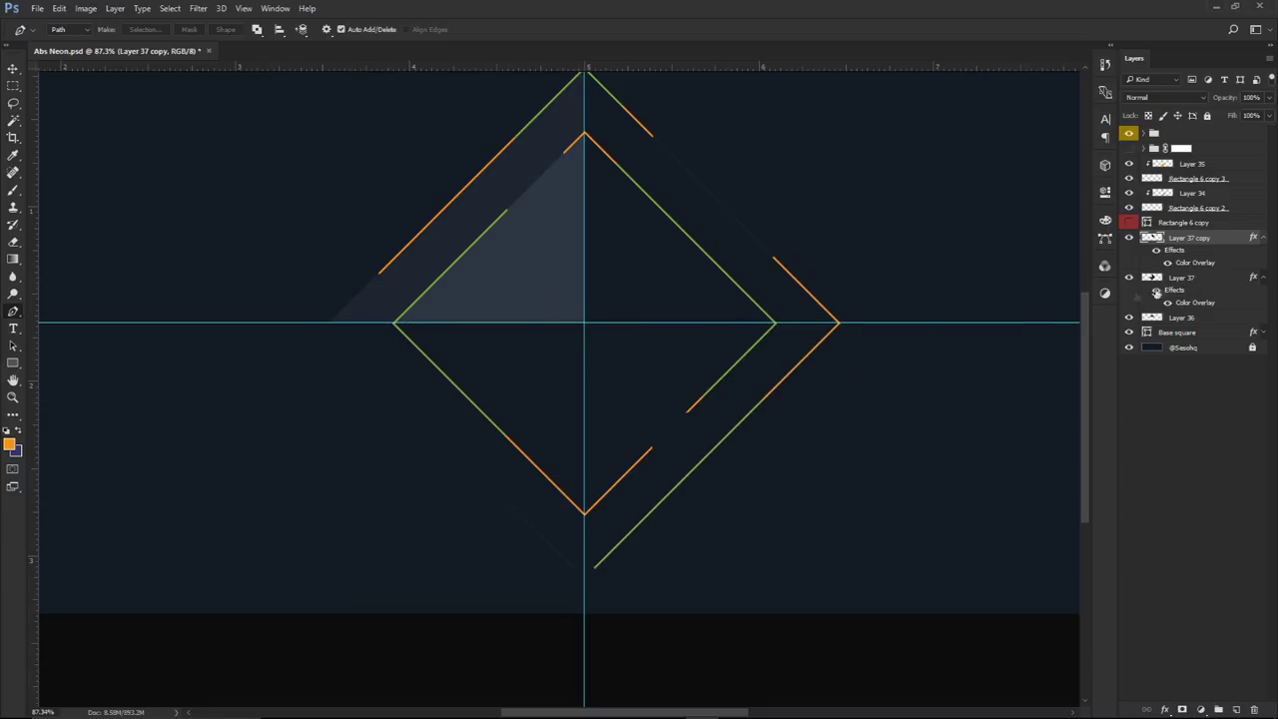
# Set the copy's Color Overlay to navy #1e2531 sampled from the canvas
pyautogui.doubleClick(1199, 263)
pyautogui.click(993, 427)
pyautogui.moveTo(539, 287); pyautogui.dragTo(468, 230)
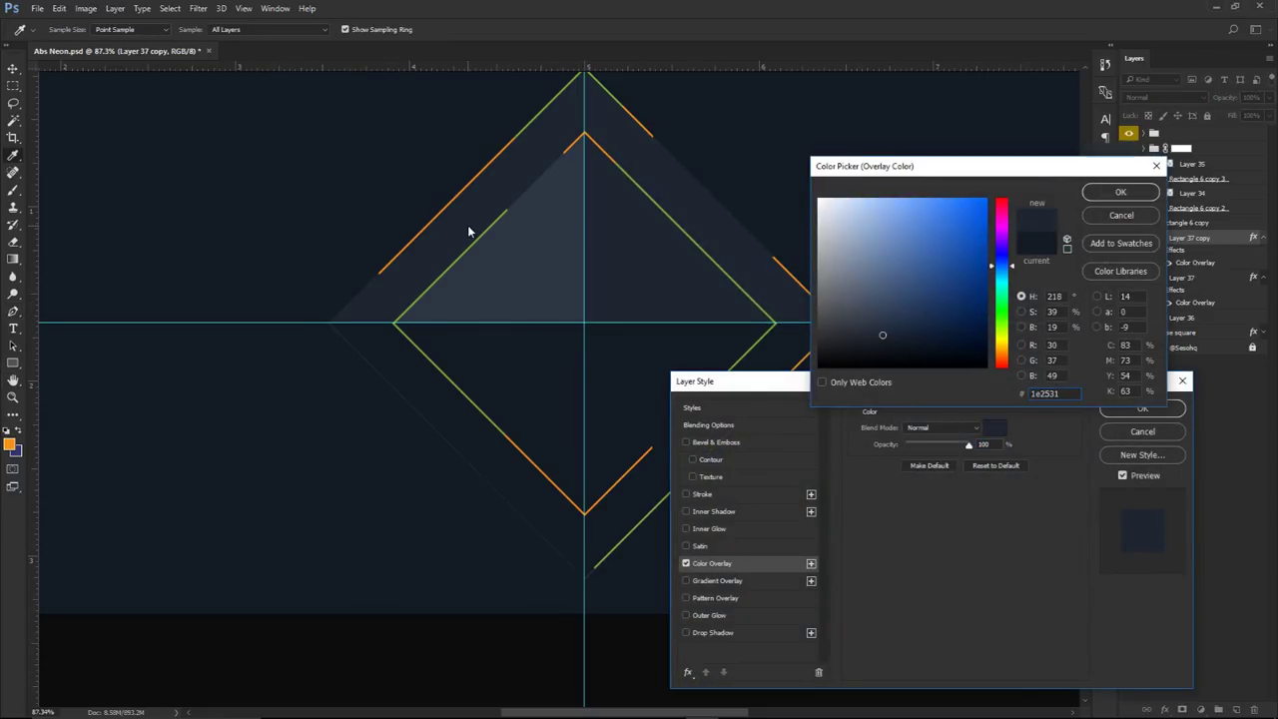
pyautogui.click(1120, 192)
pyautogui.press('Return')
# Hide the guides and fit the whole canvas on screen
pyautogui.hotkey('ctrl', ';')
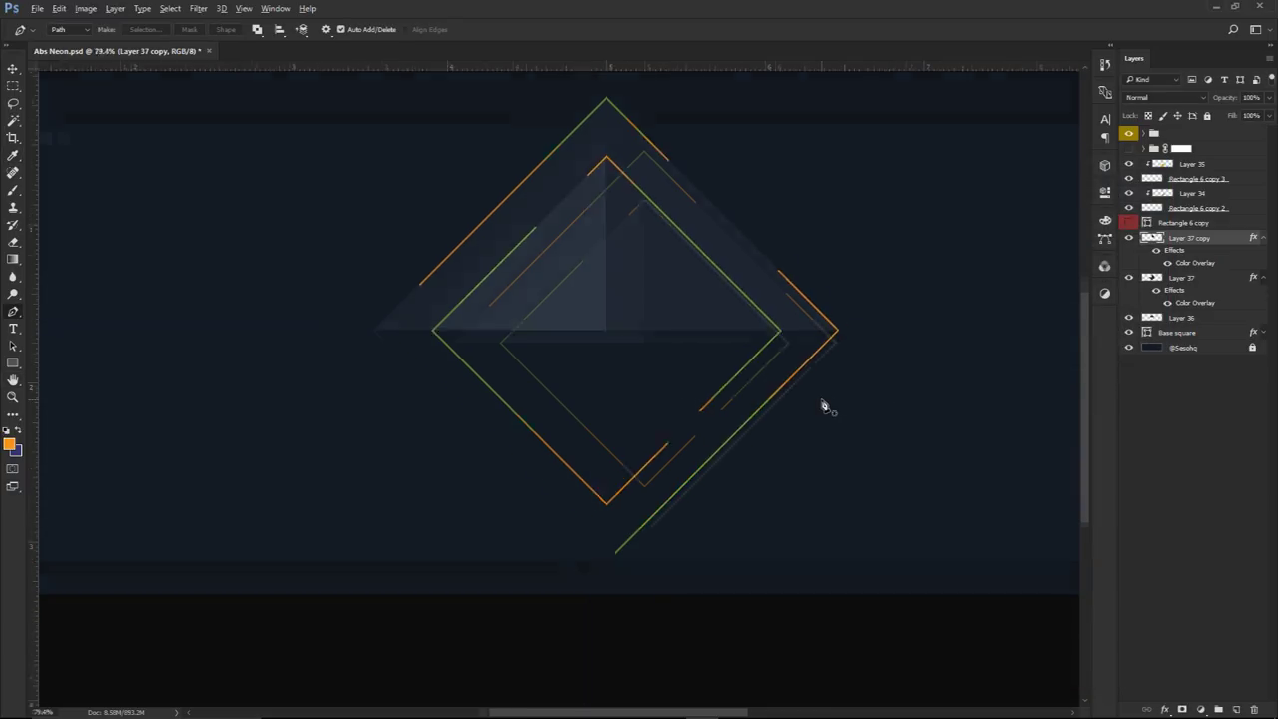
pyautogui.hotkey('ctrl', '0')
pyautogui.press('p')
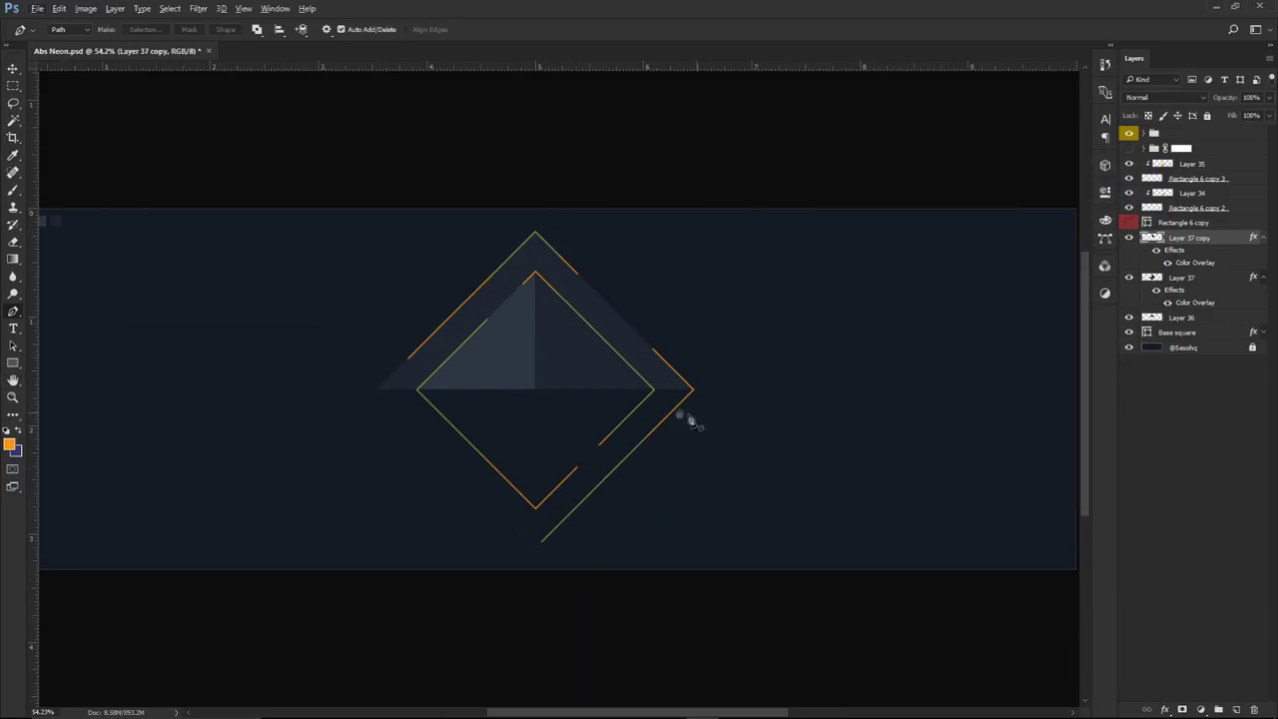
pyautogui.scroll(1, 734, 414)
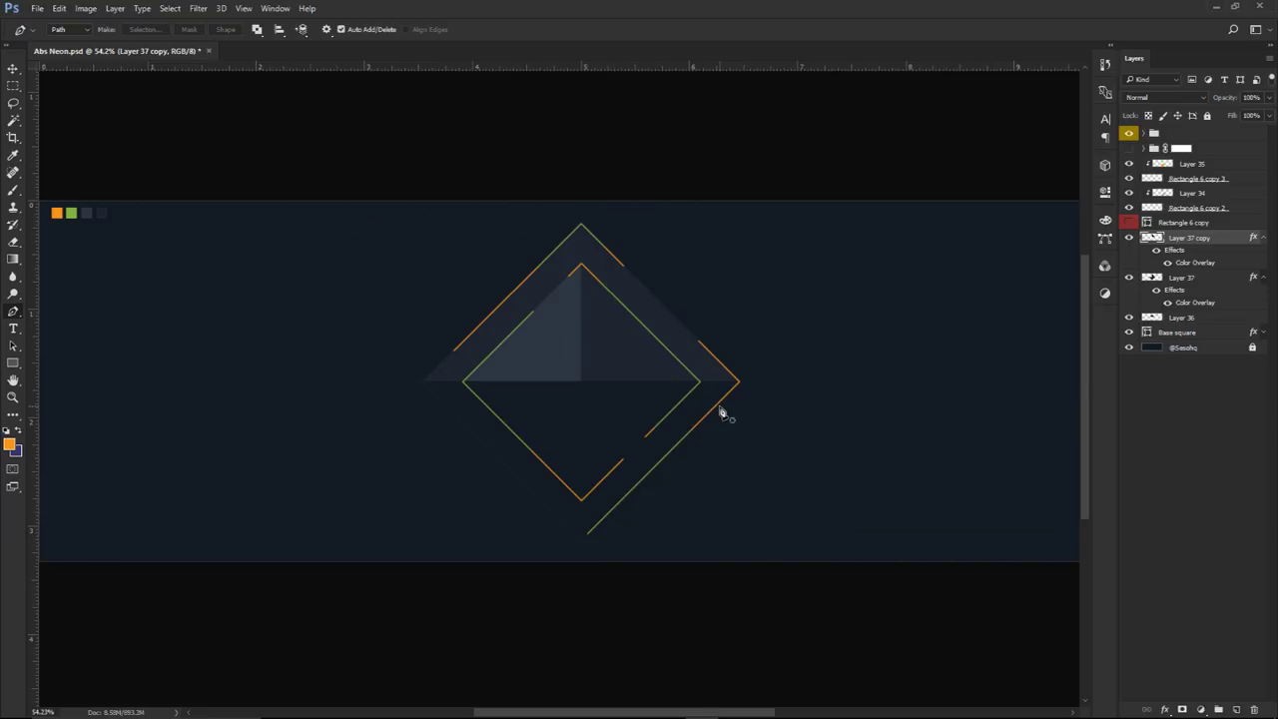
pyautogui.scroll(5, 534, 439)
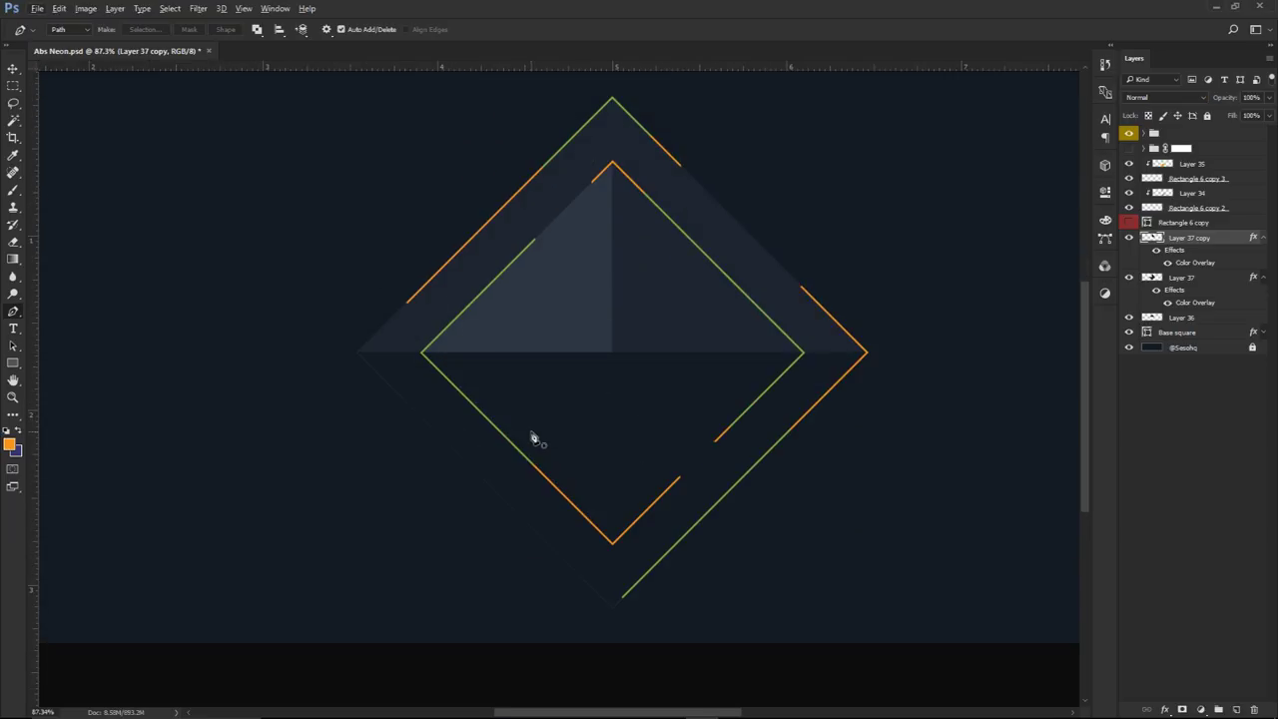
pyautogui.scroll(-6, 534, 440)
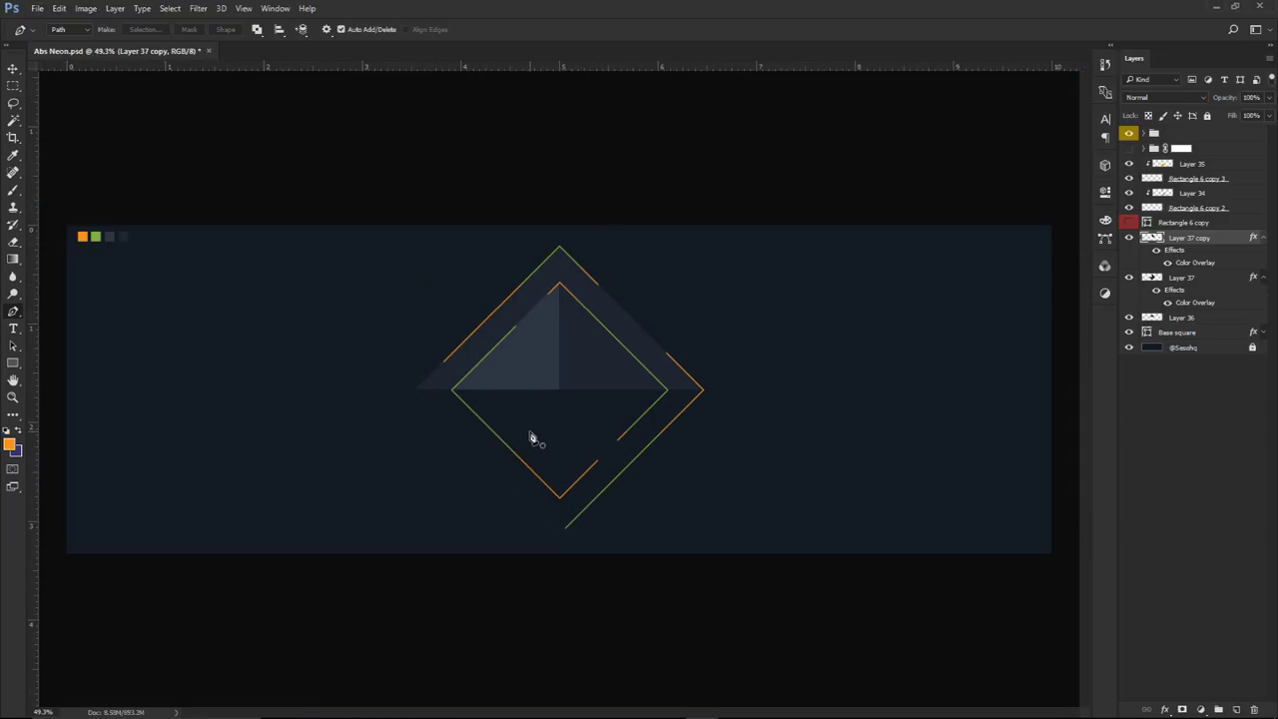
pyautogui.scroll(1, 529, 440)
pyautogui.moveTo(506, 442); pyautogui.dragTo(590, 436)
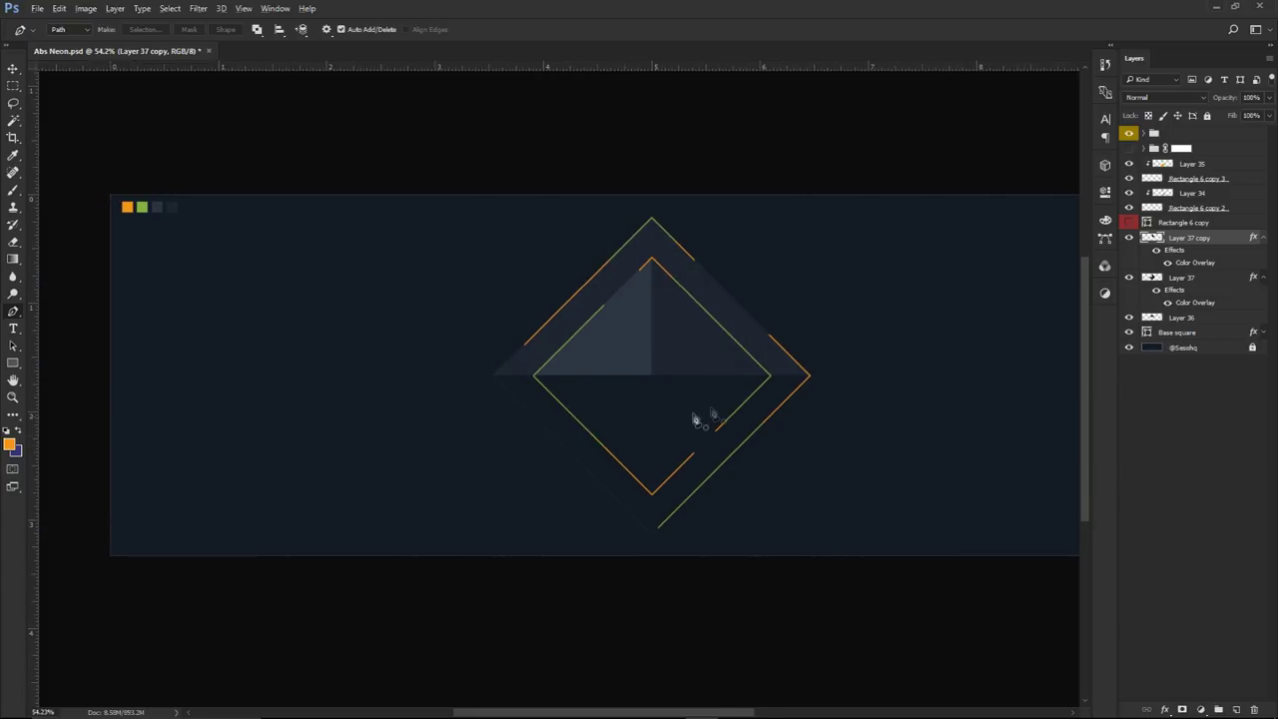
pyautogui.scroll(-1, 699, 419)
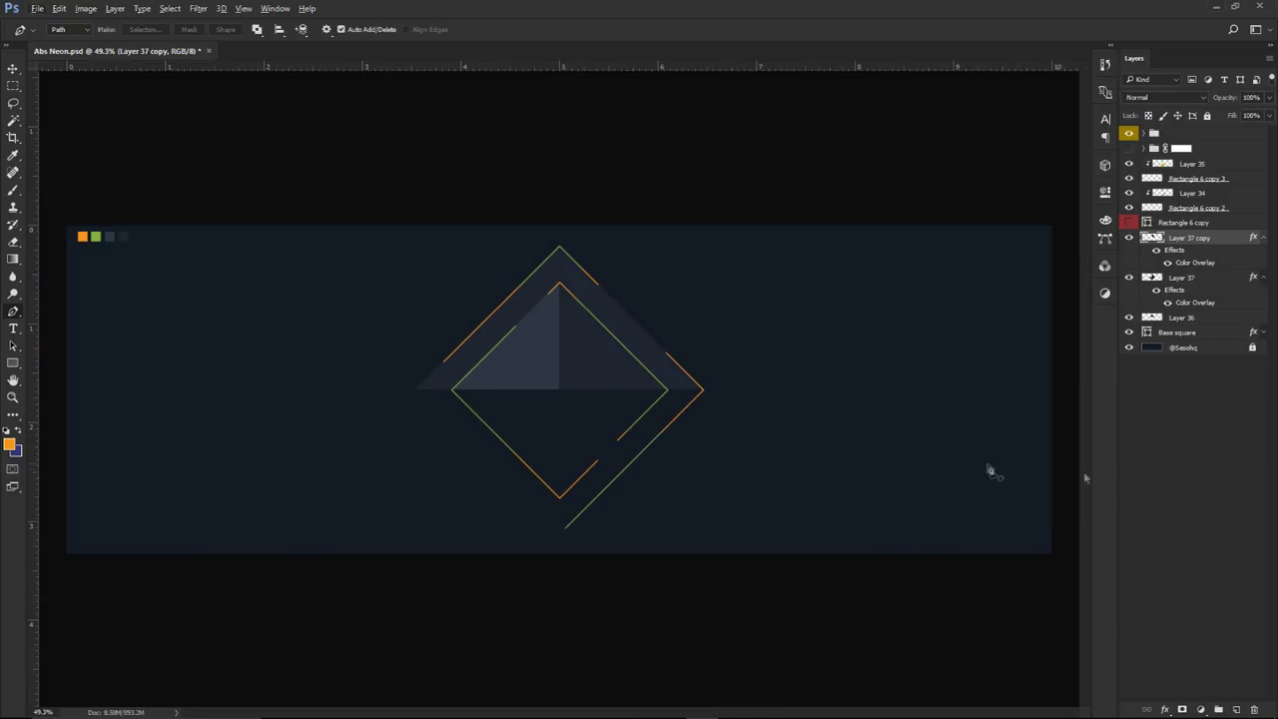
# Add new Layer 38 and pen an L-shaped path from below the apex to the centre, then right
pyautogui.click(1235, 707)
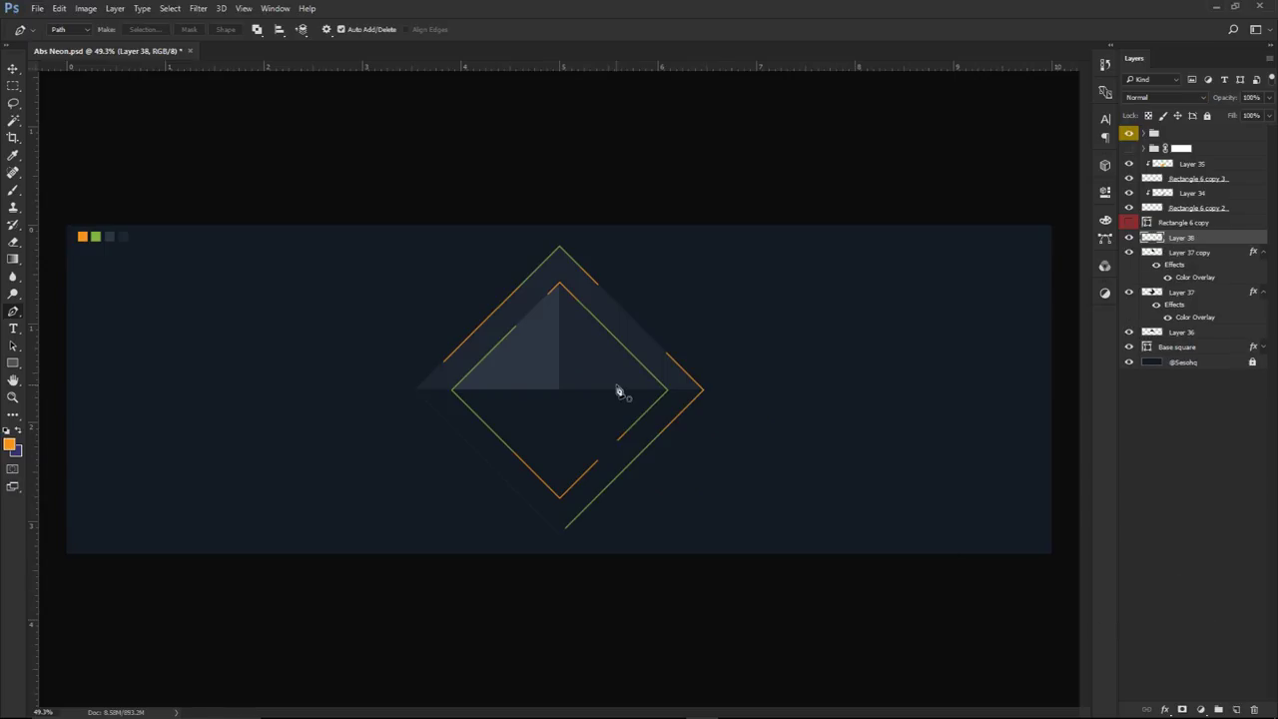
pyautogui.scroll(2, 499, 388)
pyautogui.moveTo(500, 388); pyautogui.dragTo(689, 340)
pyautogui.scroll(3, 684, 244)
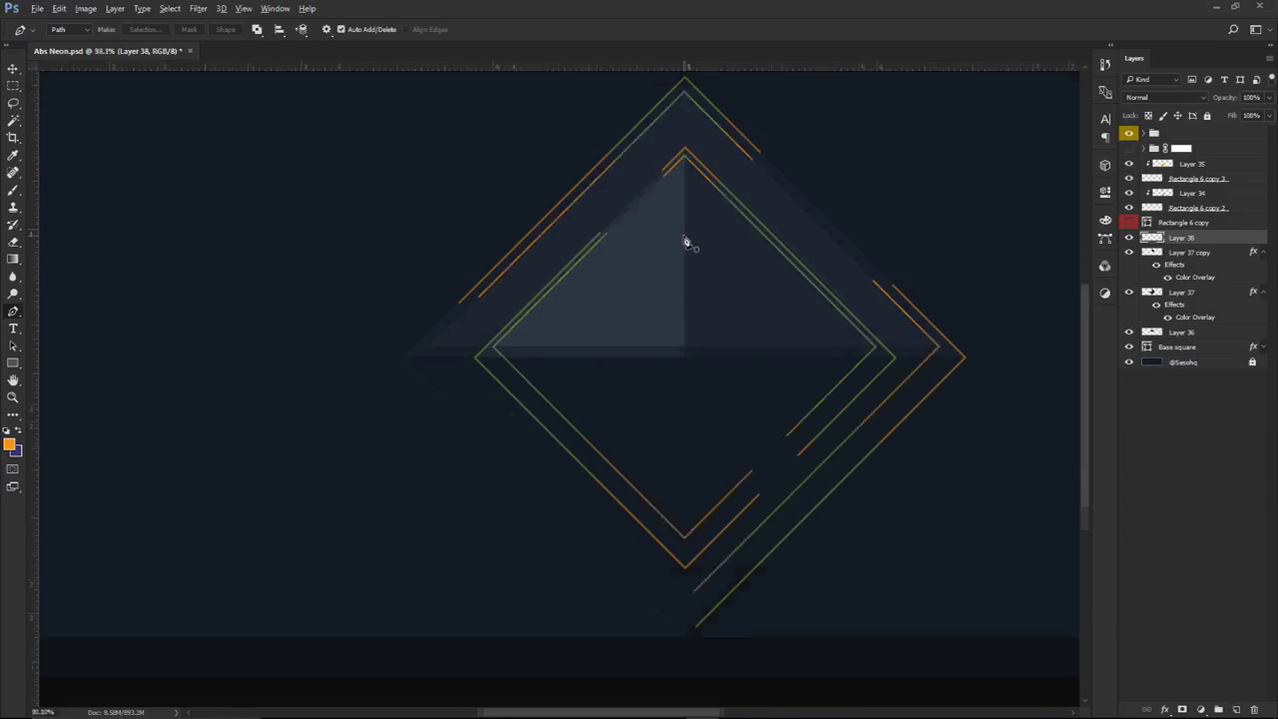
pyautogui.click(688, 230)
pyautogui.click(689, 409)
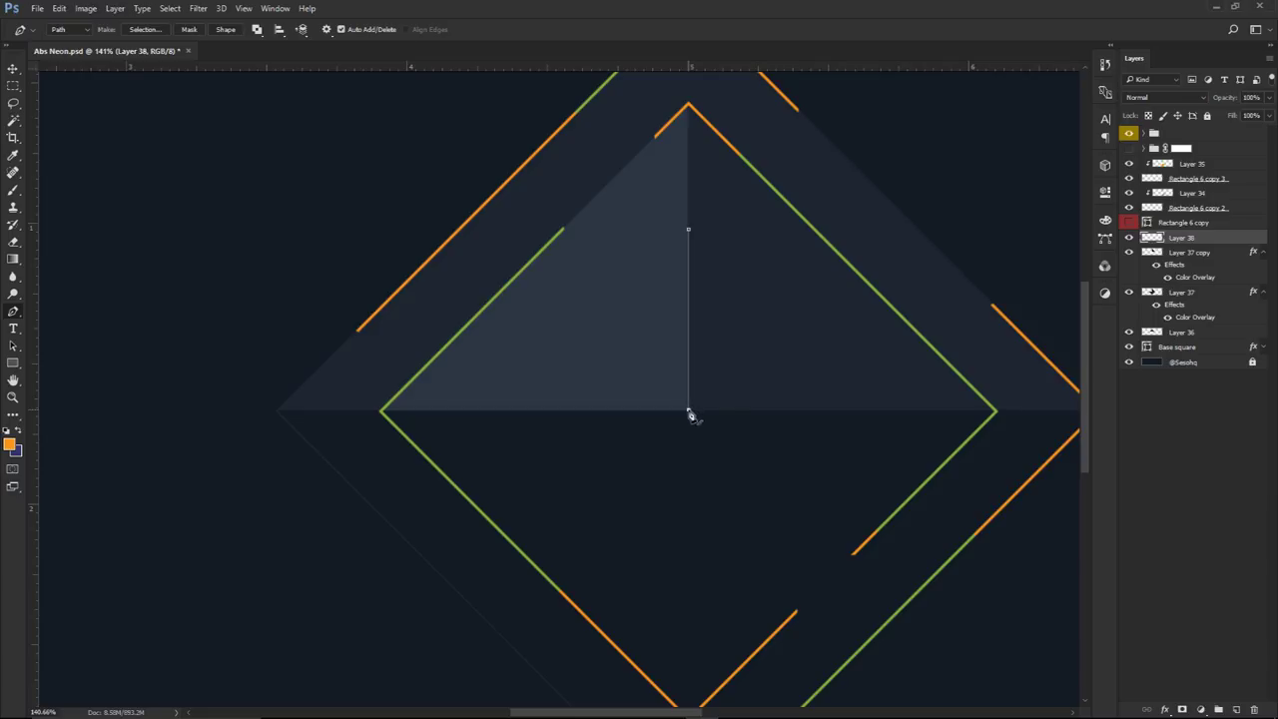
pyautogui.click(851, 409)
# Pen a line inside the upper-left green edge down to the bottom orange edge
pyautogui.moveTo(708, 462); pyautogui.dragTo(731, 433)
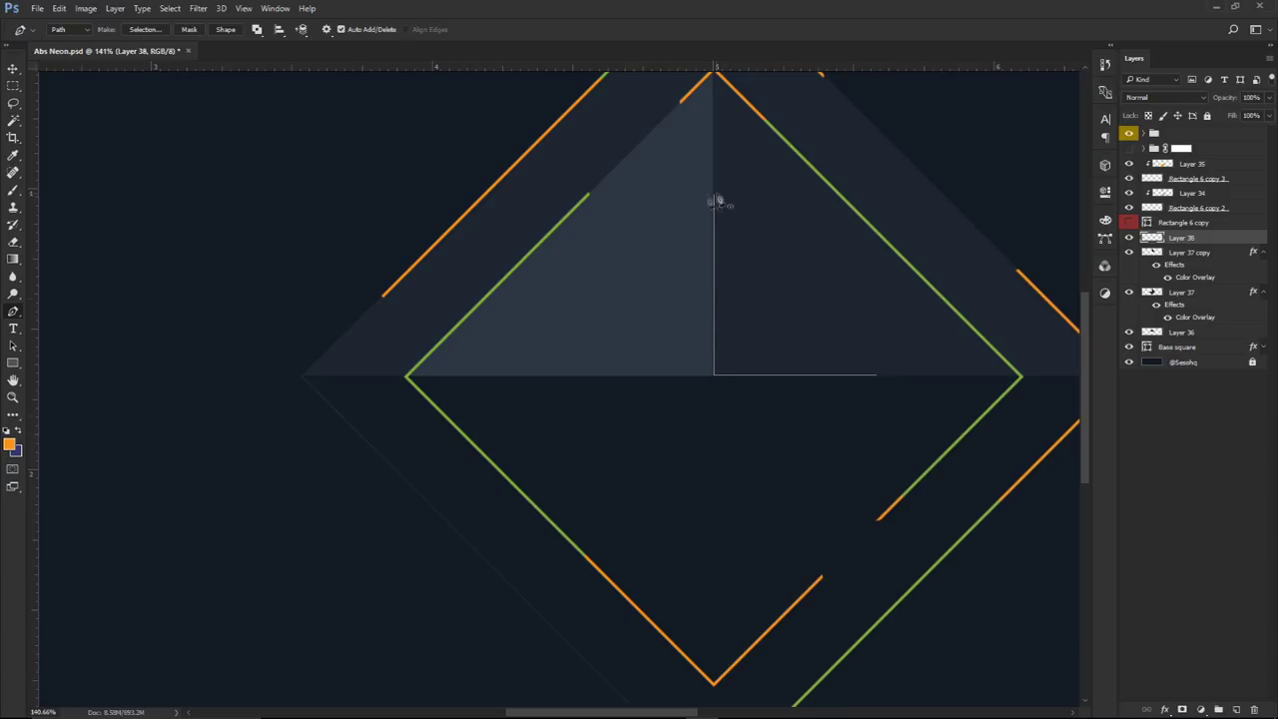
pyautogui.click(581, 305)
pyautogui.click(494, 392)
pyautogui.click(714, 610)
pyautogui.hotkey('ctrl', 'z')
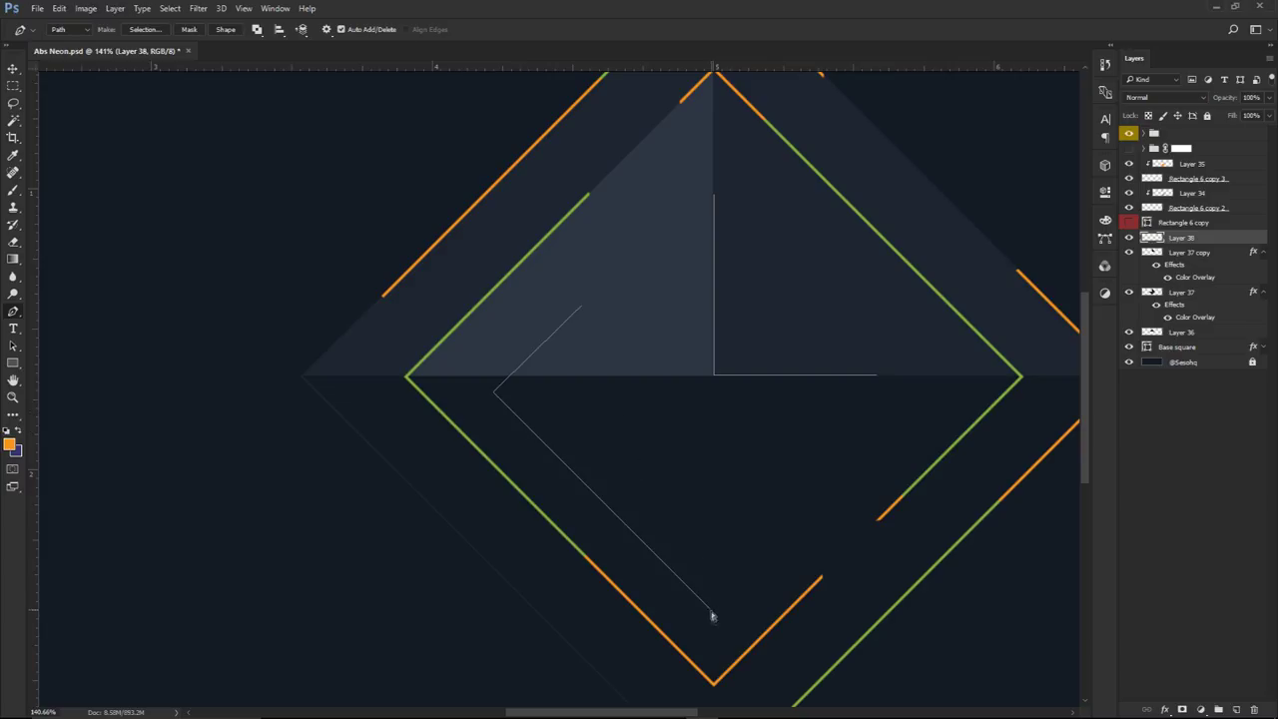
pyautogui.click(704, 605)
# Pen a line parallel to the top-left edge continuing down the upper-right side
pyautogui.moveTo(836, 465); pyautogui.dragTo(753, 494)
pyautogui.scroll(3, 762, 448)
pyautogui.scroll(-1, 485, 290)
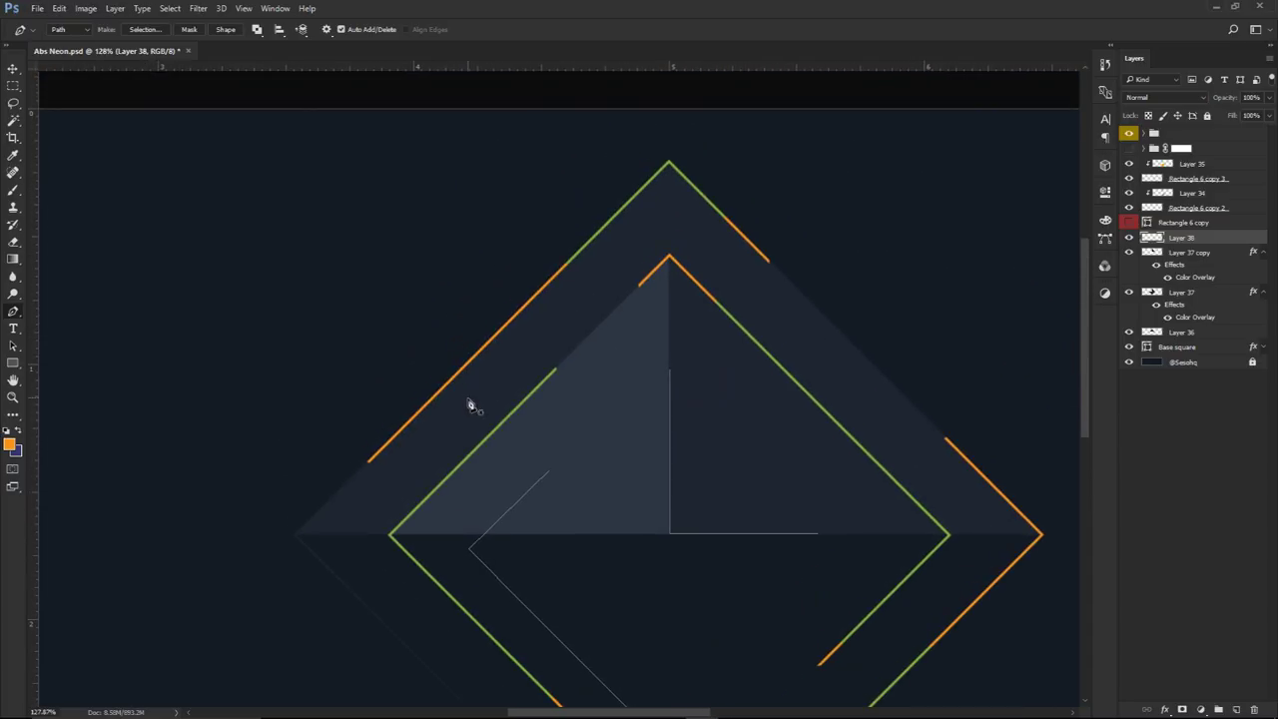
pyautogui.click(667, 218)
pyautogui.scroll(-3, 734, 350)
pyautogui.hscroll(3, 733, 349)
pyautogui.click(892, 436)
pyautogui.hotkey('ctrl', 'z')
pyautogui.click(904, 451)
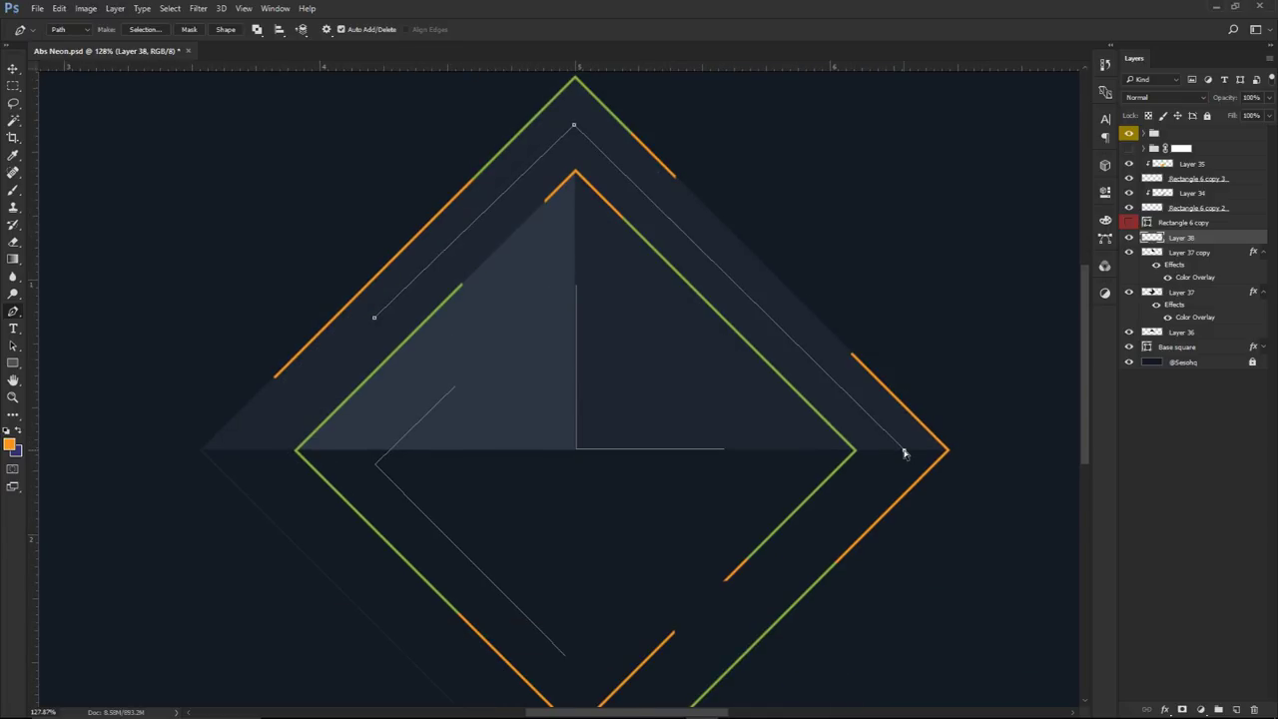
# End the upper-right line with an anchor inside the right orange edge
pyautogui.scroll(-5, 844, 552)
pyautogui.hscroll(-2, 844, 552)
pyautogui.click(813, 445)
pyautogui.hotkey('ctrl', 'z')
pyautogui.click(842, 400)
pyautogui.hotkey('ctrl', 'z')
pyautogui.click(852, 389)
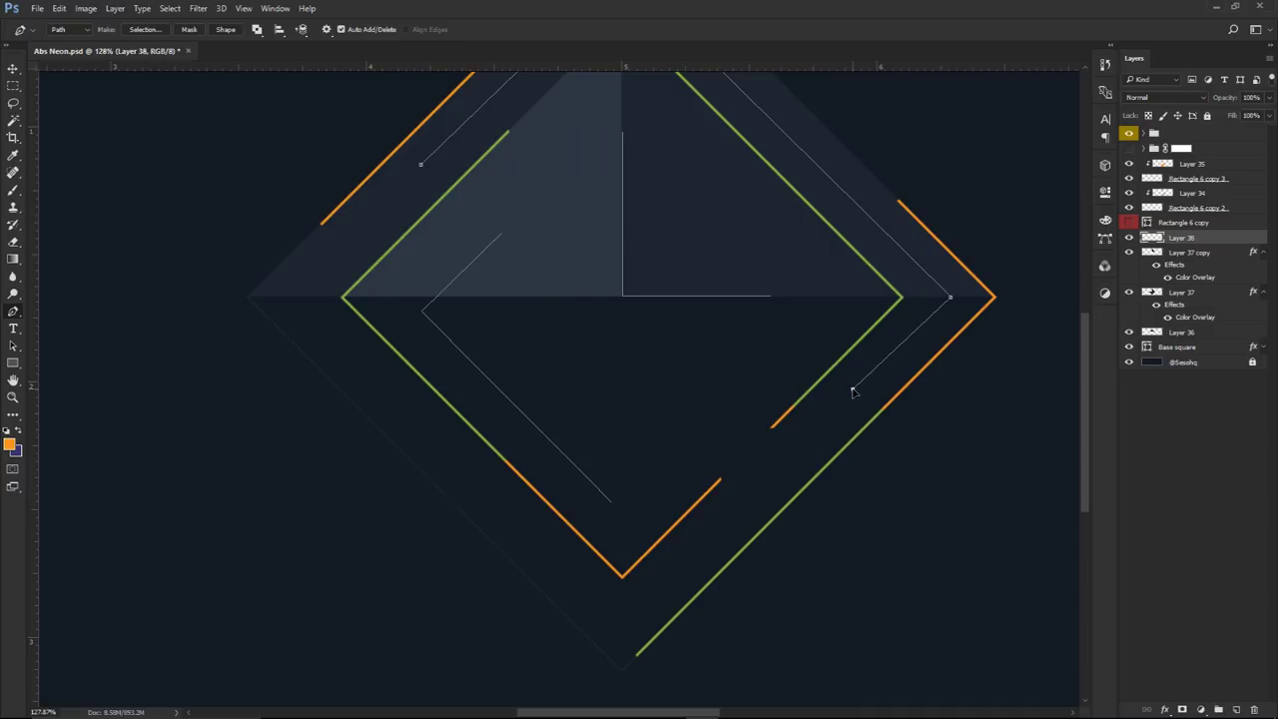
pyautogui.scroll(-5, 942, 436)
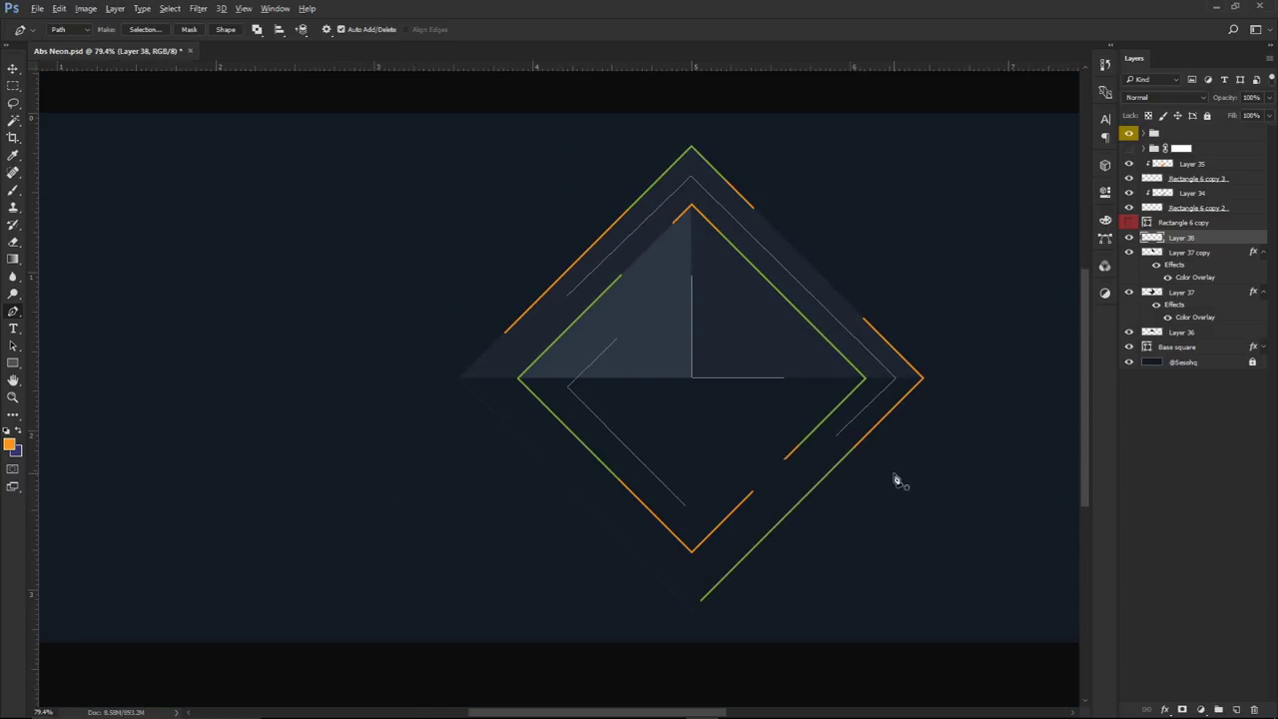
pyautogui.scroll(-3, 896, 480)
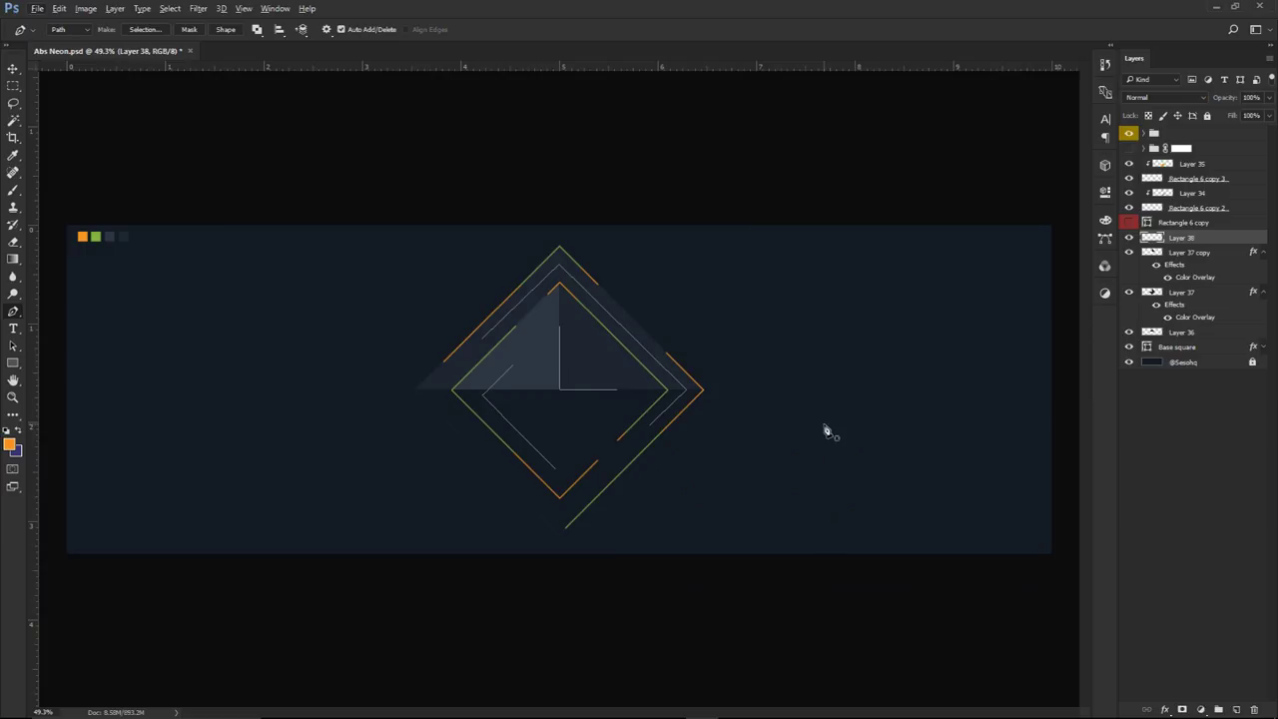
pyautogui.press('b')
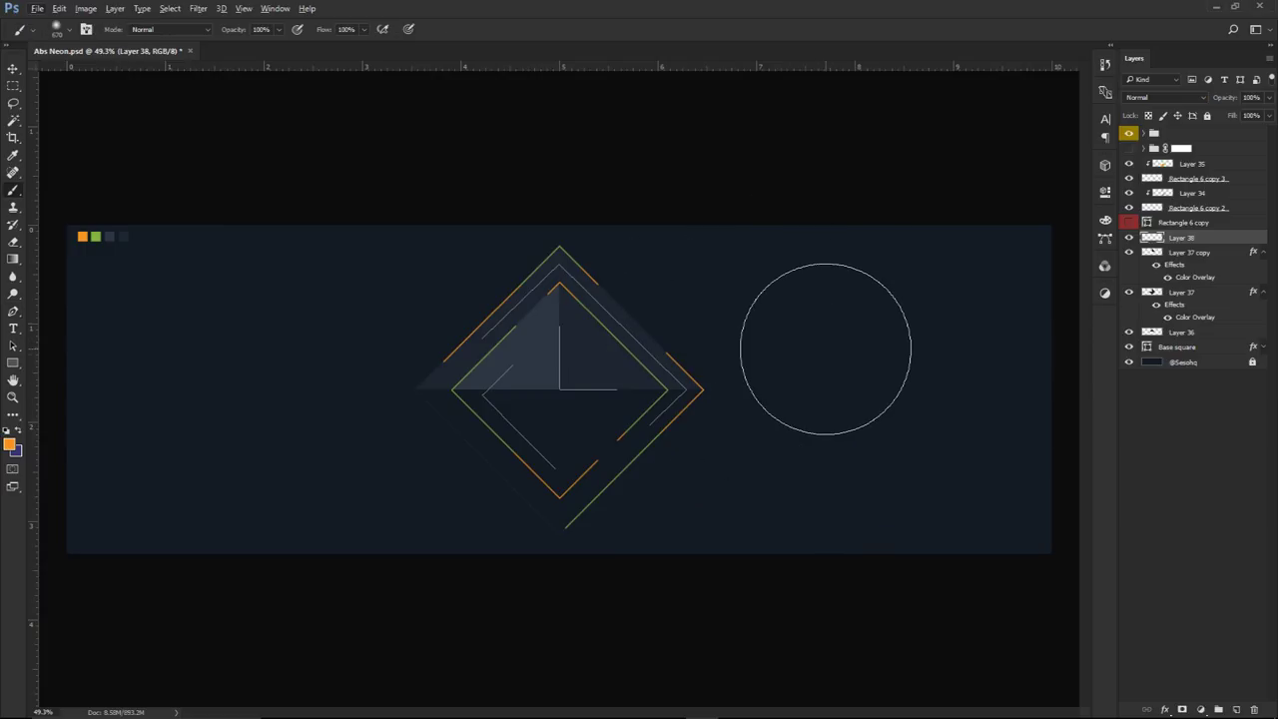
# Set the brush tip to 3 px size and 100% hardness
pyautogui.rightClick(825, 348)
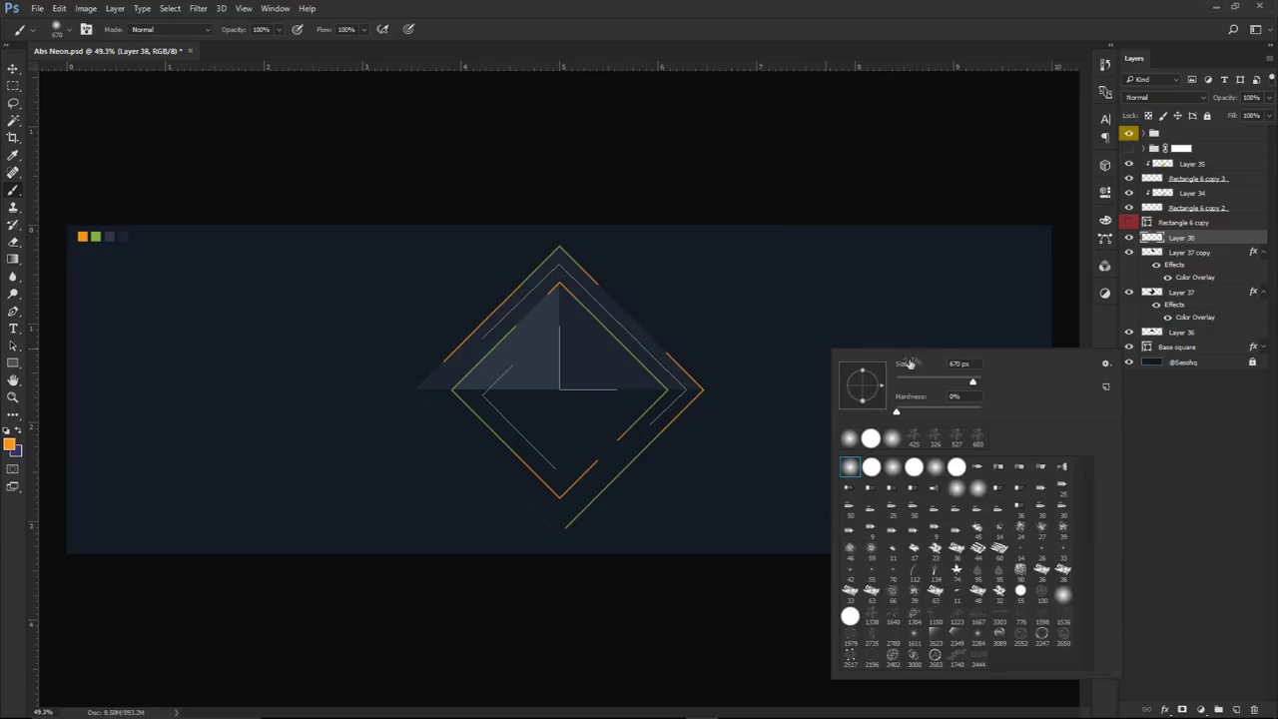
pyautogui.click(972, 361)
pyautogui.write('3')
pyautogui.moveTo(897, 412); pyautogui.dragTo(985, 413)
pyautogui.click(731, 309)
# Check the foreground colour and Layer 38's style settings, leaving both unchanged
pyautogui.scroll(2, 115, 419)
pyautogui.moveTo(108, 416); pyautogui.dragTo(135, 421)
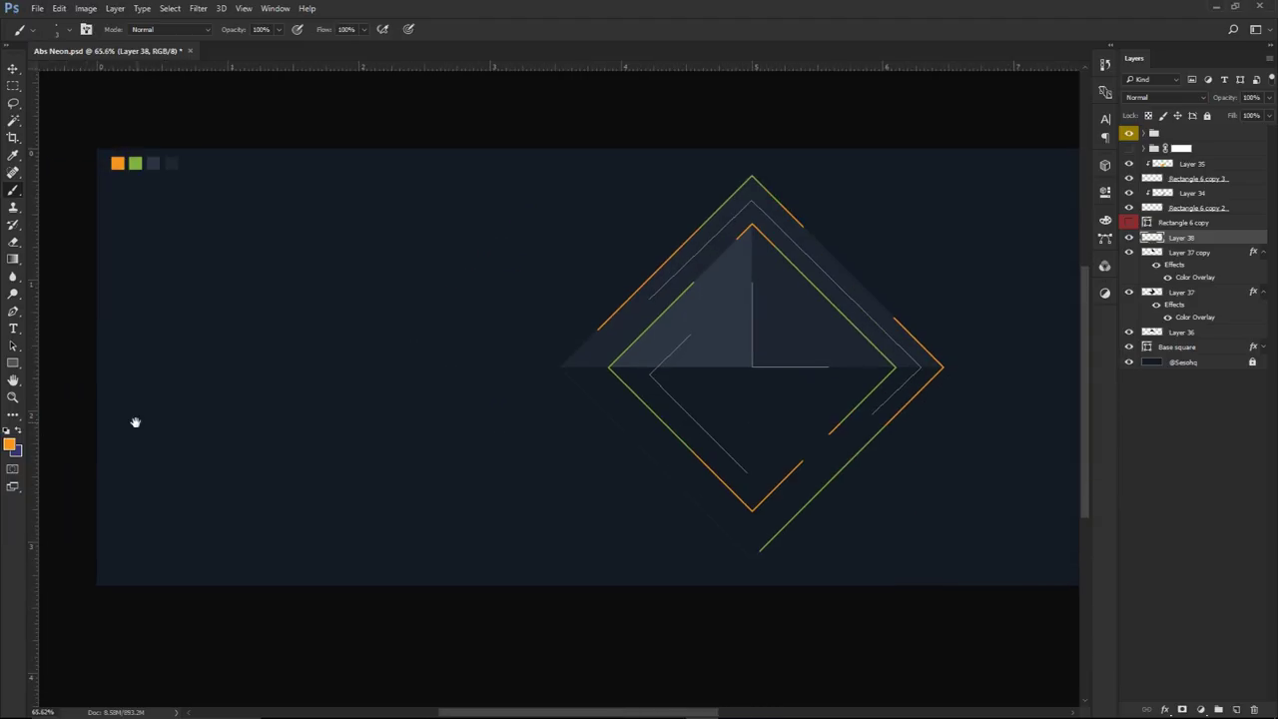
pyautogui.click(10, 444)
pyautogui.moveTo(908, 178); pyautogui.dragTo(313, 234)
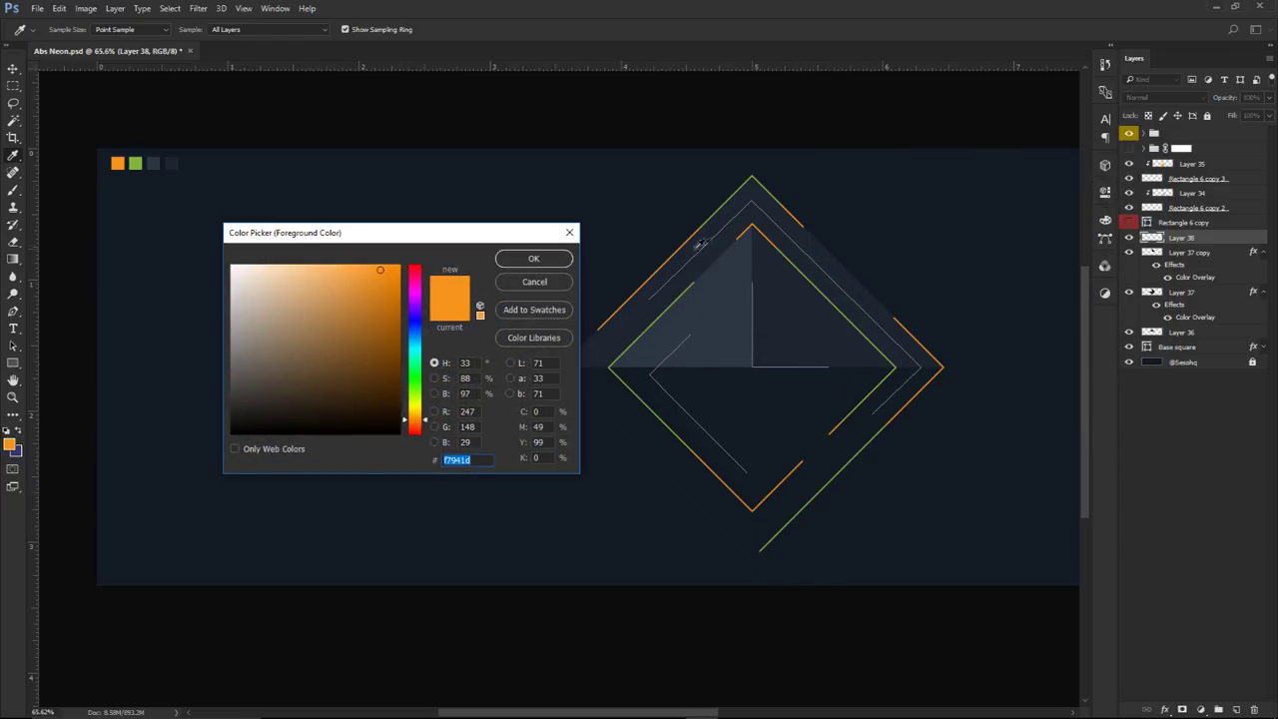
pyautogui.click(536, 283)
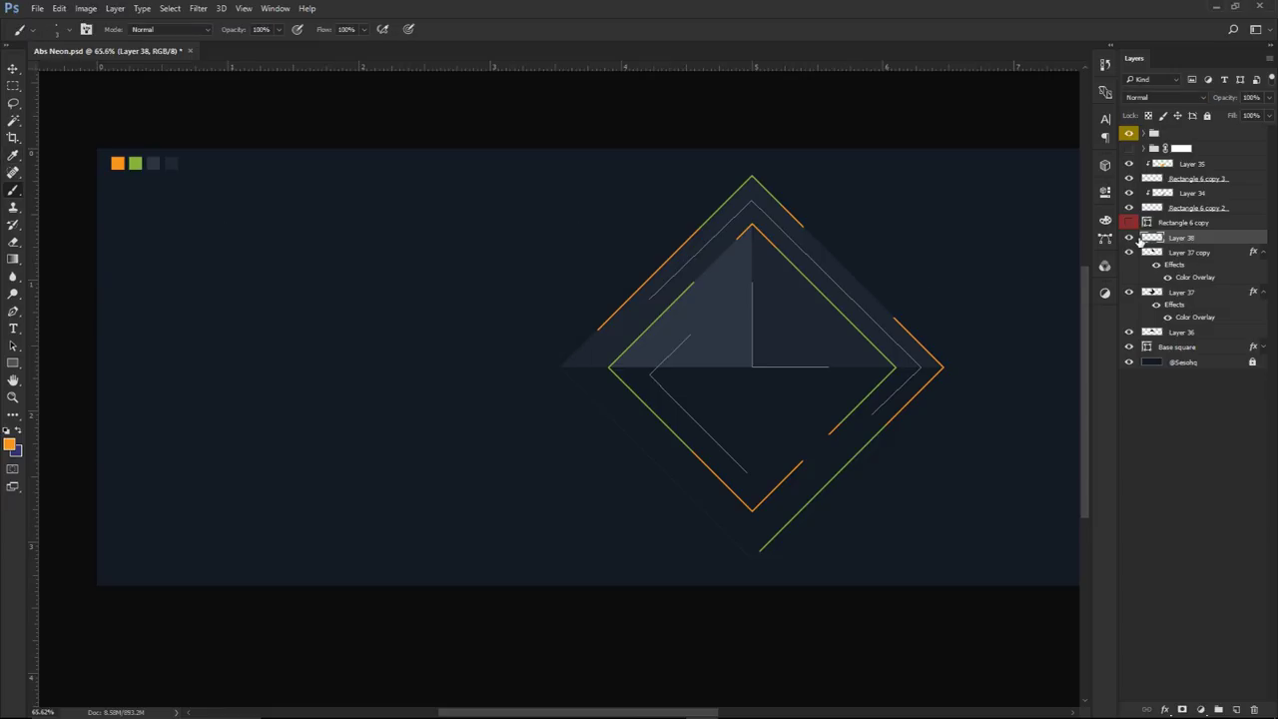
pyautogui.doubleClick(1139, 241)
pyautogui.click(1139, 432)
pyautogui.click(1128, 239)
# Stroke the drawn paths with the Brush tool in orange
pyautogui.press('p')
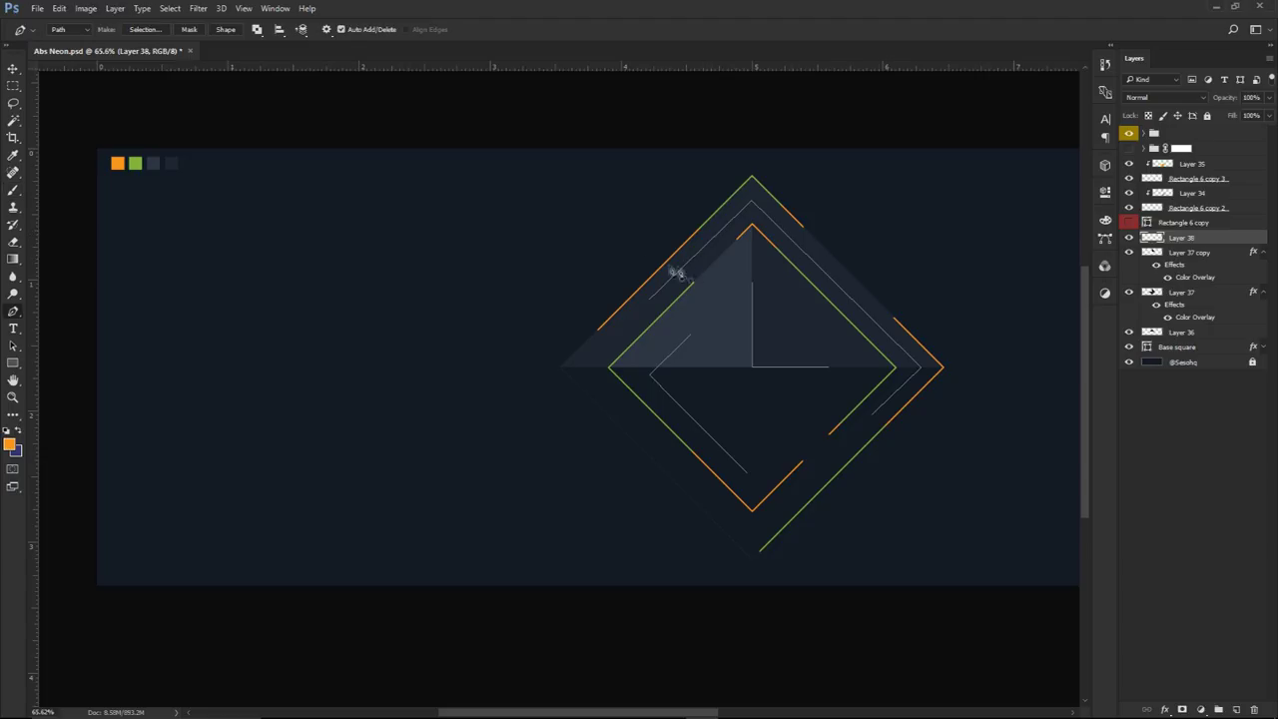
pyautogui.rightClick(571, 257)
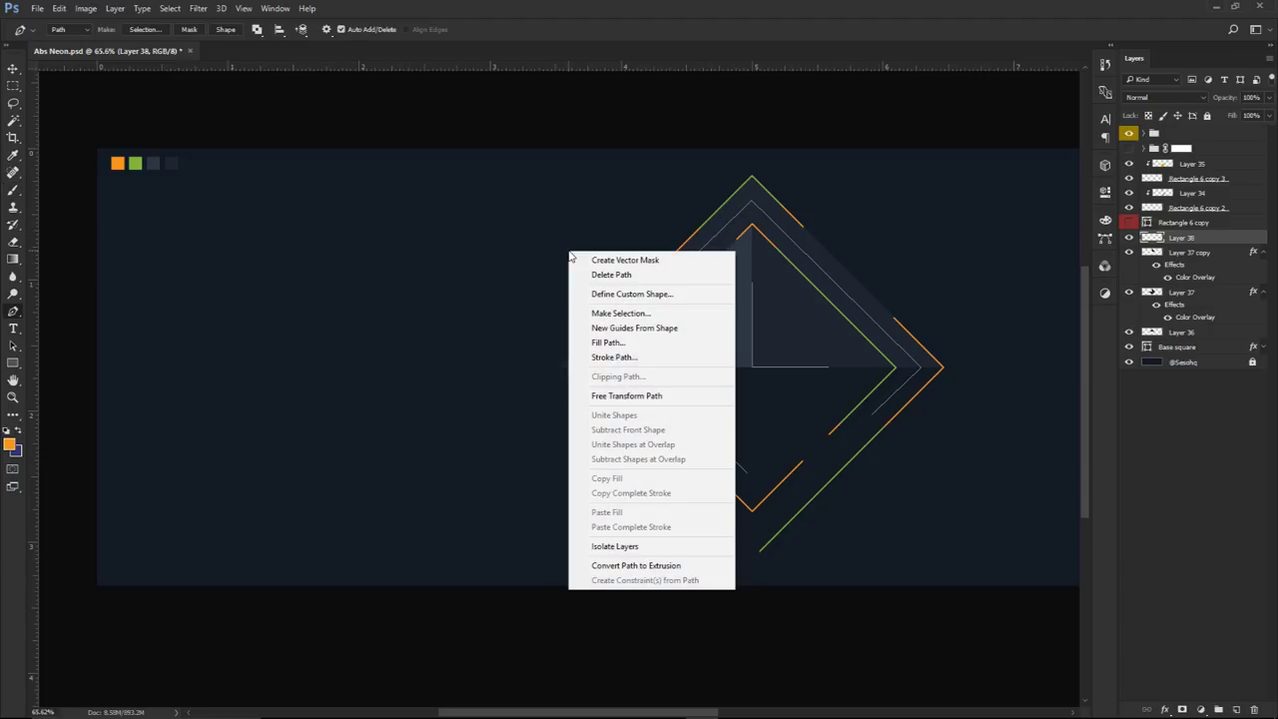
pyautogui.click(606, 356)
pyautogui.moveTo(584, 211)
pyautogui.mouseDown()
pyautogui.moveTo(491, 215)
pyautogui.moveTo(458, 293)
pyautogui.moveTo(374, 272)
pyautogui.mouseUp()
pyautogui.click(388, 299)
pyautogui.click(387, 310)
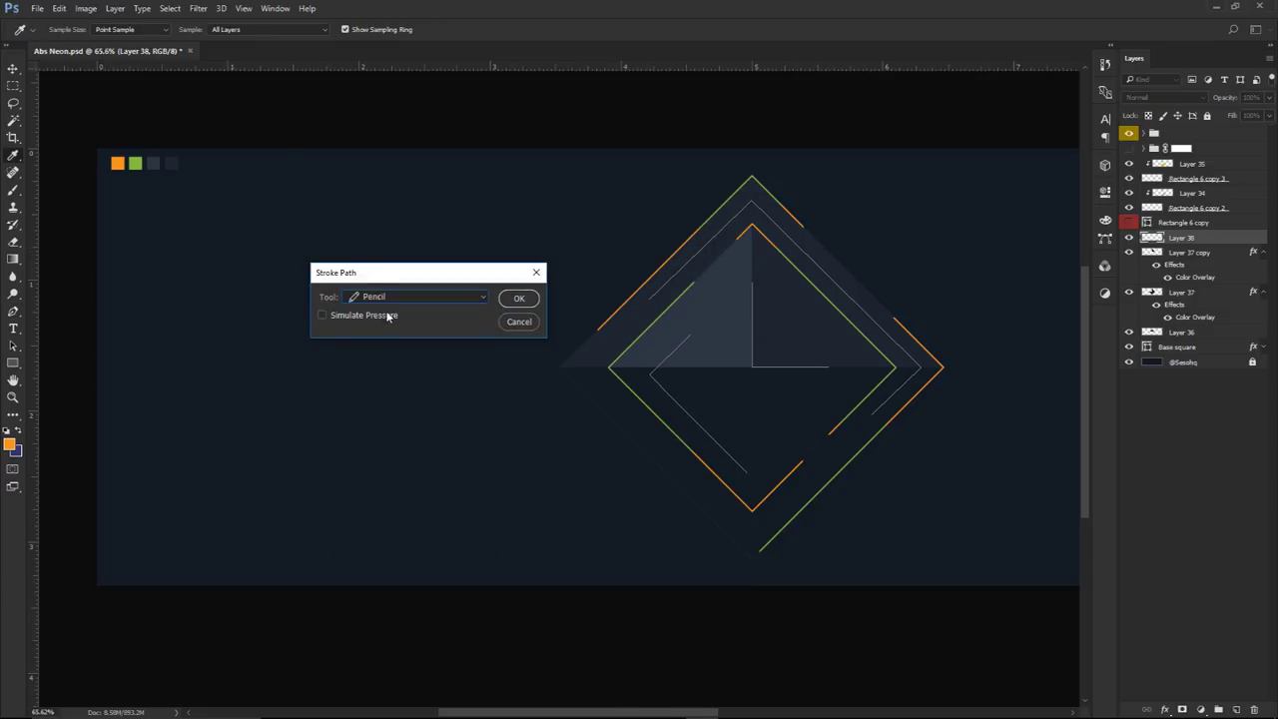
pyautogui.click(363, 302)
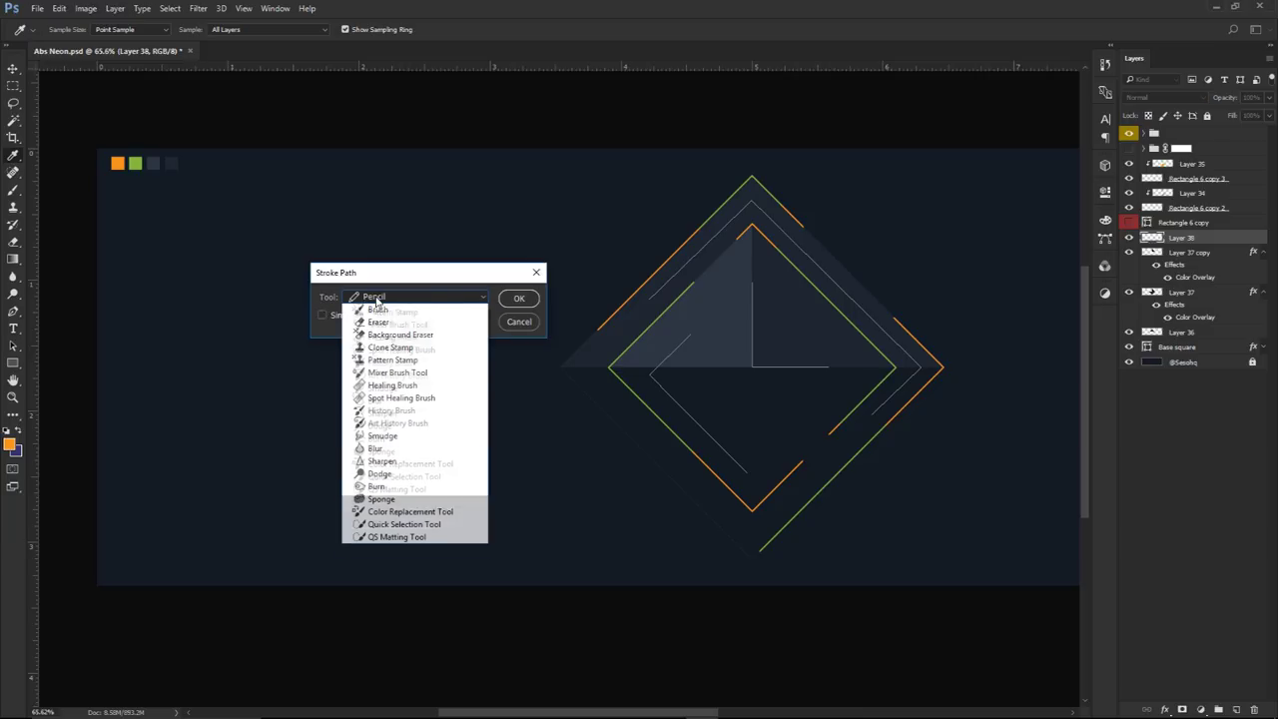
pyautogui.click(380, 307)
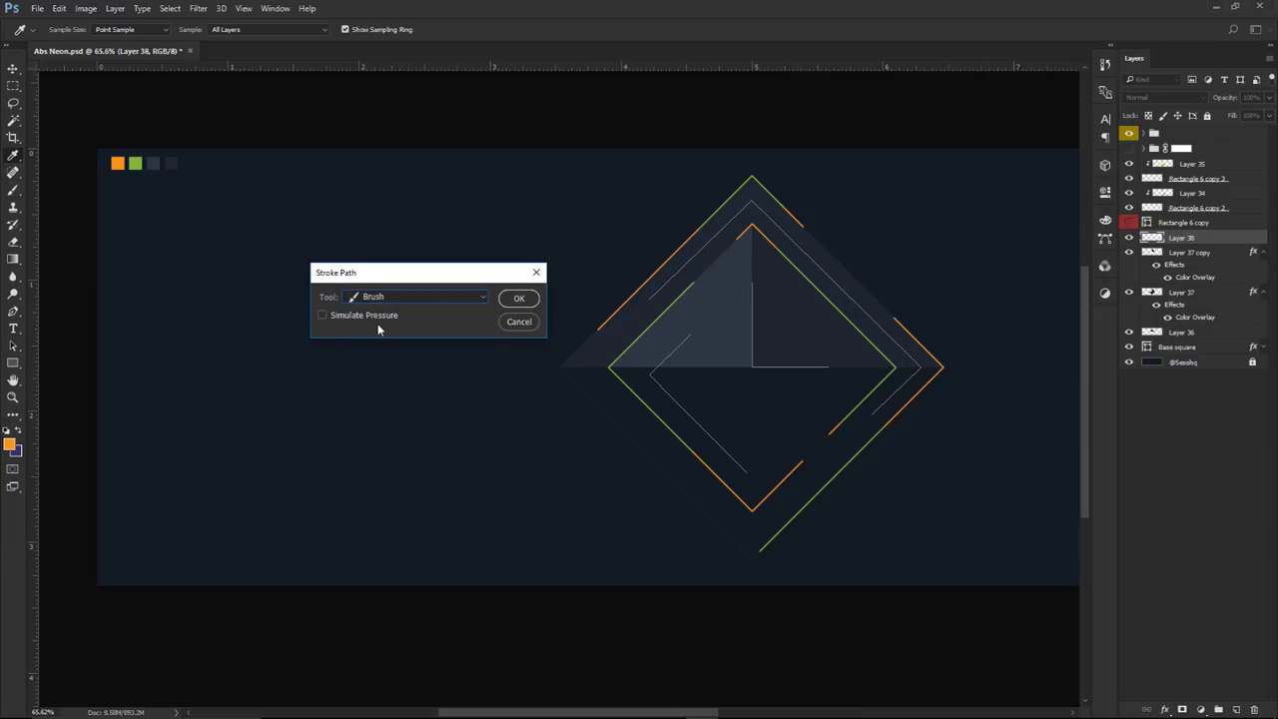
pyautogui.click(519, 298)
# Delete the path outline, leaving only the orange strokes
pyautogui.press('p')
pyautogui.rightClick(804, 221)
pyautogui.click(826, 245)
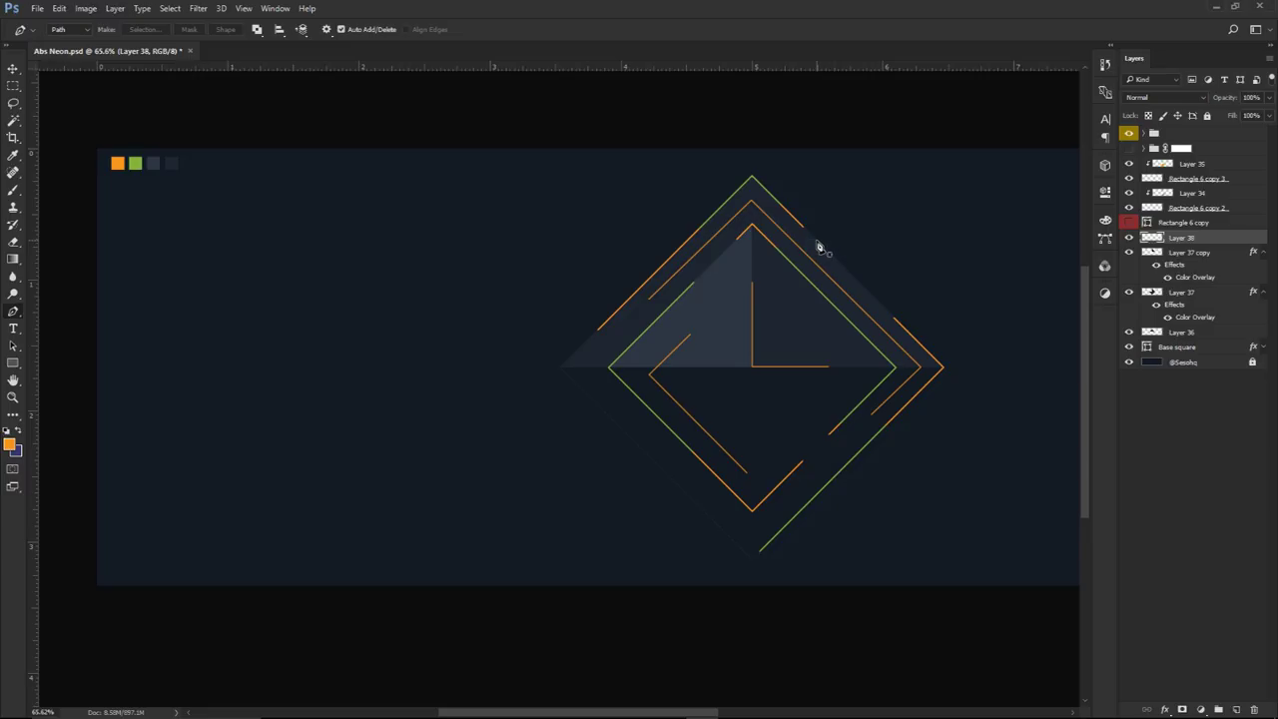
pyautogui.scroll(3, 689, 287)
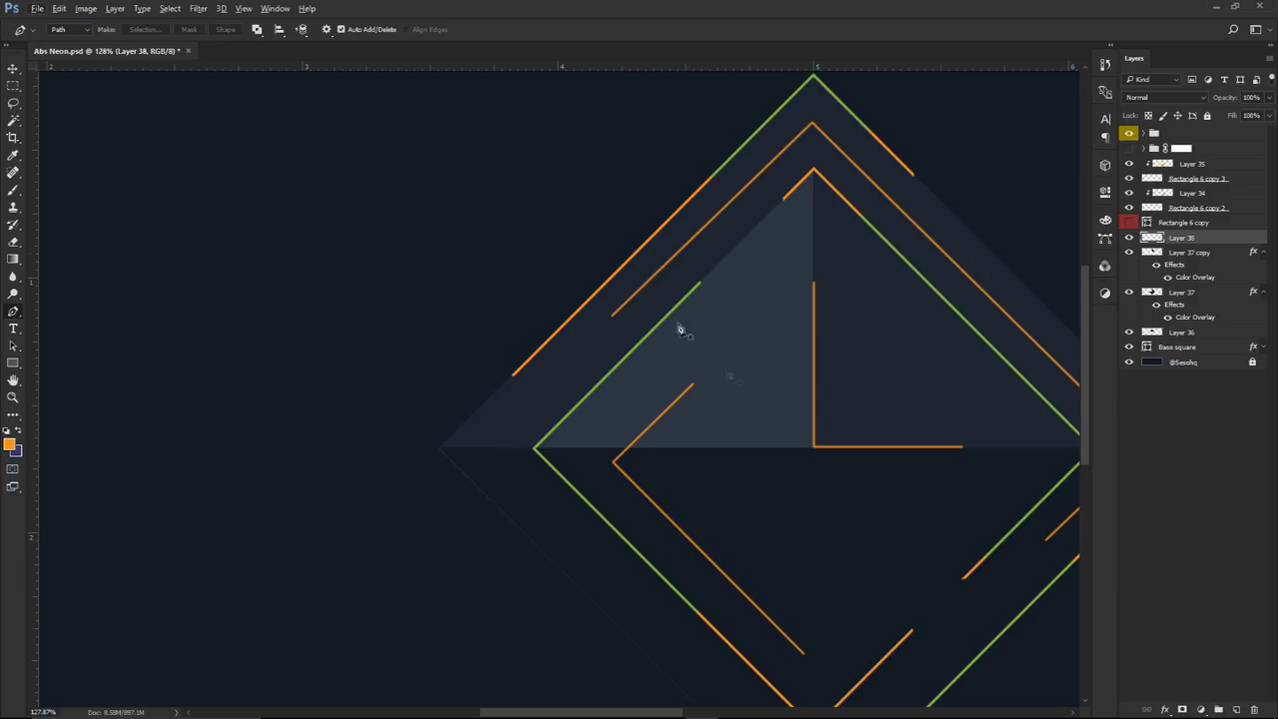
pyautogui.scroll(-3, 774, 368)
pyautogui.scroll(-4, 696, 449)
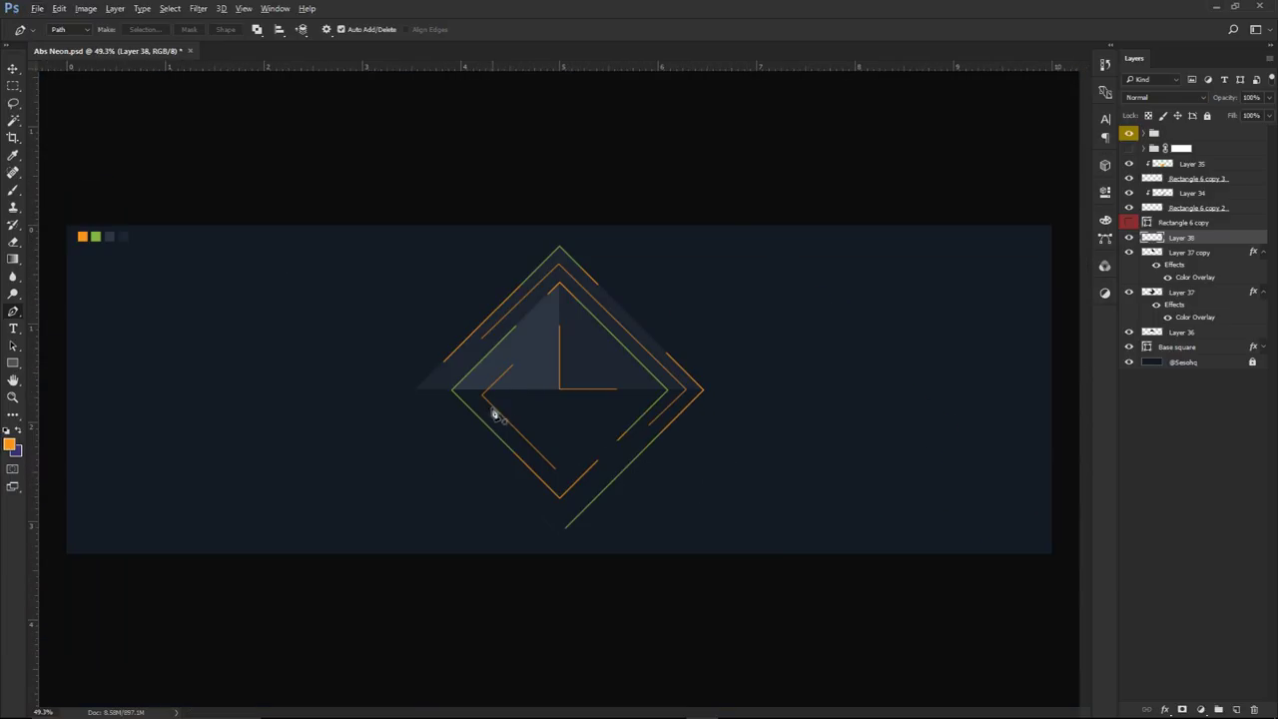
pyautogui.scroll(4, 494, 408)
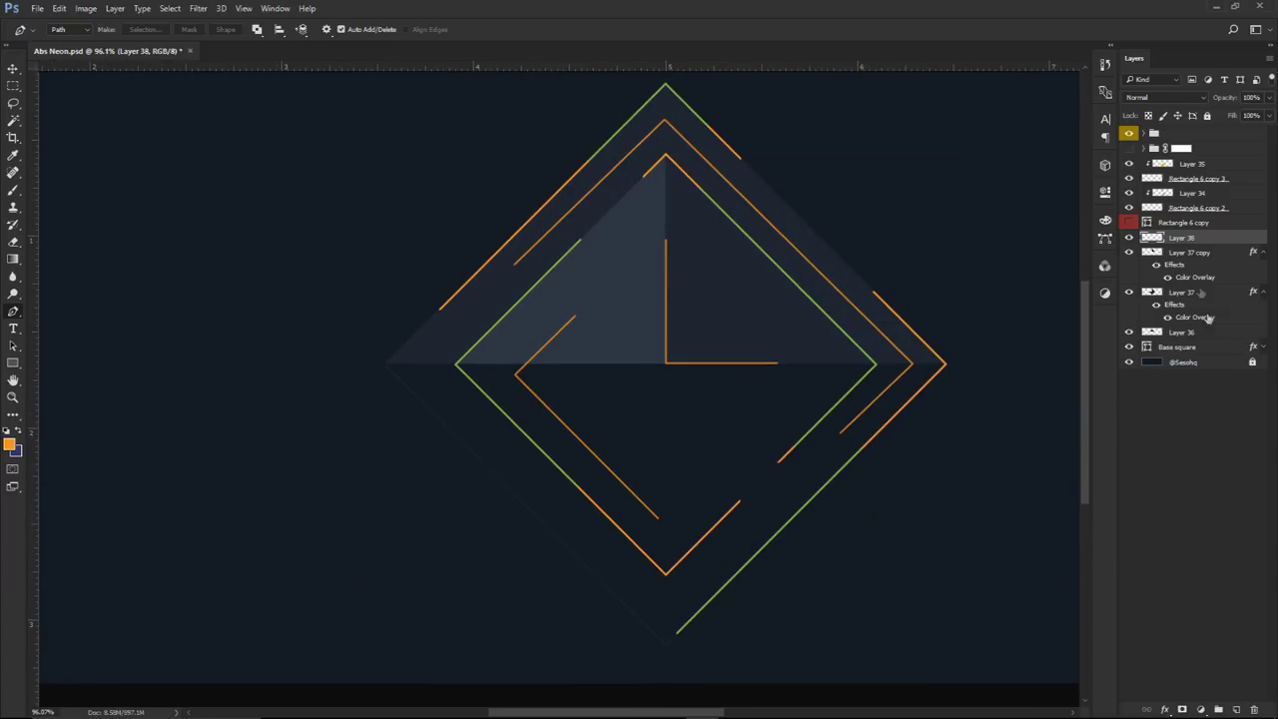
pyautogui.click(1237, 708)
# Clip the new layer to the orange lines and outline a patch over the top-right line
pyautogui.rightClick(1201, 243)
pyautogui.click(1086, 355)
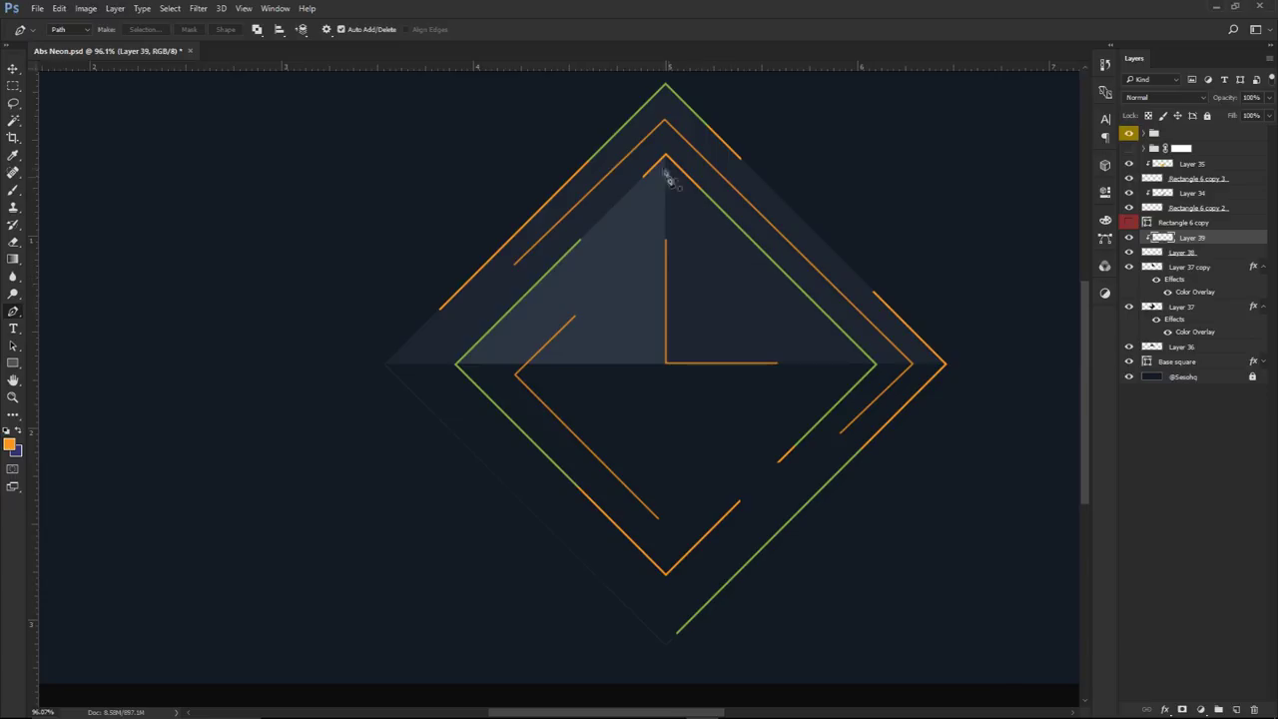
pyautogui.click(602, 132)
pyautogui.click(745, 187)
pyautogui.moveTo(785, 249); pyautogui.dragTo(820, 254)
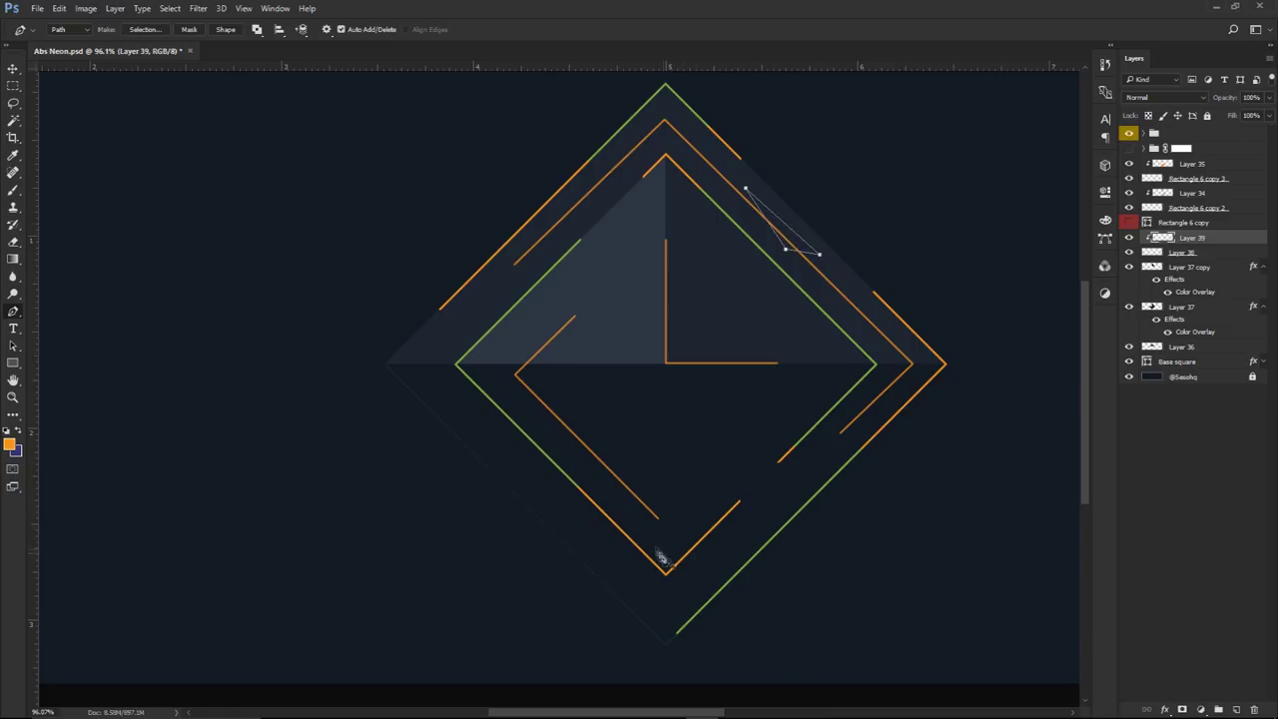
# Outline two more Pen patches, on the lower line and at the centre L corner
pyautogui.click(669, 521)
pyautogui.click(647, 470)
pyautogui.click(603, 468)
pyautogui.click(648, 317)
pyautogui.click(714, 326)
pyautogui.click(714, 399)
pyautogui.click(636, 387)
pyautogui.click(624, 348)
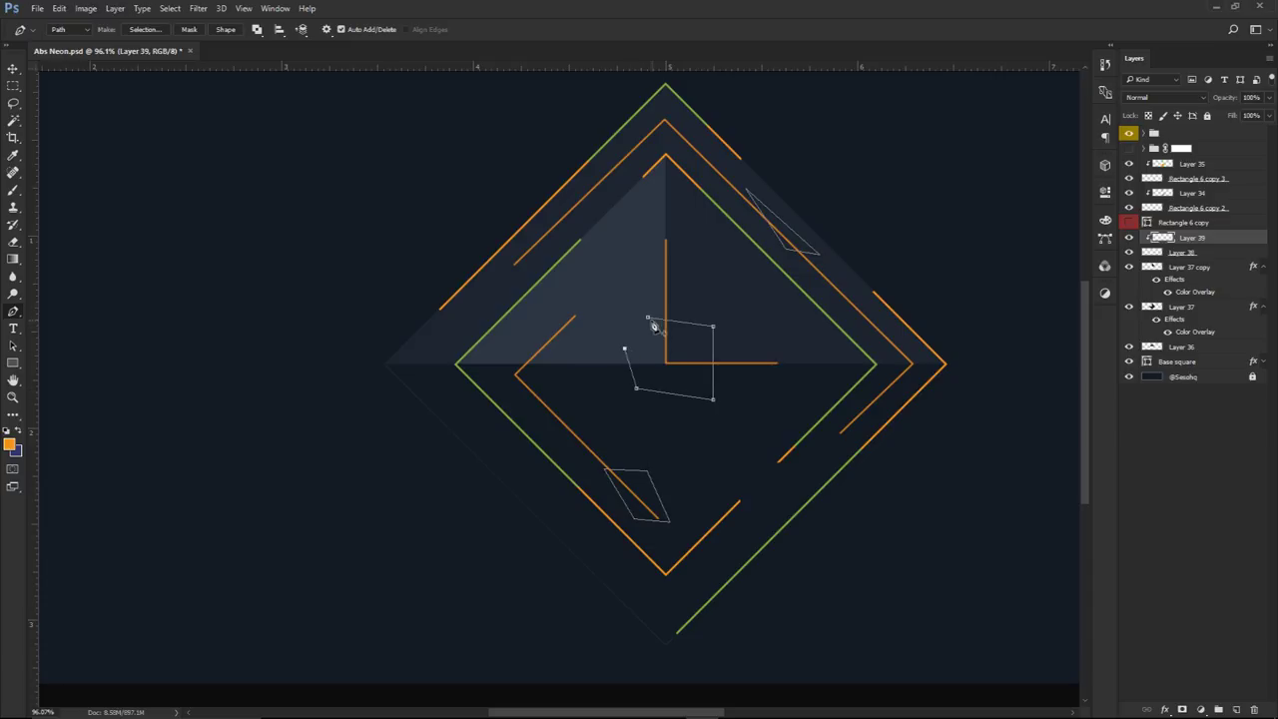
# Turn the three patch outlines into a selection with no feathering
pyautogui.rightClick(917, 274)
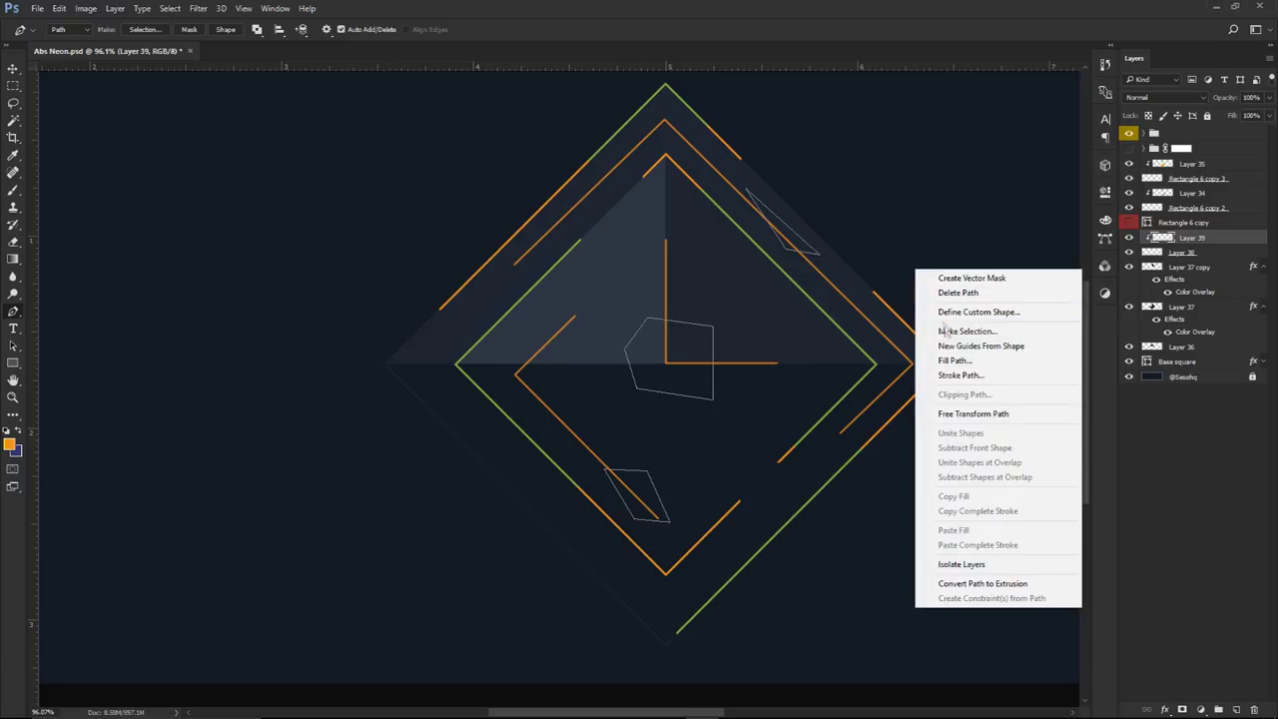
pyautogui.click(946, 332)
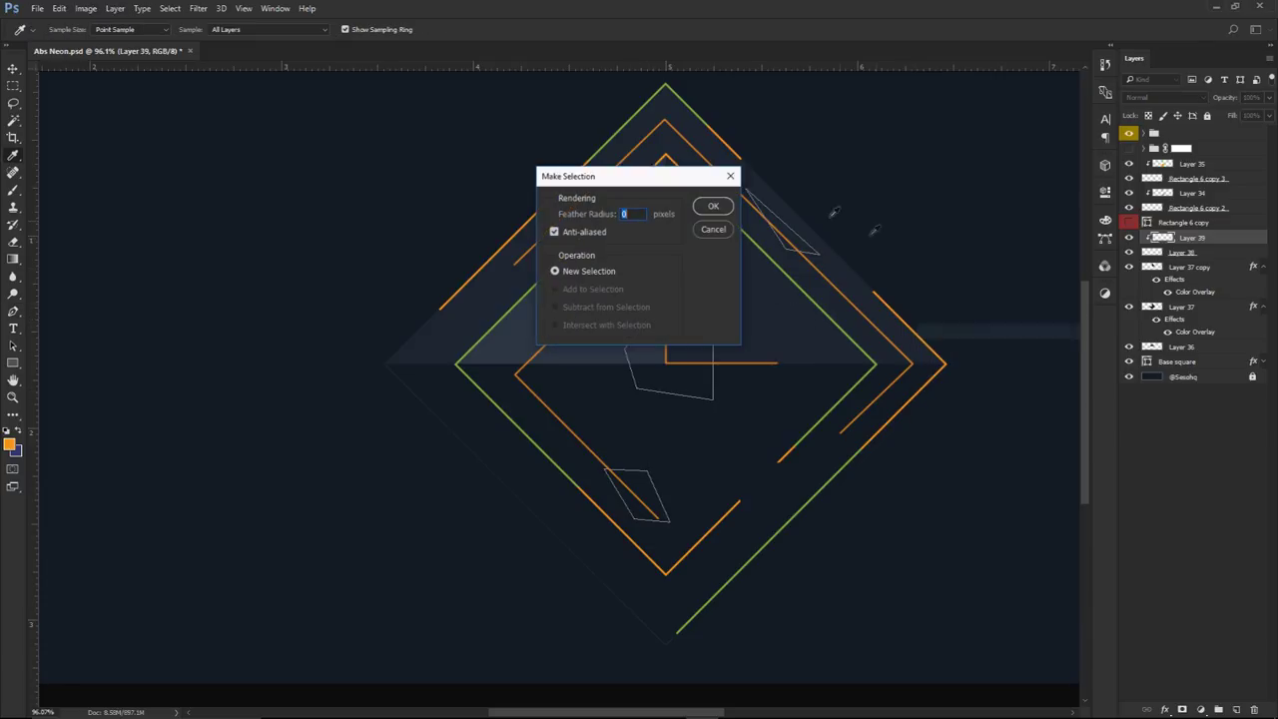
pyautogui.click(714, 206)
pyautogui.hotkey('ctrl', '0')
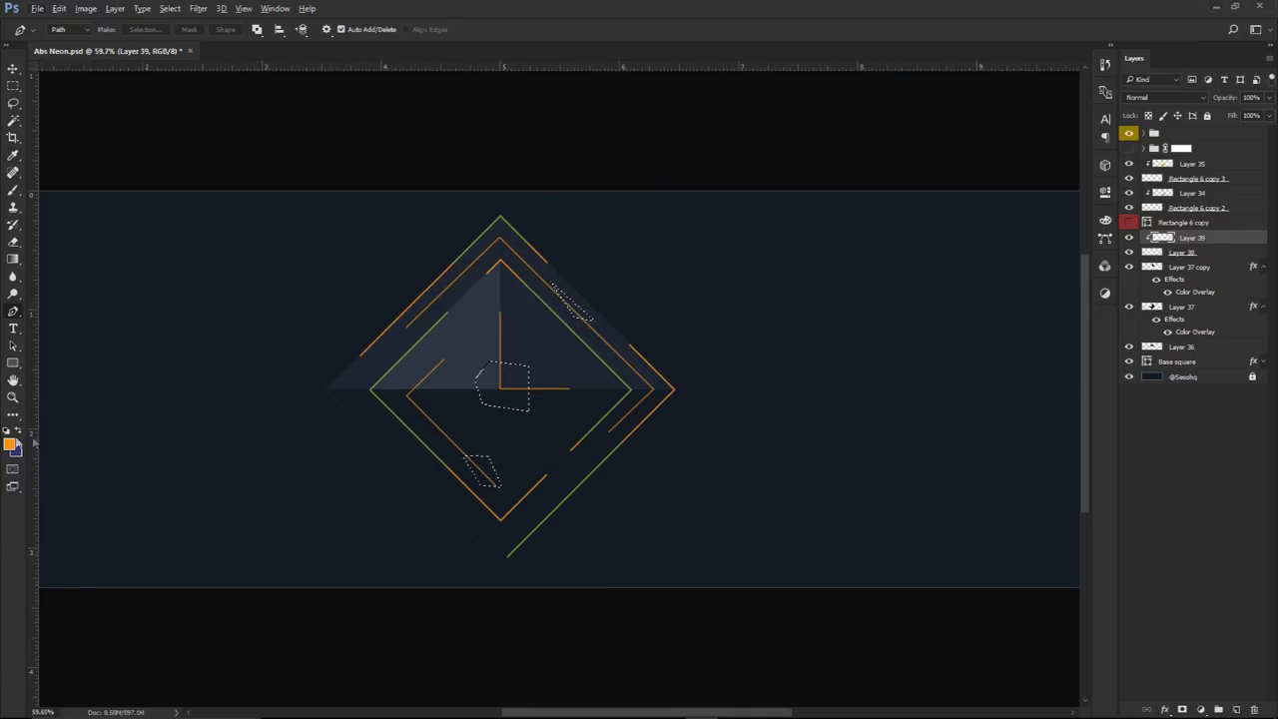
# Sample the green accent swatch as foreground, fill the selected patches, and deselect
pyautogui.click(11, 445)
pyautogui.click(145, 222)
pyautogui.click(537, 259)
pyautogui.press('p')
pyautogui.hotkey('ctrl', 'd')
pyautogui.press('v')
pyautogui.moveTo(945, 455); pyautogui.dragTo(839, 439)
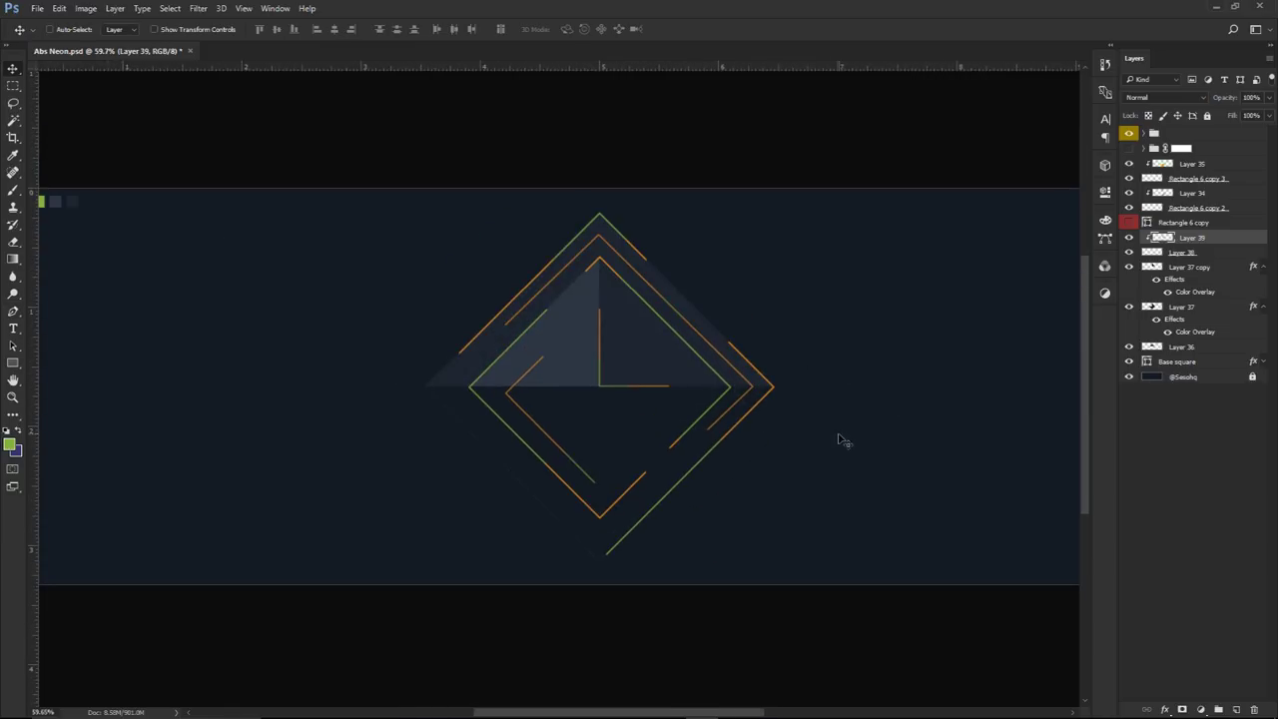
# Create empty Layer 40 above the green-accent Layer 39 and pick the Pen tool
pyautogui.scroll(-1, 838, 439)
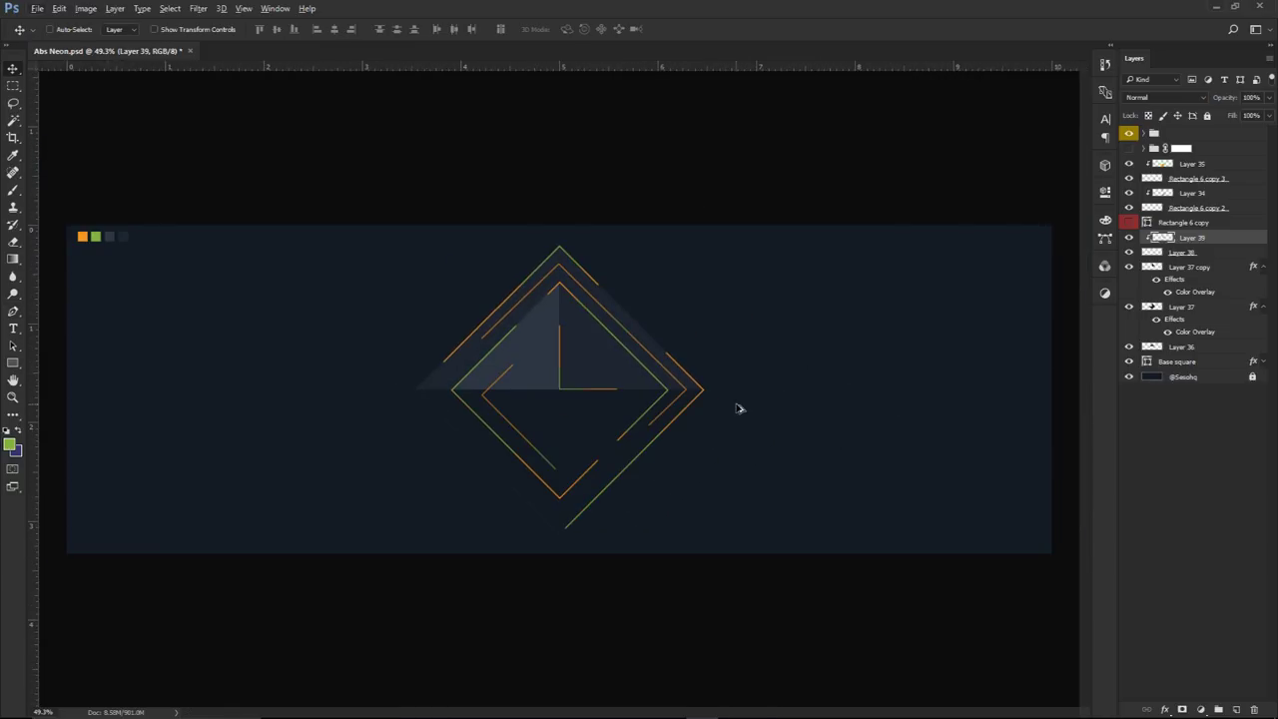
pyautogui.scroll(2, 490, 551)
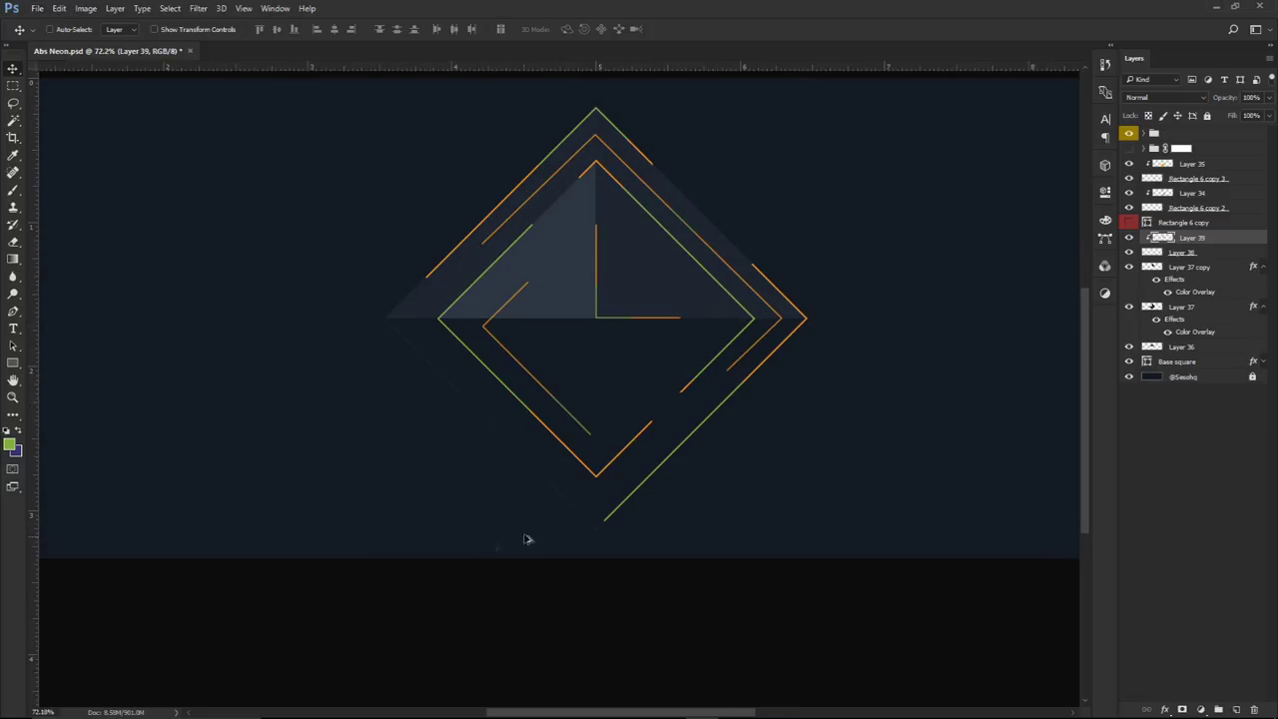
pyautogui.scroll(2, 619, 508)
pyautogui.scroll(-1, 619, 511)
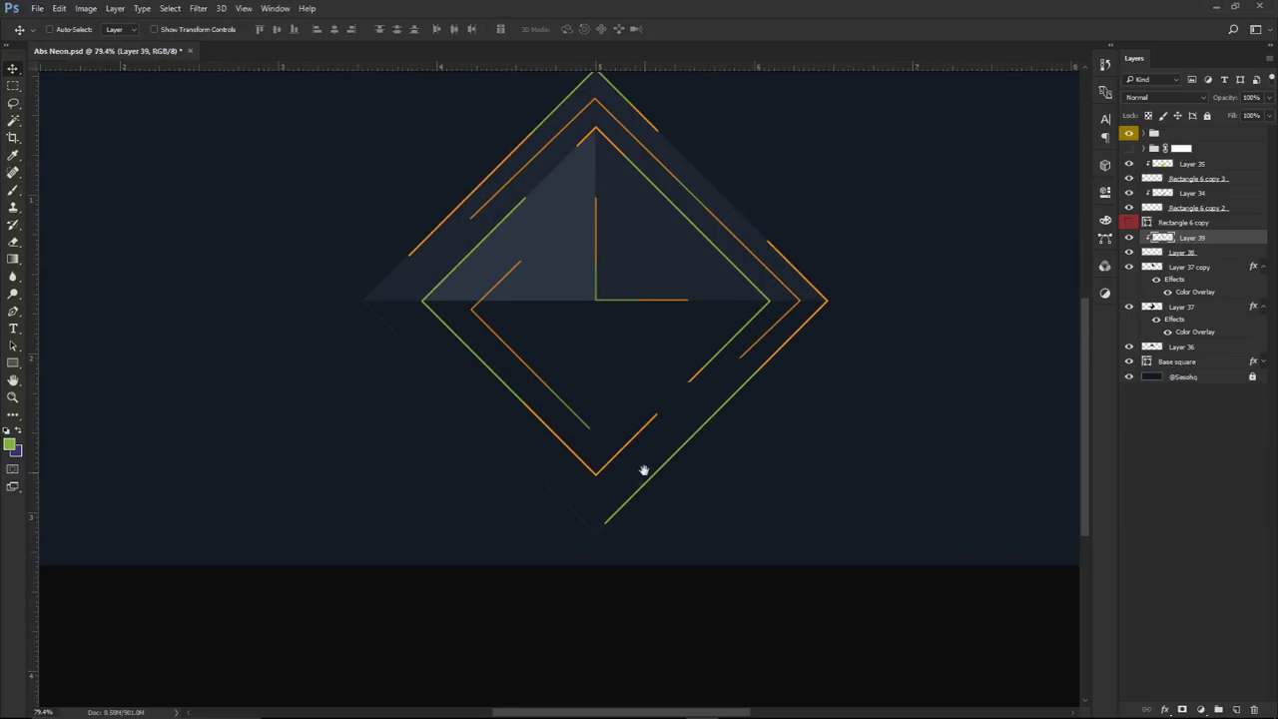
pyautogui.moveTo(639, 486); pyautogui.dragTo(655, 499)
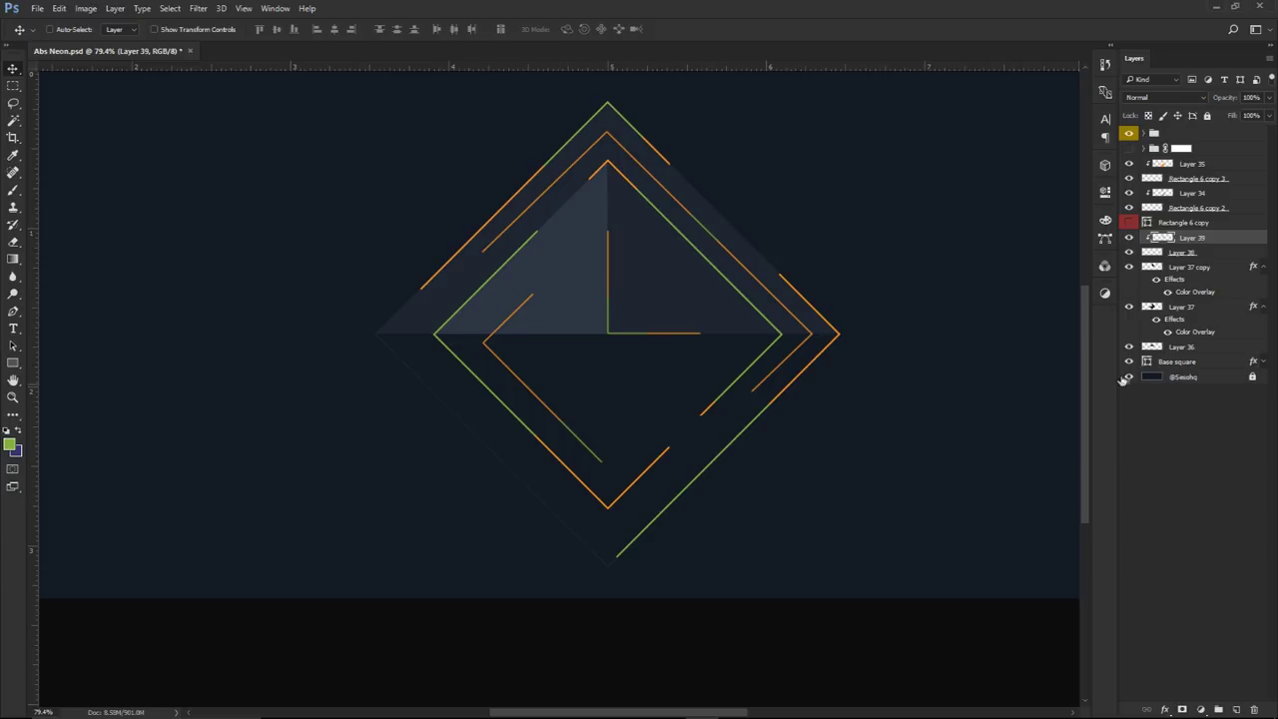
pyautogui.click(1236, 708)
pyautogui.press('p')
pyautogui.scroll(3, 608, 279)
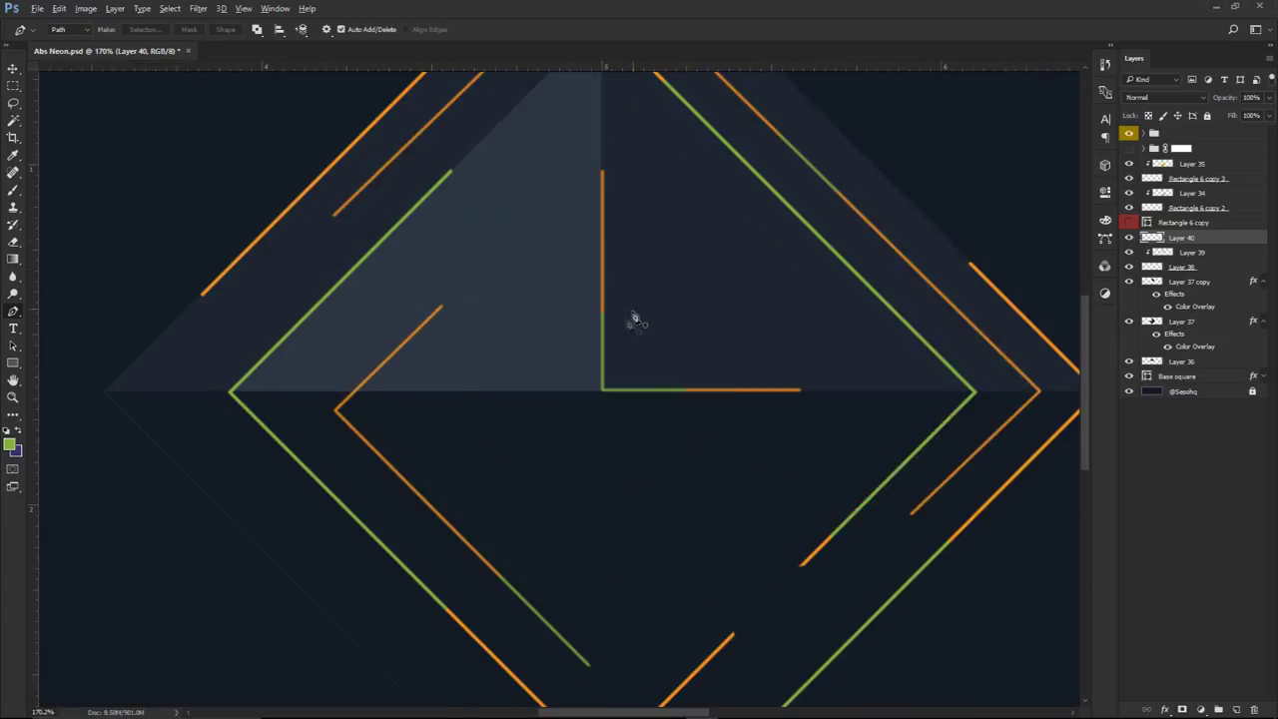
# Pen a triangle at the L corner and fill the path with a dark custom colour
pyautogui.scroll(2, 635, 316)
pyautogui.click(597, 306)
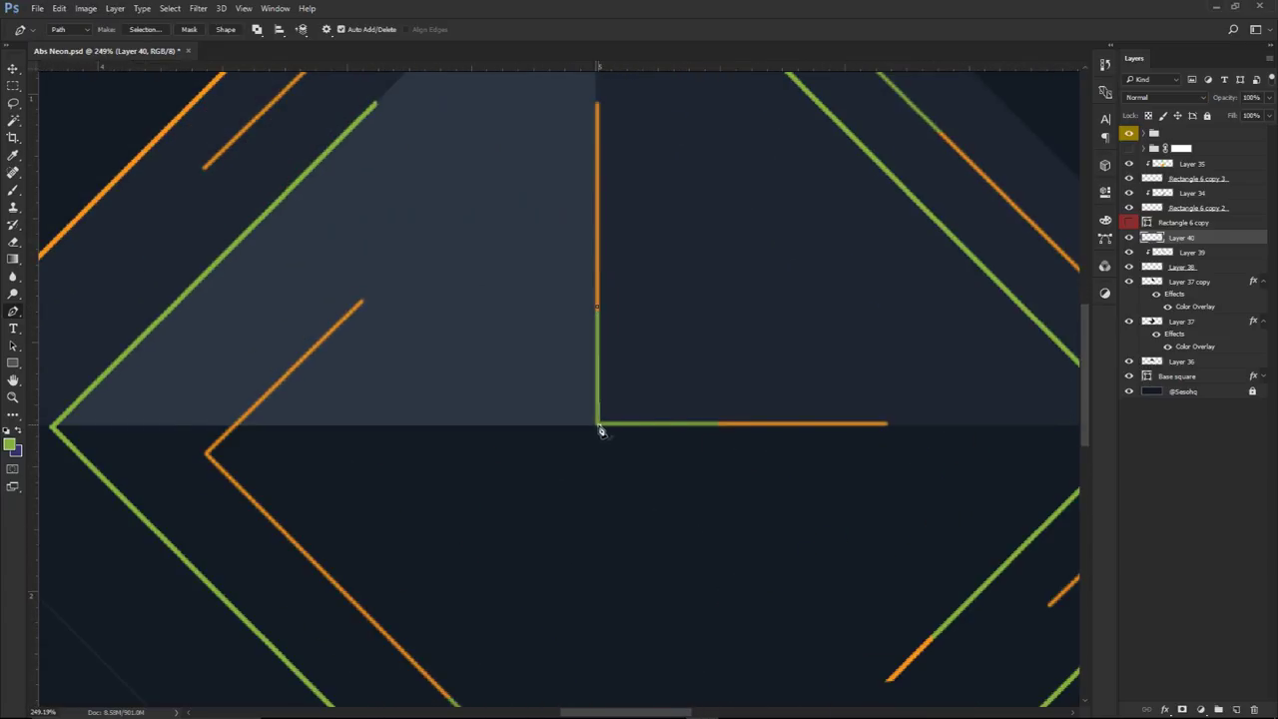
pyautogui.click(597, 306)
pyautogui.scroll(-2, 659, 302)
pyautogui.rightClick(687, 298)
pyautogui.click(725, 388)
pyautogui.click(651, 197)
pyautogui.click(619, 231)
pyautogui.click(533, 259)
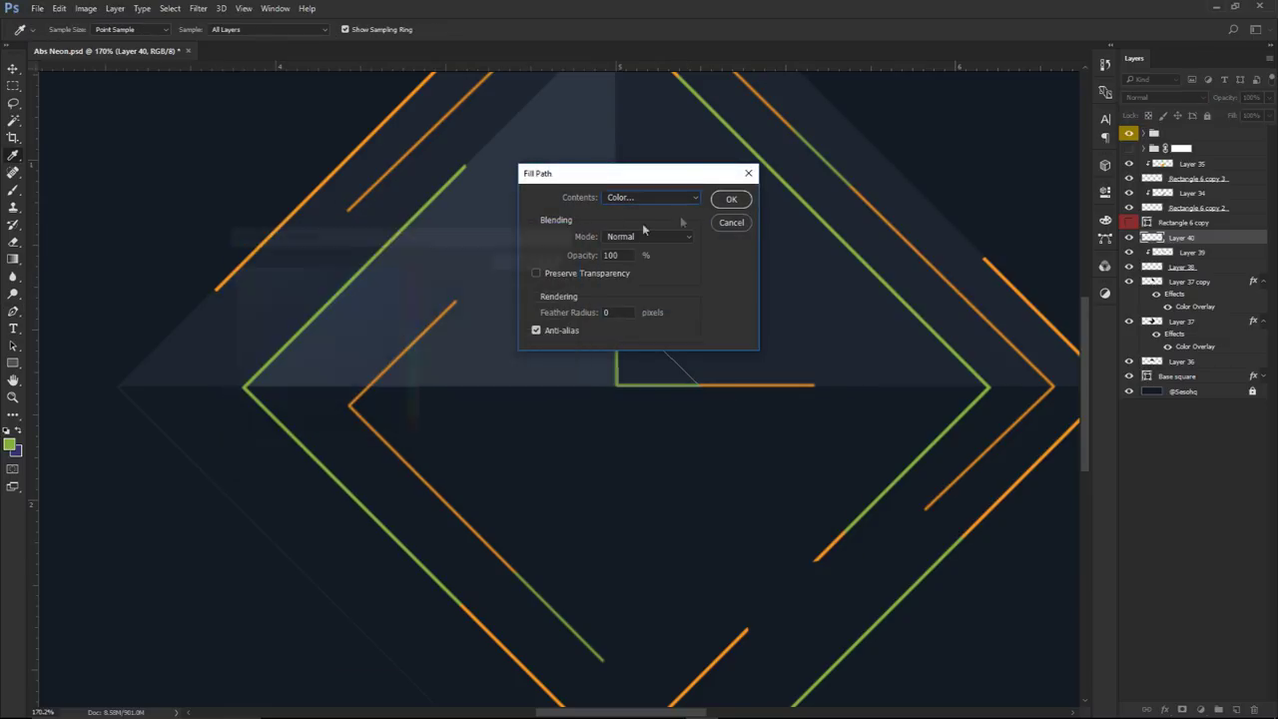
pyautogui.click(730, 199)
# Delete the triangle path and move Layer 40 just below the Layer 38 lines
pyautogui.rightClick(712, 241)
pyautogui.click(744, 264)
pyautogui.scroll(-3, 751, 277)
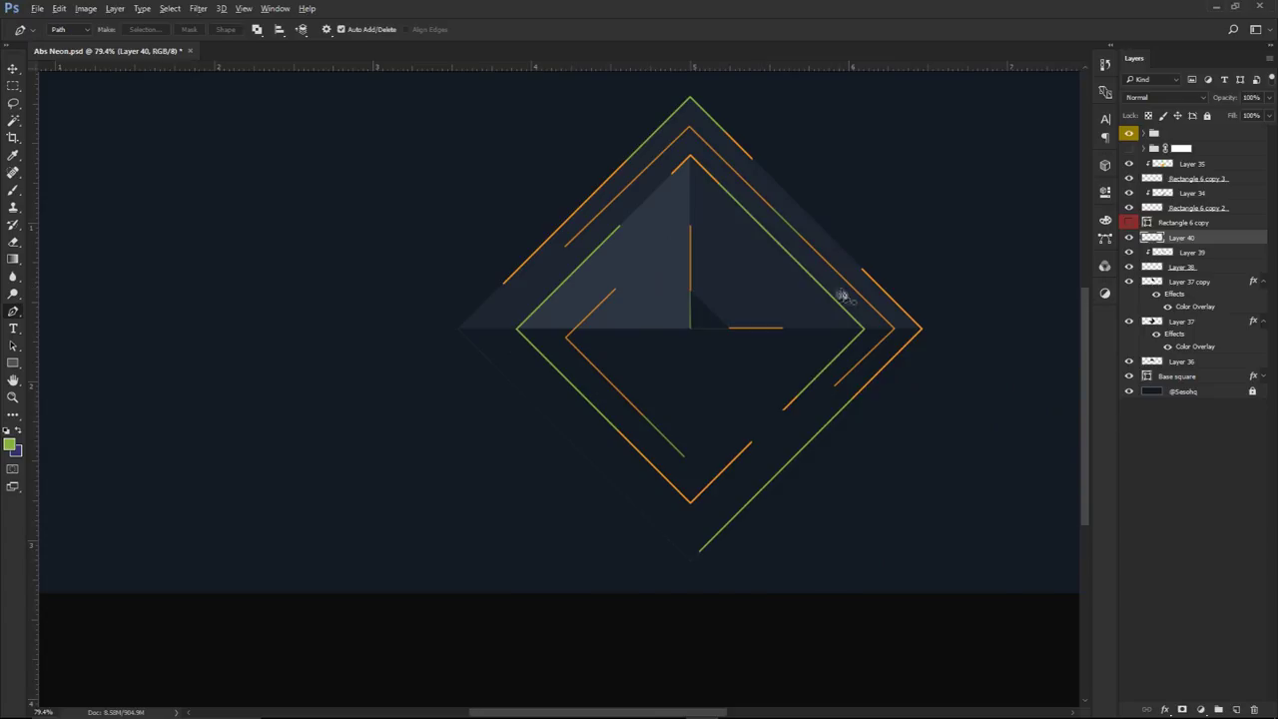
pyautogui.scroll(3, 704, 317)
pyautogui.scroll(5, 699, 318)
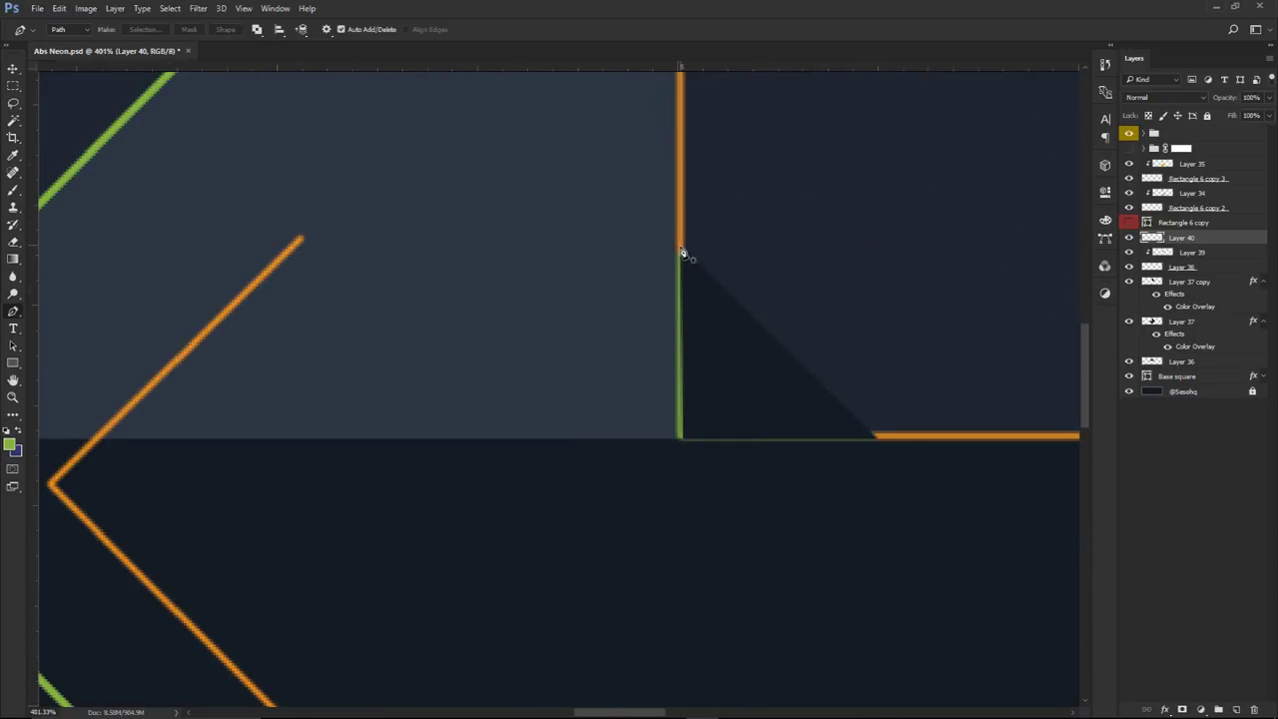
pyautogui.moveTo(1175, 243)
pyautogui.mouseDown()
pyautogui.moveTo(1173, 349)
pyautogui.moveTo(1174, 266)
pyautogui.mouseUp()
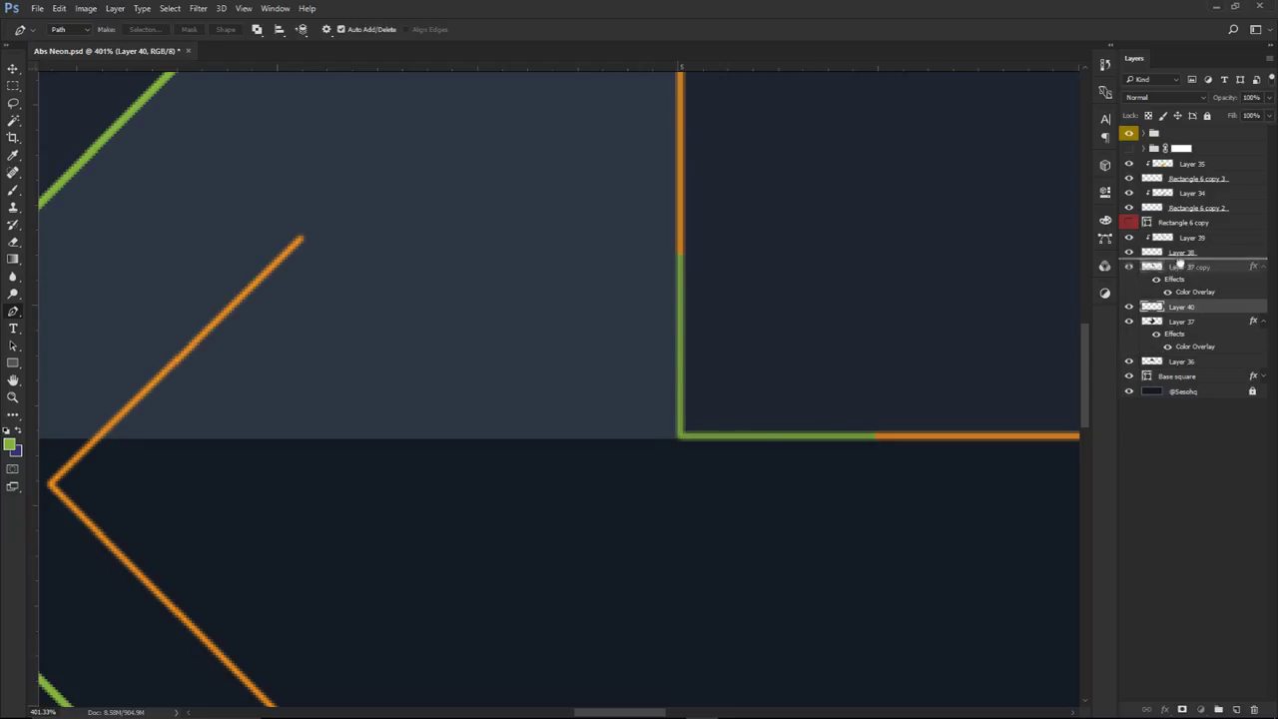
pyautogui.scroll(-8, 708, 340)
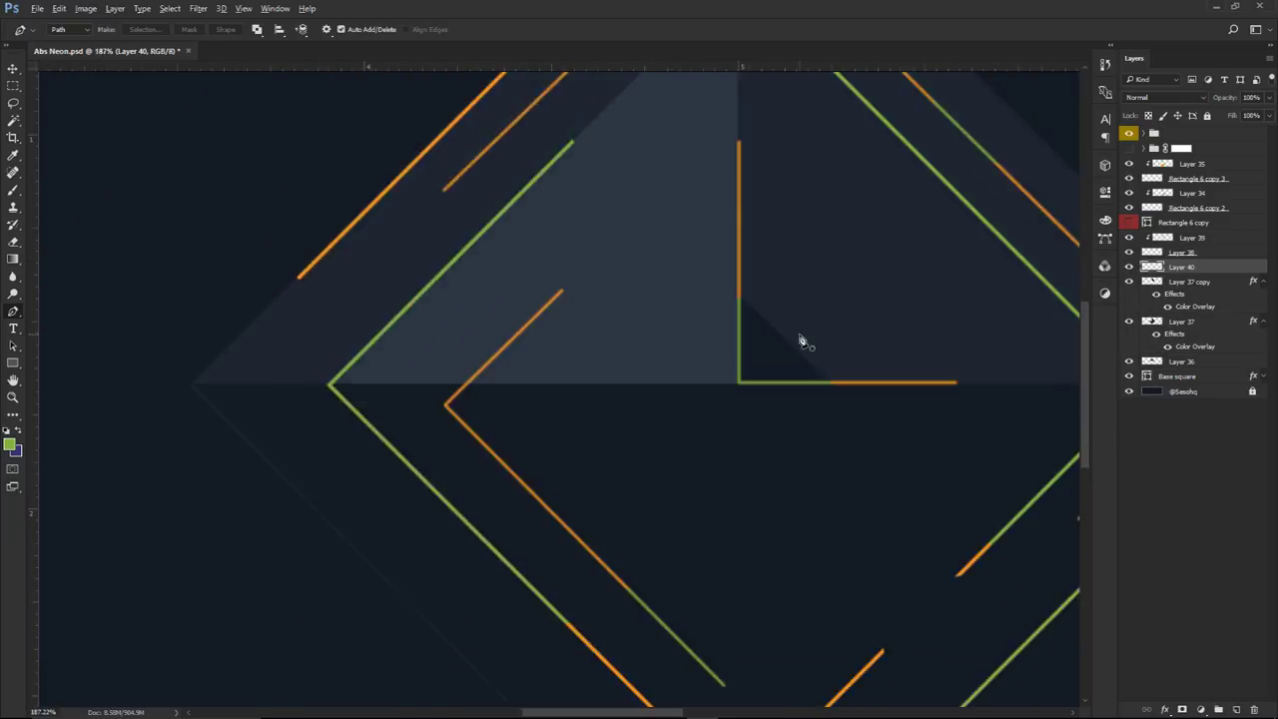
pyautogui.moveTo(763, 309); pyautogui.dragTo(749, 307)
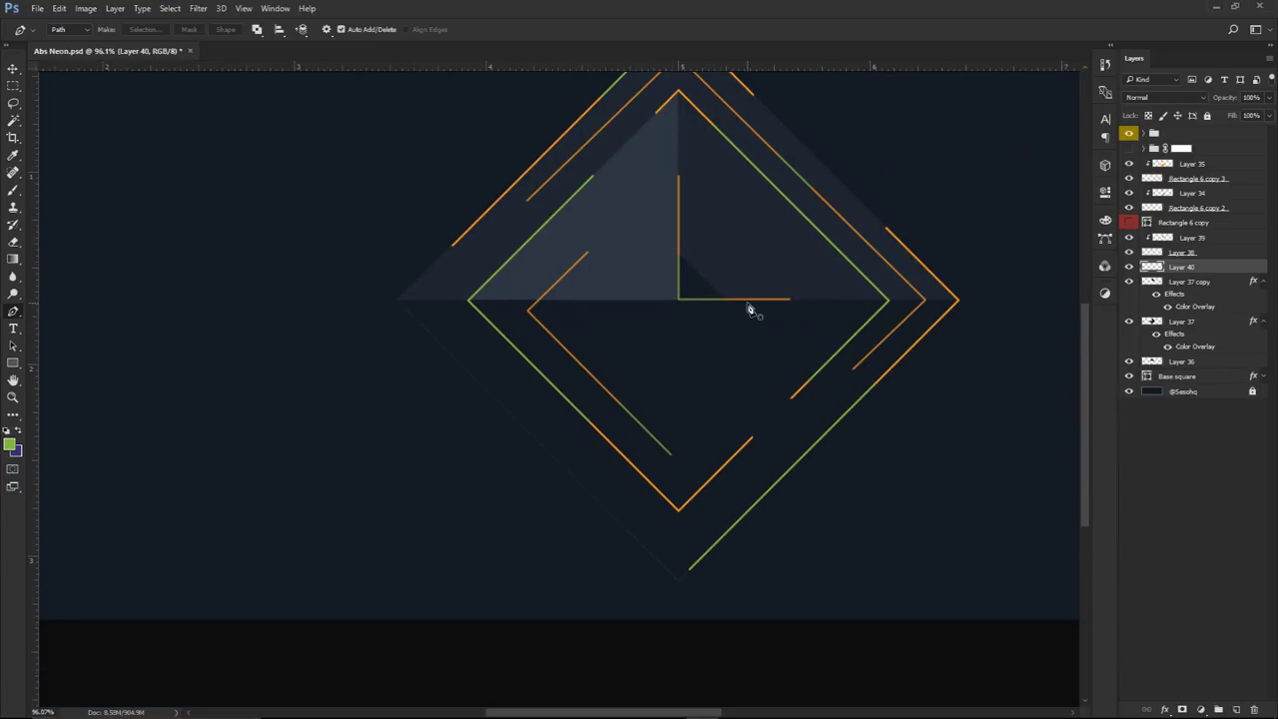
pyautogui.scroll(3, 749, 310)
pyautogui.moveTo(866, 384); pyautogui.dragTo(874, 318)
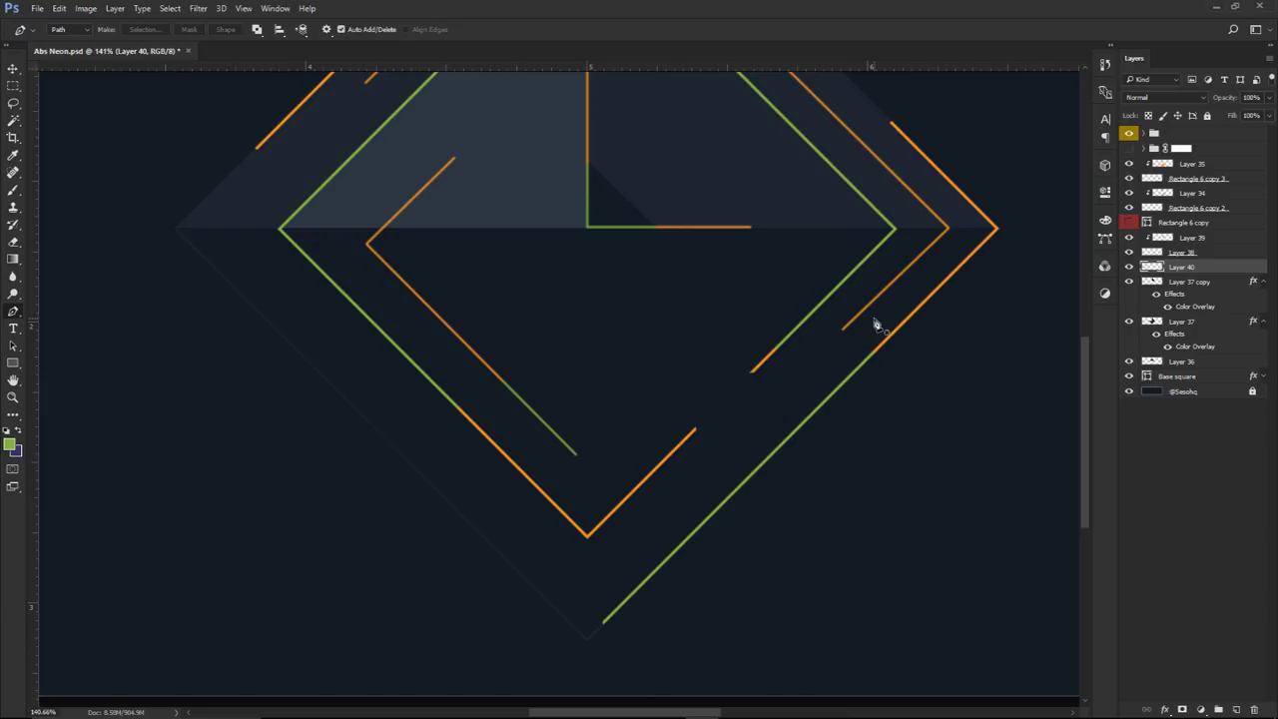
# On new Layer 41, fill a lower-right facet path with slate #2c3542
pyautogui.click(1236, 709)
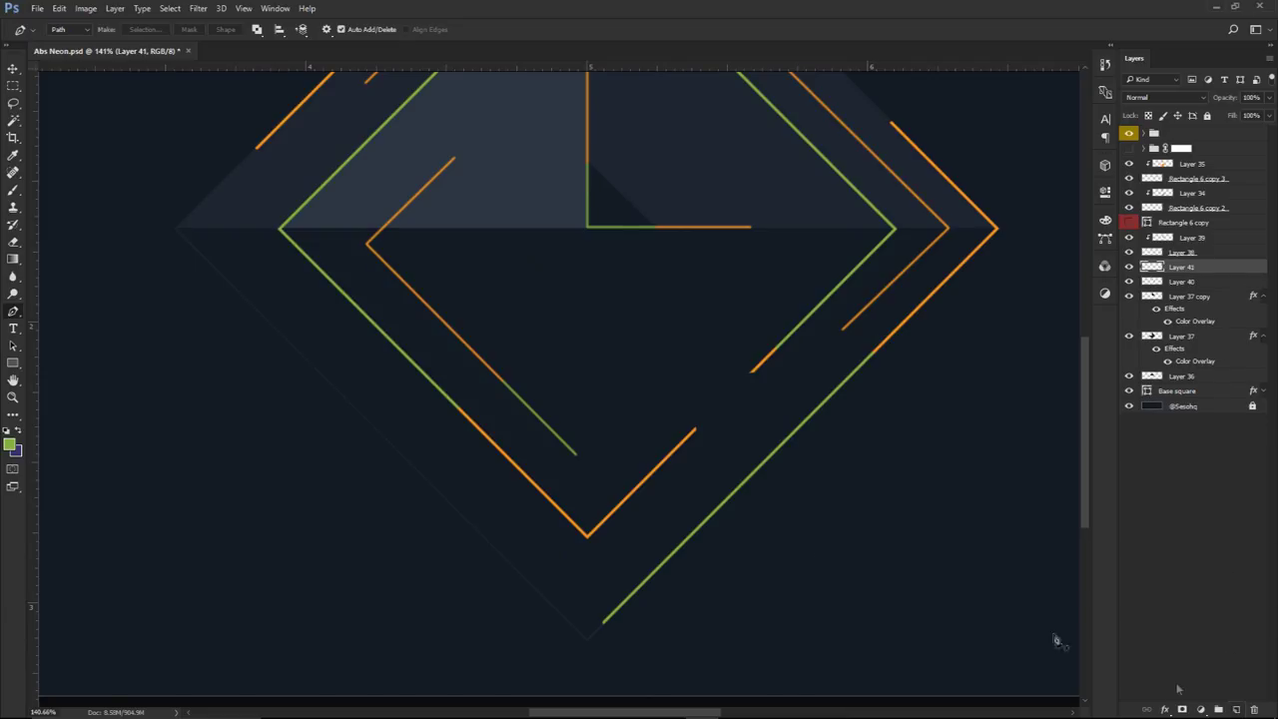
pyautogui.click(588, 539)
pyautogui.click(587, 640)
pyautogui.click(588, 539)
pyautogui.scroll(-2, 636, 503)
pyautogui.rightClick(673, 499)
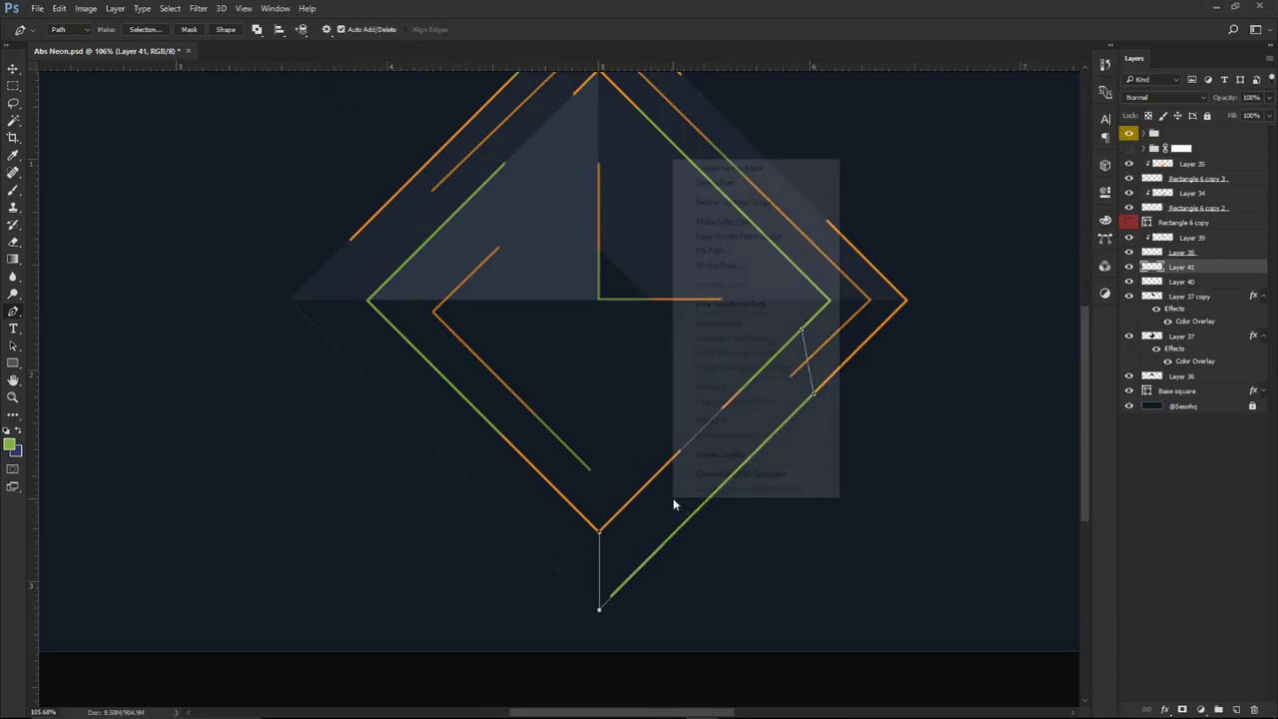
pyautogui.click(709, 264)
pyautogui.click(649, 198)
pyautogui.click(616, 229)
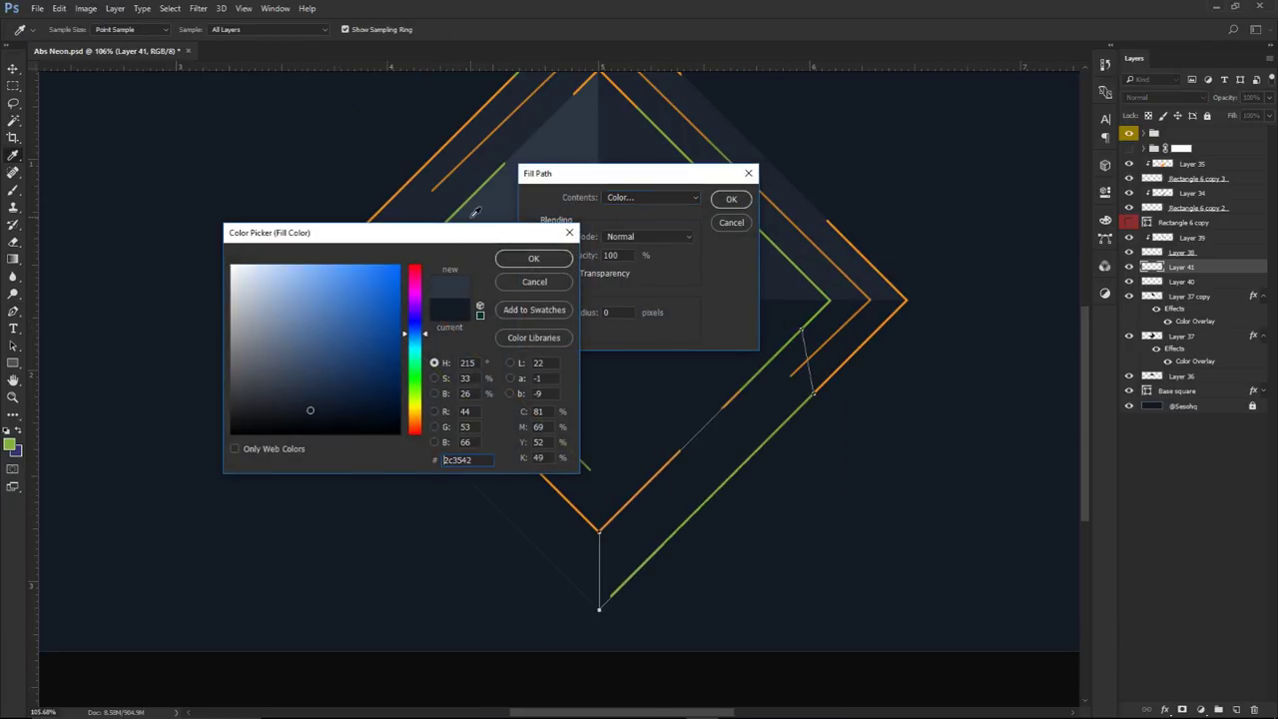
pyautogui.click(542, 255)
pyautogui.click(730, 202)
# Delete the facet path outline and select the Base square layer
pyautogui.rightClick(732, 202)
pyautogui.click(796, 342)
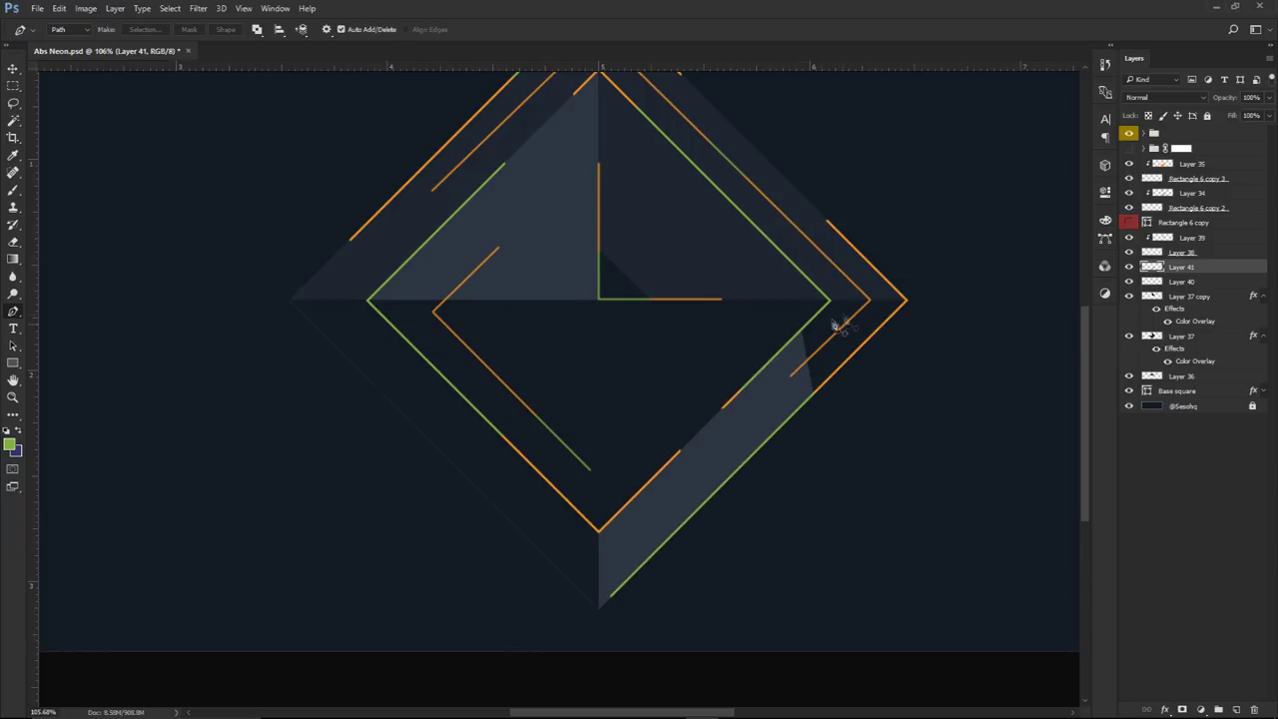
pyautogui.scroll(-3, 814, 369)
pyautogui.scroll(-1, 759, 410)
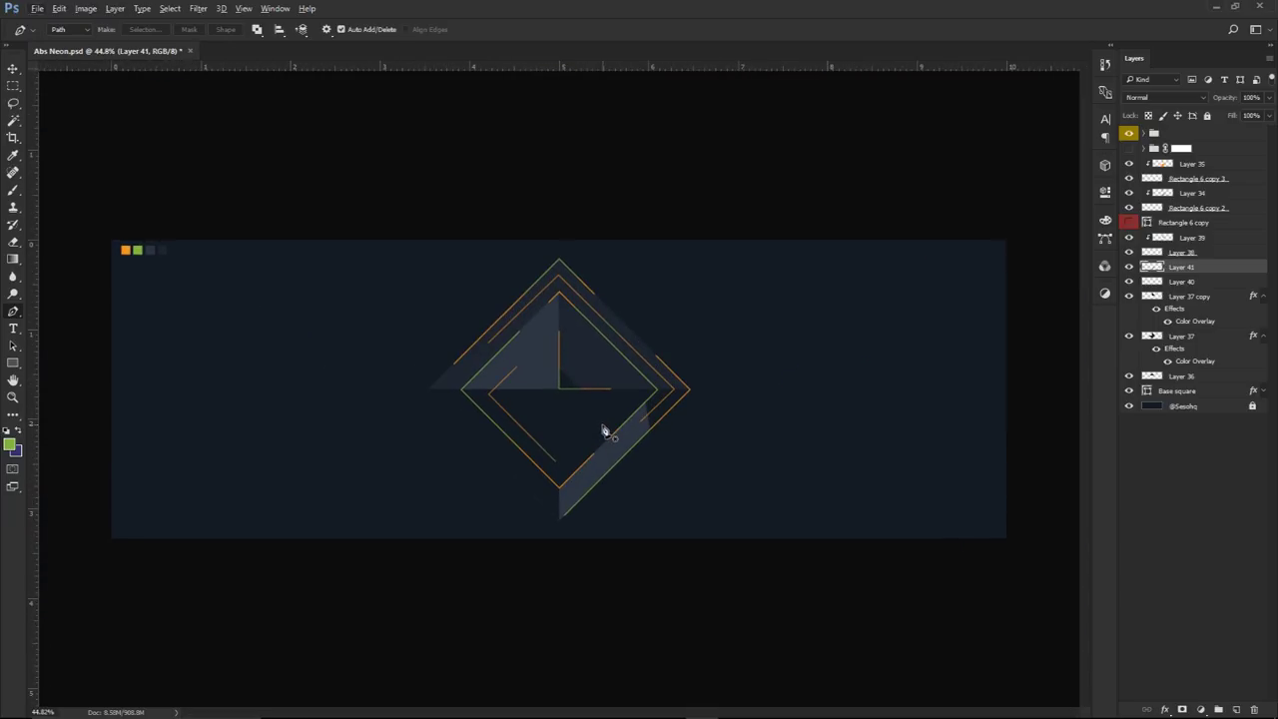
pyautogui.scroll(4, 507, 408)
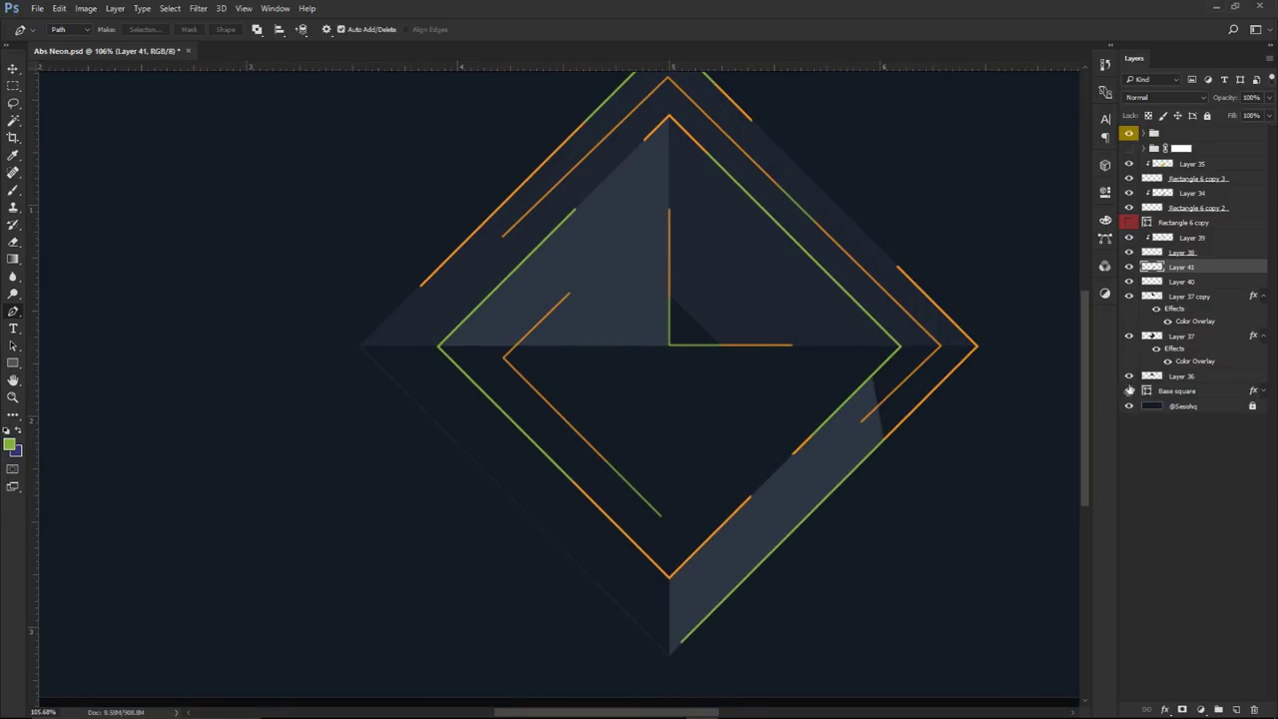
pyautogui.click(1158, 393)
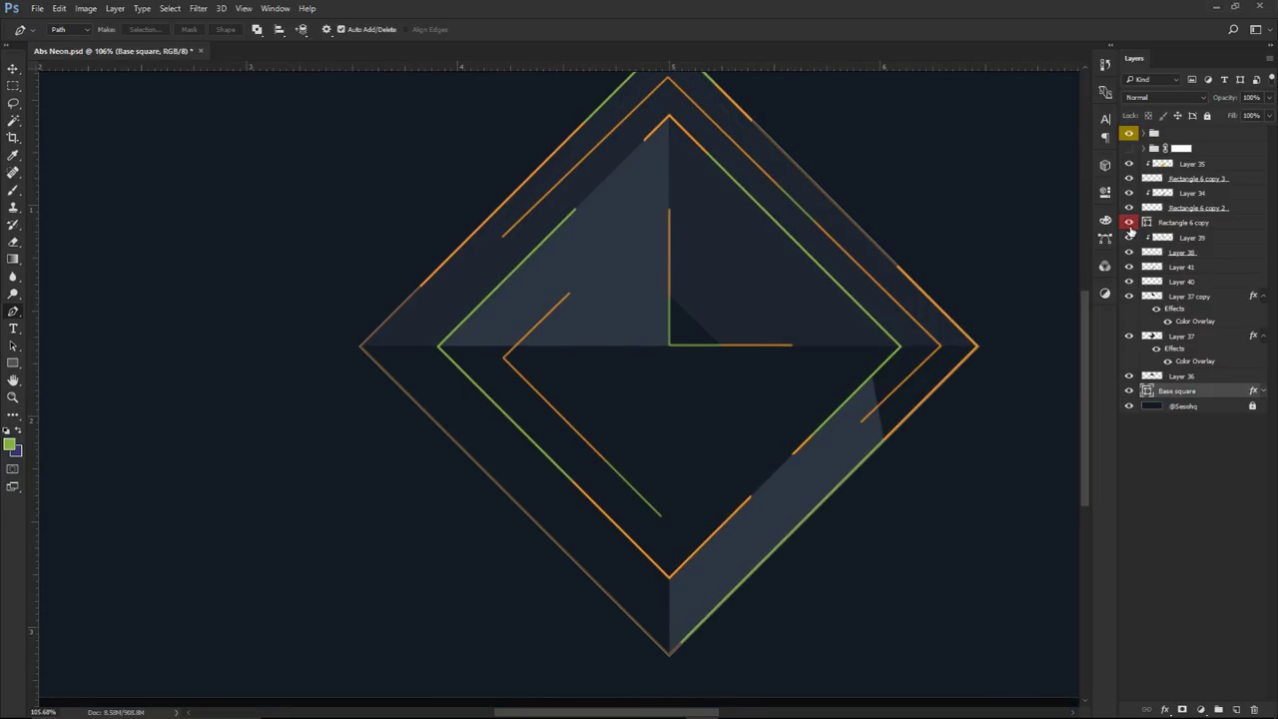
# Duplicate the Rectangle 6 copy outline, show it, and shrink it to a small central diamond
pyautogui.press('b')
pyautogui.press('v')
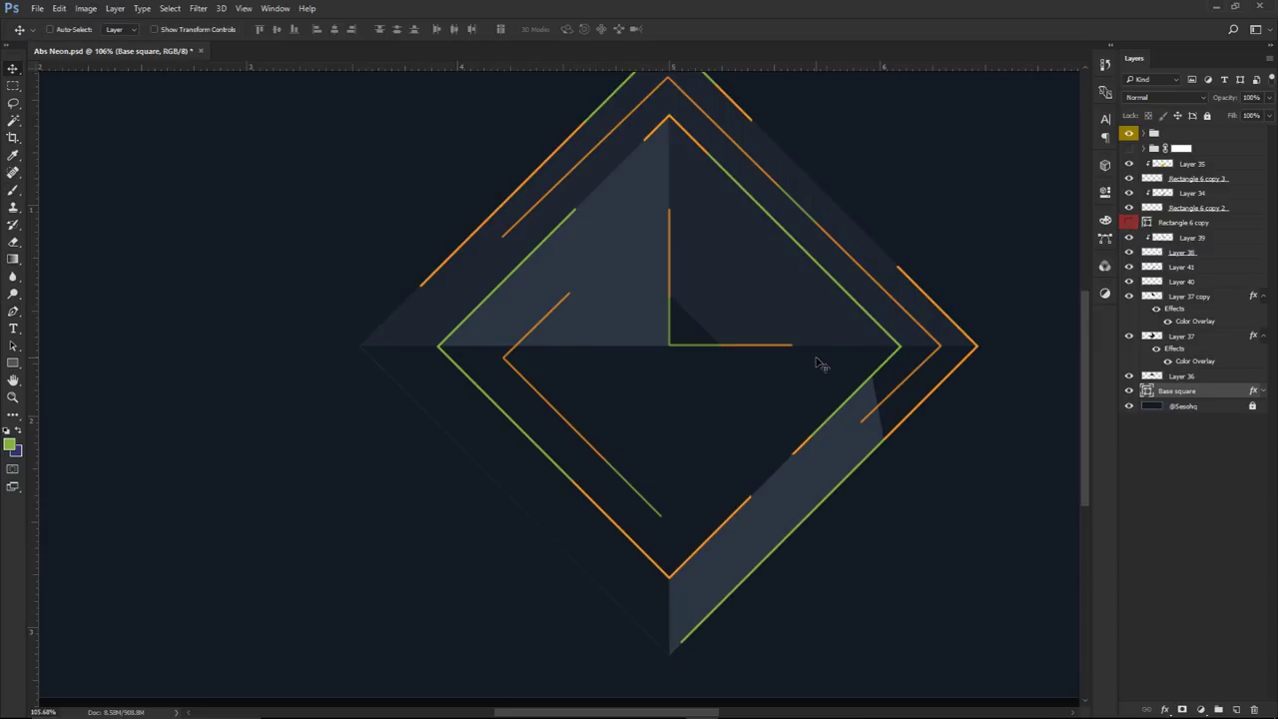
pyautogui.scroll(-2, 816, 357)
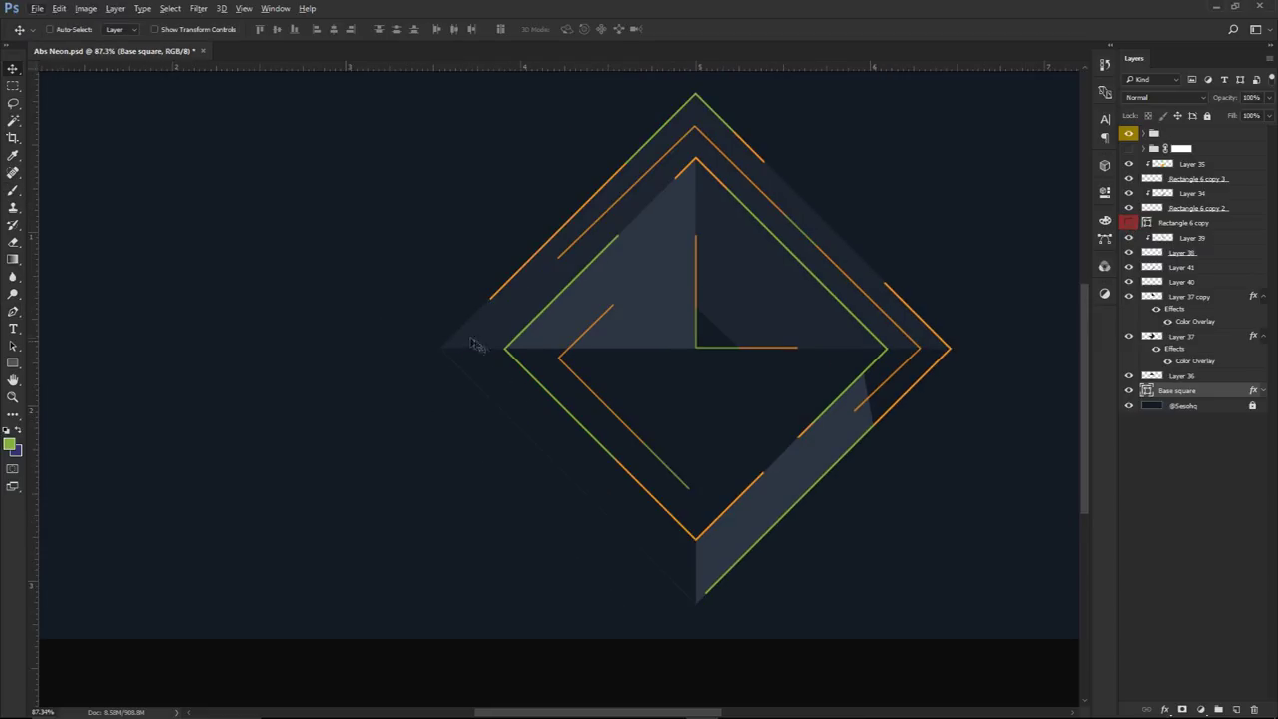
pyautogui.click(1161, 223)
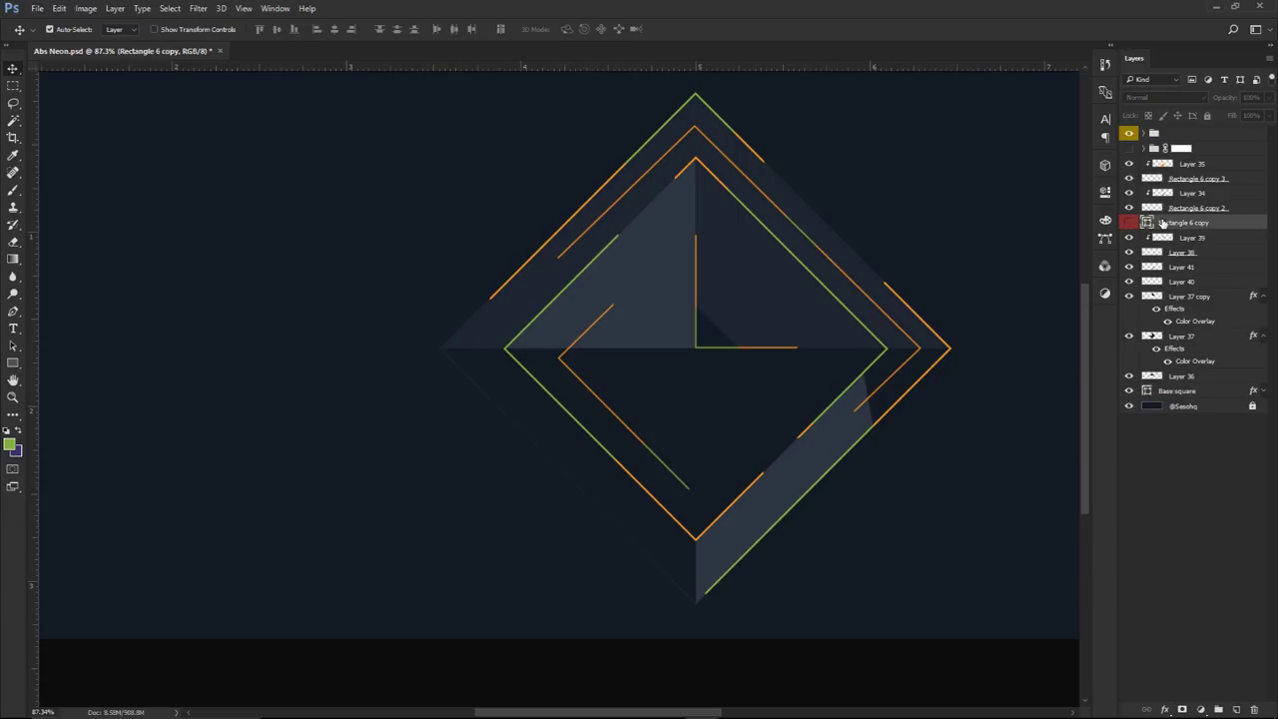
pyautogui.hotkey('ctrl', 'j')
pyautogui.click(1129, 224)
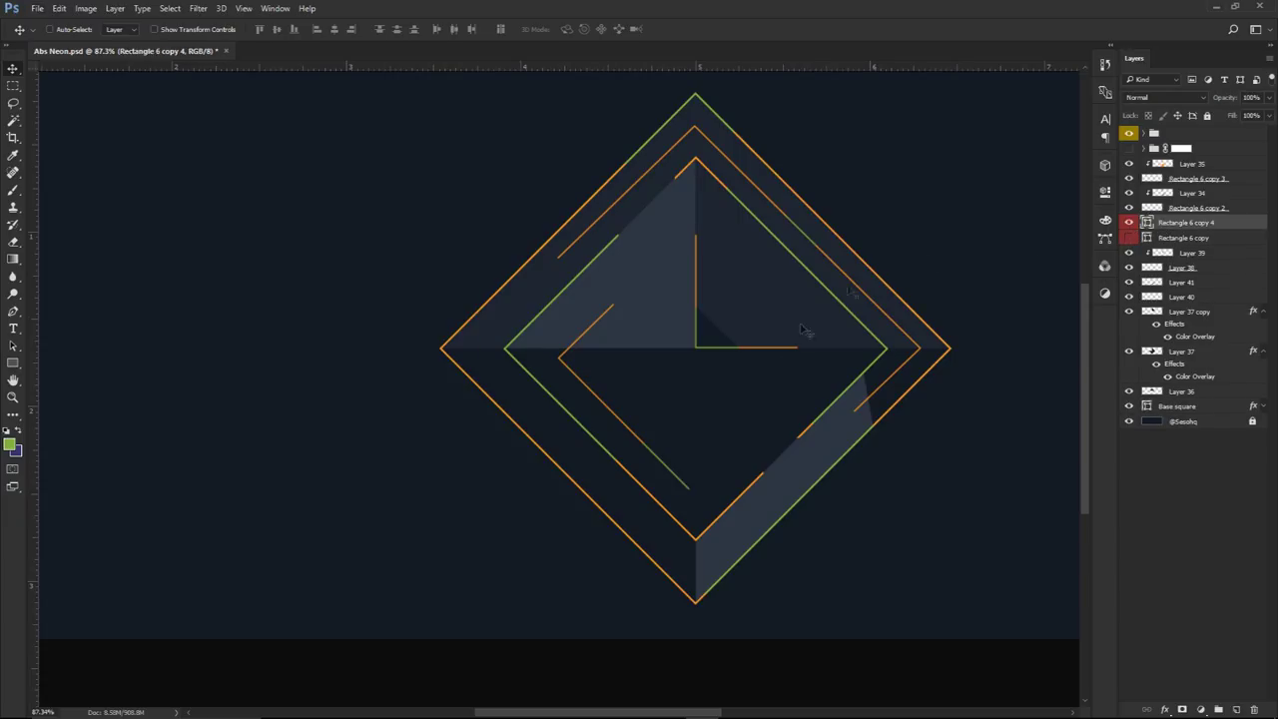
pyautogui.hotkey('ctrl', 't')
pyautogui.moveTo(948, 92); pyautogui.dragTo(706, 238)
pyautogui.press('Return')
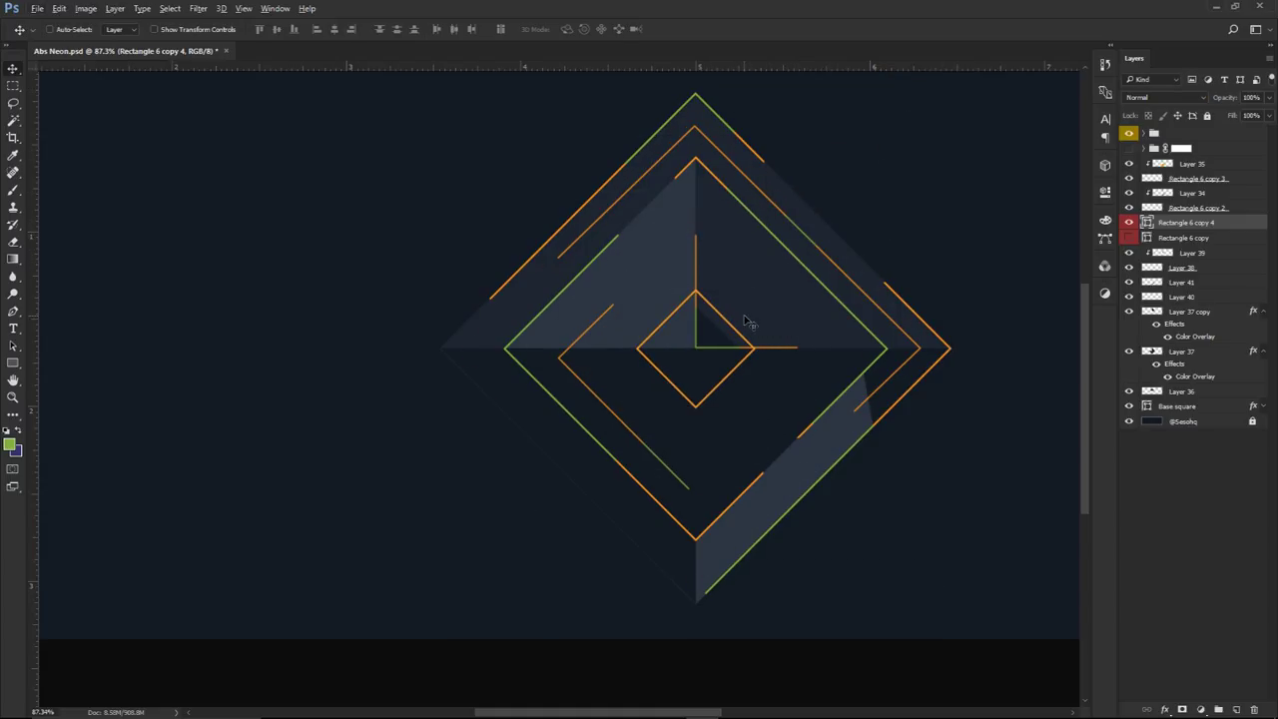
# Duplicate the small diamond and rotate the copy 45° into an upright square
pyautogui.hotkey('ctrl', 'j')
pyautogui.hotkey('ctrl', 't')
pyautogui.moveTo(769, 261); pyautogui.dragTo(838, 344)
pyautogui.press('Return')
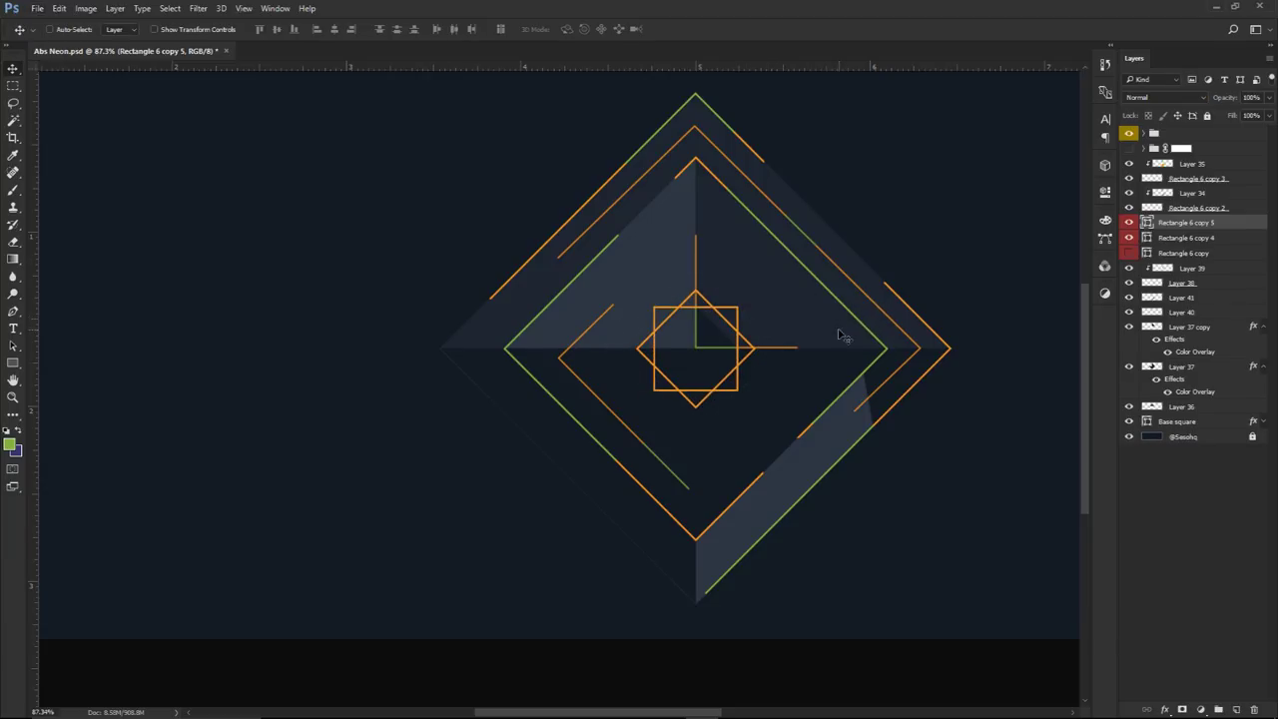
pyautogui.scroll(3, 699, 343)
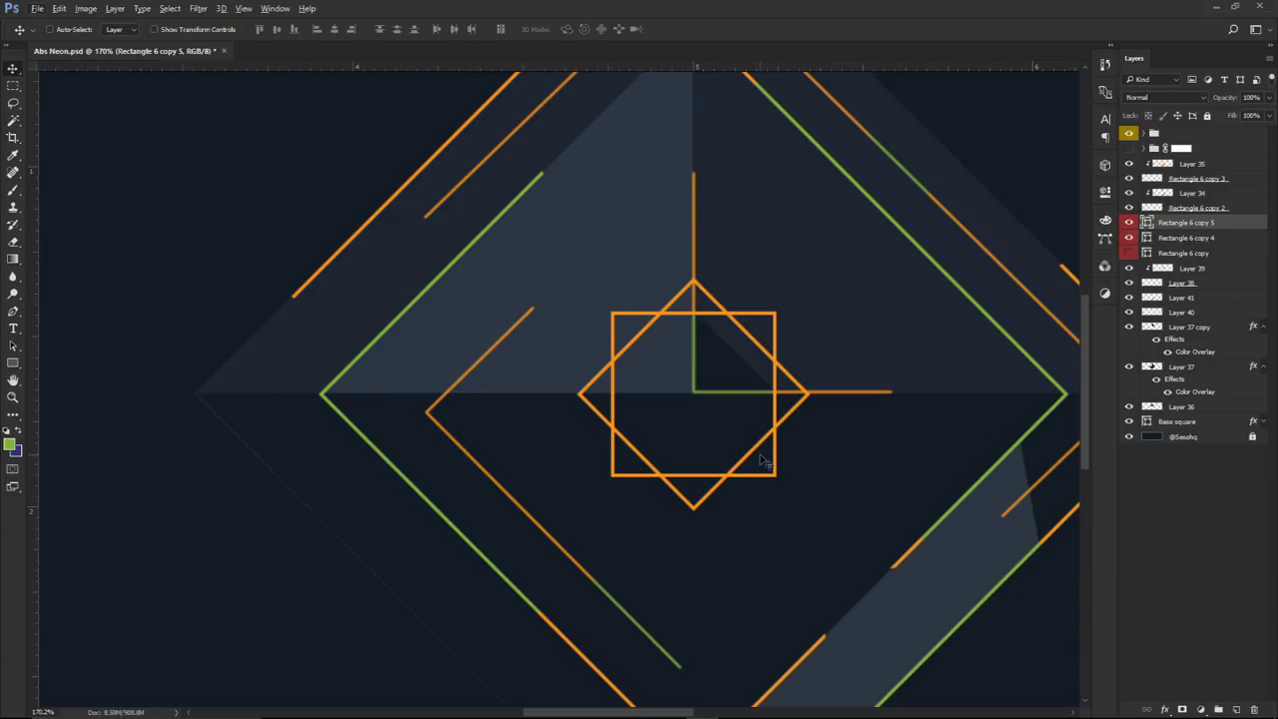
# Move the orange square to the far left and restack its layer under Rectangle 6 copy
pyautogui.moveTo(803, 421); pyautogui.dragTo(408, 413)
pyautogui.scroll(-3, 405, 411)
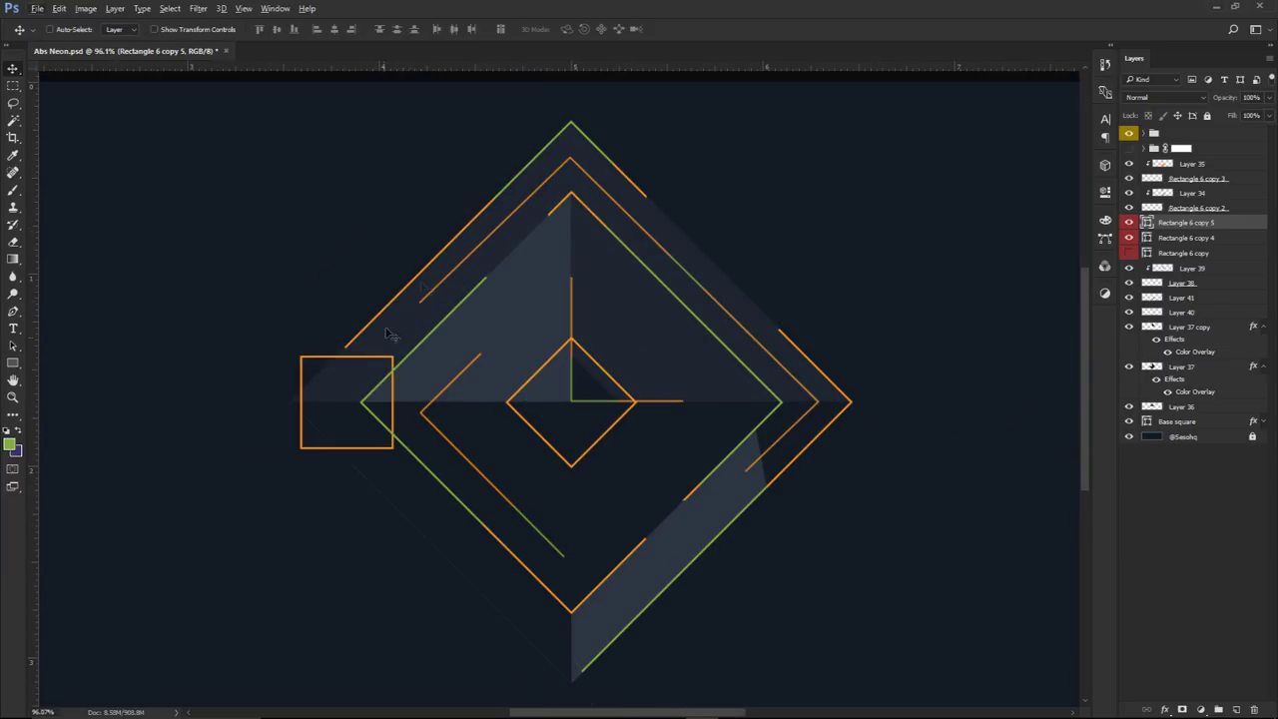
pyautogui.moveTo(367, 390); pyautogui.dragTo(903, 409)
pyautogui.moveTo(1176, 424)
pyautogui.mouseDown()
pyautogui.moveTo(1195, 236)
pyautogui.moveTo(1178, 429)
pyautogui.mouseUp()
pyautogui.moveTo(888, 408); pyautogui.dragTo(834, 387)
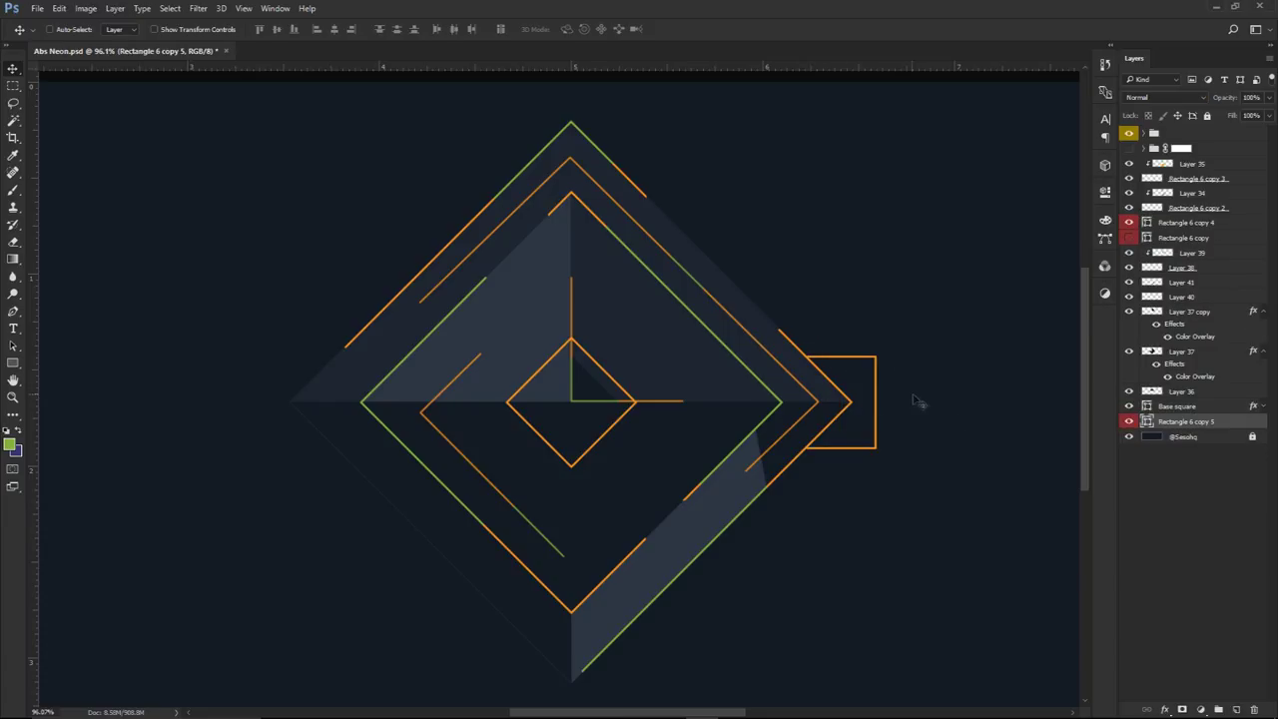
pyautogui.moveTo(1168, 423); pyautogui.dragTo(1176, 252)
pyautogui.moveTo(877, 401); pyautogui.dragTo(431, 383)
# Rotate the square, shrink it to about 56%, and place it at the left corner
pyautogui.hotkey('ctrl', 't')
pyautogui.moveTo(489, 324); pyautogui.dragTo(473, 383)
pyautogui.click(588, 29)
pyautogui.hotkey('ctrl', 't')
pyautogui.moveTo(471, 316); pyautogui.dragTo(424, 335)
pyautogui.press('Return')
pyautogui.moveTo(451, 407); pyautogui.dragTo(589, 317)
# Place a copy of the accent square beside the upper-right green edge, nudging it into position
pyautogui.scroll(1, 297, 416)
pyautogui.scroll(-2, 296, 415)
pyautogui.hotkey('ctrl', 't')
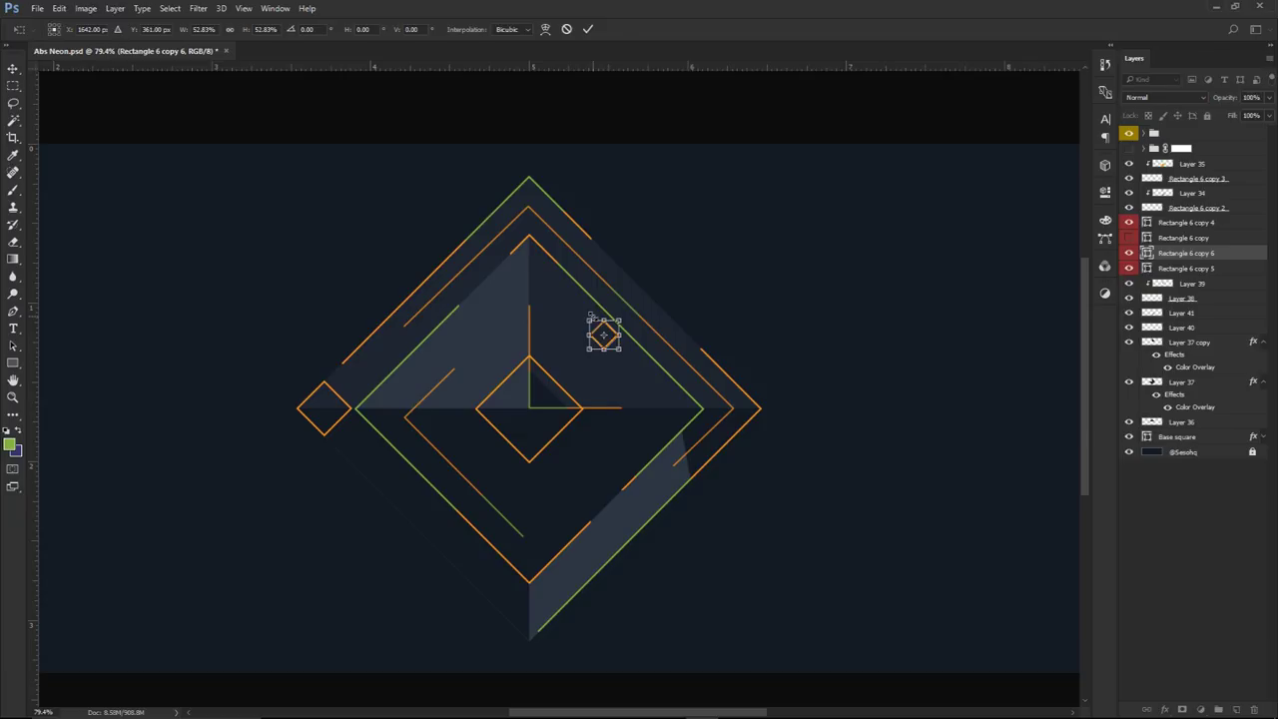
pyautogui.press('Return')
pyautogui.moveTo(633, 390); pyautogui.dragTo(638, 389)
pyautogui.hotkey('shift', 'Up')
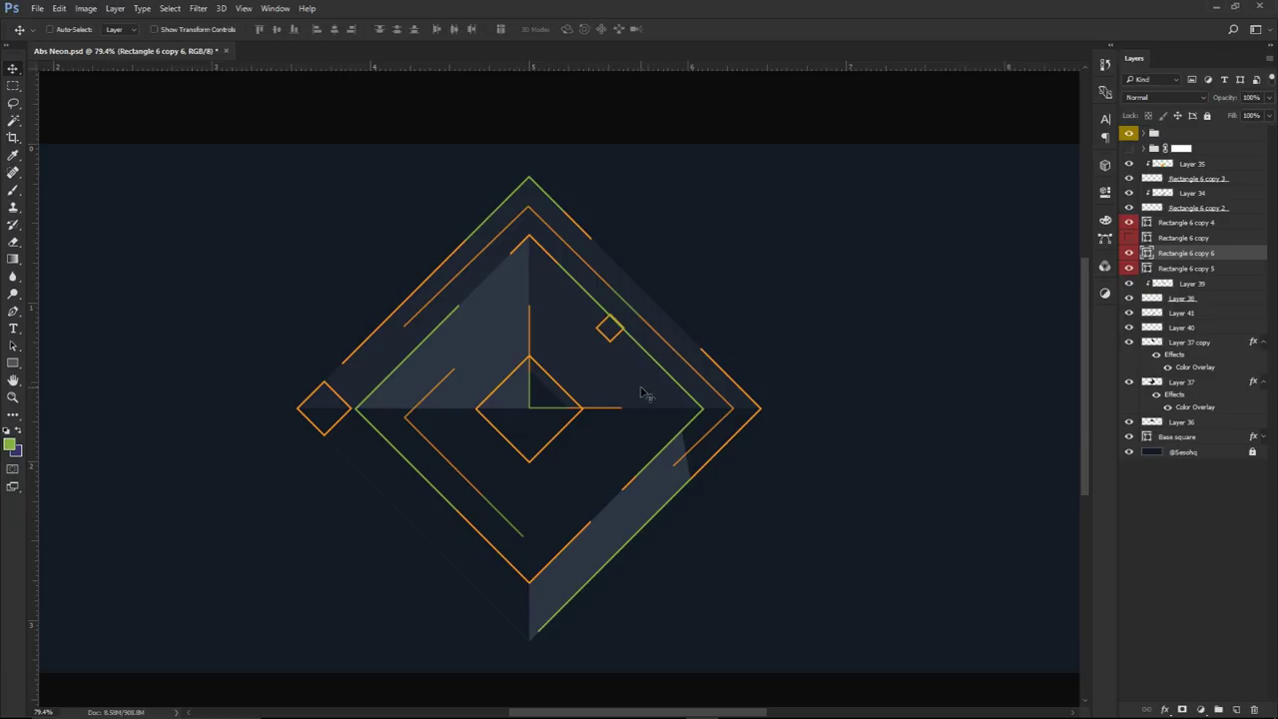
pyautogui.press('Up')
pyautogui.press('Left')
pyautogui.press('Up')
pyautogui.press('Up')
# Alt-drag another copy of the accent square to the right tip
pyautogui.moveTo(616, 372); pyautogui.dragTo(769, 434)
pyautogui.hotkey('ctrl', 't')
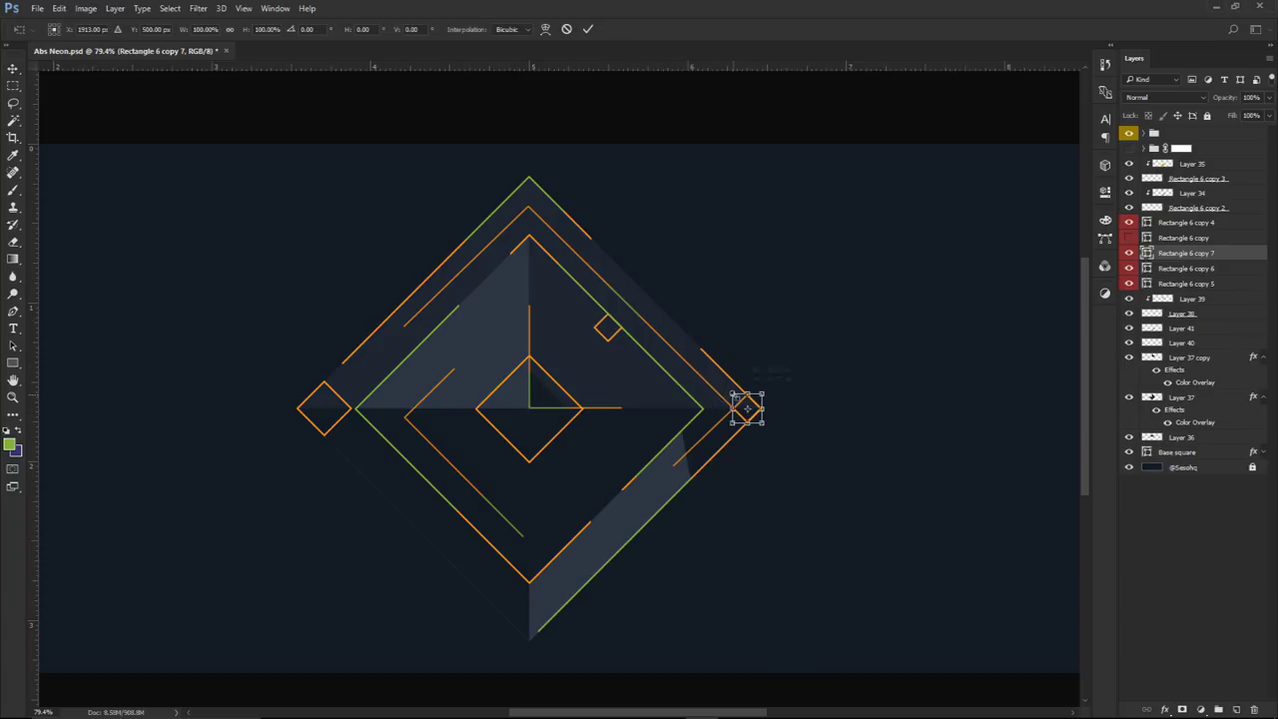
pyautogui.press('Return')
pyautogui.scroll(5, 767, 421)
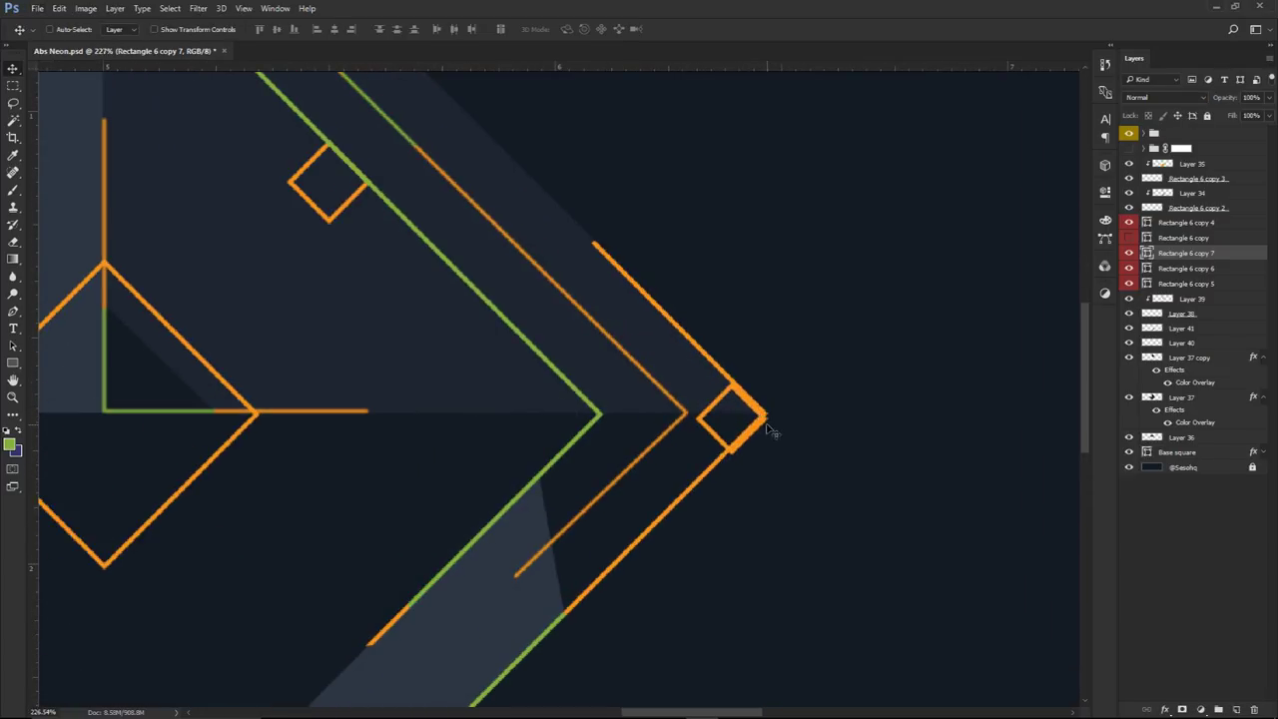
pyautogui.scroll(-5, 770, 432)
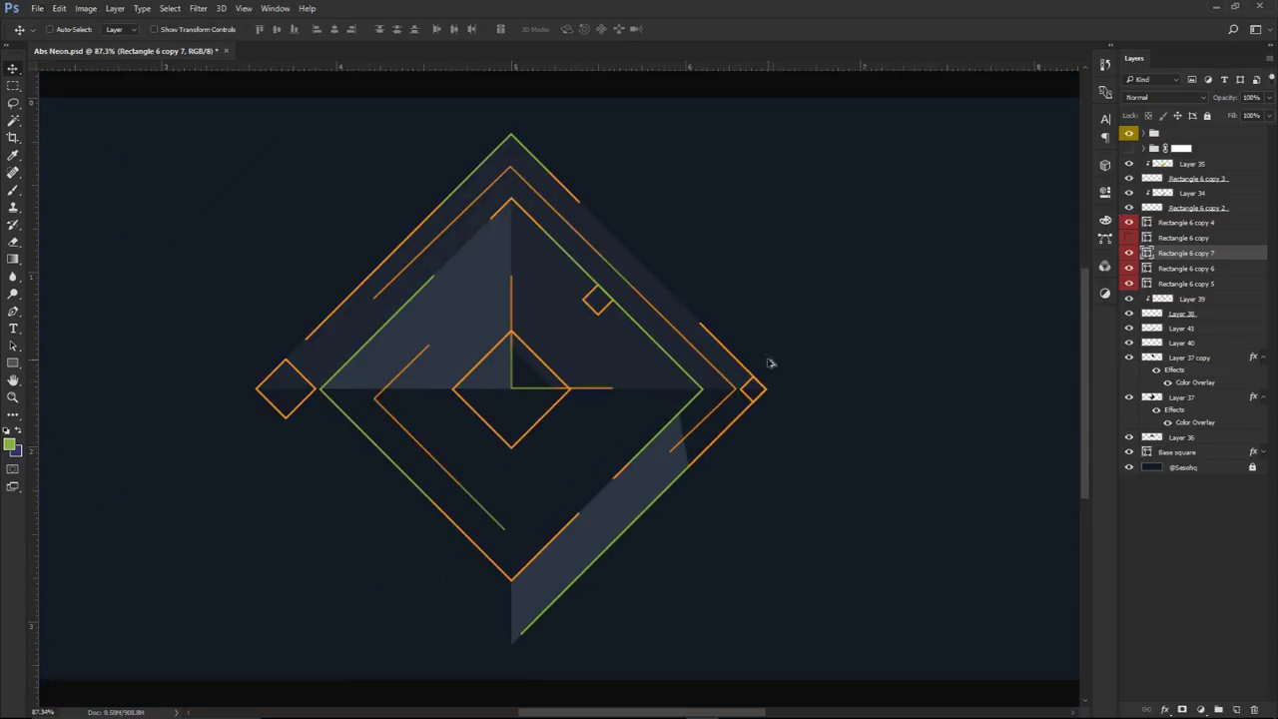
pyautogui.scroll(-2, 769, 364)
# Check the Rectangle tool's stroke colour, then nudge the green right-tip diamond slightly right
pyautogui.click(13, 362)
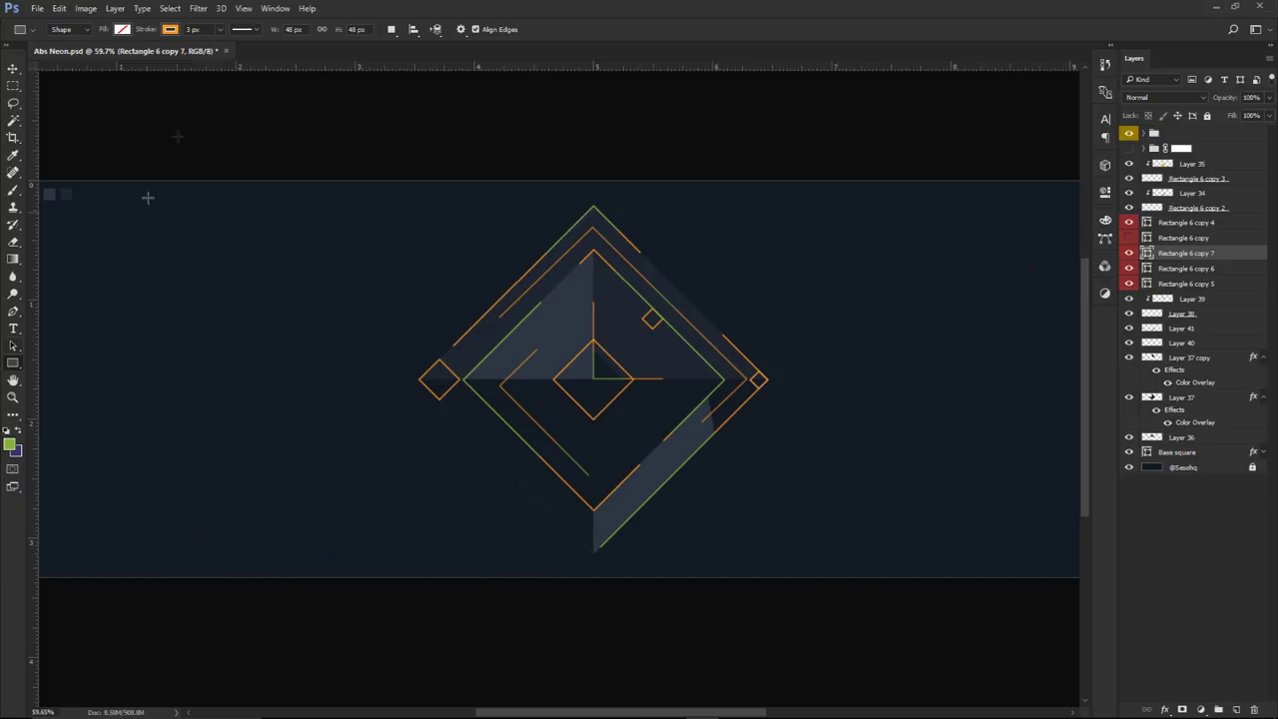
pyautogui.click(167, 29)
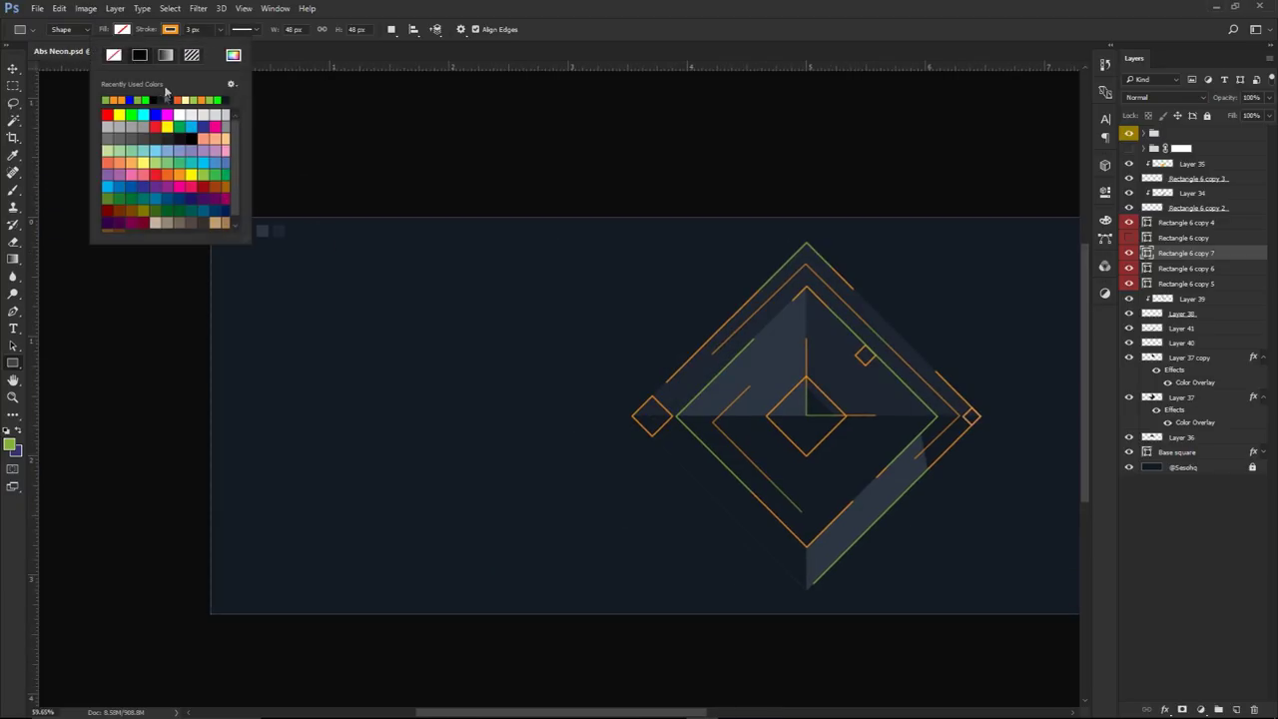
pyautogui.press('Escape')
pyautogui.press('v')
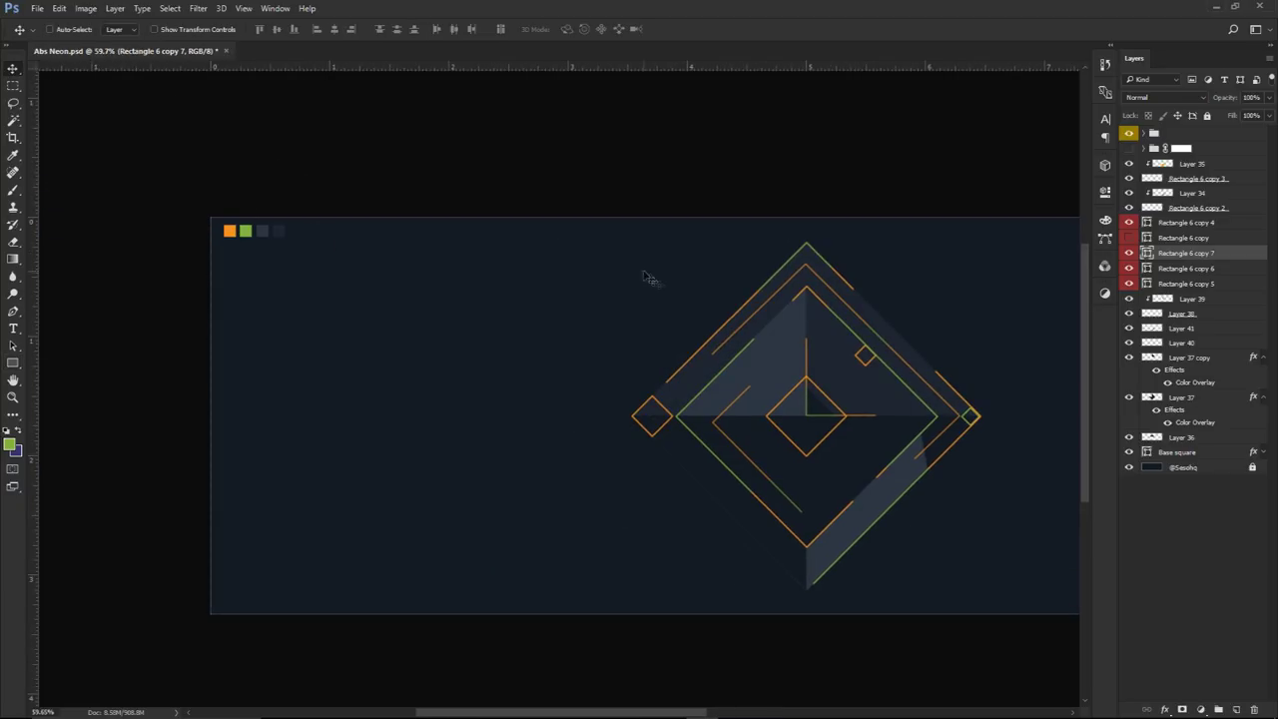
pyautogui.scroll(5, 999, 427)
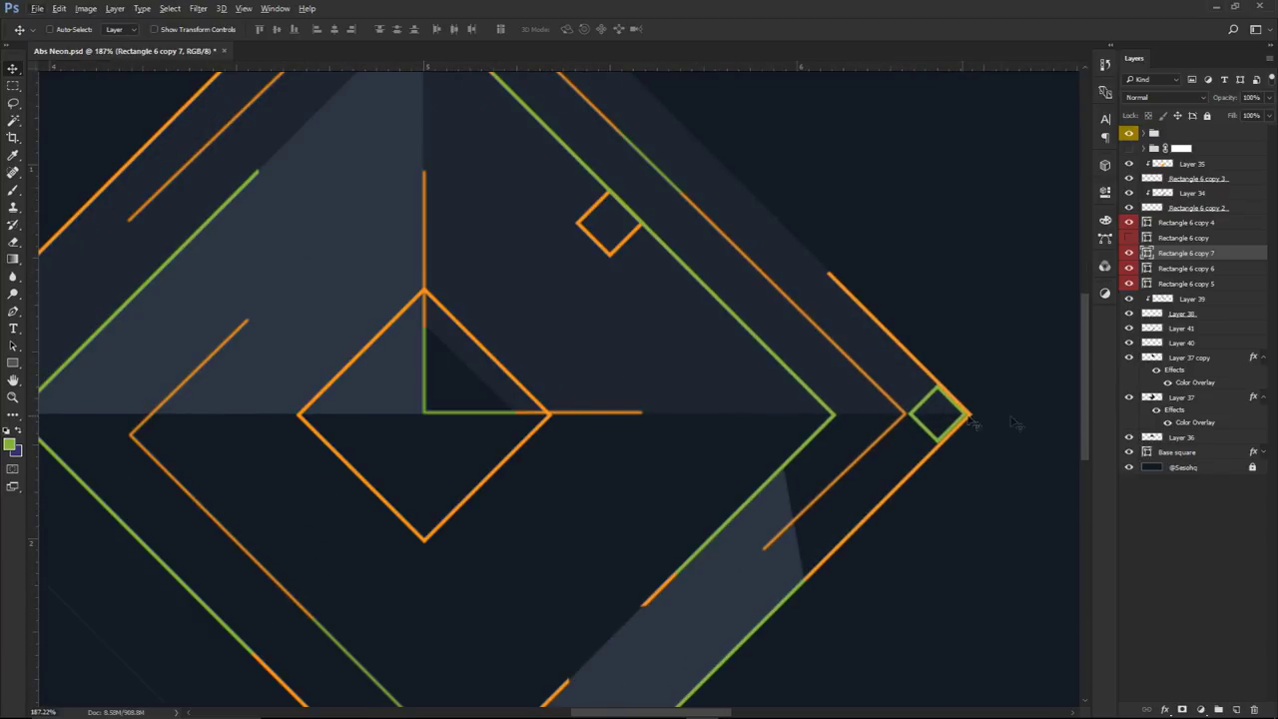
pyautogui.press('Right')
pyautogui.press('Right')
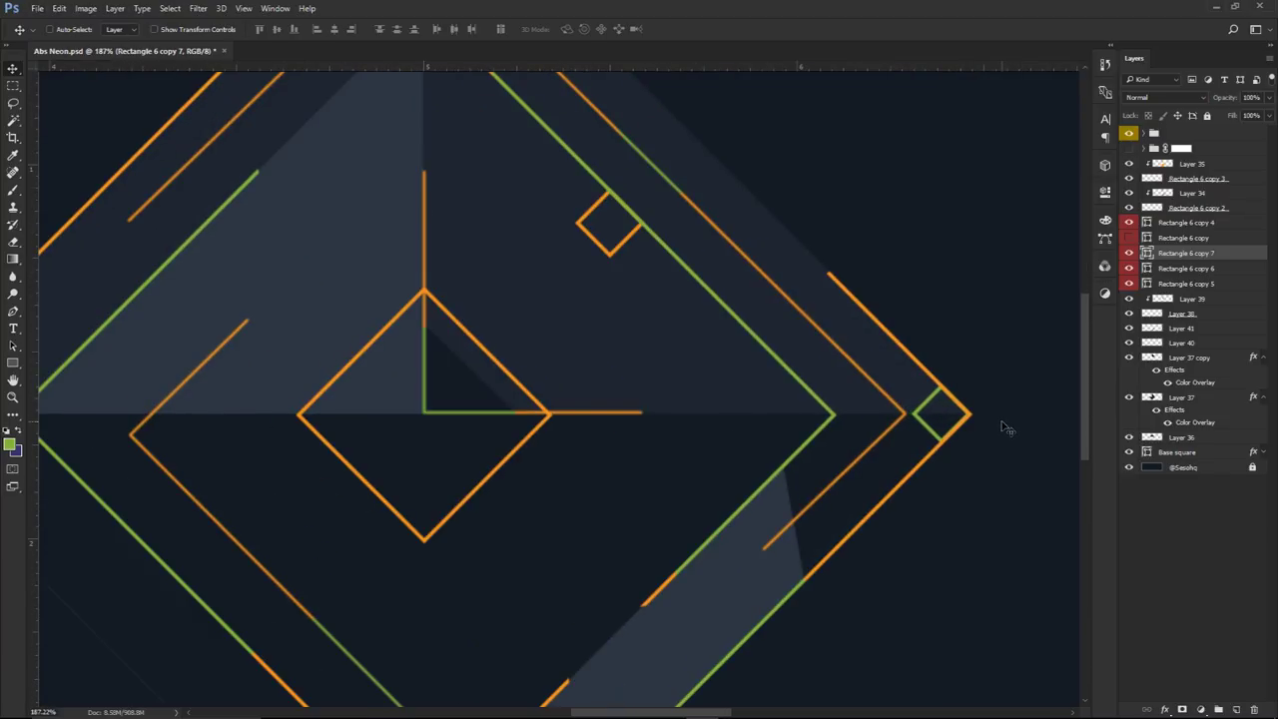
# Copy the green diamond onto the upper-left outline and fine-tune its position
pyautogui.scroll(-5, 1003, 424)
pyautogui.moveTo(992, 460); pyautogui.dragTo(847, 416)
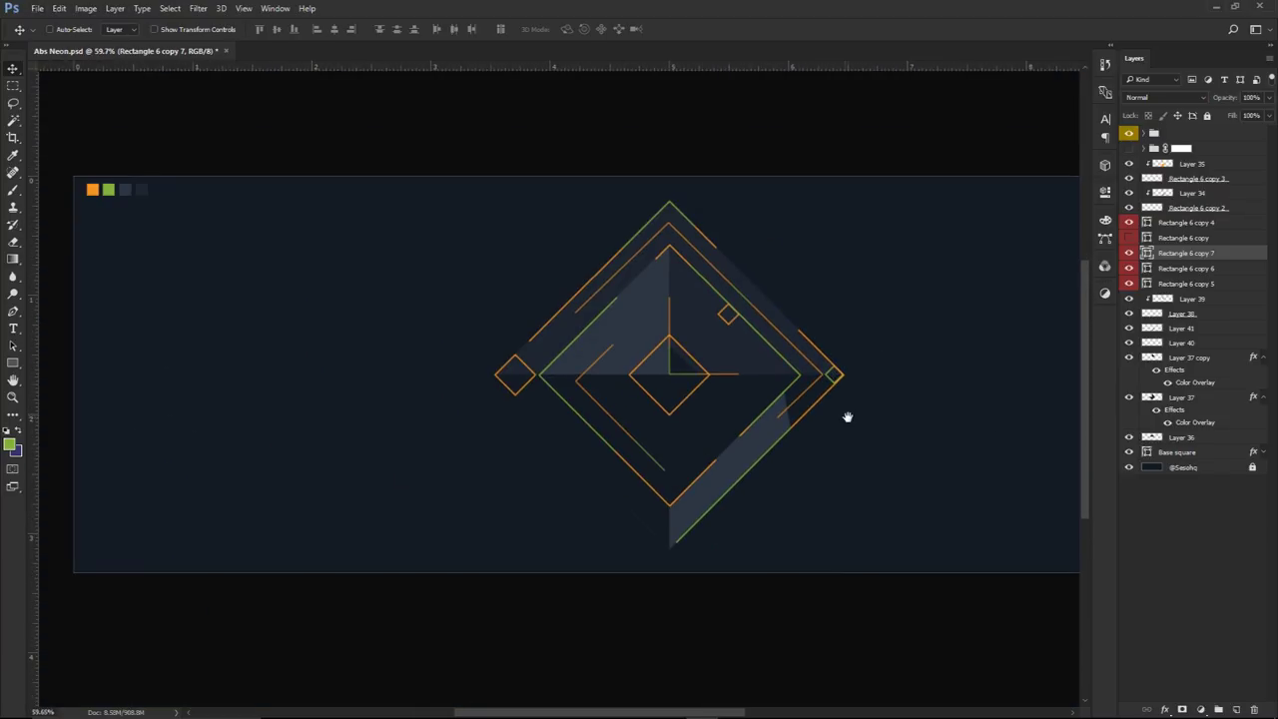
pyautogui.scroll(-1, 856, 423)
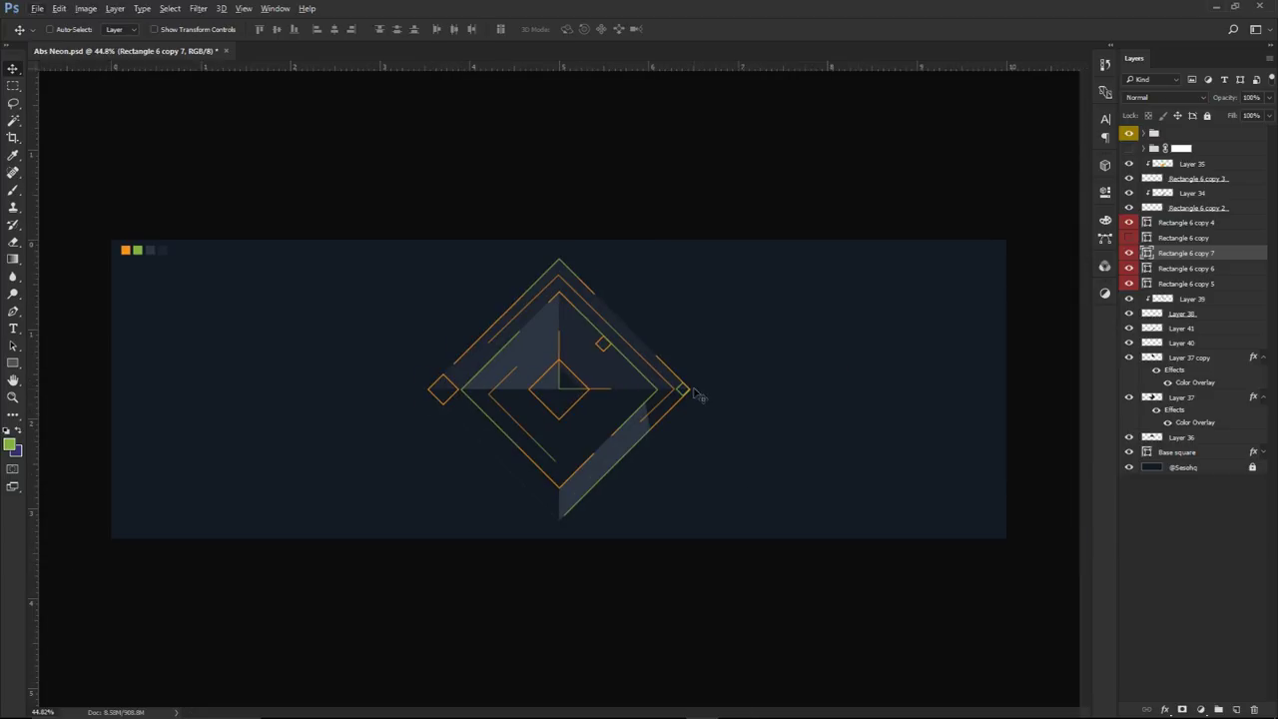
pyautogui.moveTo(702, 404); pyautogui.dragTo(525, 317)
pyautogui.hotkey('ctrl', 'alt', 't')
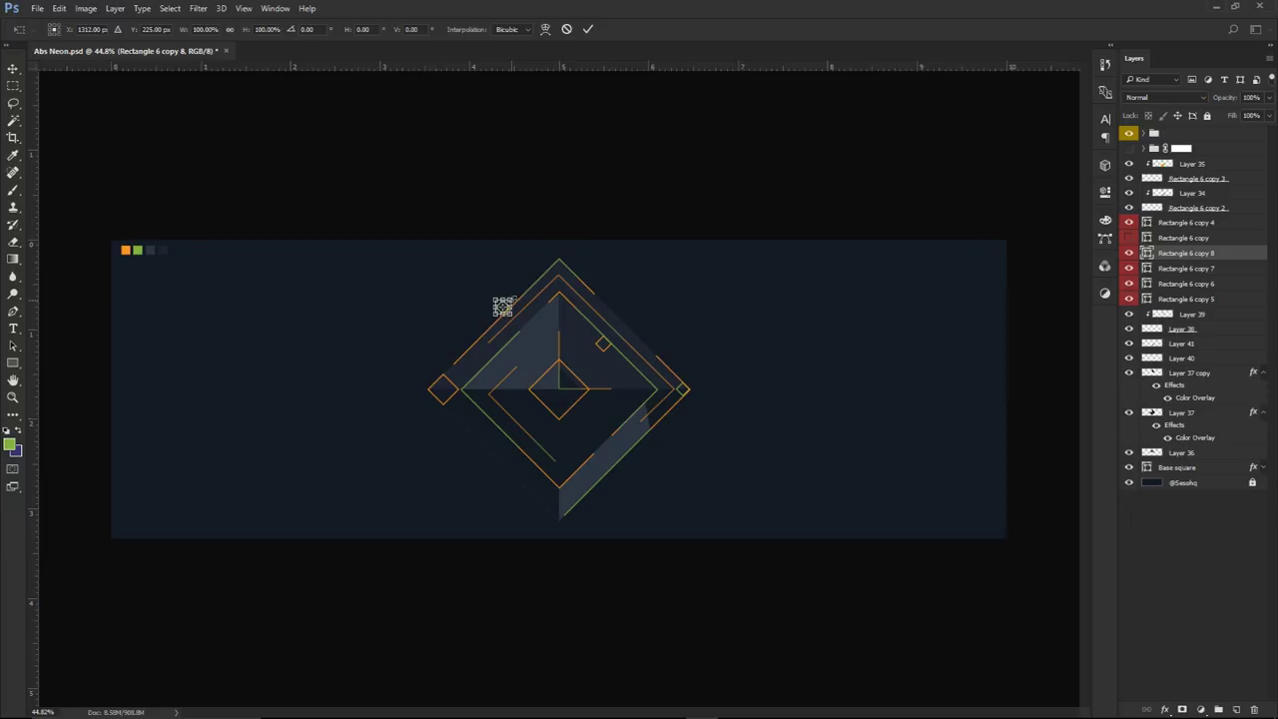
pyautogui.press('Return')
pyautogui.moveTo(553, 336); pyautogui.dragTo(550, 330)
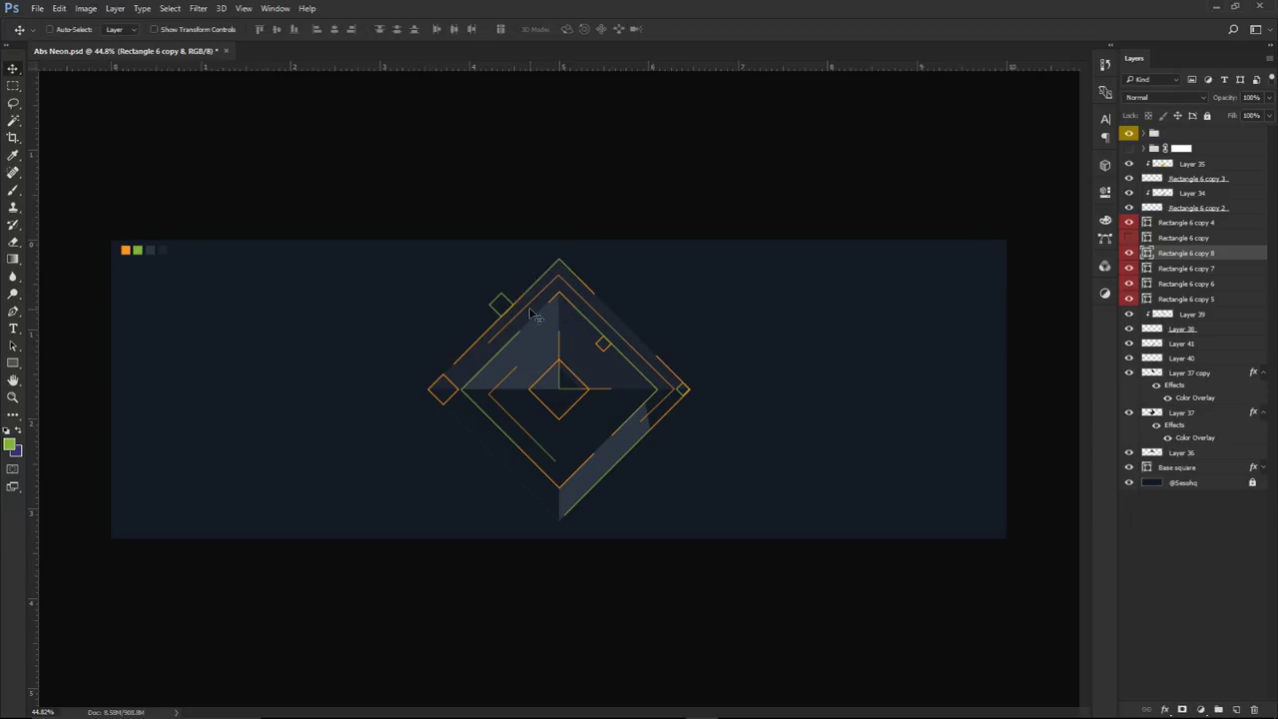
# Copy the green diamond to the bottom tip and return to the Move tool
pyautogui.moveTo(532, 314); pyautogui.dragTo(612, 510)
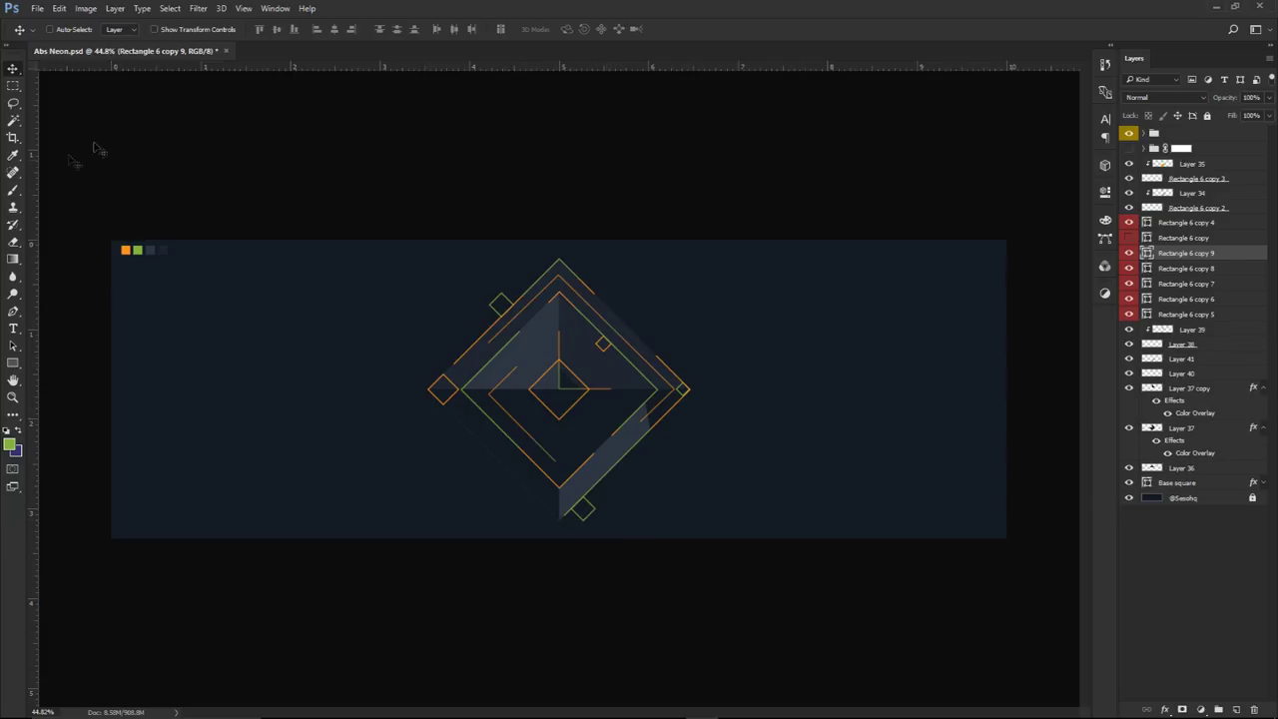
pyautogui.click(13, 363)
pyautogui.click(169, 31)
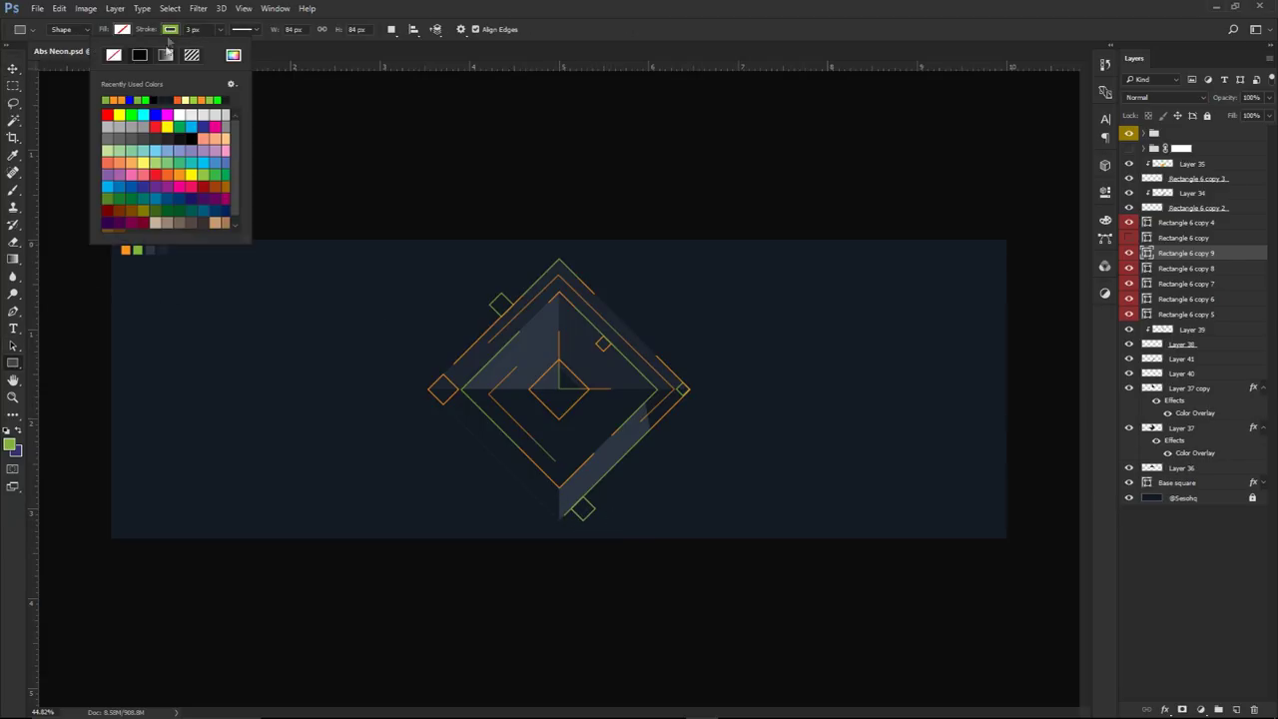
pyautogui.click(13, 68)
pyautogui.click(13, 68)
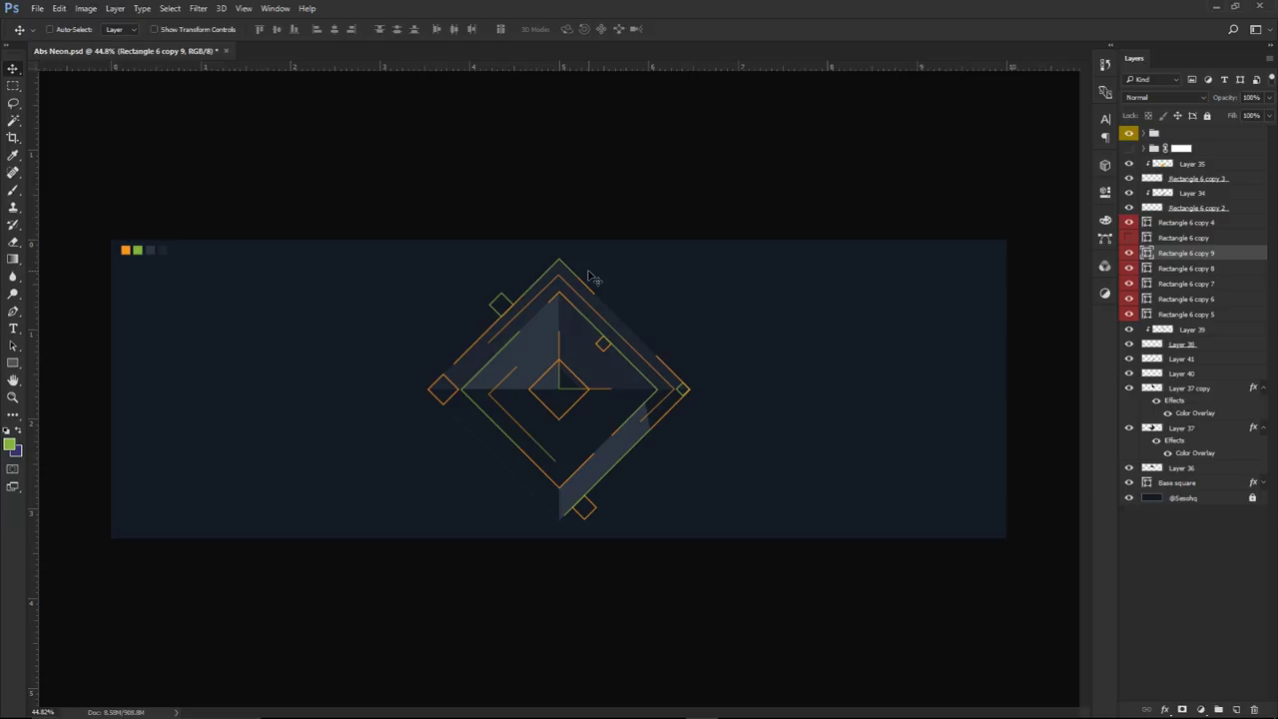
# On a new layer, fill a pen path over the left diamond facet
pyautogui.scroll(5, 507, 402)
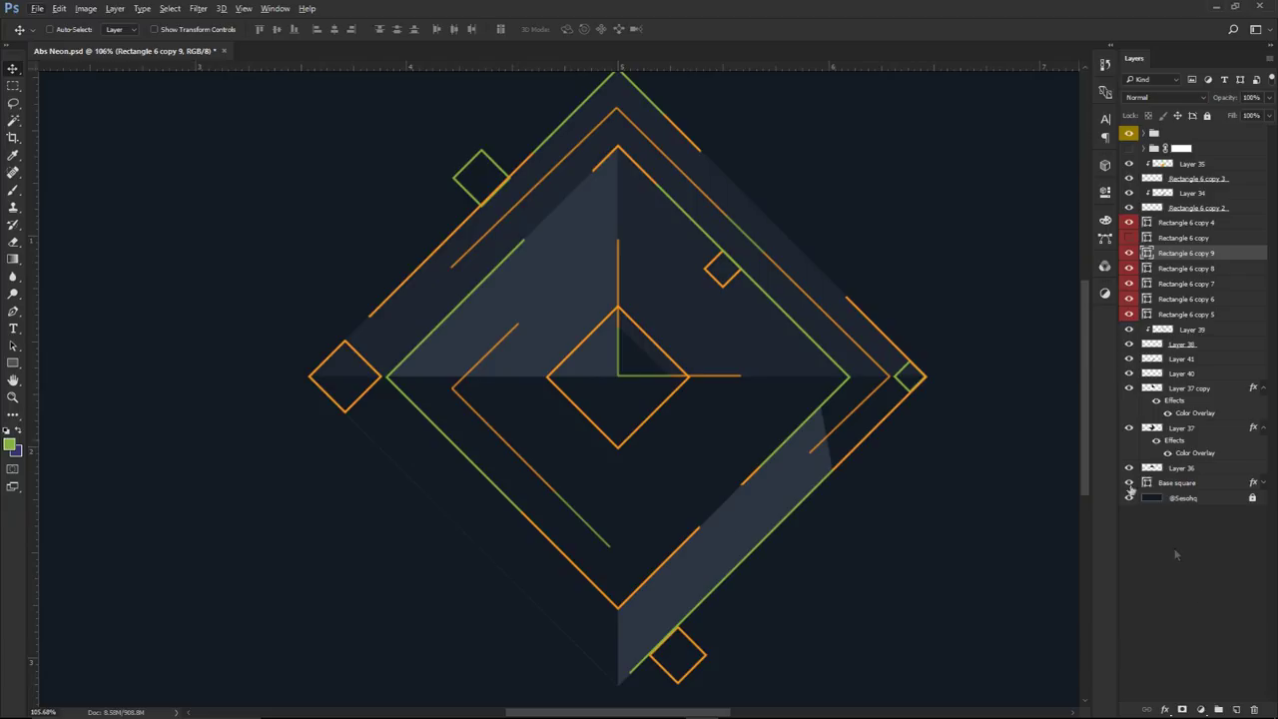
pyautogui.click(1236, 709)
pyautogui.scroll(4, 579, 393)
pyautogui.press('p')
pyautogui.scroll(-5, 678, 359)
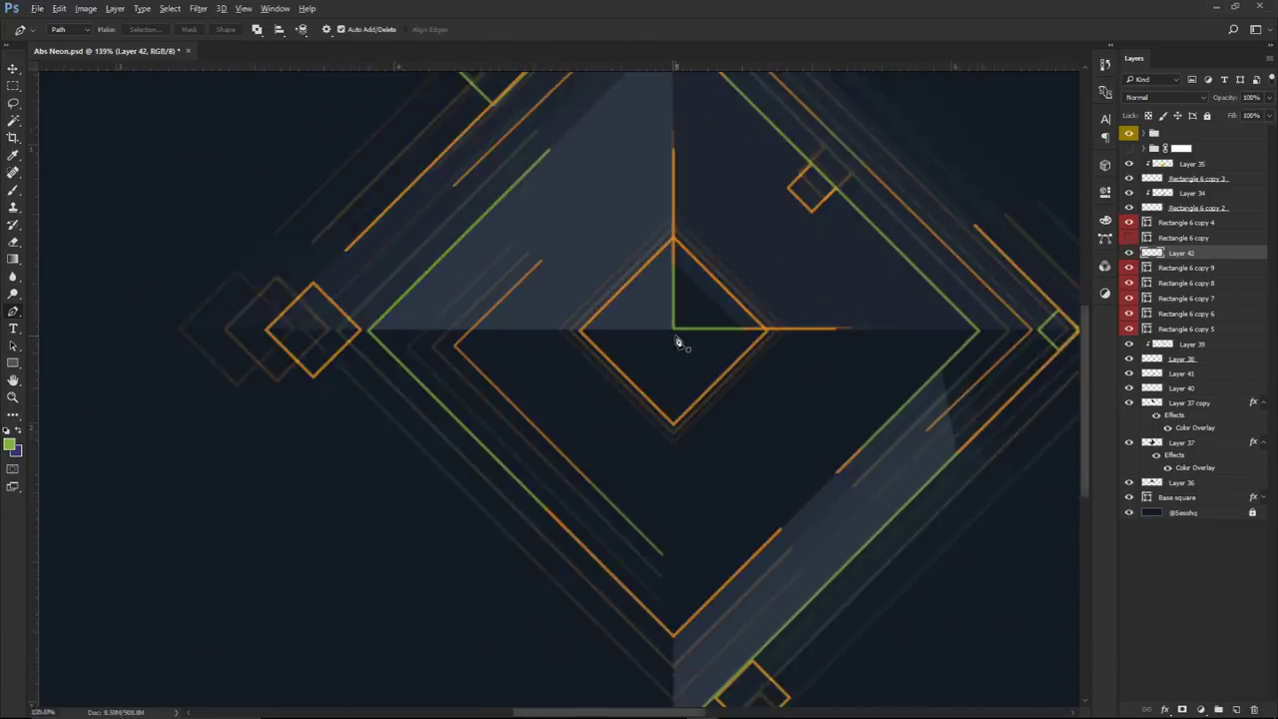
pyautogui.click(477, 307)
pyautogui.click(448, 307)
pyautogui.rightClick(507, 287)
pyautogui.click(570, 374)
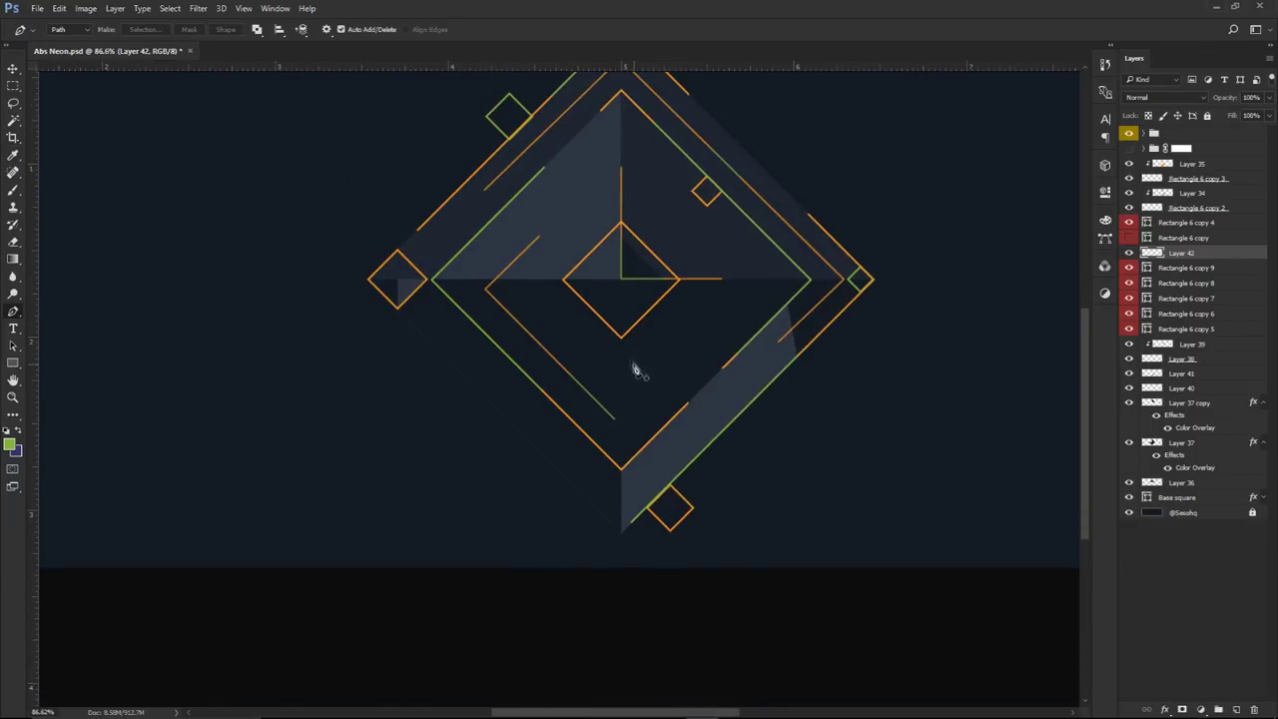
# Draw a shading path on the central diamond and fill it with grey
pyautogui.scroll(2, 635, 371)
pyautogui.click(621, 337)
pyautogui.click(621, 282)
pyautogui.click(677, 281)
pyautogui.rightClick(648, 342)
pyautogui.click(712, 428)
pyautogui.click(642, 191)
pyautogui.click(613, 228)
pyautogui.click(530, 256)
pyautogui.click(736, 197)
# Stroke a path along the vertical guide with the green line, then delete the work path
pyautogui.scroll(-1, 747, 396)
pyautogui.scroll(-2, 747, 397)
pyautogui.scroll(1, 747, 403)
pyautogui.scroll(-2, 747, 313)
pyautogui.hotkey('ctrl', '0')
pyautogui.scroll(3, 536, 359)
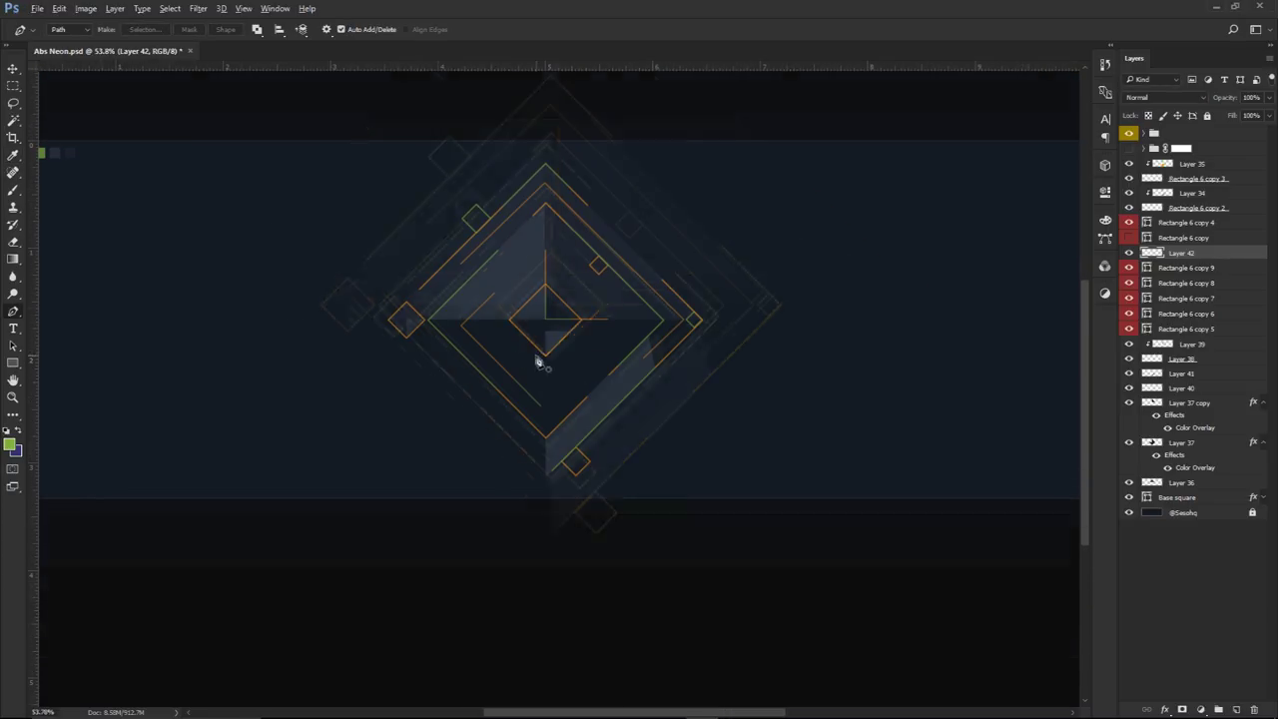
pyautogui.click(557, 372)
pyautogui.click(557, 426)
pyautogui.click(689, 304)
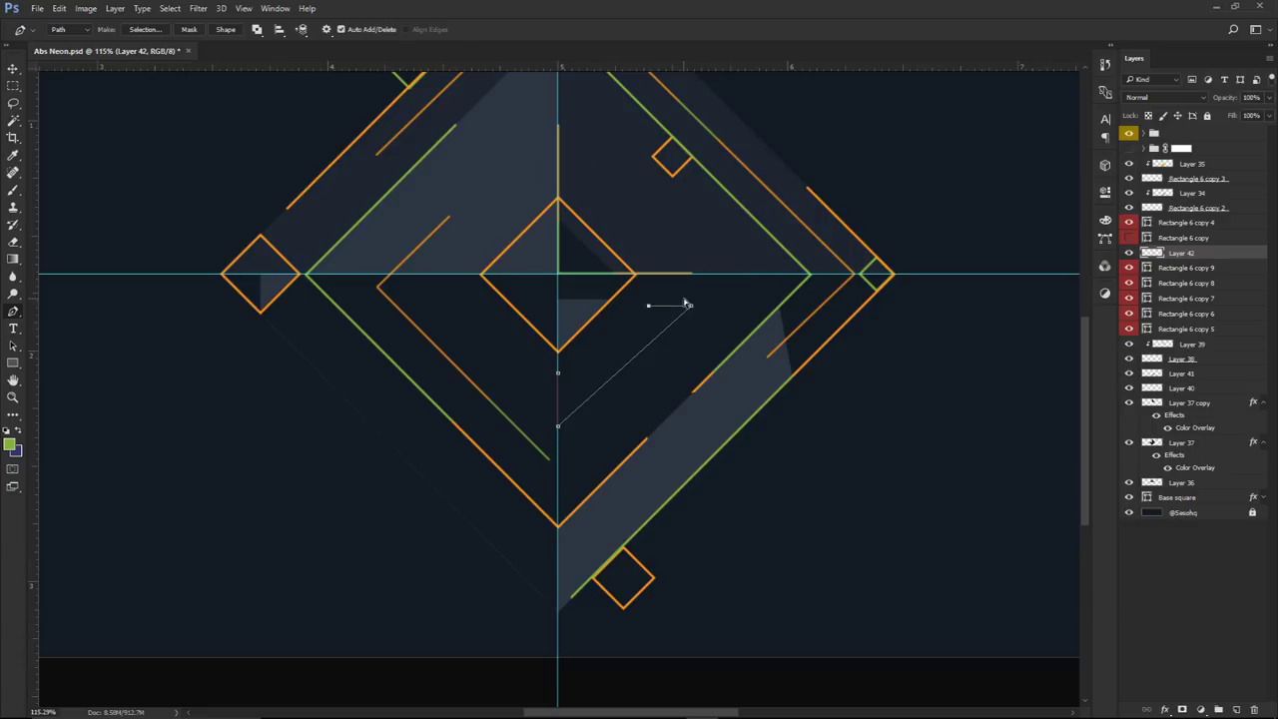
pyautogui.click(740, 305)
pyautogui.rightClick(740, 299)
pyautogui.click(785, 399)
pyautogui.rightClick(644, 289)
pyautogui.click(679, 313)
# Fill a three-anchor shading path on the green stroke with grey
pyautogui.scroll(2, 559, 390)
pyautogui.click(557, 373)
pyautogui.click(557, 425)
pyautogui.click(630, 385)
pyautogui.rightClick(630, 384)
pyautogui.click(879, 337)
pyautogui.click(619, 206)
pyautogui.click(530, 260)
pyautogui.click(730, 200)
# Move Layer 42 below Rectangle 6 copy 9 and fill another shading path on new Layer 43
pyautogui.moveTo(1181, 252); pyautogui.dragTo(1176, 275)
pyautogui.hotkey('ctrl', 'shift', 'alt', 'n')
pyautogui.rightClick(807, 373)
pyautogui.click(879, 456)
pyautogui.press('Return')
pyautogui.press('v')
pyautogui.hotkey('ctrl', '0')
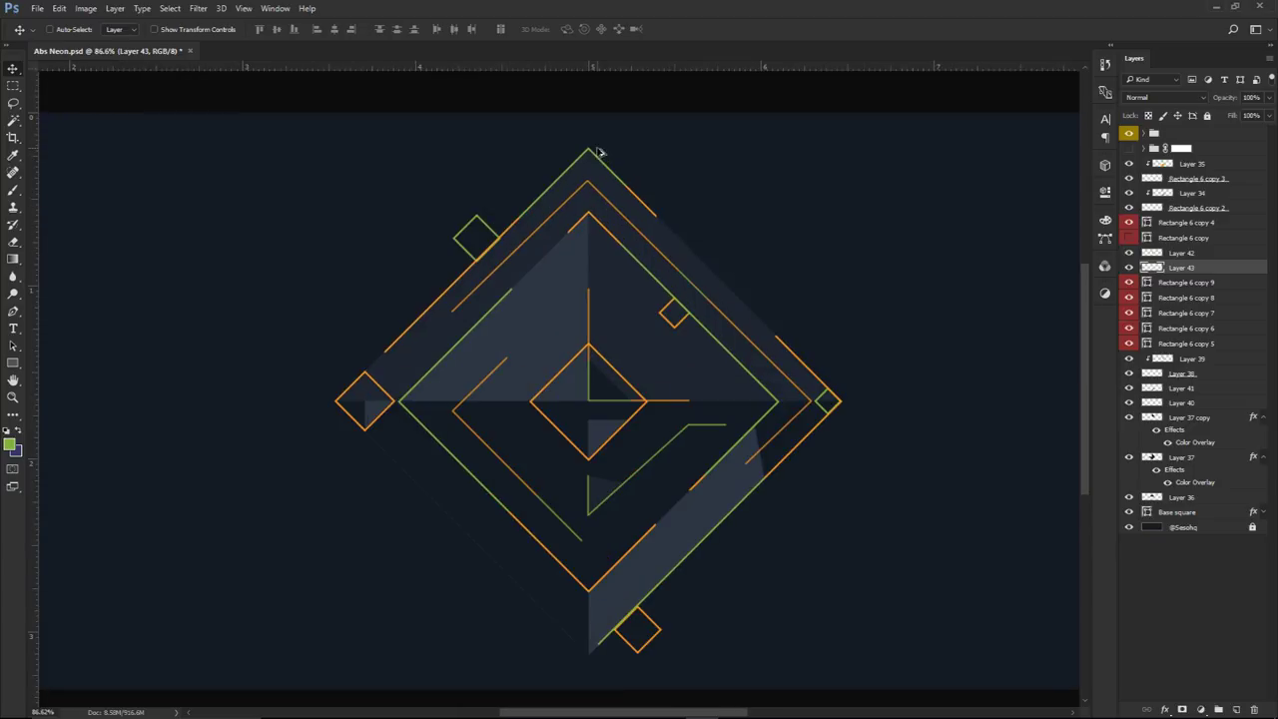
# Select the layers from Layer 35 down to Base square and duplicate them
pyautogui.click(1154, 302)
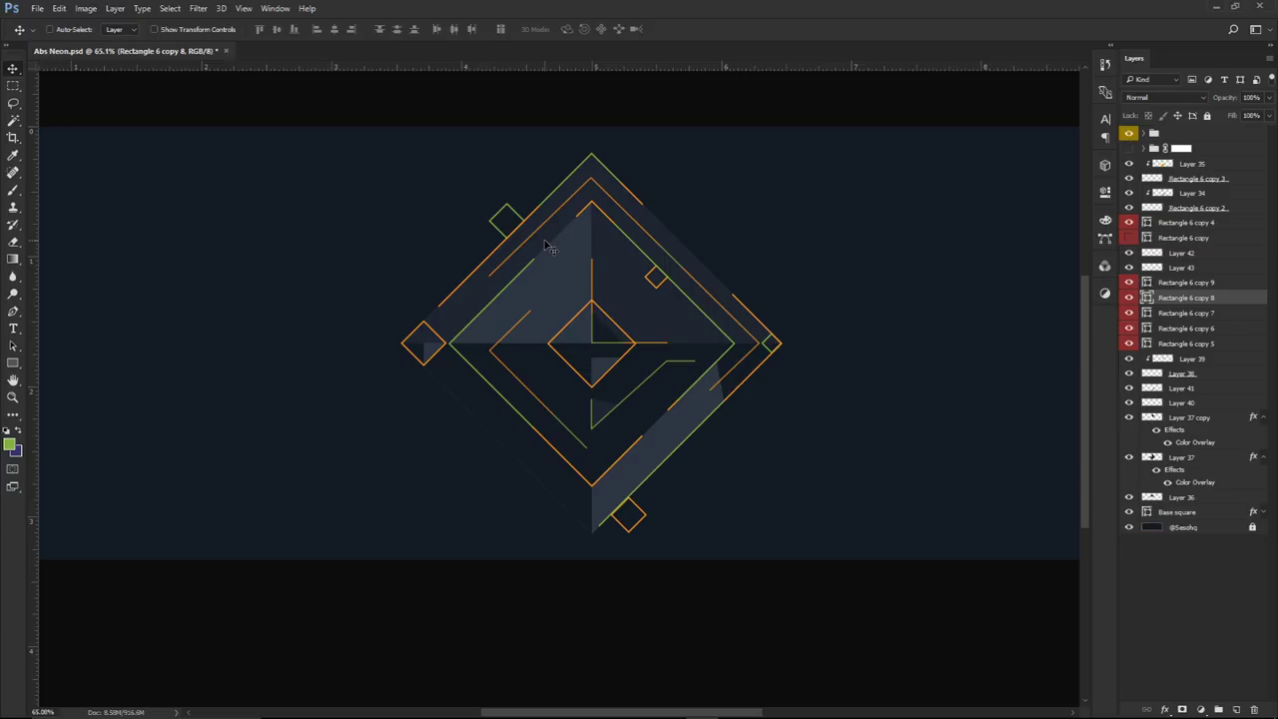
pyautogui.click(1186, 165)
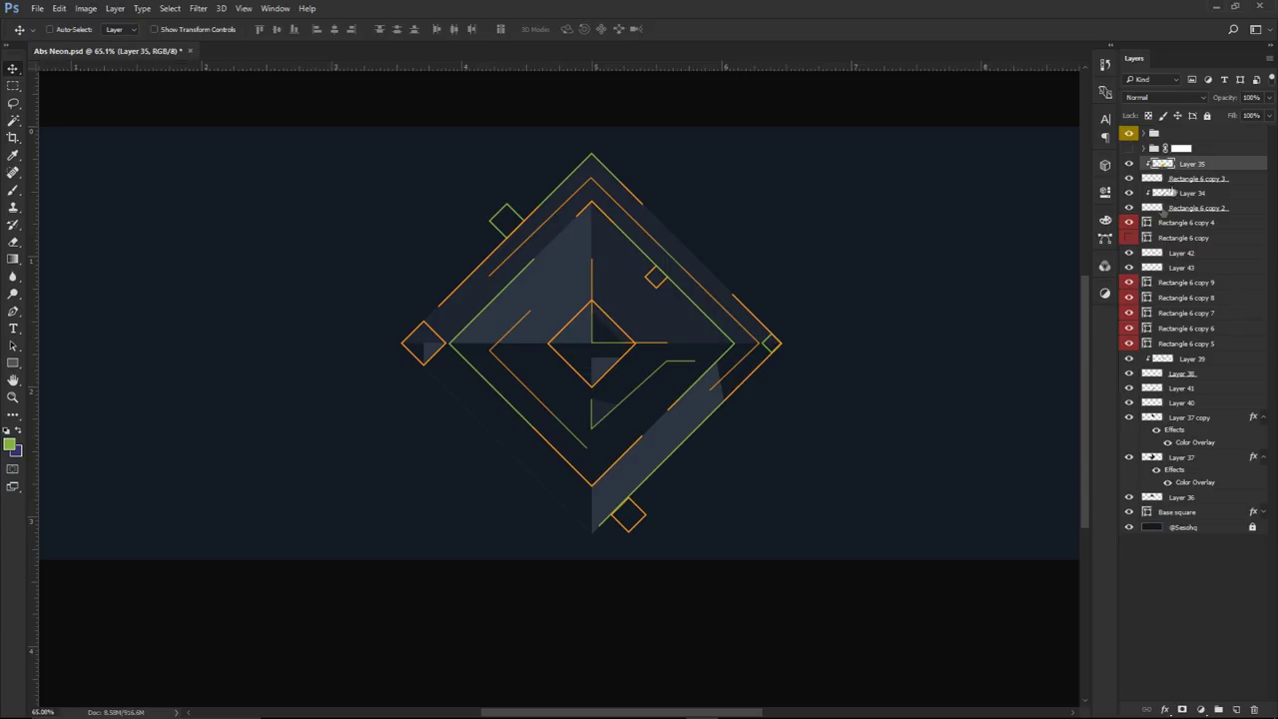
pyautogui.keyDown('shift'); pyautogui.click(1183, 512); pyautogui.keyUp('shift')
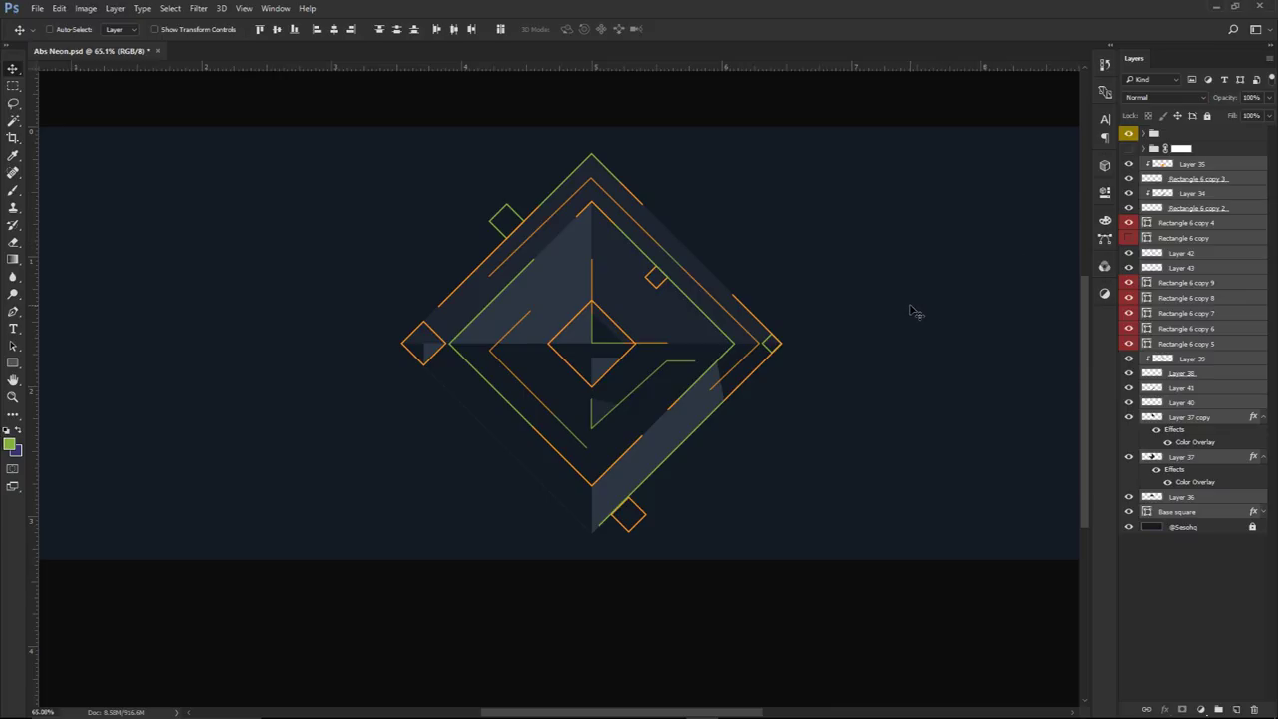
pyautogui.click(1192, 167)
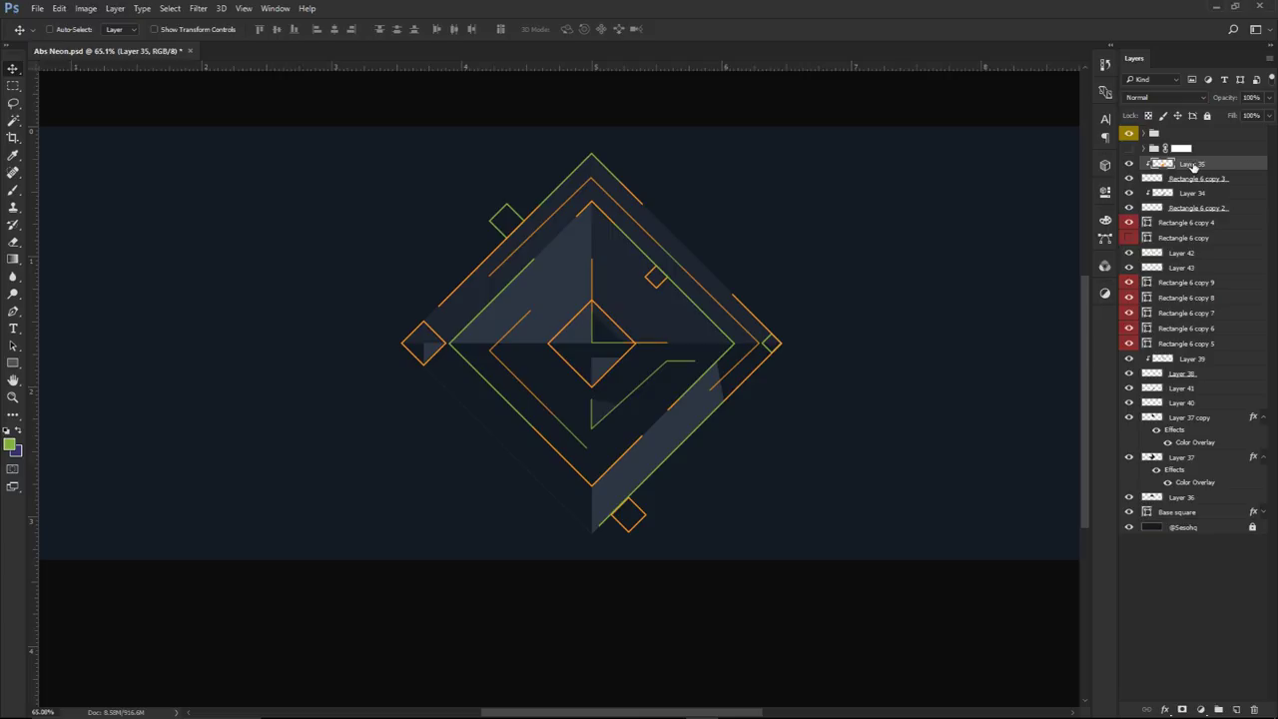
pyautogui.keyDown('shift'); pyautogui.click(1188, 513); pyautogui.keyUp('shift')
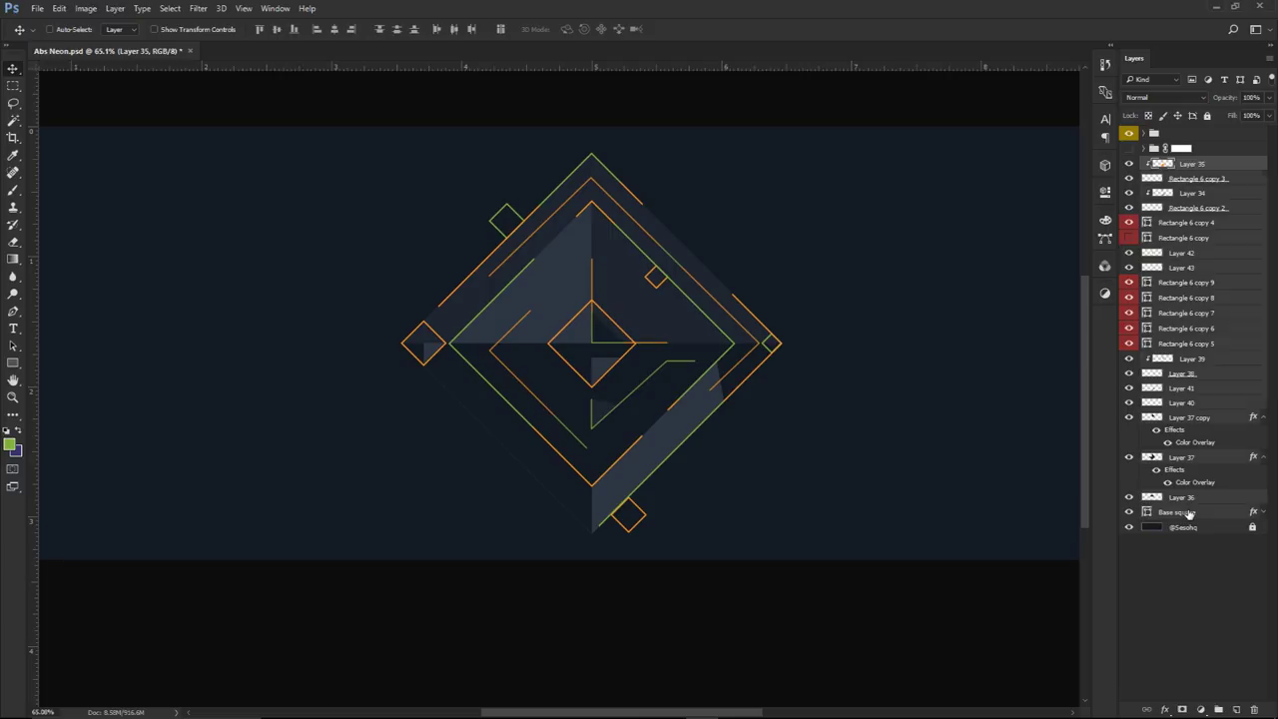
pyautogui.hotkey('ctrl', 'j')
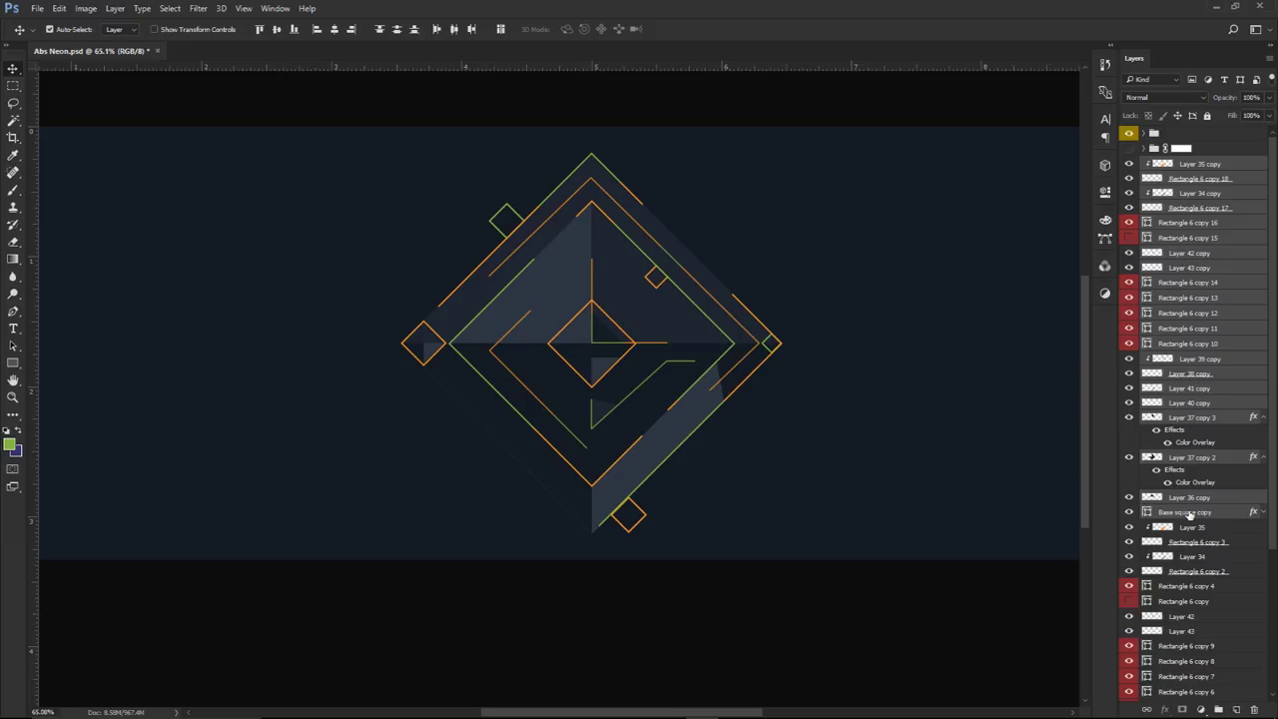
# Group the duplicated layers as Group 6 and scale it to about 40% in the centre
pyautogui.hotkey('ctrl', 'g')
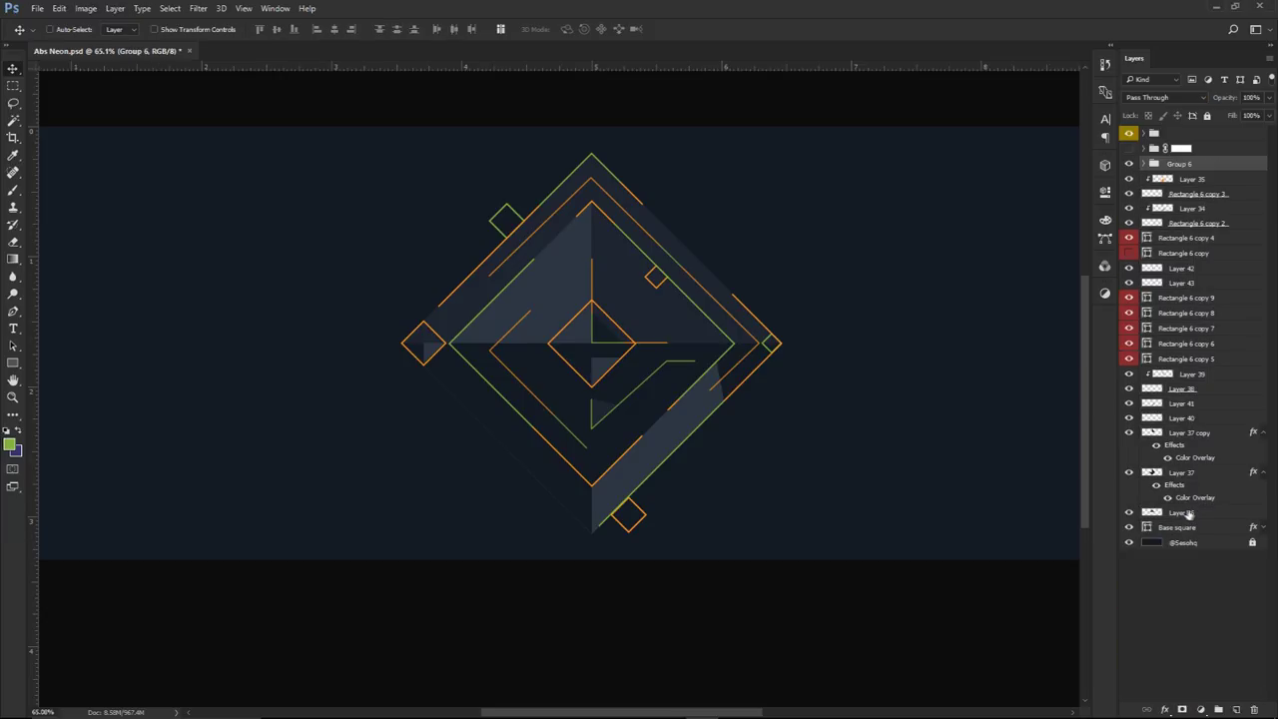
pyautogui.moveTo(869, 349); pyautogui.dragTo(624, 327)
pyautogui.hotkey('ctrl', 'z')
pyautogui.hotkey('ctrl', 't')
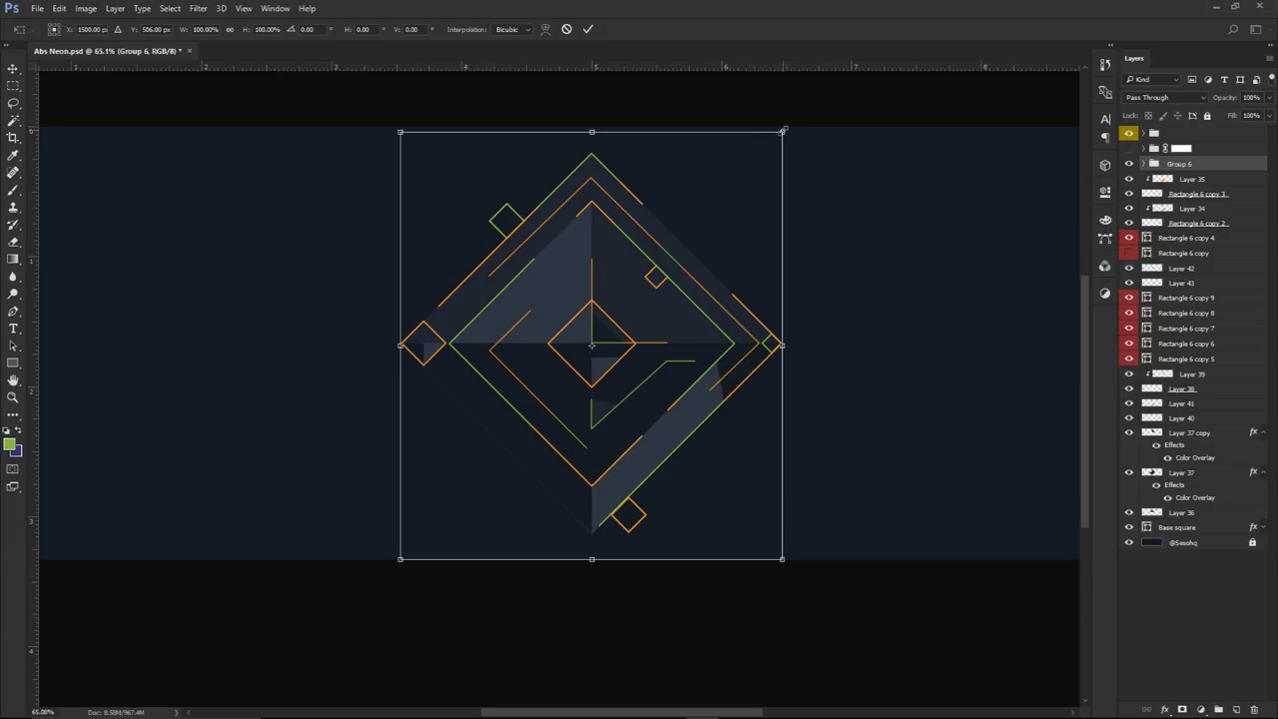
pyautogui.moveTo(784, 130); pyautogui.dragTo(627, 214)
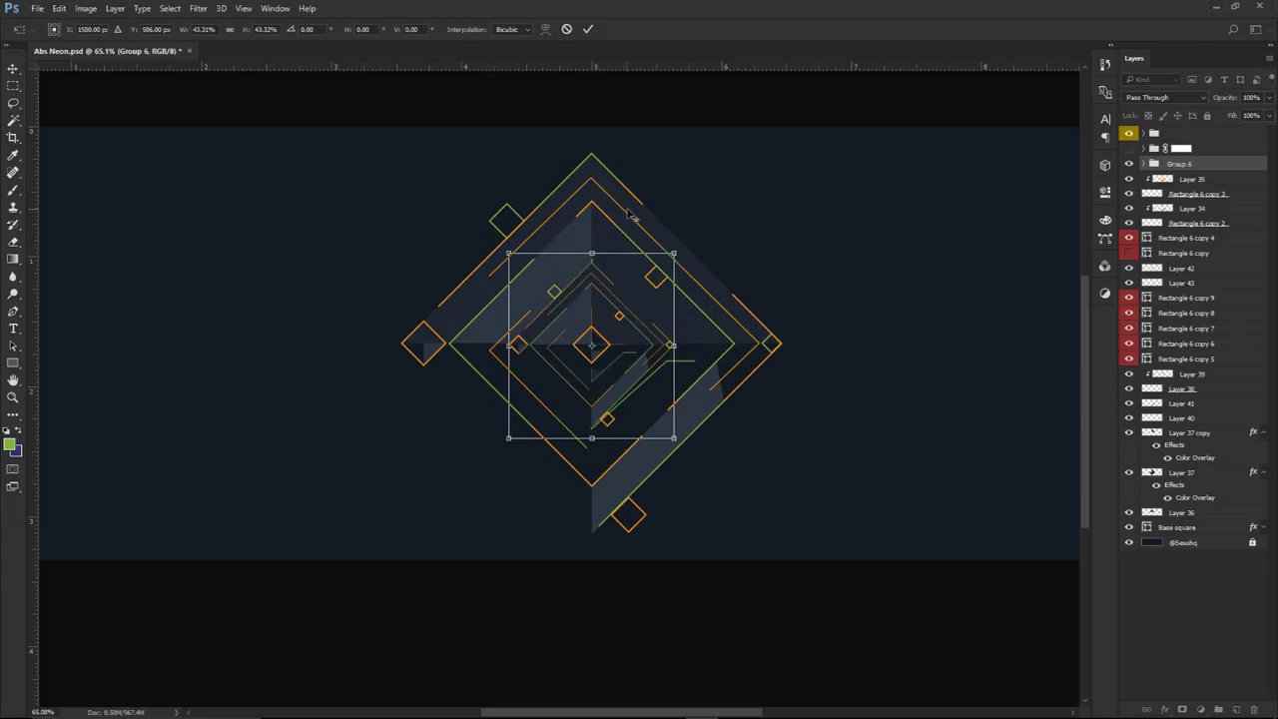
pyautogui.moveTo(675, 253); pyautogui.dragTo(667, 261)
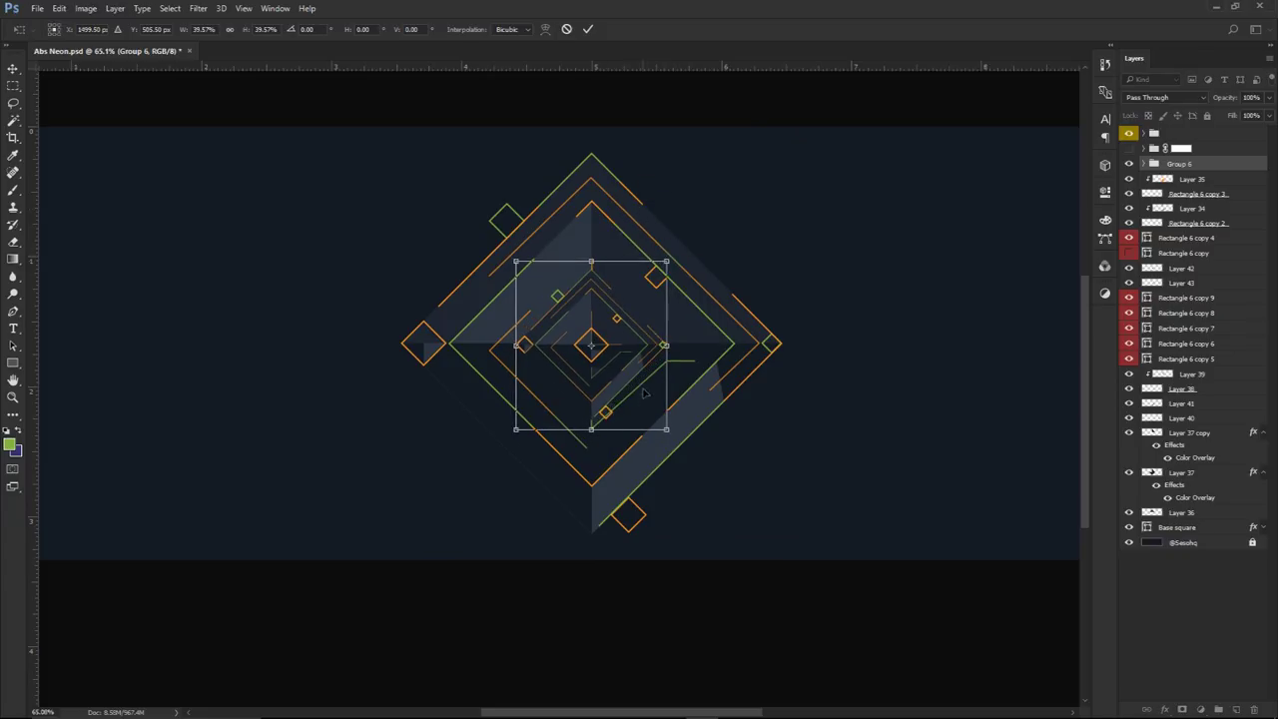
pyautogui.moveTo(667, 261); pyautogui.dragTo(648, 283)
pyautogui.press('Return')
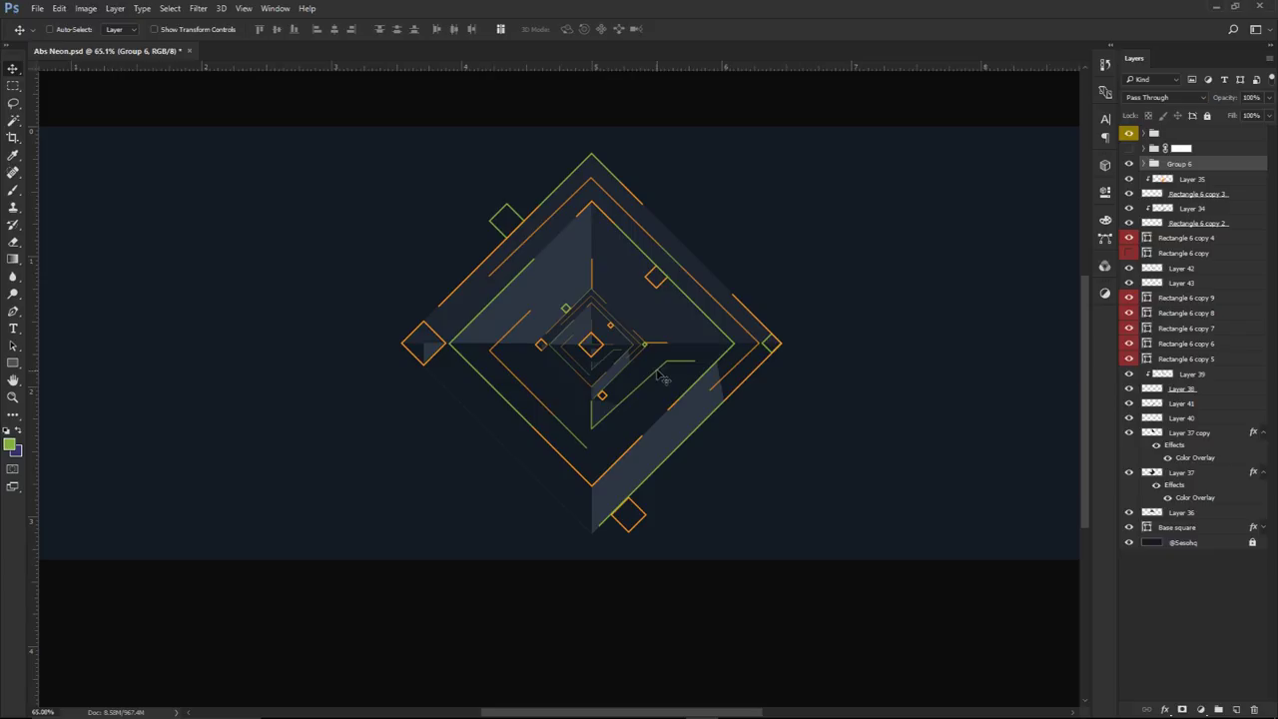
# Copy the small cluster straight down and rotate the lower copy
pyautogui.moveTo(617, 336); pyautogui.dragTo(617, 467)
pyautogui.hotkey('ctrl', 't')
pyautogui.moveTo(665, 404); pyautogui.dragTo(676, 581)
# Commit the lower copy's transform, expand Group 6 copy, and undo a stray Layer 37 move
pyautogui.press('Return')
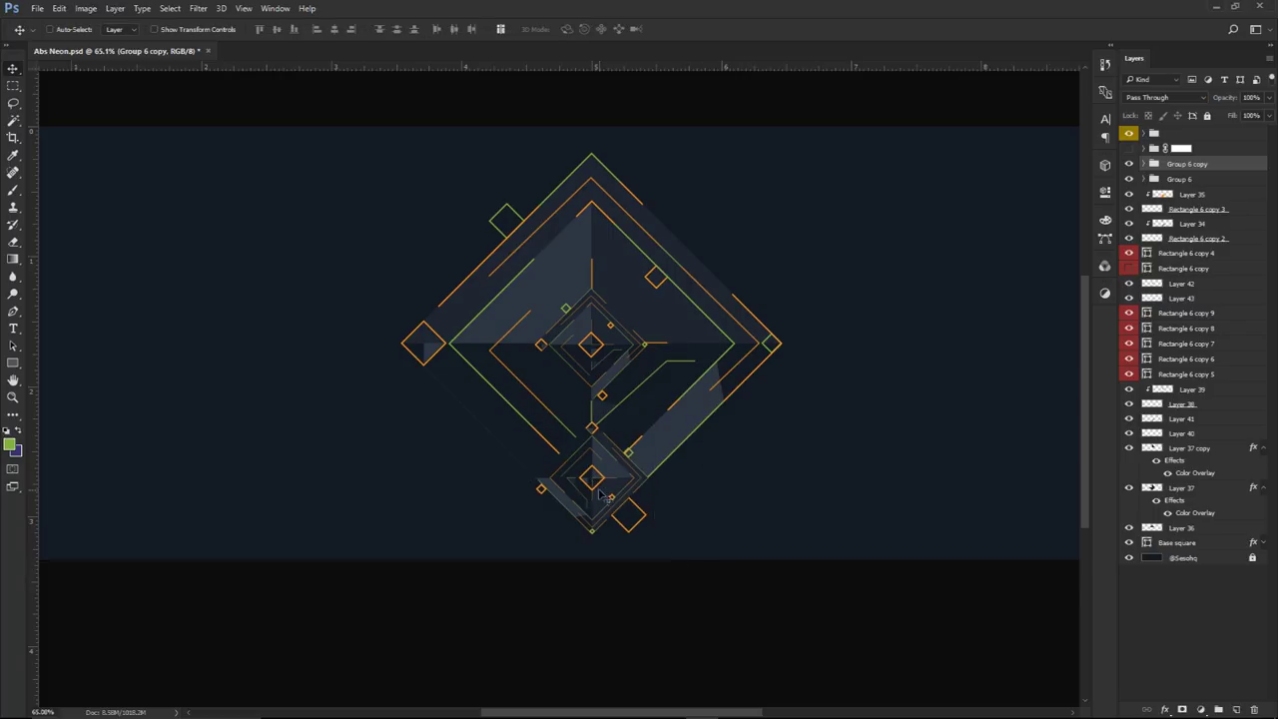
pyautogui.scroll(3, 591, 477)
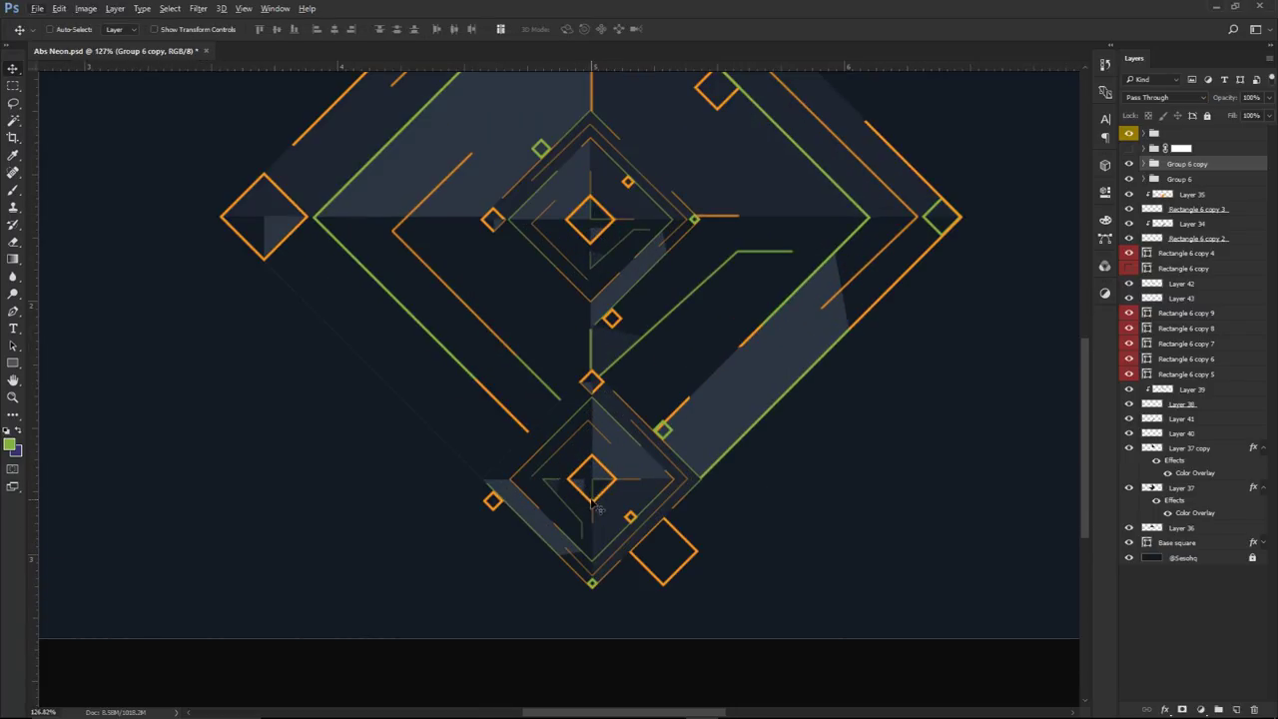
pyautogui.click(1143, 163)
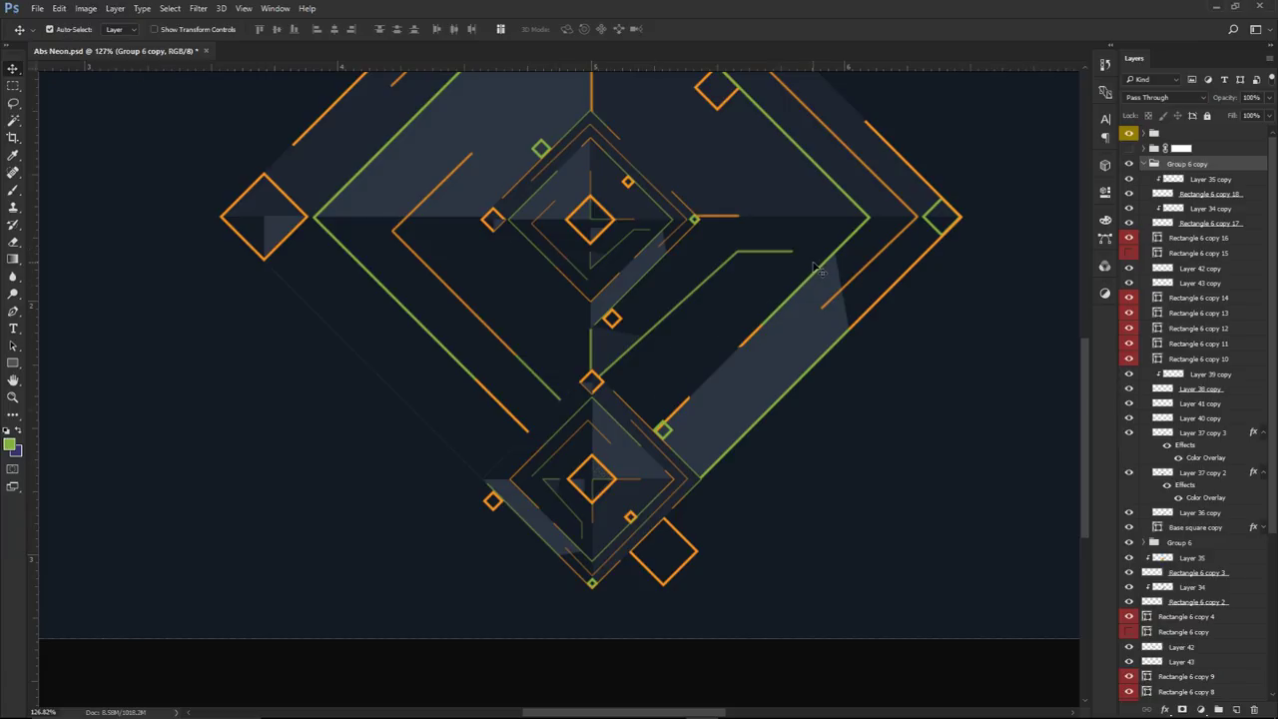
pyautogui.moveTo(799, 283); pyautogui.dragTo(789, 312)
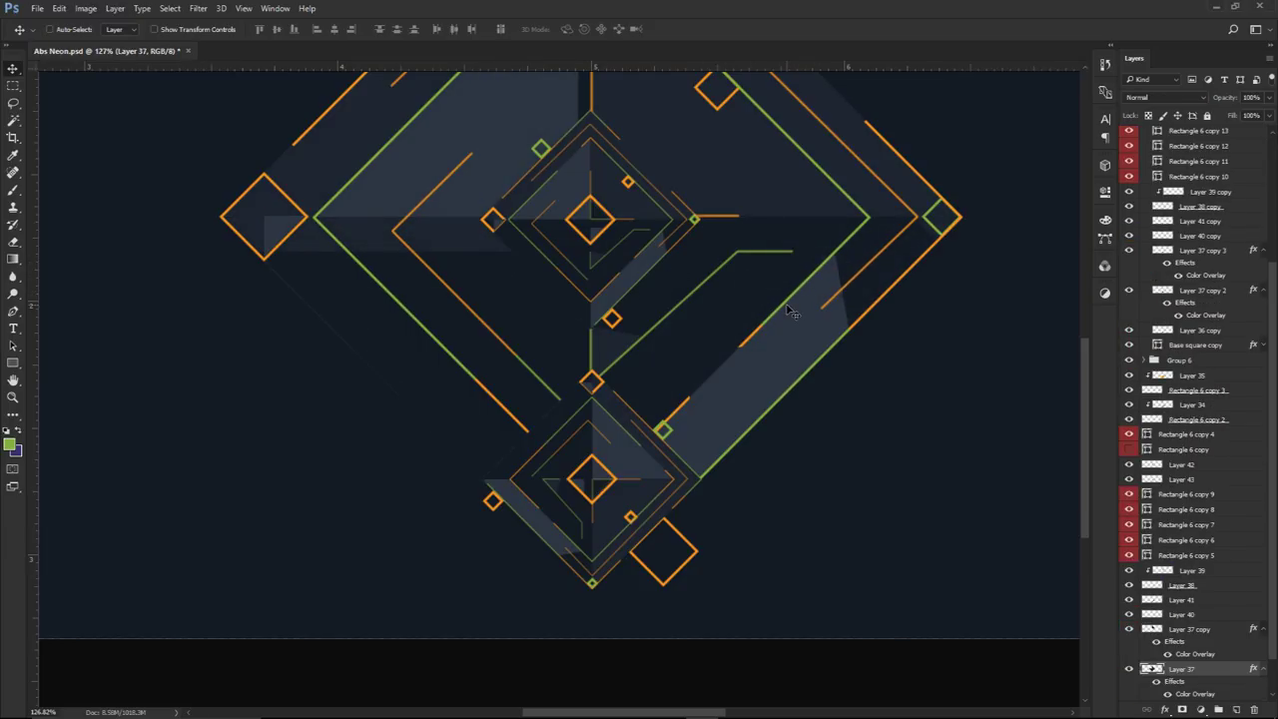
pyautogui.hotkey('ctrl', 'z')
pyautogui.hotkey('ctrl', 'z')
pyautogui.scroll(5, 599, 511)
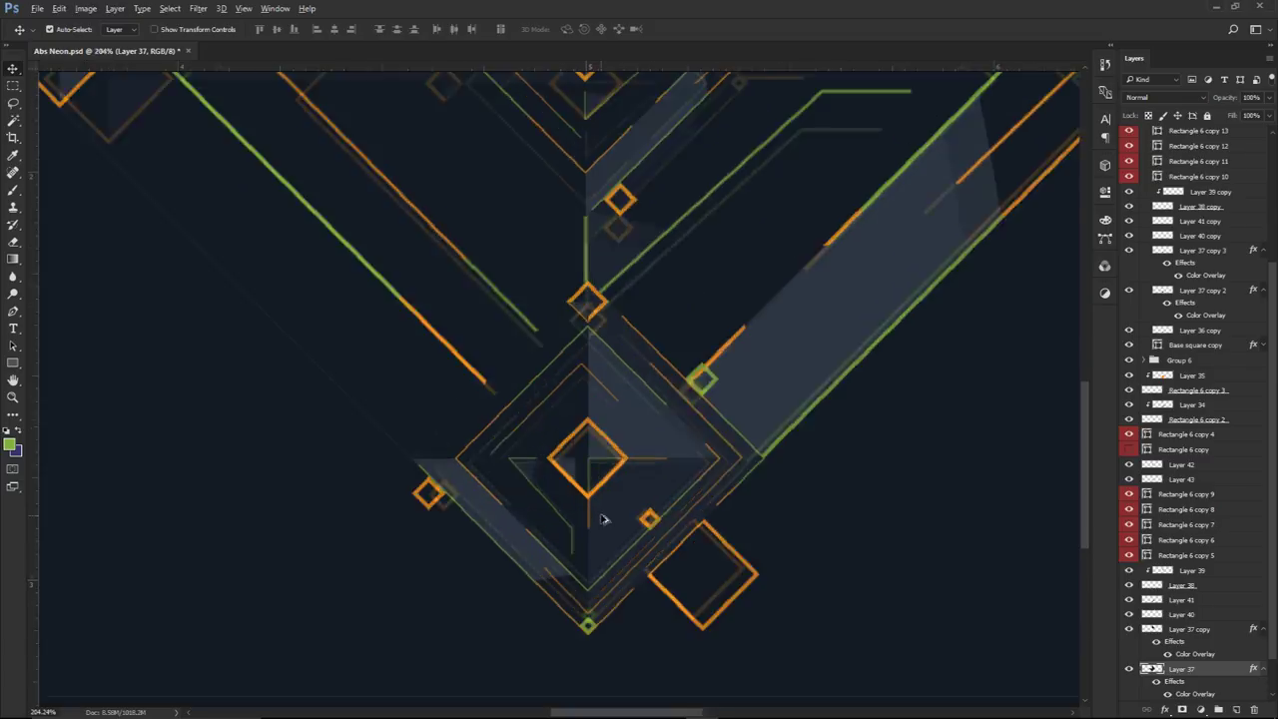
# Duplicate the layers and rasterize Rectangle 6 copy 16
pyautogui.hotkey('ctrl', 'j')
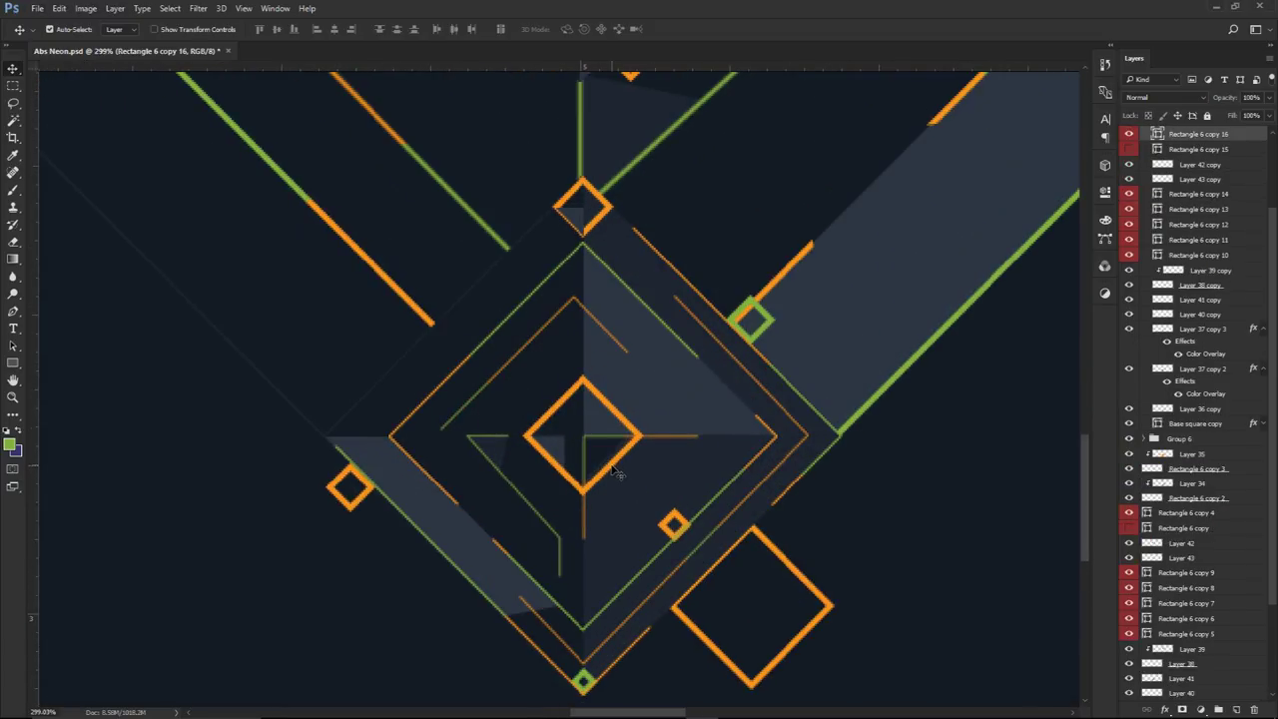
pyautogui.click(1131, 135)
pyautogui.click(1132, 135)
pyautogui.rightClick(1179, 140)
pyautogui.click(1098, 290)
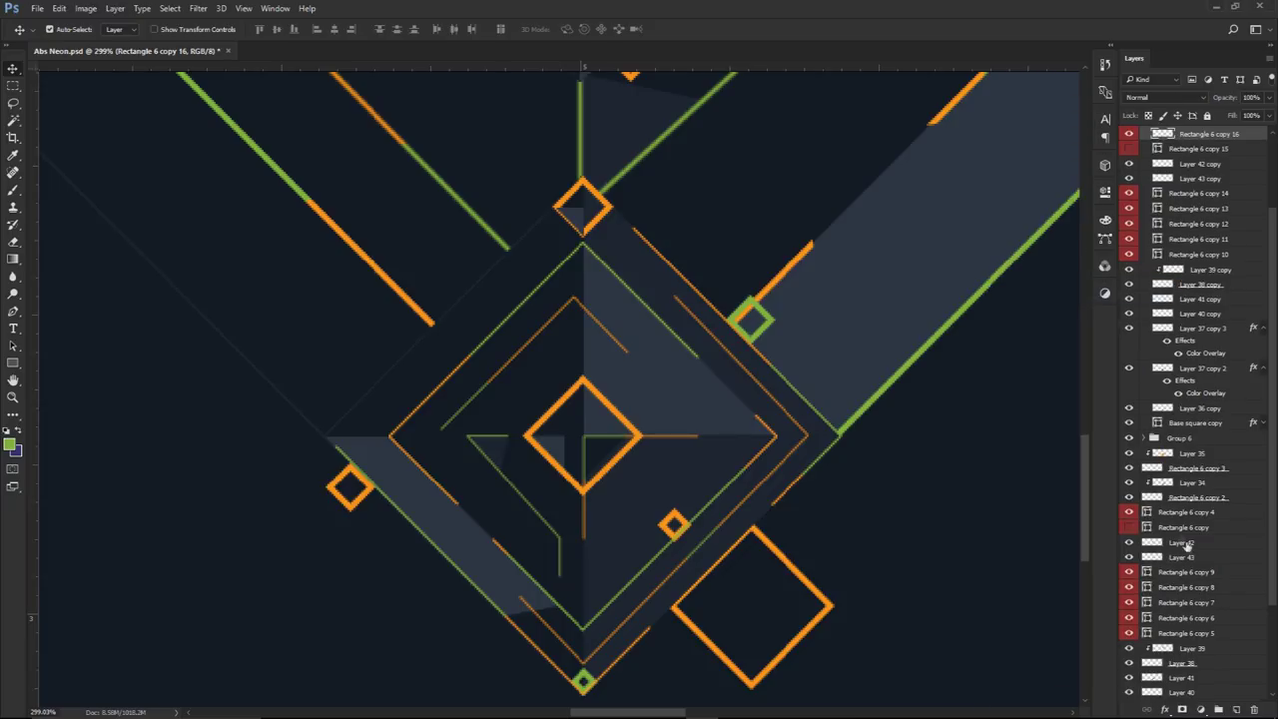
# Cut a pen-drawn selection out of the orange diamond's upper part
pyautogui.press('p')
pyautogui.click(536, 384)
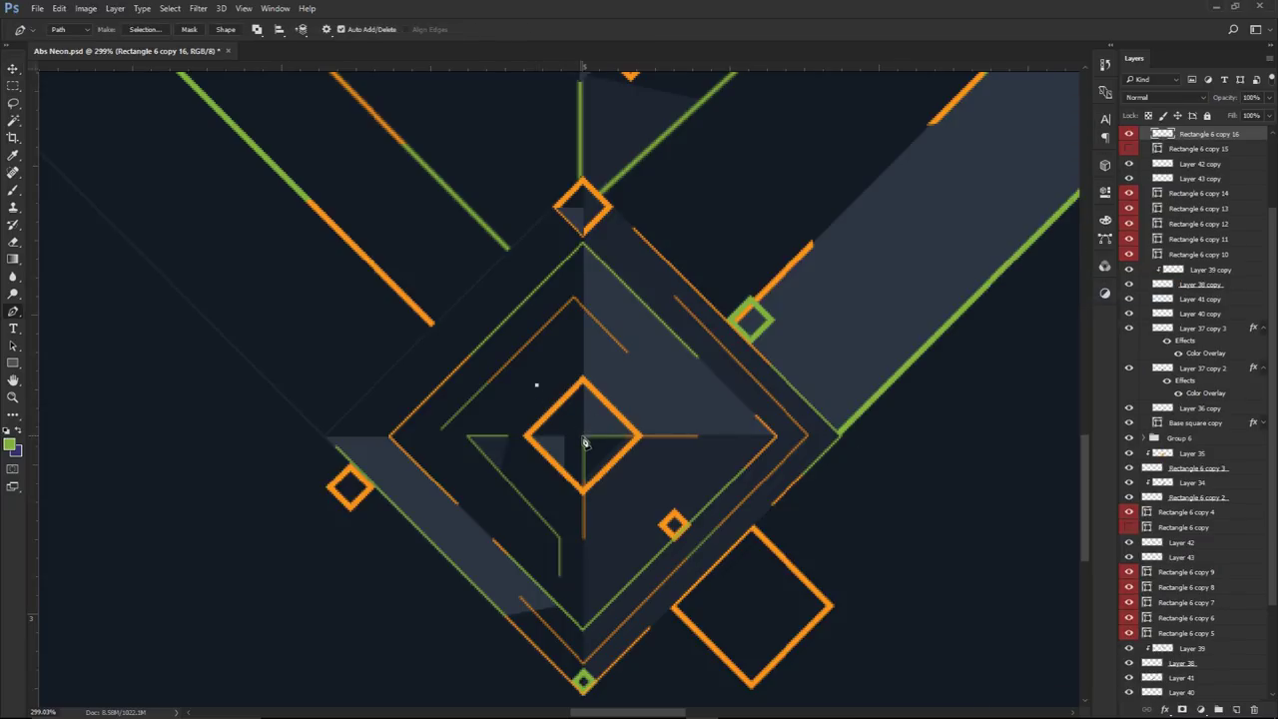
pyautogui.click(585, 361)
pyautogui.click(584, 506)
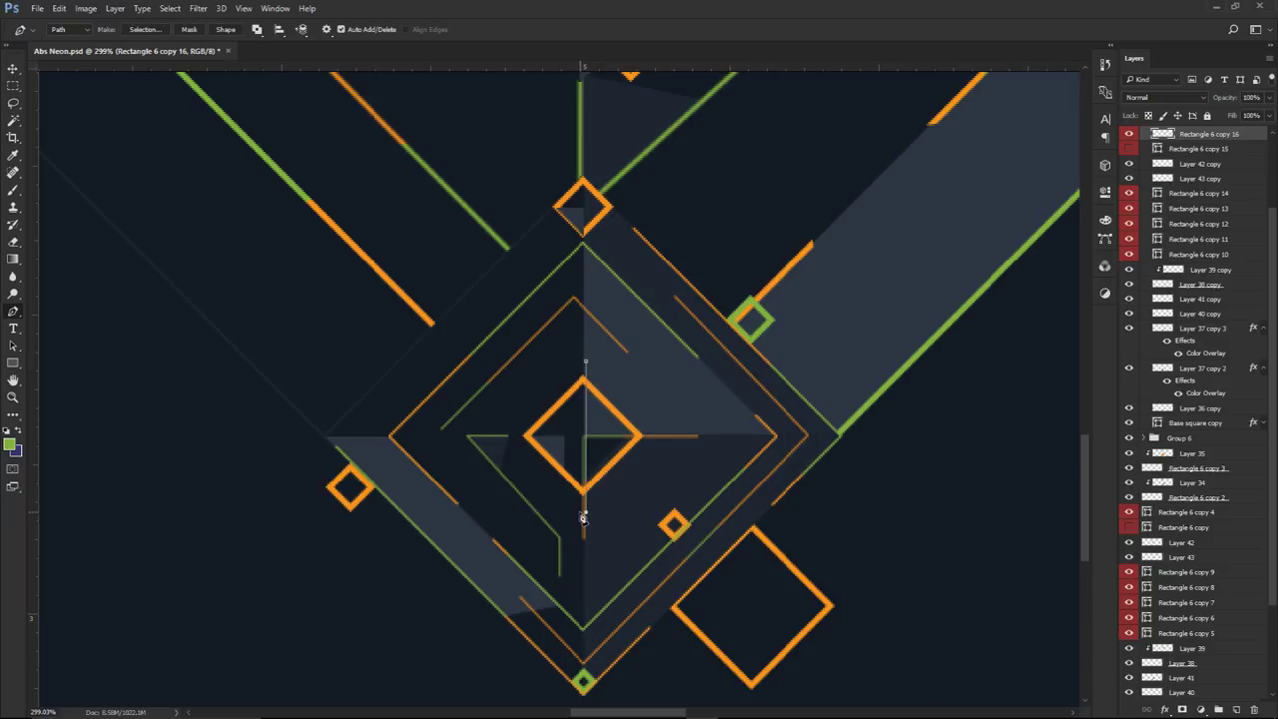
pyautogui.click(660, 433)
pyautogui.click(628, 384)
pyautogui.click(585, 361)
pyautogui.rightClick(613, 344)
pyautogui.click(687, 406)
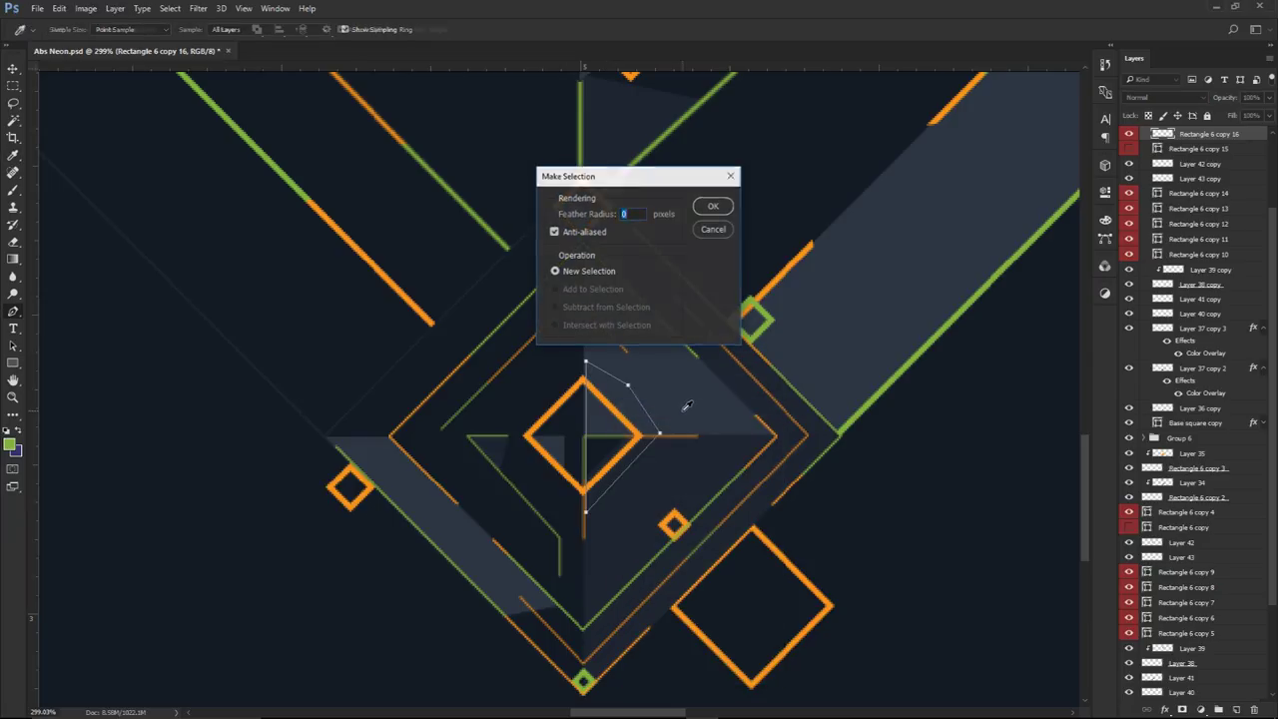
pyautogui.press('Return')
pyautogui.hotkey('ctrl', 'f')
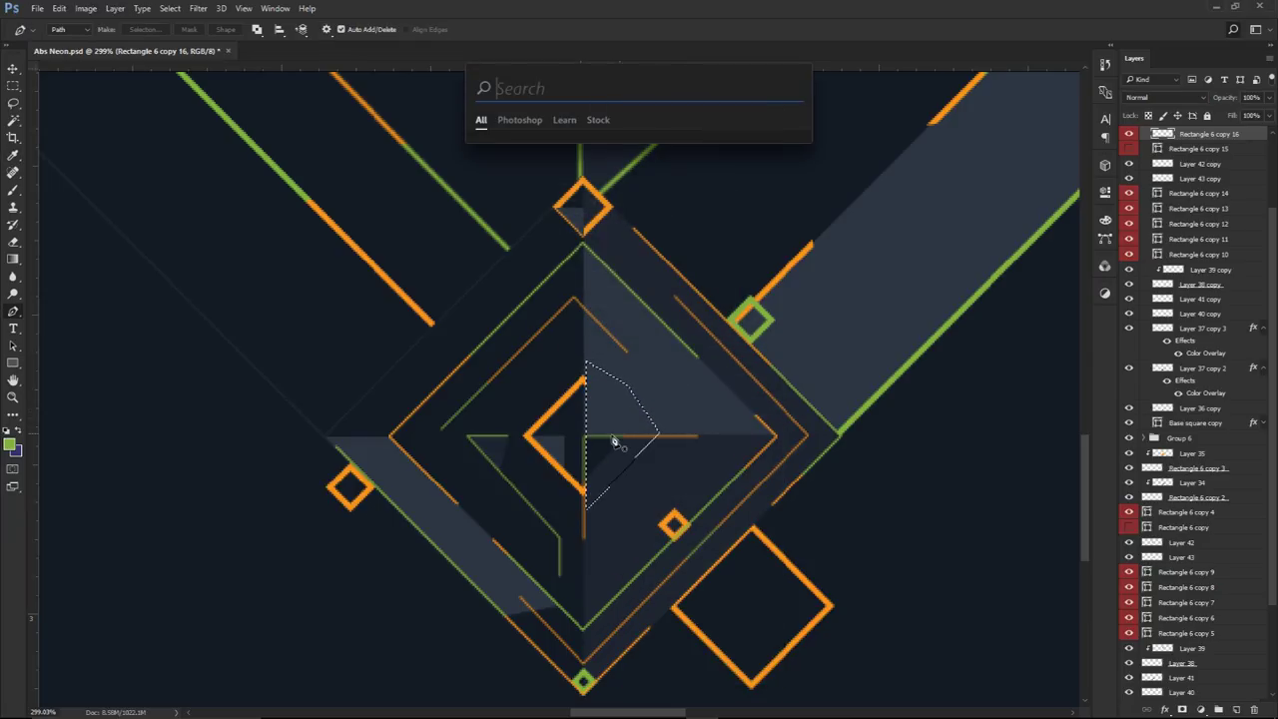
pyautogui.press('Escape')
# Cut a second pen-drawn selection out of the lower part of the diamond
pyautogui.click(585, 436)
pyautogui.click(496, 435)
pyautogui.click(584, 494)
pyautogui.moveTo(585, 436); pyautogui.dragTo(595, 439)
pyautogui.rightClick(597, 427)
pyautogui.press('Escape')
pyautogui.rightClick(620, 402)
pyautogui.click(664, 113)
pyautogui.press('Return')
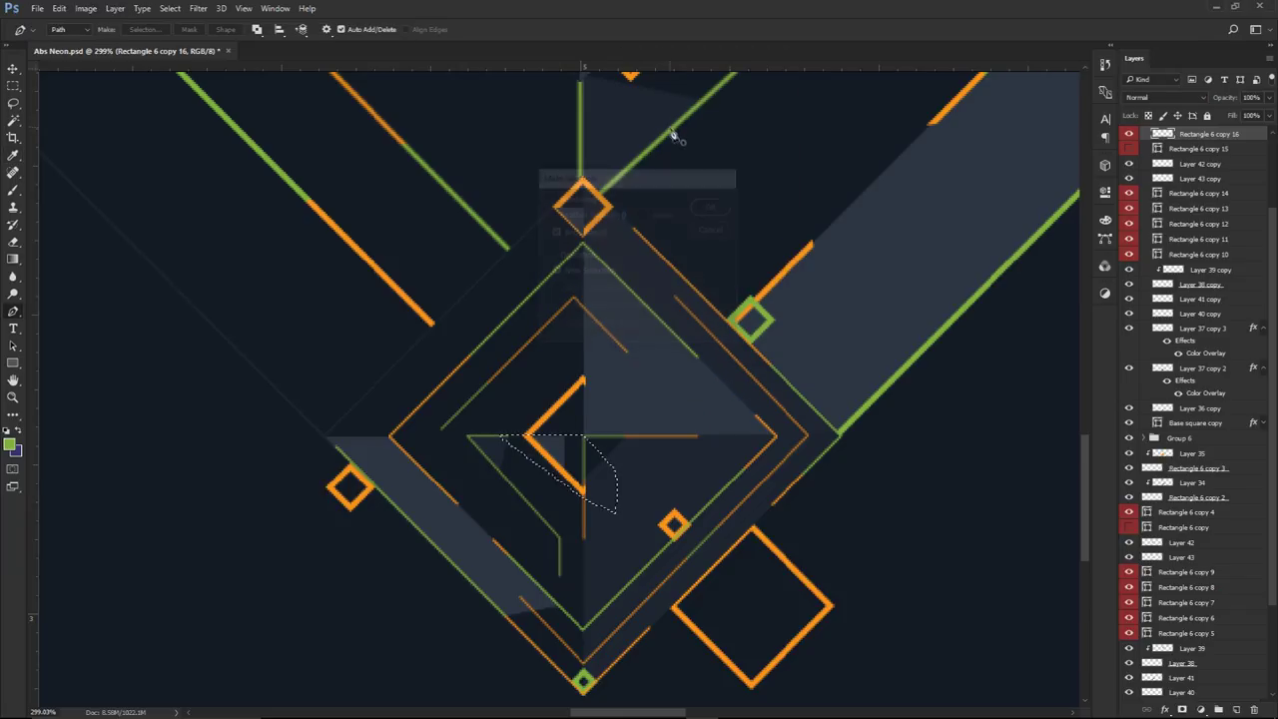
pyautogui.press('v')
pyautogui.scroll(-2, 621, 312)
pyautogui.scroll(-3, 629, 299)
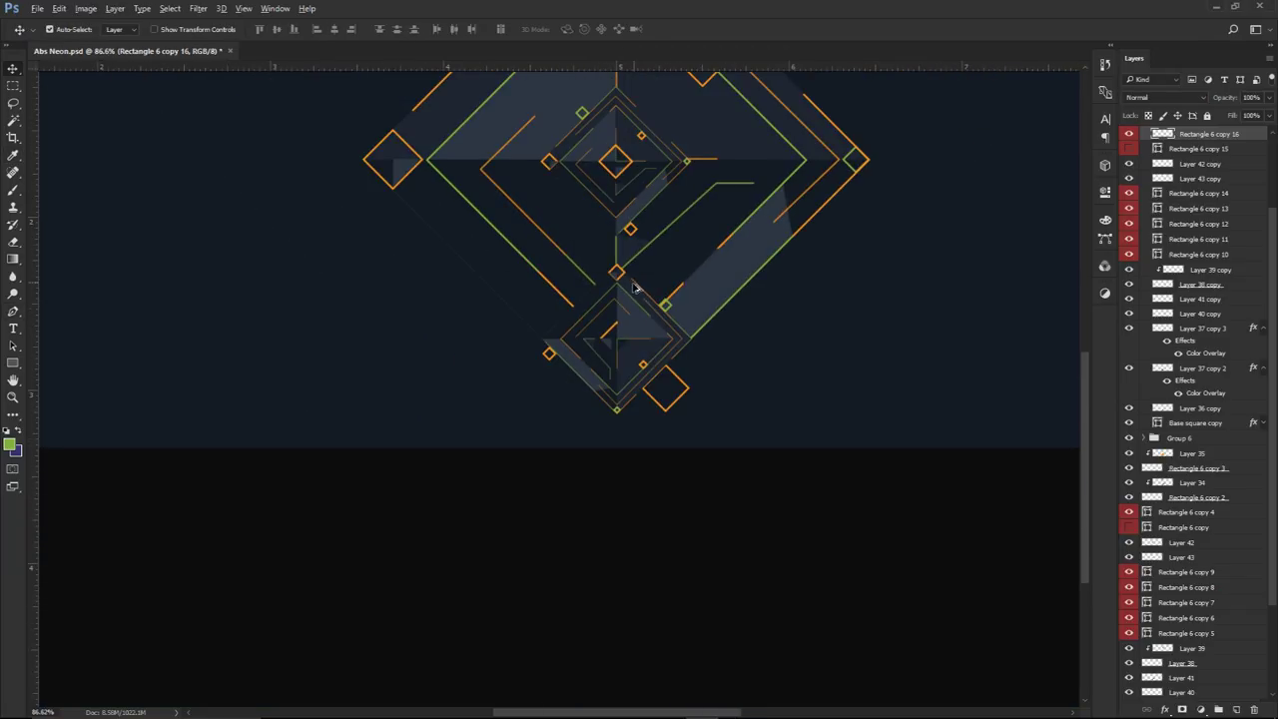
pyautogui.scroll(-3, 659, 295)
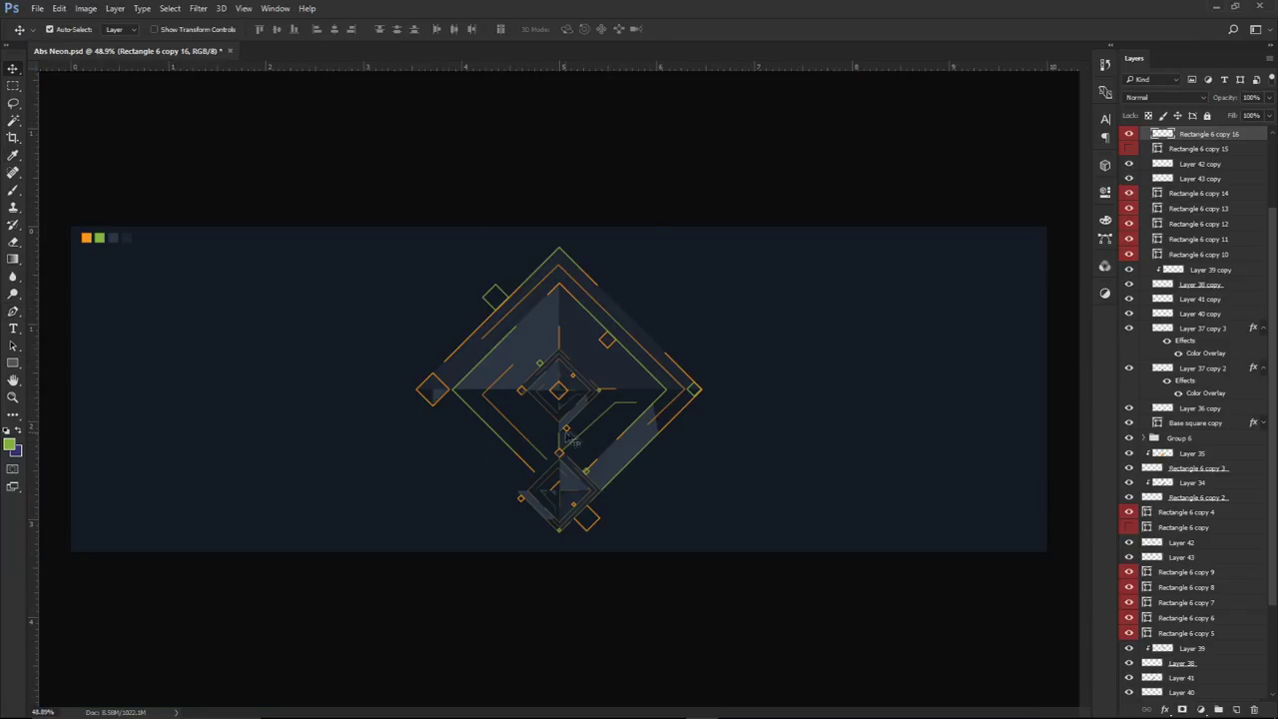
# Nudge Group 6 copy slightly lower, collapse the group, and select Base square
pyautogui.scroll(2, 1143, 168)
pyautogui.click(1144, 164)
pyautogui.hotkey('ctrl', 't')
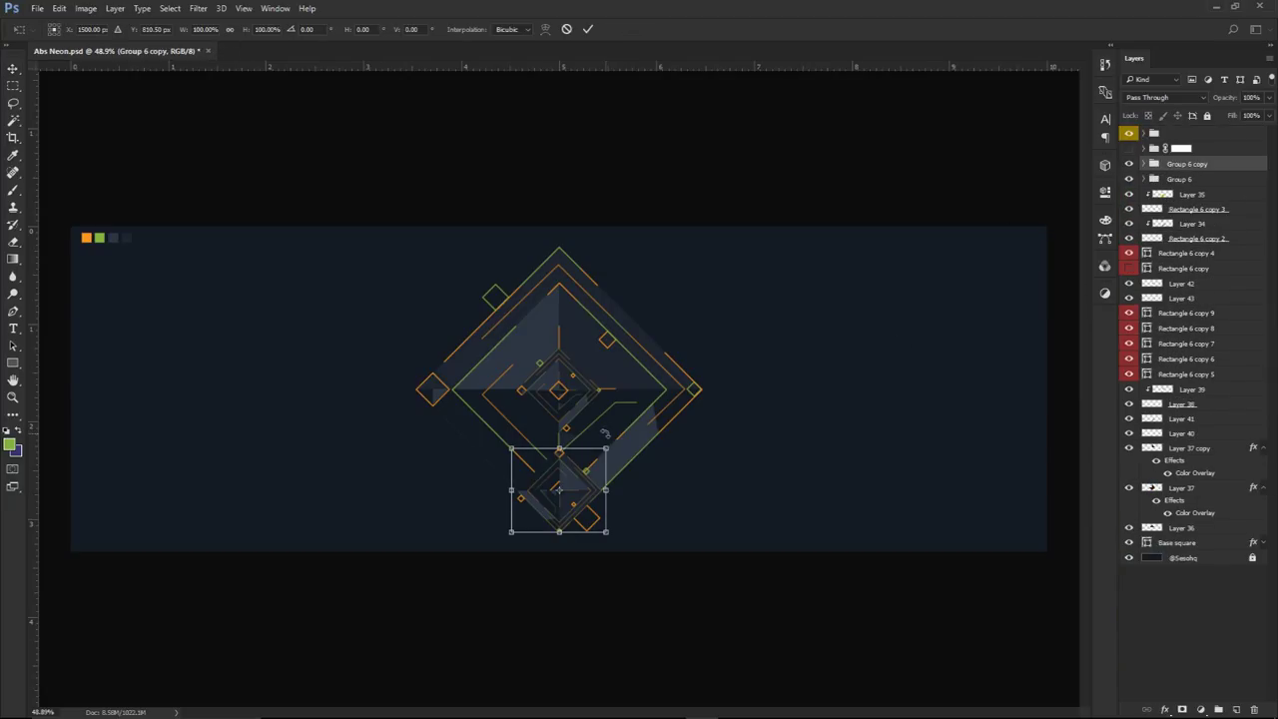
pyautogui.moveTo(603, 451); pyautogui.dragTo(587, 465)
pyautogui.press('Return')
pyautogui.moveTo(575, 510); pyautogui.dragTo(578, 514)
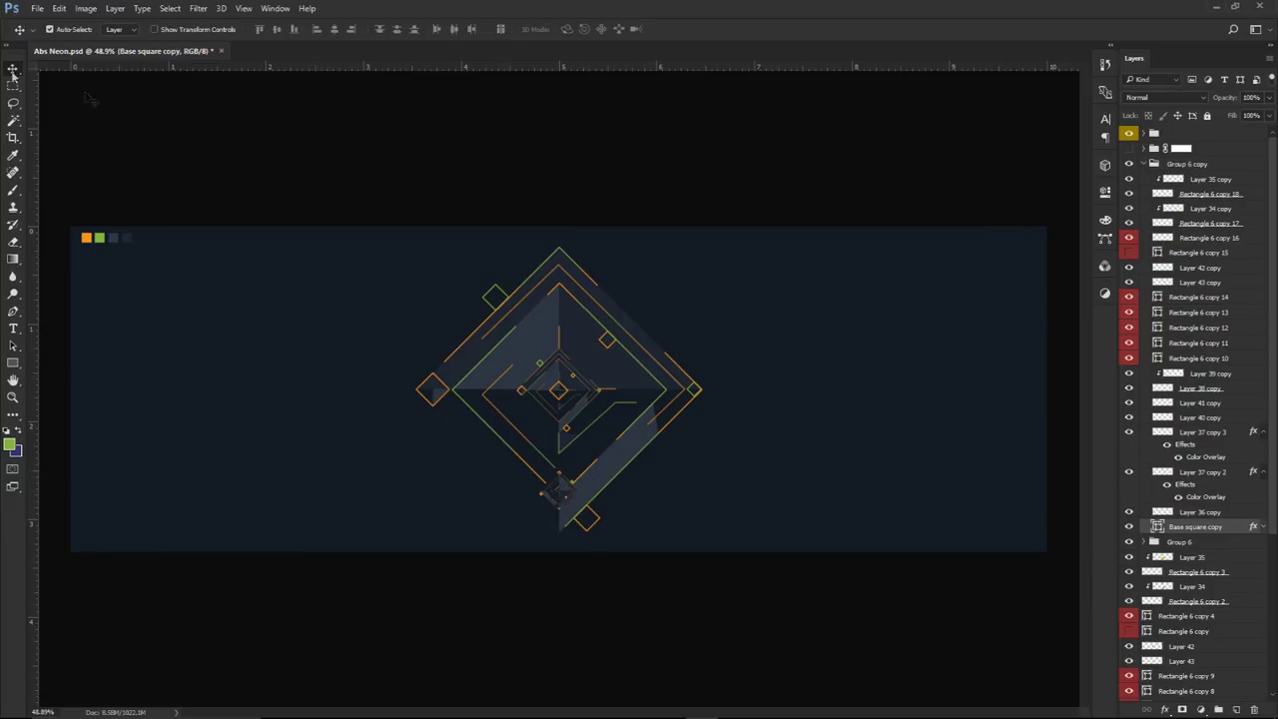
pyautogui.click(1145, 164)
pyautogui.moveTo(545, 328); pyautogui.dragTo(546, 349)
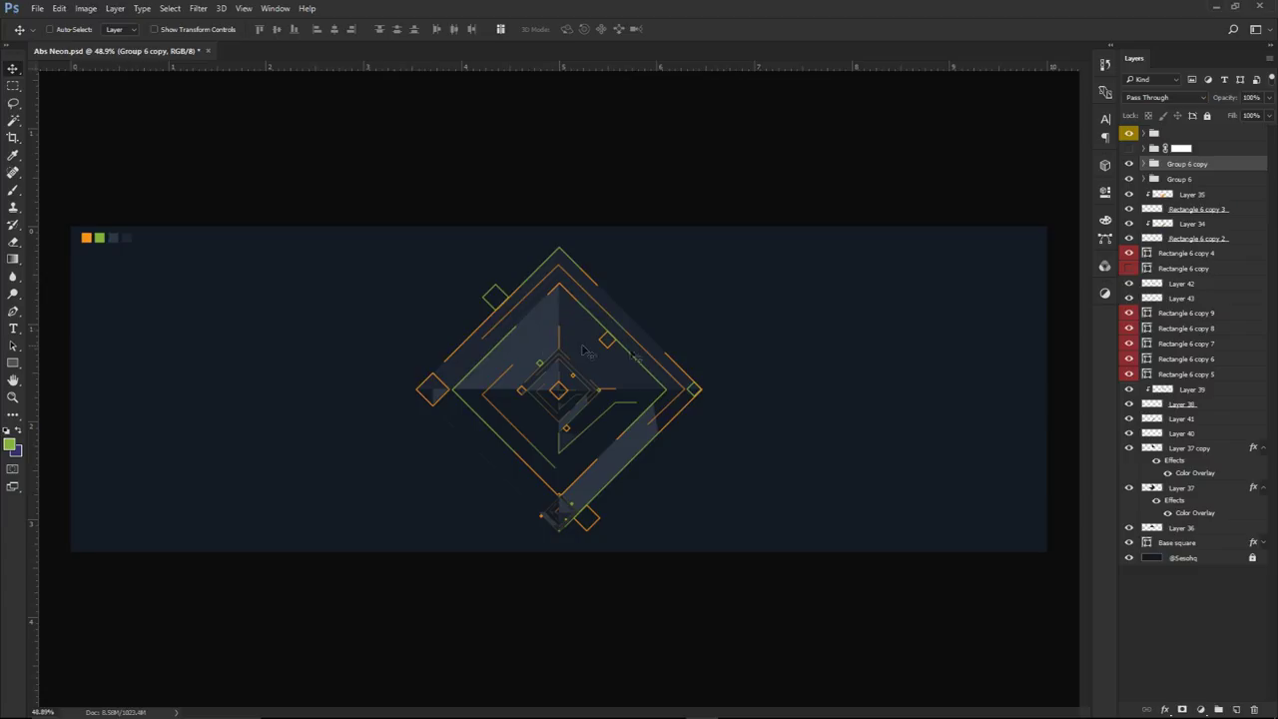
pyautogui.click(1174, 544)
# Duplicate Base square and enlarge the original square
pyautogui.hotkey('ctrl', 'j')
pyautogui.click(1179, 557)
pyautogui.hotkey('ctrl', 't')
pyautogui.moveTo(706, 246); pyautogui.dragTo(822, 160)
pyautogui.press('Return')
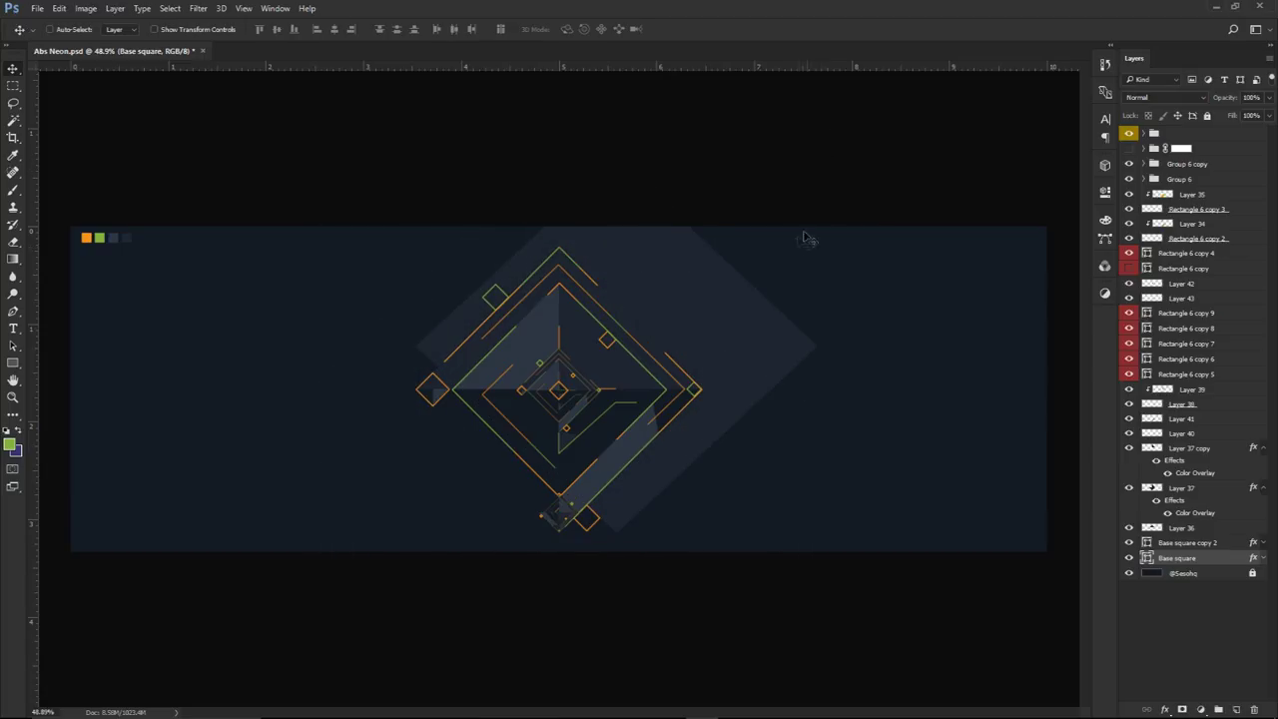
# Scale the square into a large diamond centred behind the neon artwork
pyautogui.hotkey('ctrl', 't')
pyautogui.moveTo(715, 325); pyautogui.dragTo(671, 348)
pyautogui.press('Return')
pyautogui.hotkey('ctrl', 'z')
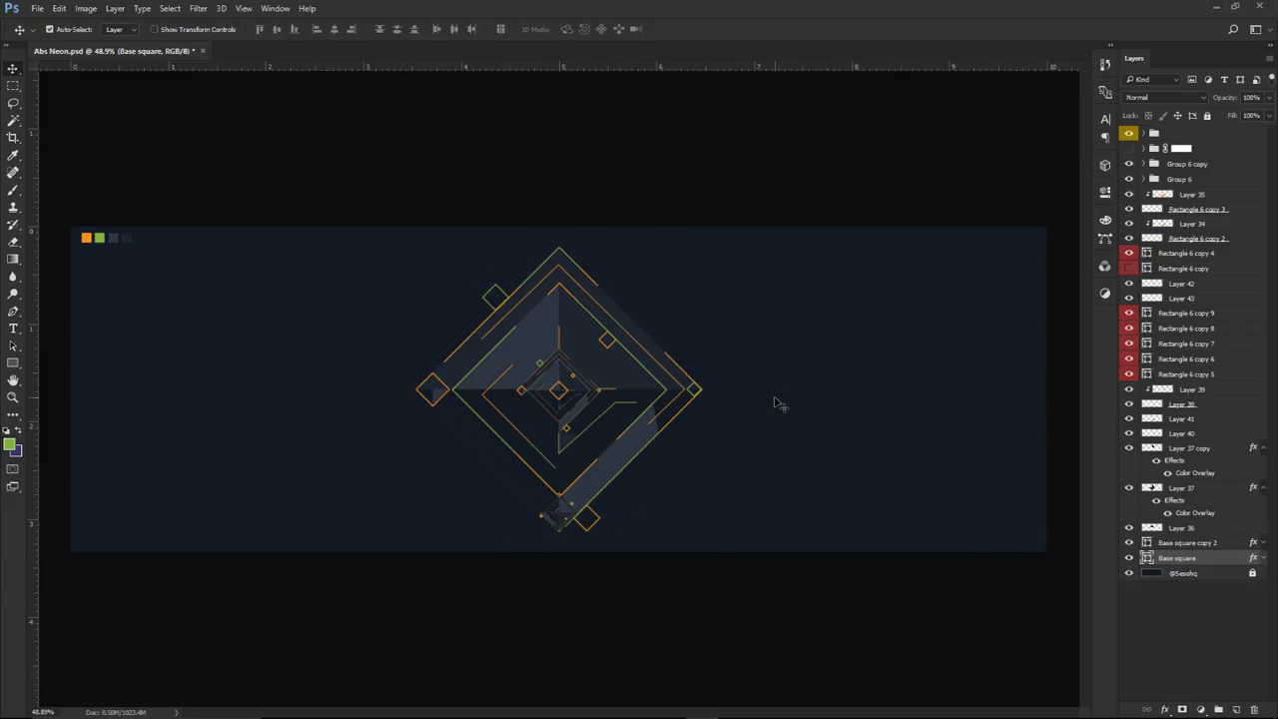
pyautogui.hotkey('ctrl', 't')
pyautogui.moveTo(706, 246); pyautogui.dragTo(817, 190)
pyautogui.press('Return')
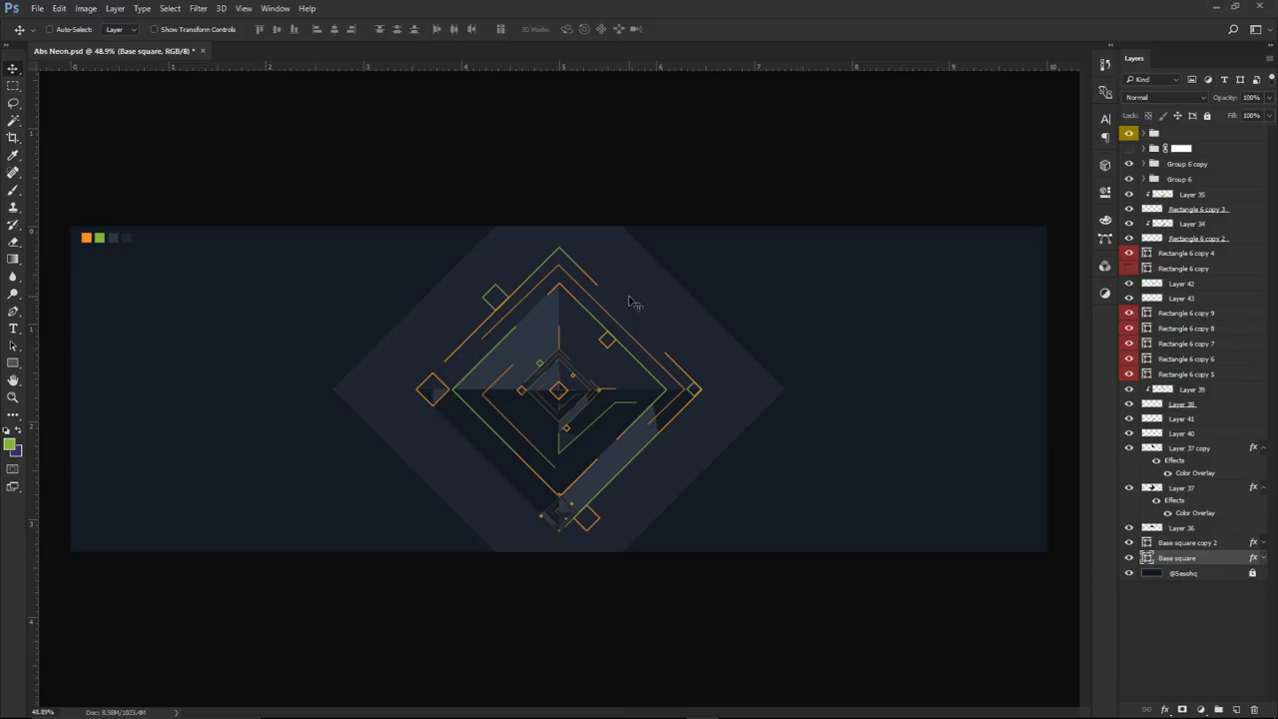
pyautogui.moveTo(599, 314); pyautogui.dragTo(688, 379)
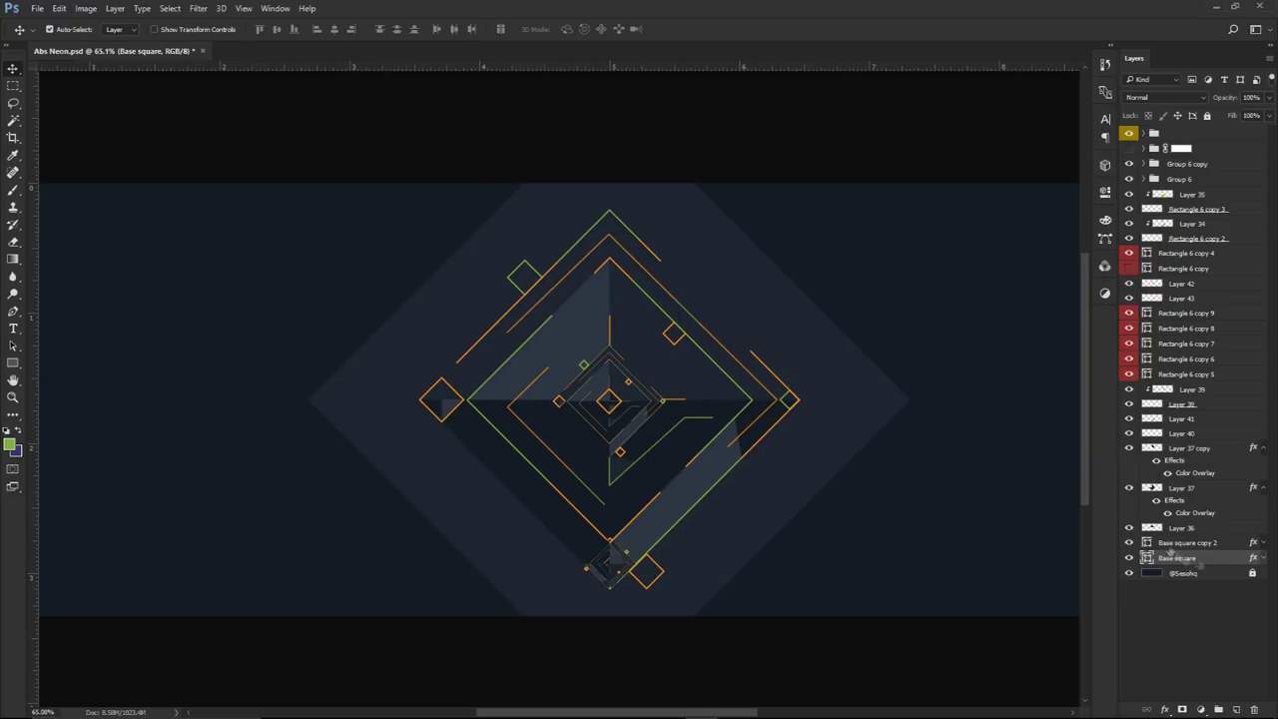
# Duplicate Base square as a no-fill outlined copy, move its effects, and rasterize it
pyautogui.moveTo(1198, 565); pyautogui.dragTo(1188, 561)
pyautogui.press('u')
pyautogui.click(122, 29)
pyautogui.click(160, 33)
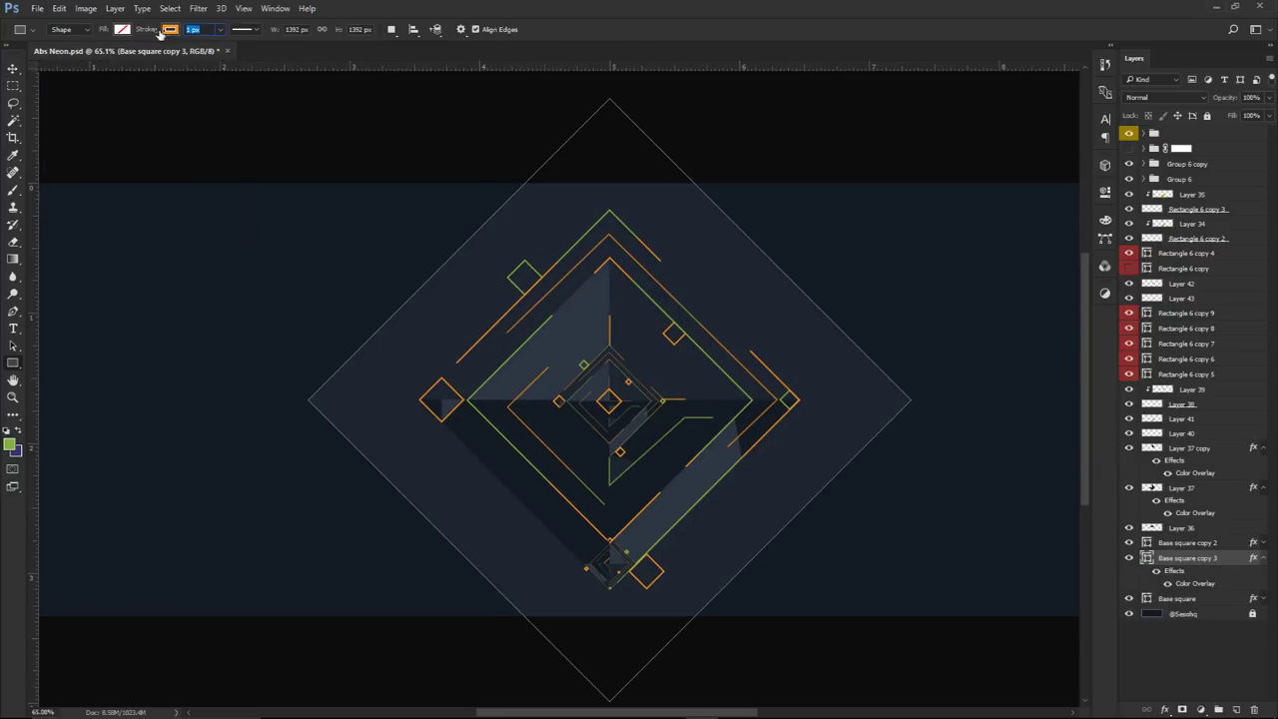
pyautogui.press('v')
pyautogui.click(1131, 558)
pyautogui.click(1132, 559)
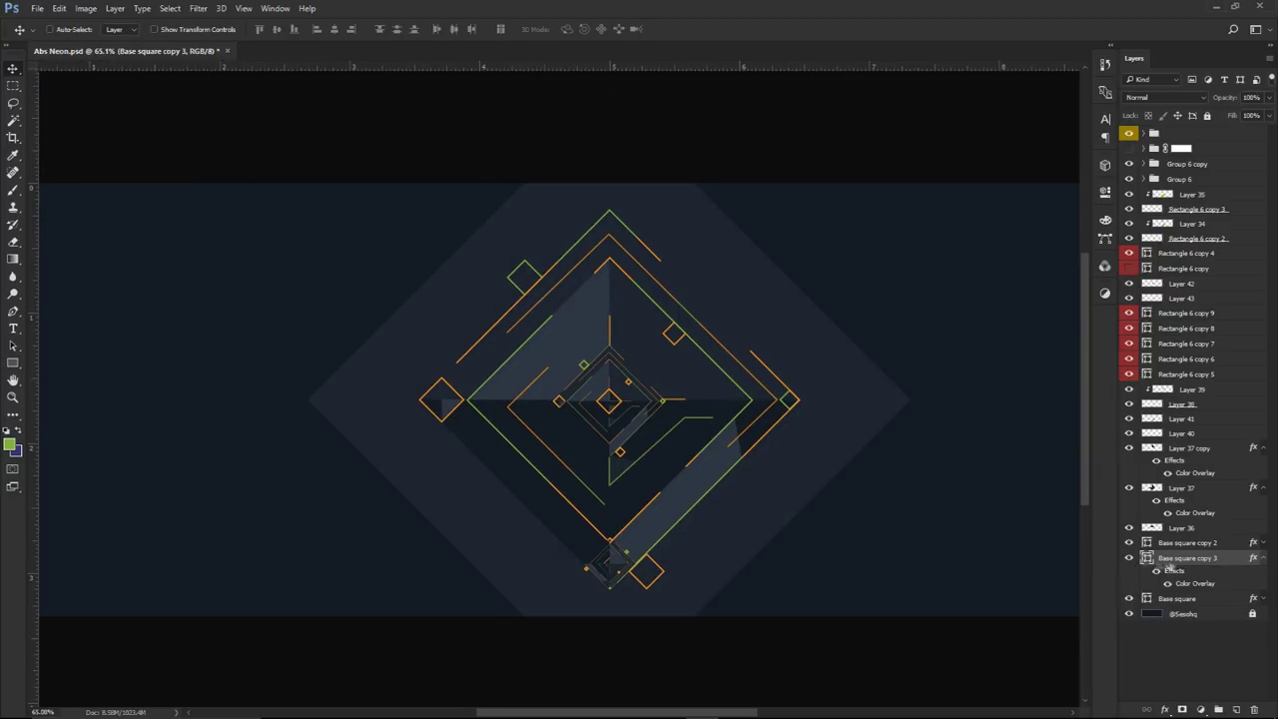
pyautogui.press('u')
pyautogui.click(176, 33)
pyautogui.press('Escape')
pyautogui.press('v')
pyautogui.moveTo(1173, 571); pyautogui.dragTo(1182, 569)
pyautogui.rightClick(1208, 557)
pyautogui.click(1070, 294)
# Change the outline copy's Color Overlay to a new colour
pyautogui.press('p')
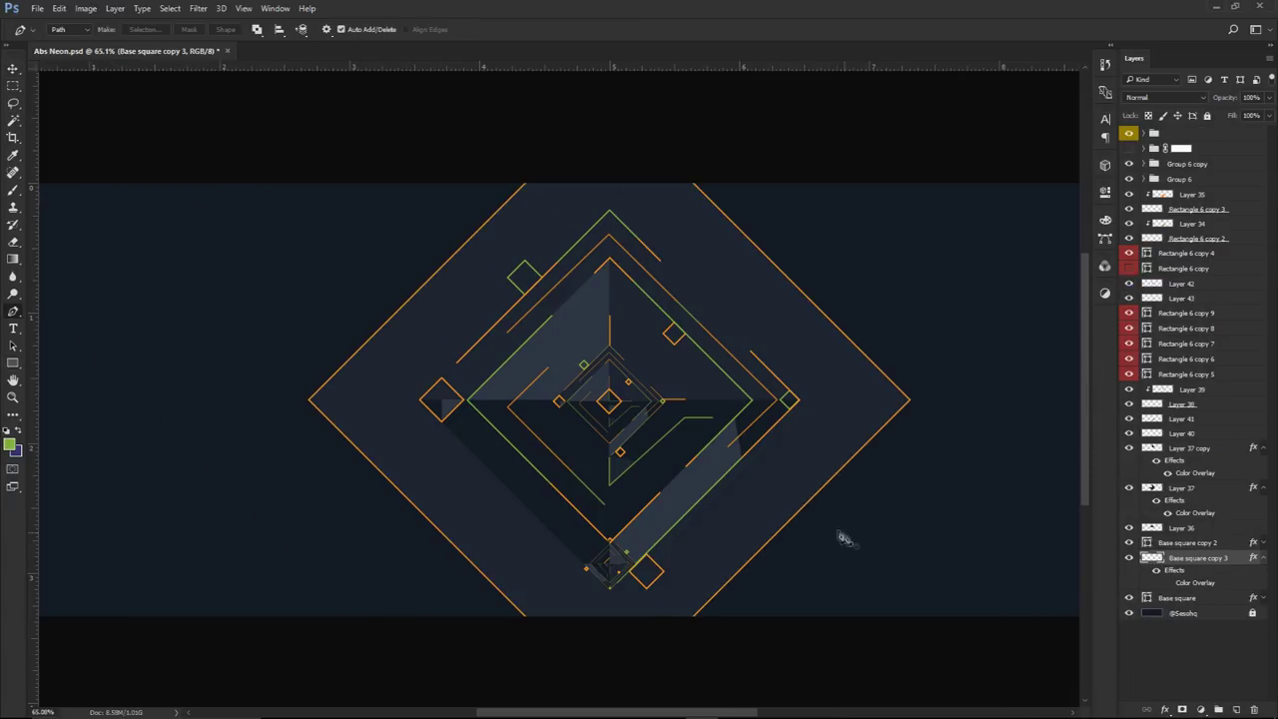
pyautogui.doubleClick(1191, 582)
pyautogui.click(984, 430)
pyautogui.click(530, 254)
pyautogui.click(1144, 409)
# On a new layer, draw a closed five-point pen path over the upper canvas
pyautogui.hotkey('ctrl', 'alt', 'shift', 'n')
pyautogui.click(251, 413)
pyautogui.click(963, 413)
pyautogui.click(719, 132)
pyautogui.click(427, 132)
pyautogui.click(340, 187)
pyautogui.click(250, 413)
# Fill the path with a custom colour sampled from the canvas
pyautogui.rightClick(250, 413)
pyautogui.press('Return')
pyautogui.rightClick(571, 278)
pyautogui.click(609, 344)
pyautogui.click(652, 196)
pyautogui.click(774, 404)
pyautogui.click(803, 395)
pyautogui.press('Return')
pyautogui.press('Return')
pyautogui.scroll(-3, 824, 431)
pyautogui.scroll(1, 824, 431)
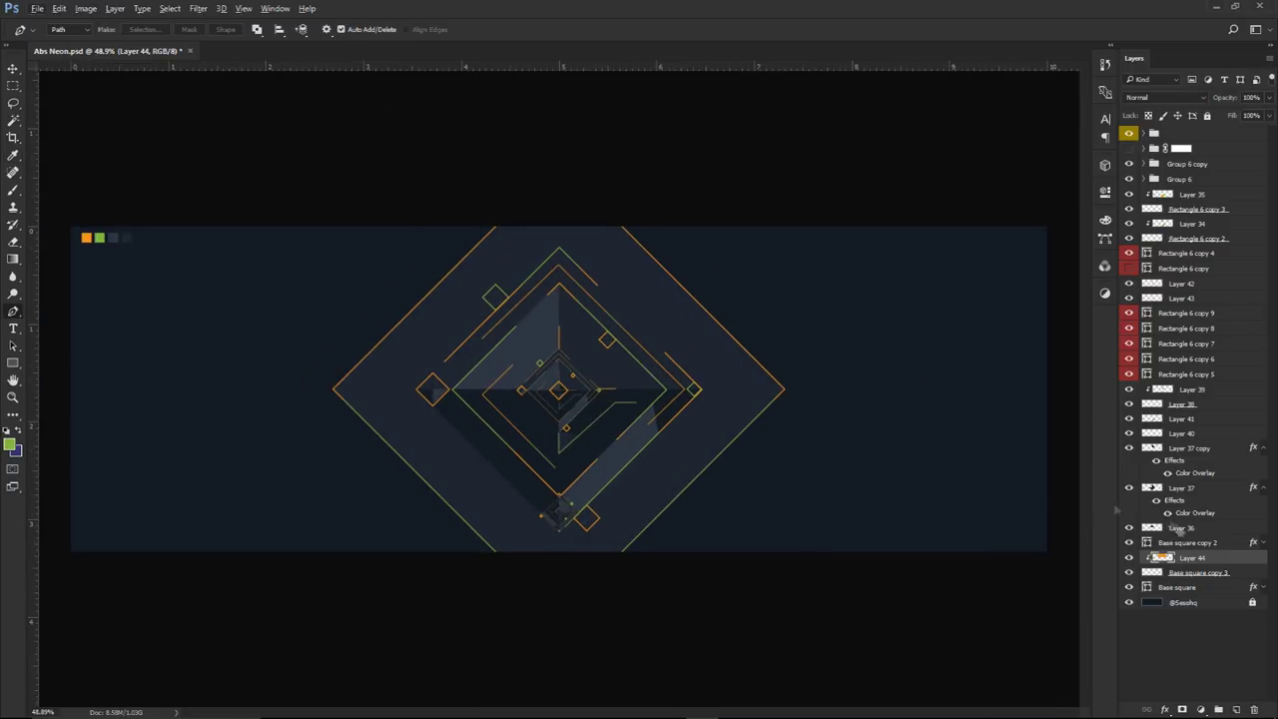
# On another new layer, set the foreground to the banner's orange and plot a line path
pyautogui.hotkey('ctrl', 'alt', 'shift', 'n')
pyautogui.click(547, 224)
pyautogui.click(380, 393)
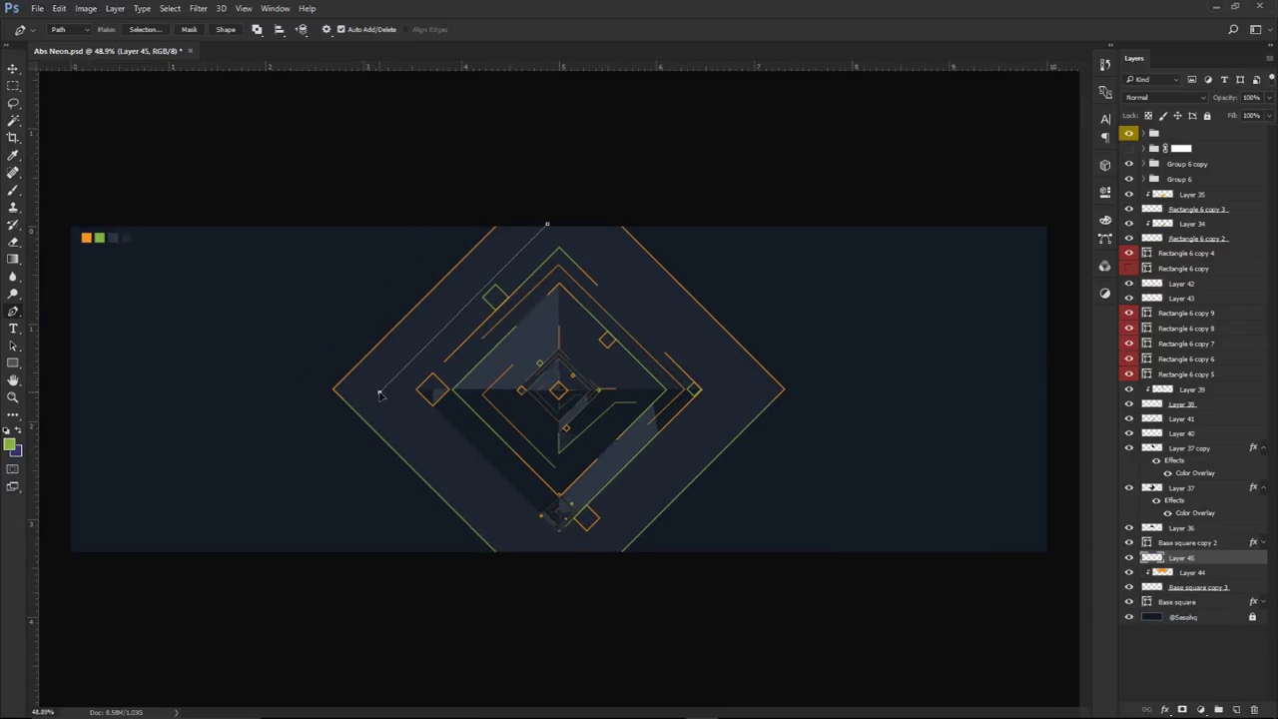
pyautogui.rightClick(519, 527)
pyautogui.click(656, 318)
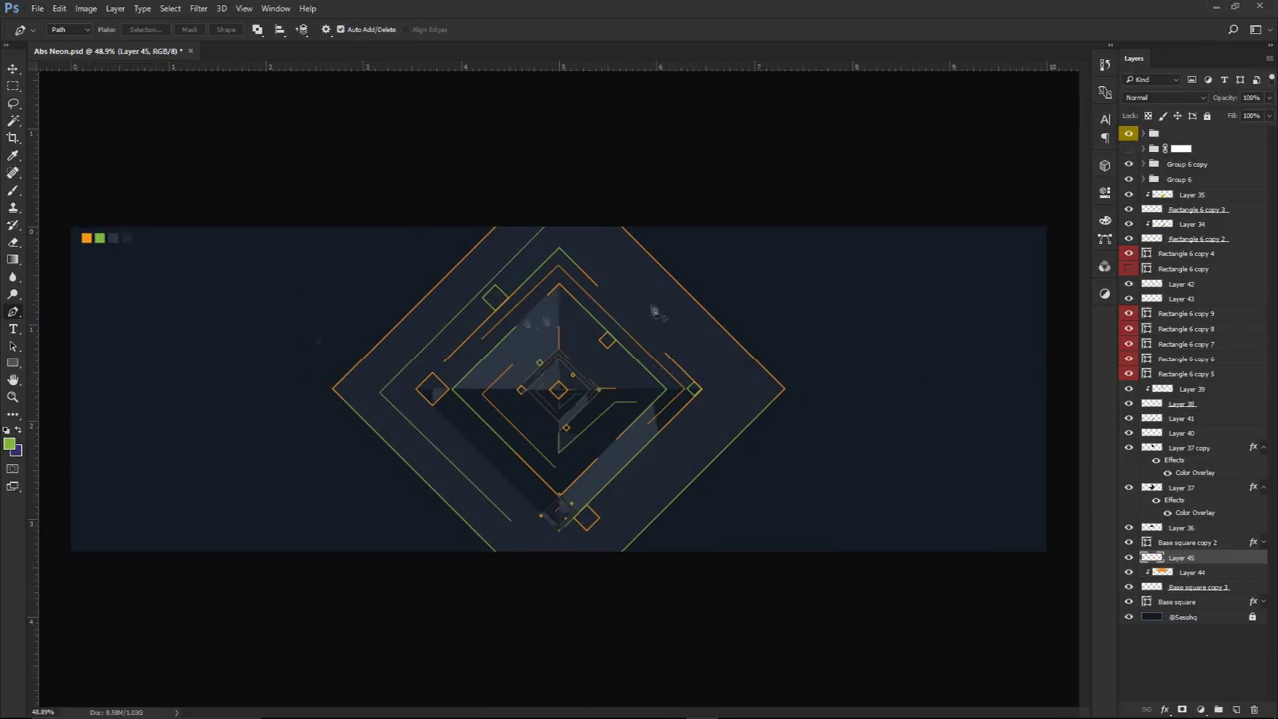
pyautogui.click(10, 444)
pyautogui.click(88, 237)
pyautogui.press('Return')
pyautogui.click(635, 287)
pyautogui.click(743, 391)
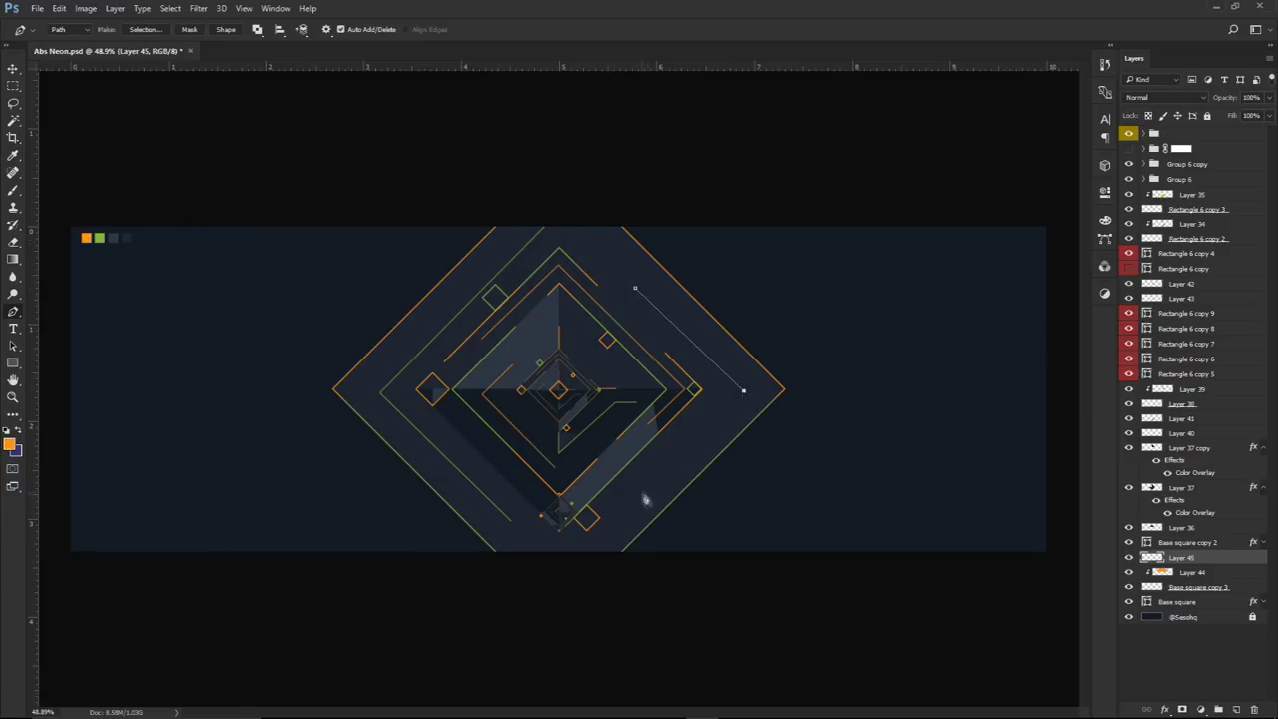
# Finish the line path and stroke it in orange
pyautogui.click(651, 484)
pyautogui.rightClick(766, 395)
pyautogui.click(844, 150)
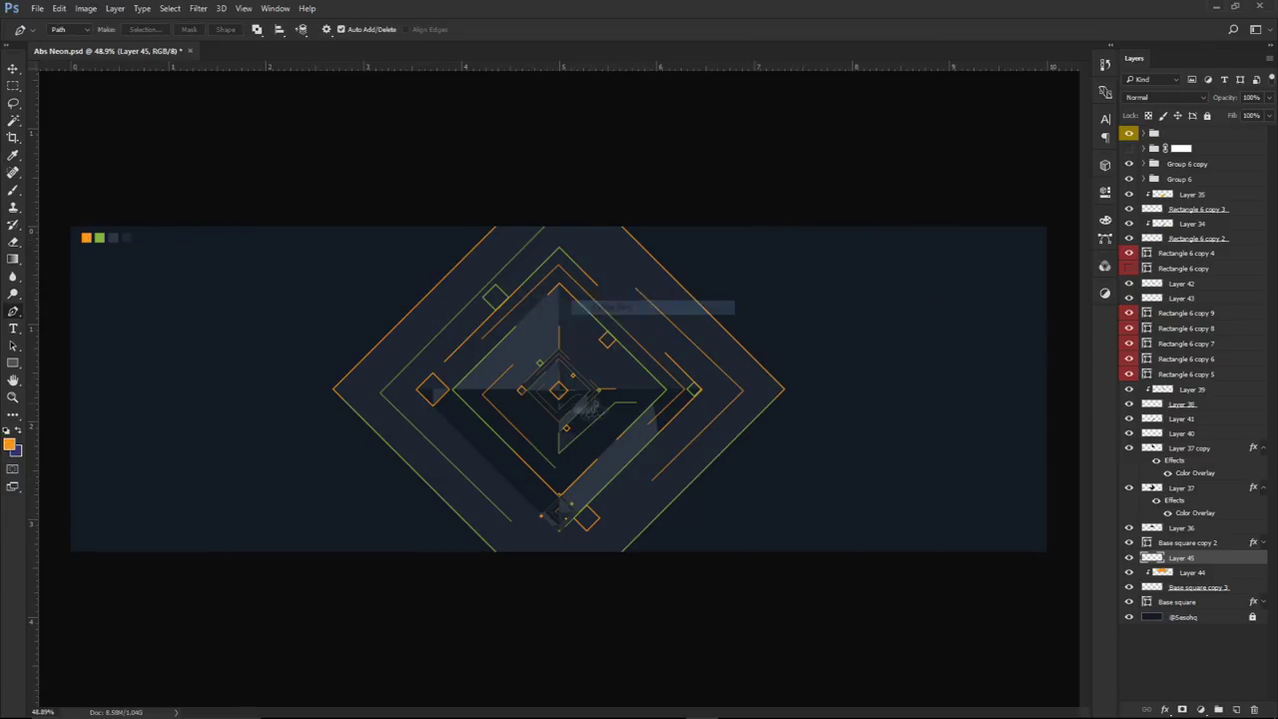
pyautogui.press('Return')
pyautogui.scroll(2, 732, 405)
# Draw a panel path from the diamond's right corner and fill it dark
pyautogui.click(747, 382)
pyautogui.click(802, 382)
pyautogui.click(584, 602)
pyautogui.click(496, 632)
pyautogui.rightClick(703, 525)
pyautogui.rightClick(654, 294)
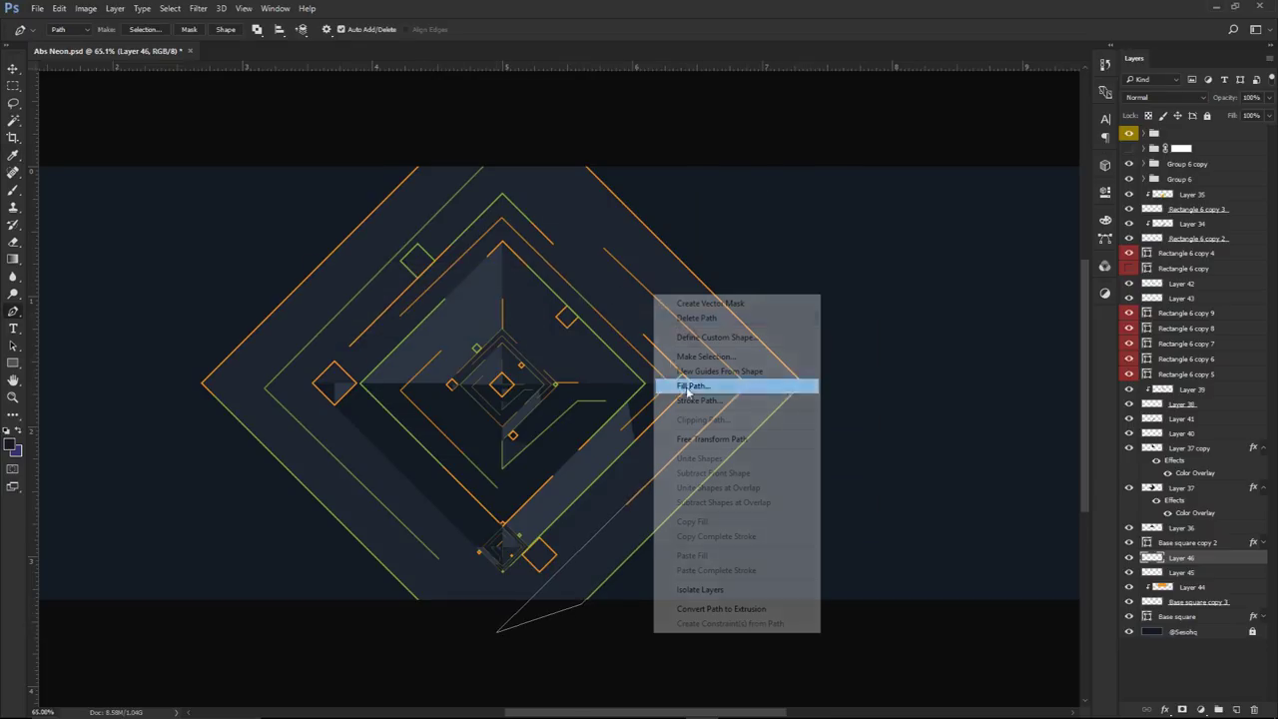
pyautogui.click(735, 382)
pyautogui.press('Return')
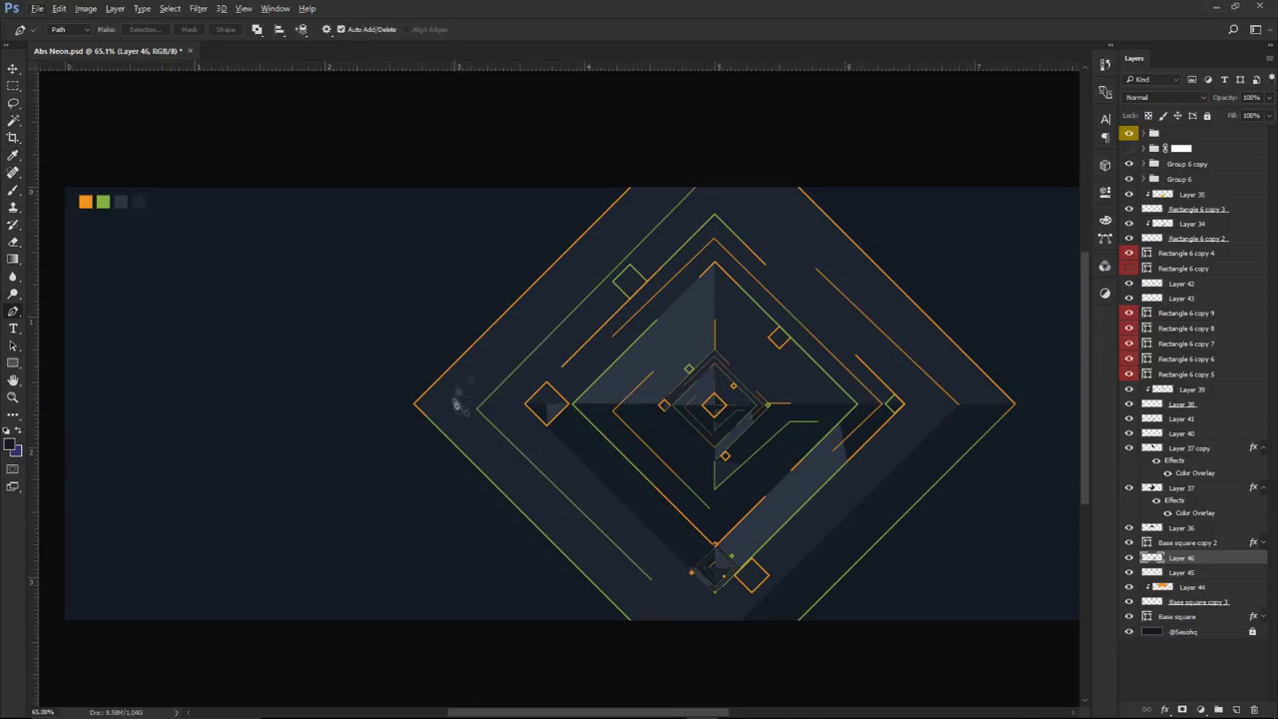
# Draw a second panel path from the diamond's left corner along the top edge
pyautogui.click(478, 410)
pyautogui.moveTo(713, 171); pyautogui.dragTo(676, 269)
pyautogui.click(596, 282)
pyautogui.click(380, 500)
pyautogui.moveTo(380, 500); pyautogui.dragTo(426, 357)
pyautogui.click(660, 593)
pyautogui.click(708, 578)
pyautogui.rightClick(699, 490)
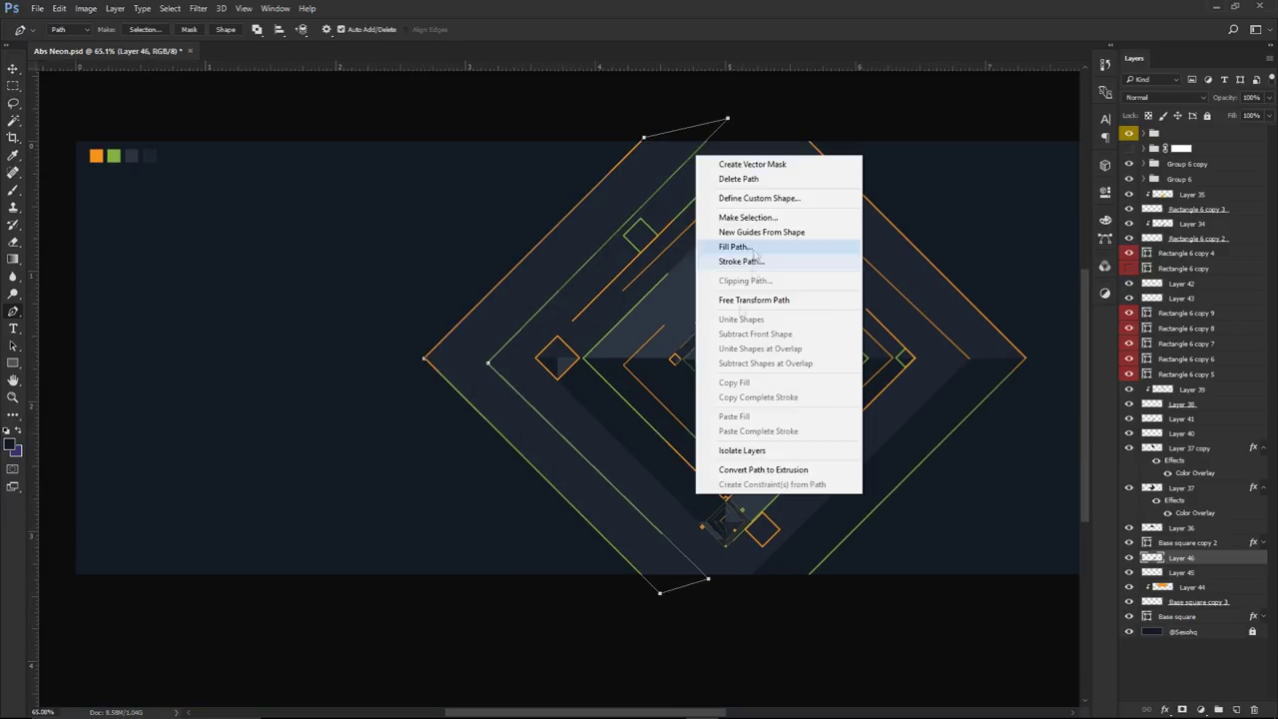
pyautogui.rightClick(776, 336)
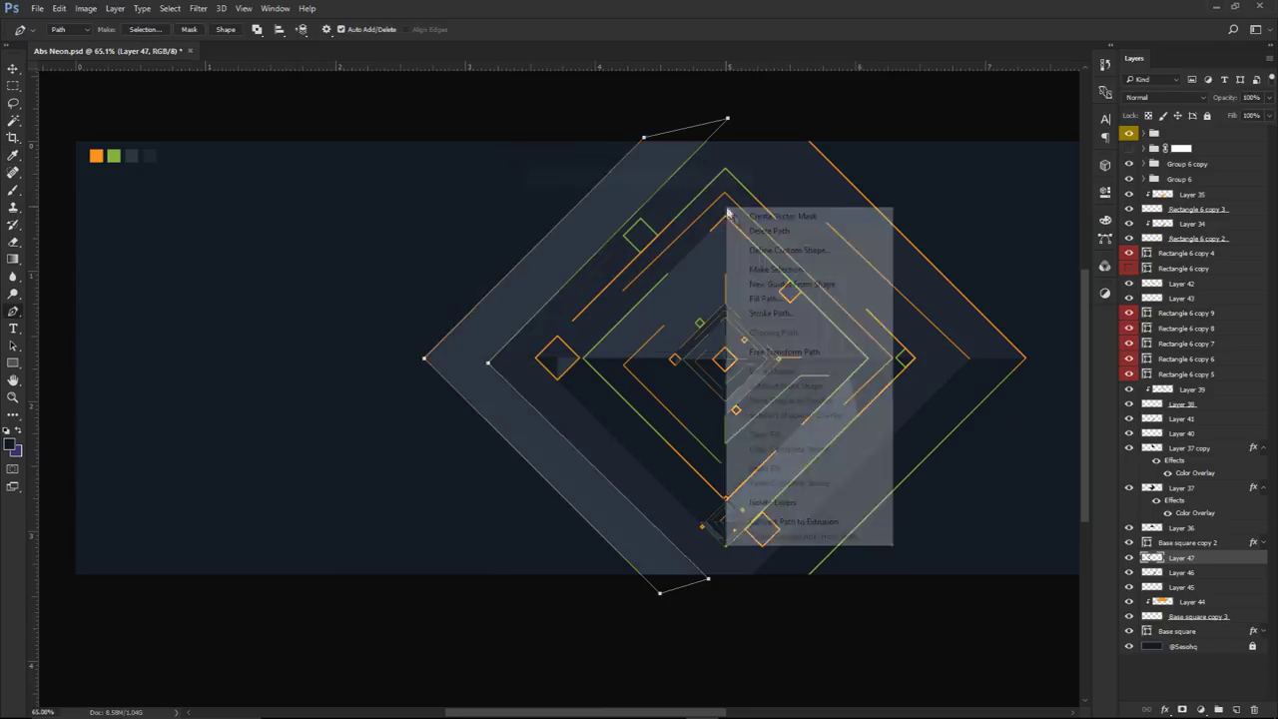
# Move Layers 47 and 46 below Base square copy 3
pyautogui.scroll(-5, 590, 356)
pyautogui.moveTo(1181, 557); pyautogui.dragTo(1181, 621)
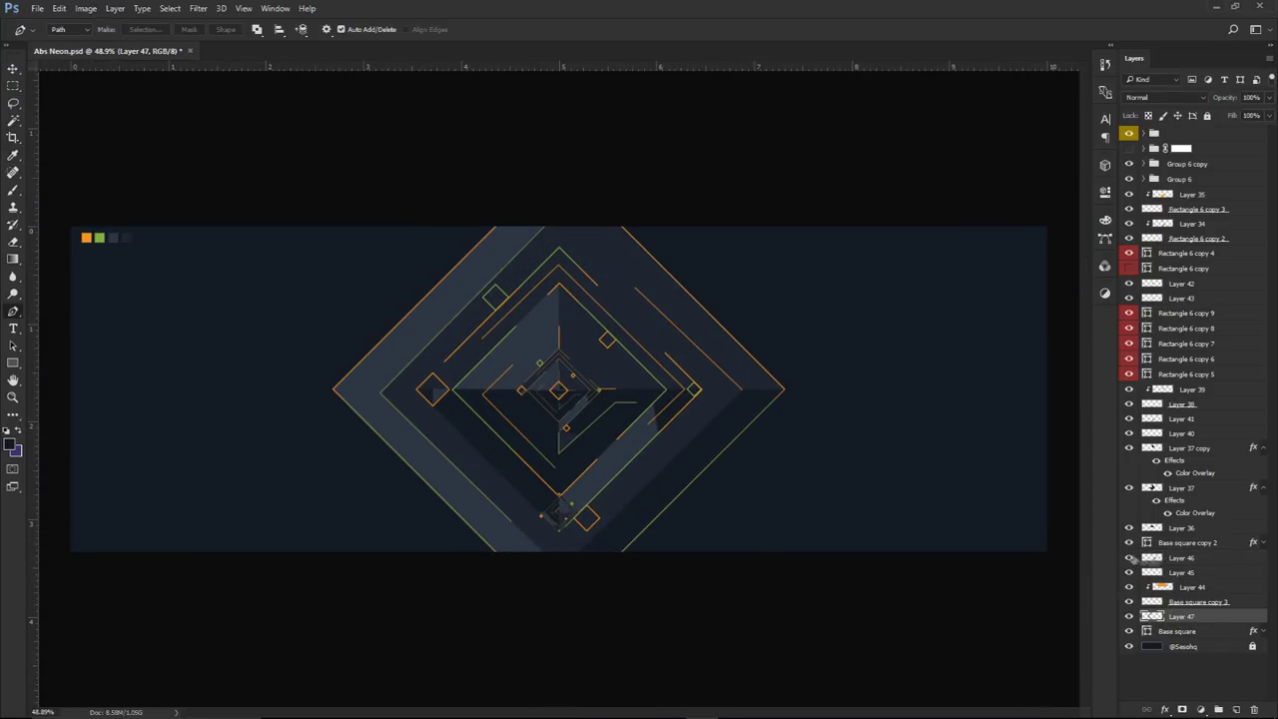
pyautogui.moveTo(1163, 557); pyautogui.dragTo(1182, 609)
pyautogui.scroll(10, 397, 388)
# On a new layer, draw another panel near the left corner and fill it
pyautogui.hotkey('ctrl', 'shift', 'alt', 'n')
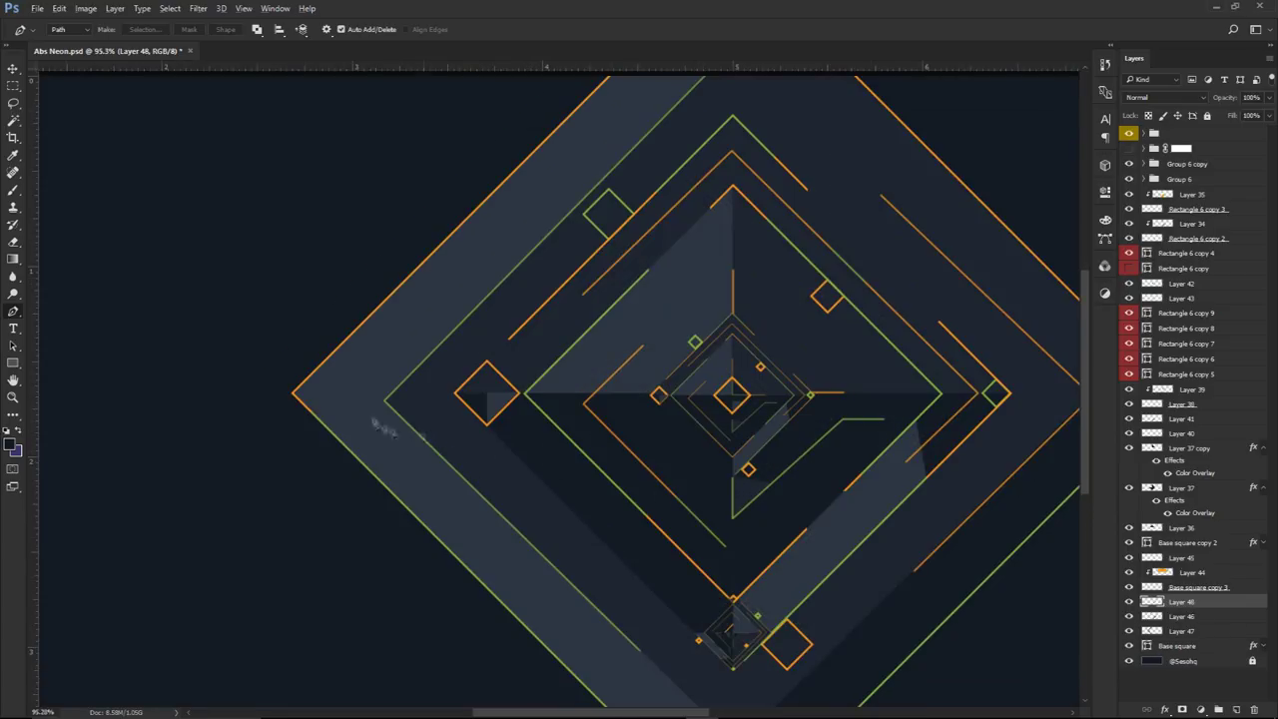
pyautogui.click(383, 392)
pyautogui.click(255, 389)
pyautogui.scroll(-7, 263, 386)
pyautogui.click(427, 361)
pyautogui.click(515, 353)
pyautogui.scroll(-3, 319, 549)
pyautogui.click(639, 190)
pyautogui.click(642, 217)
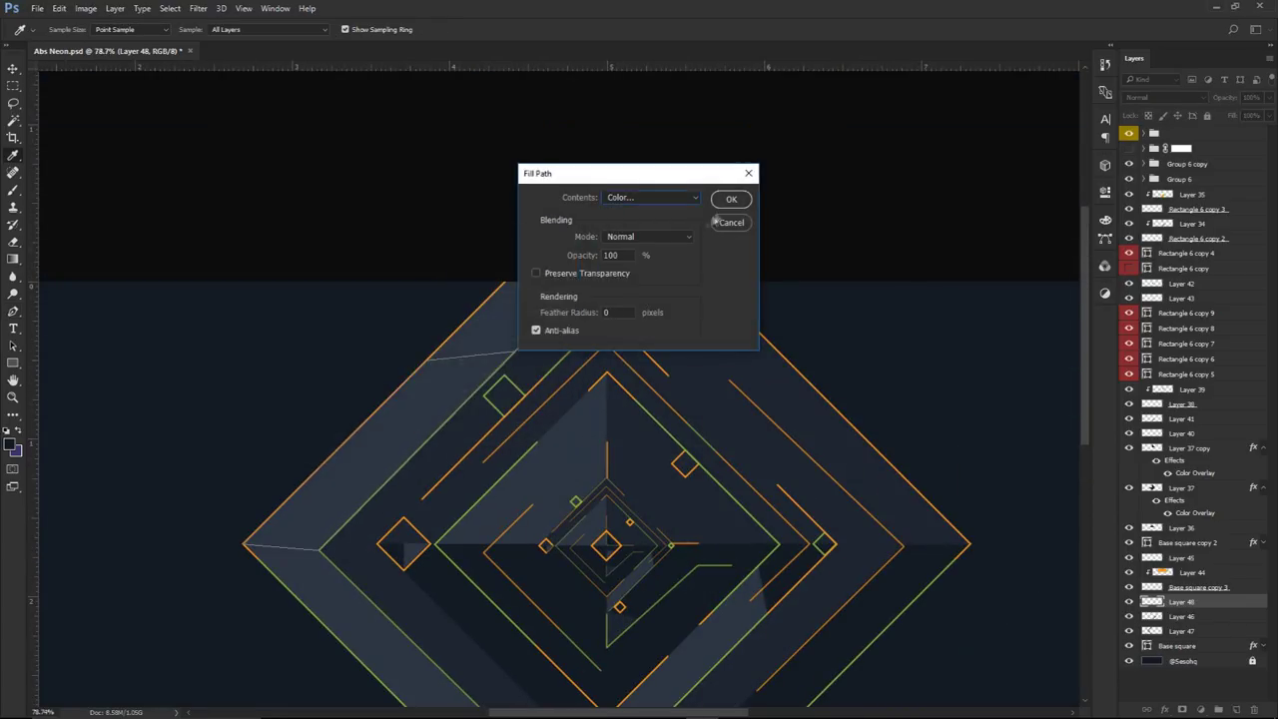
pyautogui.click(730, 199)
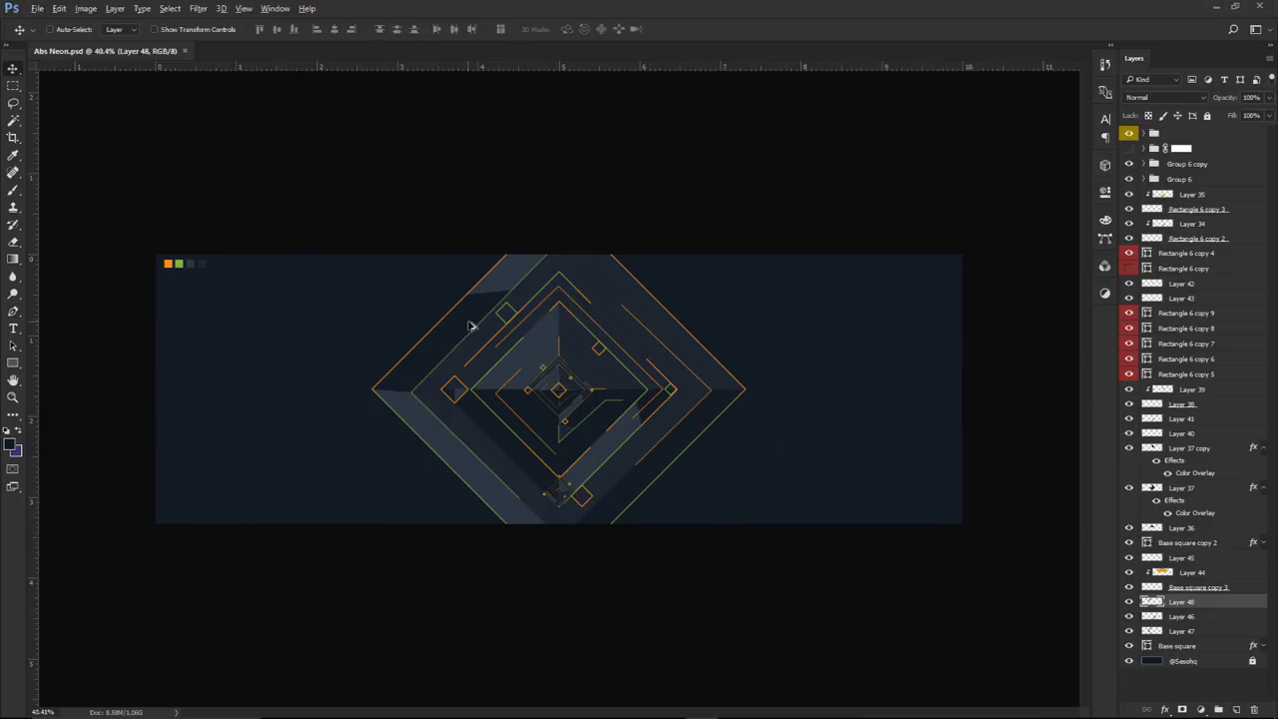
pyautogui.scroll(3, 504, 348)
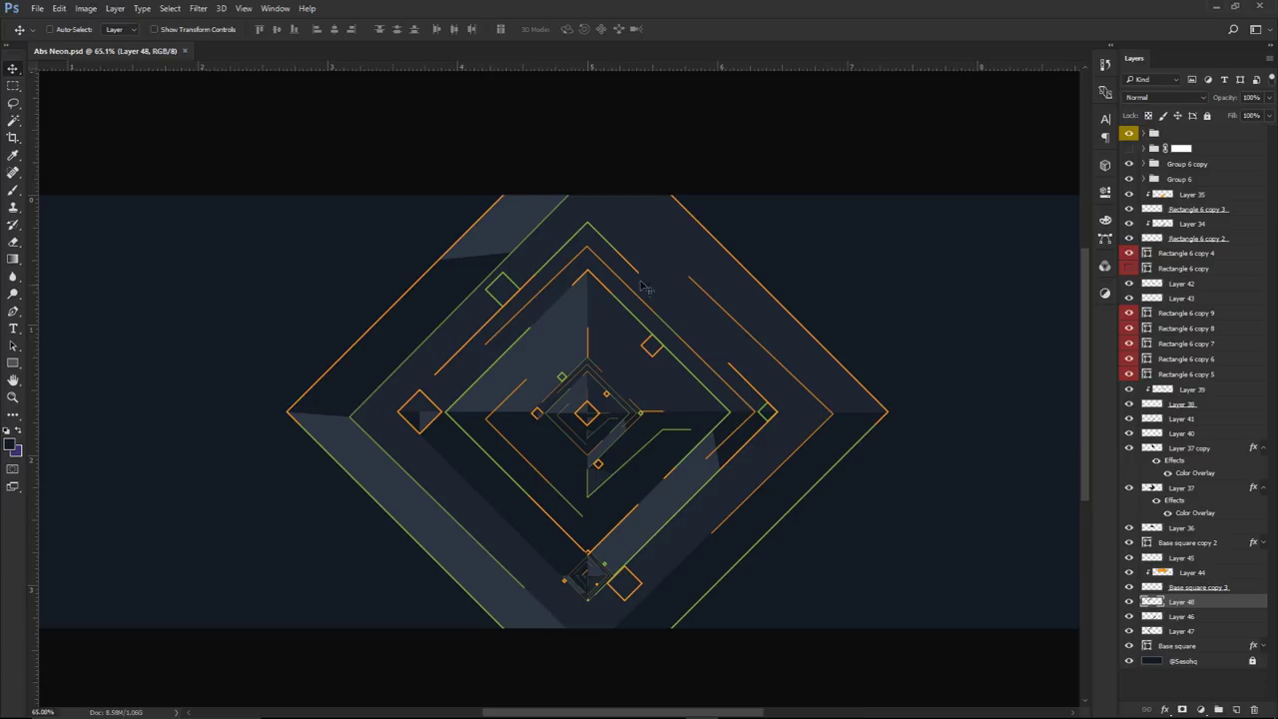
# Plot a panel path from the diamond's right side through the top corner to the orange corner
pyautogui.click(1236, 708)
pyautogui.press('p')
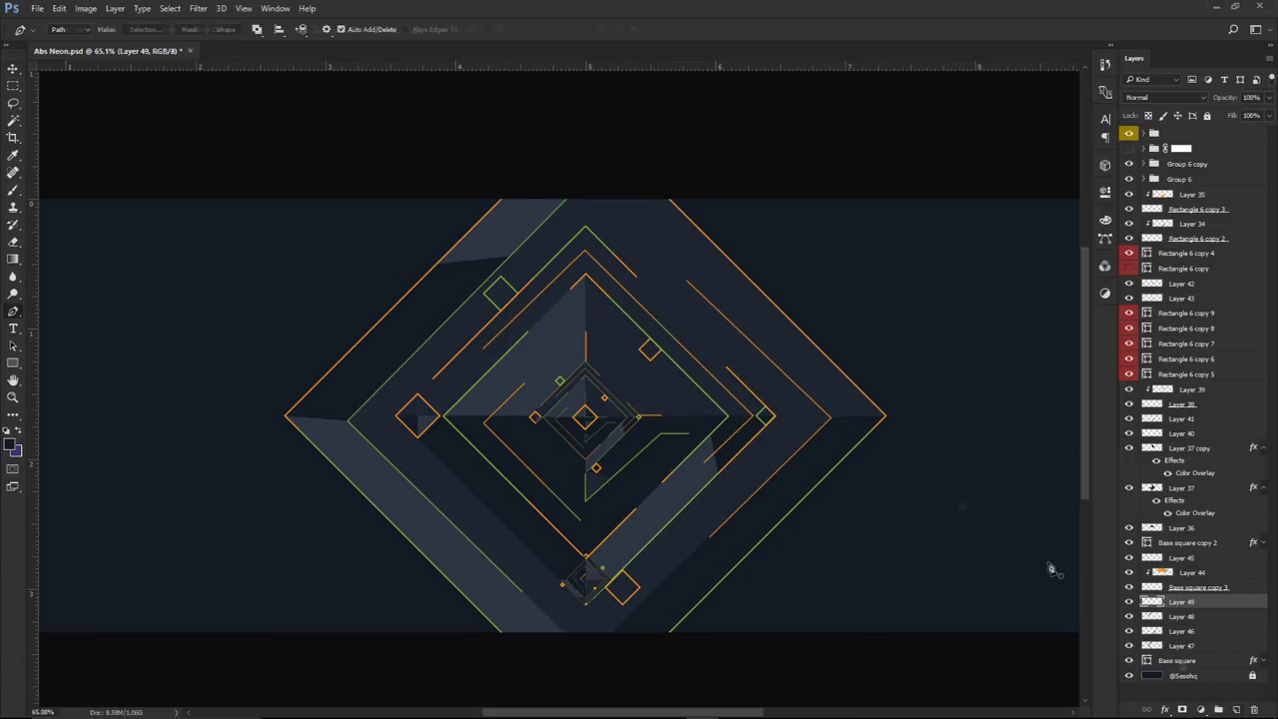
pyautogui.click(774, 417)
pyautogui.click(563, 205)
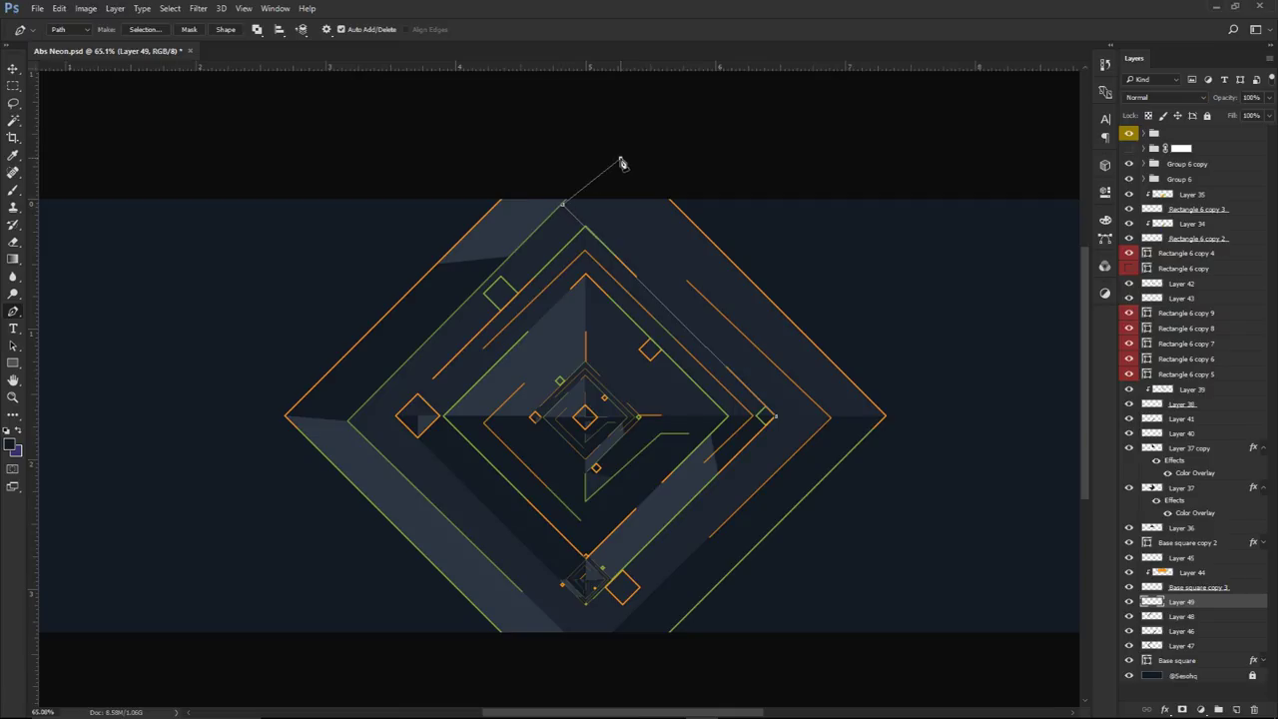
pyautogui.scroll(3, 569, 194)
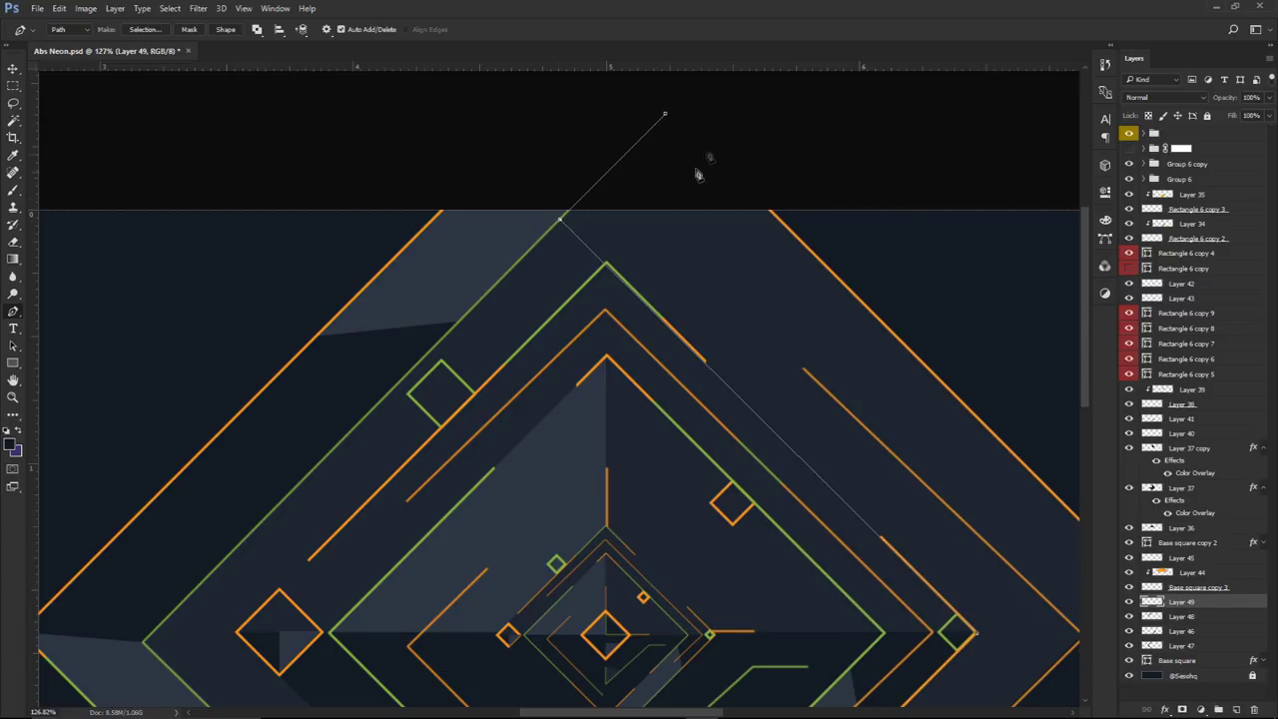
pyautogui.moveTo(768, 206); pyautogui.dragTo(534, 35)
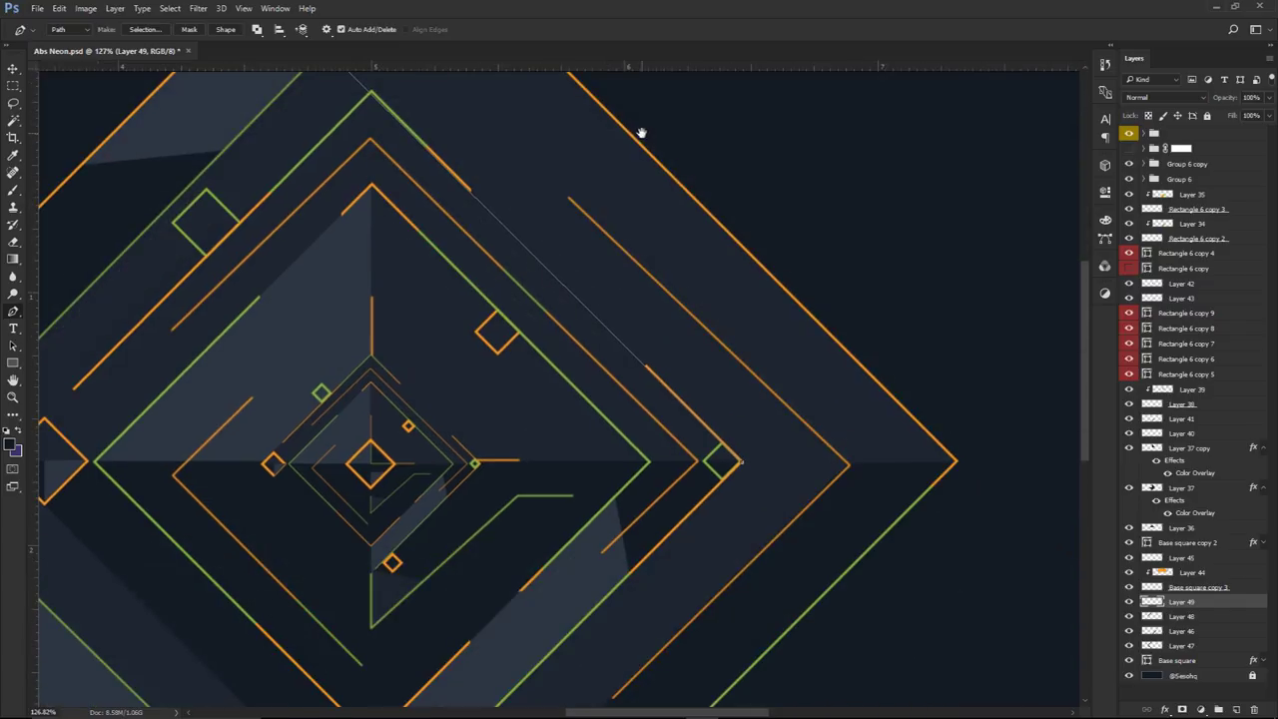
pyautogui.click(849, 465)
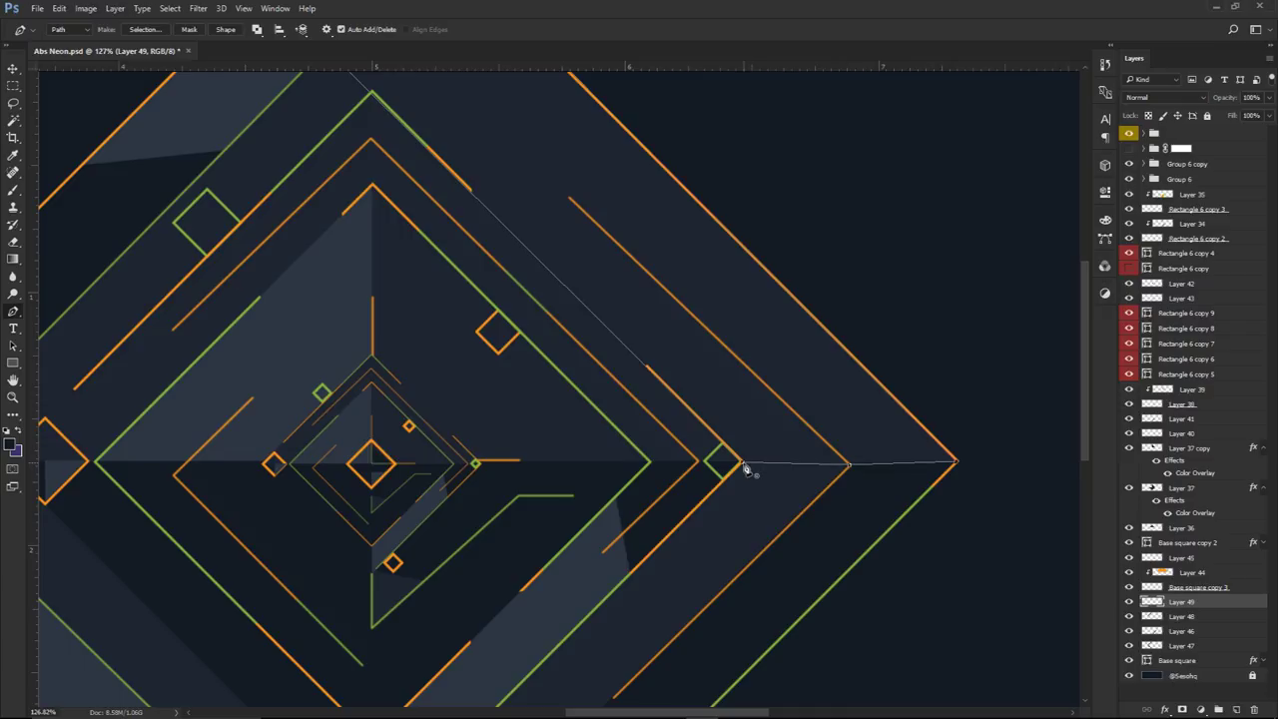
pyautogui.scroll(-1, 770, 363)
# Fill the panel path with colour 131a24, then delete the path
pyautogui.rightClick(762, 330)
pyautogui.click(817, 420)
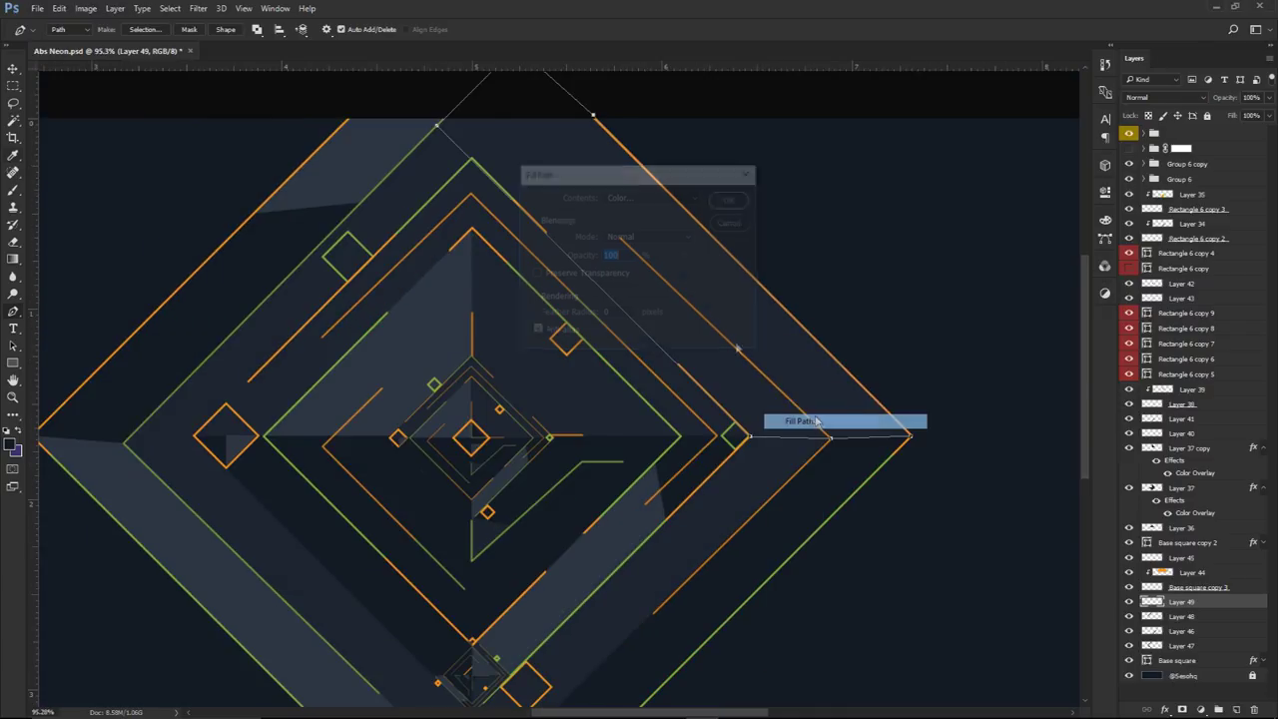
pyautogui.click(642, 197)
pyautogui.click(622, 237)
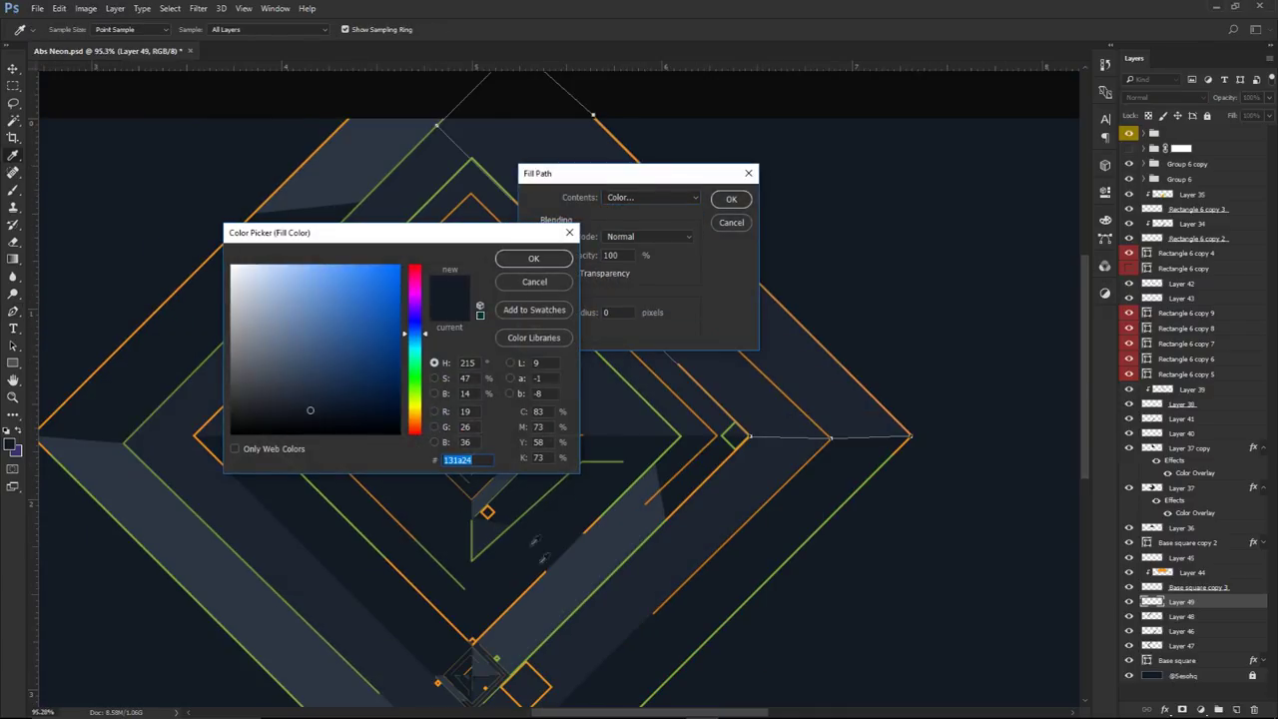
pyautogui.click(533, 258)
pyautogui.click(730, 199)
pyautogui.rightClick(830, 237)
pyautogui.click(863, 260)
pyautogui.scroll(-2, 828, 360)
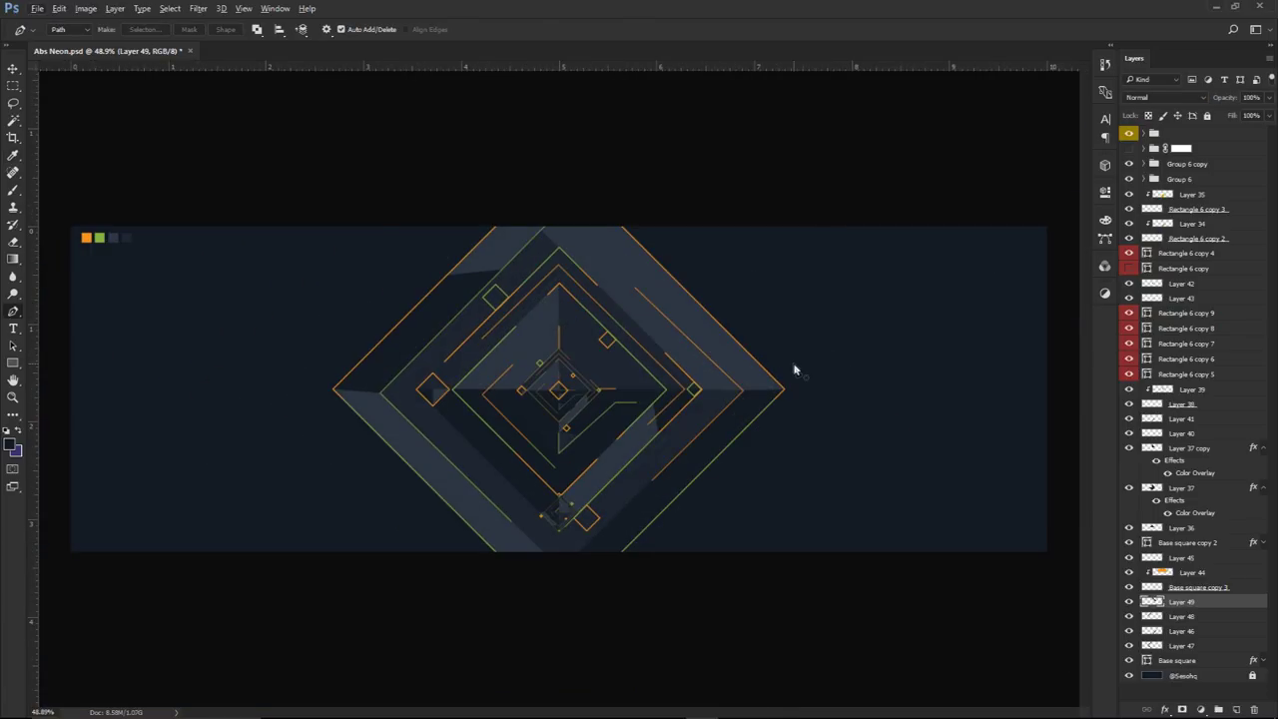
pyautogui.press('v')
pyautogui.hotkey('alt', 'v')
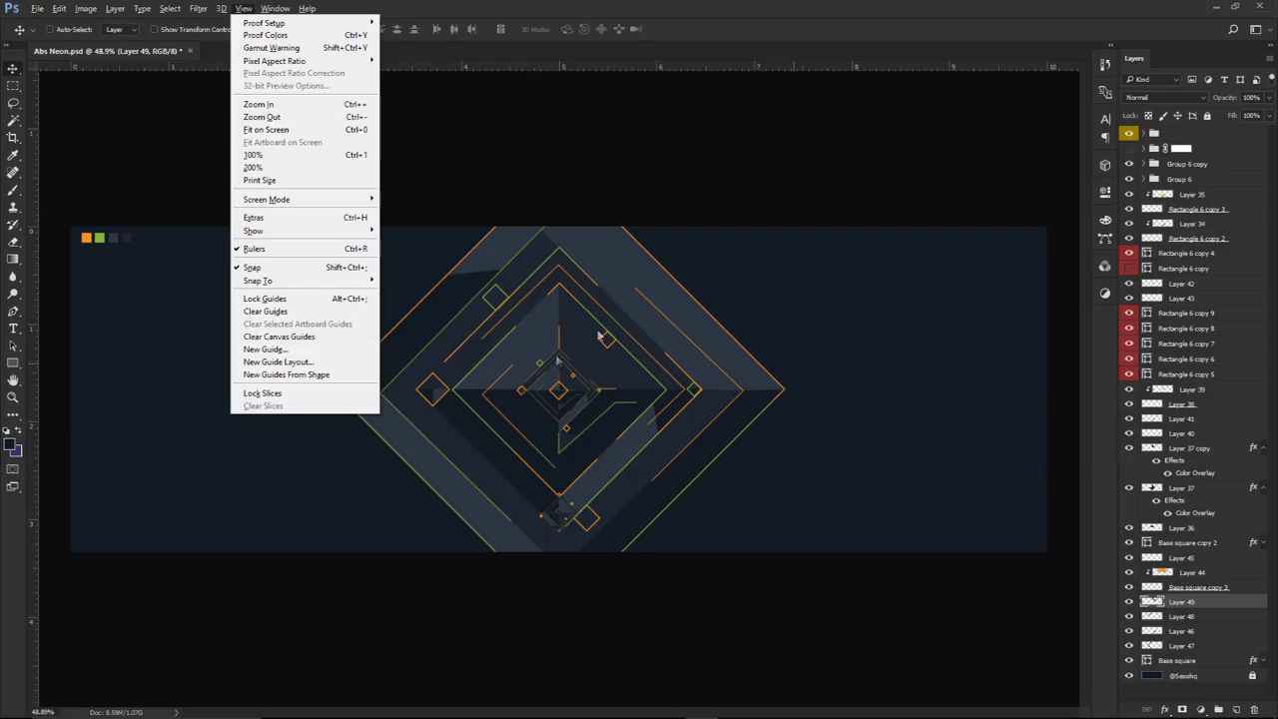
# Remove a stray pen path point from the canvas
pyautogui.press('Escape')
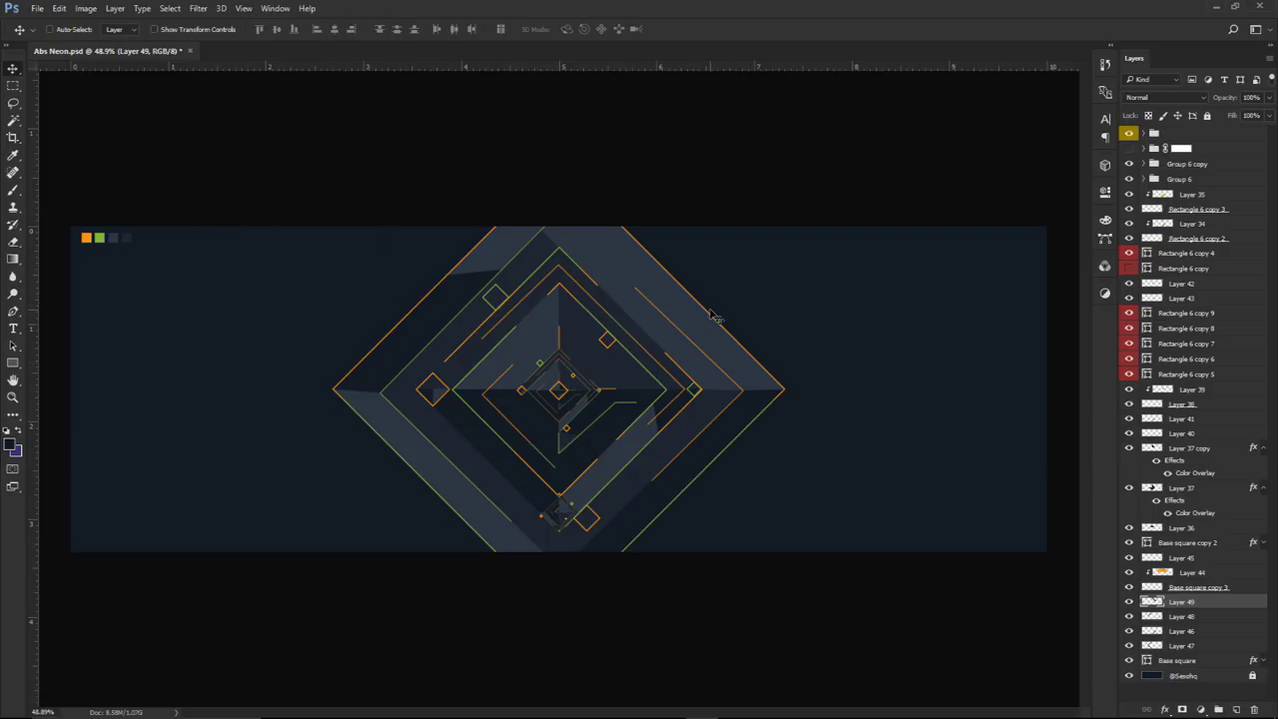
pyautogui.press('p')
pyautogui.click(709, 309)
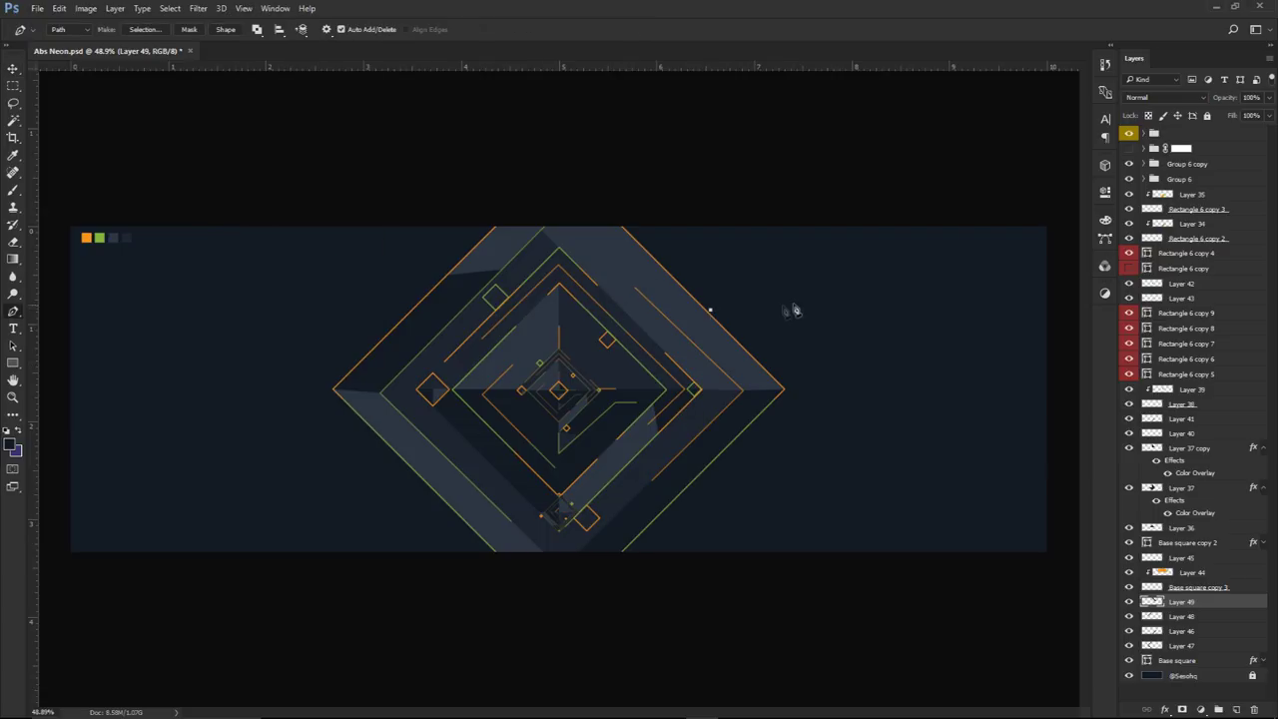
pyautogui.rightClick(733, 295)
pyautogui.click(789, 320)
# Group the layers from Group 6 copy down to Base square and name the group P1
pyautogui.click(1189, 164)
pyautogui.keyDown('shift'); pyautogui.click(1181, 657); pyautogui.keyUp('shift')
pyautogui.hotkey('ctrl', 'g')
pyautogui.doubleClick(1180, 165)
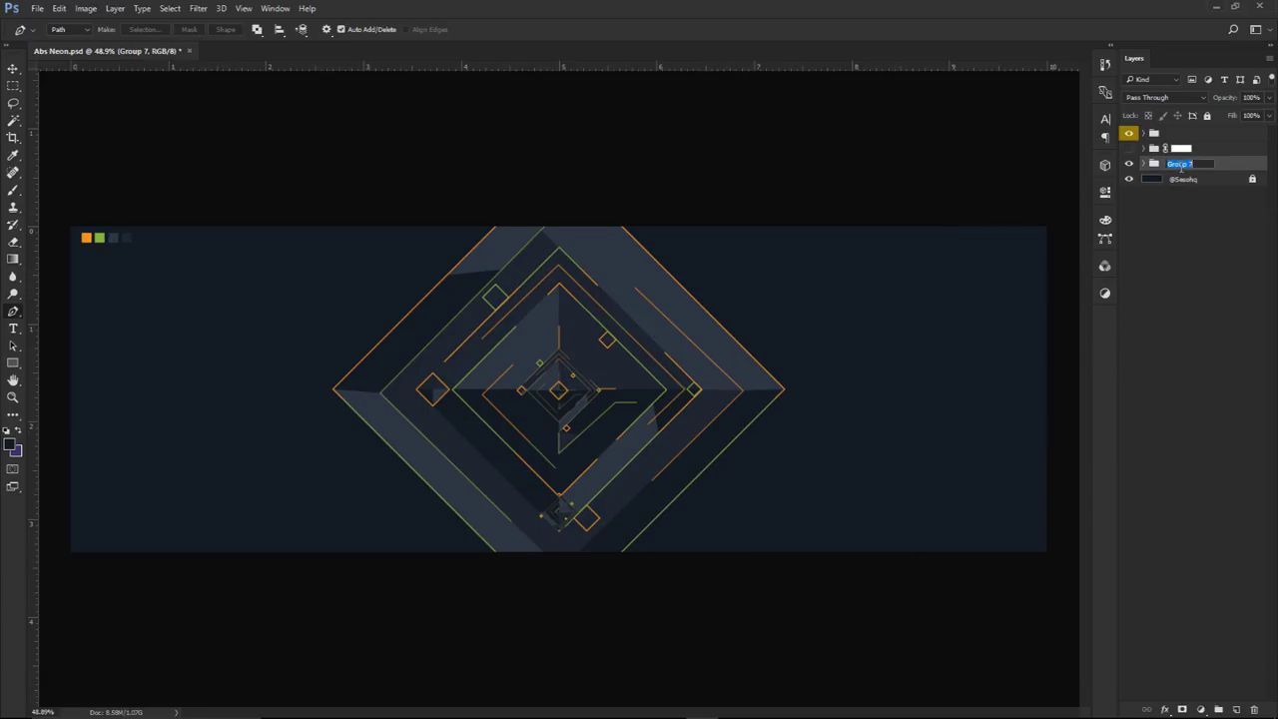
pyautogui.write('P1')
pyautogui.press('Return')
pyautogui.press('v')
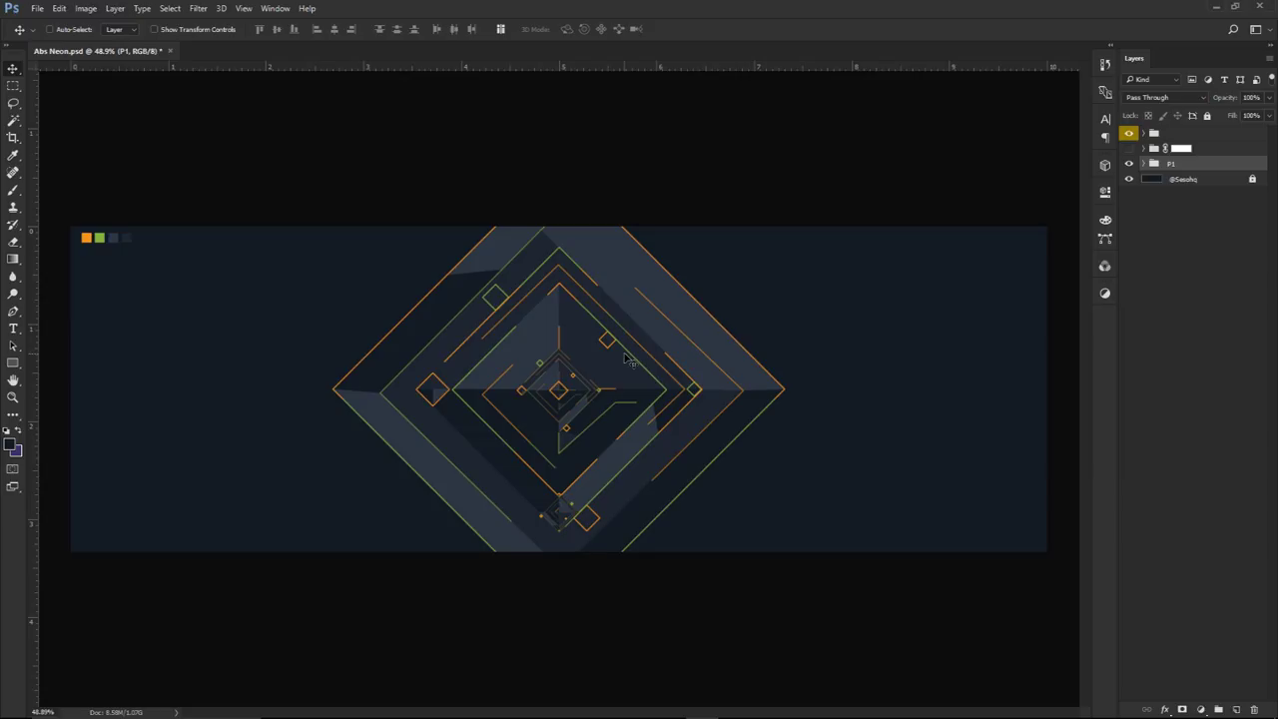
# Duplicate P1, move the copy left beneath P1, and scale it down
pyautogui.hotkey('ctrl', 'j')
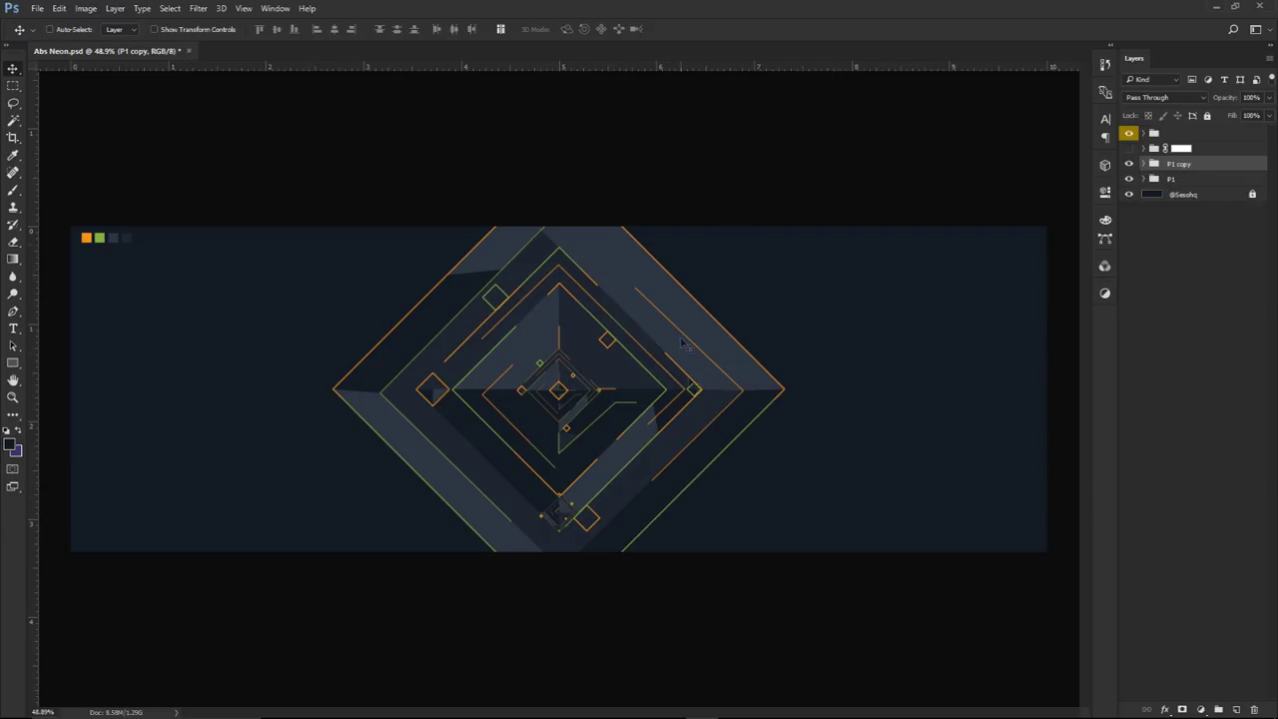
pyautogui.moveTo(770, 463); pyautogui.dragTo(470, 388)
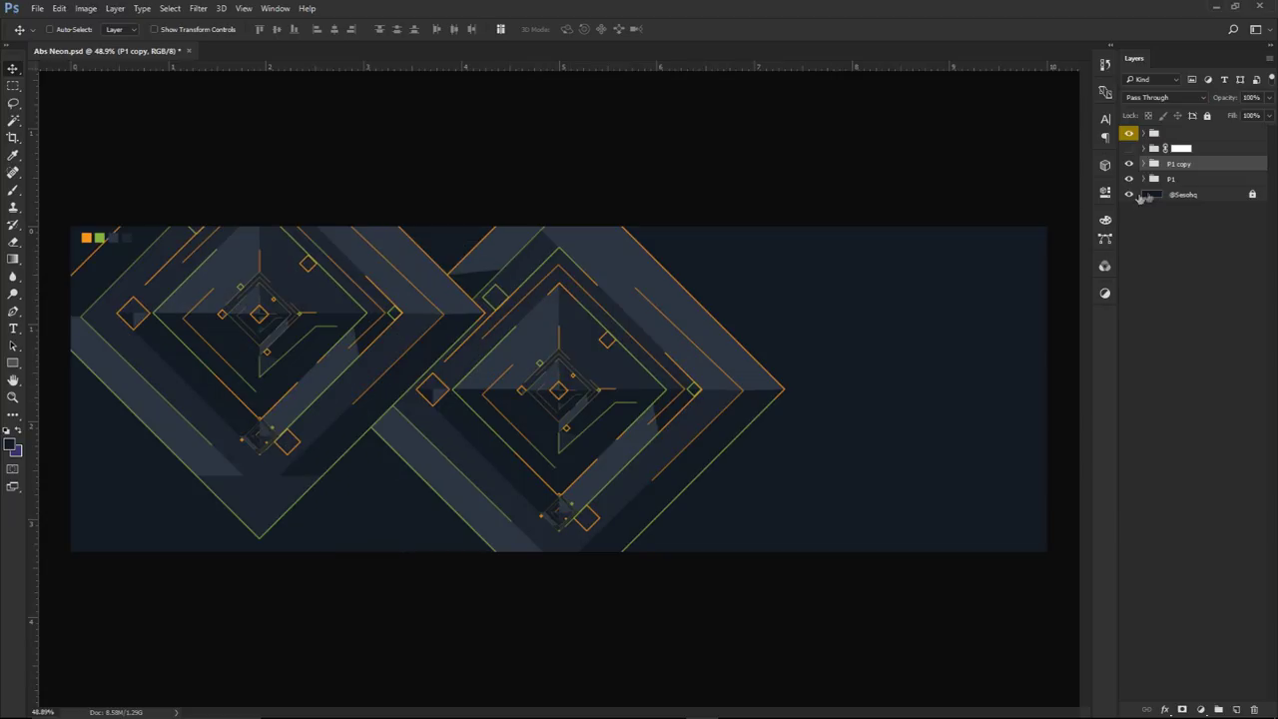
pyautogui.moveTo(1176, 168); pyautogui.dragTo(1176, 187)
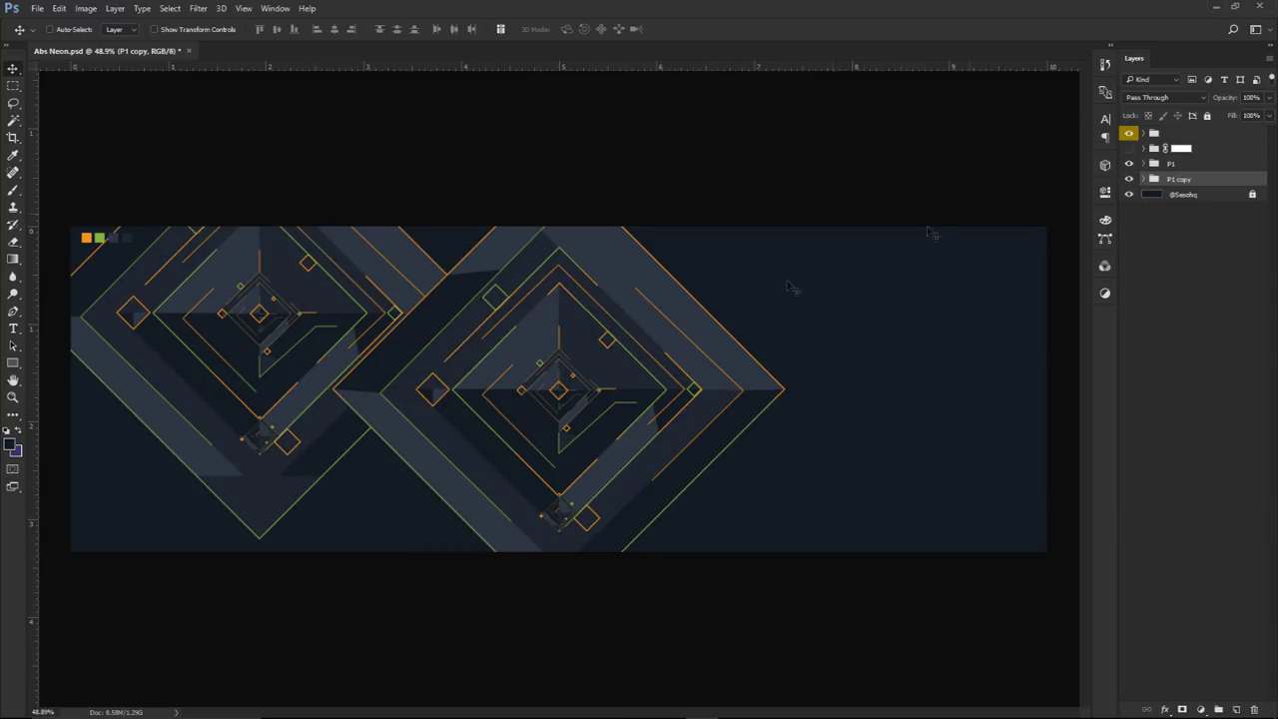
pyautogui.hotkey('ctrl', 't')
pyautogui.moveTo(525, 87); pyautogui.dragTo(342, 289)
pyautogui.press('Return')
# Duplicate the left copy as P1 copy 2 and rotate it 135°
pyautogui.moveTo(224, 290); pyautogui.dragTo(390, 310)
pyautogui.moveTo(1181, 180); pyautogui.dragTo(1176, 202)
pyautogui.hotkey('ctrl', 't')
pyautogui.moveTo(586, 108); pyautogui.dragTo(313, 458)
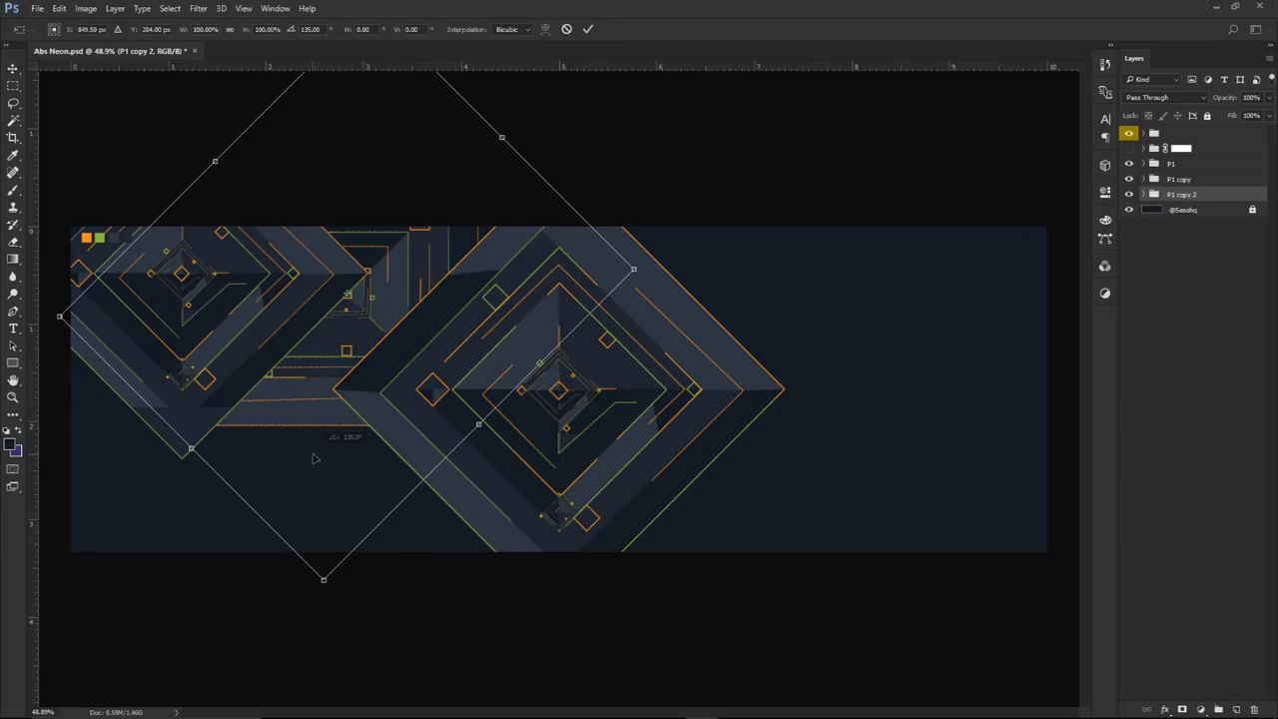
pyautogui.press('Return')
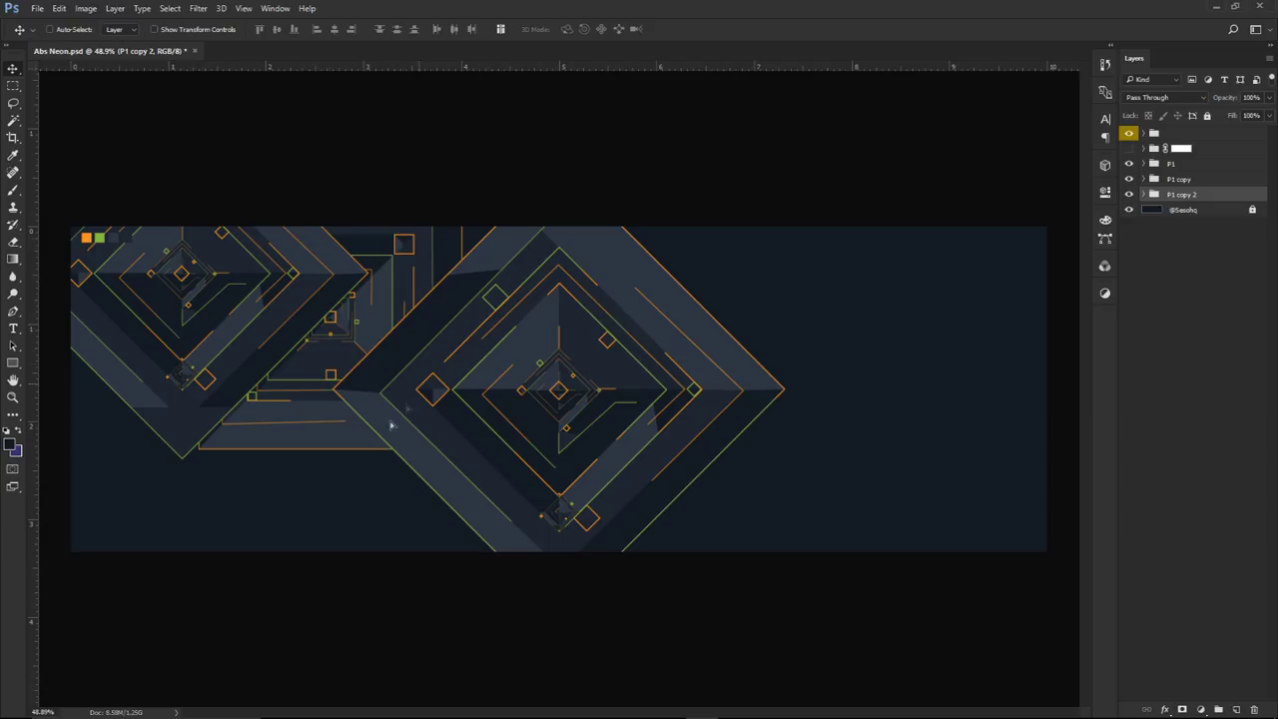
pyautogui.hotkey('ctrl', 't')
pyautogui.moveTo(509, 544); pyautogui.dragTo(581, 480)
pyautogui.press('Return')
# Place the rotated copy between the two patterns and scale it to about 65.5%
pyautogui.moveTo(431, 456); pyautogui.dragTo(466, 360)
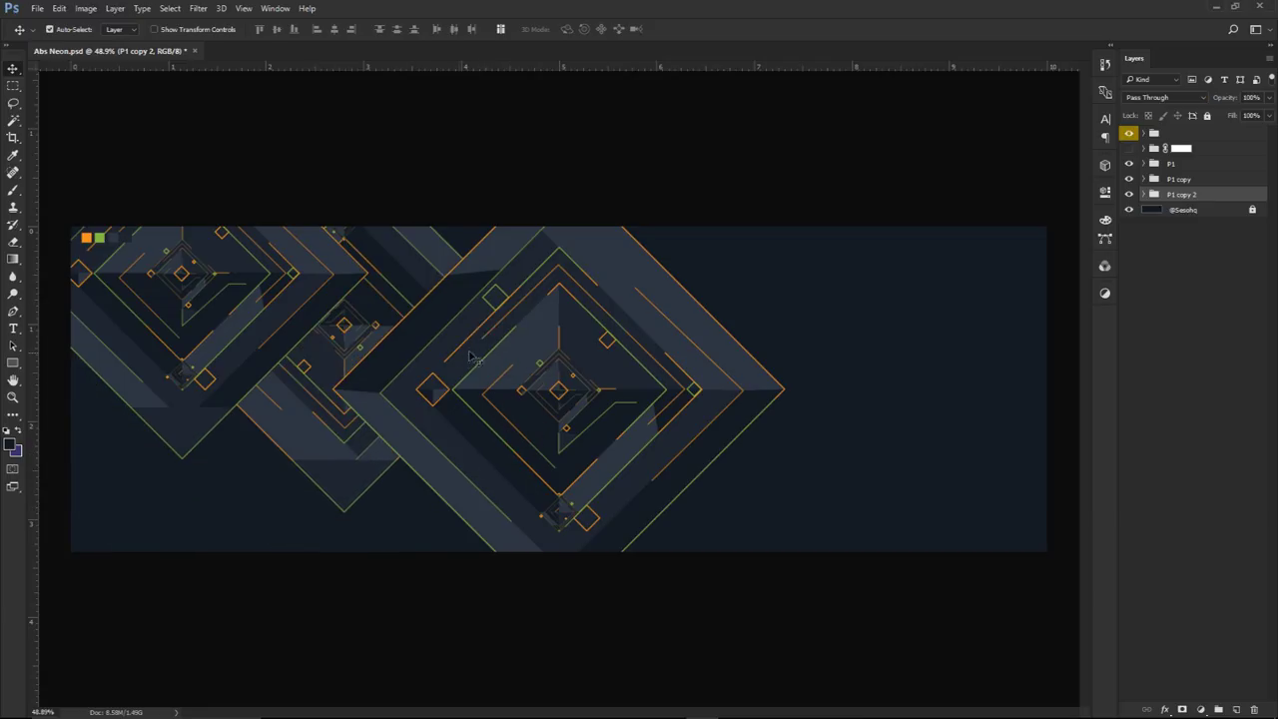
pyautogui.hotkey('ctrl', 't')
pyautogui.moveTo(567, 140); pyautogui.dragTo(483, 190)
pyautogui.press('Return')
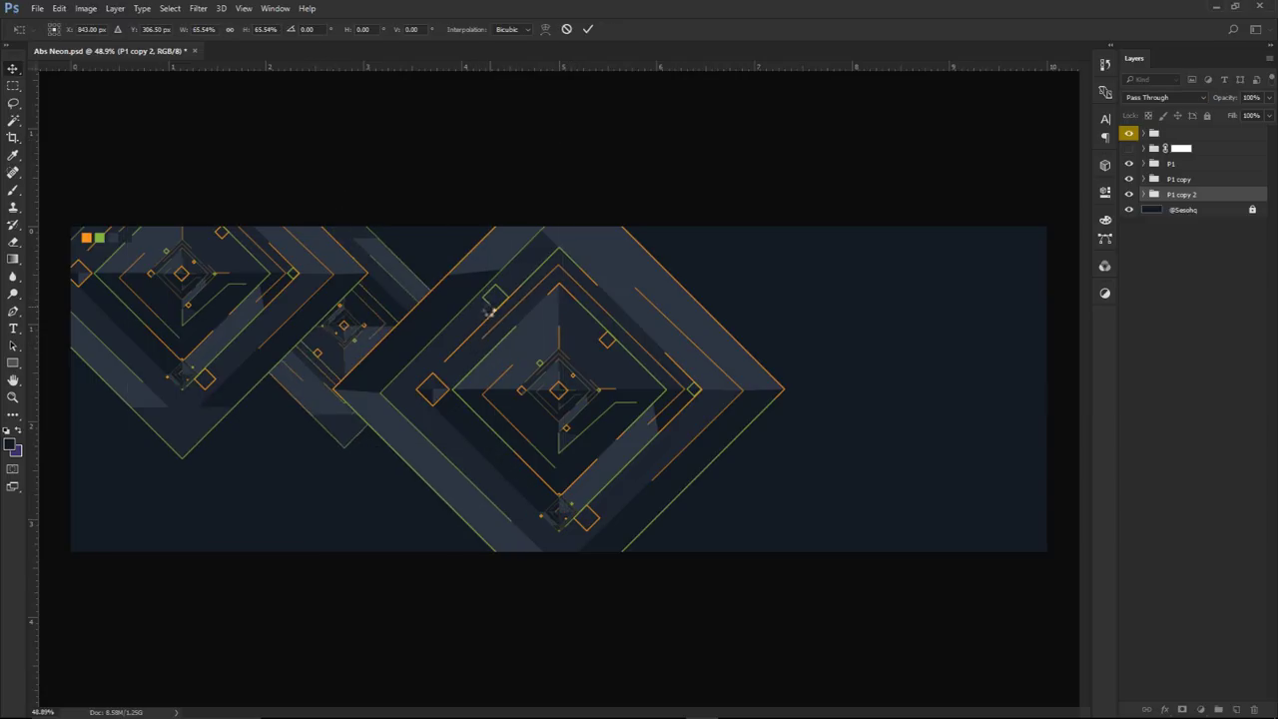
pyautogui.keyDown('ctrl'); pyautogui.click(1176, 180); pyautogui.keyUp('ctrl')
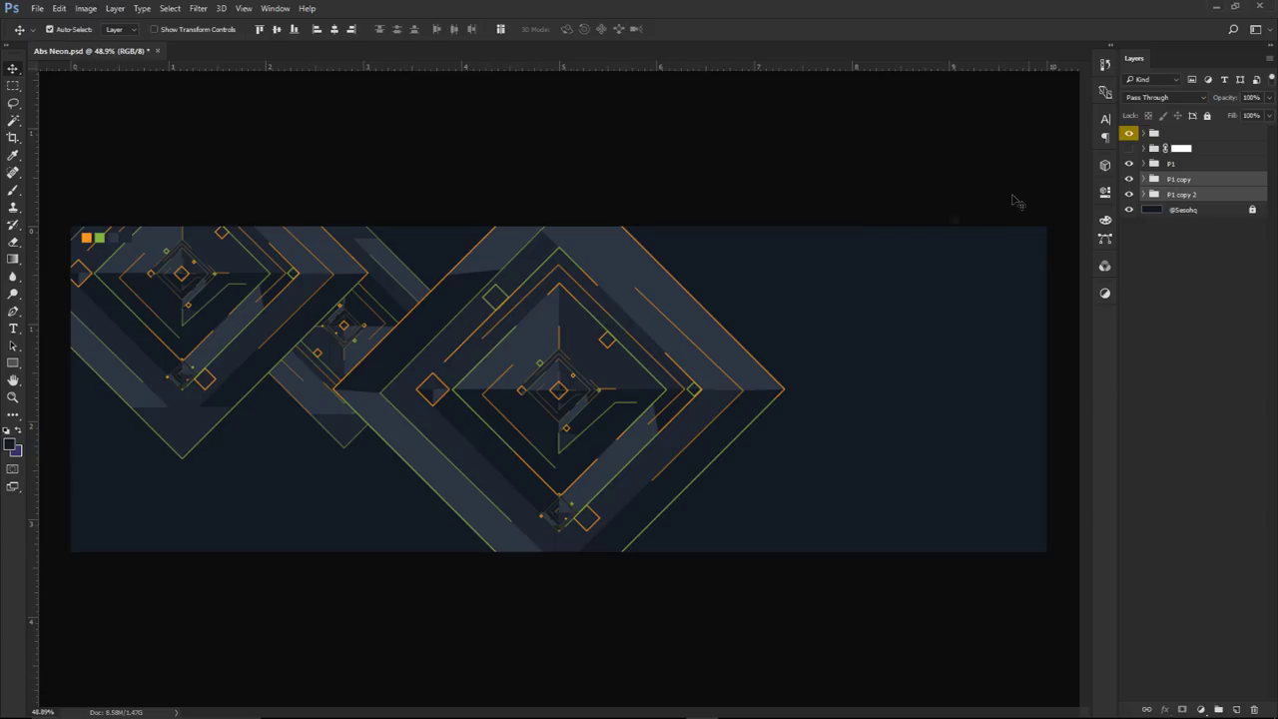
# Duplicate both left patterns onto the right side and another copy into the top-right corner
pyautogui.moveTo(198, 308); pyautogui.dragTo(827, 437)
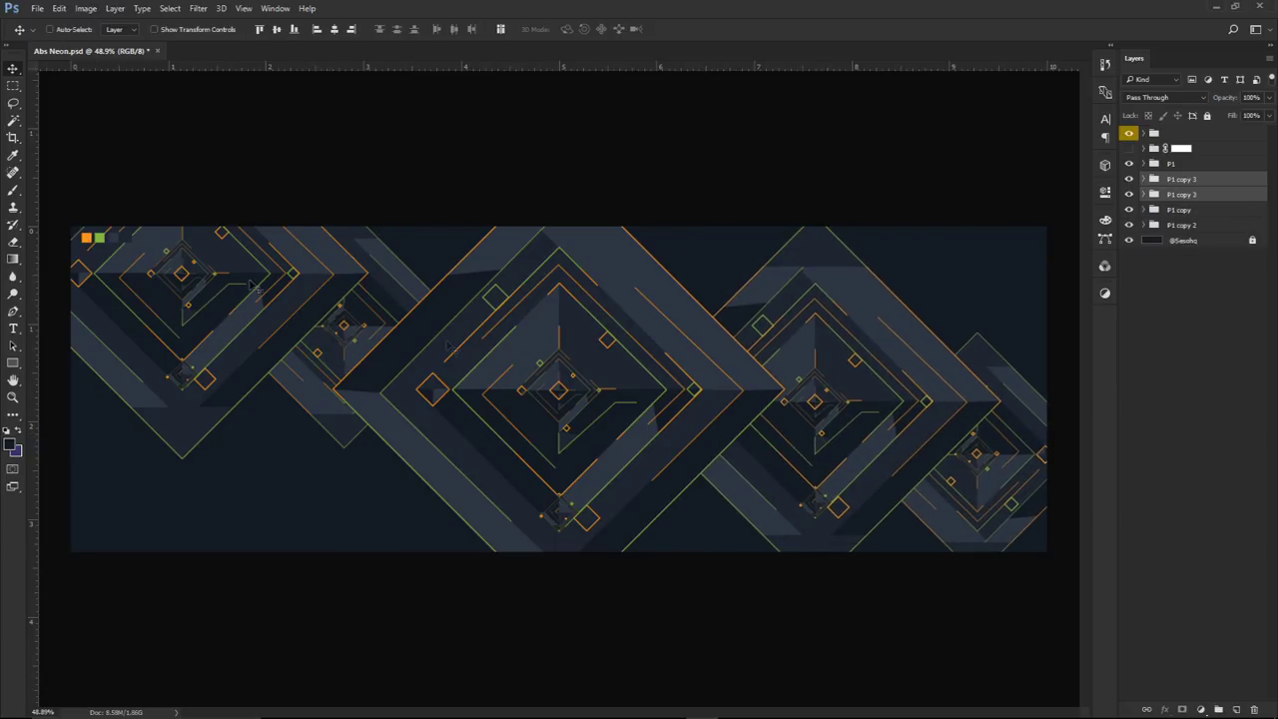
pyautogui.moveTo(876, 449); pyautogui.dragTo(872, 454)
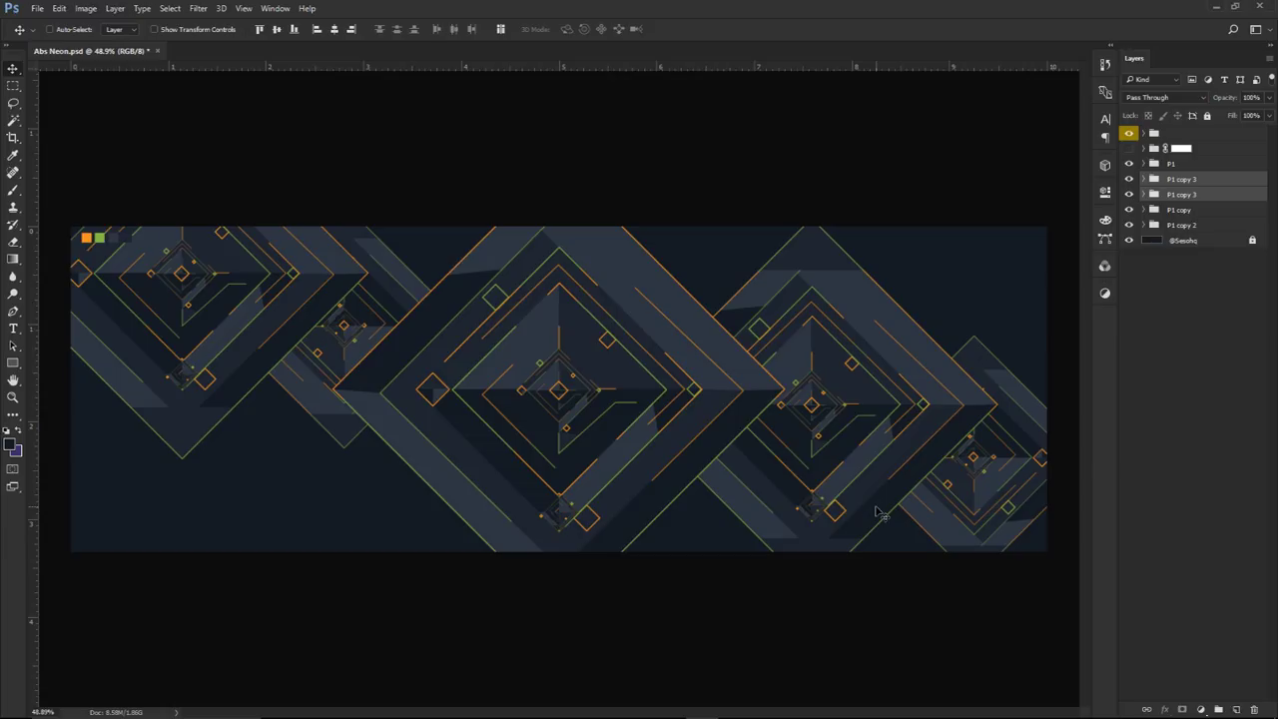
pyautogui.click(1181, 180)
pyautogui.click(1130, 195)
pyautogui.click(1129, 179)
pyautogui.moveTo(1129, 210); pyautogui.dragTo(1130, 179)
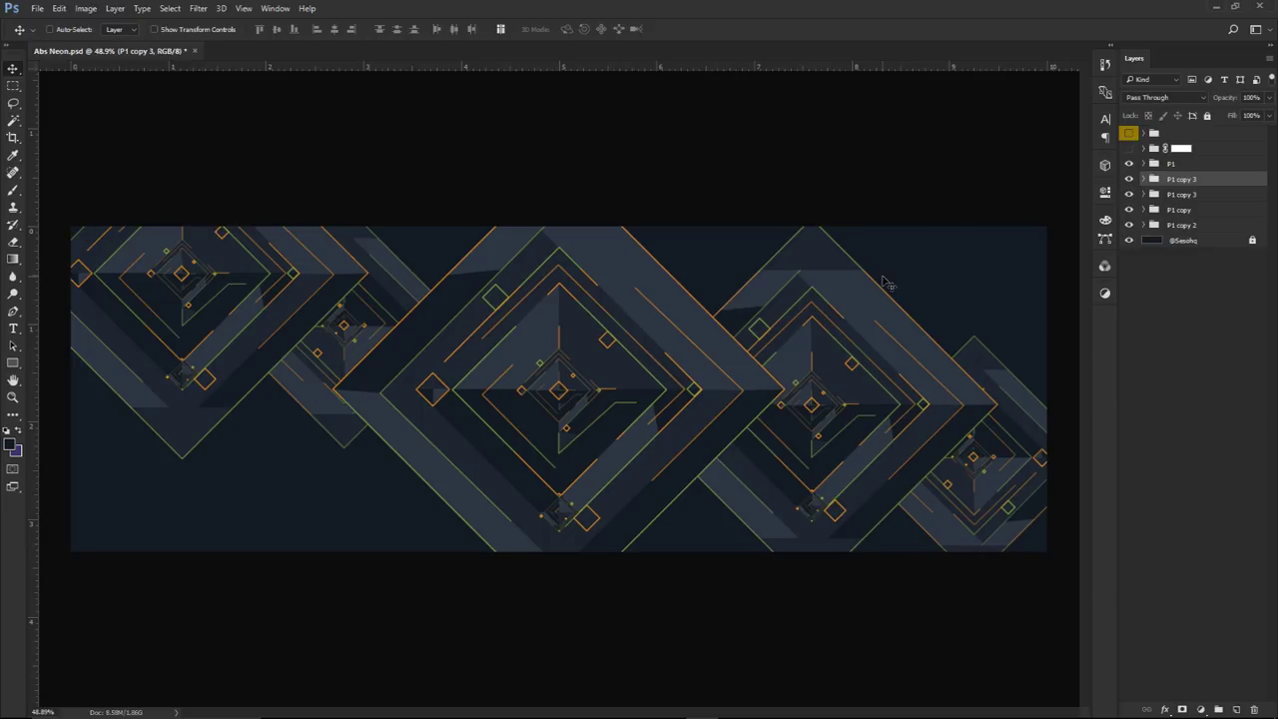
pyautogui.moveTo(948, 239); pyautogui.dragTo(406, 378)
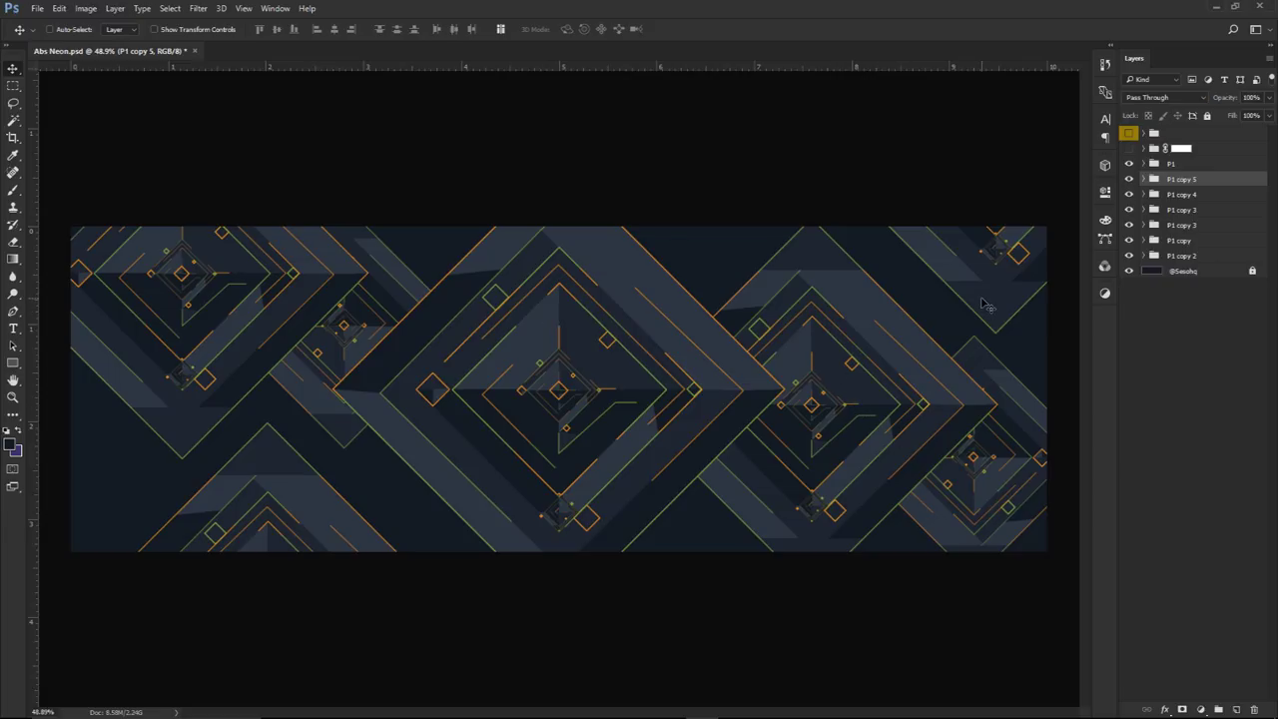
pyautogui.keyDown('shift'); pyautogui.click(1186, 265); pyautogui.keyUp('shift')
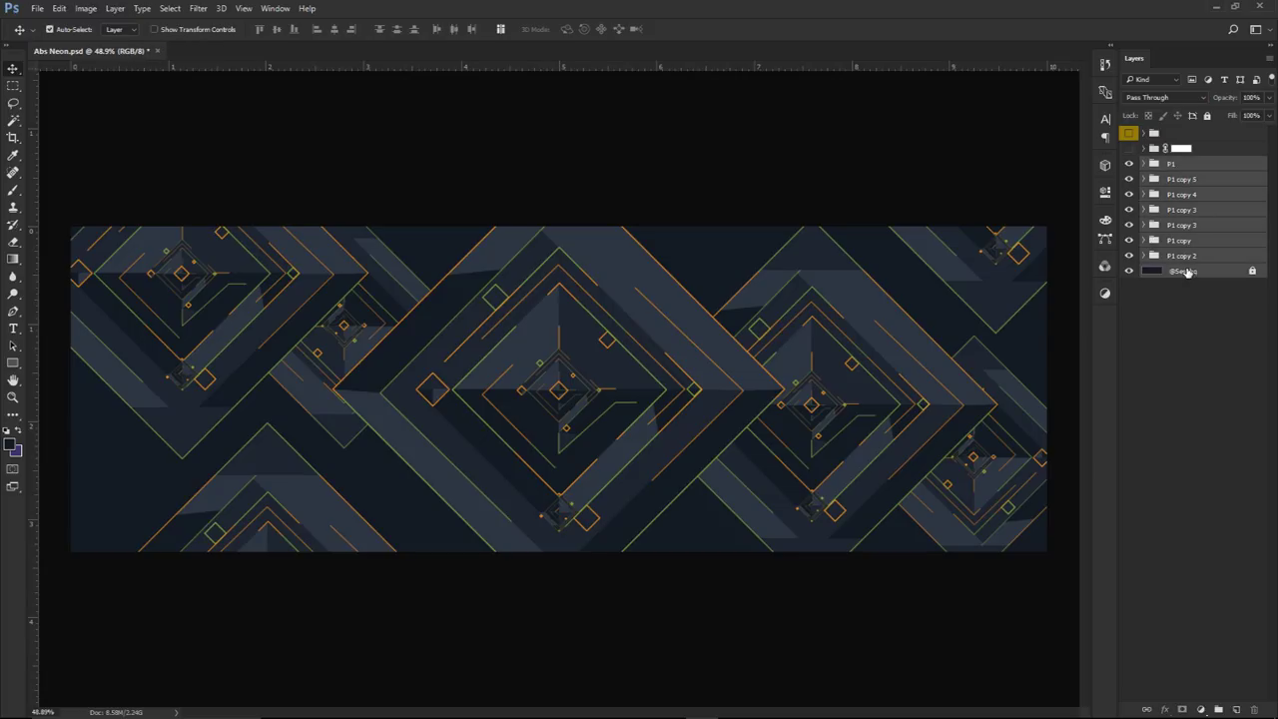
# Merge duplicates of the selected pattern groups into P1 copy 12 and tag P1 orange
pyautogui.hotkey('ctrl', 'j')
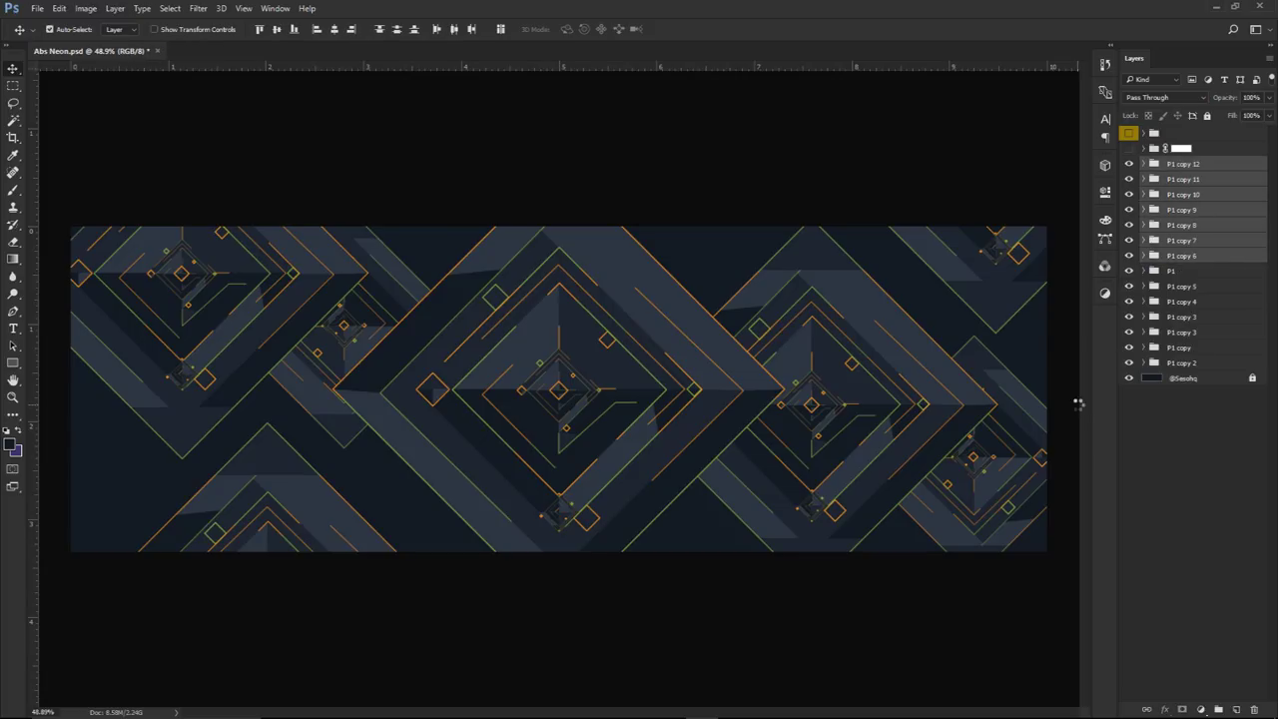
pyautogui.hotkey('ctrl', 'e')
pyautogui.rightClick(1130, 178)
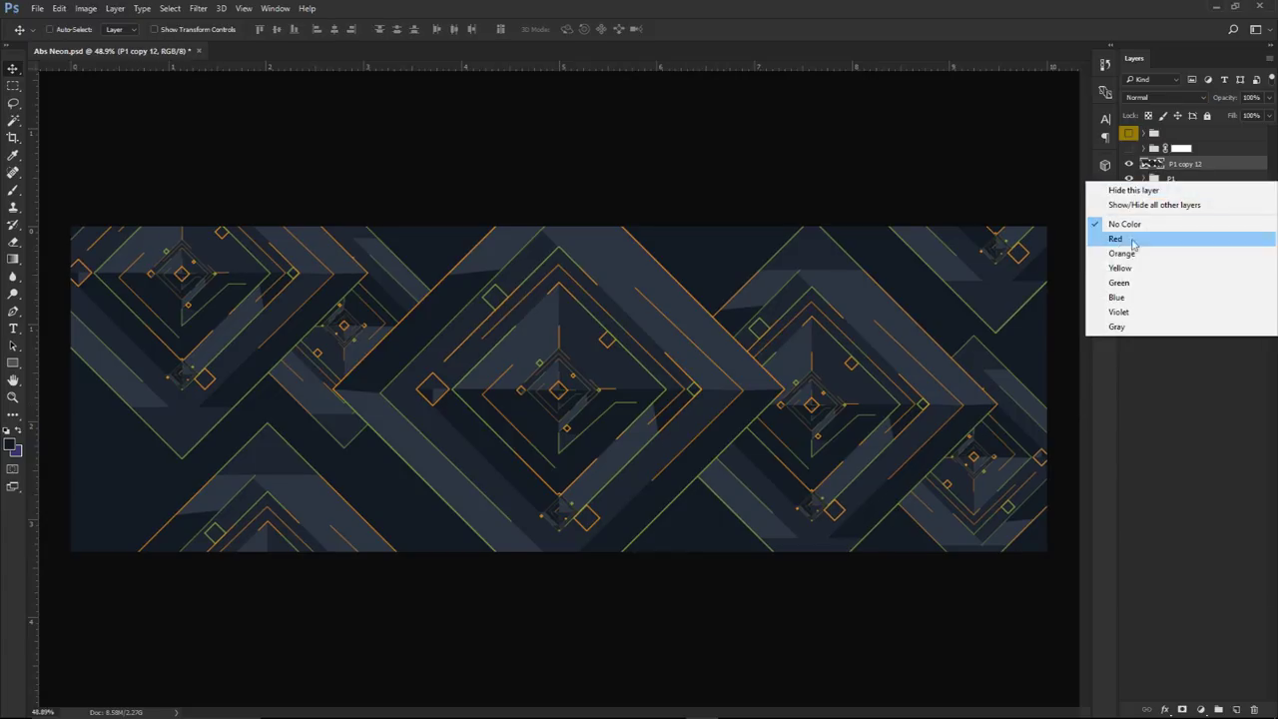
pyautogui.click(1148, 256)
pyautogui.click(1182, 166)
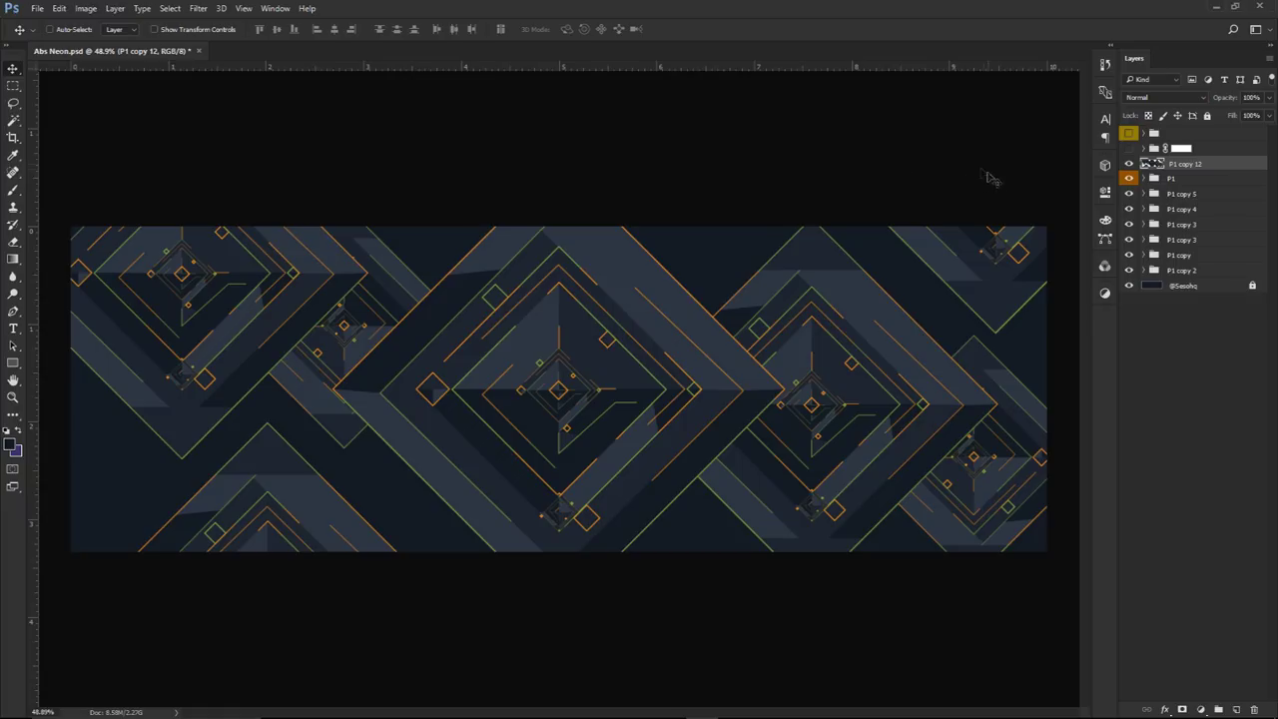
pyautogui.click(198, 9)
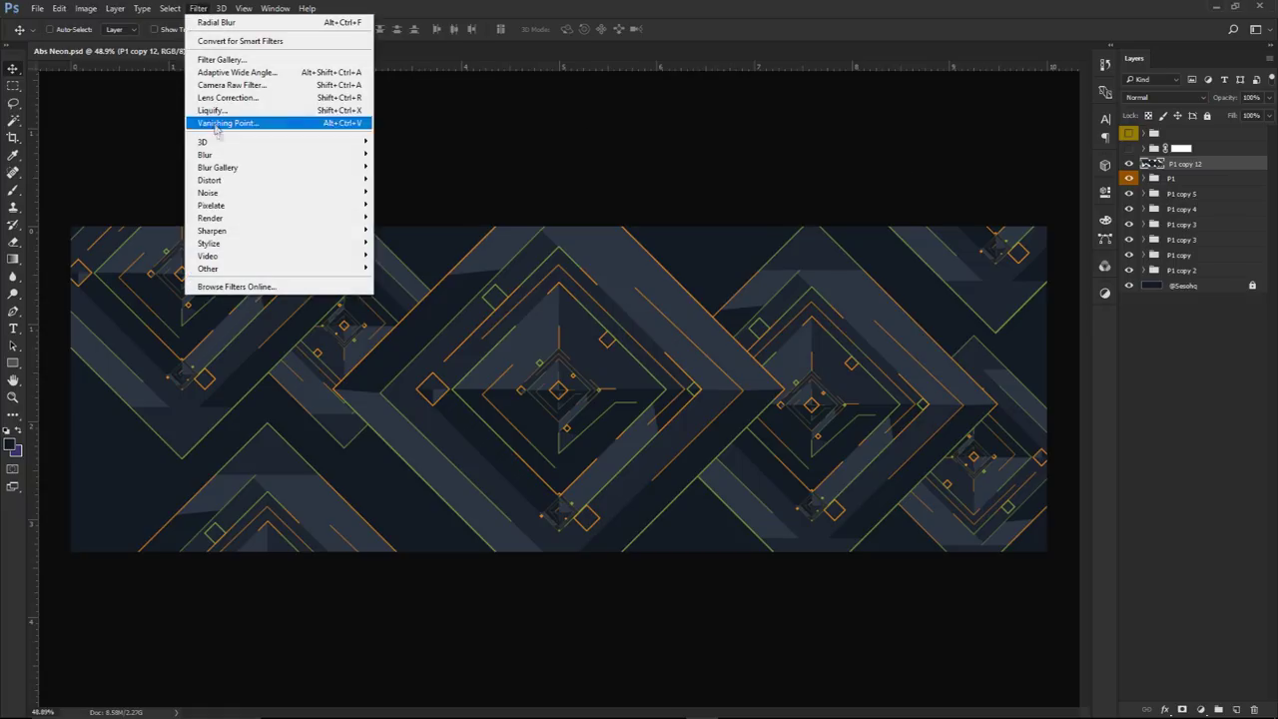
# Apply a 45°, 30-pixel Motion Blur to P1 copy 12 and add a layer mask
pyautogui.moveTo(217, 141)
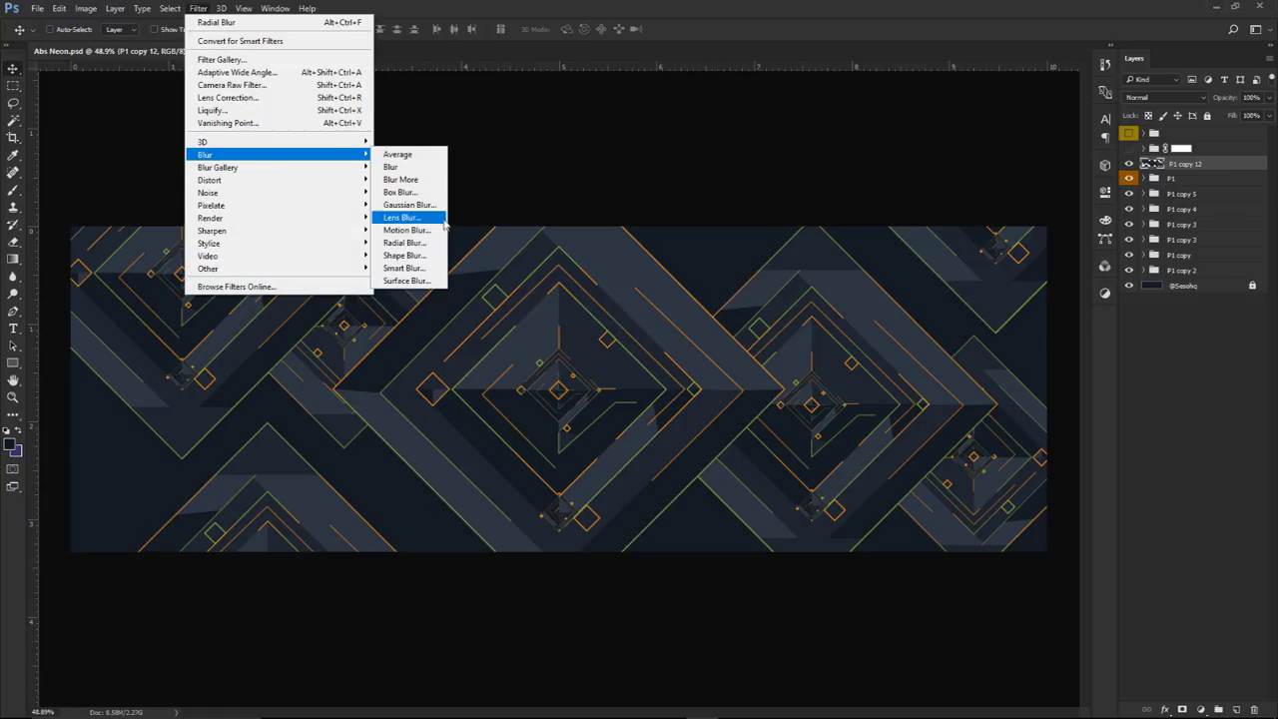
pyautogui.click(410, 231)
pyautogui.moveTo(871, 379); pyautogui.dragTo(599, 211)
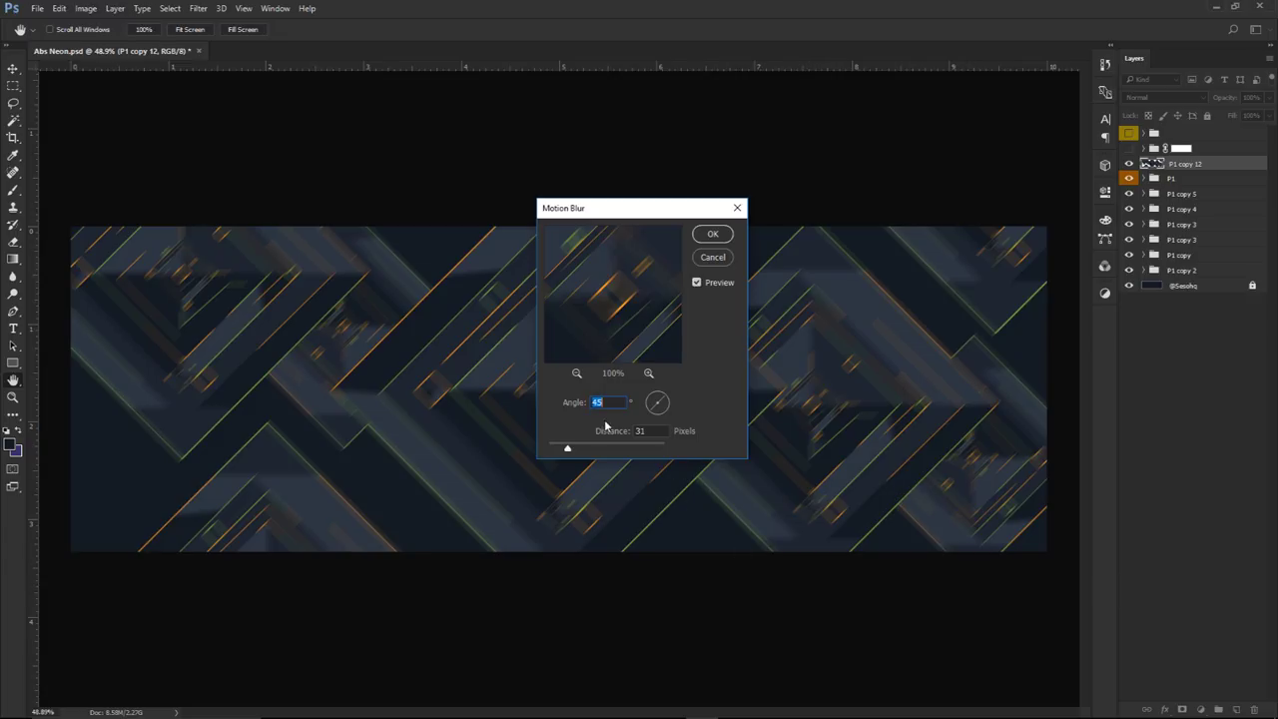
pyautogui.doubleClick(653, 430)
pyautogui.write('30')
pyautogui.click(713, 236)
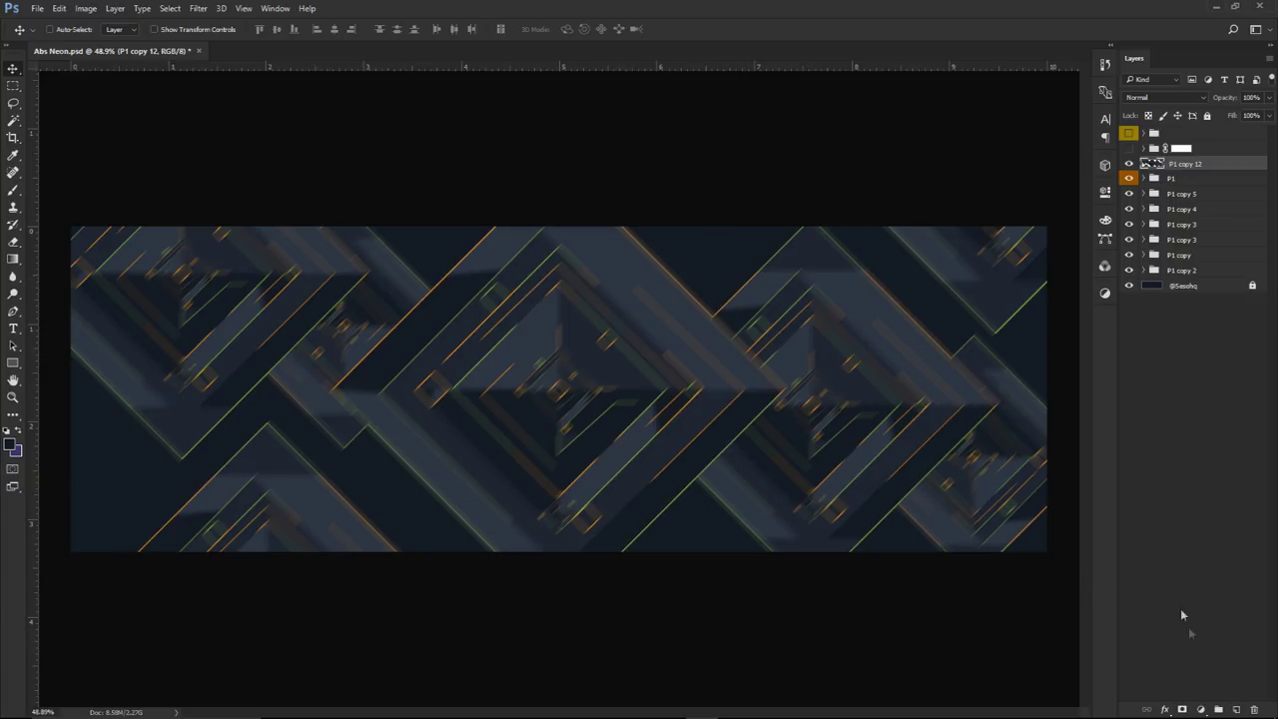
pyautogui.click(1184, 708)
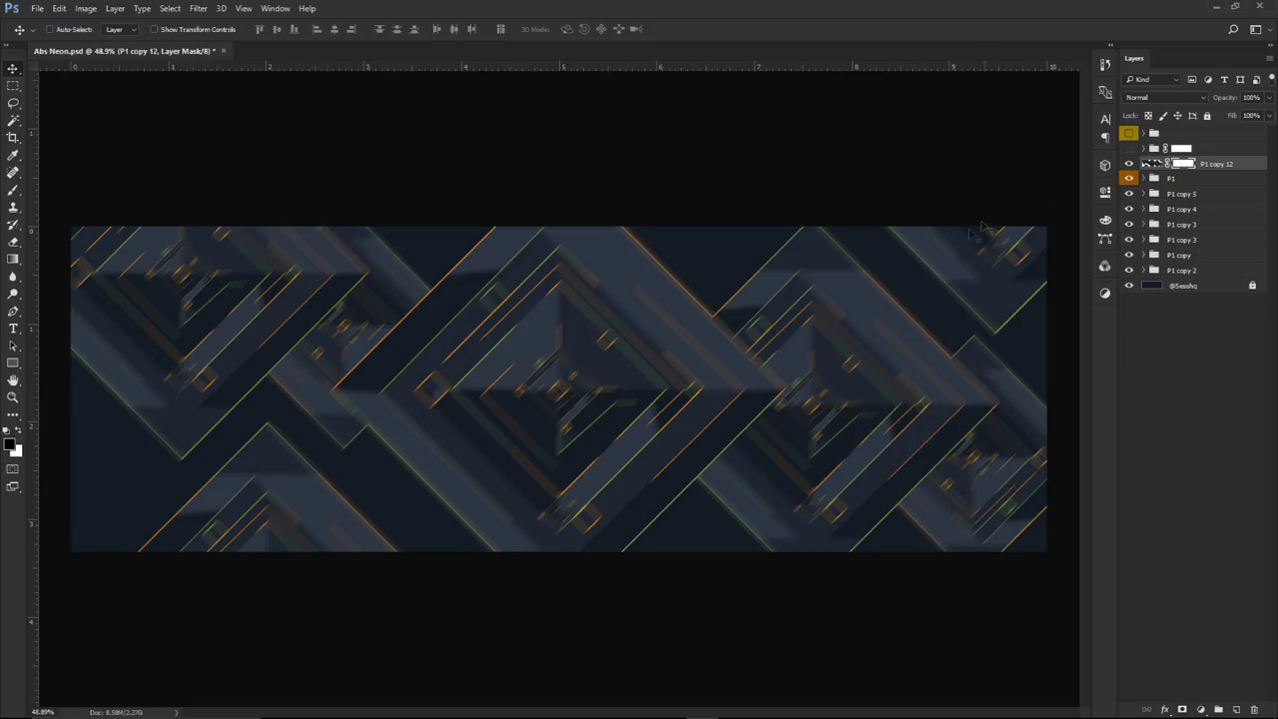
# Switch to the brush and size it down to roughly 347 px
pyautogui.press('b')
pyautogui.moveTo(504, 362)
pyautogui.mouseDown()
pyautogui.moveTo(622, 353)
pyautogui.moveTo(616, 186)
pyautogui.moveTo(614, 238)
pyautogui.mouseUp()
pyautogui.moveTo(685, 379)
pyautogui.mouseDown()
pyautogui.moveTo(628, 365)
pyautogui.moveTo(673, 366)
pyautogui.moveTo(662, 369)
pyautogui.mouseUp()
pyautogui.moveTo(463, 334); pyautogui.dragTo(456, 328)
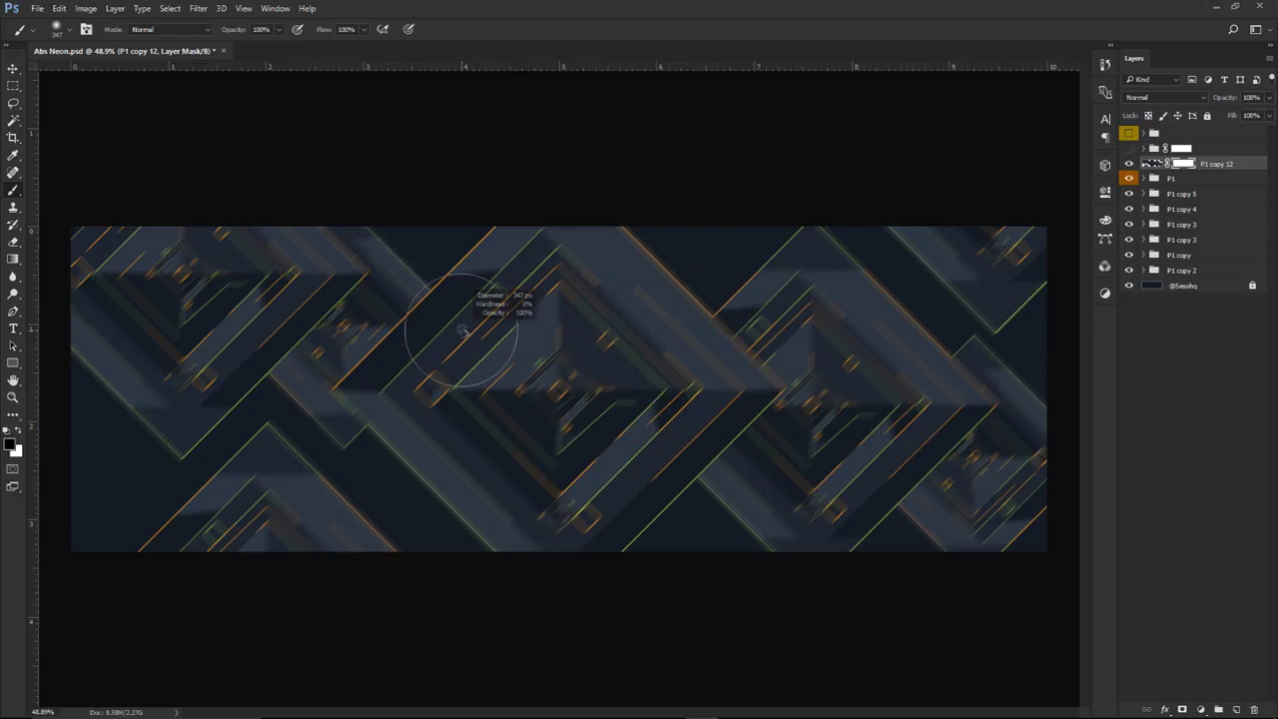
pyautogui.scroll(2, 384, 333)
pyautogui.scroll(3, 548, 296)
pyautogui.scroll(-2, 499, 319)
pyautogui.press('[')
# Paint P1 copy 12's mask to restore crisp diamond centres across the banner
pyautogui.moveTo(336, 251)
pyautogui.mouseDown()
pyautogui.moveTo(299, 214)
pyautogui.moveTo(382, 257)
pyautogui.mouseUp()
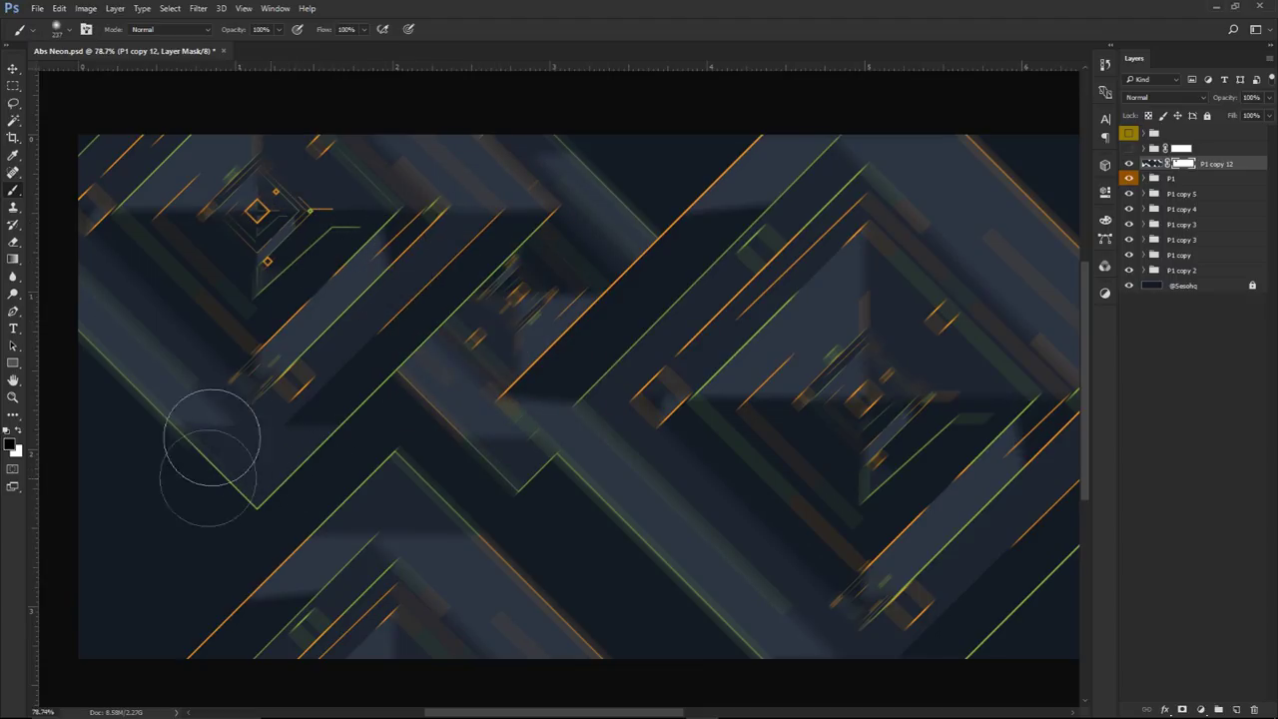
pyautogui.moveTo(588, 348); pyautogui.dragTo(553, 240)
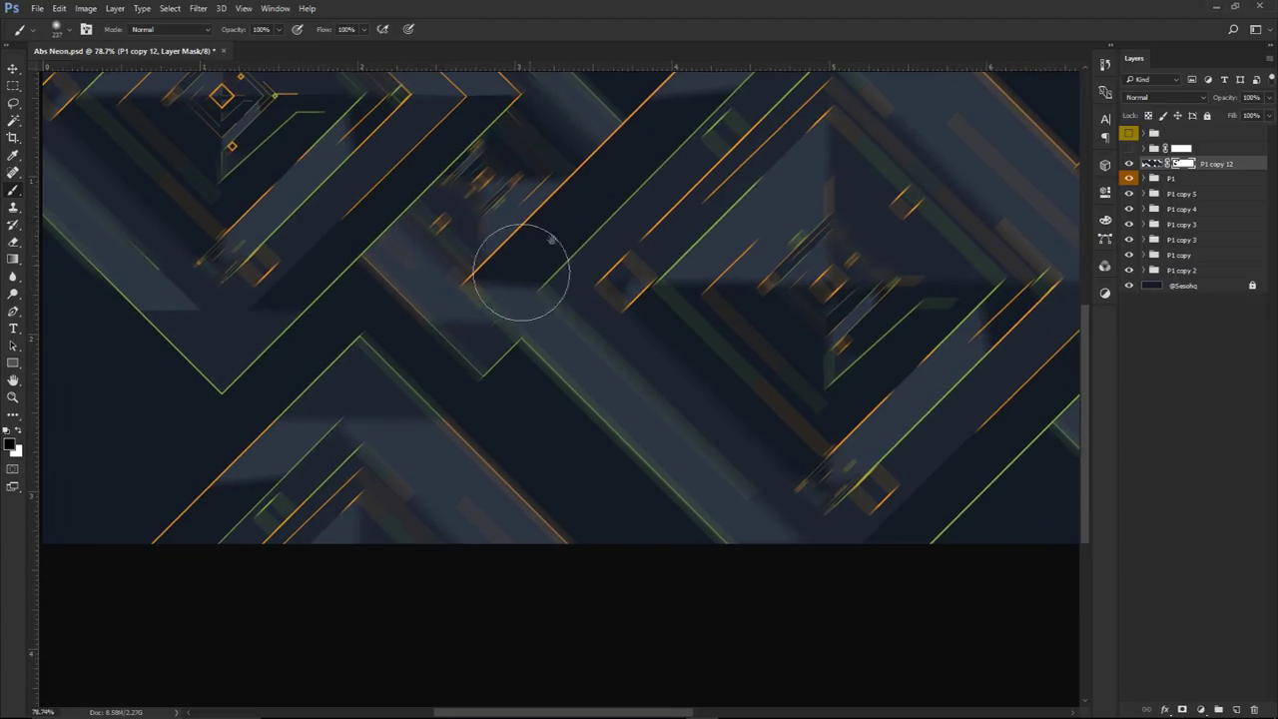
pyautogui.moveTo(633, 302); pyautogui.dragTo(542, 379)
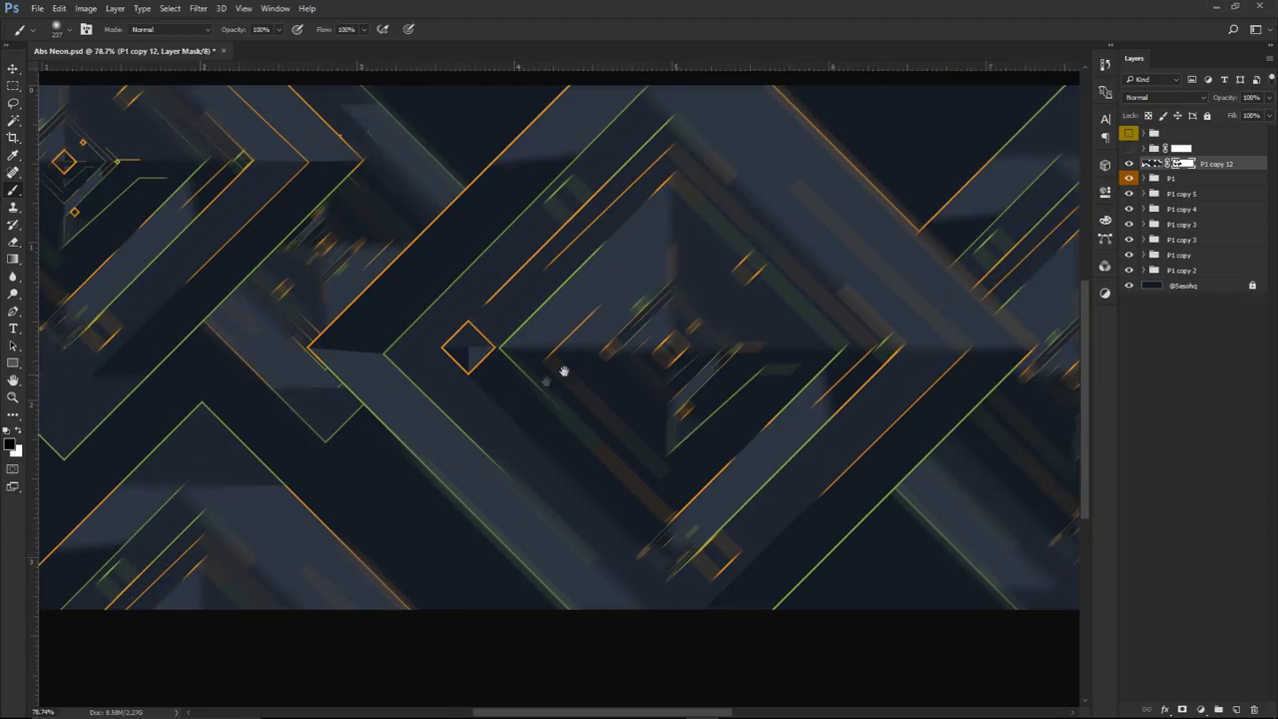
pyautogui.moveTo(694, 335); pyautogui.dragTo(629, 339)
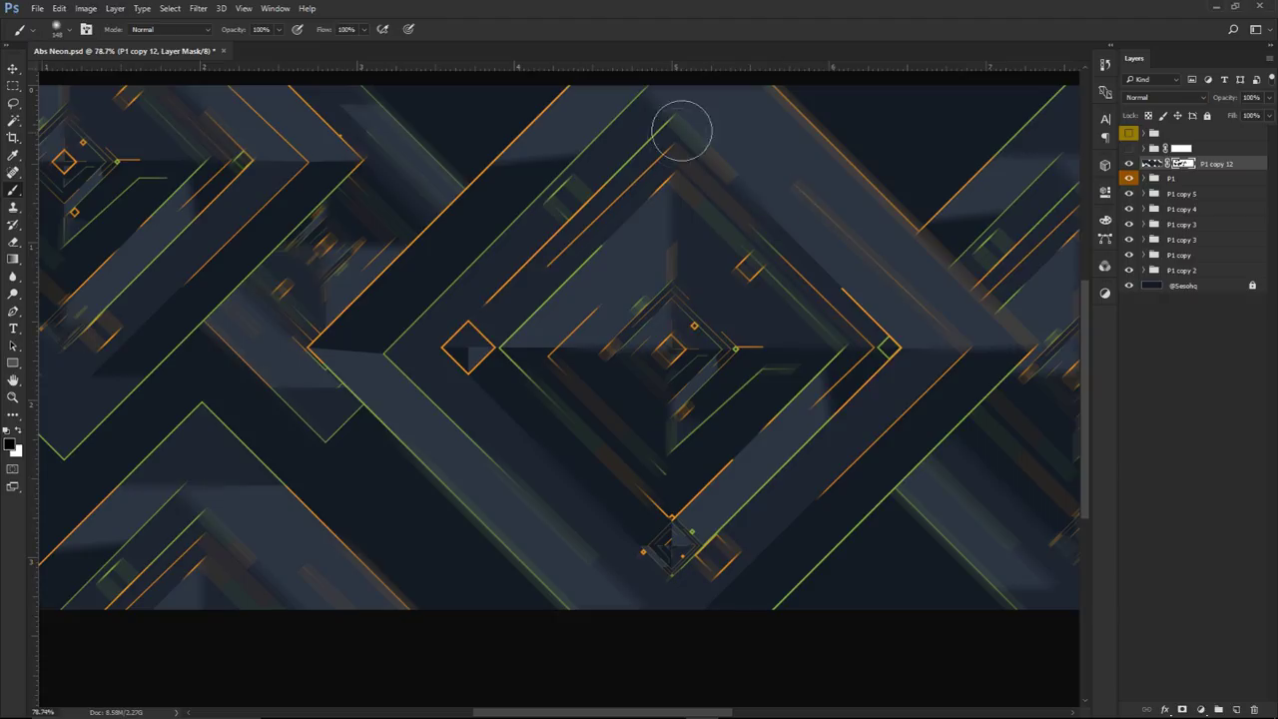
pyautogui.moveTo(806, 171)
pyautogui.mouseDown()
pyautogui.moveTo(629, 240)
pyautogui.moveTo(534, 155)
pyautogui.mouseUp()
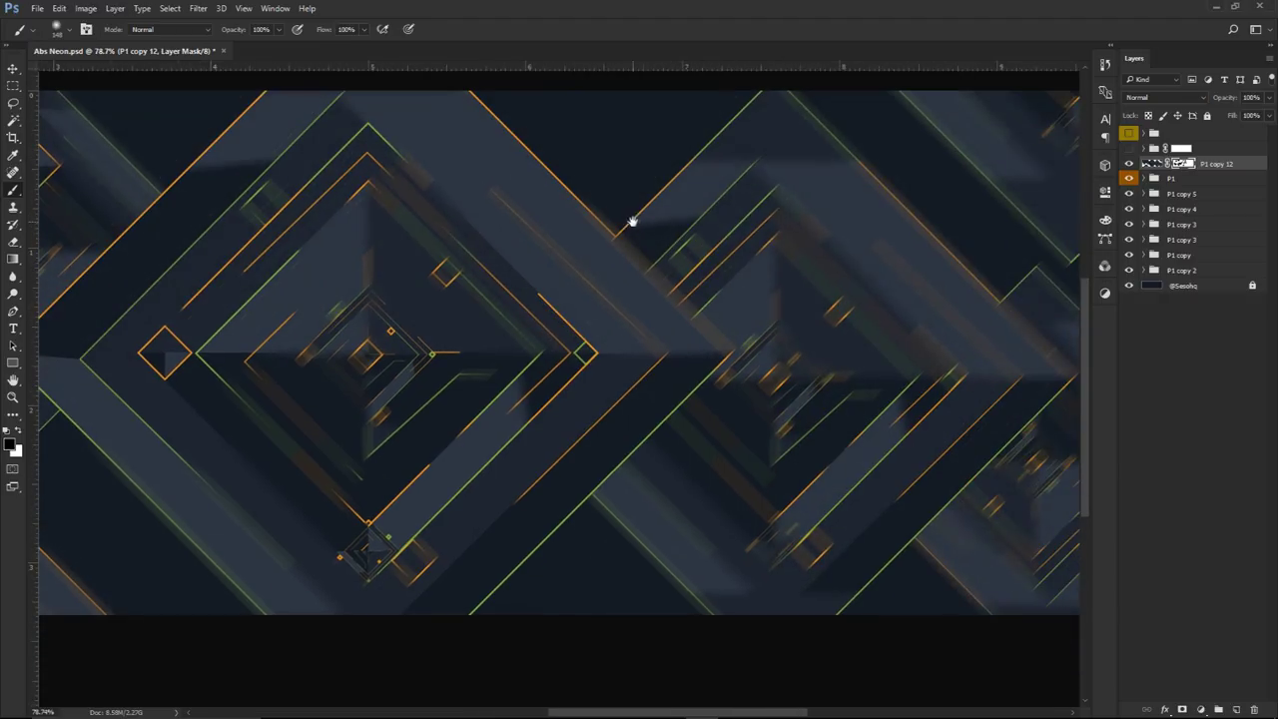
pyautogui.moveTo(775, 263)
pyautogui.mouseDown()
pyautogui.moveTo(810, 330)
pyautogui.moveTo(790, 354)
pyautogui.moveTo(762, 546)
pyautogui.moveTo(698, 601)
pyautogui.mouseUp()
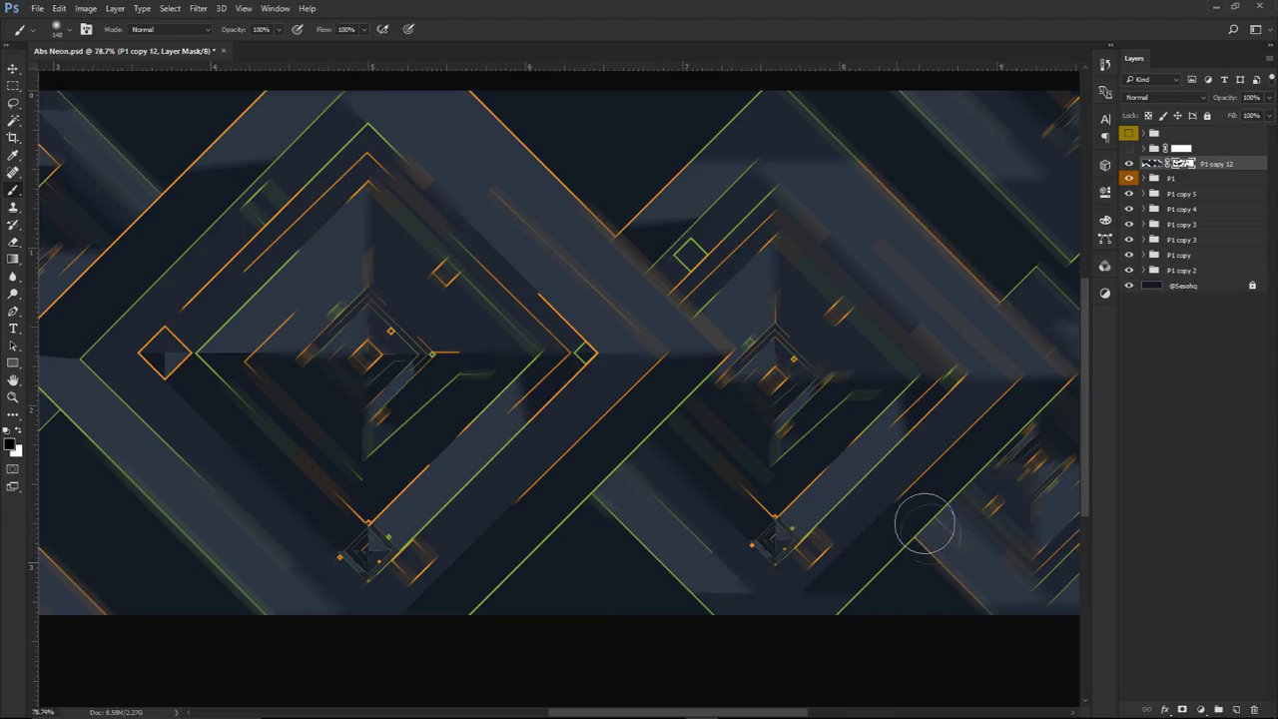
# Hide the P1 copy 5, copy 4, copy 3 and copy 2 groups
pyautogui.moveTo(915, 533); pyautogui.dragTo(702, 526)
pyautogui.moveTo(741, 253)
pyautogui.mouseDown()
pyautogui.moveTo(818, 373)
pyautogui.moveTo(776, 246)
pyautogui.moveTo(915, 277)
pyautogui.moveTo(962, 214)
pyautogui.mouseUp()
pyautogui.scroll(-3, 852, 301)
pyautogui.moveTo(1128, 200); pyautogui.dragTo(1128, 245)
pyautogui.click(1129, 270)
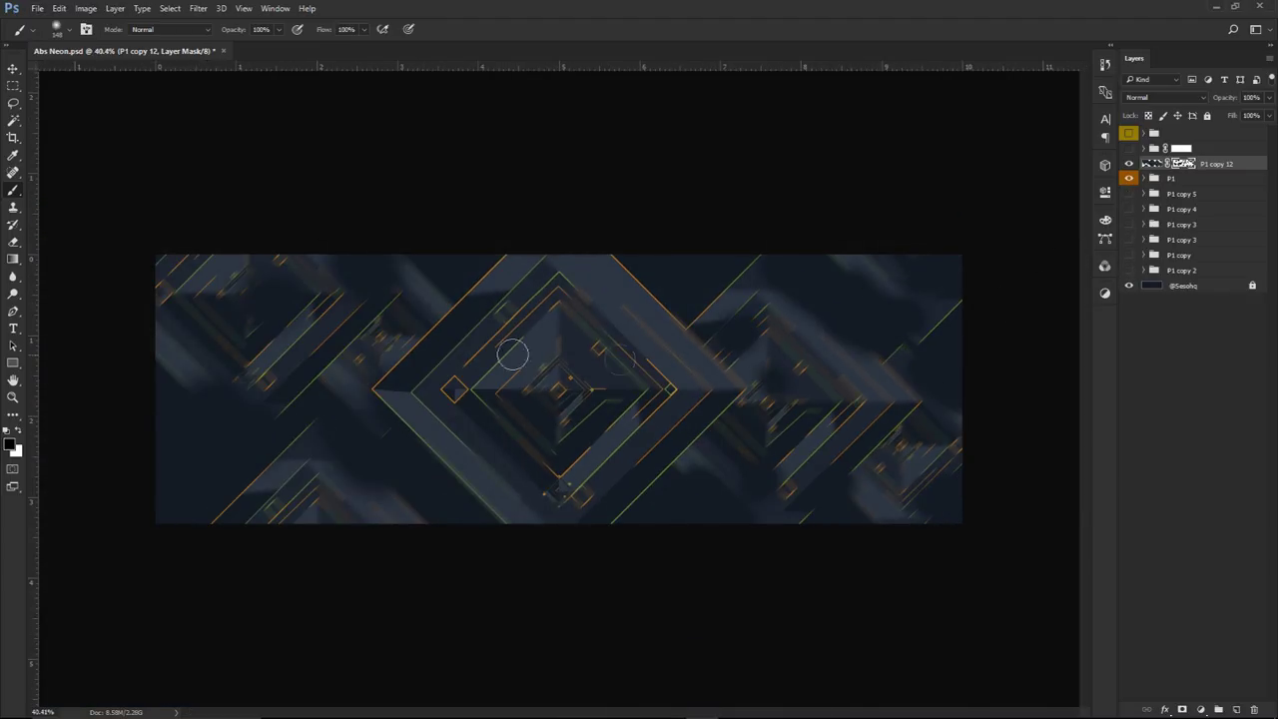
# Slide P1 copy 12's mask to hide the right side and move the layer below P1
pyautogui.press('v')
pyautogui.scroll(3, 832, 388)
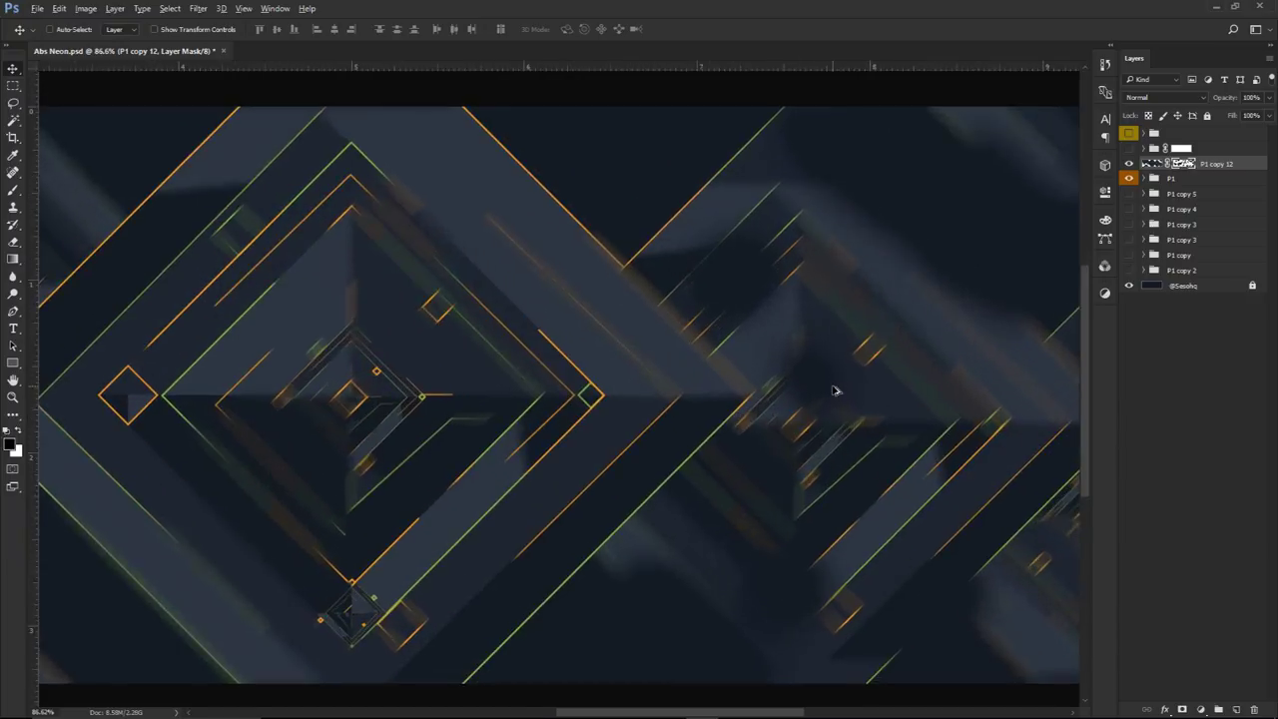
pyautogui.scroll(-2, 844, 395)
pyautogui.moveTo(844, 400); pyautogui.dragTo(289, 330)
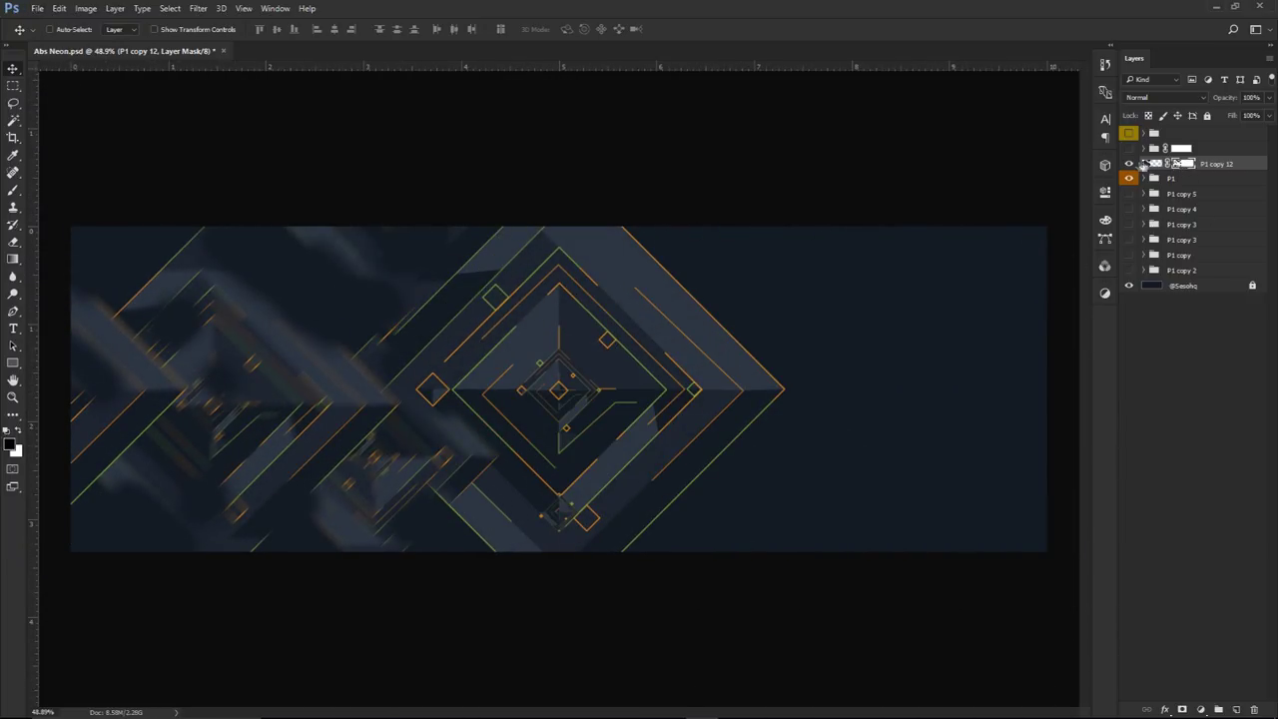
pyautogui.moveTo(1220, 164); pyautogui.dragTo(1203, 182)
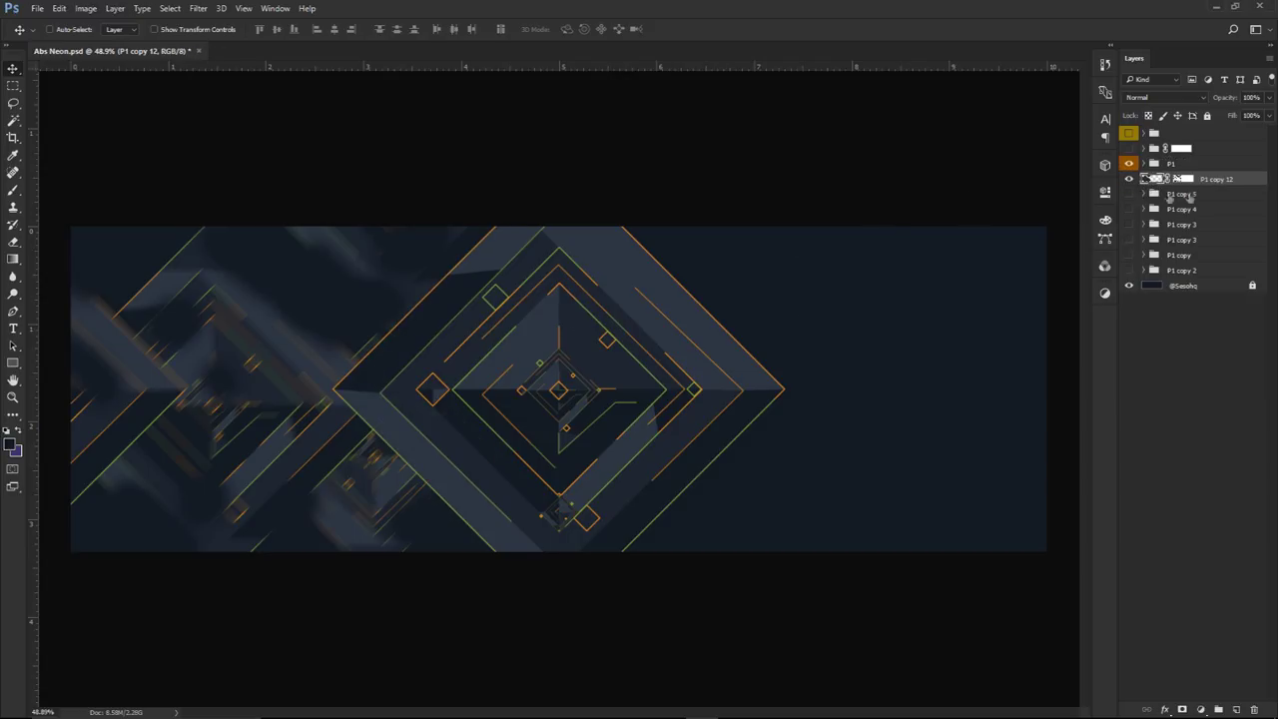
# Reposition the streak layer, duplicate it twice across the banner, and group the copies as Group 7
pyautogui.moveTo(426, 387)
pyautogui.mouseDown()
pyautogui.moveTo(320, 297)
pyautogui.moveTo(274, 286)
pyautogui.moveTo(296, 292)
pyautogui.moveTo(179, 295)
pyautogui.moveTo(452, 430)
pyautogui.moveTo(459, 367)
pyautogui.moveTo(425, 354)
pyautogui.moveTo(415, 368)
pyautogui.moveTo(673, 465)
pyautogui.moveTo(280, 550)
pyautogui.moveTo(325, 607)
pyautogui.moveTo(331, 568)
pyautogui.mouseUp()
pyautogui.moveTo(395, 440)
pyautogui.mouseDown()
pyautogui.moveTo(594, 500)
pyautogui.moveTo(619, 487)
pyautogui.moveTo(528, 496)
pyautogui.moveTo(813, 450)
pyautogui.mouseUp()
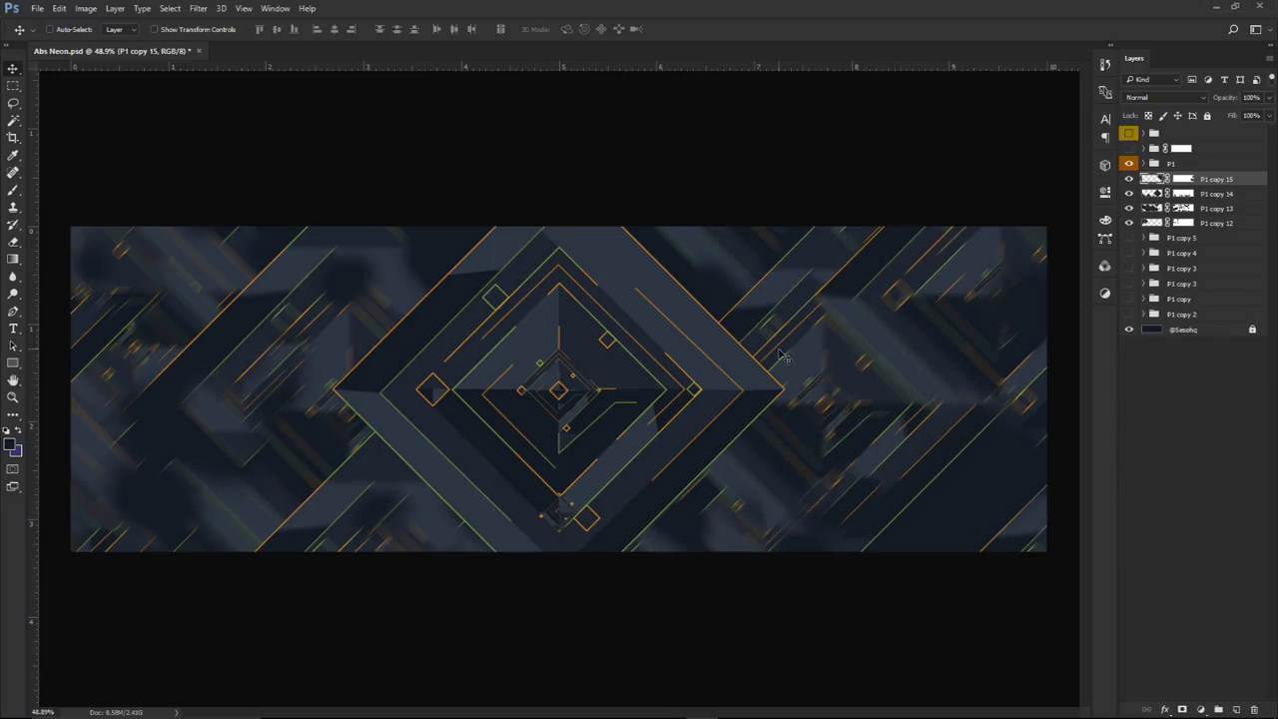
pyautogui.moveTo(921, 442); pyautogui.dragTo(917, 486)
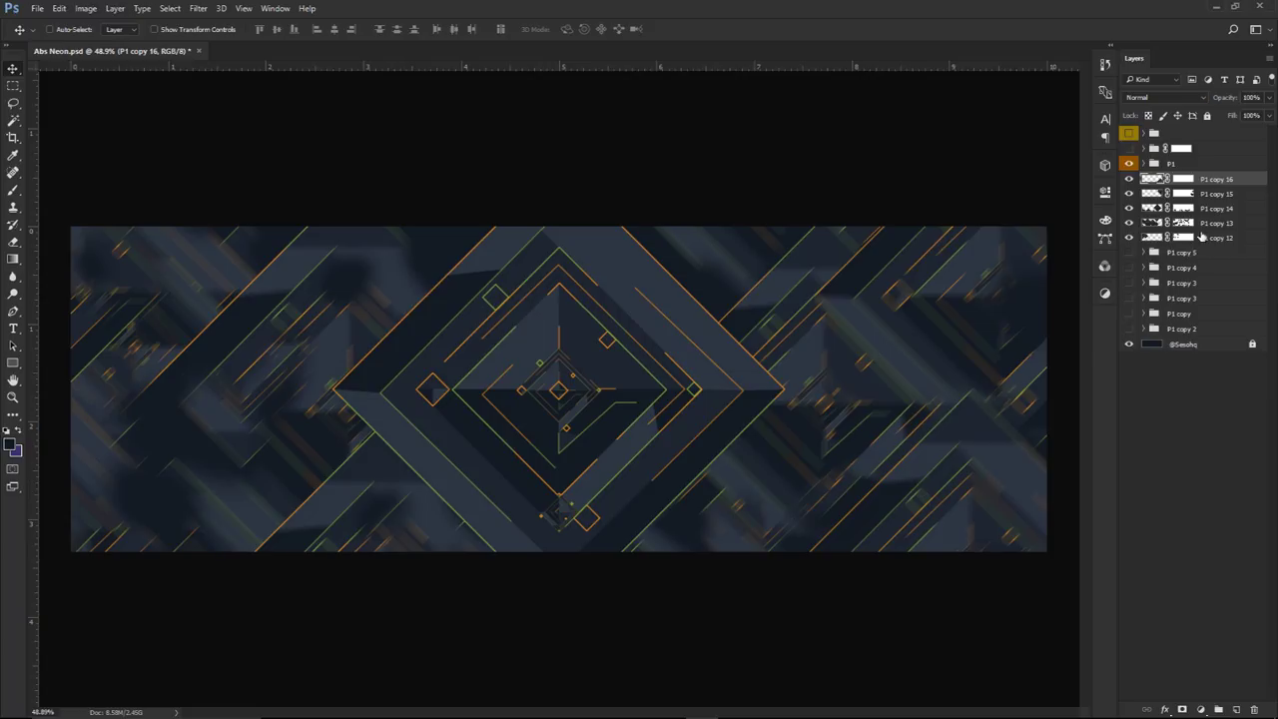
pyautogui.keyDown('shift'); pyautogui.click(1201, 237); pyautogui.keyUp('shift')
pyautogui.hotkey('ctrl', 'g')
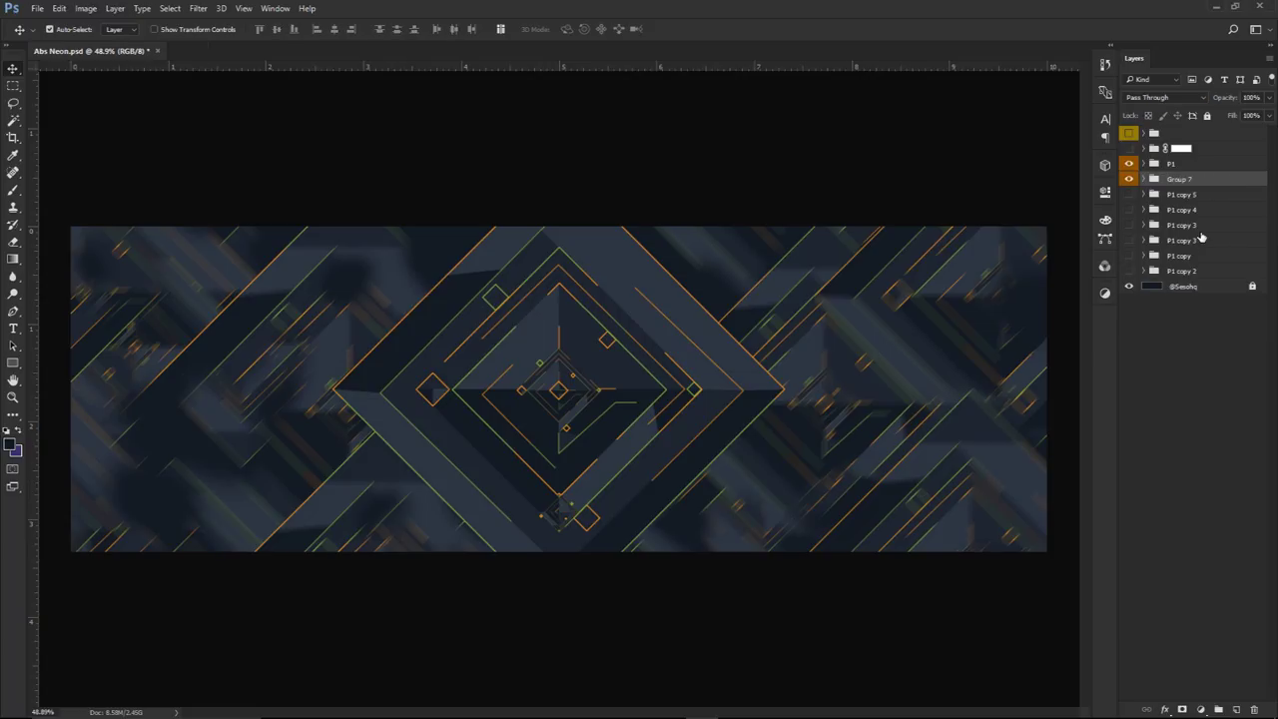
# Delete the old P1 copy 5 through P1 copy 2 groups
pyautogui.click(1181, 194)
pyautogui.keyDown('shift'); pyautogui.click(1178, 271); pyautogui.keyUp('shift')
pyautogui.press('Delete')
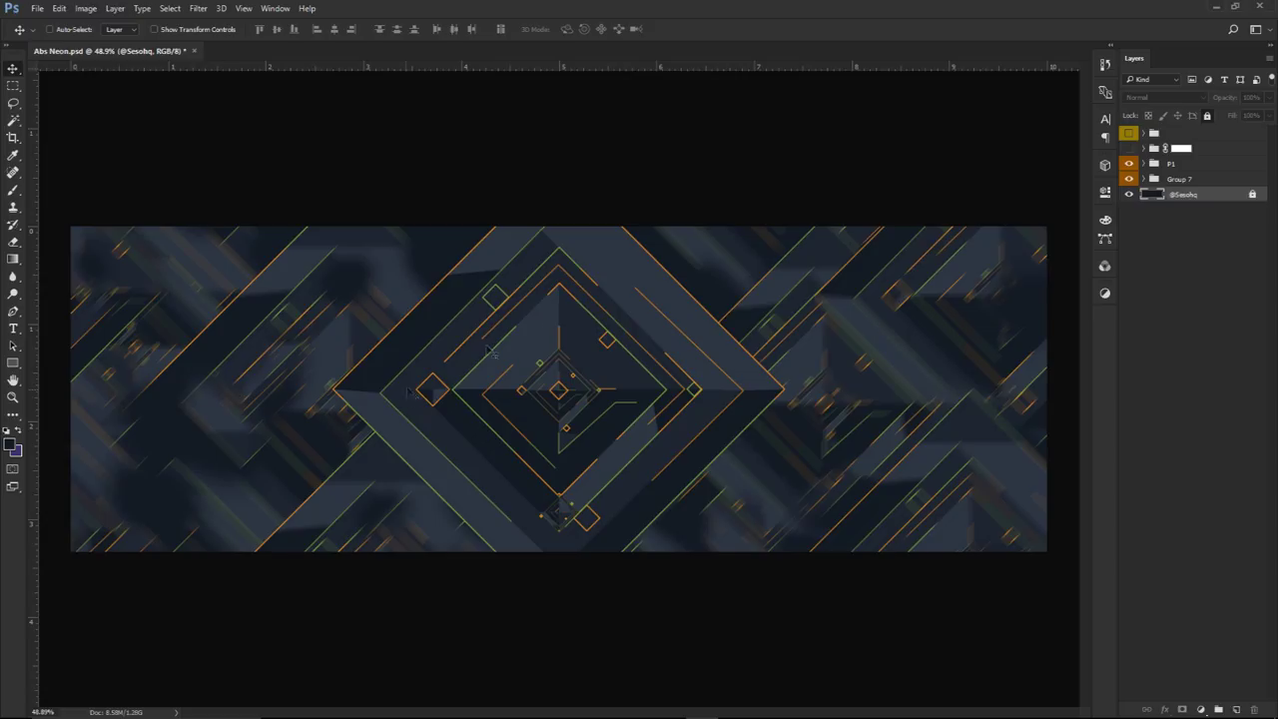
pyautogui.click(1163, 163)
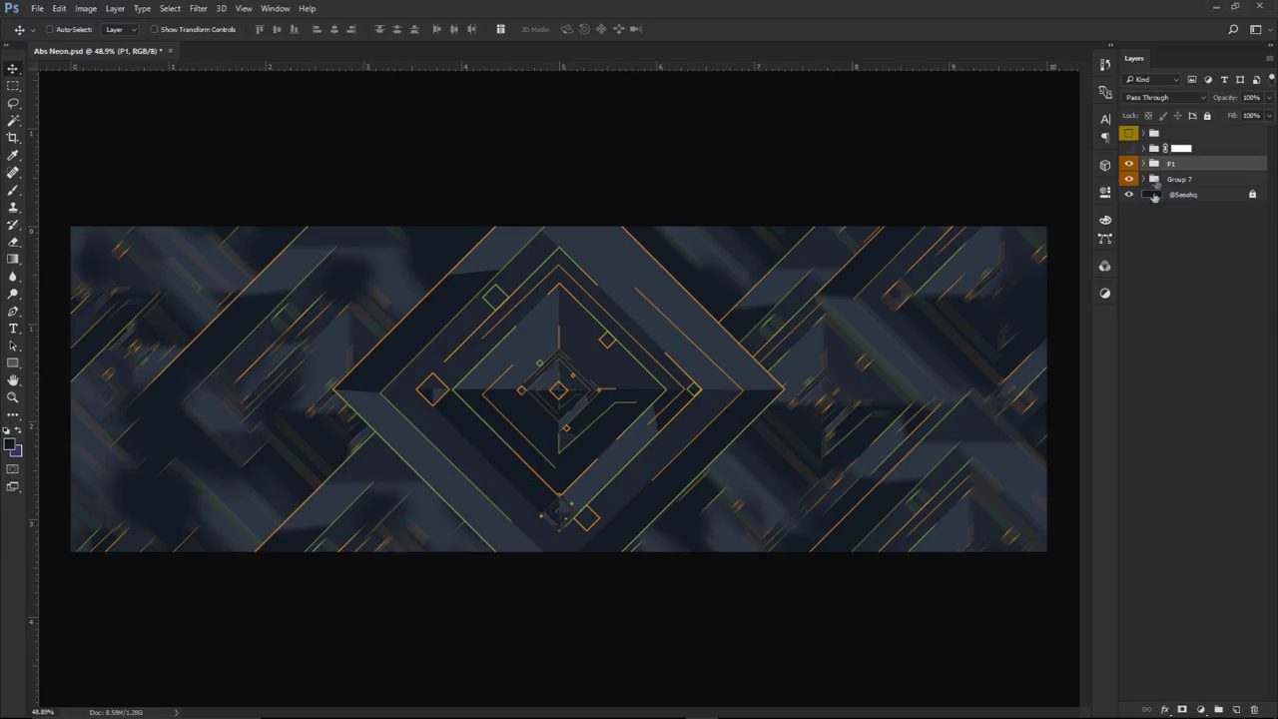
# Add a new layer above P1 and set up an orange, 900 px soft brush
pyautogui.click(1237, 709)
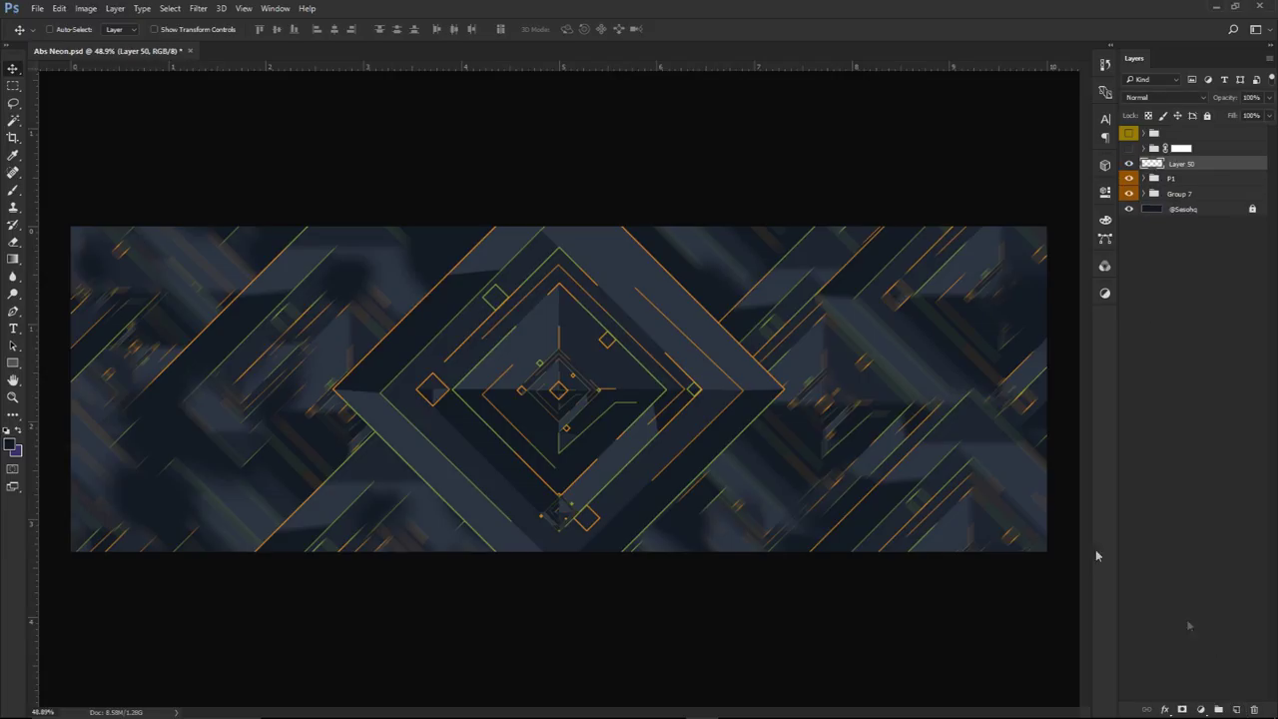
pyautogui.press('b')
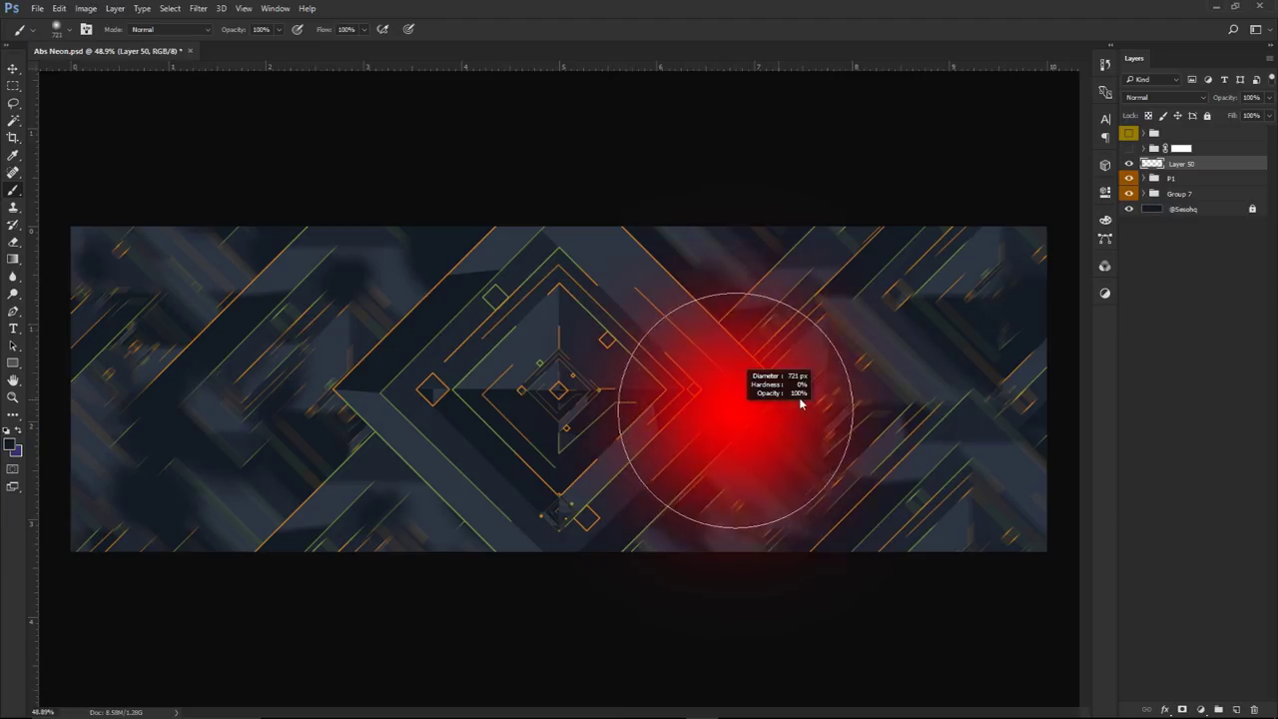
pyautogui.scroll(4, 542, 291)
pyautogui.scroll(-3, 542, 291)
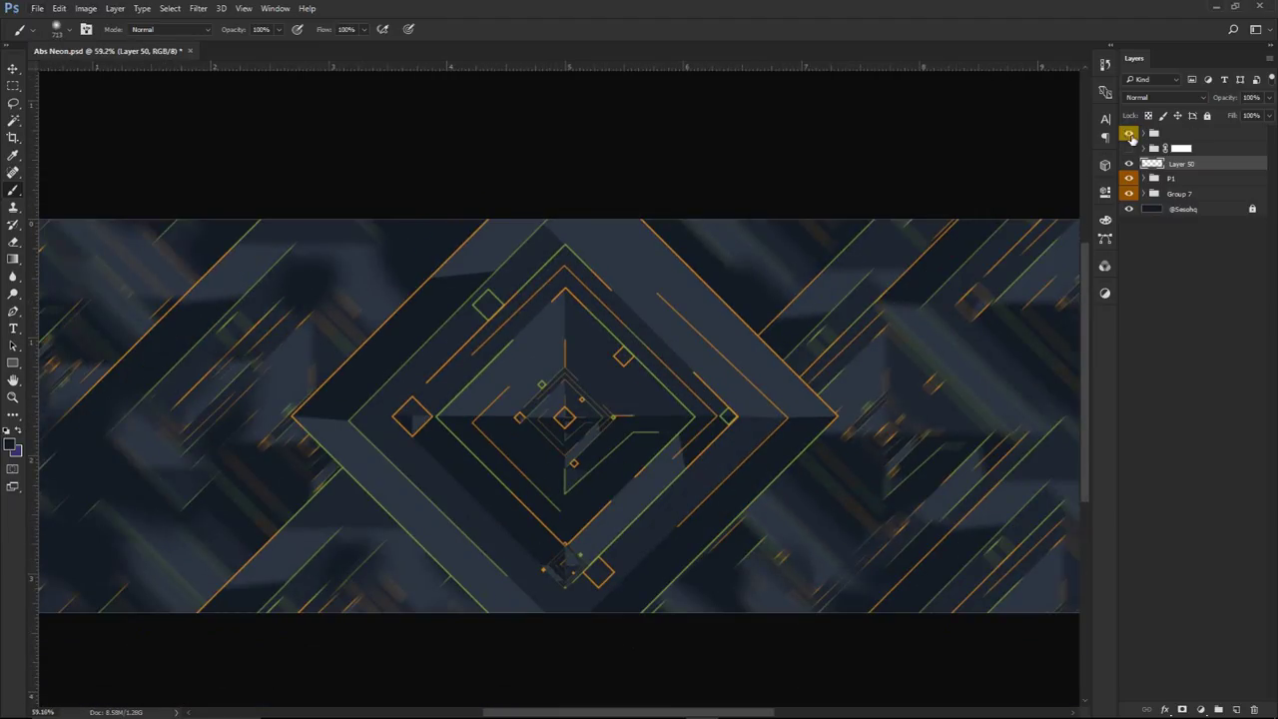
pyautogui.moveTo(328, 329); pyautogui.dragTo(462, 305)
pyautogui.scroll(-1, 462, 305)
pyautogui.keyDown('alt'); pyautogui.click(162, 229); pyautogui.keyUp('alt')
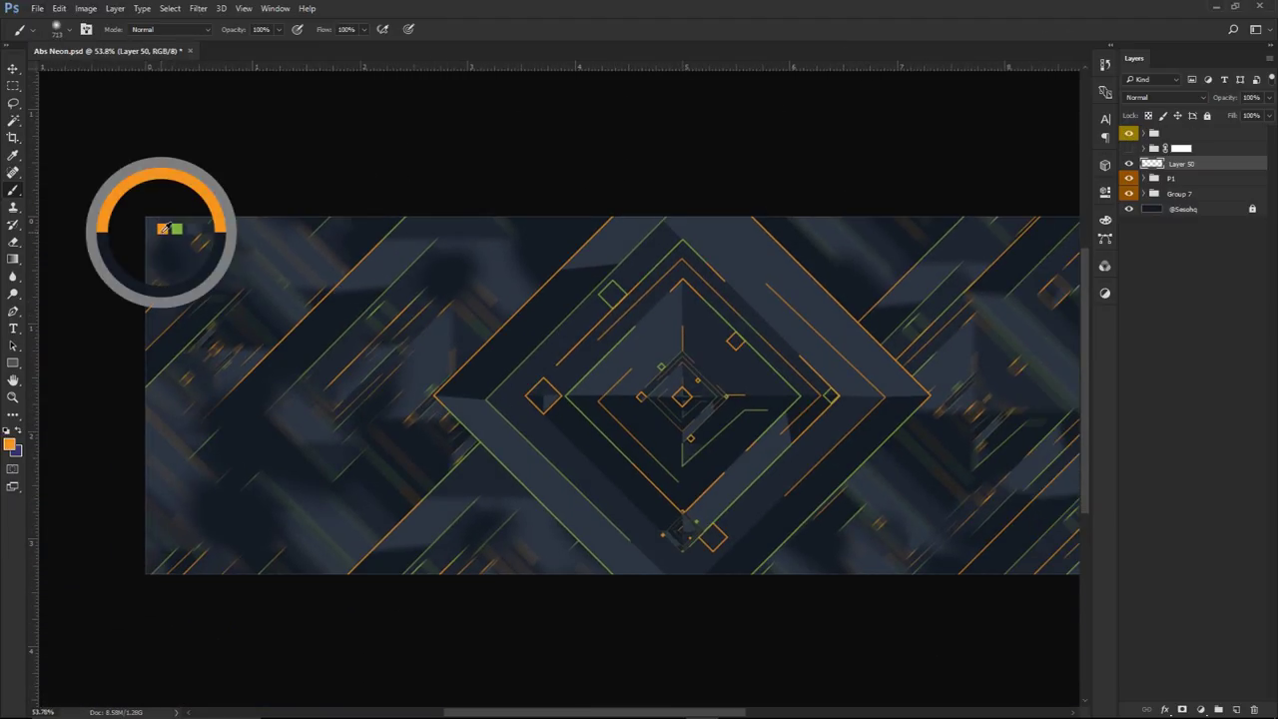
pyautogui.moveTo(356, 329); pyautogui.dragTo(407, 334)
pyautogui.hscroll(2, 528, 371)
pyautogui.scroll(-1, 540, 367)
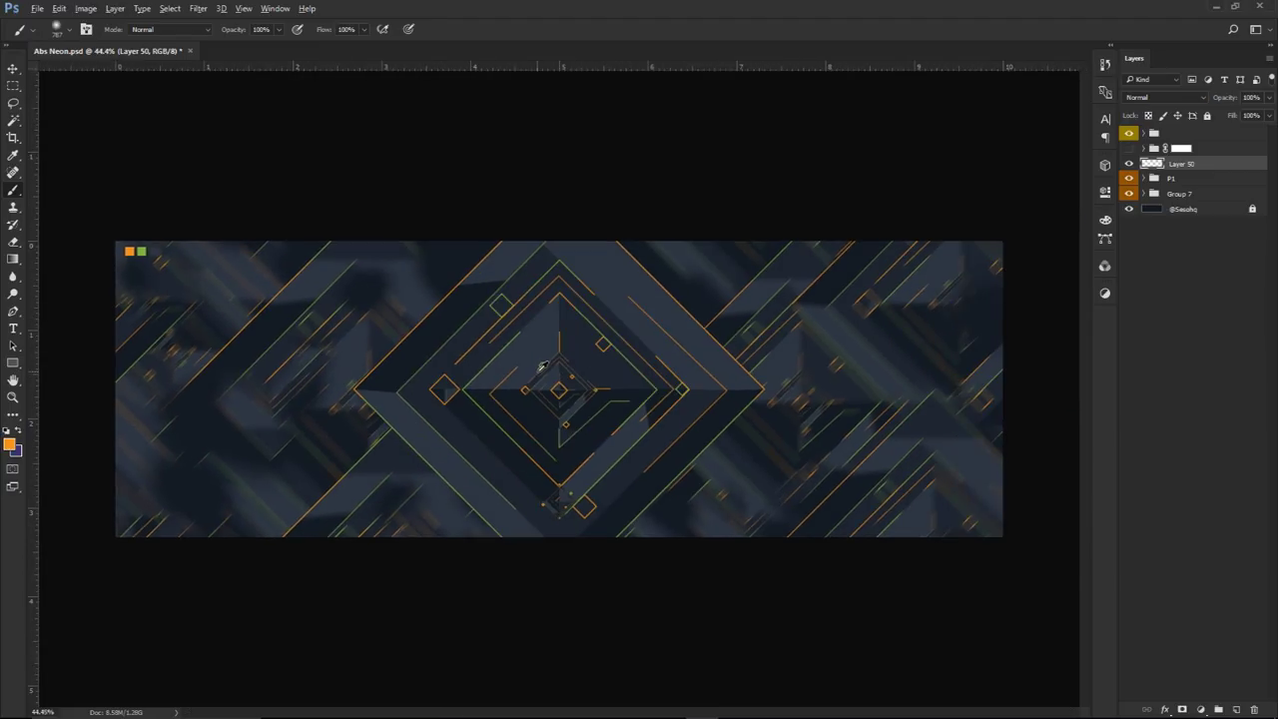
pyautogui.moveTo(535, 399); pyautogui.dragTo(548, 396)
pyautogui.moveTo(393, 443); pyautogui.dragTo(428, 442)
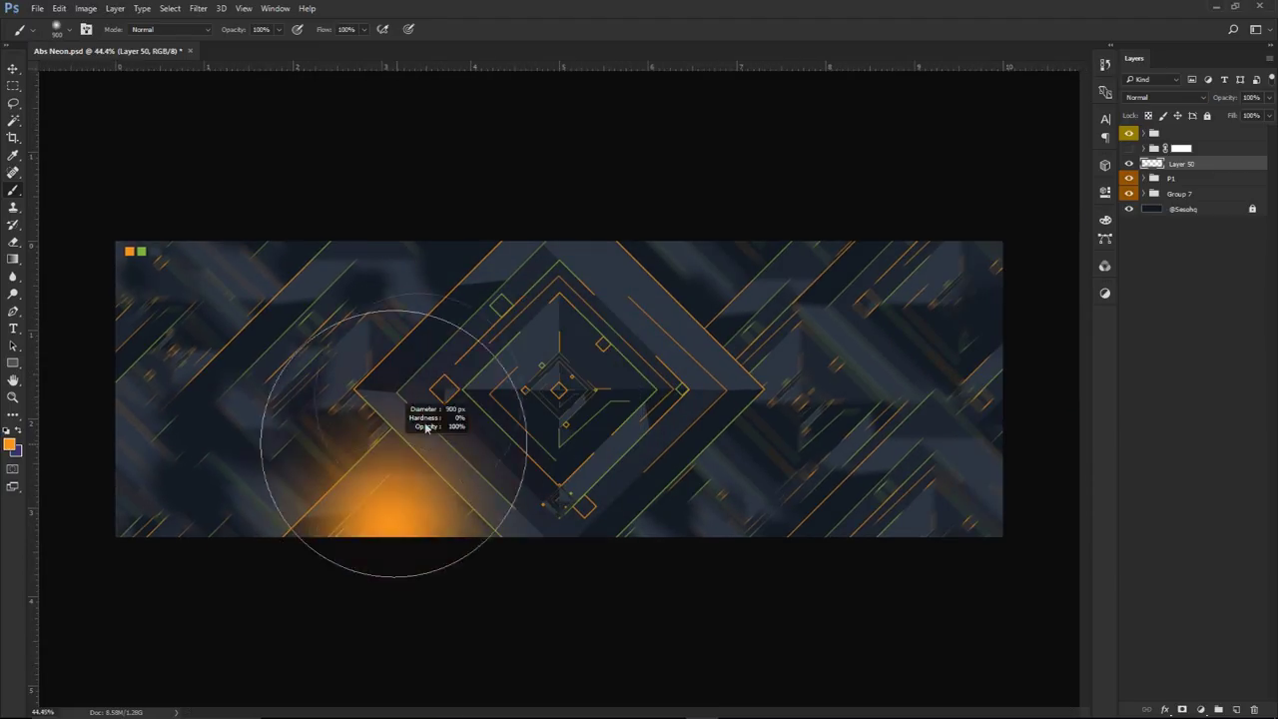
# Paint five soft orange glow spots around the banner, undoing the far-left one
pyautogui.click(400, 489)
pyautogui.click(374, 280)
pyautogui.click(631, 494)
pyautogui.click(694, 267)
pyautogui.click(957, 474)
pyautogui.click(162, 431)
pyautogui.hotkey('ctrl', 'z')
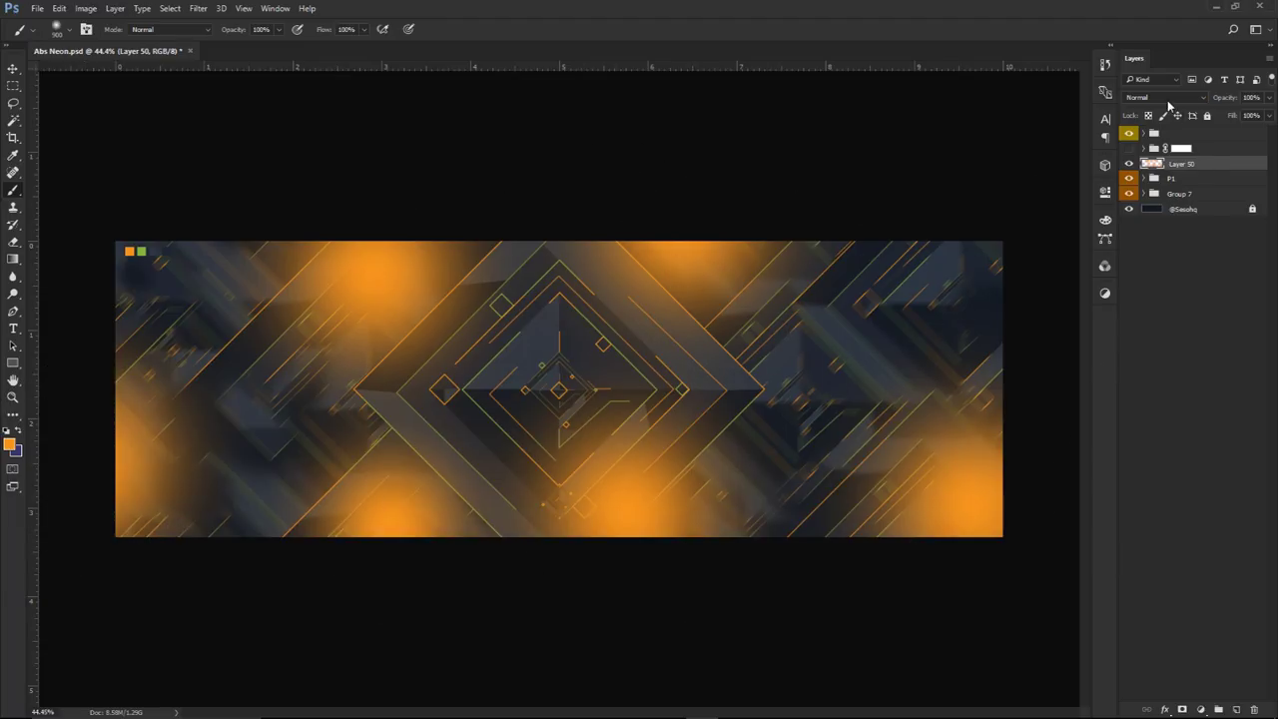
# Set the glow layer to Linear Dodge (Add) at 50% opacity
pyautogui.click(1167, 98)
pyautogui.click(1155, 202)
pyautogui.click(1269, 98)
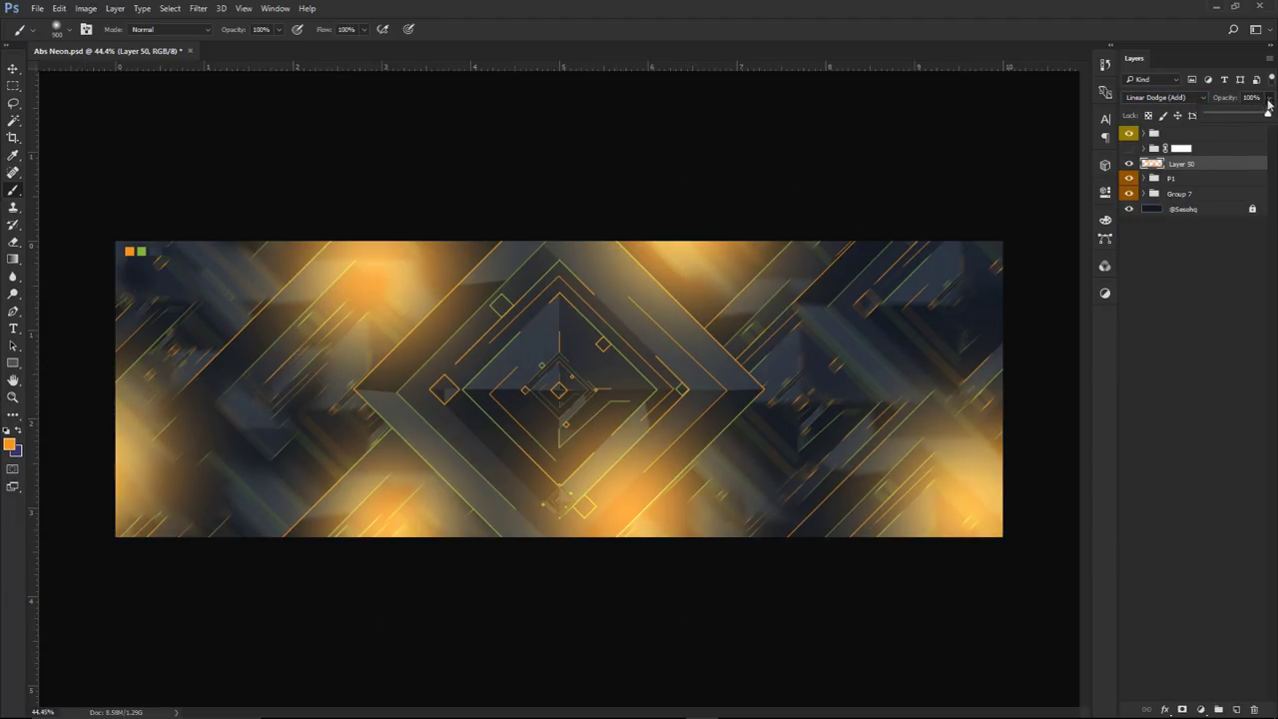
pyautogui.moveTo(1242, 117); pyautogui.dragTo(1242, 116)
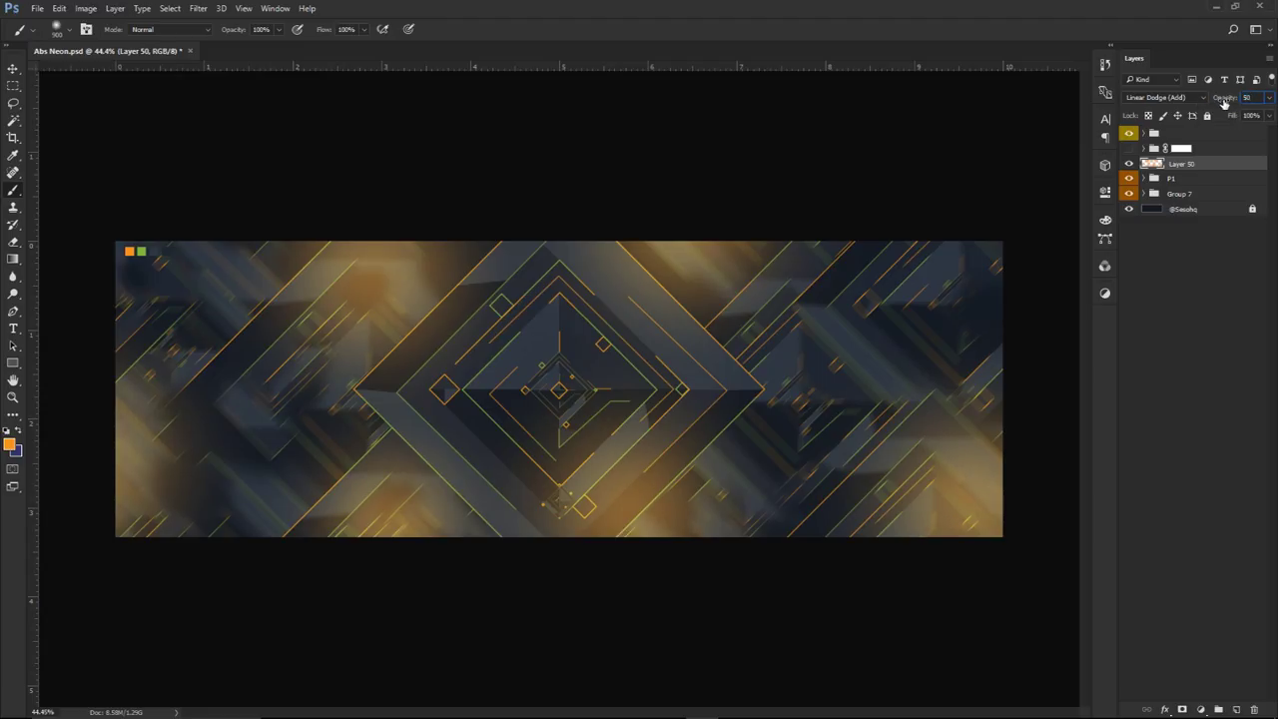
pyautogui.click(1219, 162)
# Darken the glow layer with Hue/Saturation at hue −6 and lightness −49
pyautogui.hotkey('ctrl', 'u')
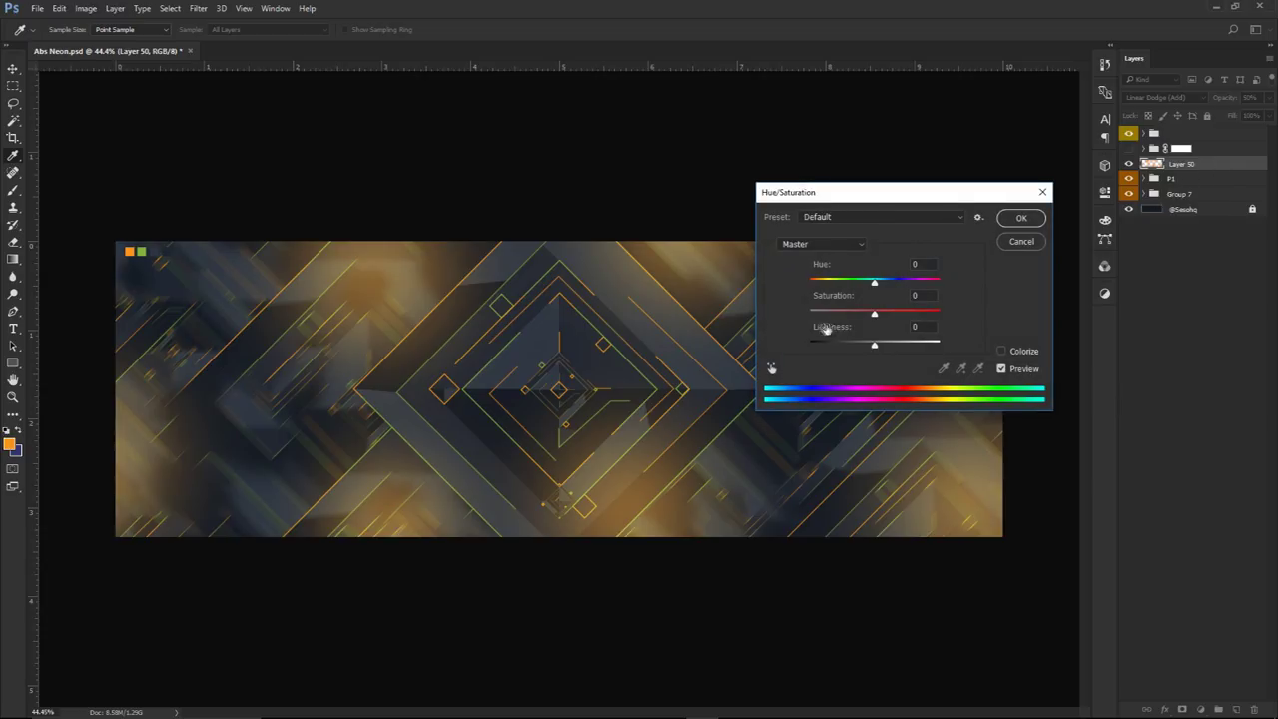
pyautogui.moveTo(874, 347); pyautogui.dragTo(851, 344)
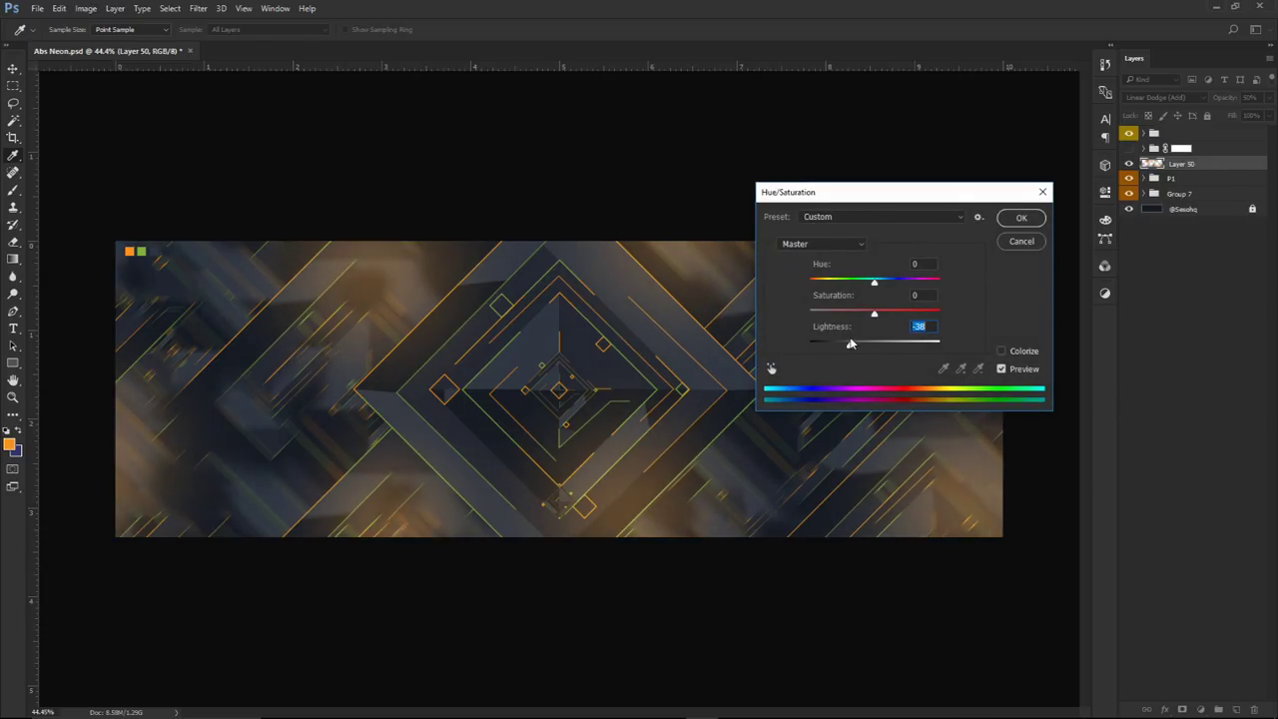
pyautogui.moveTo(866, 284); pyautogui.dragTo(865, 285)
pyautogui.moveTo(850, 345); pyautogui.dragTo(844, 348)
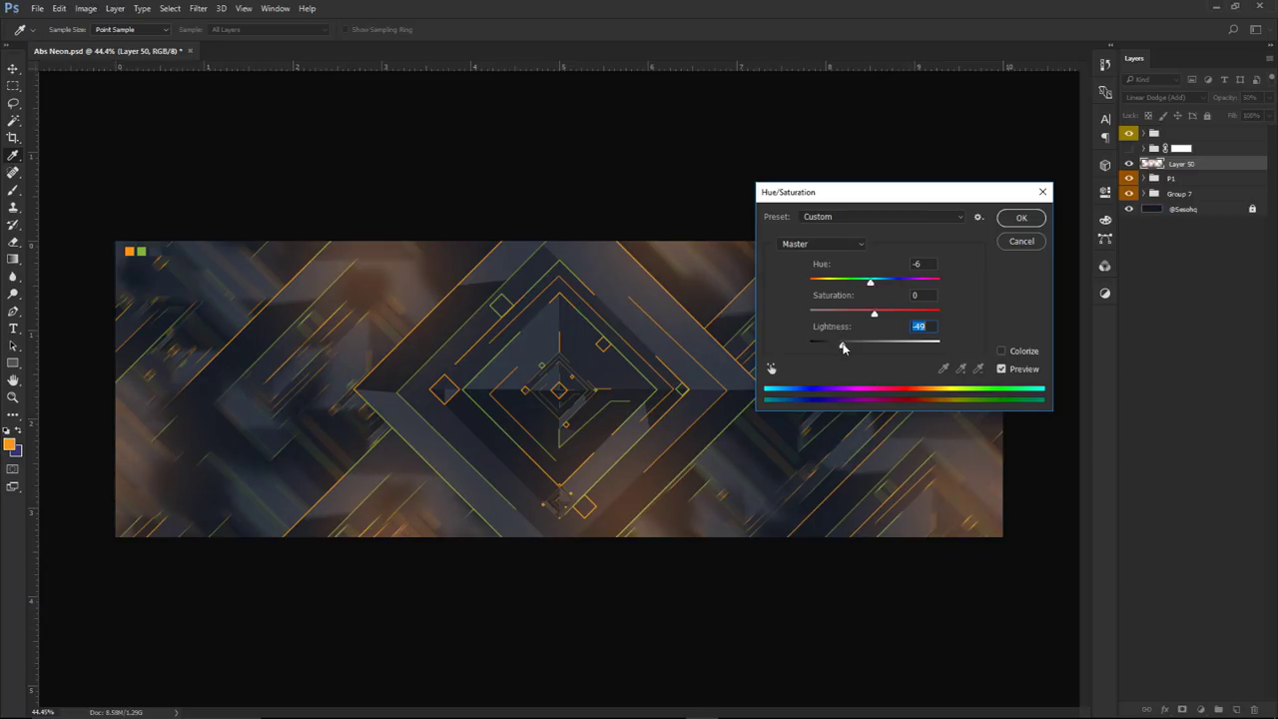
pyautogui.click(1022, 218)
pyautogui.click(1238, 709)
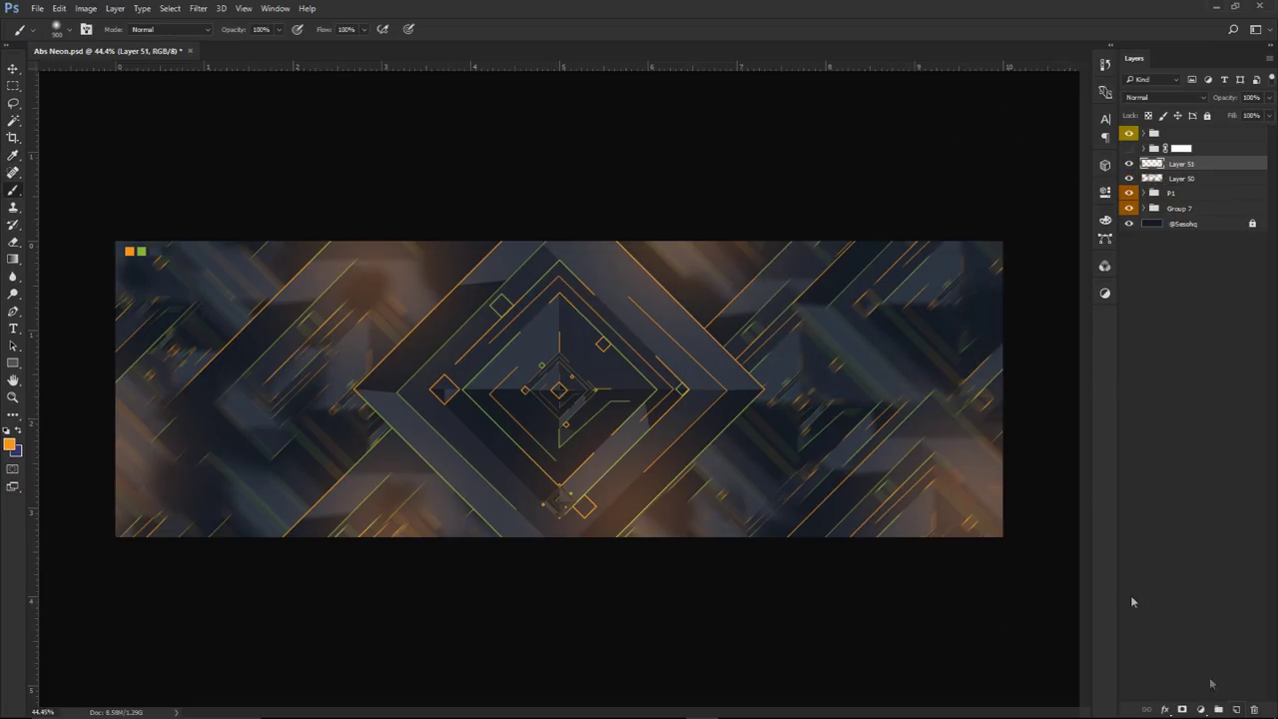
# Paint soft green glow spots at the centre, right, left and top left of the banner
pyautogui.keyDown('alt'); pyautogui.click(141, 252); pyautogui.keyUp('alt')
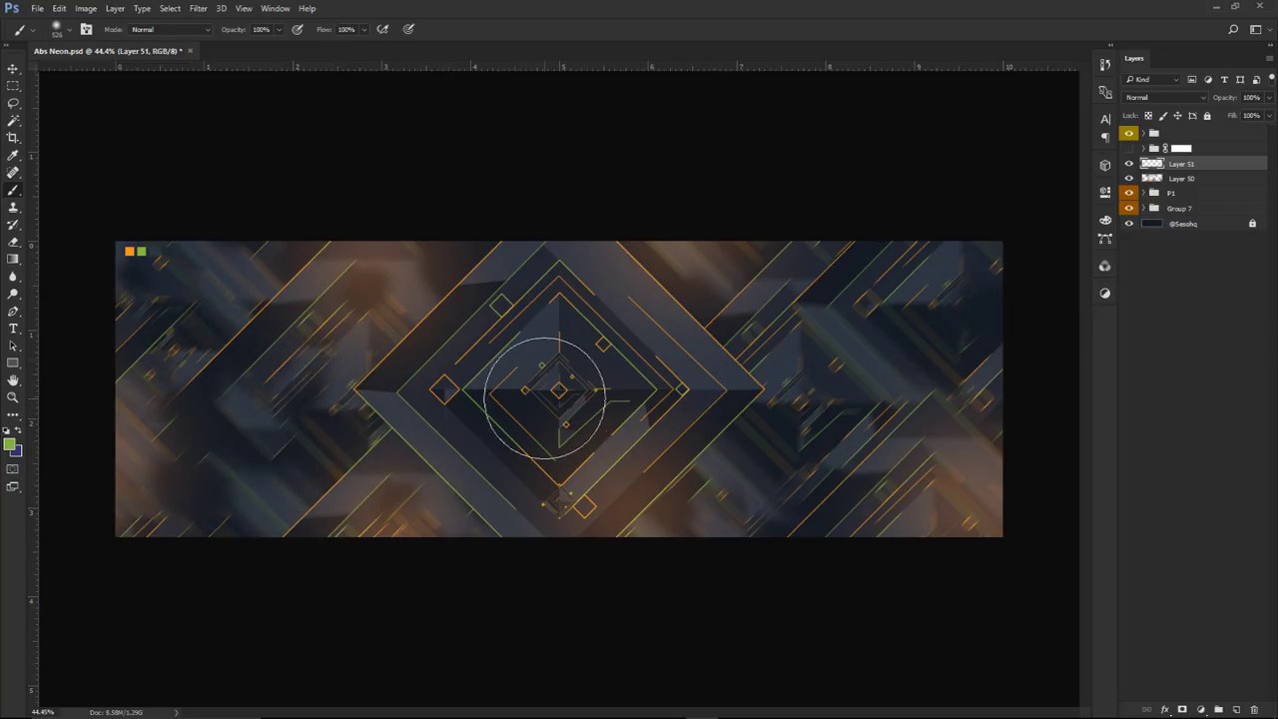
pyautogui.click(554, 394)
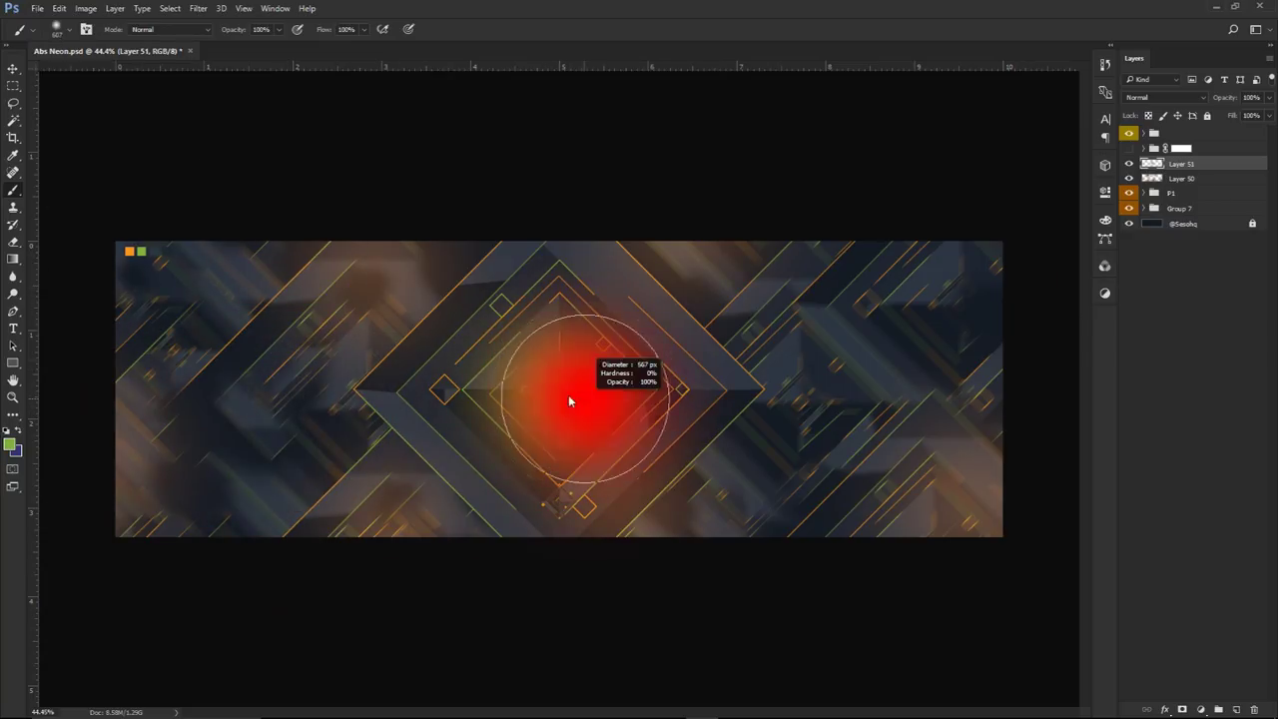
pyautogui.click(799, 255)
pyautogui.click(848, 504)
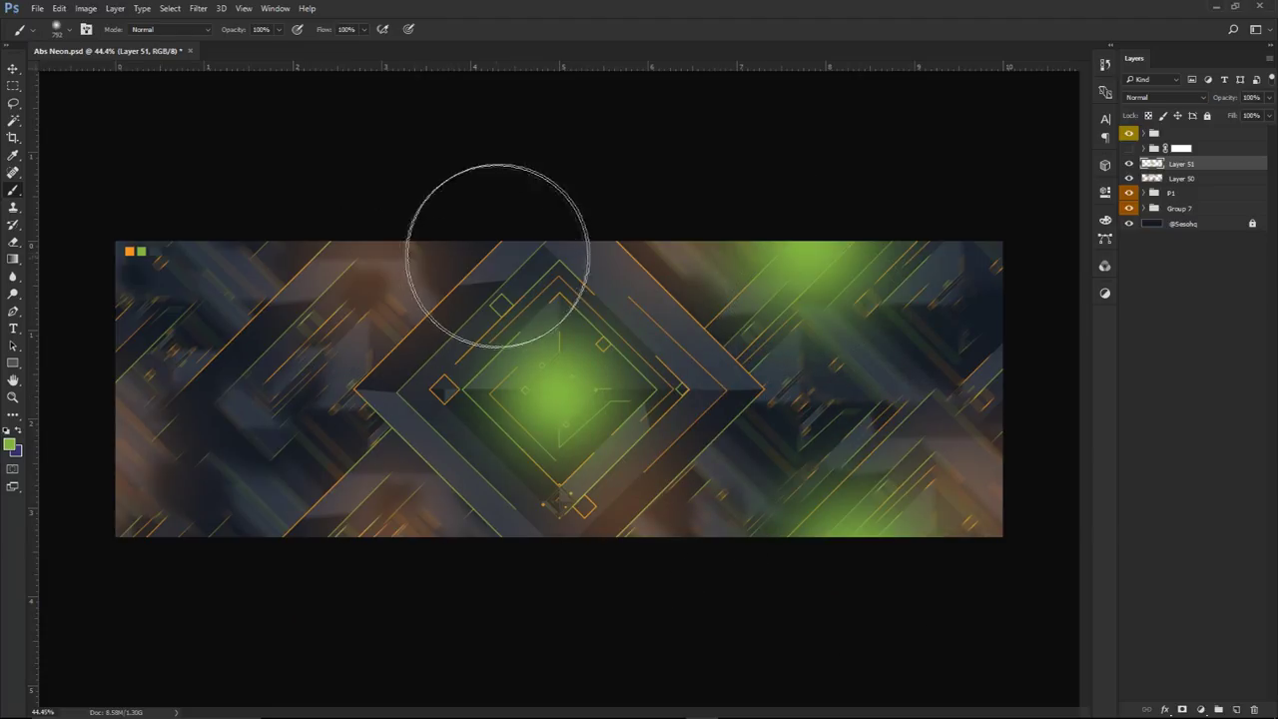
pyautogui.click(312, 378)
pyautogui.click(215, 377)
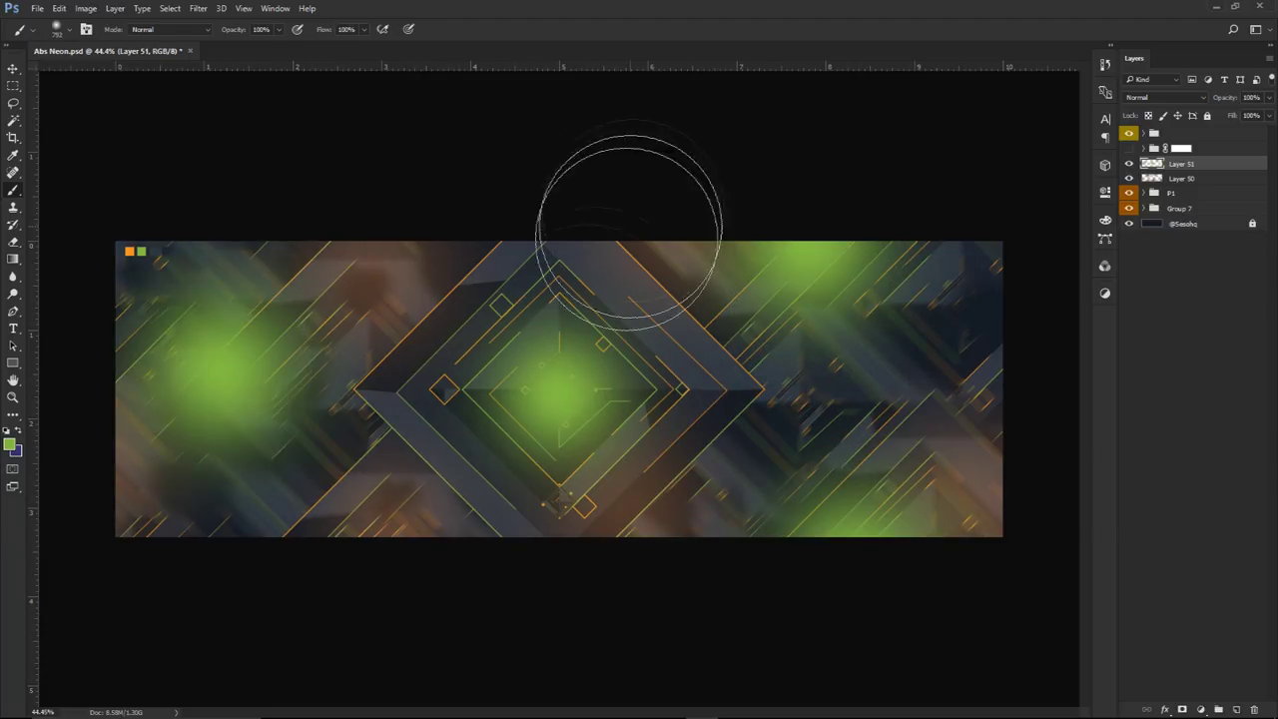
pyautogui.hotkey('ctrl', 'z')
pyautogui.click(189, 271)
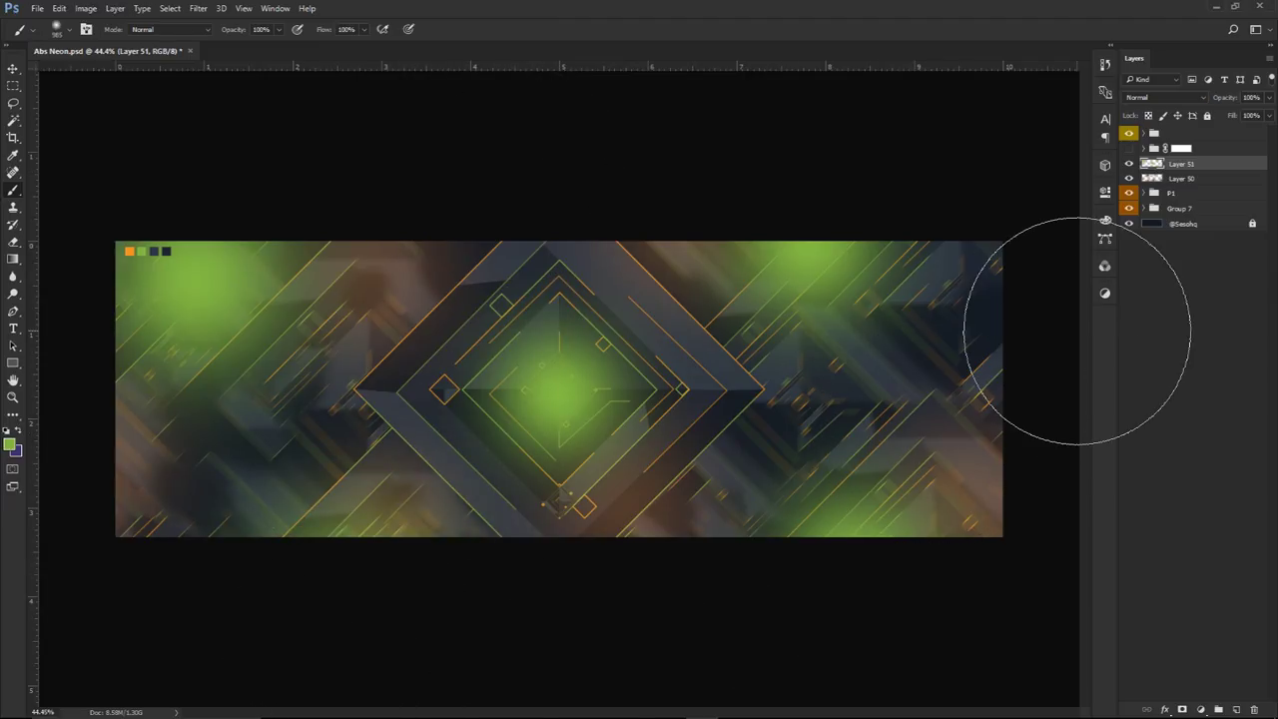
# Set the green glow layer to Linear Dodge (Add) at 30% opacity
pyautogui.click(1151, 99)
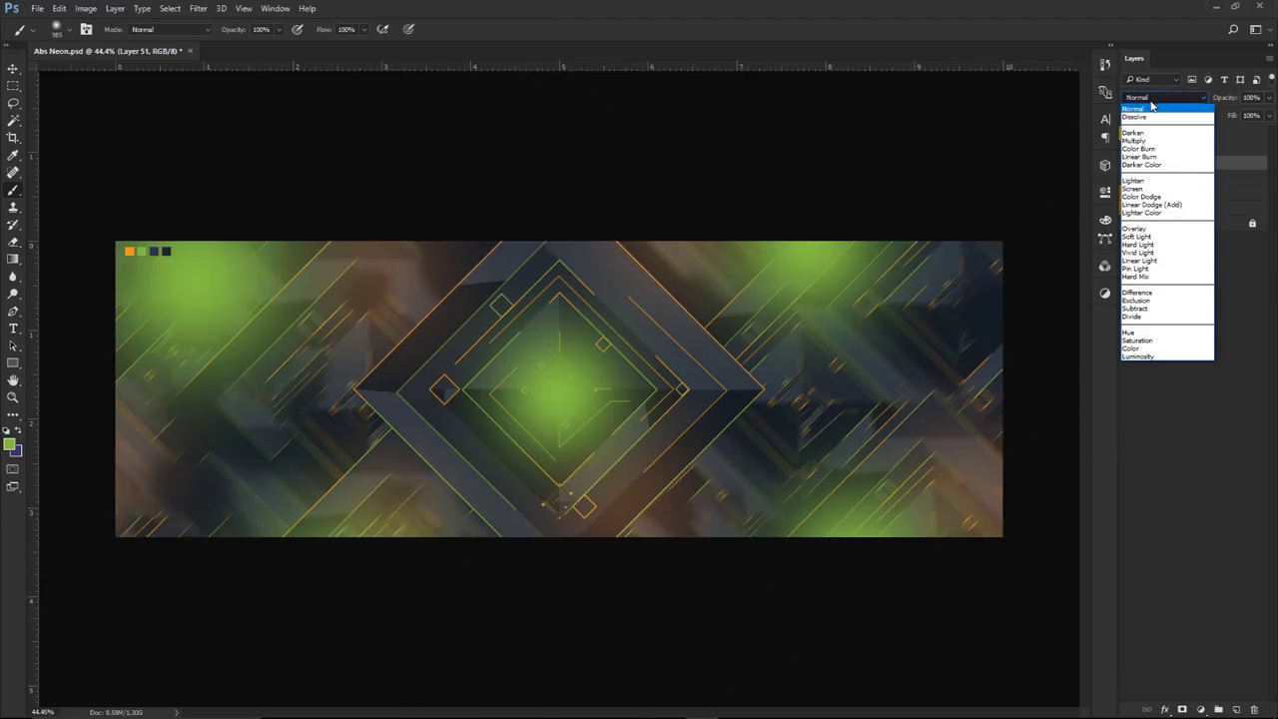
pyautogui.click(1148, 203)
pyautogui.moveTo(1247, 117); pyautogui.dragTo(1232, 117)
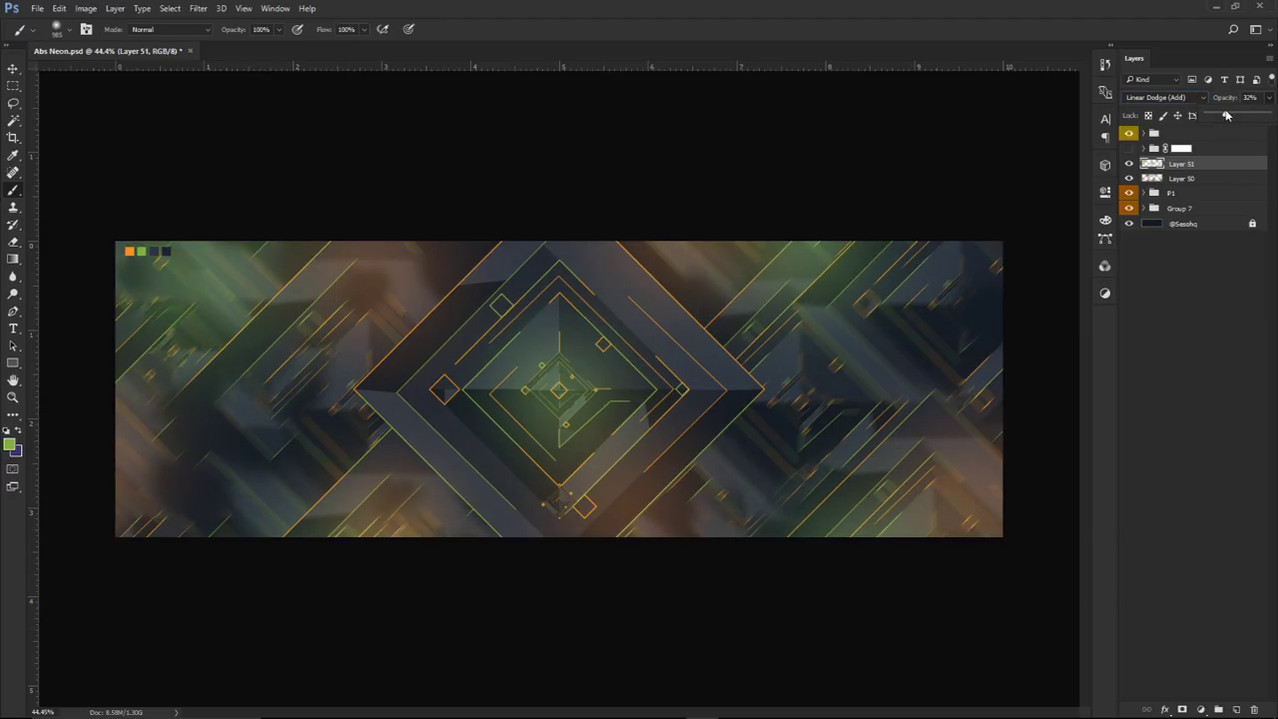
pyautogui.moveTo(1227, 117); pyautogui.dragTo(1228, 117)
pyautogui.write('30')
# Type a white (ffffff) ABSTRACT title at the banner centre
pyautogui.press('Return')
pyautogui.press('v')
pyautogui.press('t')
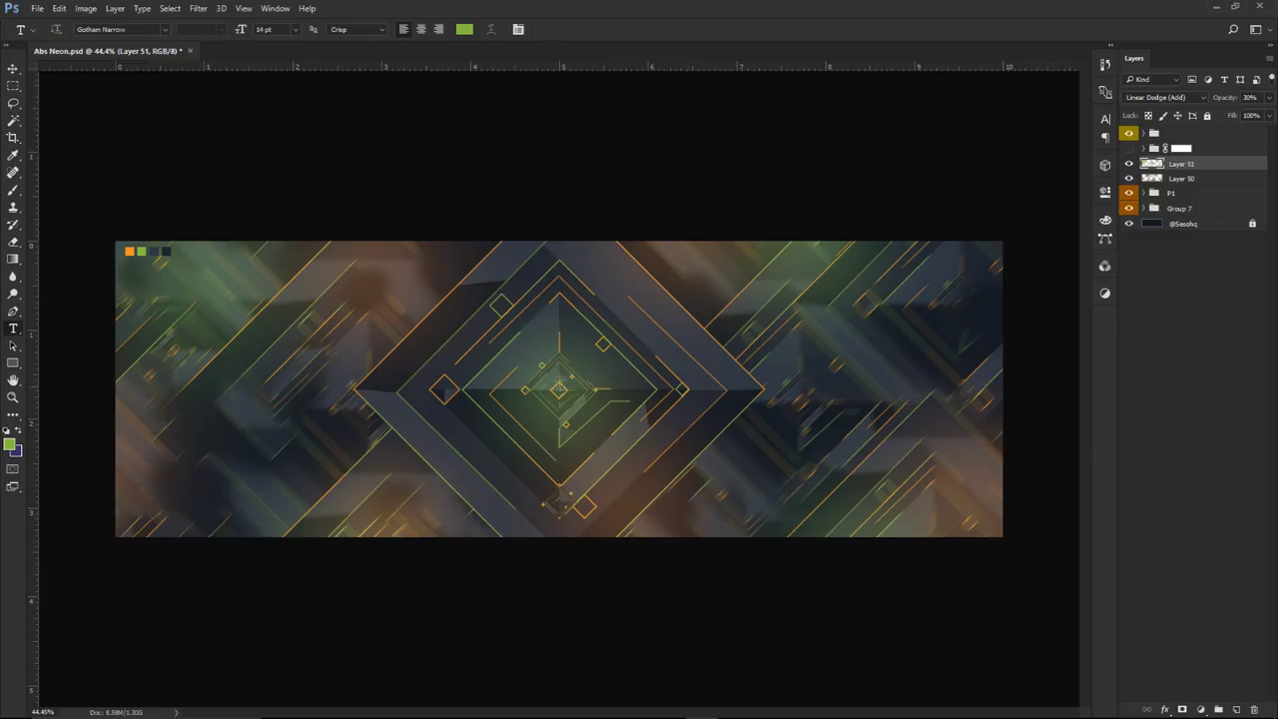
pyautogui.click(674, 406)
pyautogui.write('ABSTR')
pyautogui.hotkey('ctrl', 'a')
pyautogui.write('ABSTRACT')
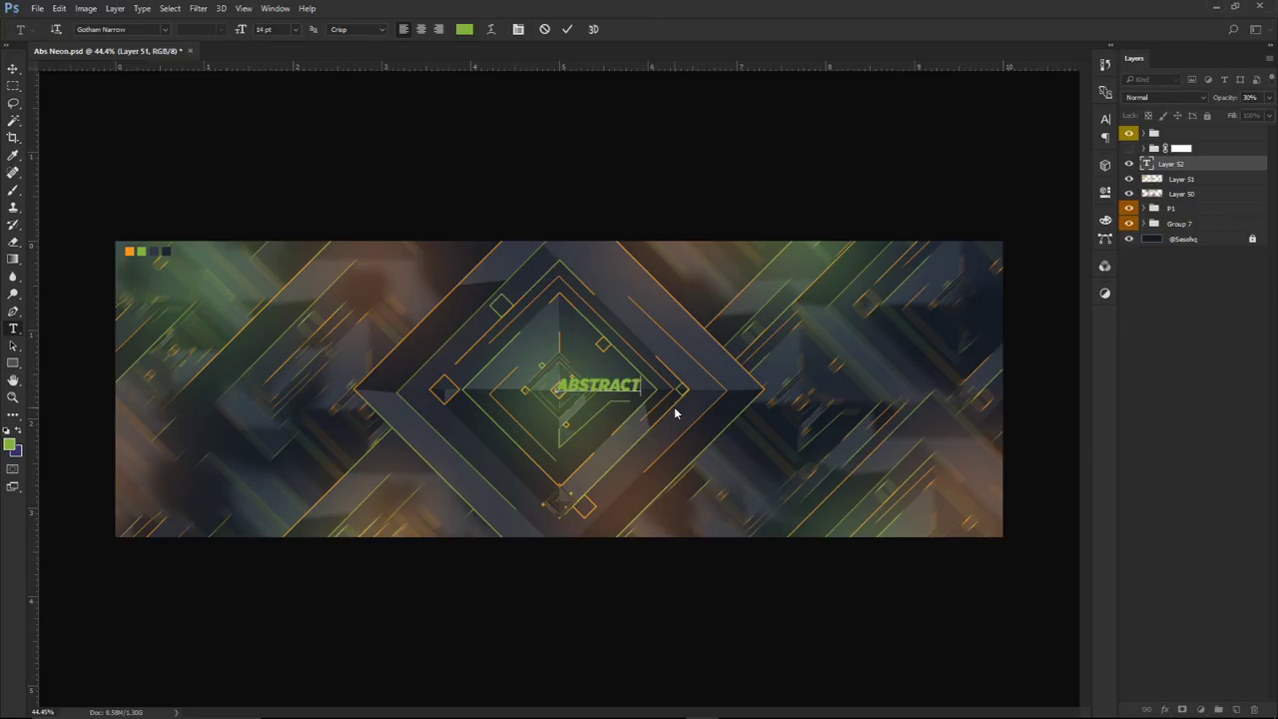
pyautogui.hotkey('ctrl', 'a')
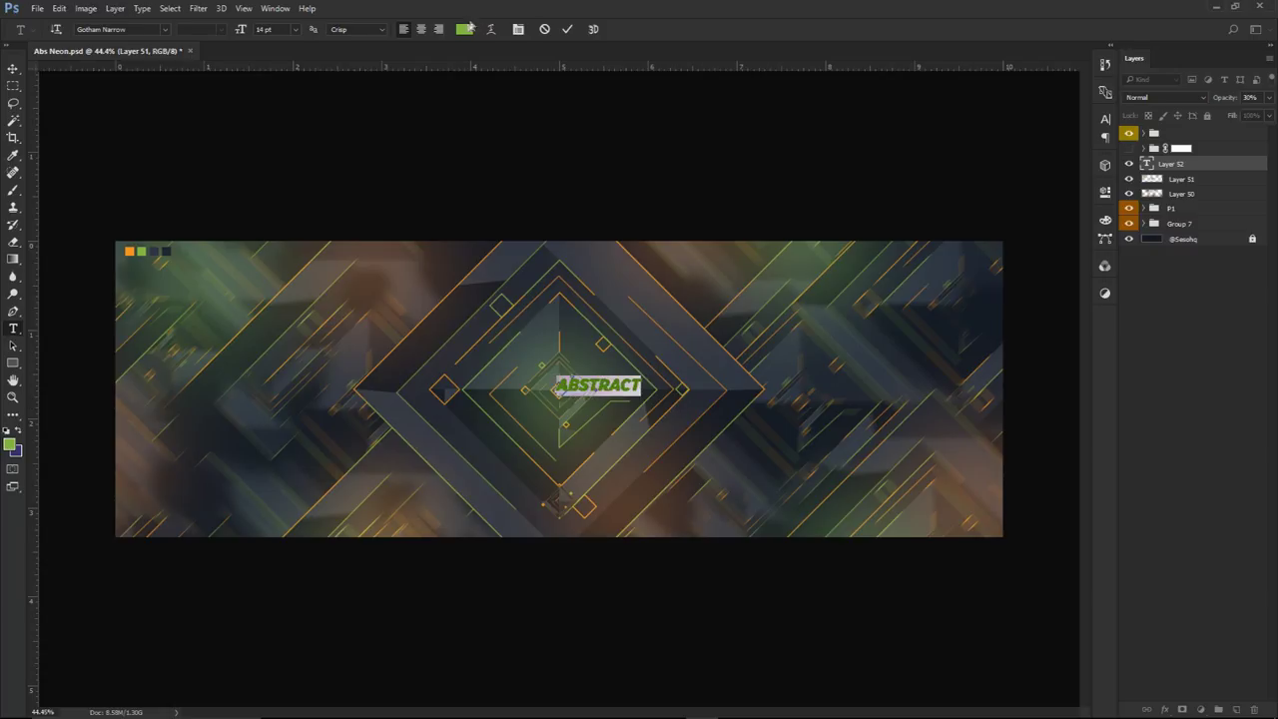
pyautogui.click(464, 29)
pyautogui.write('ffffff')
pyautogui.click(533, 259)
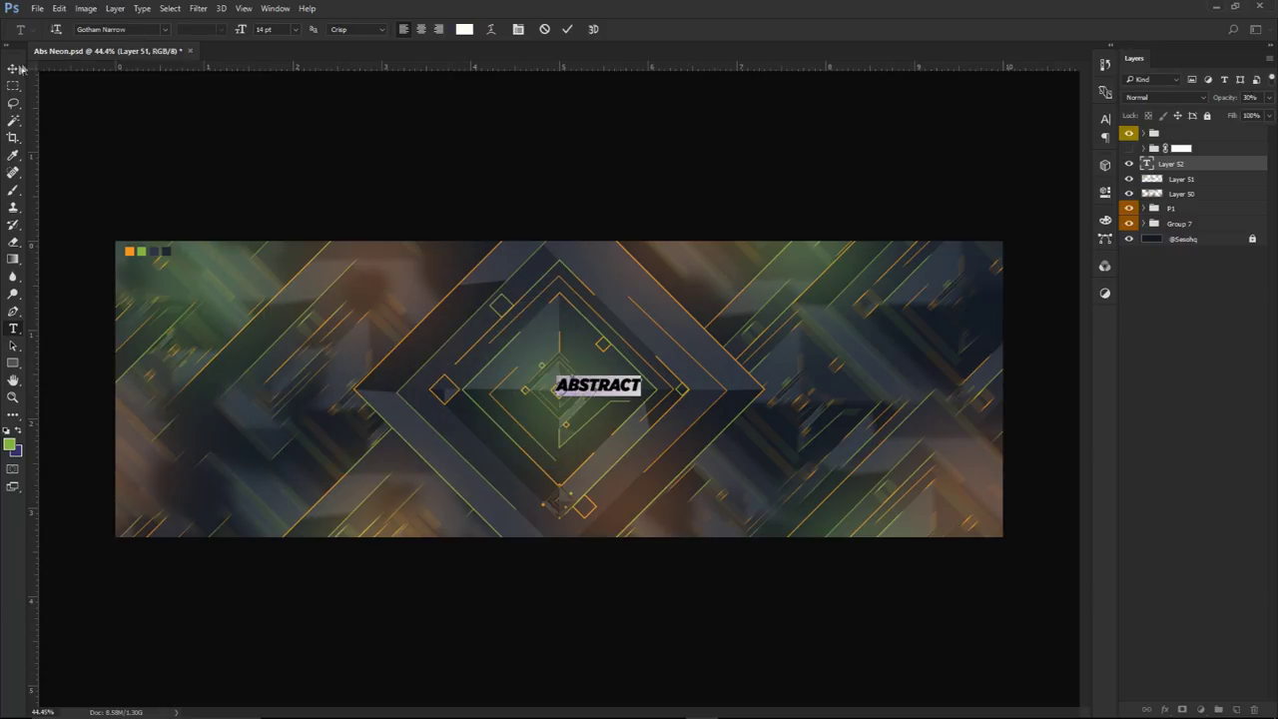
pyautogui.click(13, 68)
# Centre the ABSTRACT title and retype a copy below it as BANNER DESIGN TUTORIAL
pyautogui.moveTo(649, 335); pyautogui.dragTo(585, 446)
pyautogui.scroll(3, 587, 391)
pyautogui.hotkey('ctrl', 't')
pyautogui.press('Return')
pyautogui.doubleClick(597, 419)
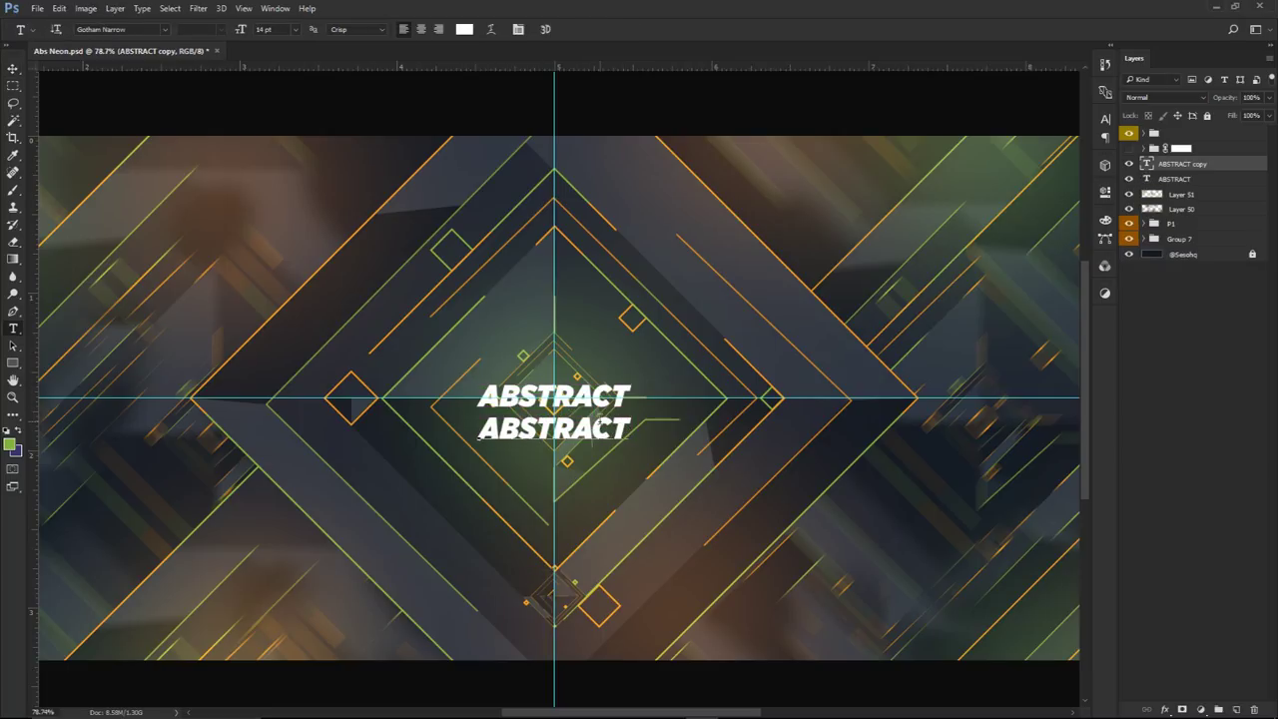
pyautogui.write('BA')
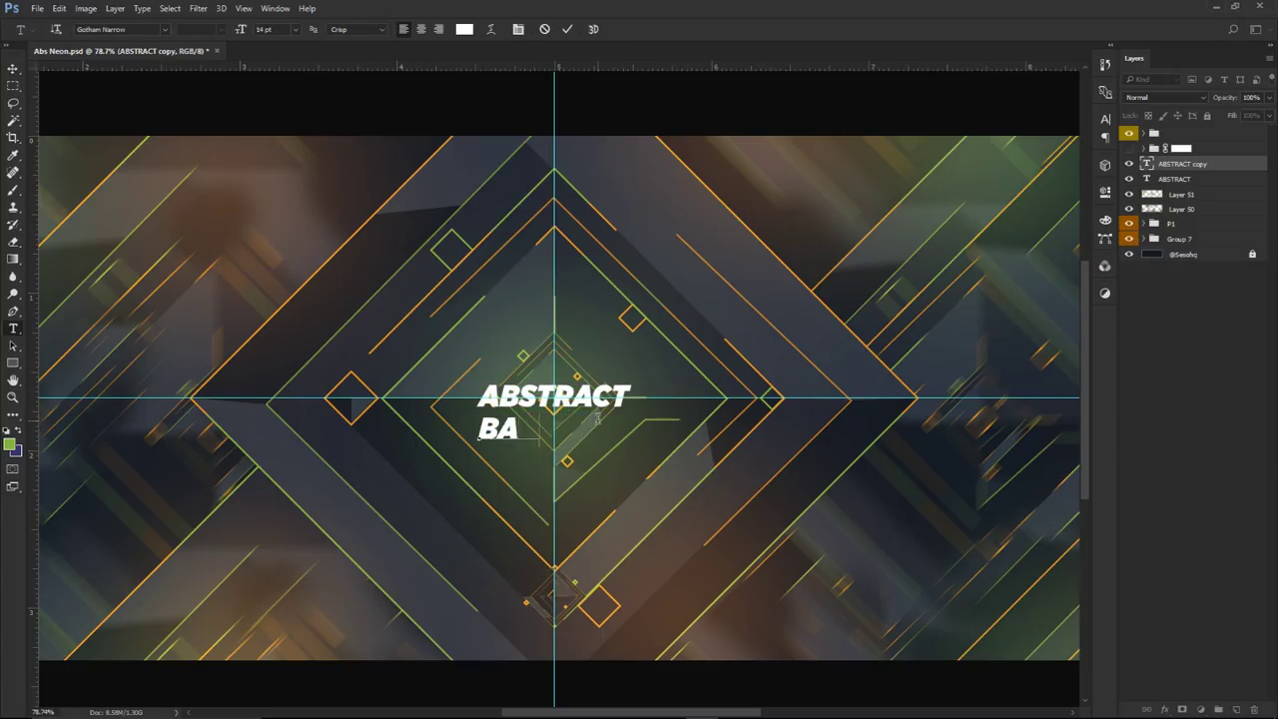
pyautogui.write('NNER DESIGN TUTORIAL')
pyautogui.hotkey('ctrl', 'a')
# Shrink the BANNER DESIGN TUTORIAL line and place it just under ABSTRACT
pyautogui.click(280, 30)
pyautogui.scroll(-9, 281, 30)
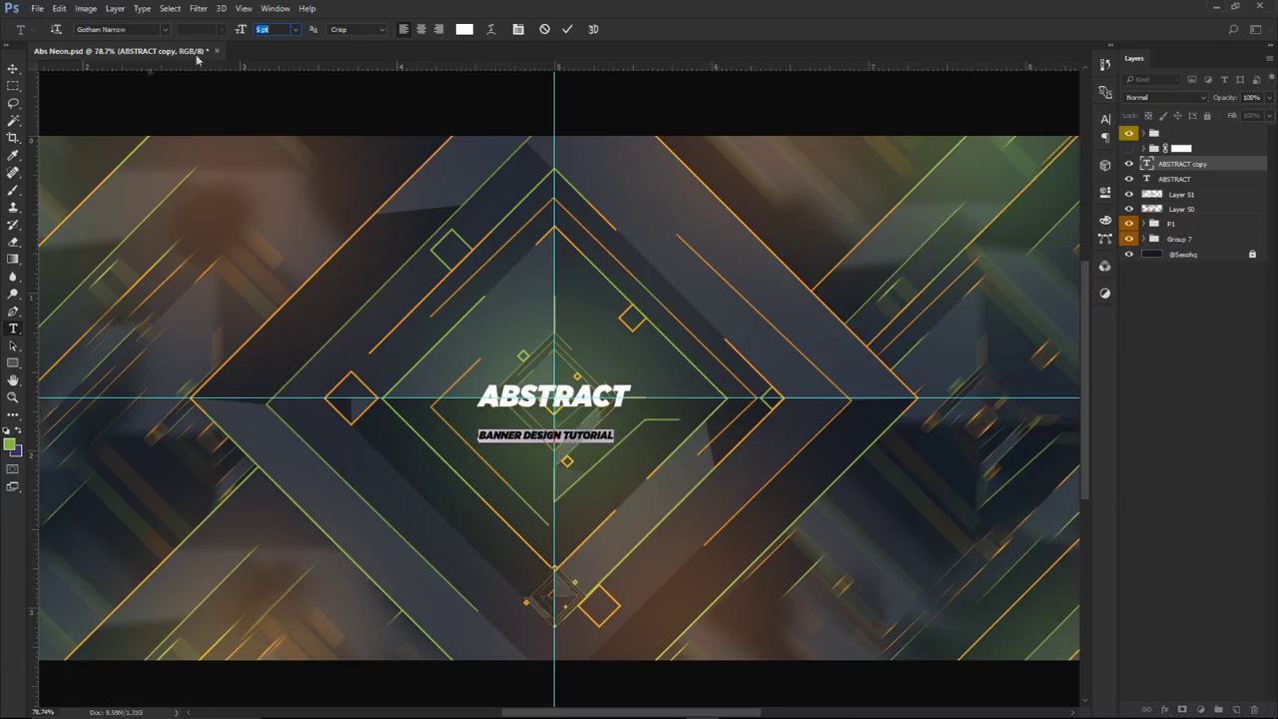
pyautogui.click(13, 68)
pyautogui.moveTo(535, 172); pyautogui.dragTo(559, 148)
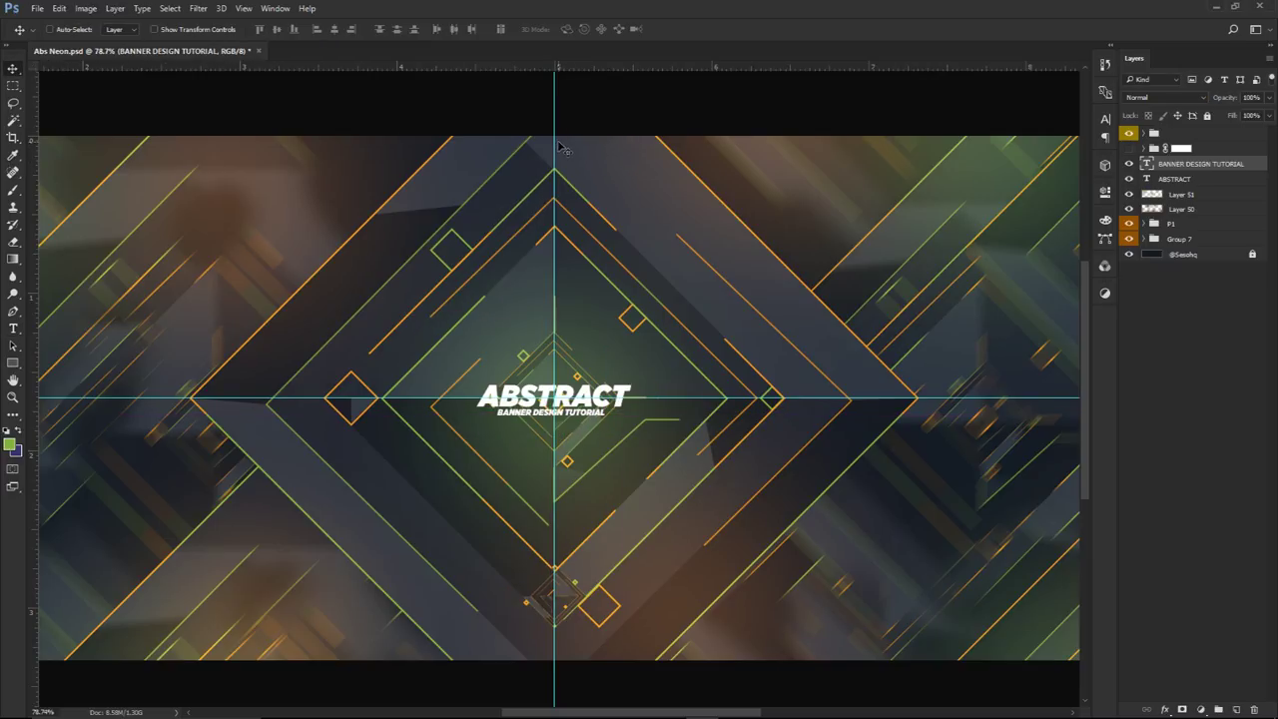
# Colour the word TUTORIAL orange (f6af54) to match the banner's lines
pyautogui.press('t')
pyautogui.click(567, 415)
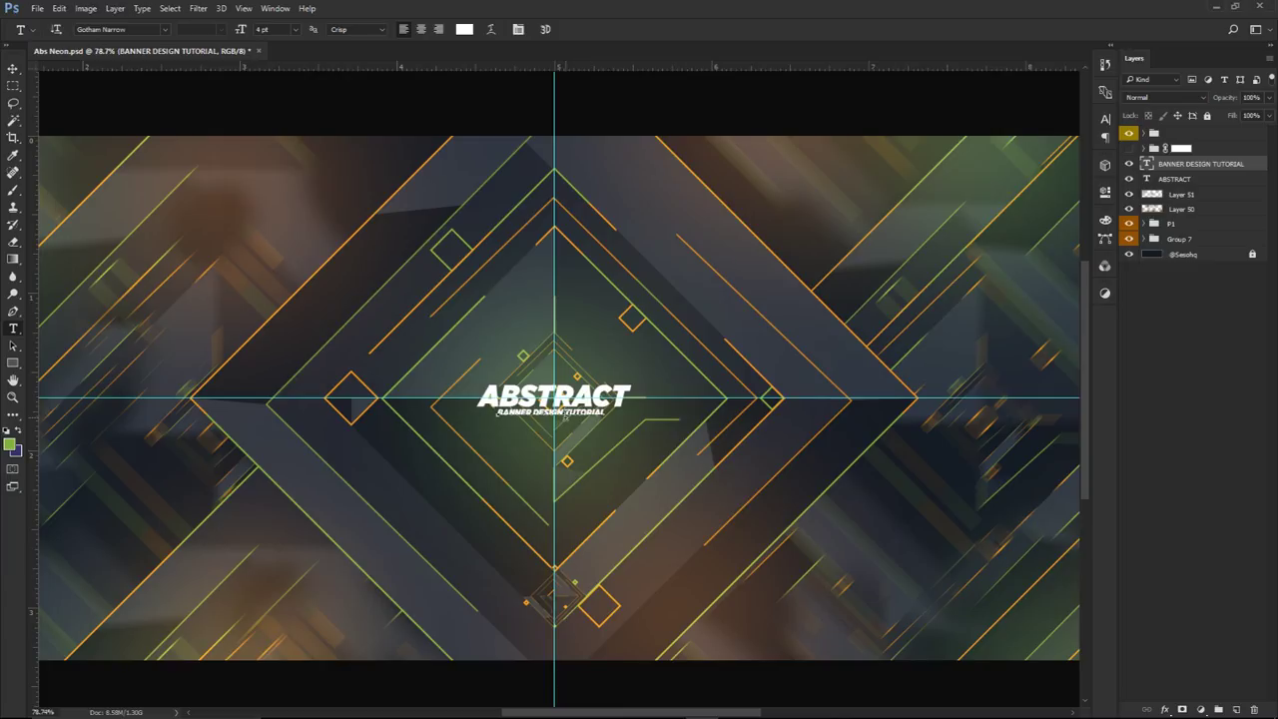
pyautogui.click(464, 29)
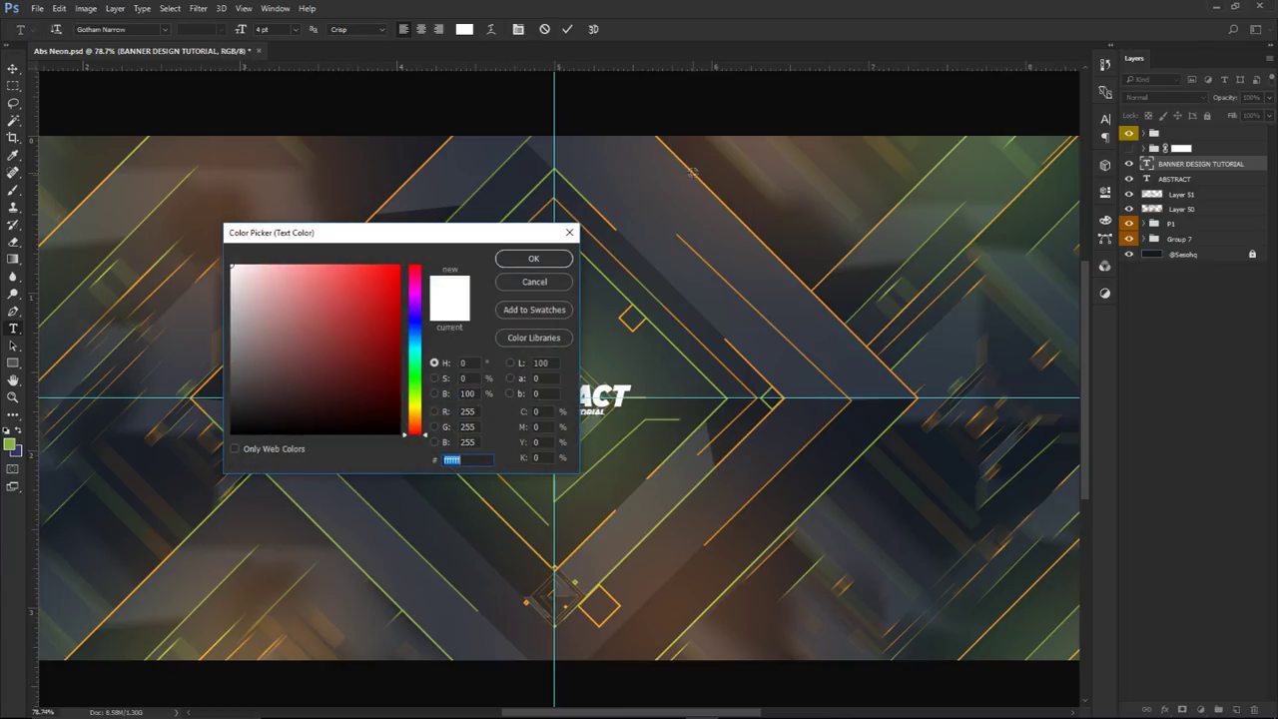
pyautogui.click(626, 194)
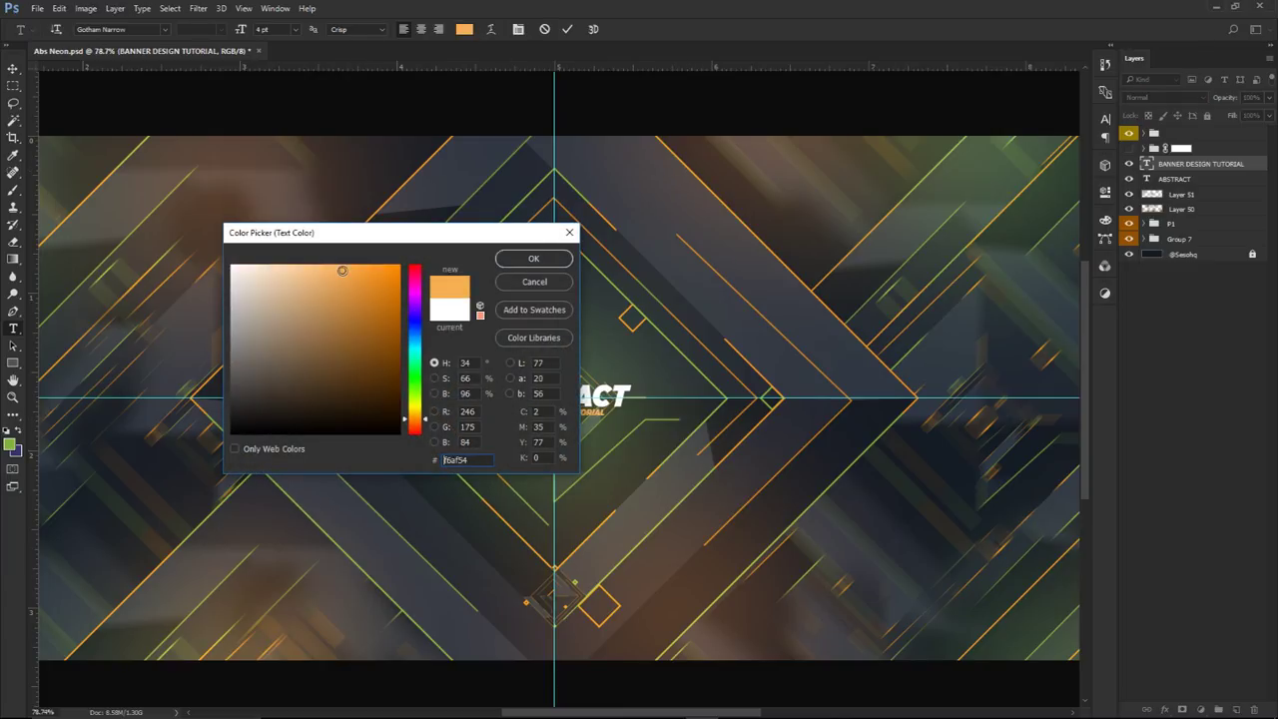
pyautogui.click(533, 260)
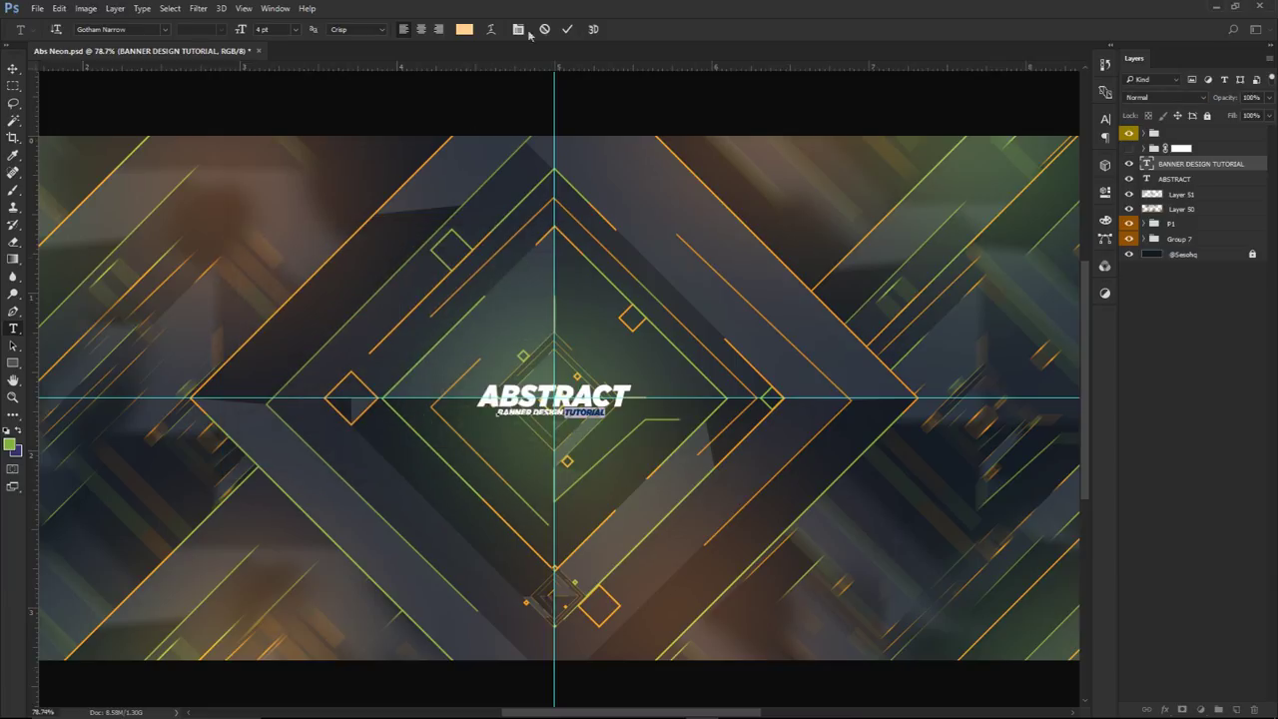
pyautogui.click(566, 29)
# Zoom out to fit the whole banner and select Layer 51
pyautogui.press('v')
pyautogui.hotkey('ctrl', ';')
pyautogui.scroll(-3, 619, 337)
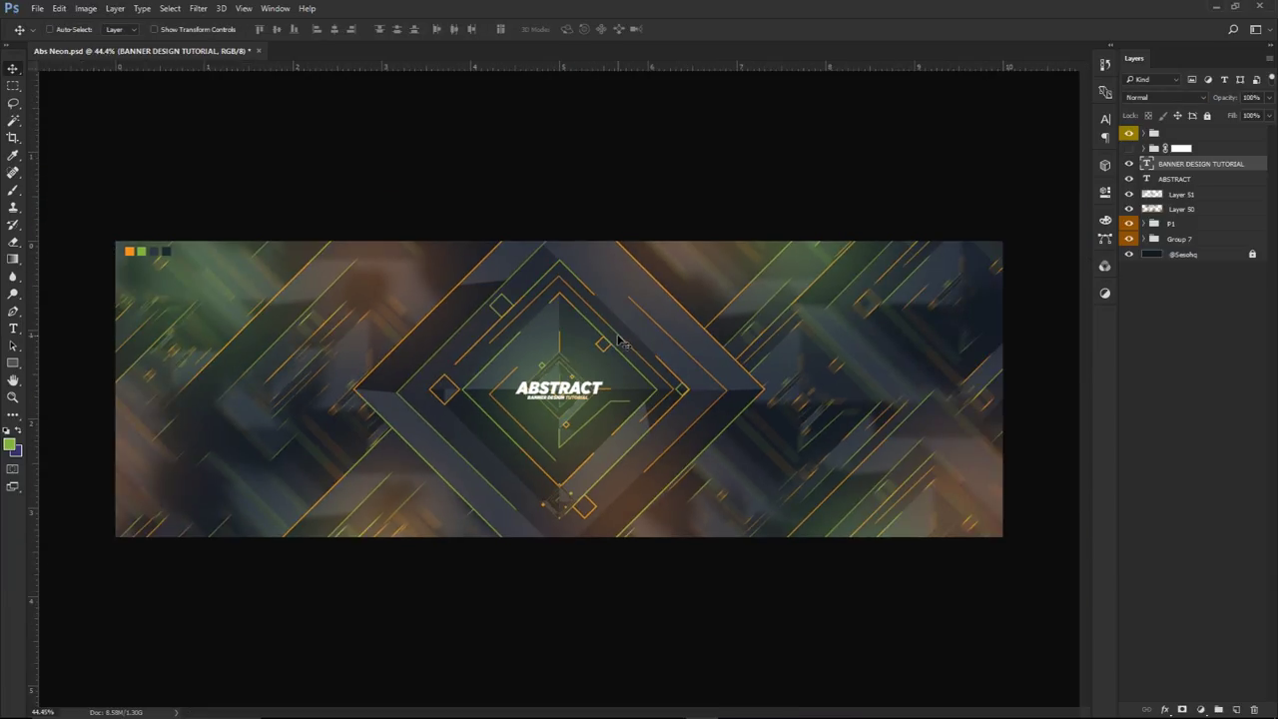
pyautogui.scroll(1, 619, 340)
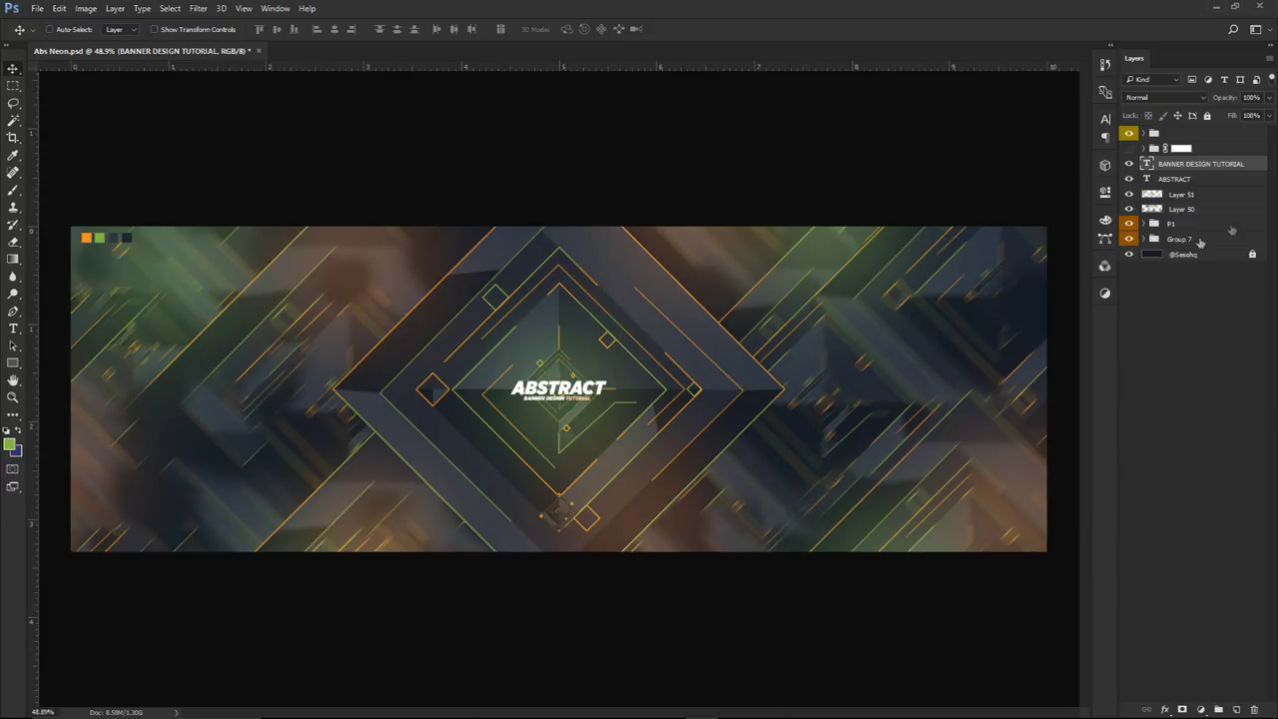
pyautogui.keyDown('shift'); pyautogui.click(1198, 180); pyautogui.keyUp('shift')
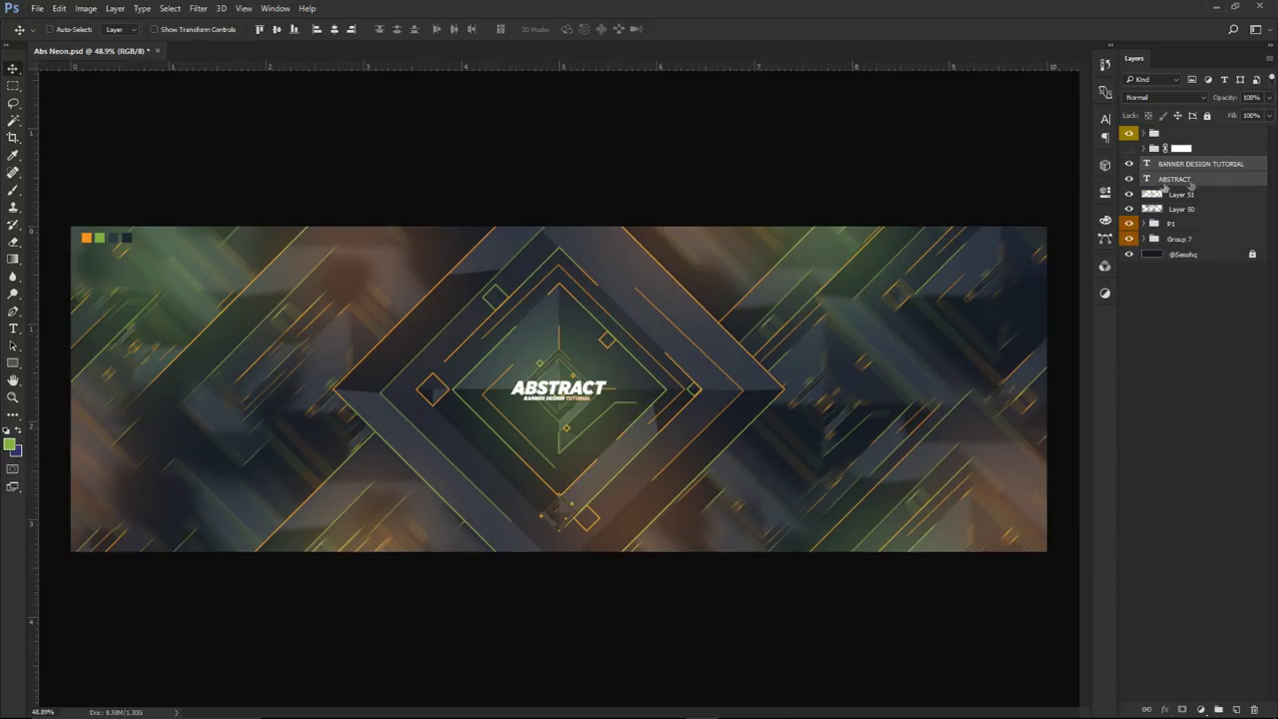
pyautogui.click(1183, 194)
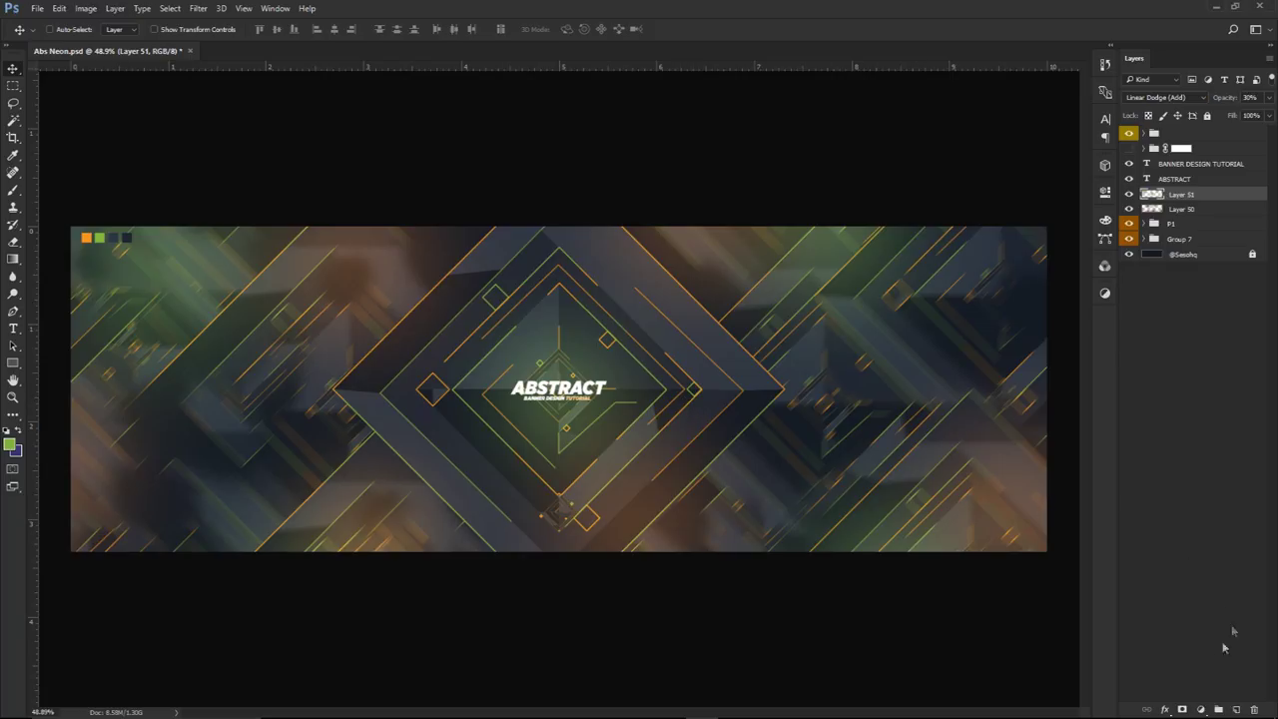
pyautogui.click(1202, 710)
# Add a Brightness/Contrast layer at brightness 23, contrast 73, and move it below Layer 50
pyautogui.click(1173, 468)
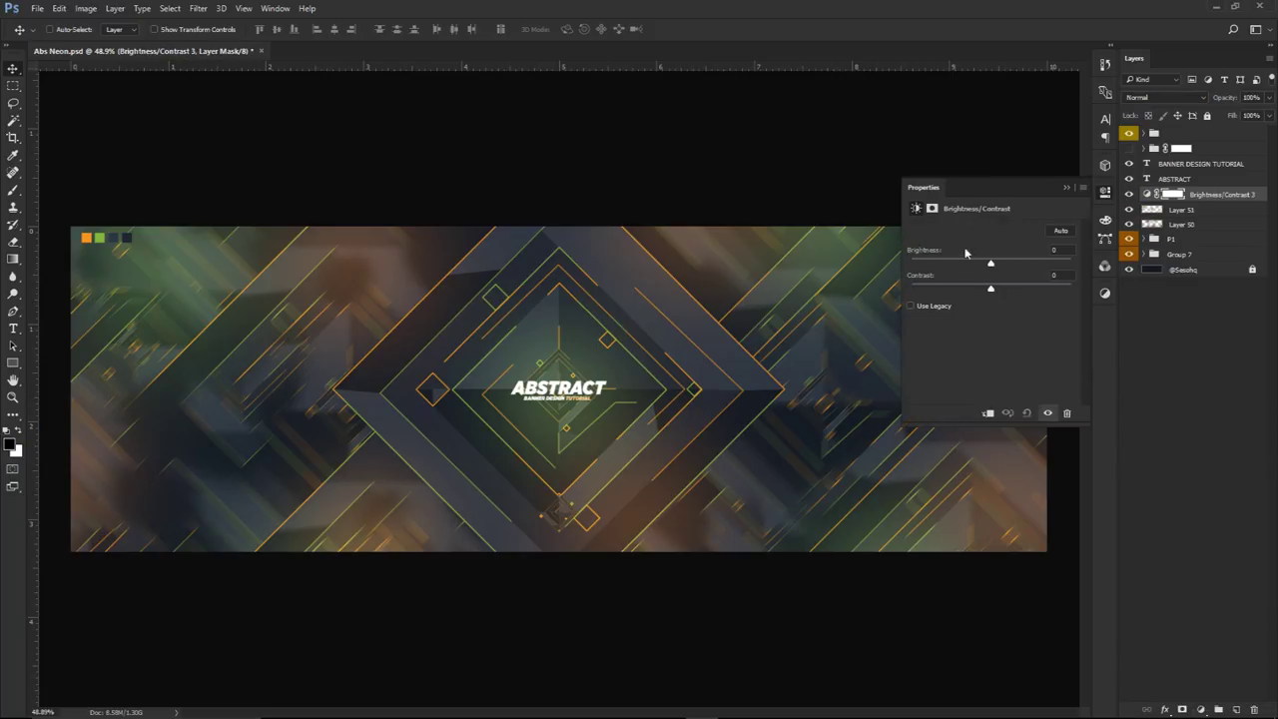
pyautogui.moveTo(978, 266); pyautogui.dragTo(1049, 288)
pyautogui.moveTo(967, 264); pyautogui.dragTo(1053, 287)
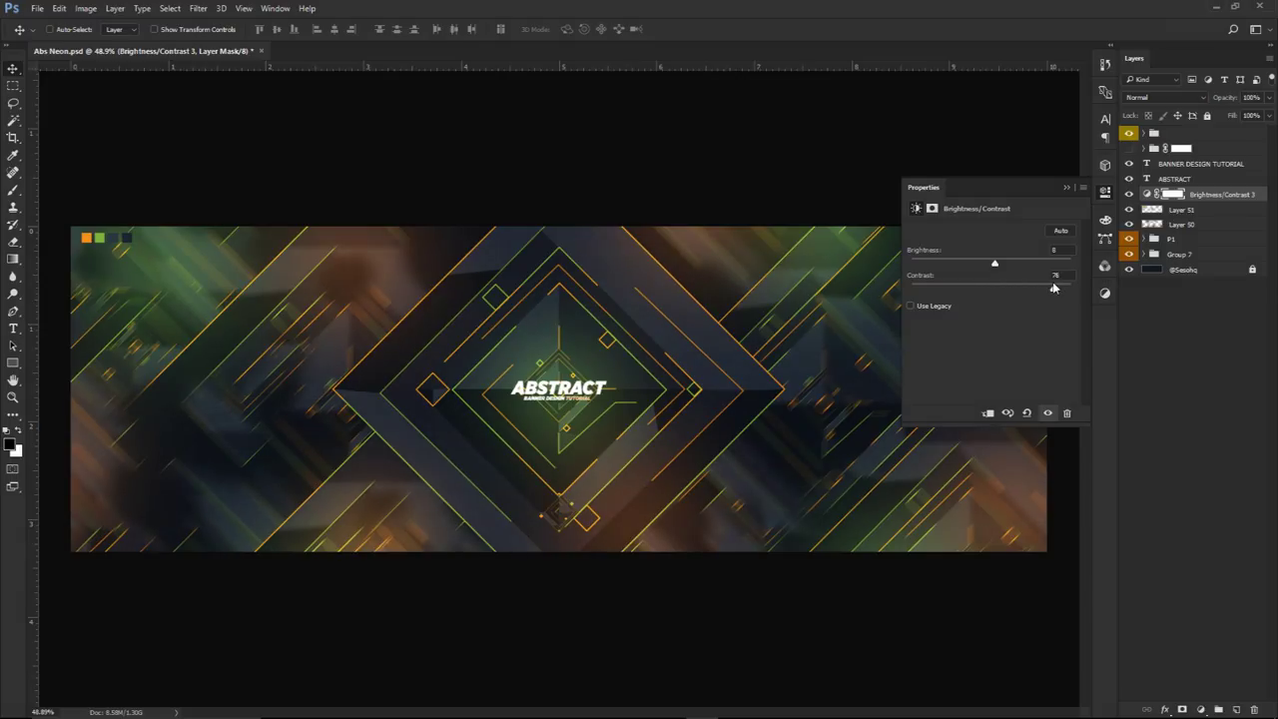
pyautogui.moveTo(995, 264); pyautogui.dragTo(1003, 266)
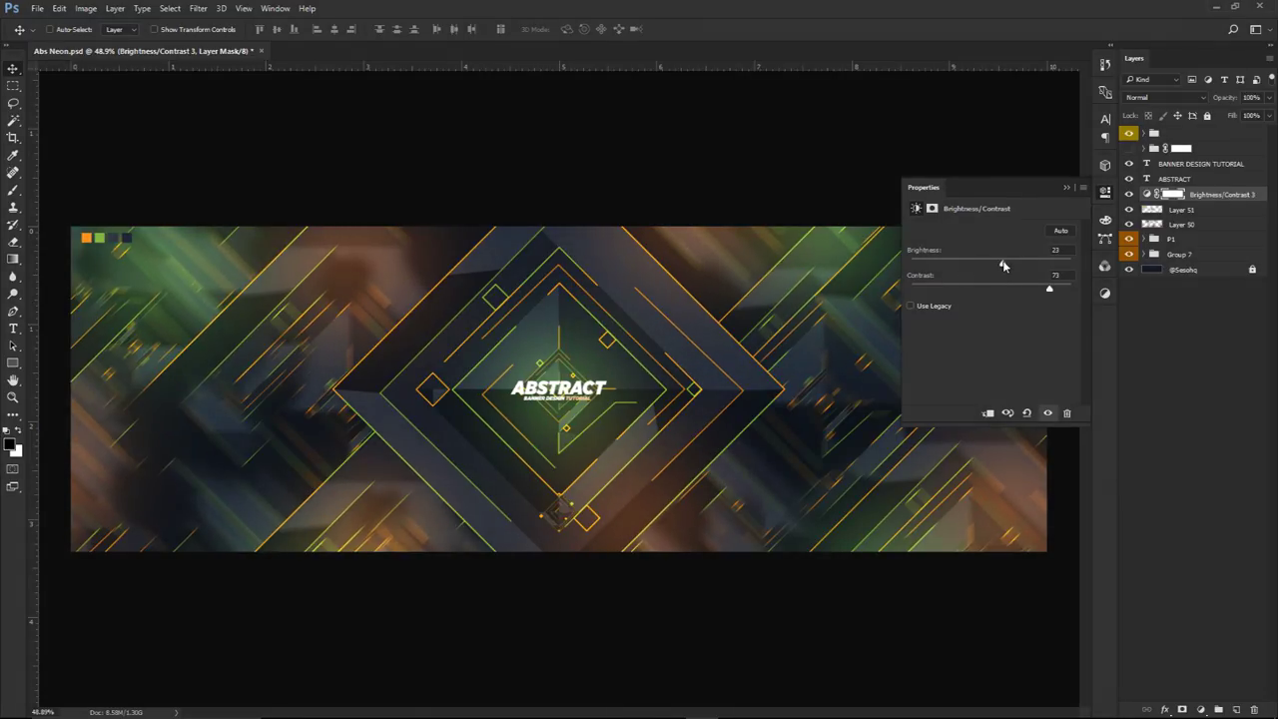
pyautogui.moveTo(1202, 198); pyautogui.dragTo(1186, 232)
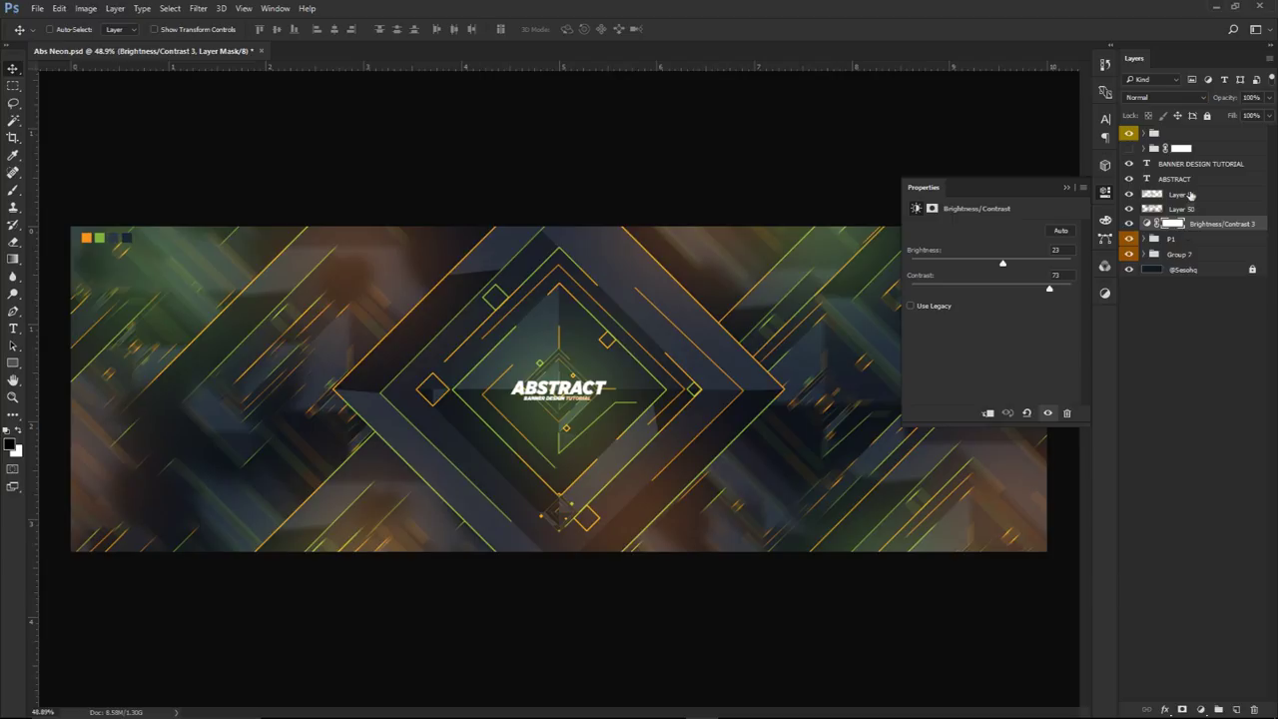
# Select Layer 51 and add a second Brightness/Contrast adjustment layer
pyautogui.click(1184, 195)
pyautogui.click(1201, 709)
pyautogui.click(1175, 469)
# Set the adjustment to brightness 13 and contrast 54 and review Brightness/Contrast 3
pyautogui.moveTo(990, 264); pyautogui.dragTo(1031, 290)
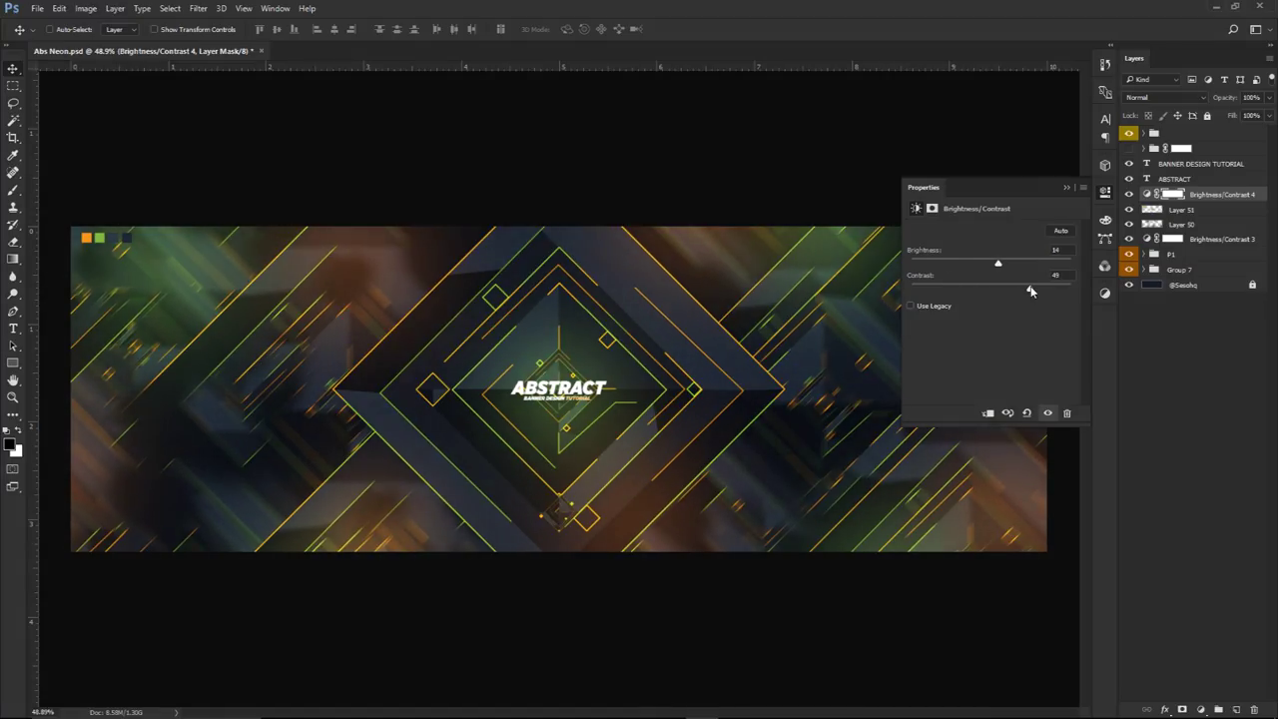
pyautogui.click(1147, 241)
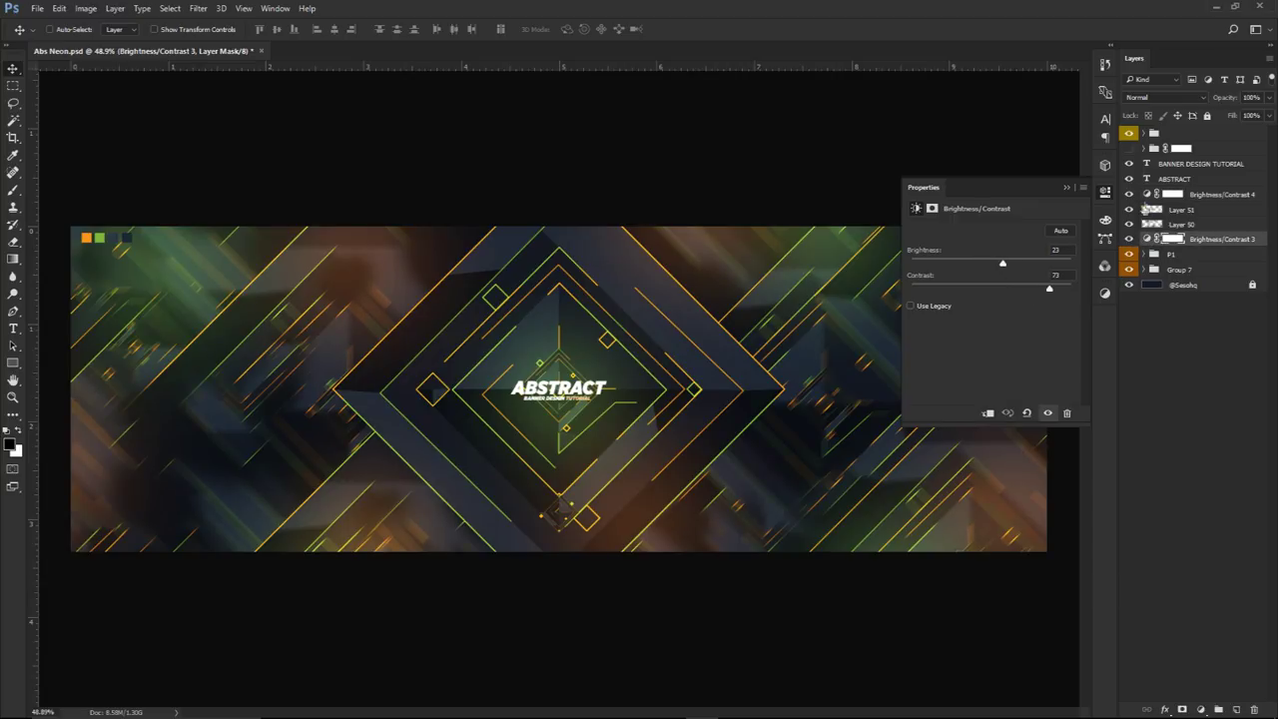
pyautogui.write('2075')
pyautogui.click(1161, 224)
pyautogui.click(1161, 209)
# Set Brightness/Contrast 4 to brightness 10, compare it on and off, and close its properties
pyautogui.click(1163, 194)
pyautogui.click(1056, 250)
pyautogui.write('12')
pyautogui.press('Down')
pyautogui.press('Down')
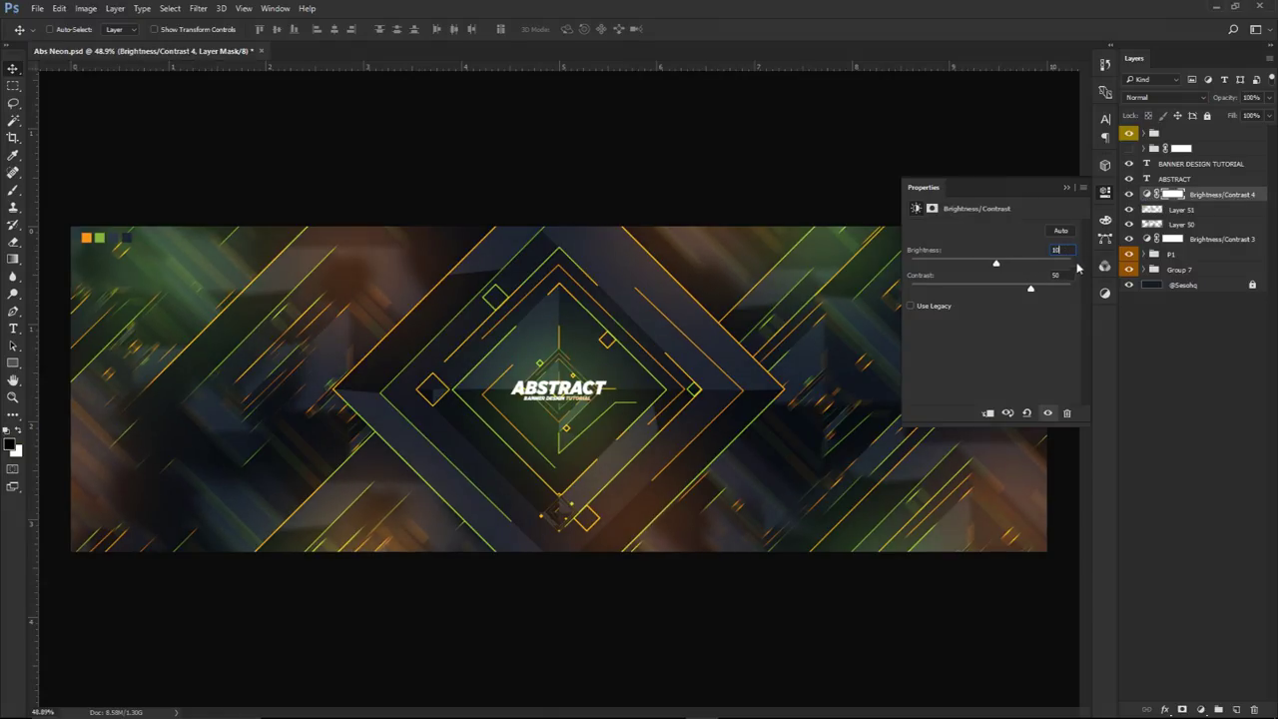
pyautogui.click(1129, 194)
pyautogui.click(1129, 194)
pyautogui.click(1106, 192)
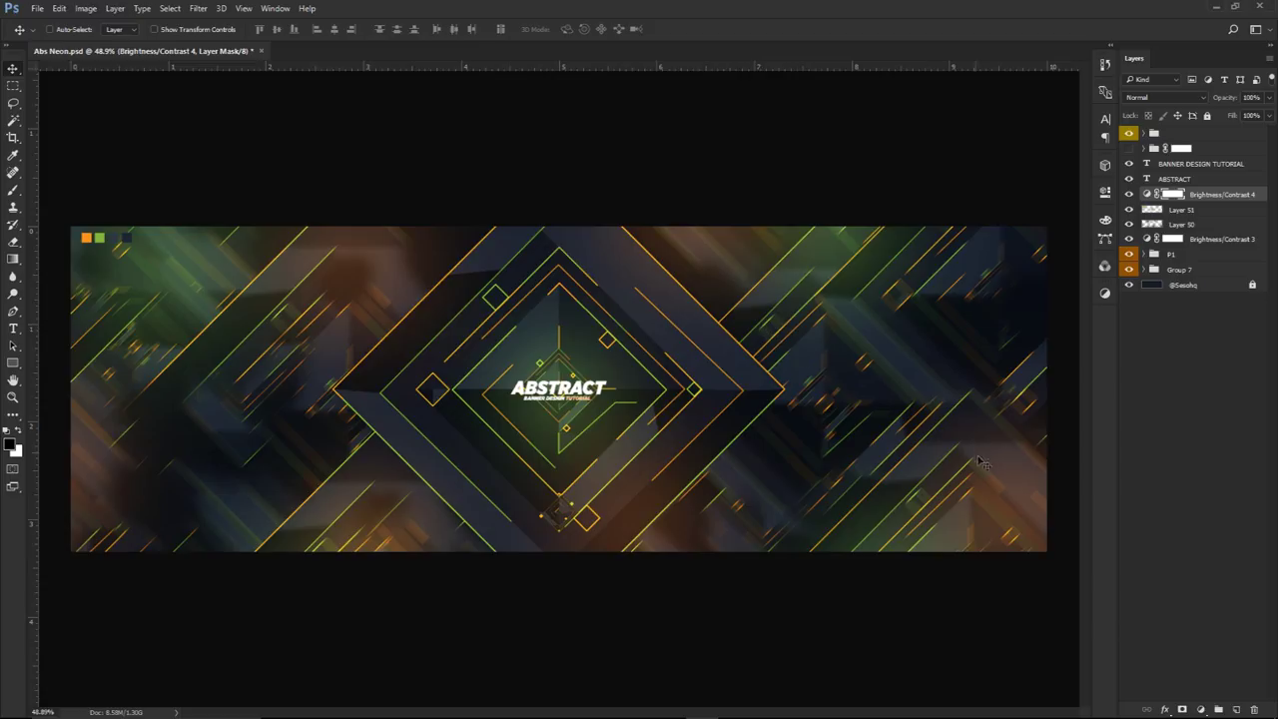
# Add a Color Balance adjustment and shift its midtones toward cyan and yellow, rebalancing red and blue
pyautogui.click(1199, 709)
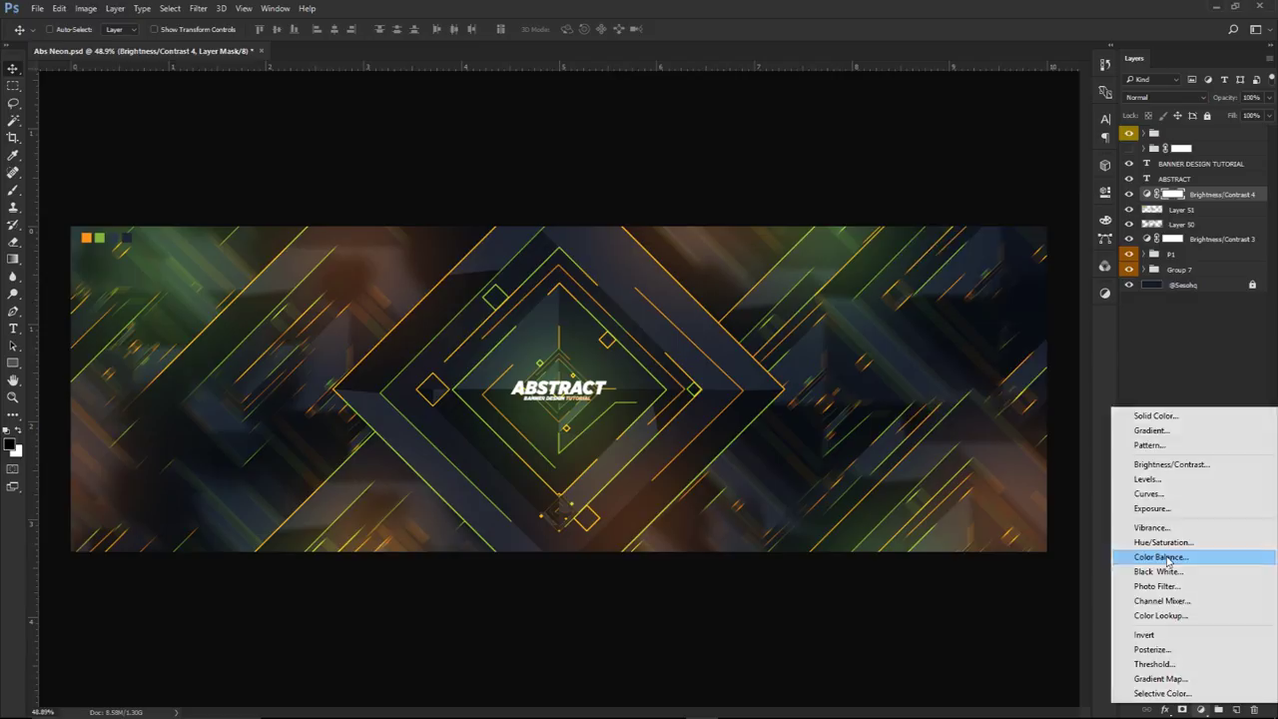
pyautogui.click(1159, 556)
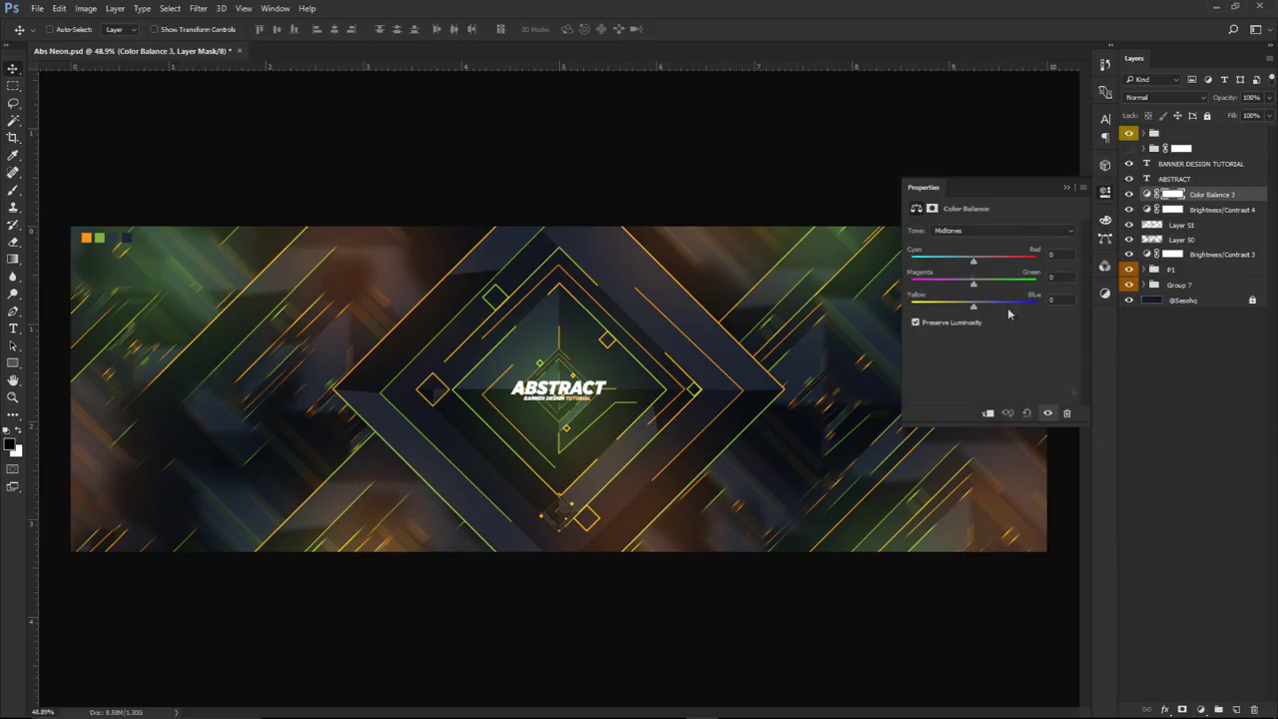
pyautogui.click(954, 231)
pyautogui.click(968, 237)
pyautogui.moveTo(973, 263); pyautogui.dragTo(962, 286)
pyautogui.moveTo(976, 308); pyautogui.dragTo(949, 261)
pyautogui.moveTo(940, 305); pyautogui.dragTo(968, 268)
# Tint the shadows slightly toward cyan and green and shift them toward yellow
pyautogui.click(959, 233)
pyautogui.click(956, 242)
pyautogui.moveTo(977, 260)
pyautogui.mouseDown()
pyautogui.moveTo(944, 257)
pyautogui.moveTo(971, 255)
pyautogui.mouseUp()
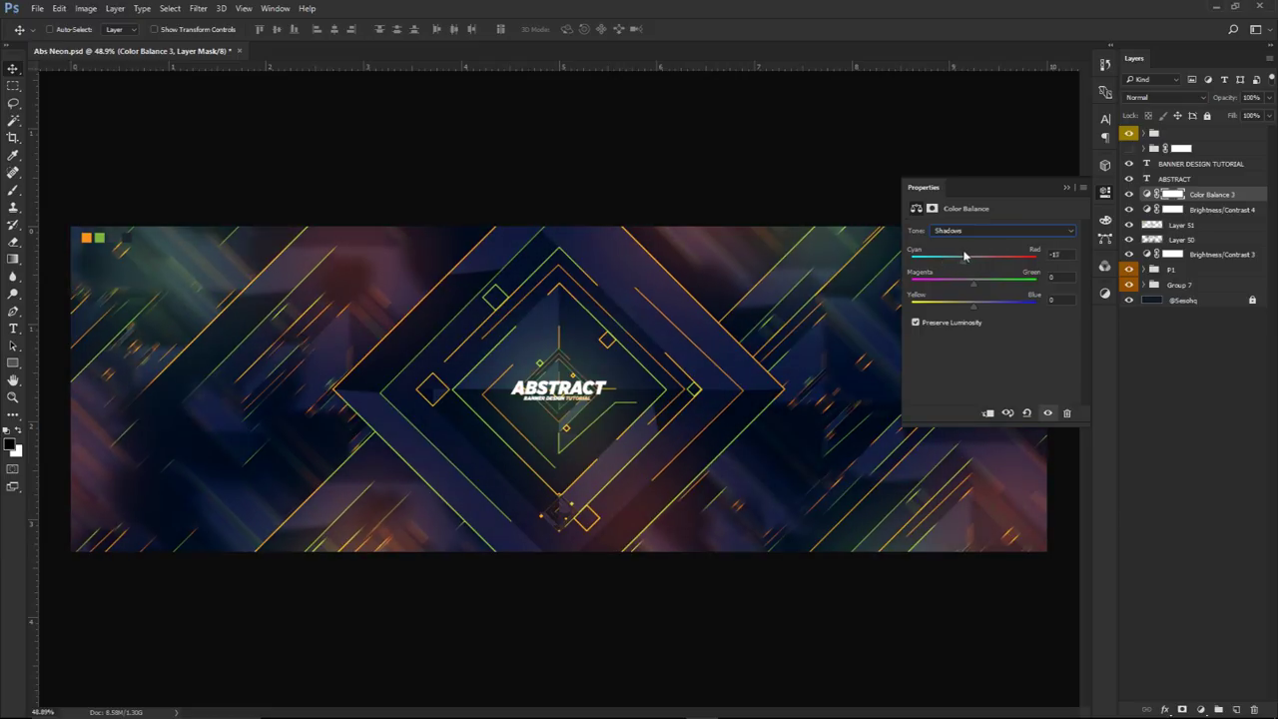
pyautogui.click(978, 288)
pyautogui.moveTo(979, 313); pyautogui.dragTo(960, 289)
# Set the shadows' blue to +6, and shift the highlights toward cyan with blue at +11
pyautogui.click(986, 307)
pyautogui.moveTo(982, 311); pyautogui.dragTo(976, 305)
pyautogui.click(988, 230)
pyautogui.click(978, 264)
pyautogui.moveTo(974, 261)
pyautogui.mouseDown()
pyautogui.moveTo(950, 263)
pyautogui.moveTo(984, 263)
pyautogui.mouseUp()
pyautogui.moveTo(986, 310); pyautogui.dragTo(980, 310)
# Set the midtones to magenta -37 and cyan -1, pushing them slightly toward blue
pyautogui.click(976, 231)
pyautogui.click(950, 247)
pyautogui.click(951, 282)
pyautogui.moveTo(976, 305)
pyautogui.mouseDown()
pyautogui.moveTo(986, 306)
pyautogui.moveTo(975, 309)
pyautogui.mouseUp()
pyautogui.moveTo(960, 264); pyautogui.dragTo(975, 268)
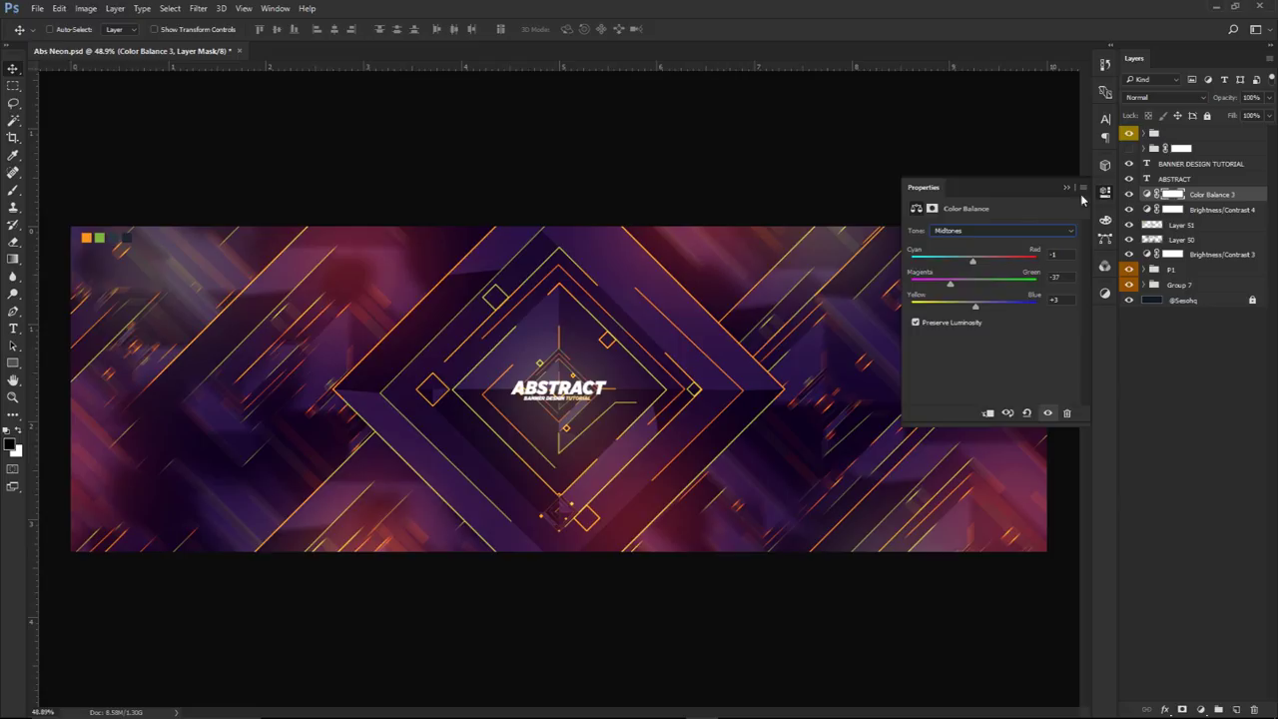
# Compare the colour balance on and off, hide the corner swatch squares, and add empty Layer 52
pyautogui.click(1105, 192)
pyautogui.click(1128, 193)
pyautogui.click(1128, 194)
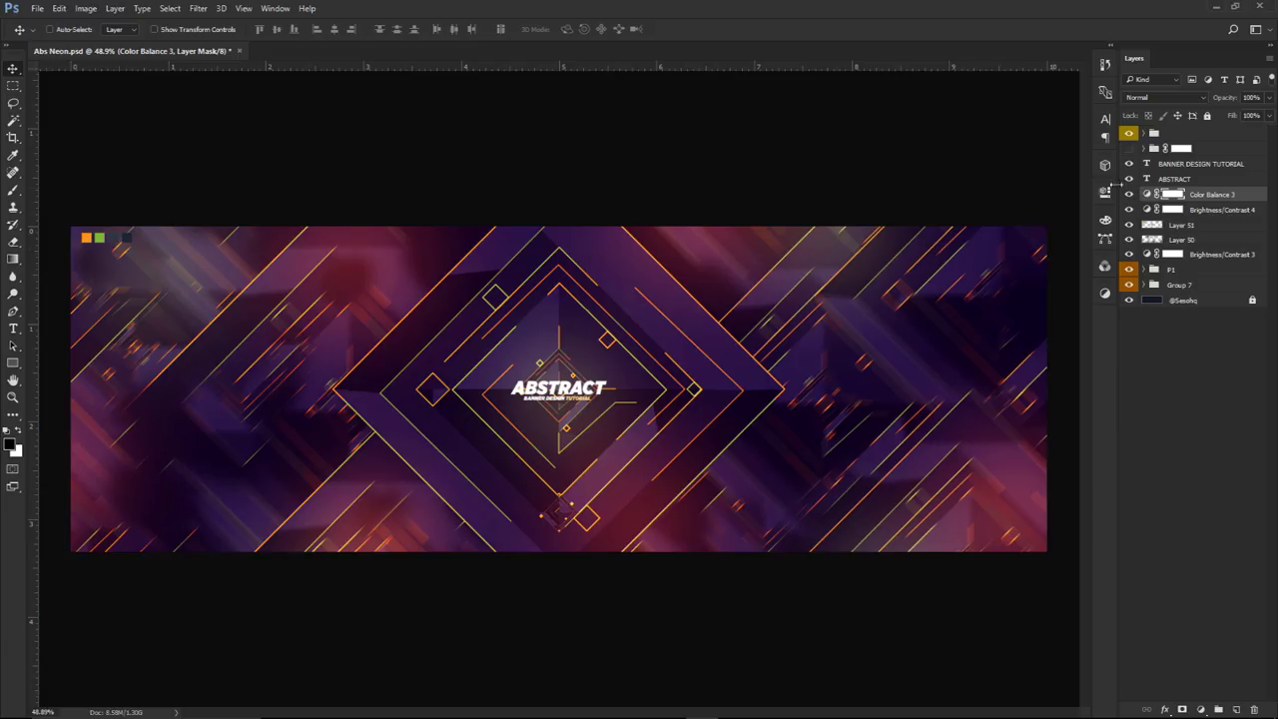
pyautogui.click(1129, 134)
pyautogui.click(1236, 709)
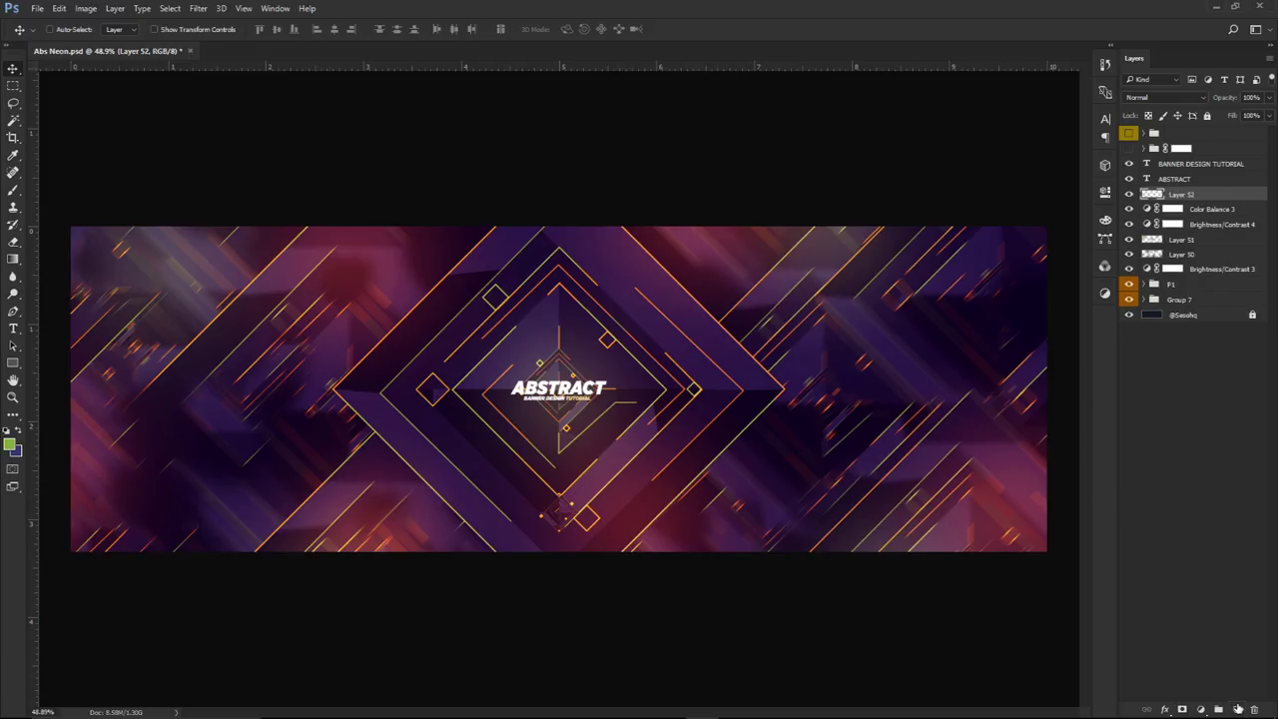
# Draw closed pen paths over the banner's top edge and its top-left corner
pyautogui.press('p')
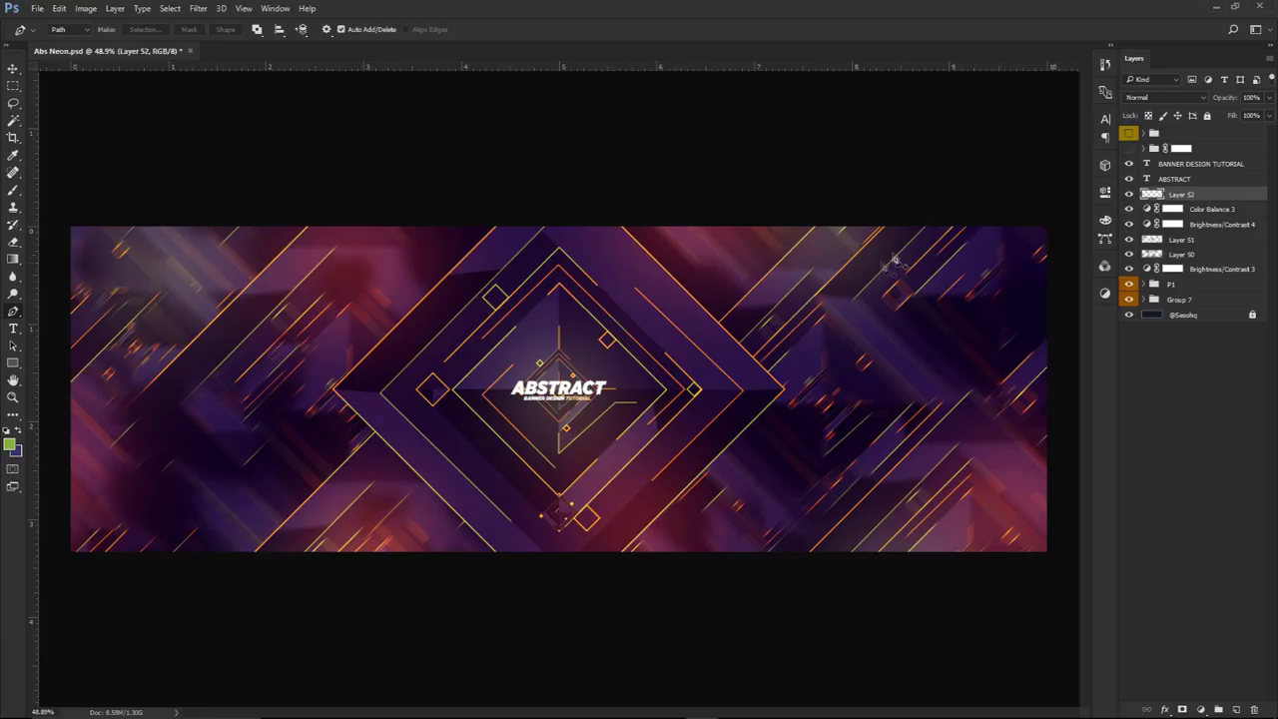
pyautogui.click(615, 221)
pyautogui.click(950, 202)
pyautogui.click(963, 180)
pyautogui.click(617, 225)
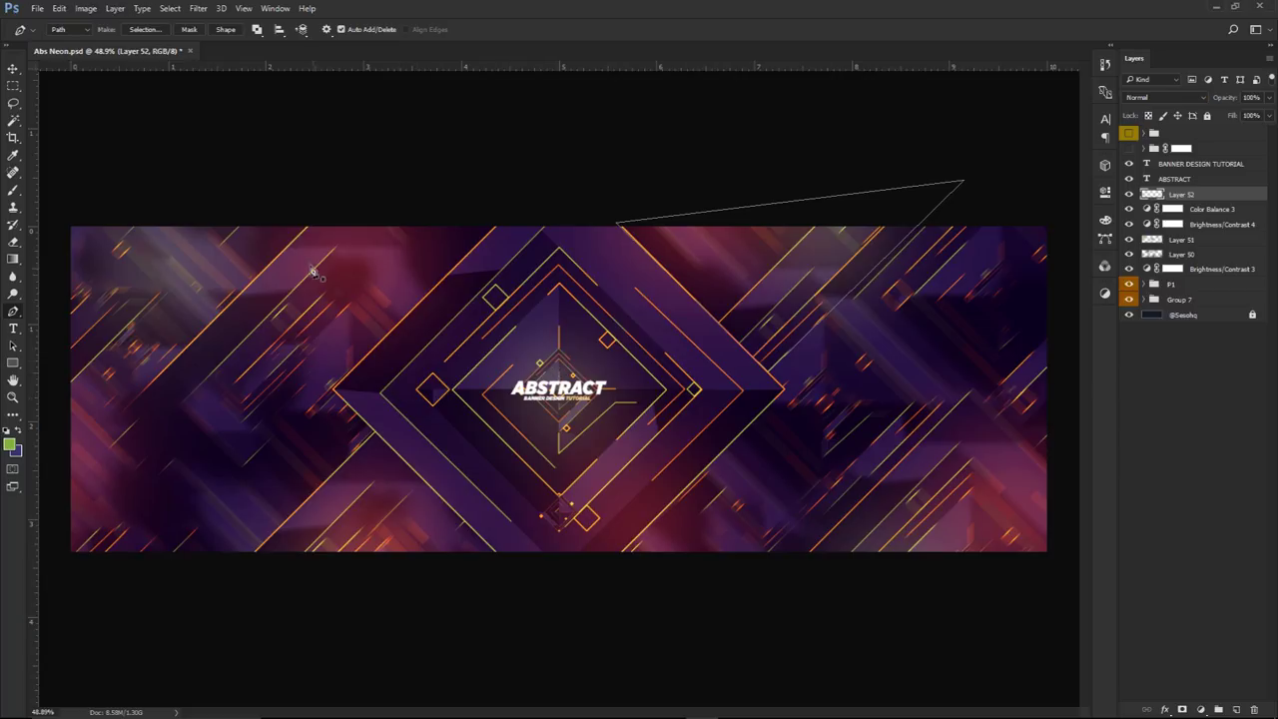
pyautogui.click(314, 220)
pyautogui.click(99, 433)
pyautogui.click(56, 382)
pyautogui.click(66, 191)
pyautogui.click(267, 183)
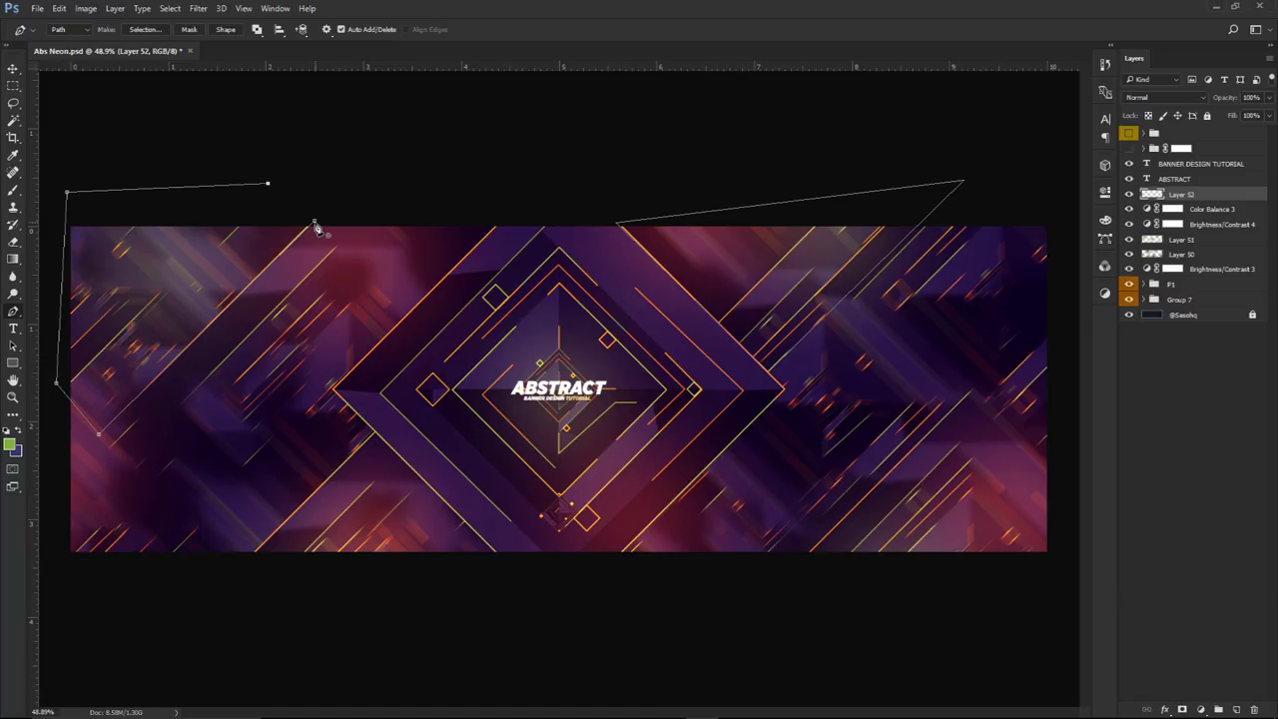
pyautogui.click(314, 220)
# Draw closed triangular paths over the bottom-right and lower-left corners
pyautogui.click(875, 556)
pyautogui.click(973, 460)
pyautogui.click(1063, 568)
pyautogui.moveTo(875, 555); pyautogui.dragTo(869, 551)
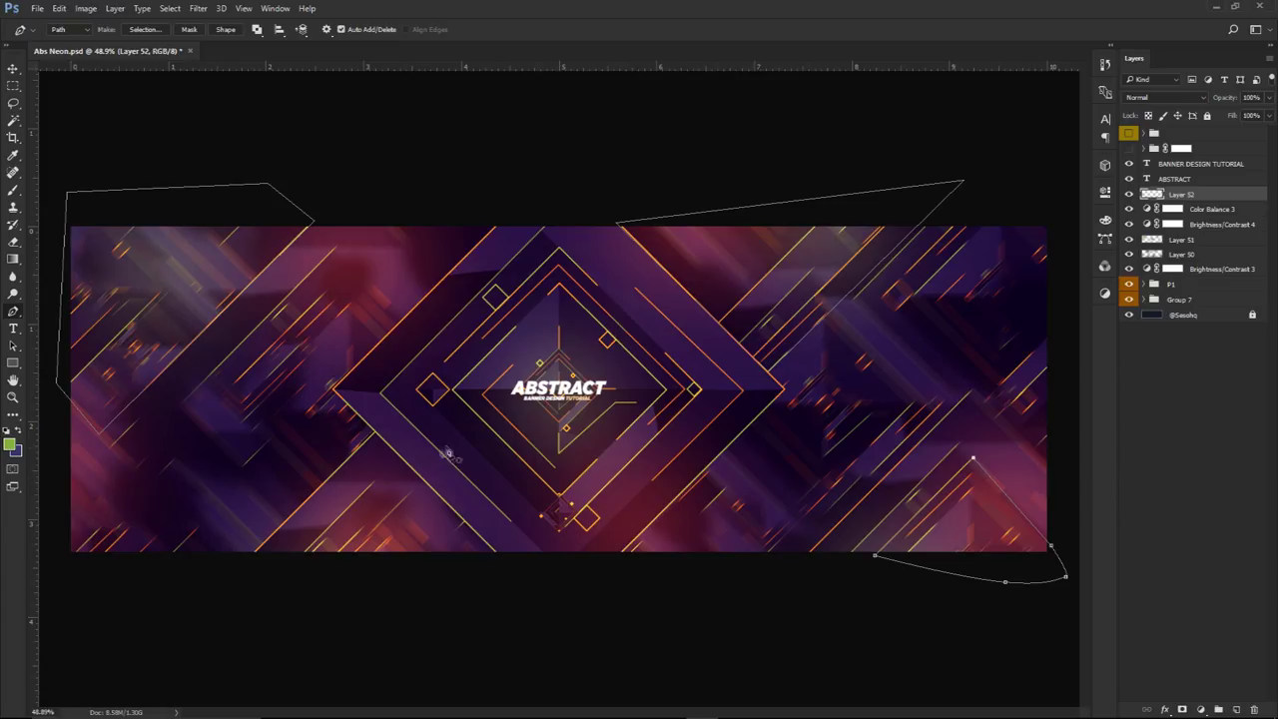
pyautogui.click(171, 553)
pyautogui.moveTo(198, 526); pyautogui.dragTo(276, 593)
pyautogui.click(170, 555)
pyautogui.rightClick(847, 300)
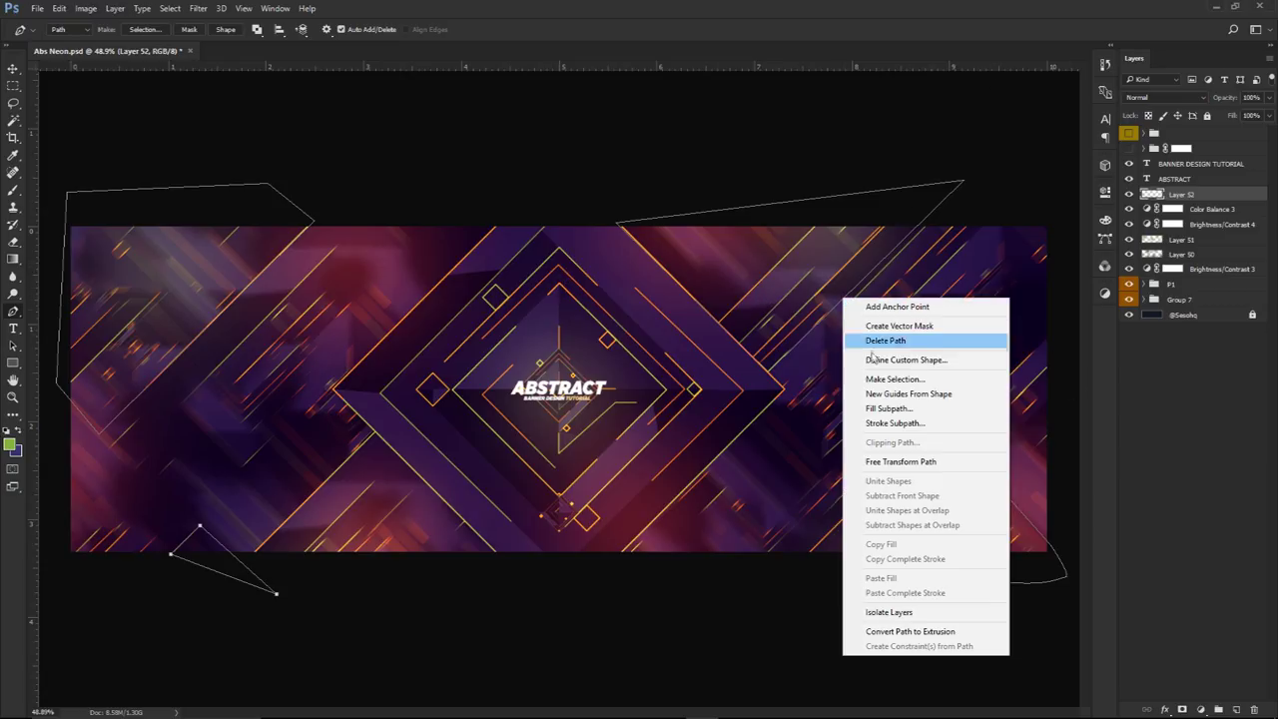
# Make a selection from the paths, undoing the first attempt
pyautogui.click(900, 305)
pyautogui.rightClick(901, 314)
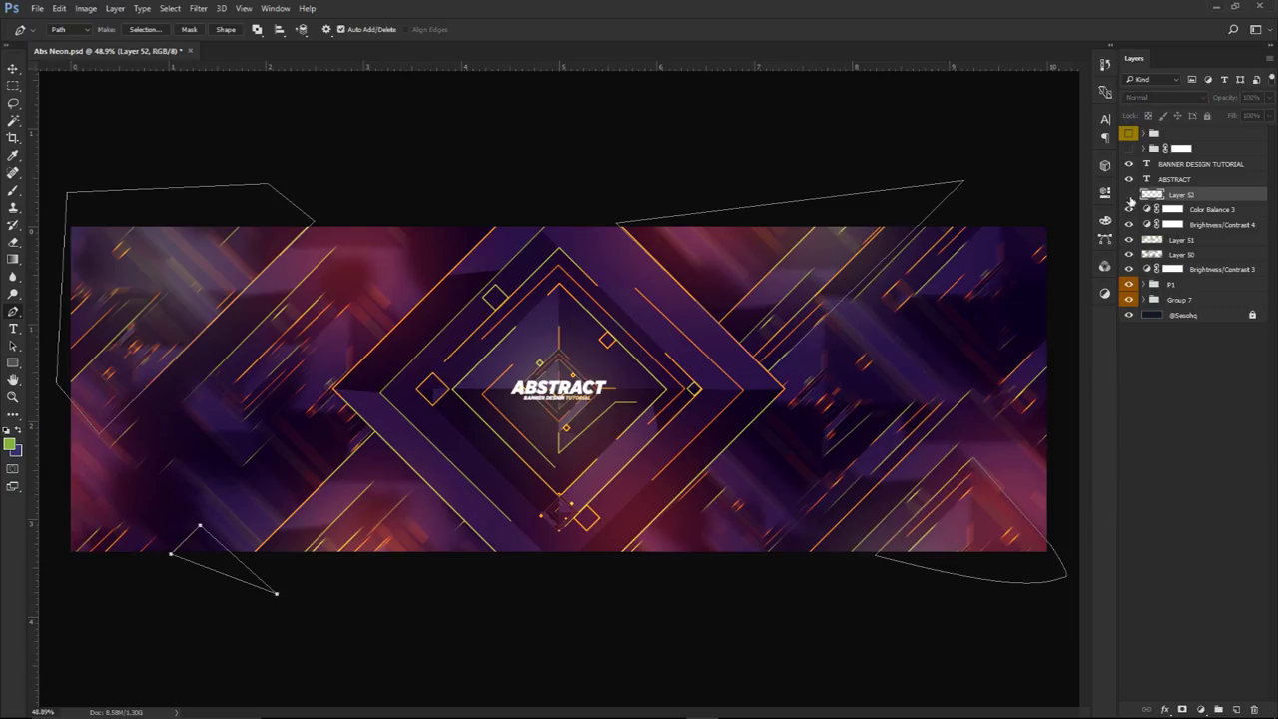
pyautogui.rightClick(874, 293)
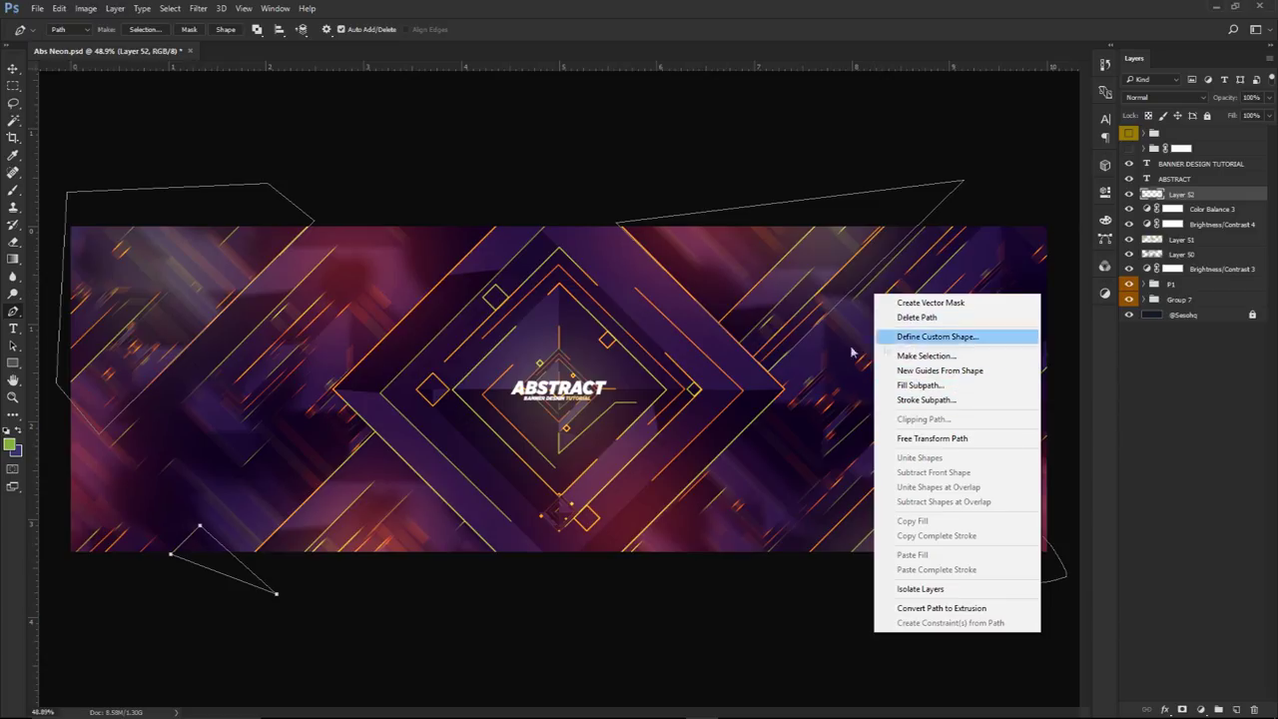
pyautogui.rightClick(820, 359)
pyautogui.rightClick(771, 324)
pyautogui.click(826, 386)
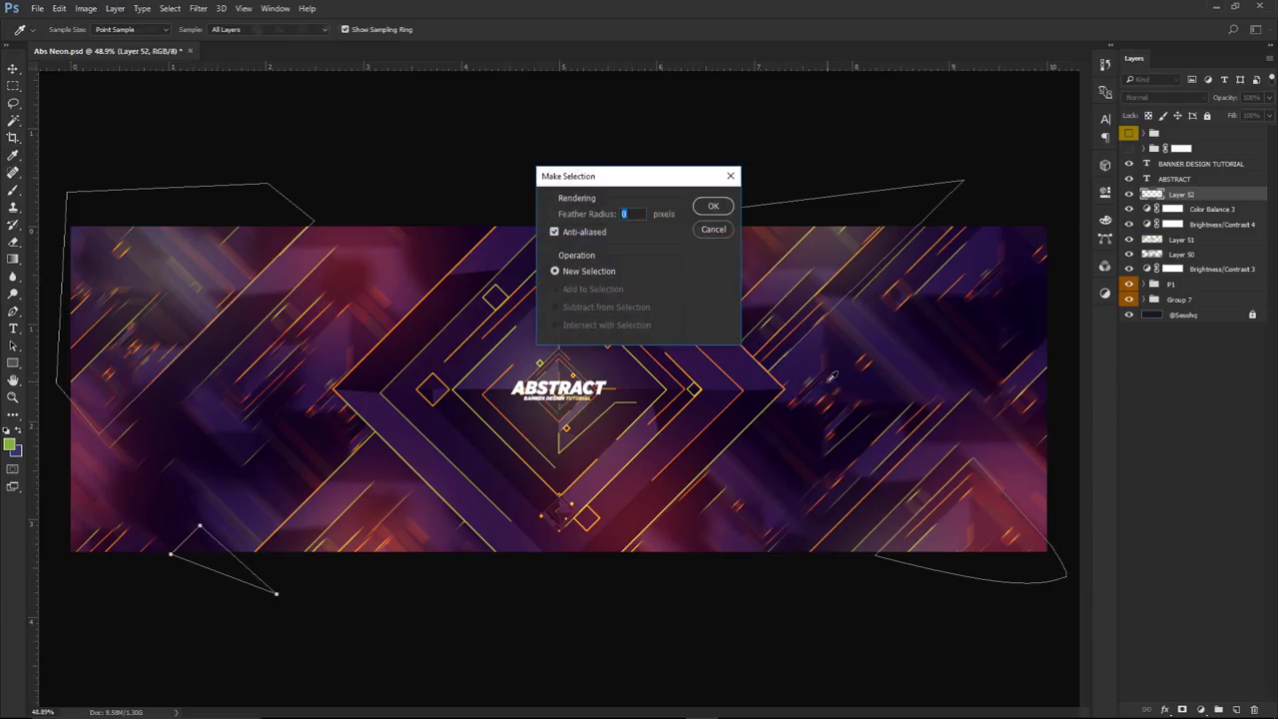
pyautogui.press('Return')
pyautogui.hotkey('ctrl', 'z')
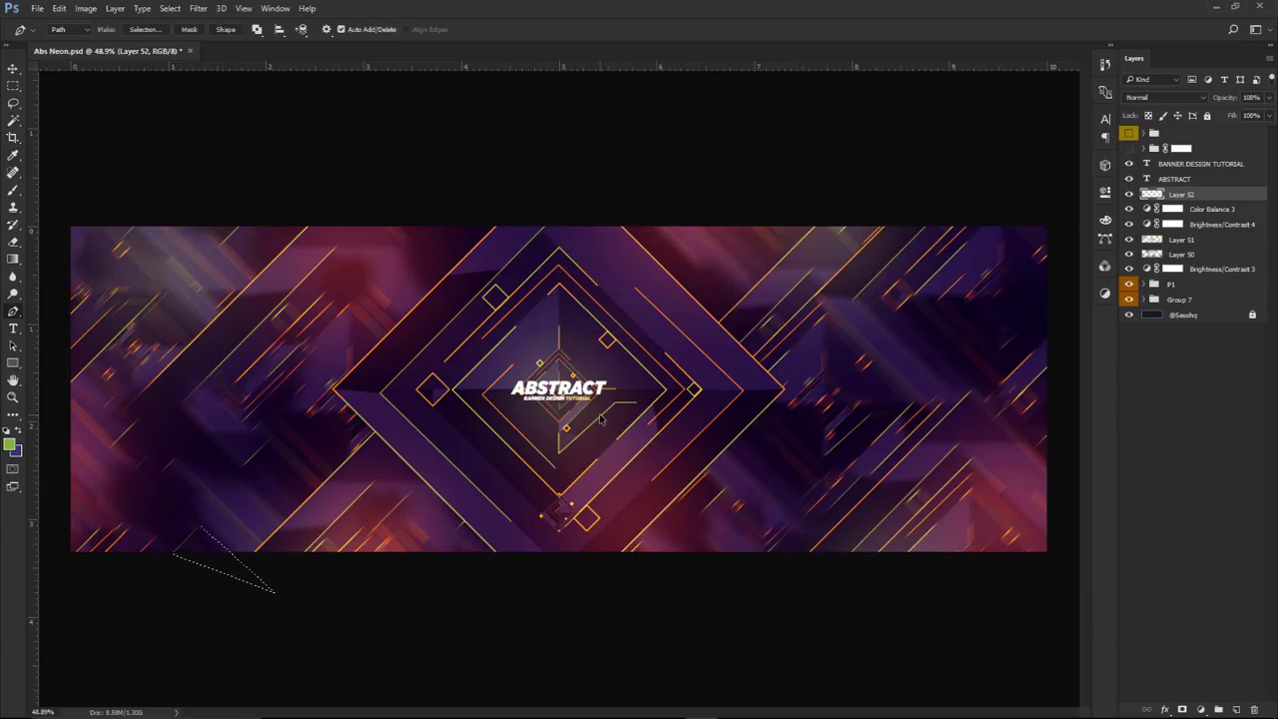
# Turn all paths into a selection, delete those corners from Layer 52, and deselect
pyautogui.rightClick(600, 401)
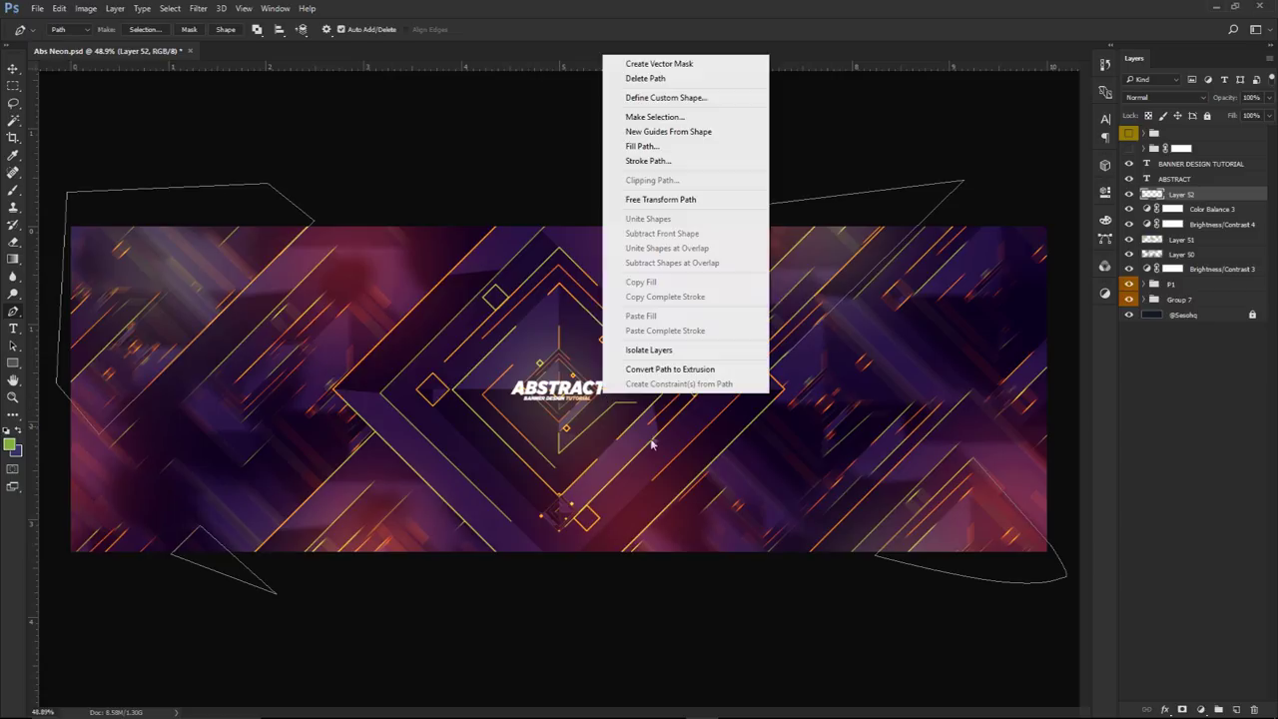
pyautogui.click(650, 116)
pyautogui.press('Return')
pyautogui.press('Delete')
pyautogui.hotkey('ctrl', 'd')
# Merge copies of Color Balance 3 down to the background into one Color Balance 3 copy layer
pyautogui.press('v')
pyautogui.click(1172, 208)
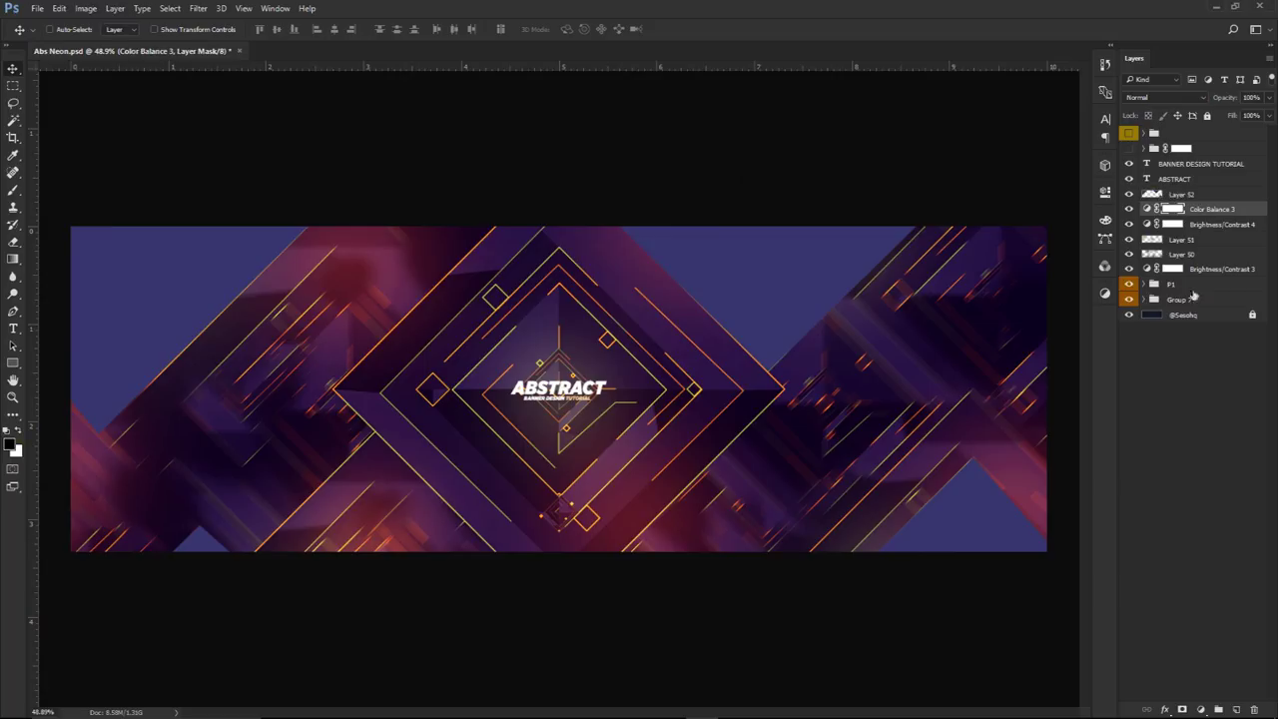
pyautogui.keyDown('shift'); pyautogui.click(1188, 316); pyautogui.keyUp('shift')
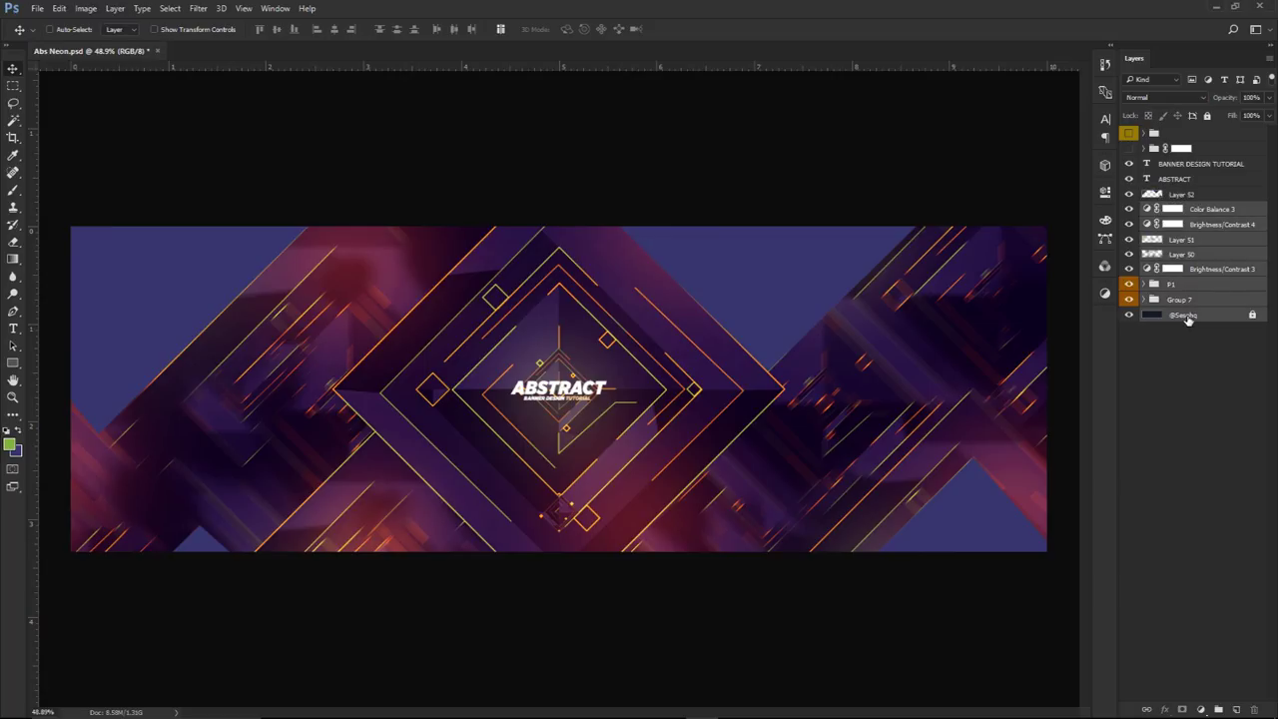
pyautogui.hotkey('ctrl', 'j')
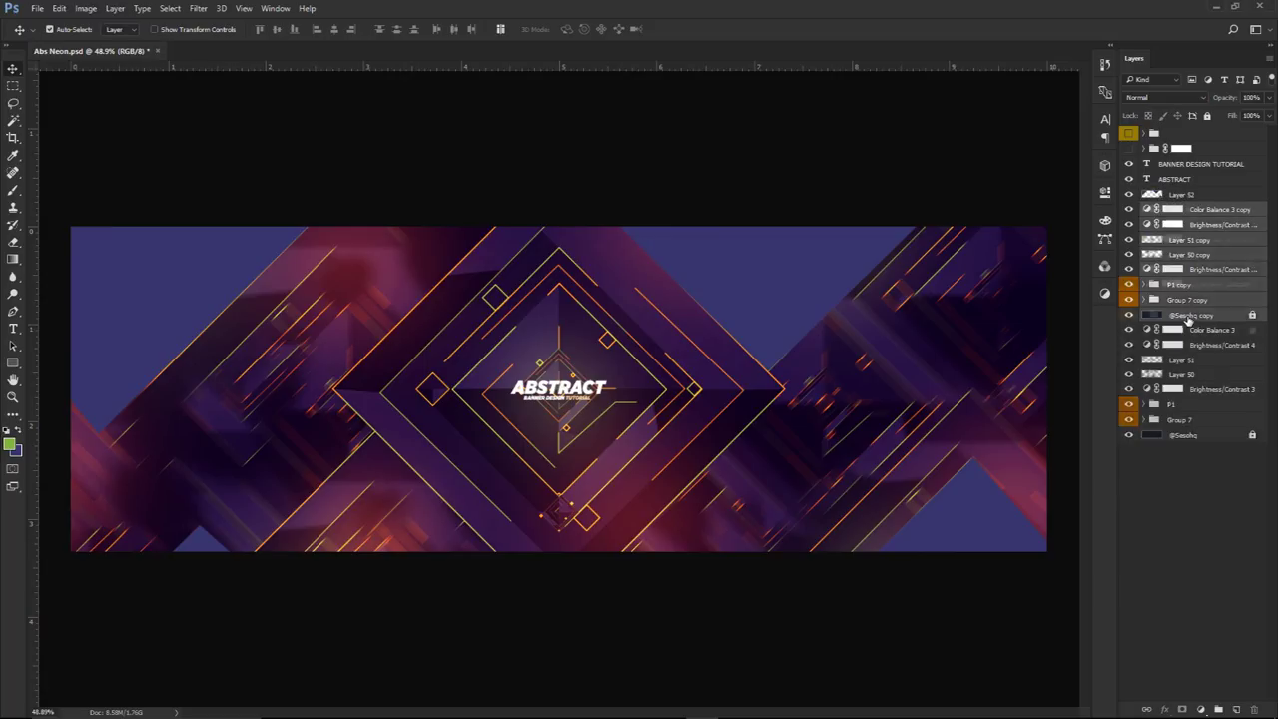
pyautogui.hotkey('ctrl', 'e')
# Compare Layer 52 on and off, load its corner triangles as a selection, and hide it
pyautogui.click(1130, 193)
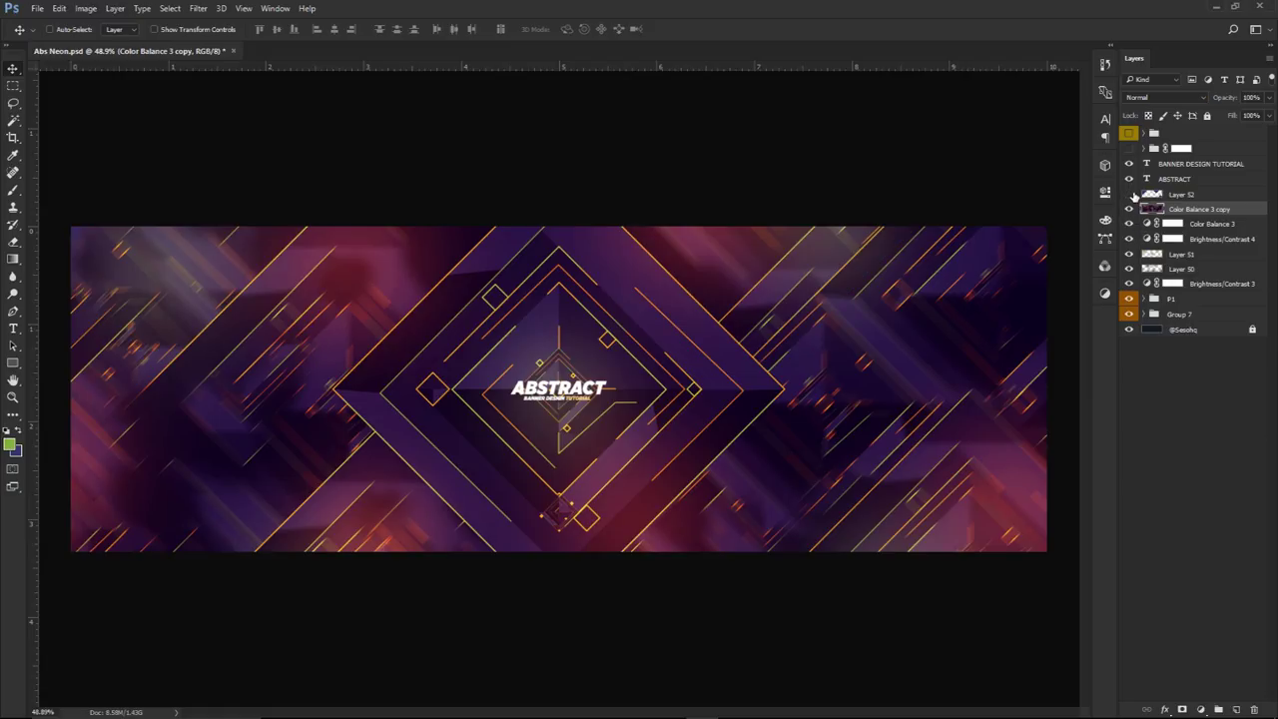
pyautogui.click(1129, 194)
pyautogui.click(1129, 194)
pyautogui.click(1129, 194)
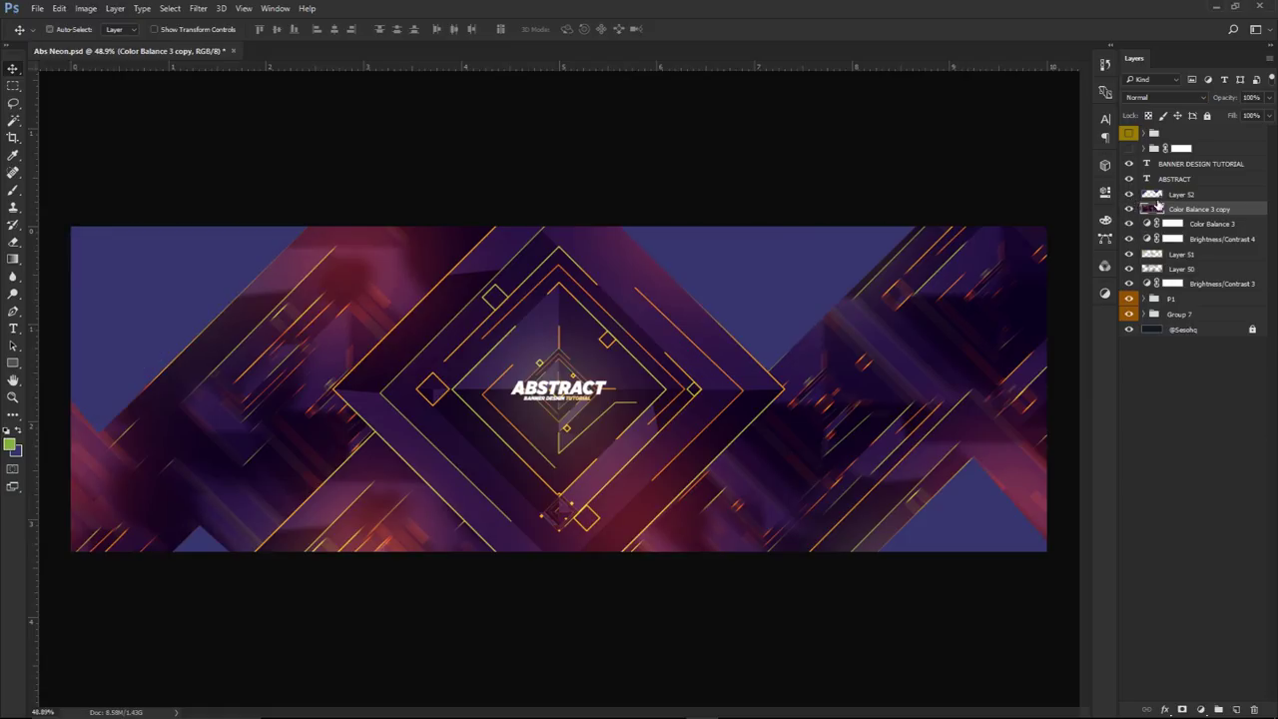
pyautogui.keyDown('ctrl'); pyautogui.click(1154, 196); pyautogui.keyUp('ctrl')
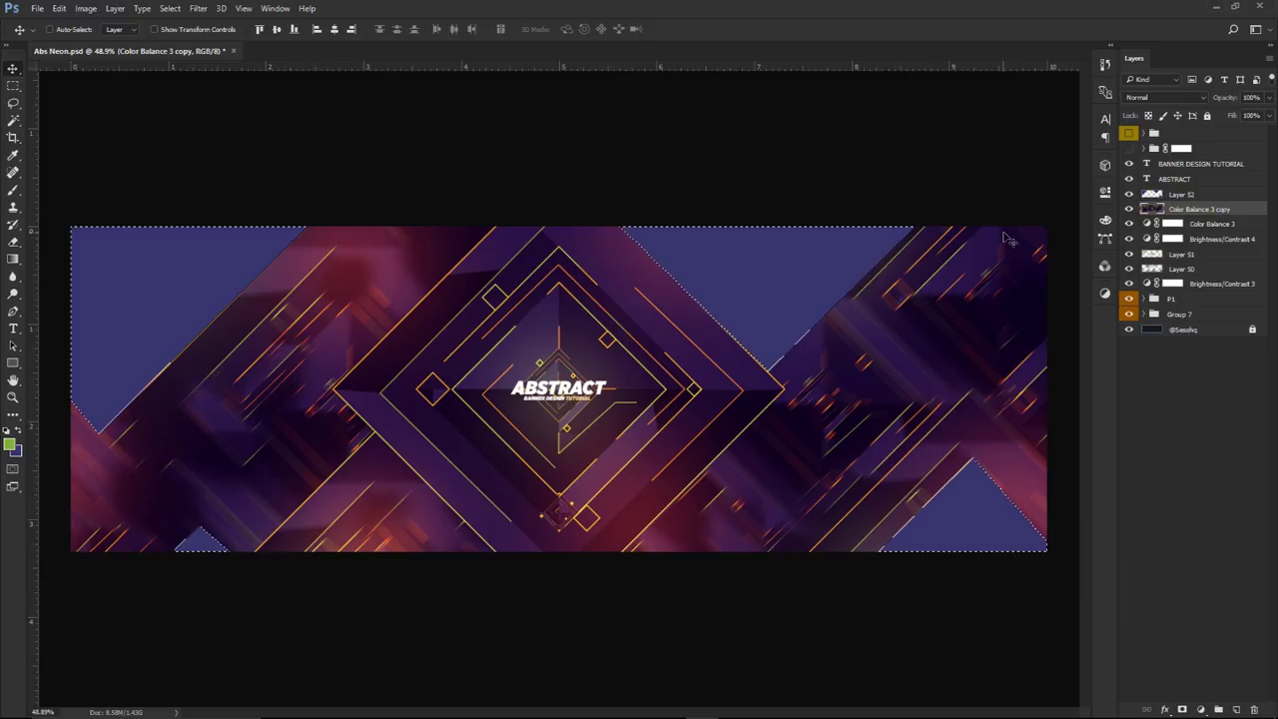
pyautogui.click(1129, 193)
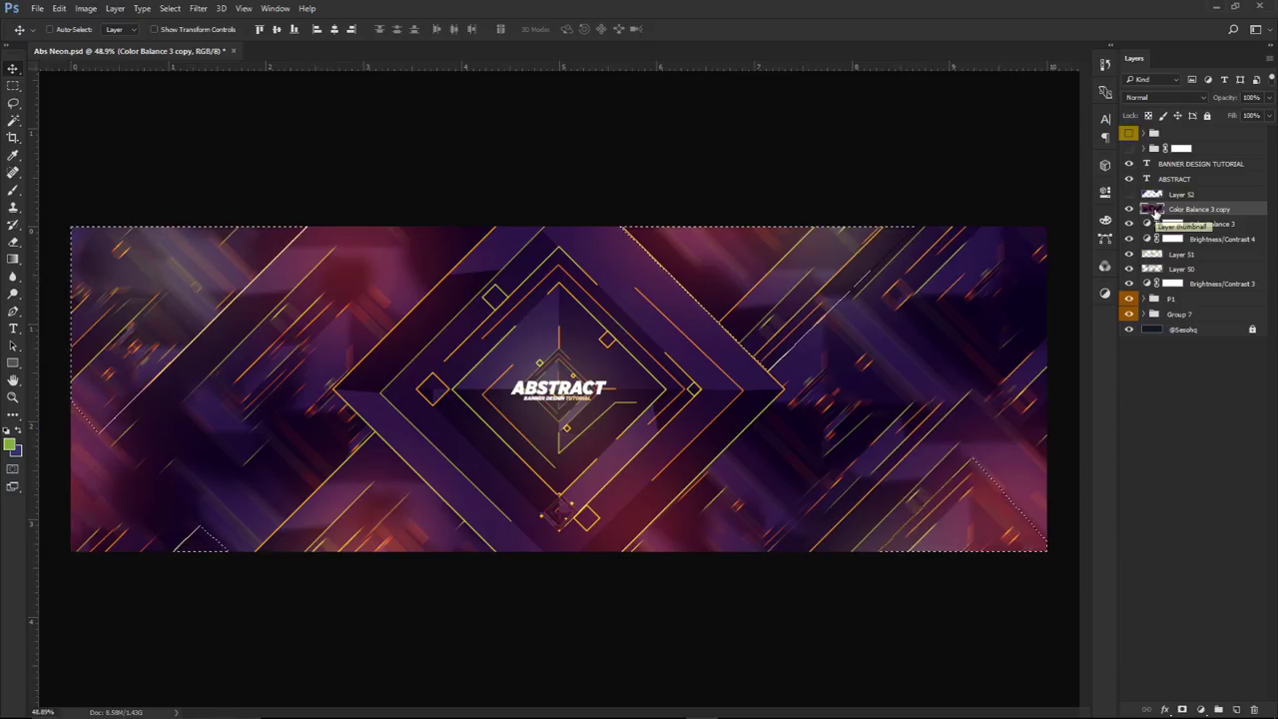
pyautogui.press('m')
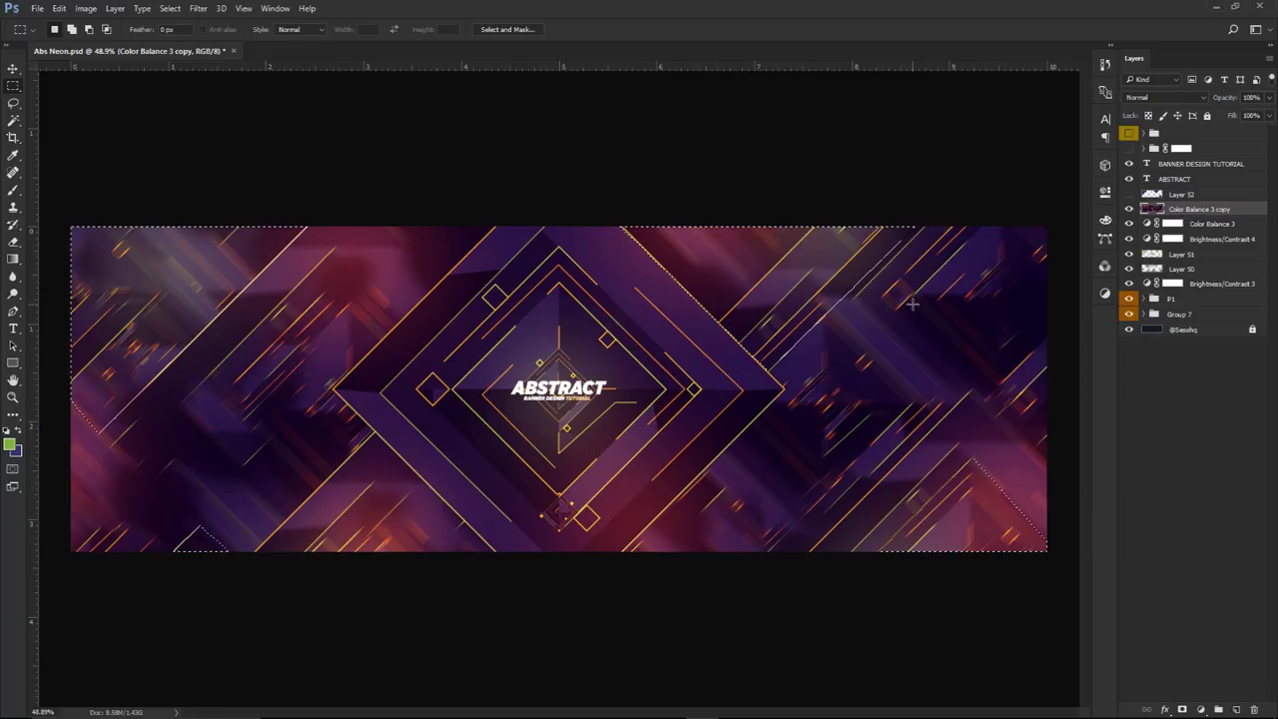
pyautogui.rightClick(869, 314)
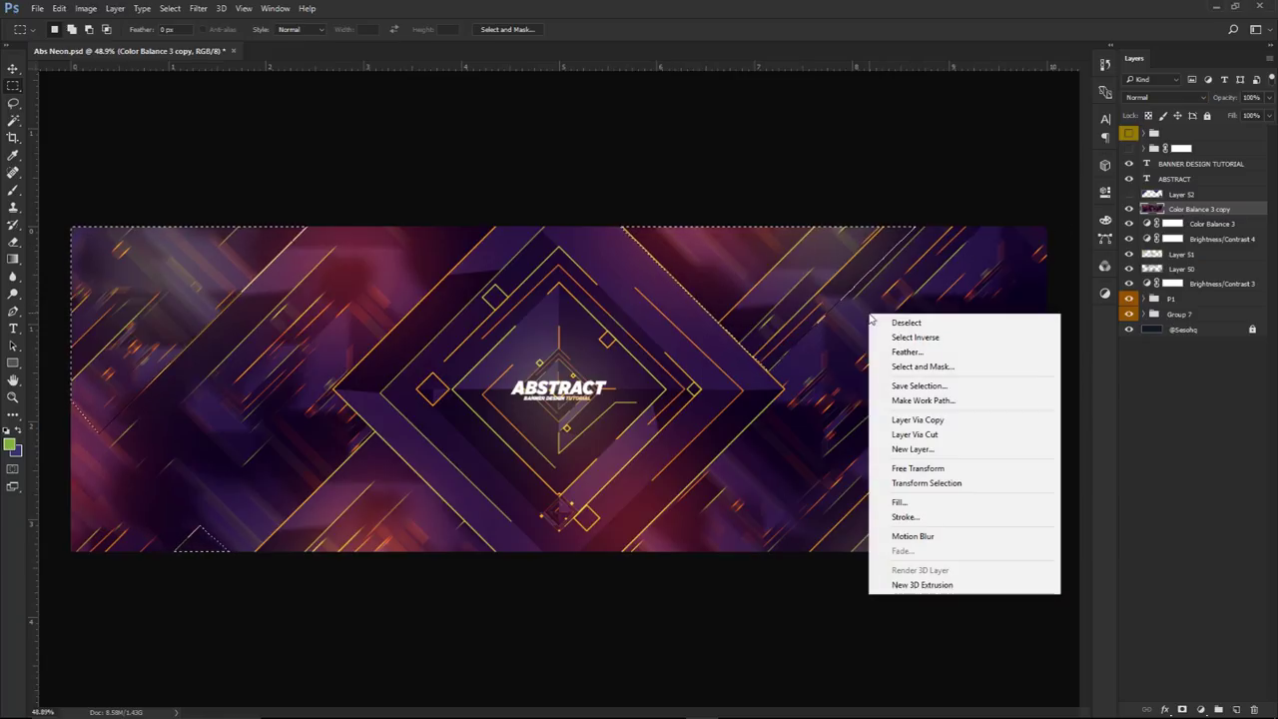
# Cut the selected corners onto new Layer 53, delete the leftover merged copy, and set Layer 53 to Soft Light
pyautogui.click(926, 436)
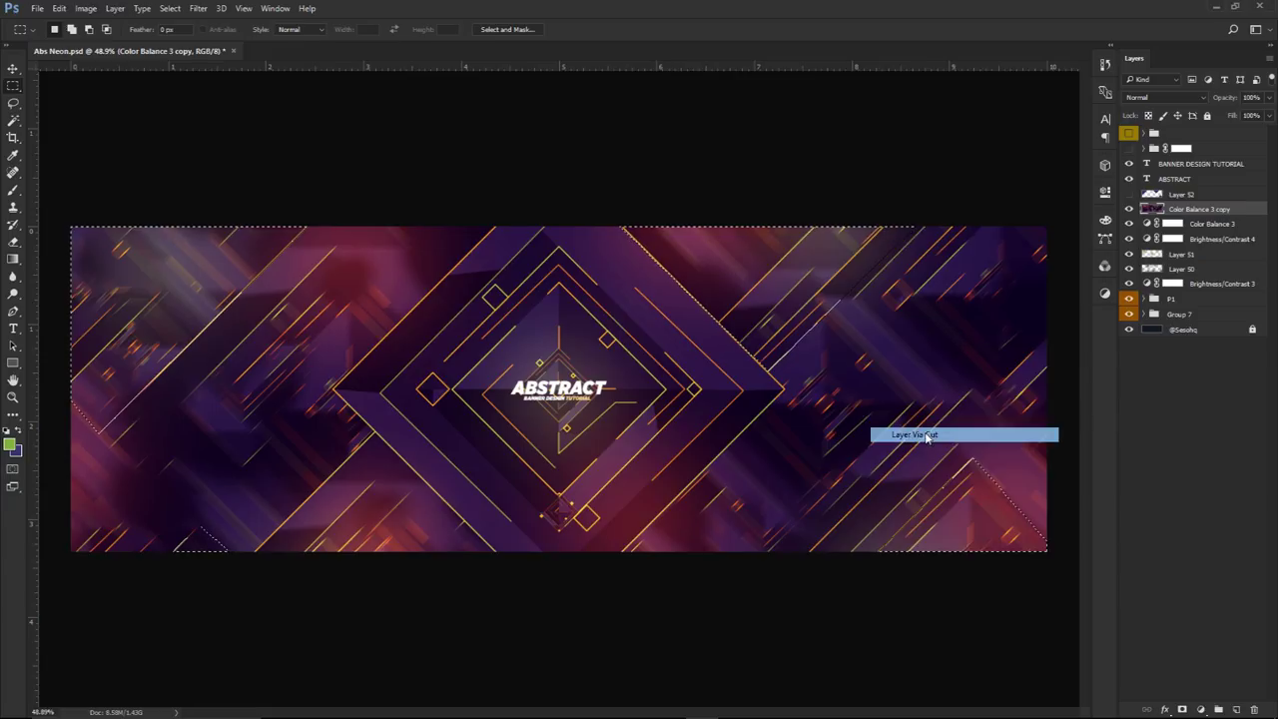
pyautogui.click(1174, 226)
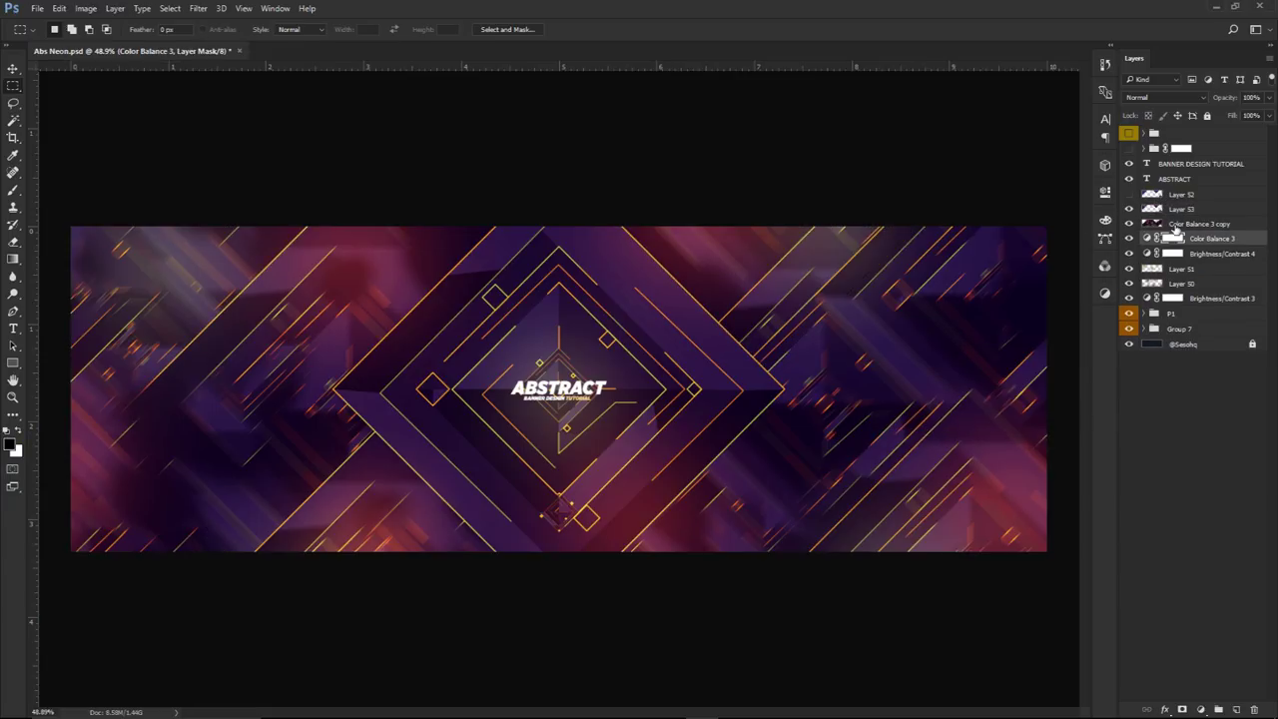
pyautogui.press('Delete')
pyautogui.click(1190, 207)
pyautogui.click(1165, 97)
pyautogui.click(1141, 239)
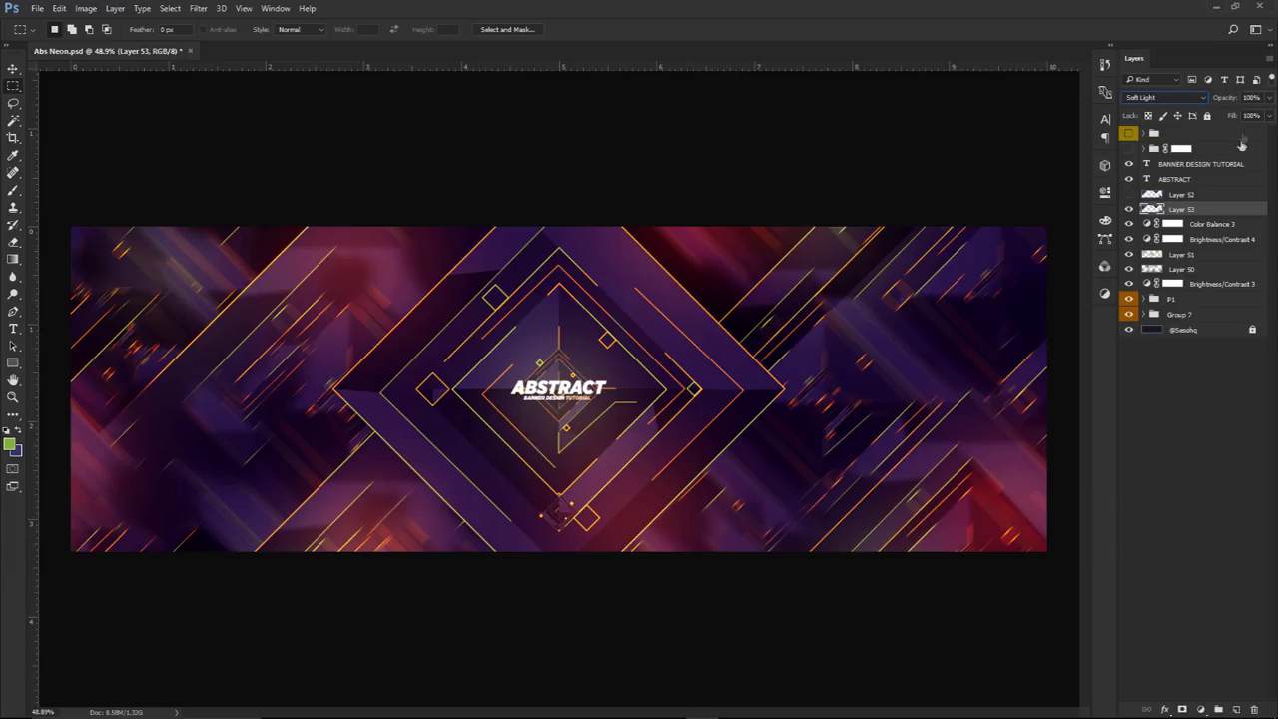
pyautogui.moveTo(1267, 98); pyautogui.dragTo(1239, 116)
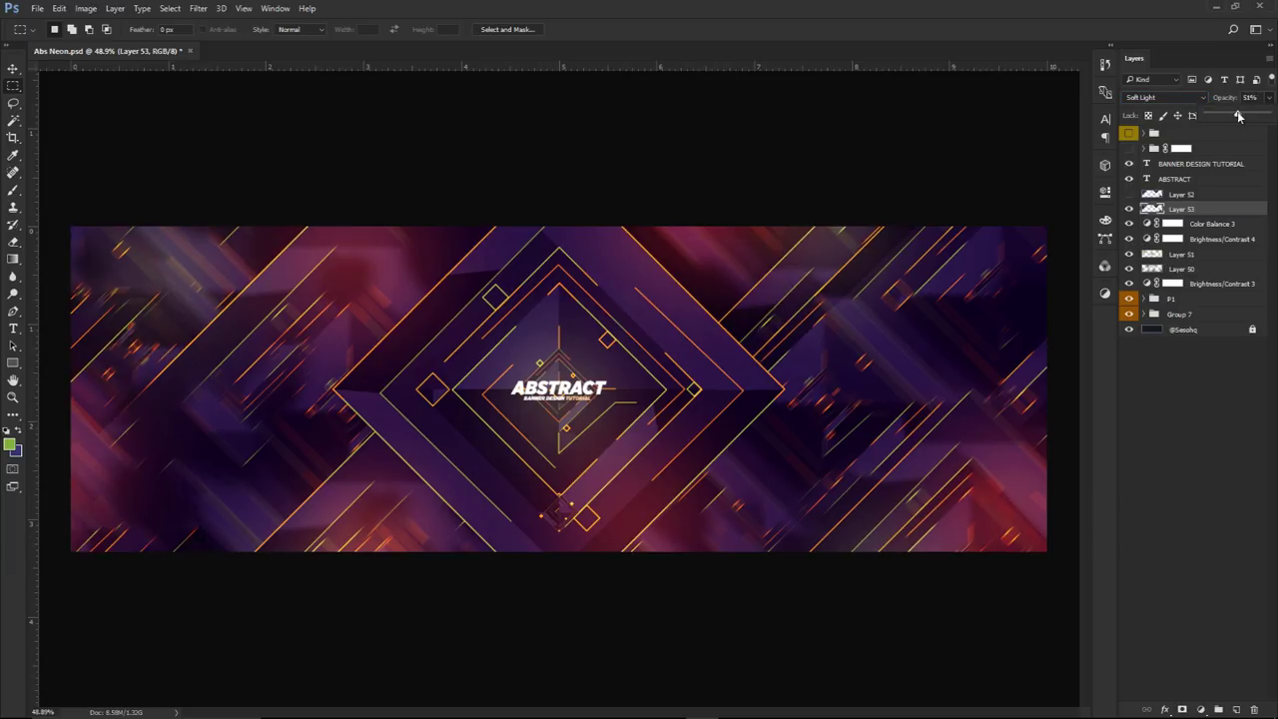
# Lower Layer 53's opacity to 30%, move it down just above P1, and keep it on Soft Light
pyautogui.press('v')
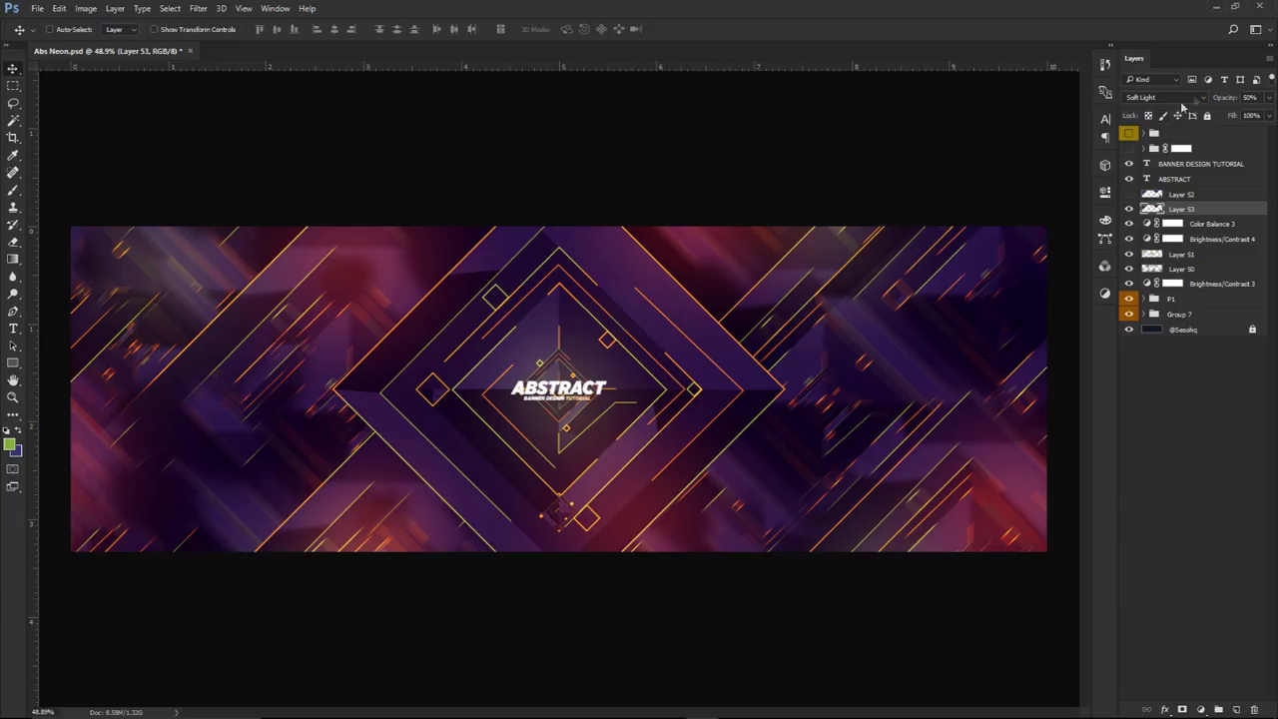
pyautogui.moveTo(1265, 97); pyautogui.dragTo(1230, 117)
pyautogui.moveTo(1181, 268); pyautogui.dragTo(1189, 293)
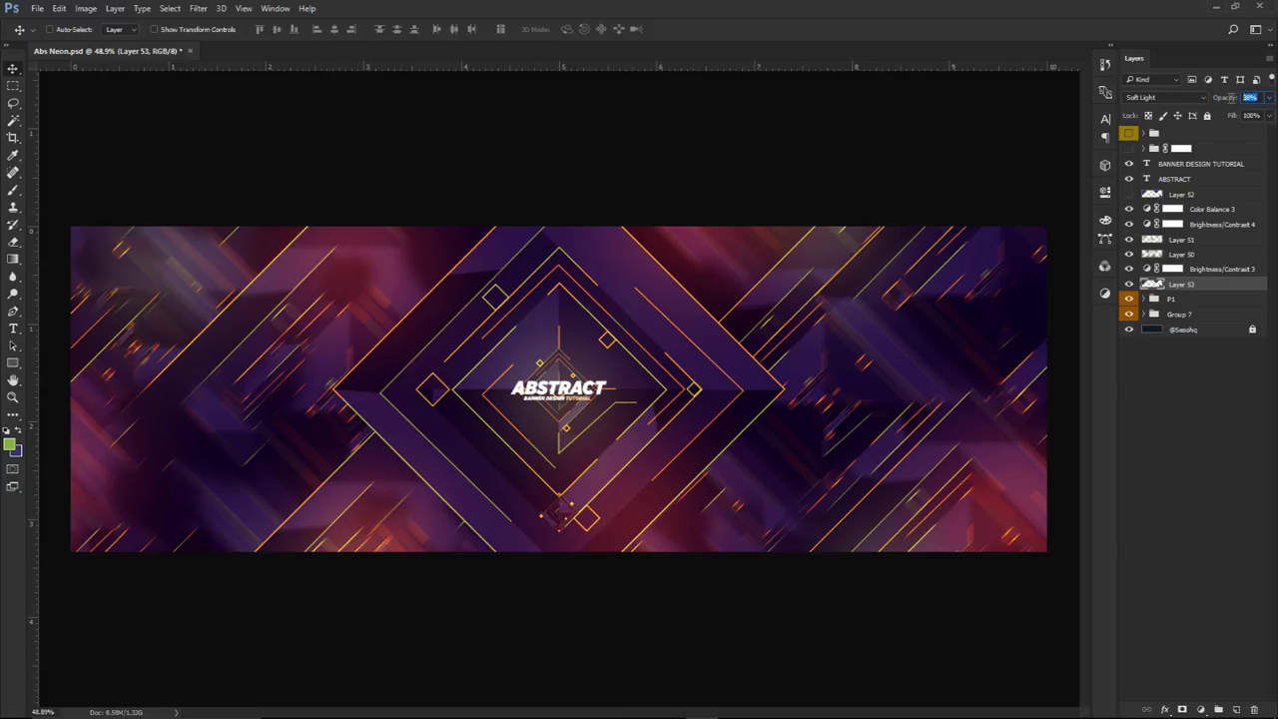
pyautogui.click(1138, 97)
pyautogui.press('Escape')
pyautogui.scroll(-8, 1135, 97)
pyautogui.scroll(5, 1135, 97)
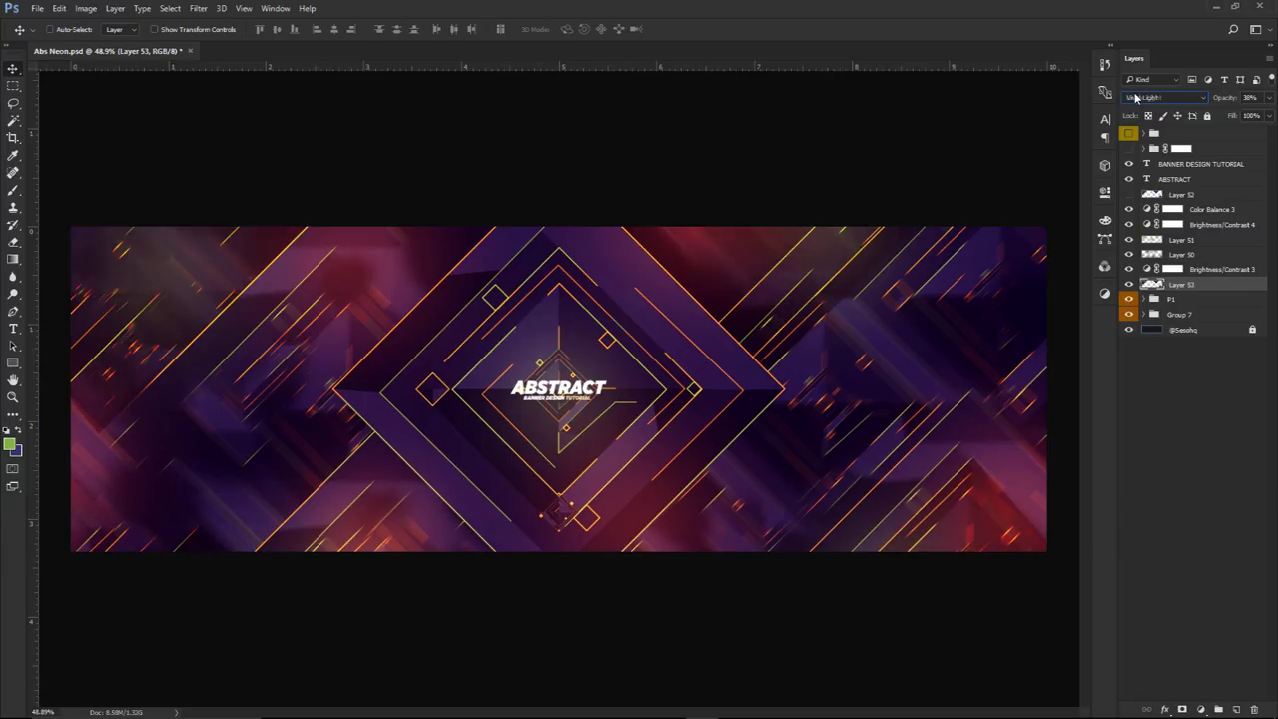
pyautogui.scroll(4, 1135, 97)
pyautogui.click(1135, 96)
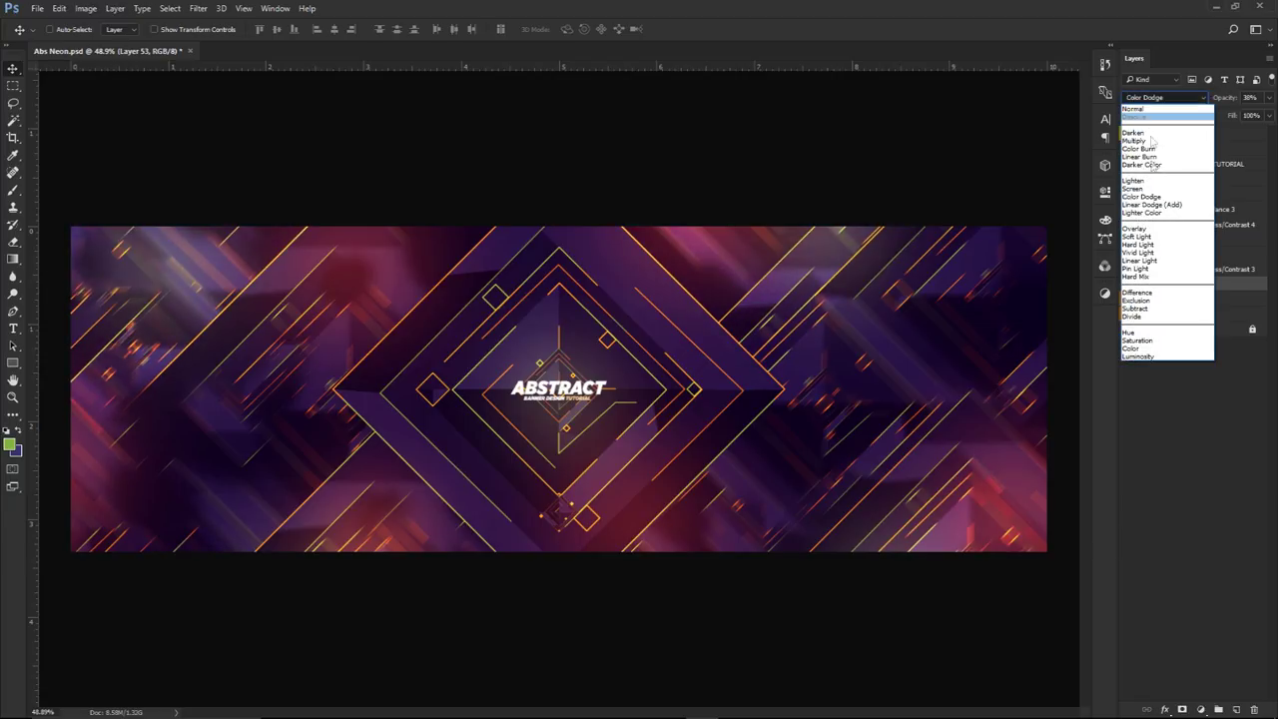
pyautogui.click(1138, 237)
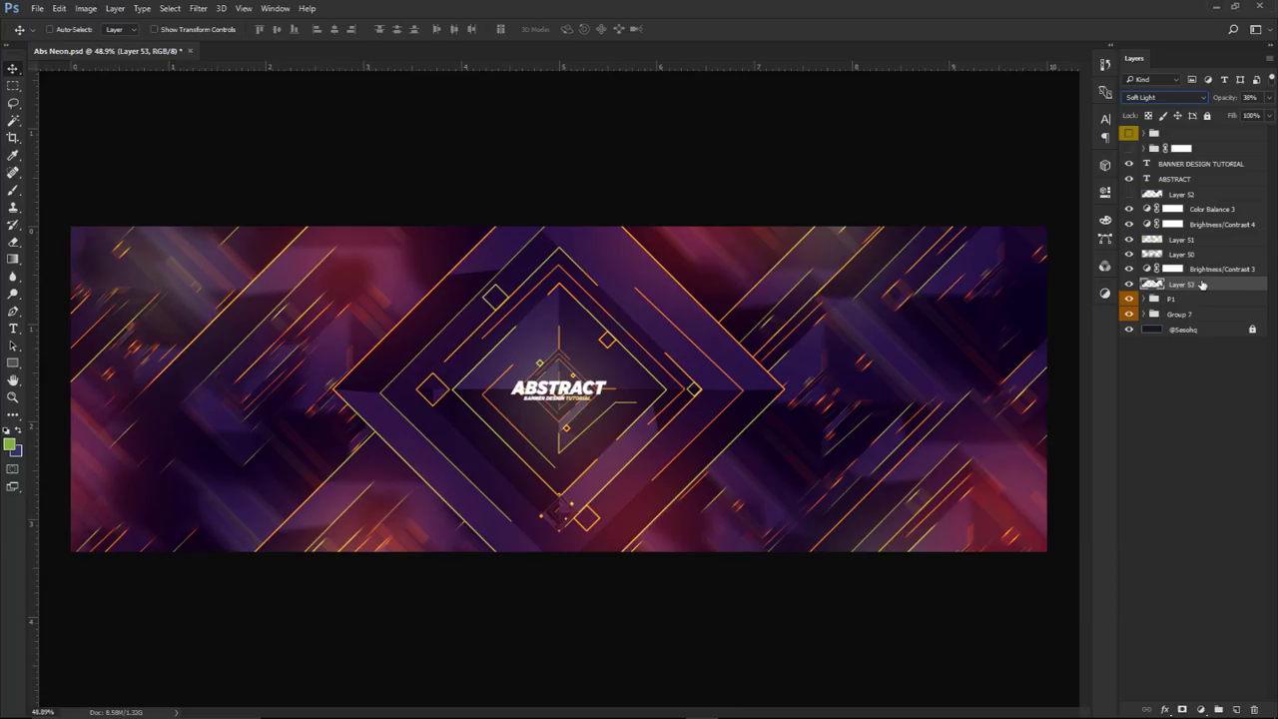
# Set a 524 px soft eraser on Layer 53, adjust the zoom, and select Color Balance 3
pyautogui.keyDown('ctrl'); pyautogui.click(719, 322); pyautogui.keyUp('ctrl')
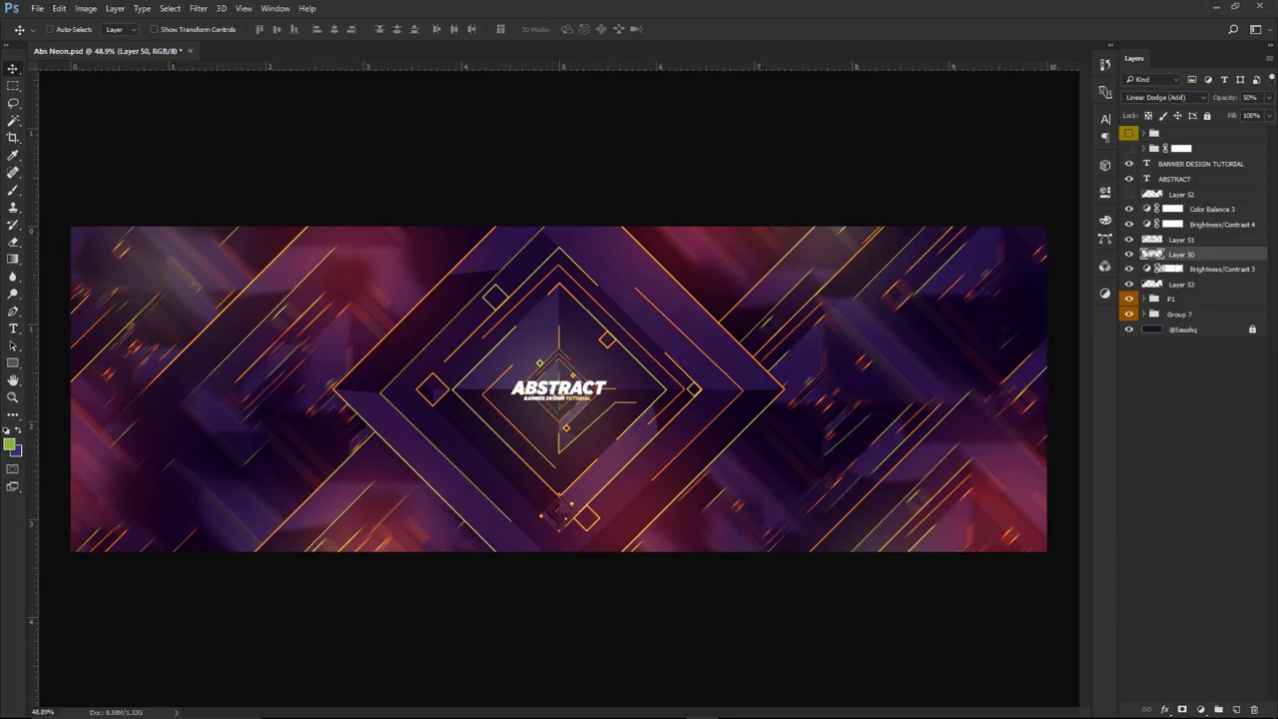
pyautogui.press('e')
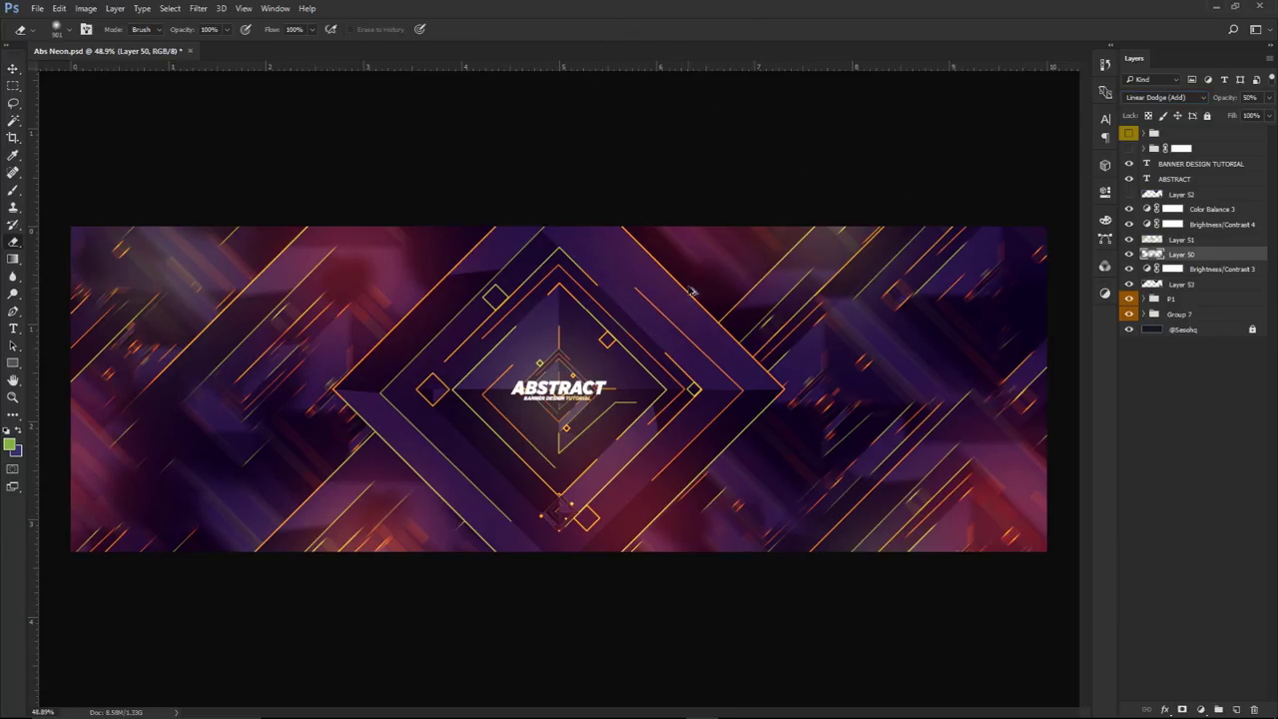
pyautogui.click(1179, 284)
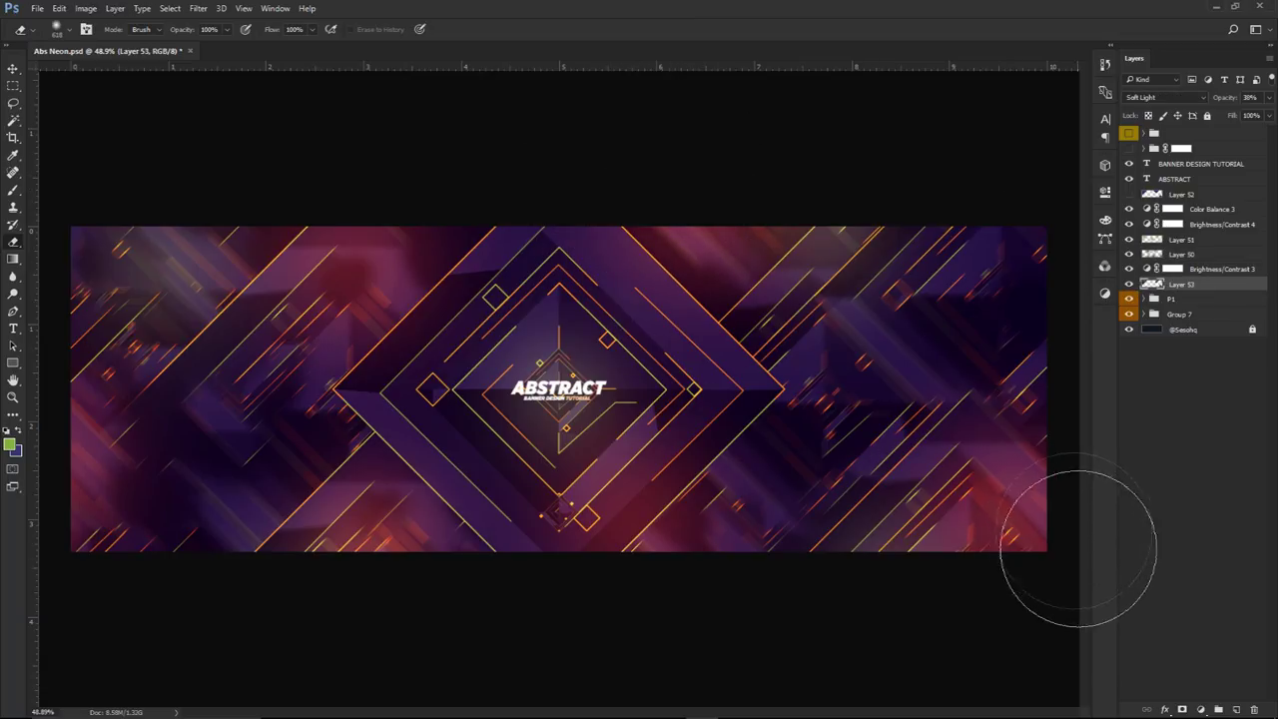
pyautogui.keyDown('alt'); pyautogui.rightClick(175, 432); pyautogui.keyUp('alt')
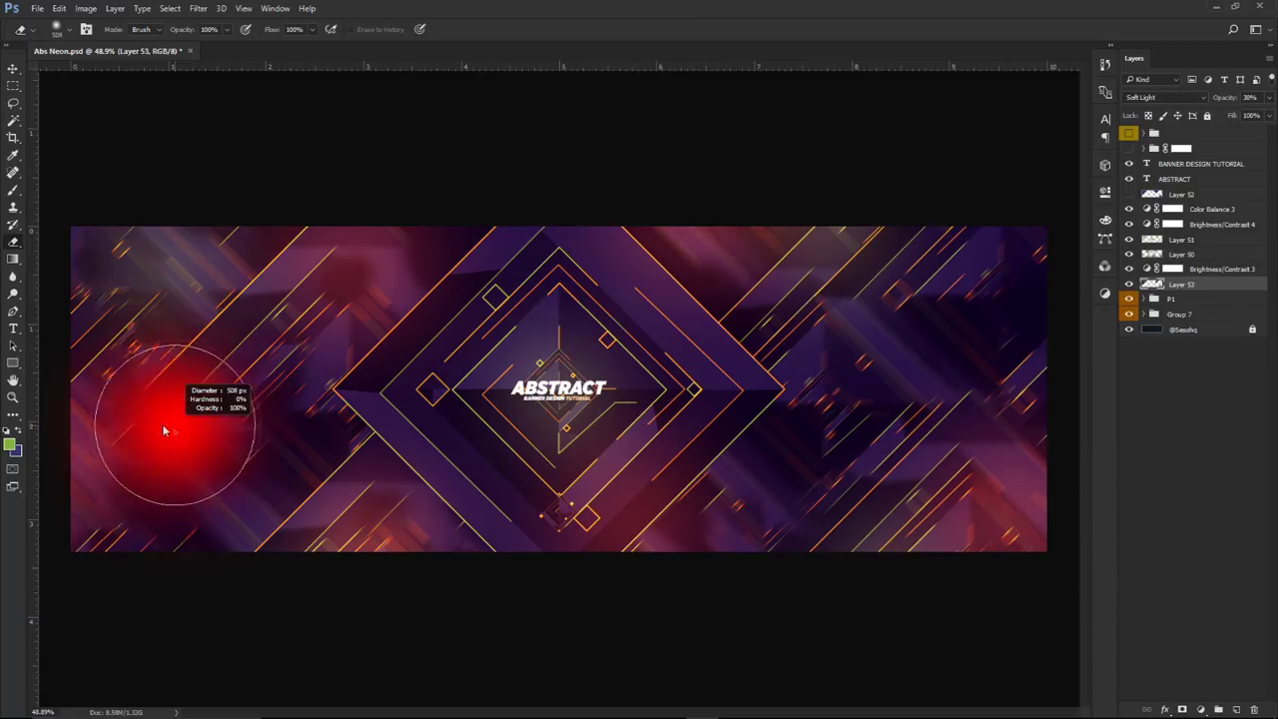
pyautogui.hotkey('ctrl', '-')
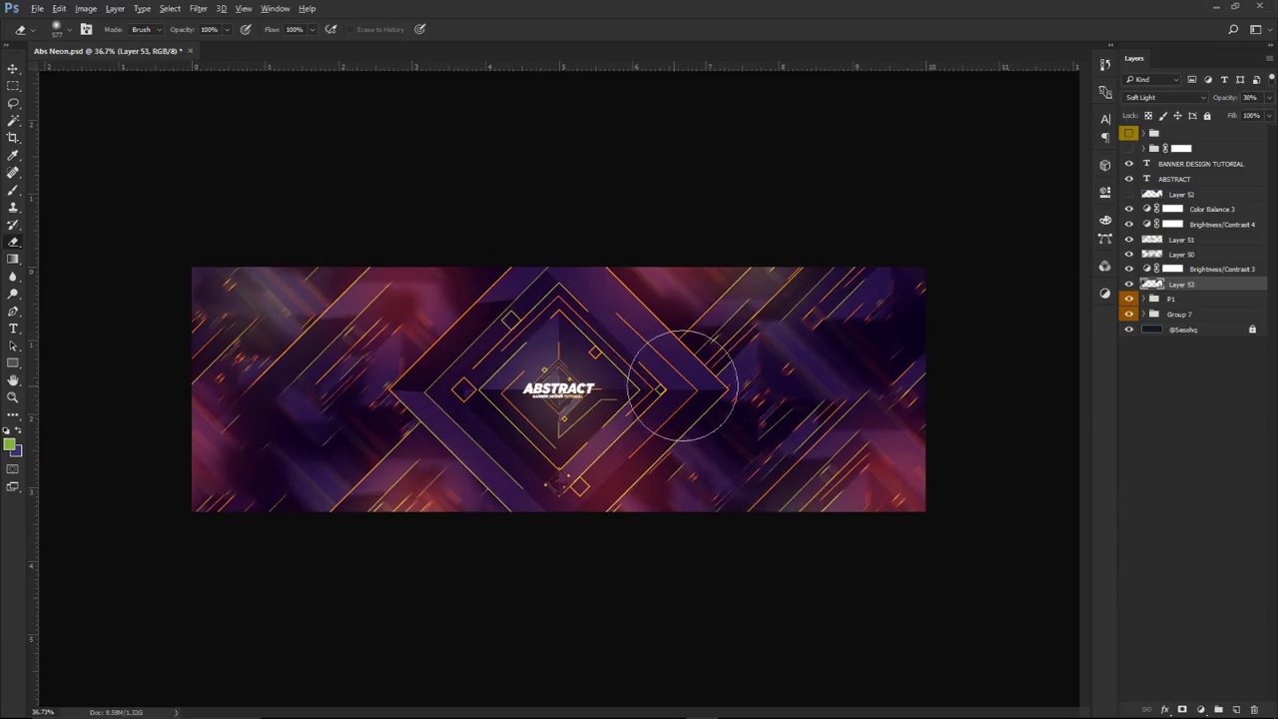
pyautogui.hotkey('ctrl', '+')
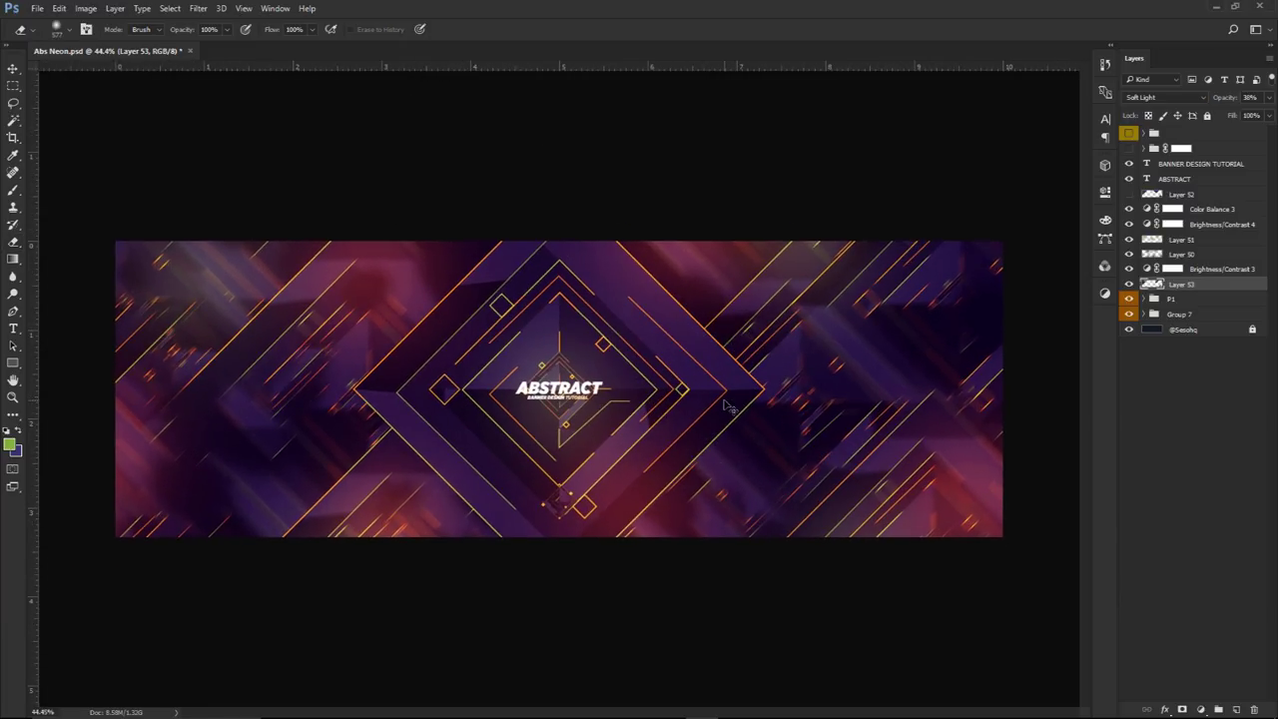
pyautogui.press('v')
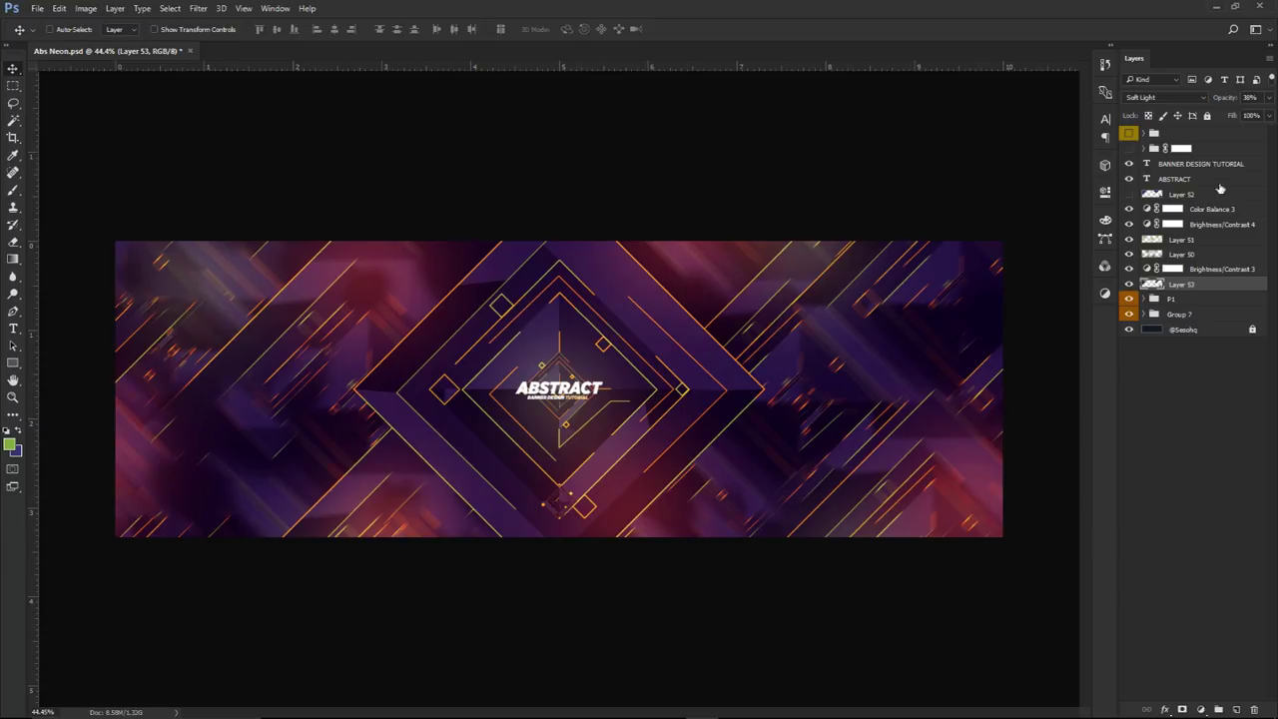
pyautogui.click(1194, 207)
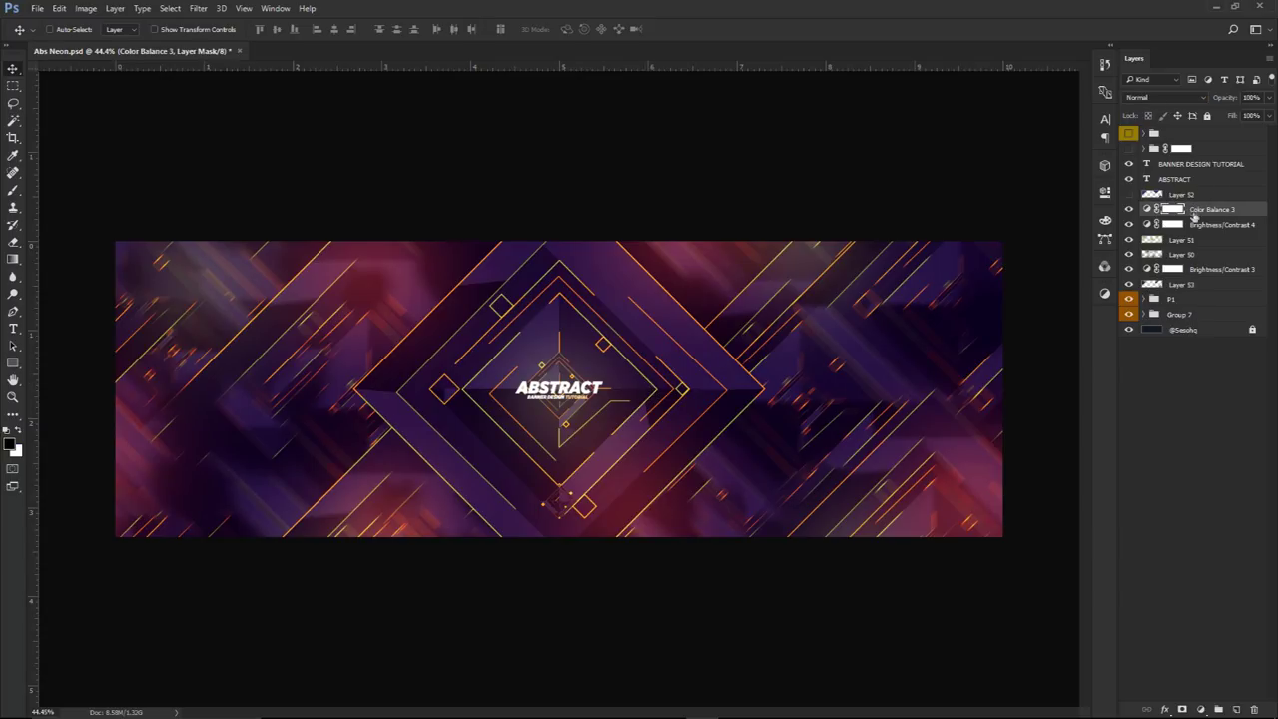
pyautogui.click(1200, 708)
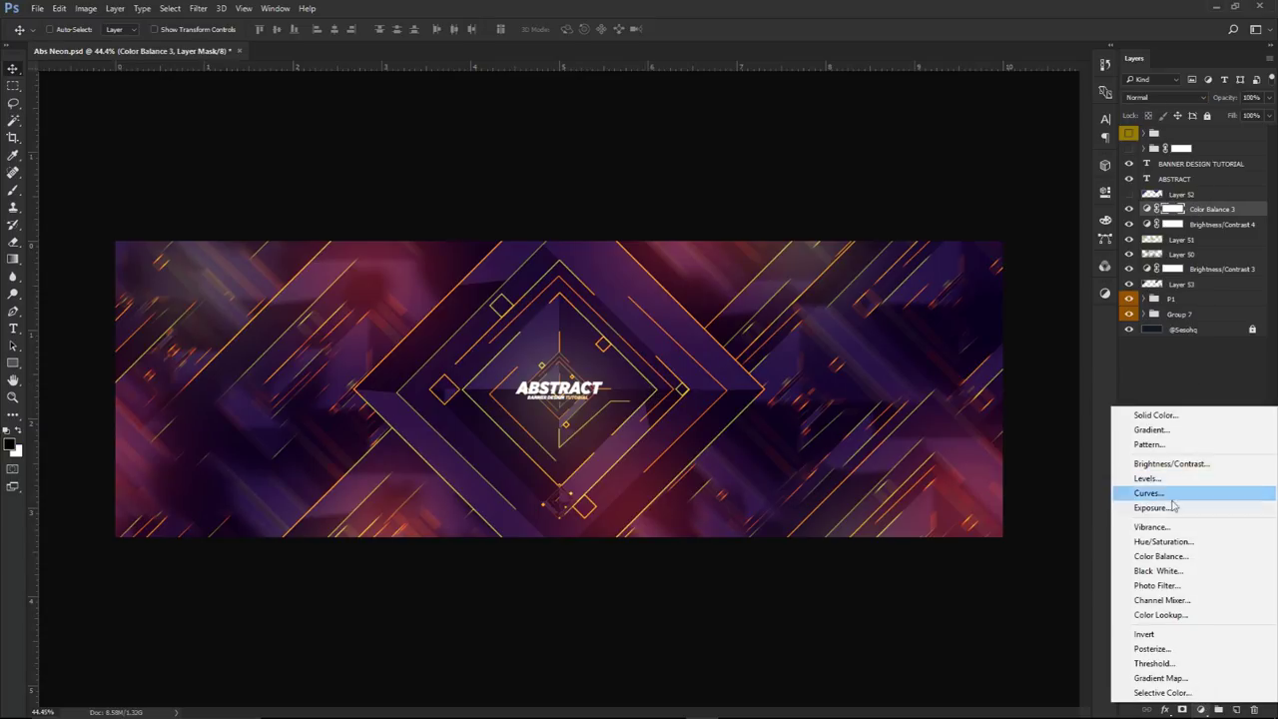
# Add a Levels adjustment with black point 9, midtones 0.90 and white point near 235
pyautogui.click(1148, 479)
pyautogui.moveTo(928, 325); pyautogui.dragTo(993, 329)
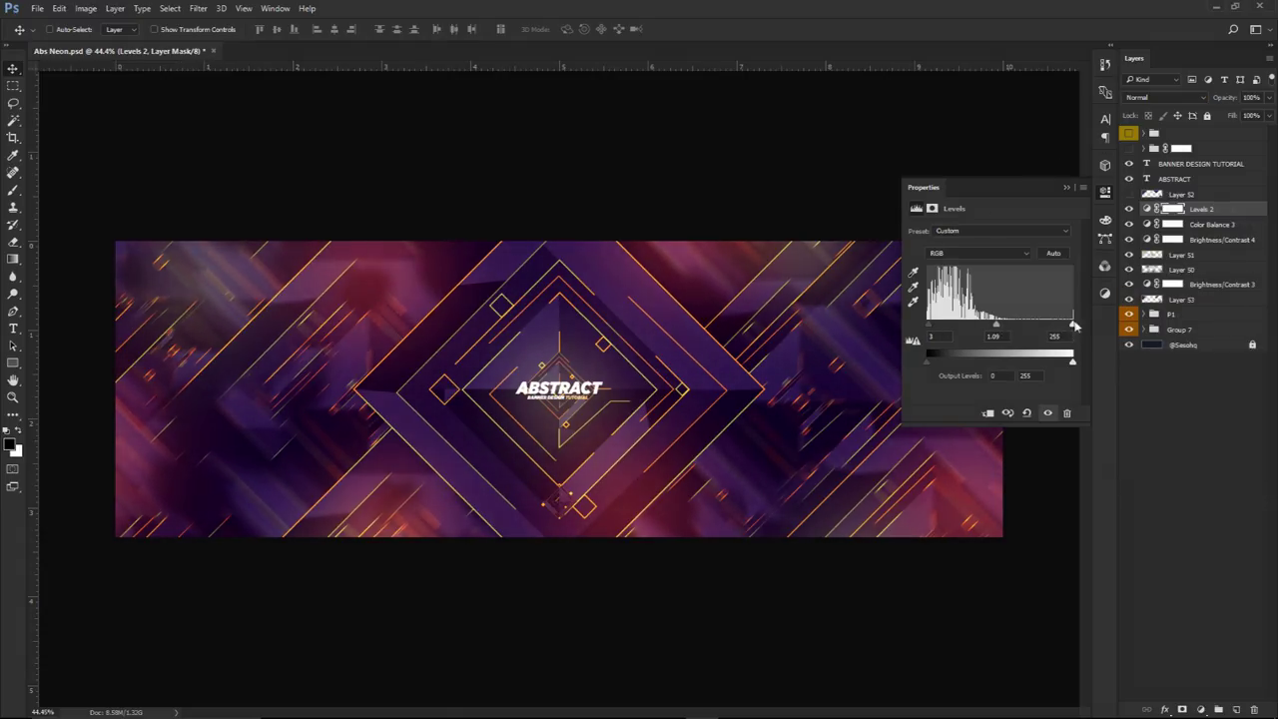
pyautogui.moveTo(995, 327); pyautogui.dragTo(1008, 327)
pyautogui.moveTo(929, 325); pyautogui.dragTo(935, 329)
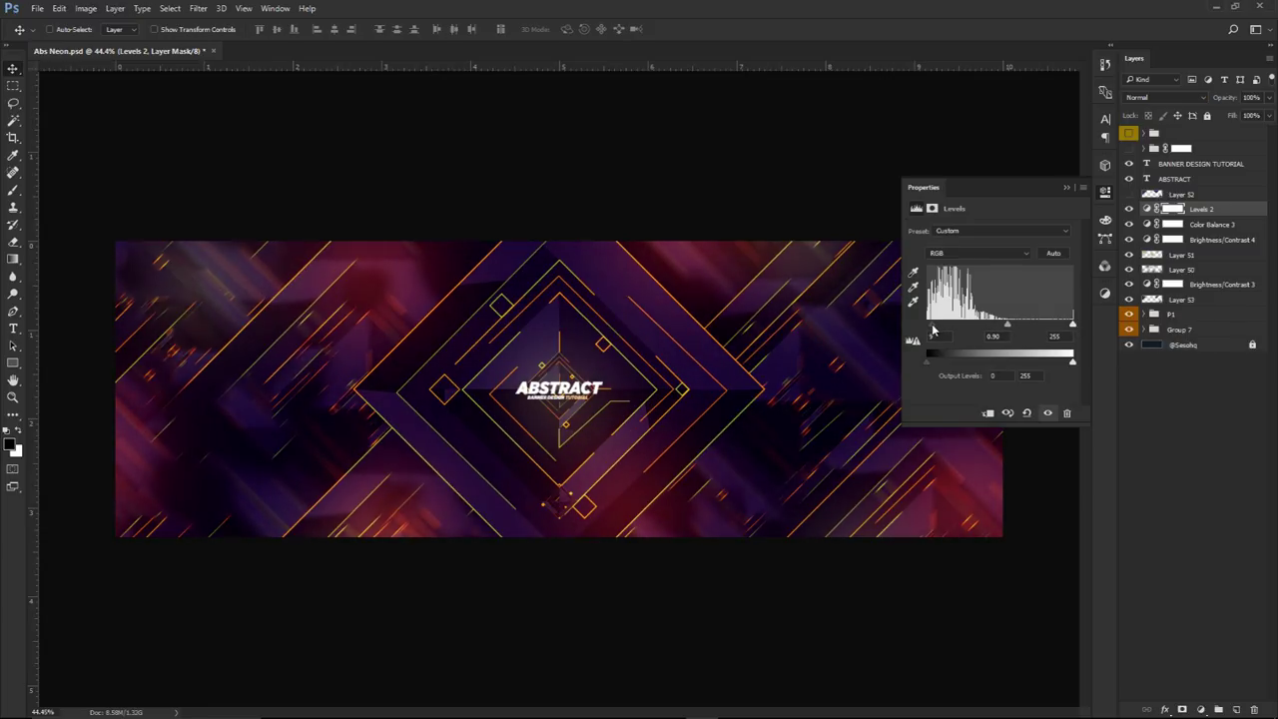
pyautogui.moveTo(1072, 326); pyautogui.dragTo(1051, 329)
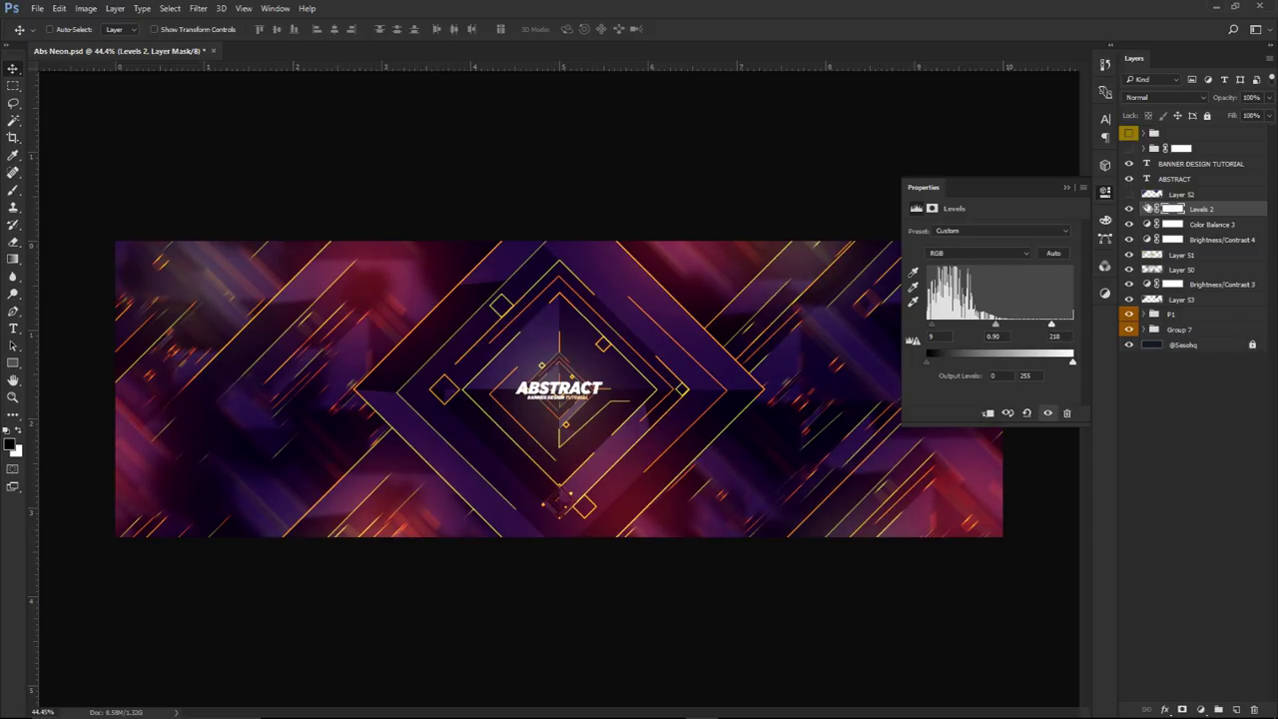
pyautogui.click(1105, 192)
pyautogui.click(1130, 209)
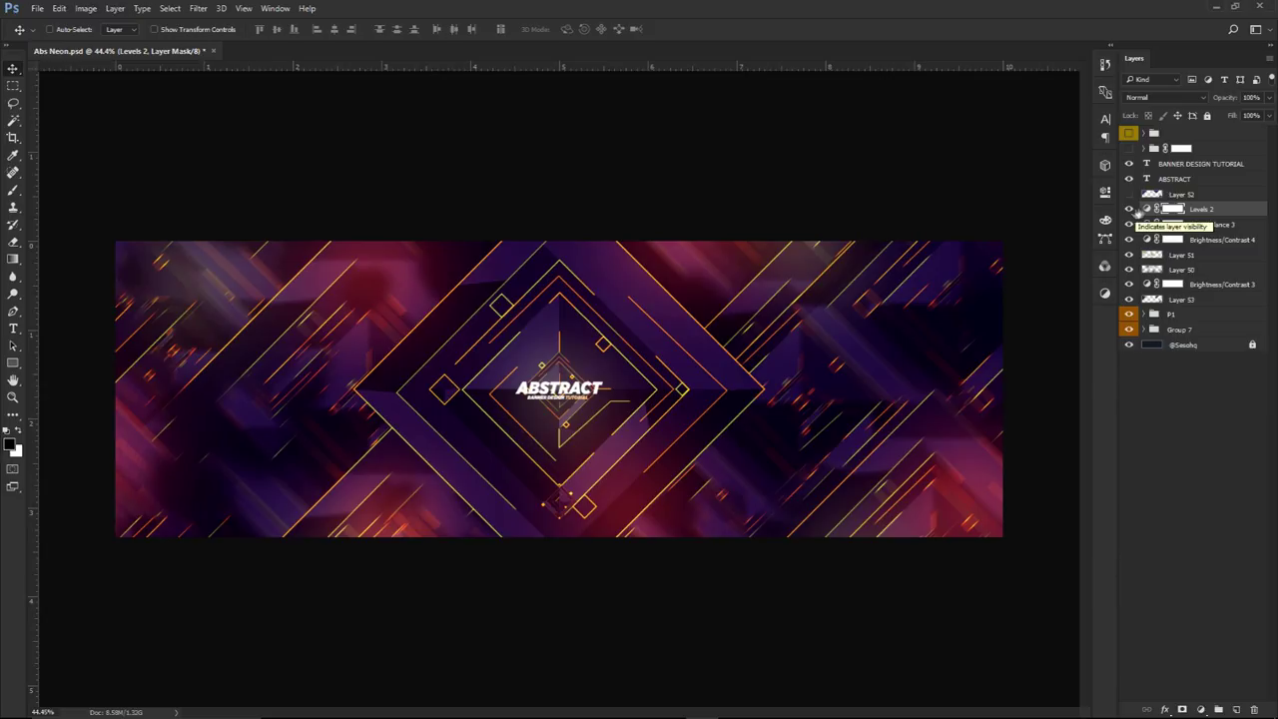
pyautogui.doubleClick(1147, 209)
pyautogui.moveTo(1051, 330); pyautogui.dragTo(1062, 327)
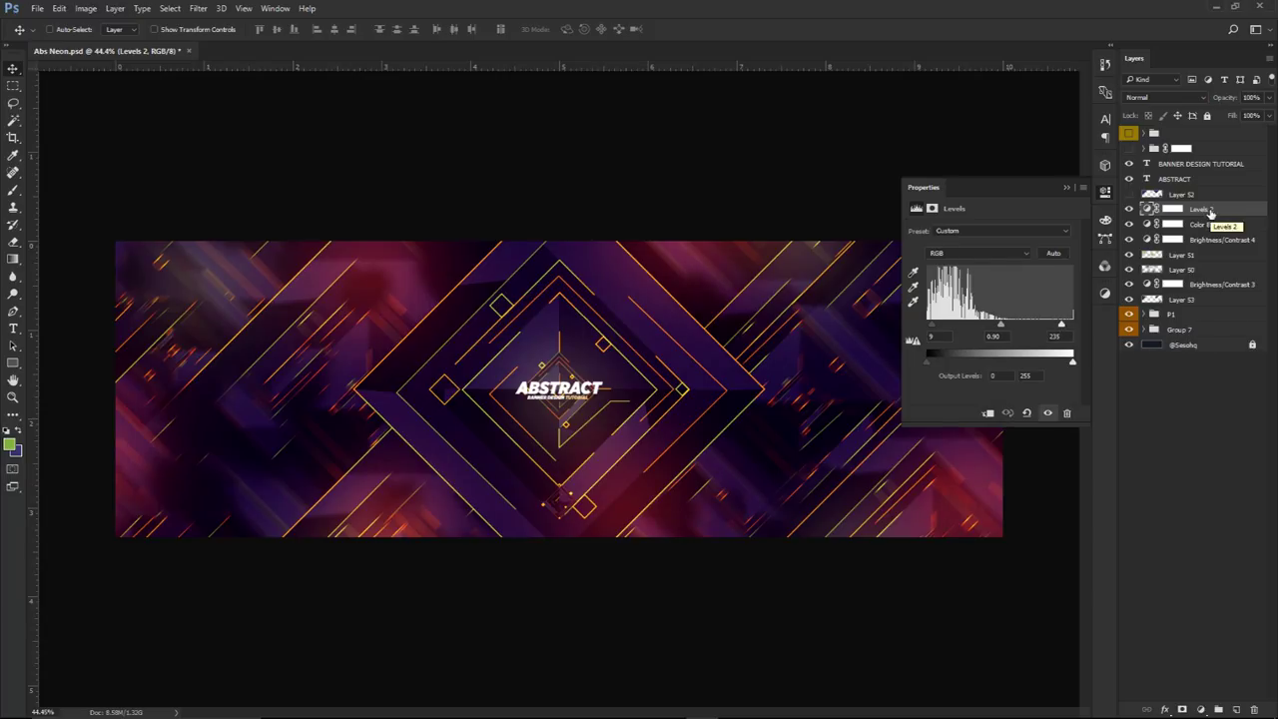
pyautogui.click(1105, 196)
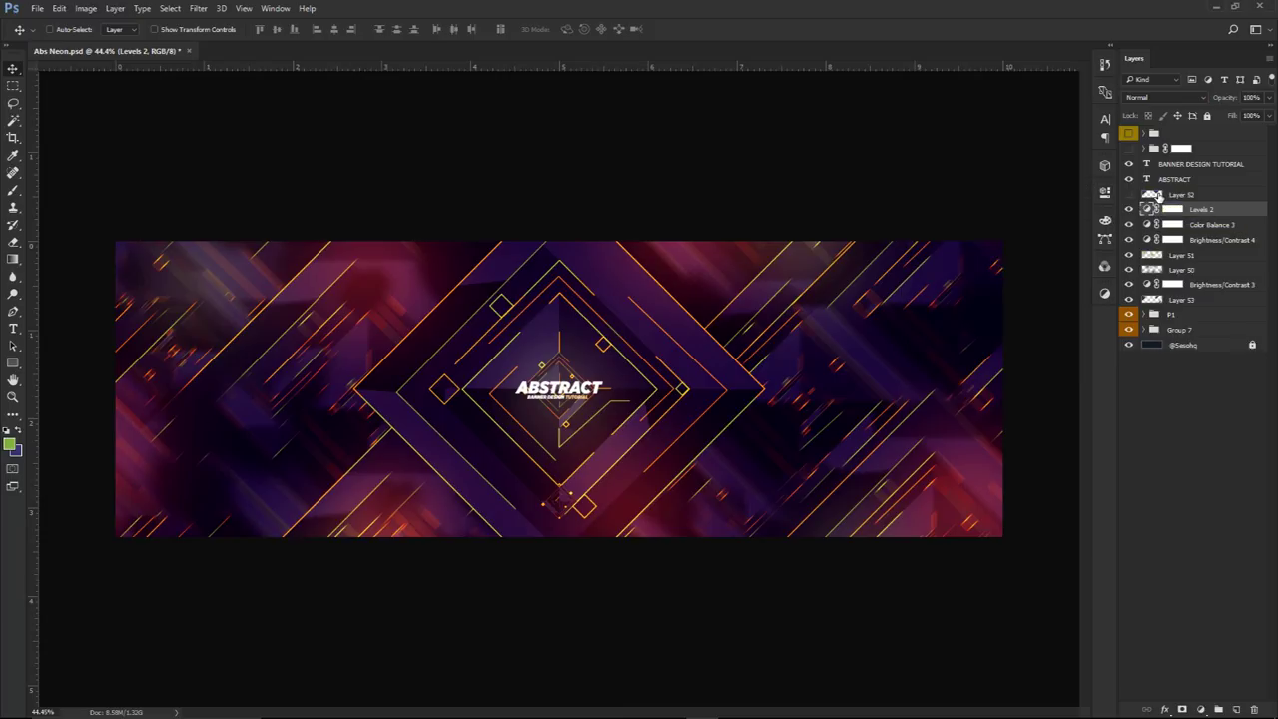
# Browse the Filter menu, close it unused, and pan around the canvas
pyautogui.click(204, 8)
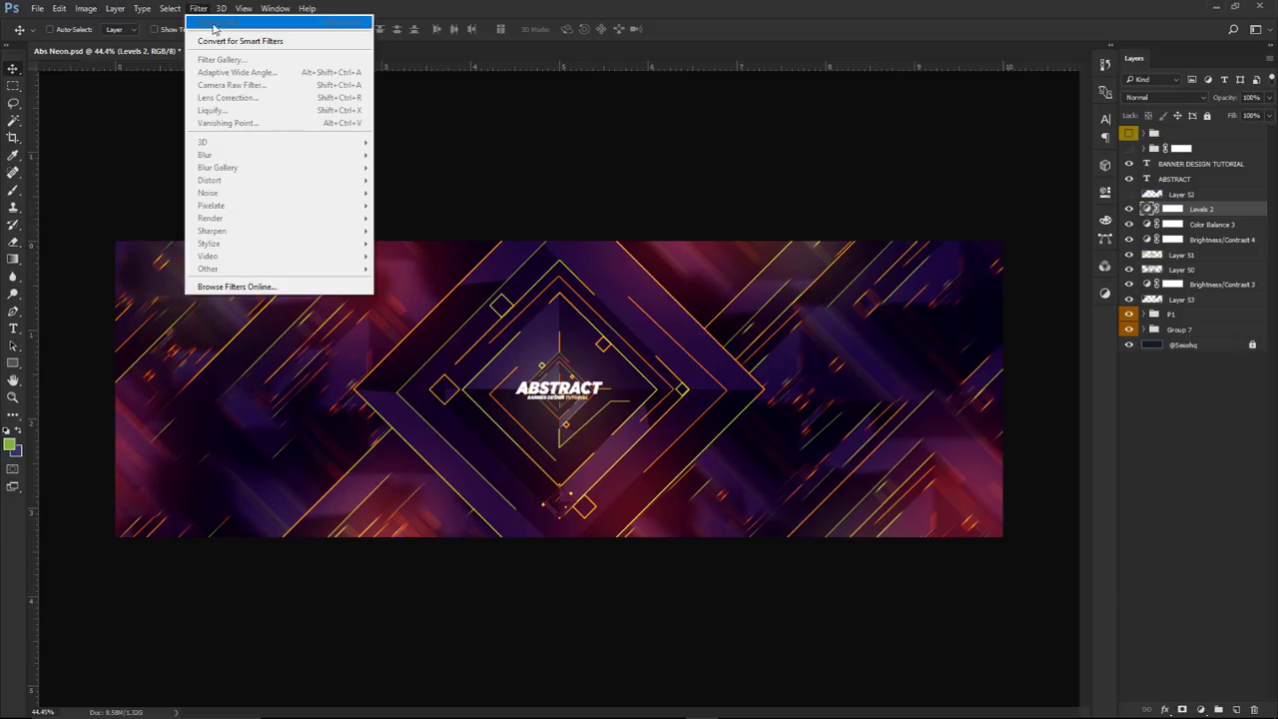
pyautogui.moveTo(248, 10)
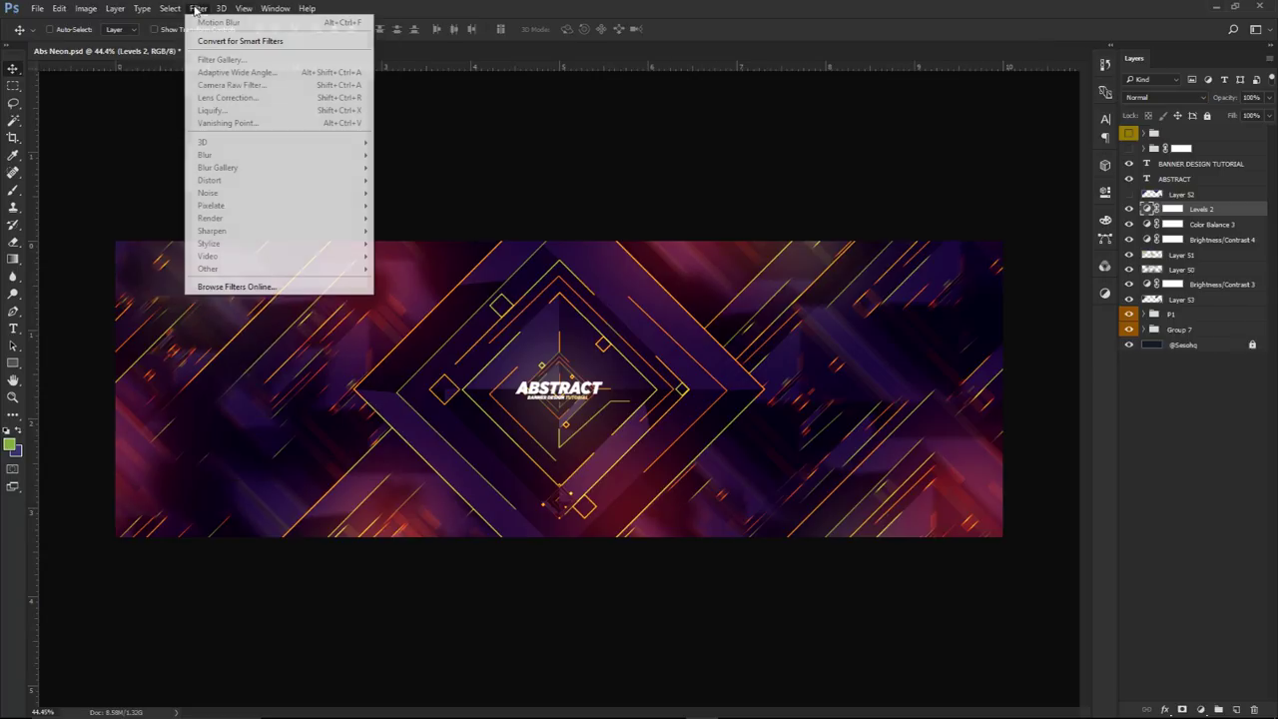
pyautogui.click(655, 330)
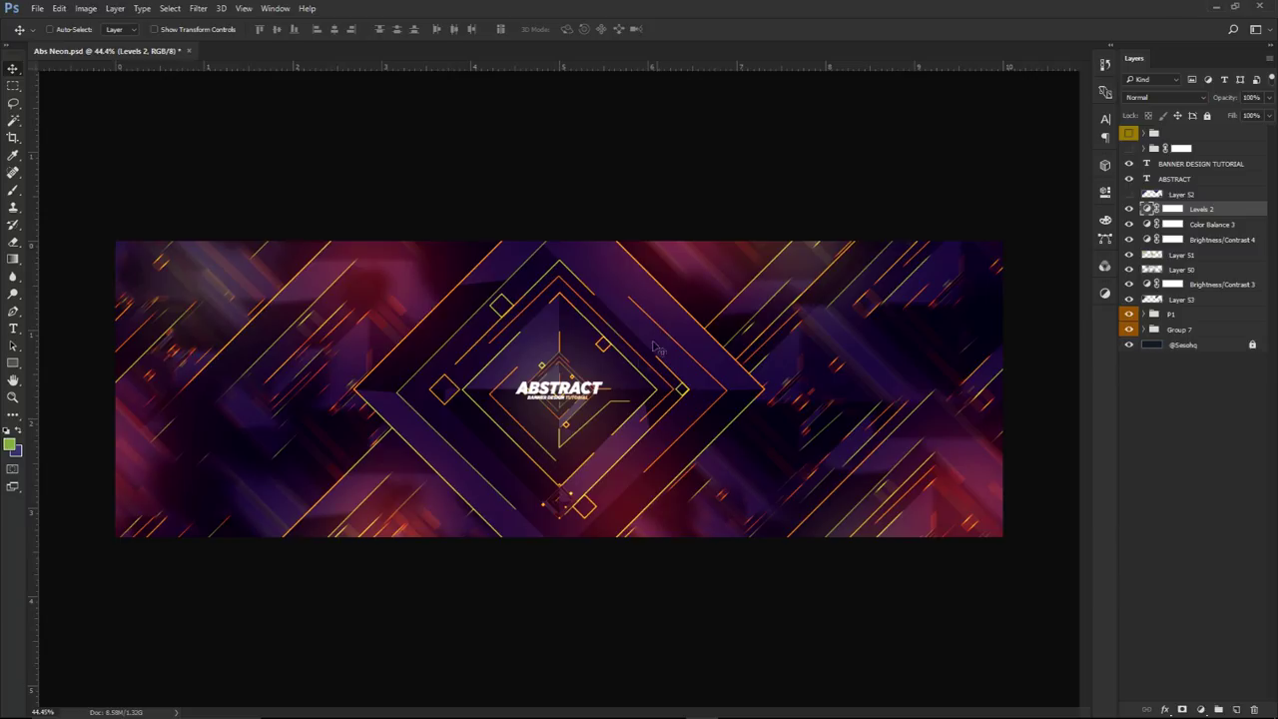
pyautogui.scroll(3, 609, 344)
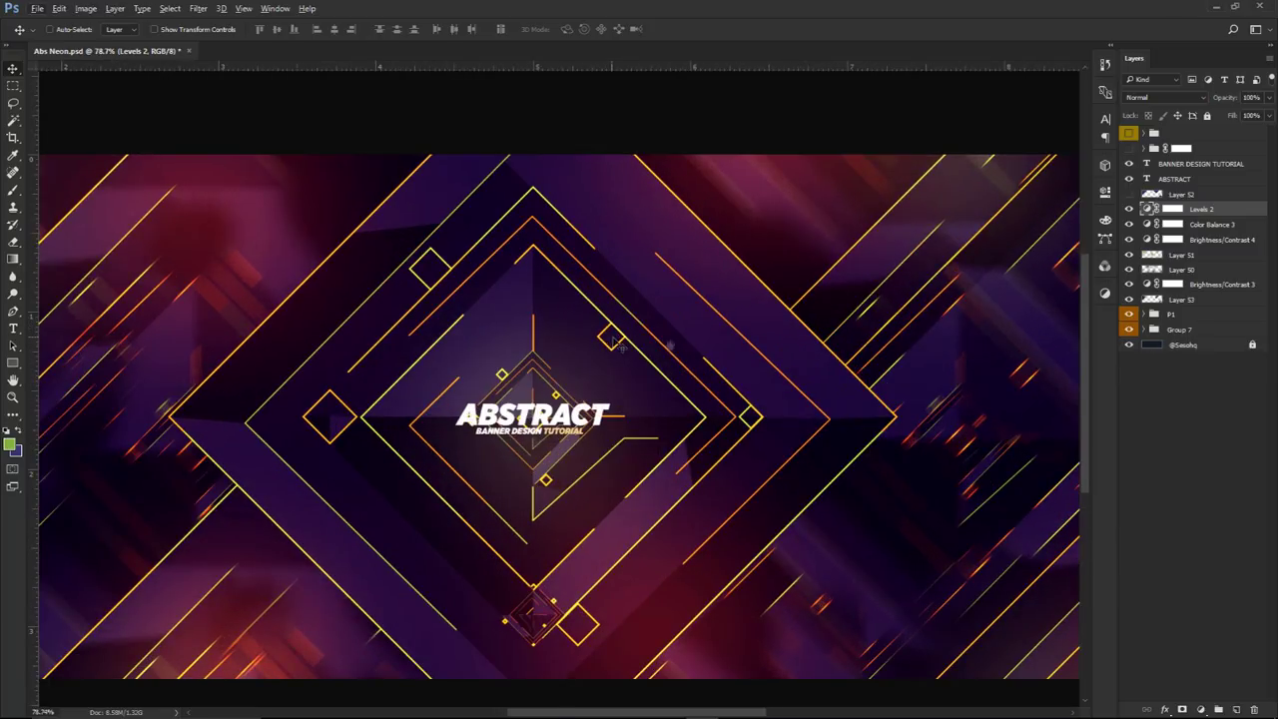
pyautogui.hscroll(4, 614, 342)
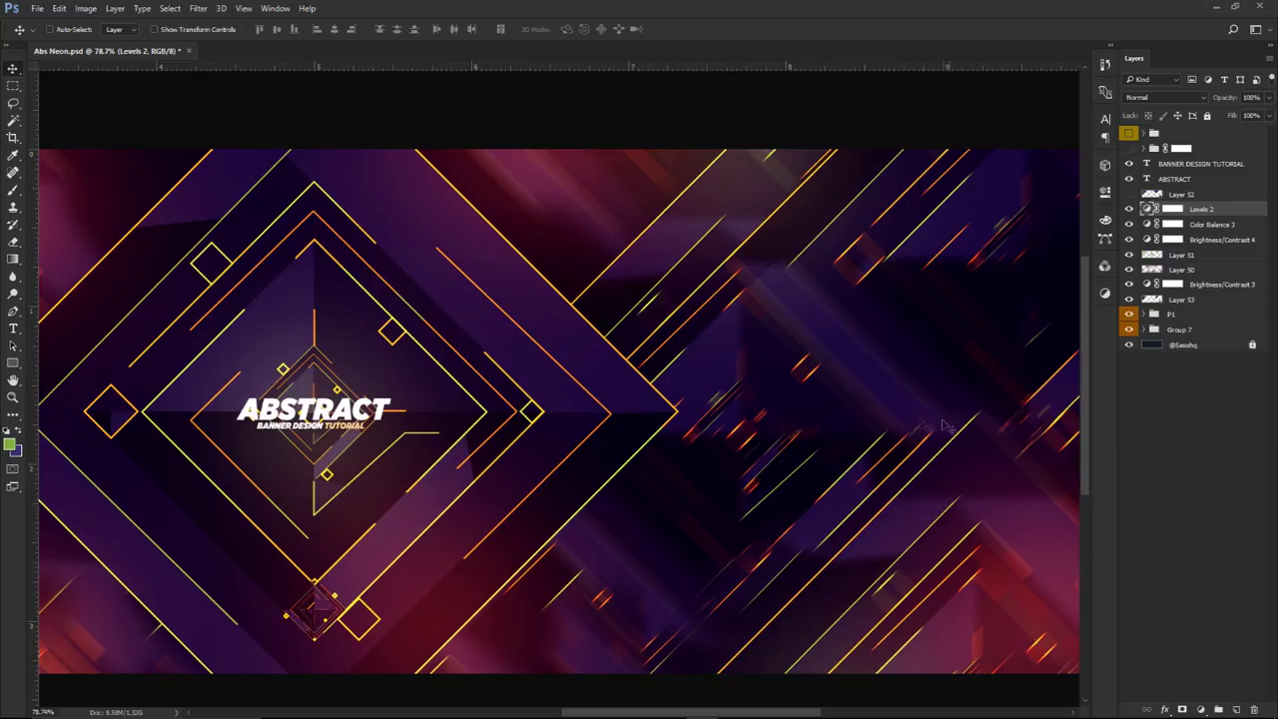
pyautogui.scroll(-4, 948, 427)
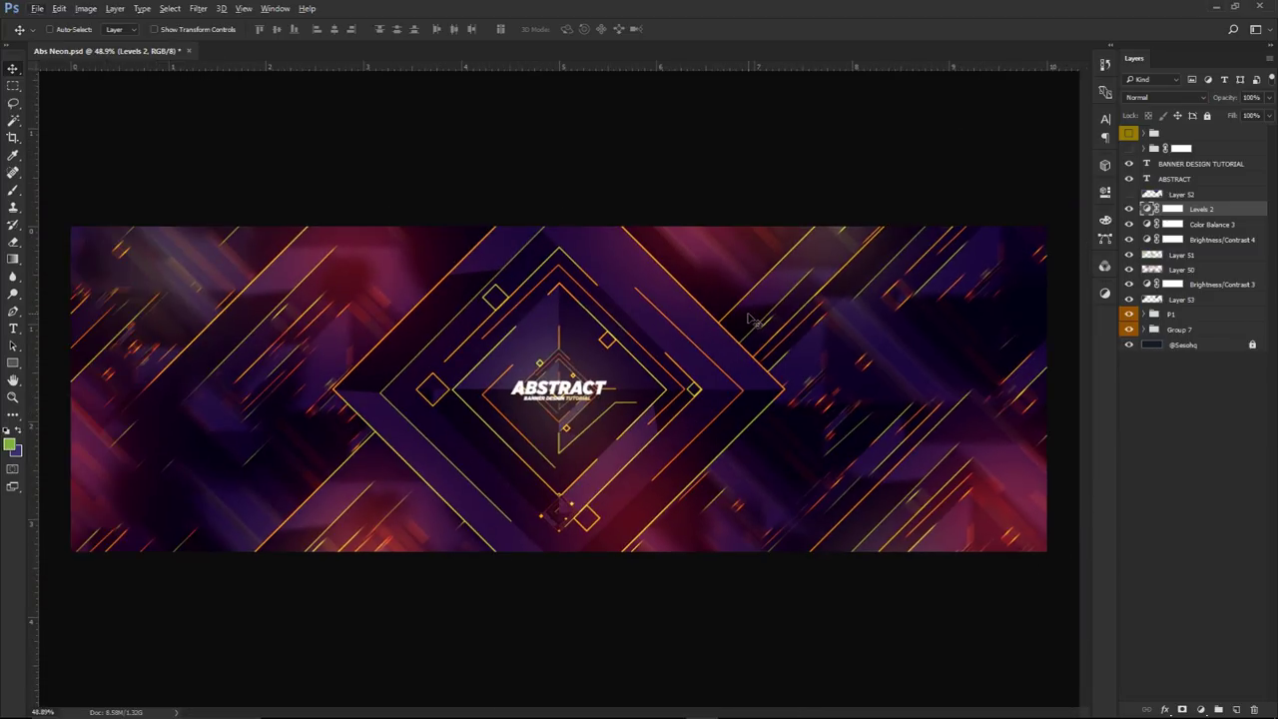
pyautogui.press('ctrl')
# Create Layer 54 filled with Layer 52's shape in the foreground colour, at 0% fill
pyautogui.keyDown('ctrl'); pyautogui.click(1152, 197); pyautogui.keyUp('ctrl')
pyautogui.hotkey('ctrl', 'shift', 'alt', 'n')
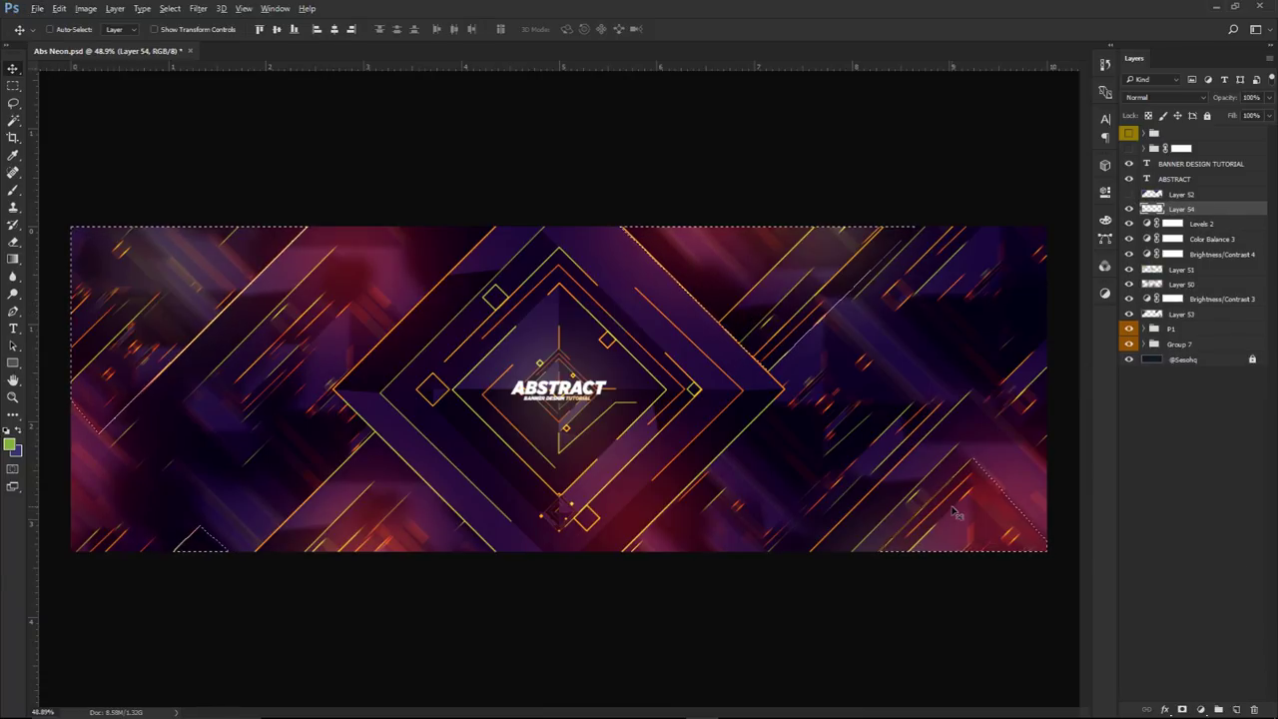
pyautogui.hotkey('alt', 'BackSpace')
pyautogui.hotkey('ctrl', 'd')
pyautogui.click(1268, 115)
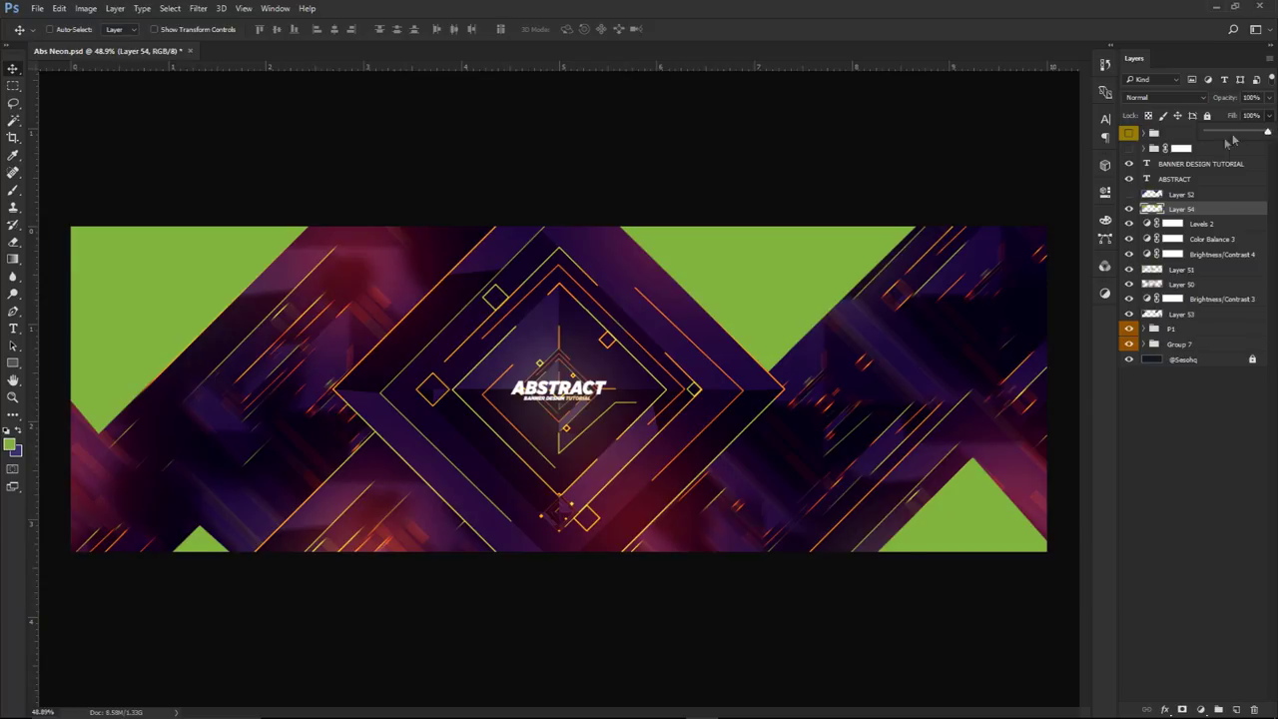
pyautogui.moveTo(1226, 146); pyautogui.dragTo(1202, 146)
# Add a Pattern Overlay to Layer 54 and try striped, dotted and vertical stripe patterns
pyautogui.doubleClick(1226, 210)
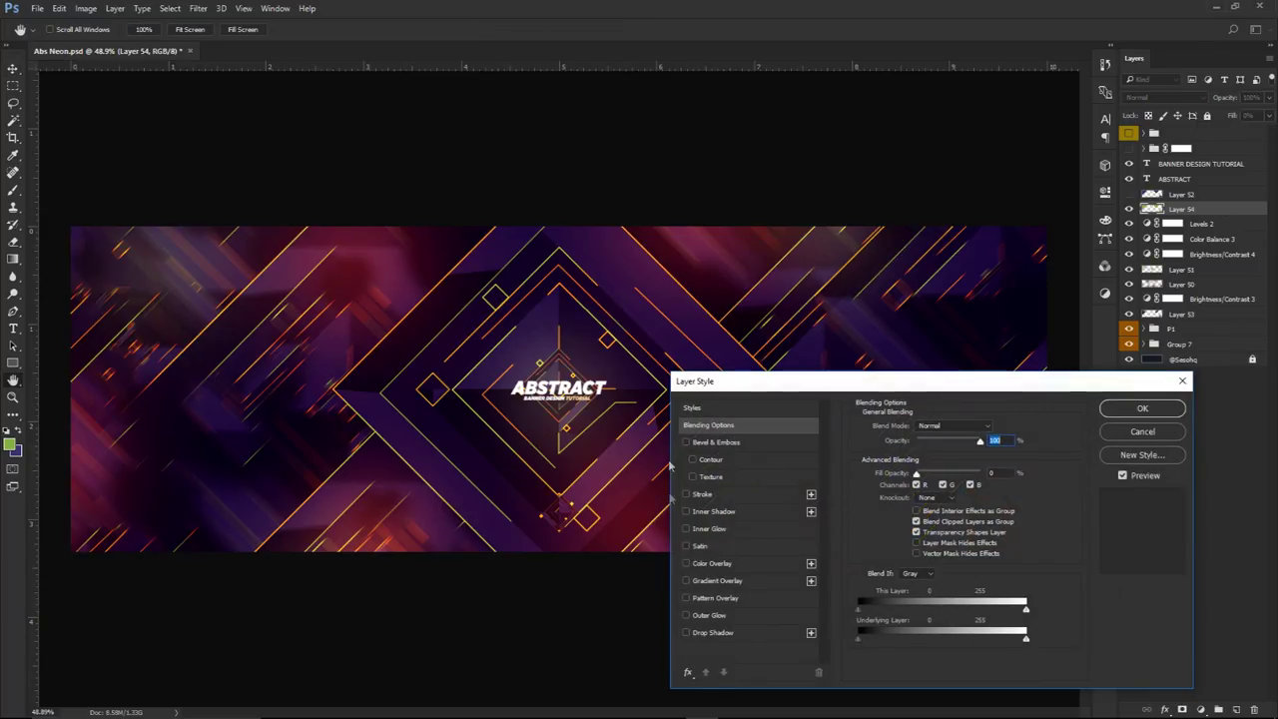
pyautogui.click(707, 599)
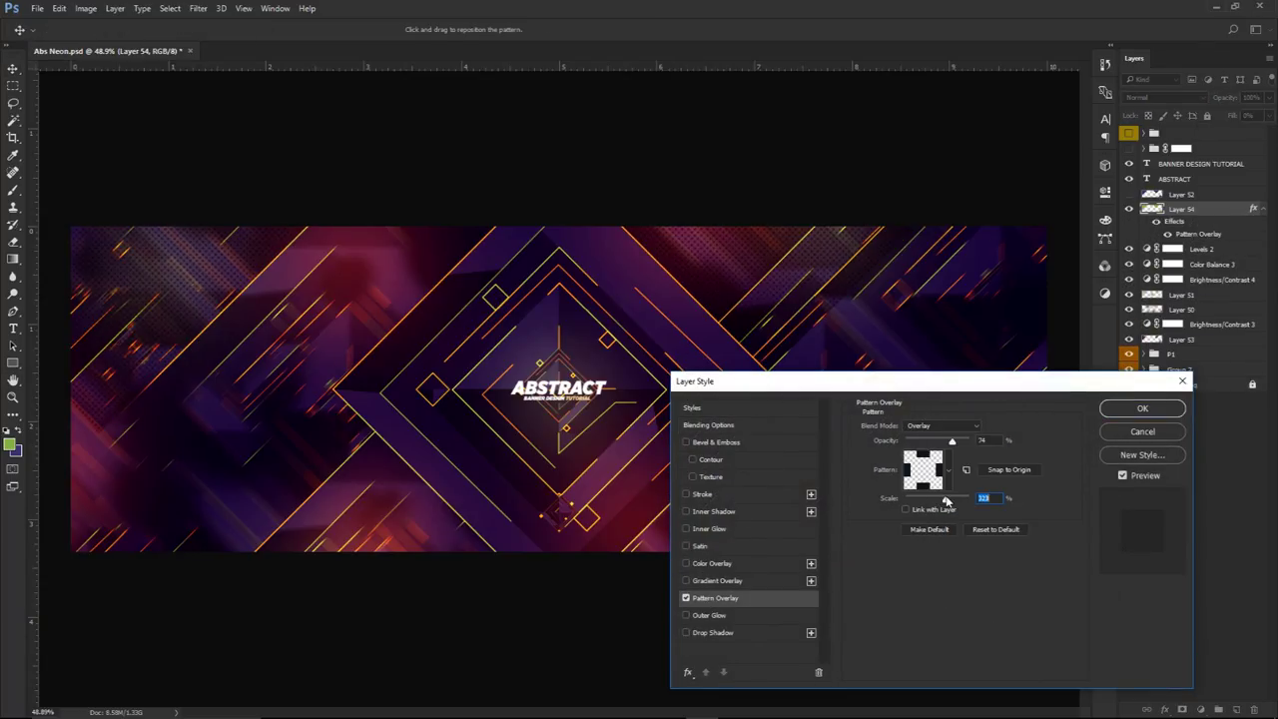
pyautogui.click(934, 457)
pyautogui.click(909, 521)
pyautogui.click(955, 534)
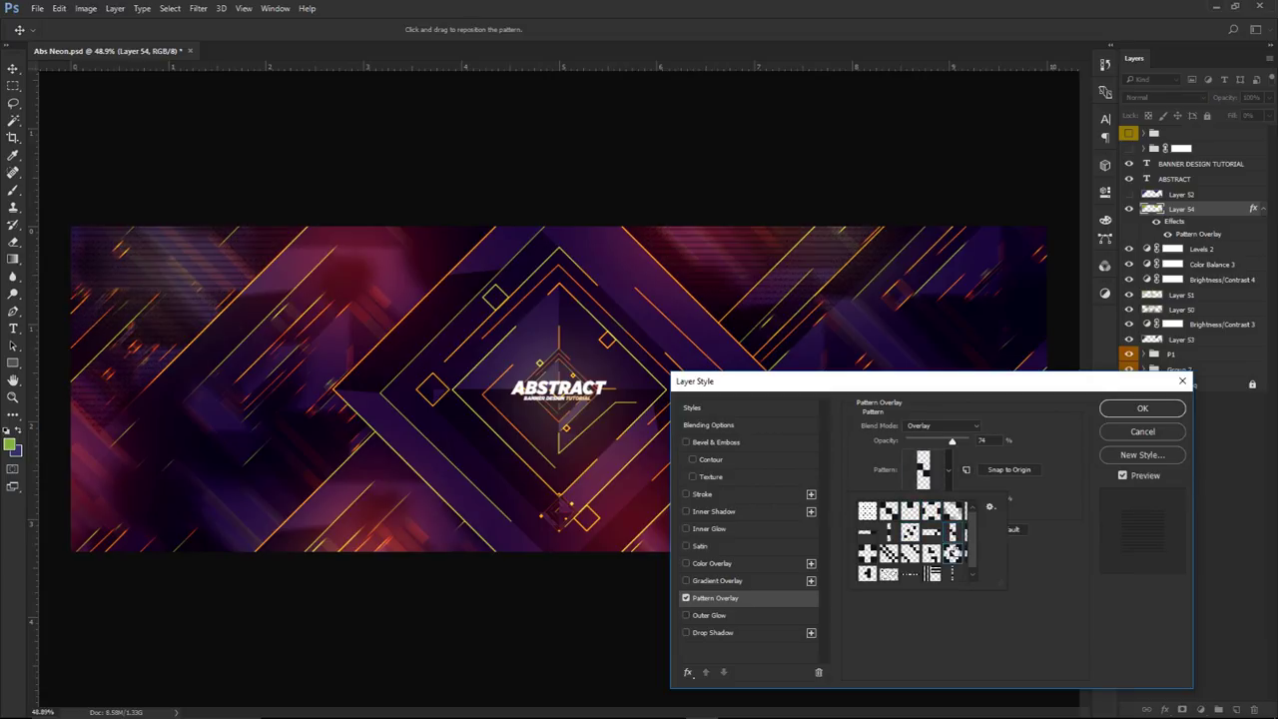
pyautogui.click(928, 571)
pyautogui.click(888, 574)
pyautogui.click(920, 559)
pyautogui.click(888, 554)
pyautogui.click(888, 532)
pyautogui.click(910, 510)
pyautogui.click(931, 510)
pyautogui.click(953, 510)
# Test more overlay patterns further down the list, including a checkerboard
pyautogui.scroll(-1, 964, 559)
pyautogui.click(954, 548)
pyautogui.click(931, 570)
pyautogui.click(887, 570)
pyautogui.click(888, 548)
pyautogui.click(866, 548)
pyautogui.click(888, 528)
pyautogui.click(910, 529)
pyautogui.click(931, 528)
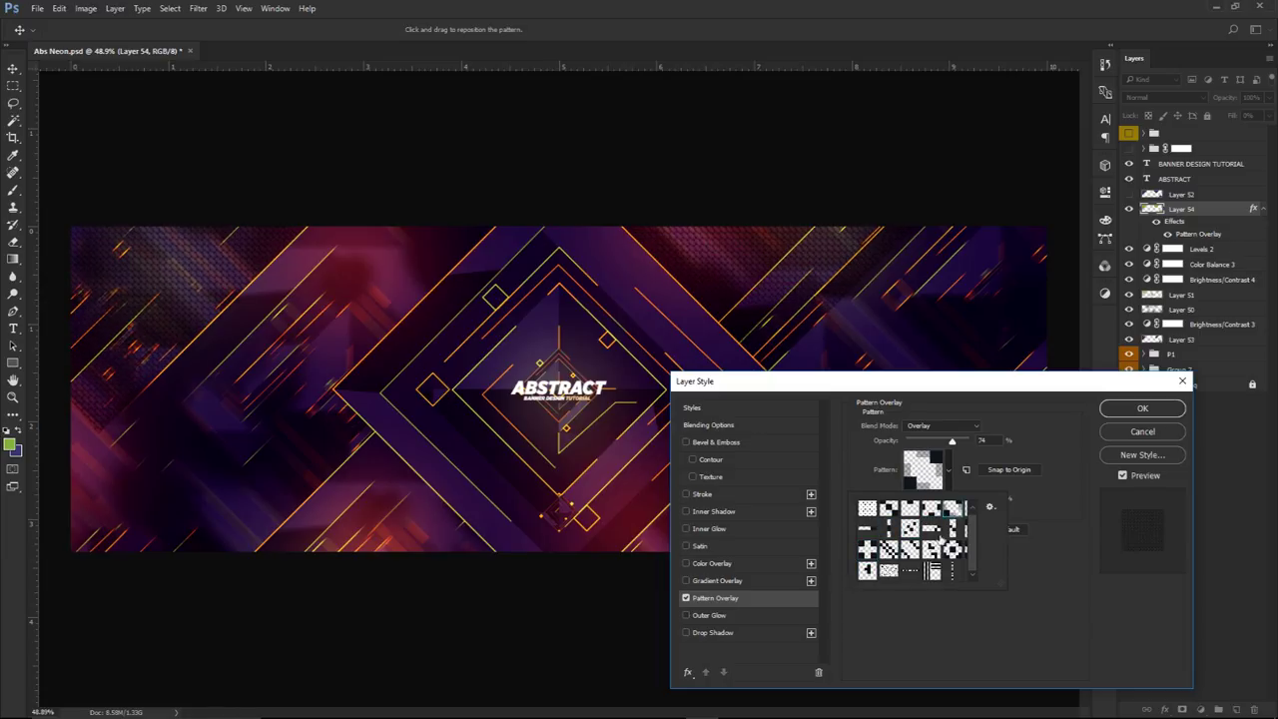
# Enlarge the pattern picker and test diagonal checker, dot and vertical stripe patterns
pyautogui.moveTo(976, 579); pyautogui.dragTo(1026, 613)
pyautogui.click(975, 529)
pyautogui.click(994, 531)
pyautogui.click(912, 537)
pyautogui.click(885, 533)
pyautogui.click(873, 535)
pyautogui.click(870, 513)
pyautogui.click(909, 513)
pyautogui.click(930, 512)
pyautogui.click(933, 532)
pyautogui.click(931, 513)
# Keep the Overlay blend mode, adjust the pattern opacity to about 42 and enlarge the scale, then cancel the overlay
pyautogui.click(943, 425)
pyautogui.click(939, 557)
pyautogui.moveTo(952, 440)
pyautogui.mouseDown()
pyautogui.moveTo(921, 444)
pyautogui.moveTo(931, 441)
pyautogui.mouseUp()
pyautogui.moveTo(944, 499); pyautogui.dragTo(952, 504)
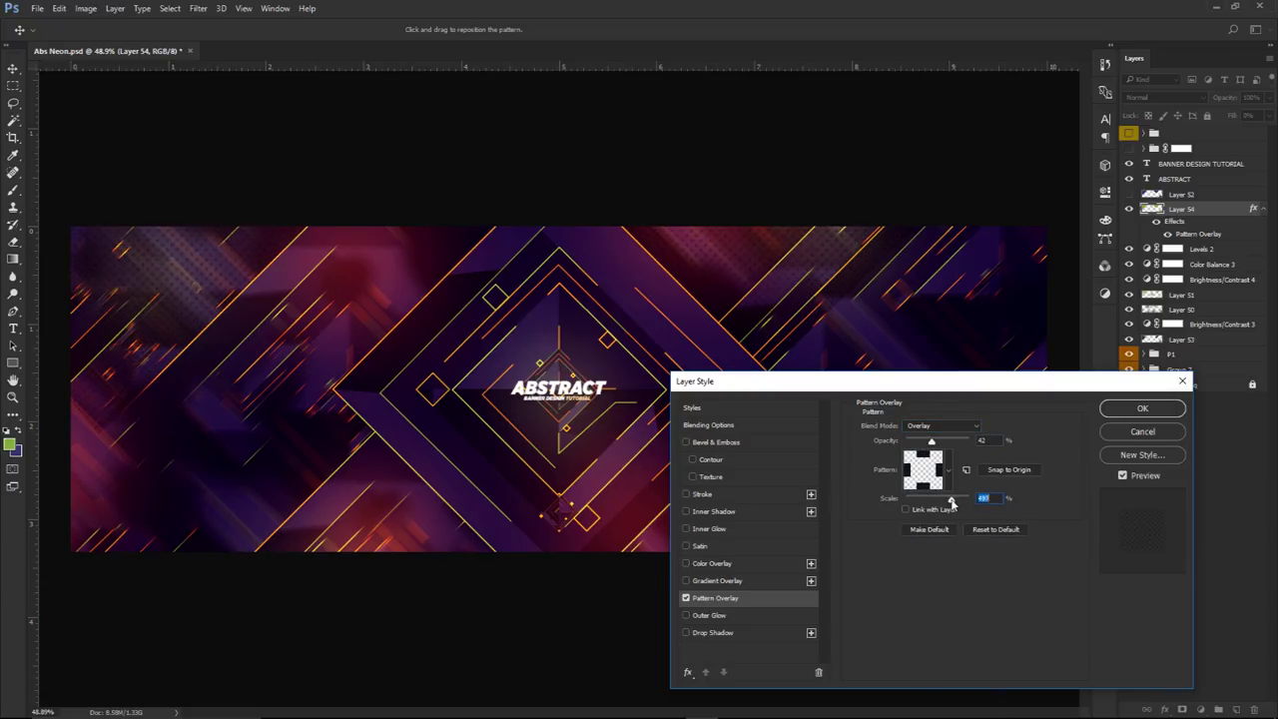
pyautogui.click(1126, 435)
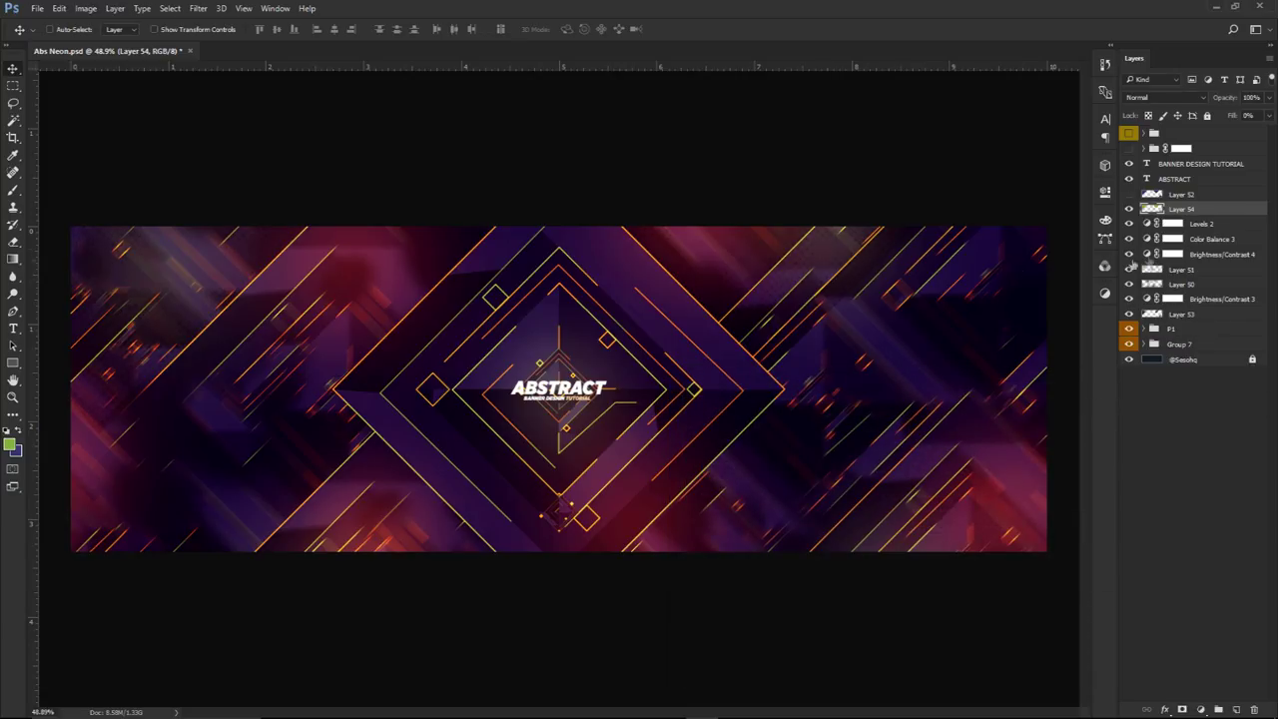
# Lower Levels 2 opacity to about 64% and review Color Balance 3's settings
pyautogui.doubleClick(1129, 224)
pyautogui.click(1199, 224)
pyautogui.moveTo(1268, 97); pyautogui.dragTo(1246, 115)
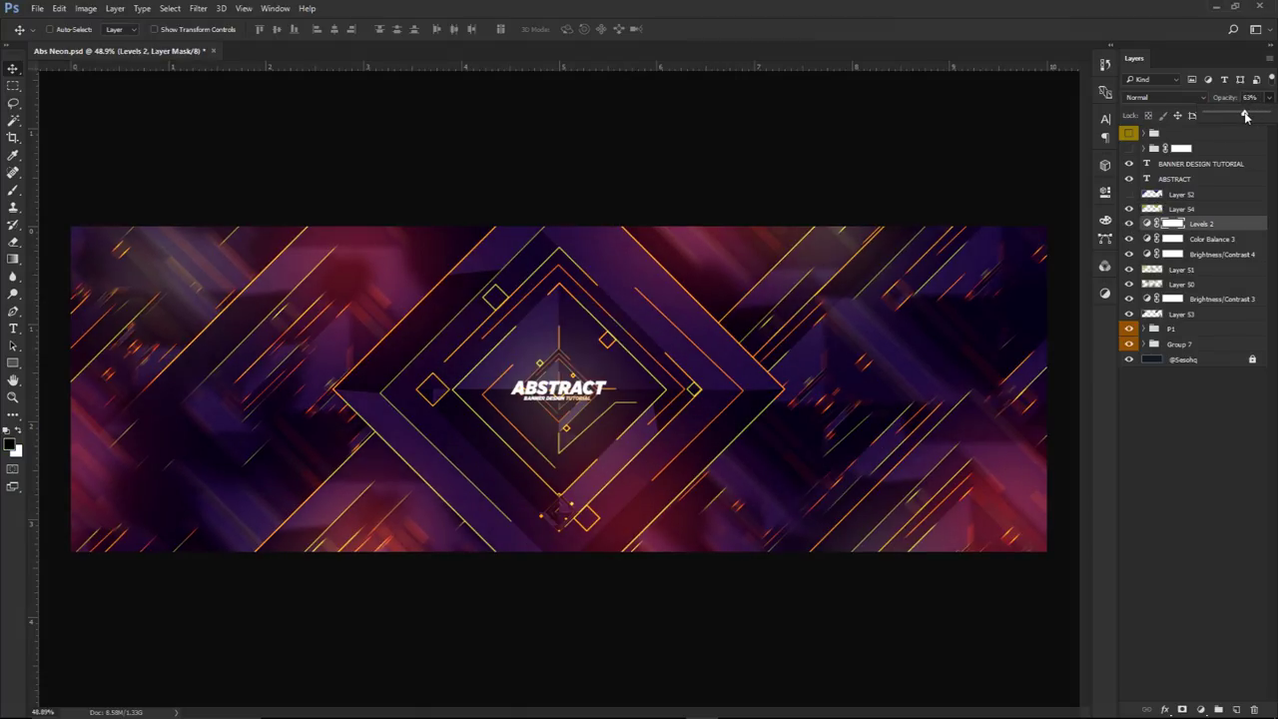
pyautogui.doubleClick(1157, 240)
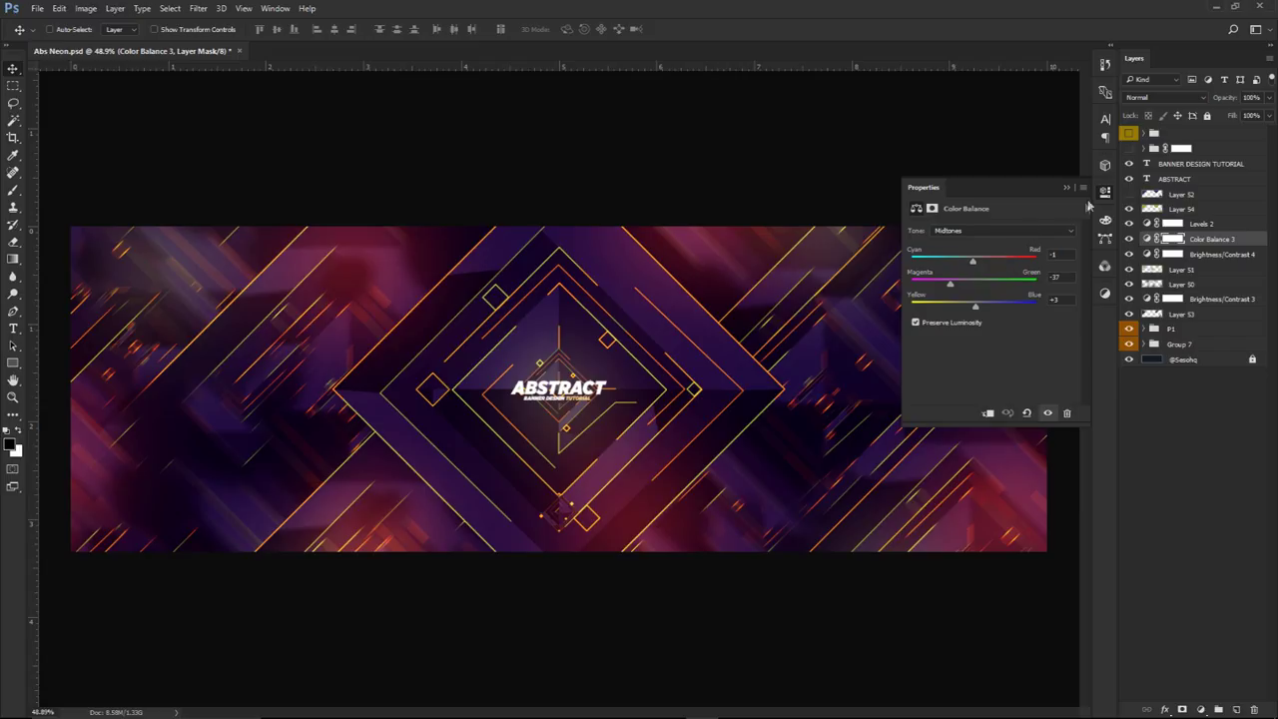
pyautogui.click(1106, 192)
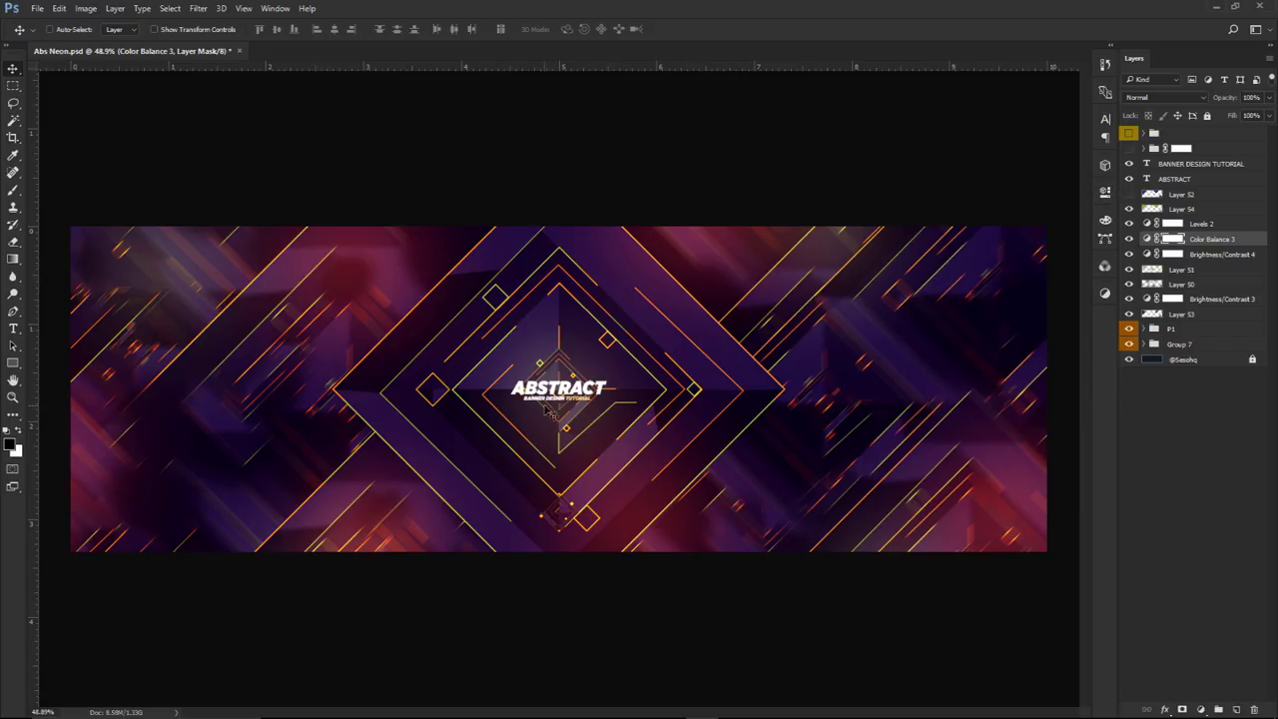